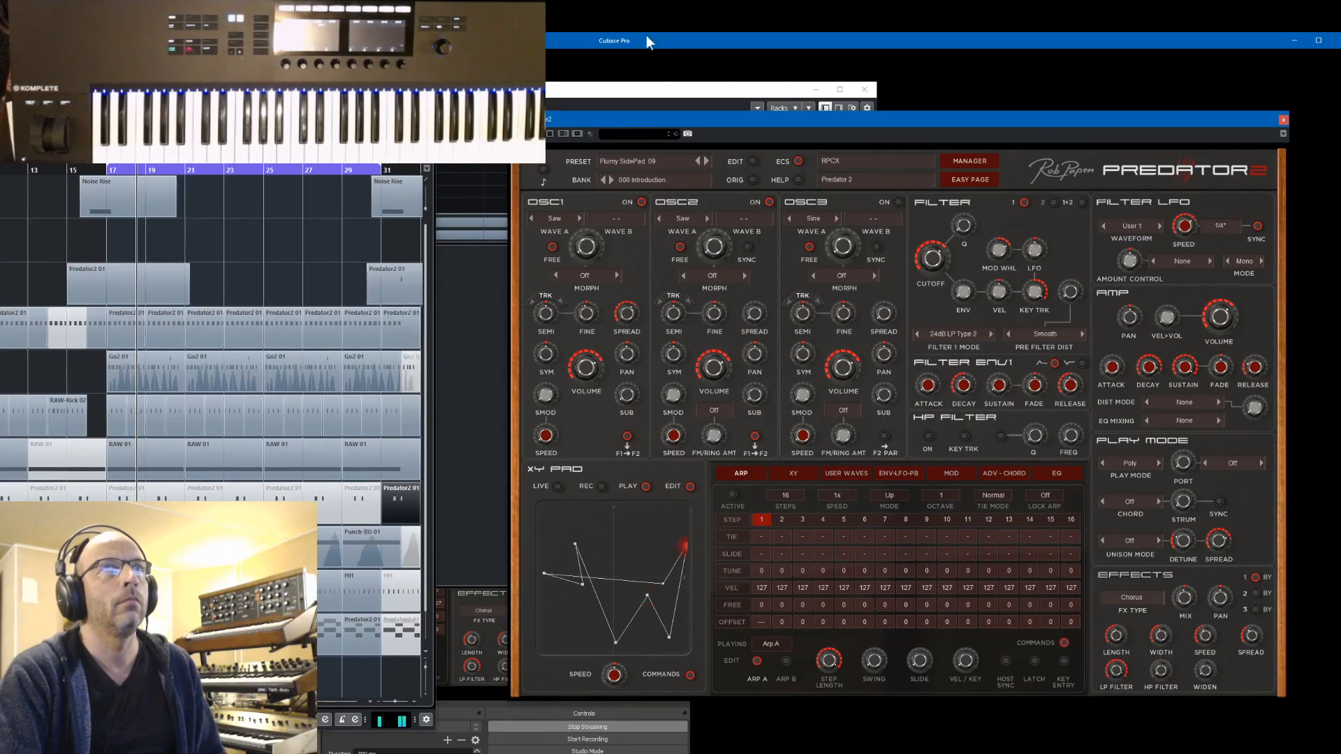
# Clear the mixer and the streaming program window from behind the Predator2 editor
pyautogui.click(816, 89)
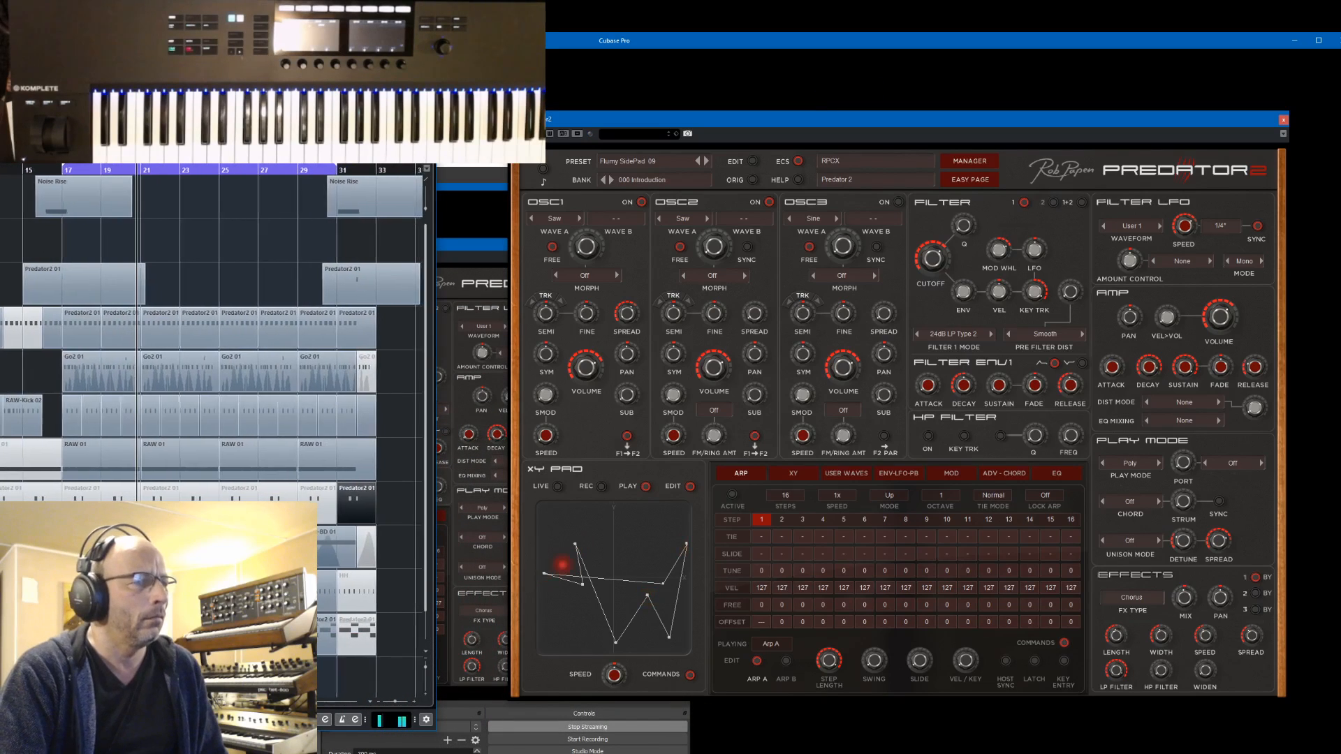
pyautogui.hotkey('alt', 'Tab')
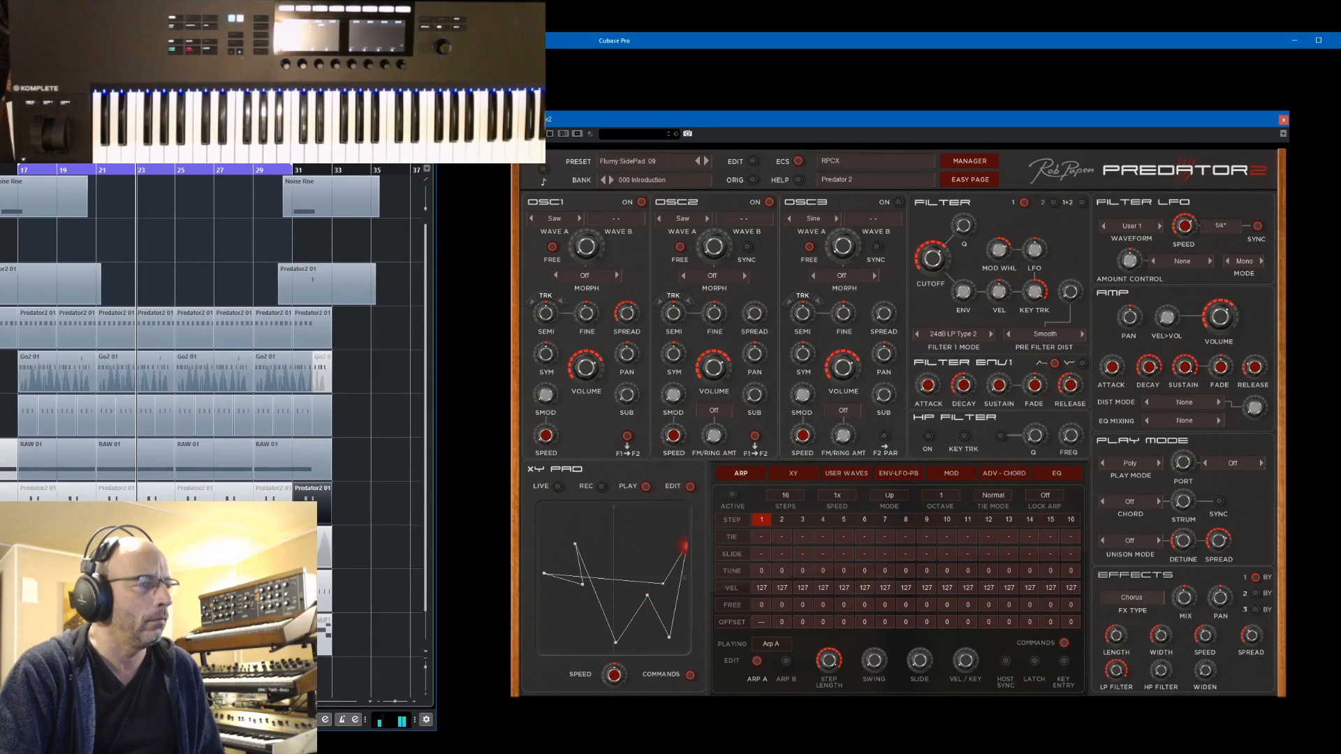
pyautogui.hotkey('alt', 'Tab')
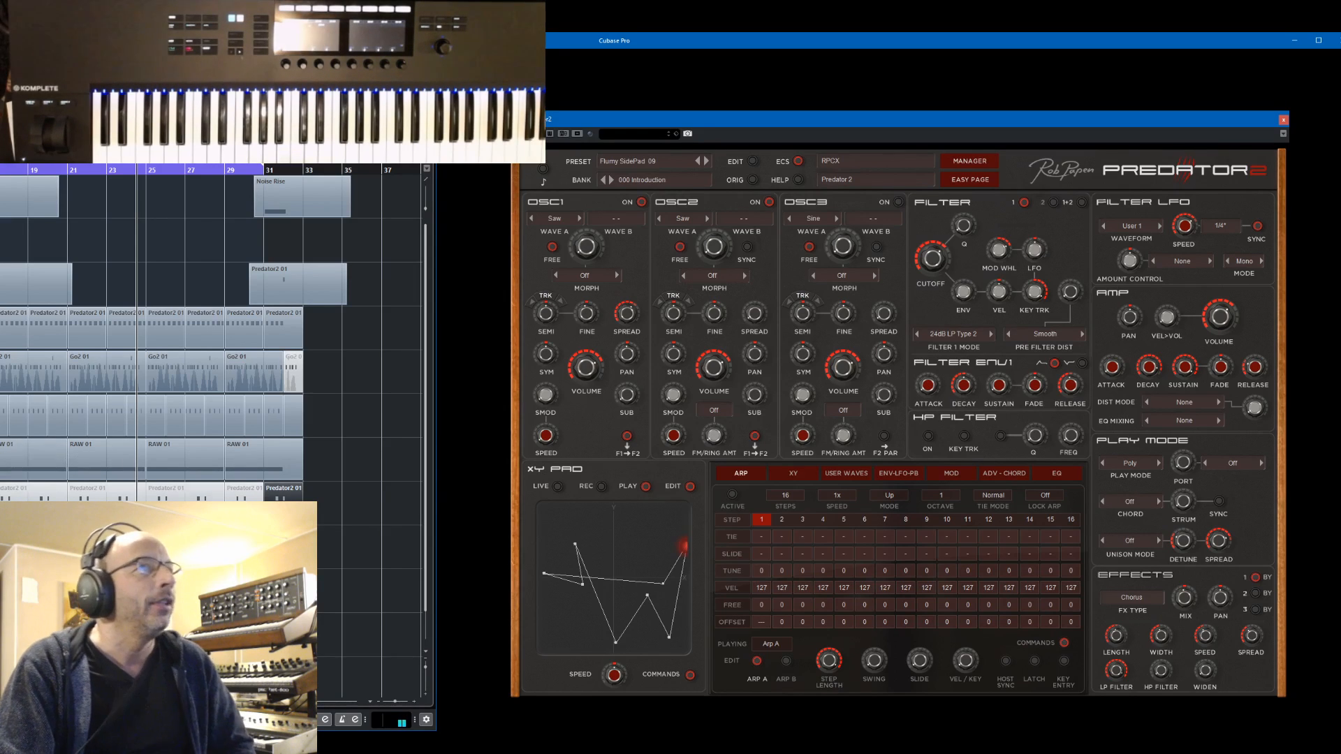
# Disable Always on Top for the Predator2 plug-in window and shift the window slightly
pyautogui.scroll(-1, 210, 335)
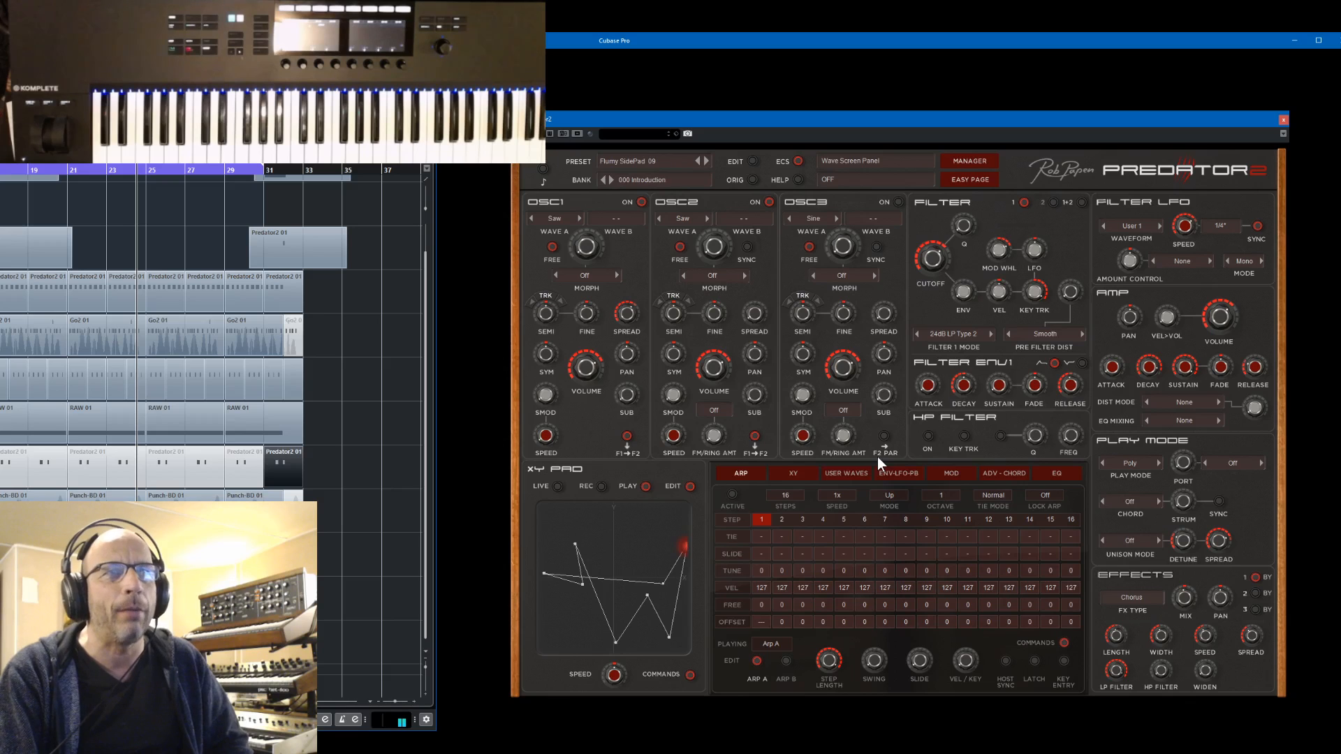
pyautogui.click(742, 473)
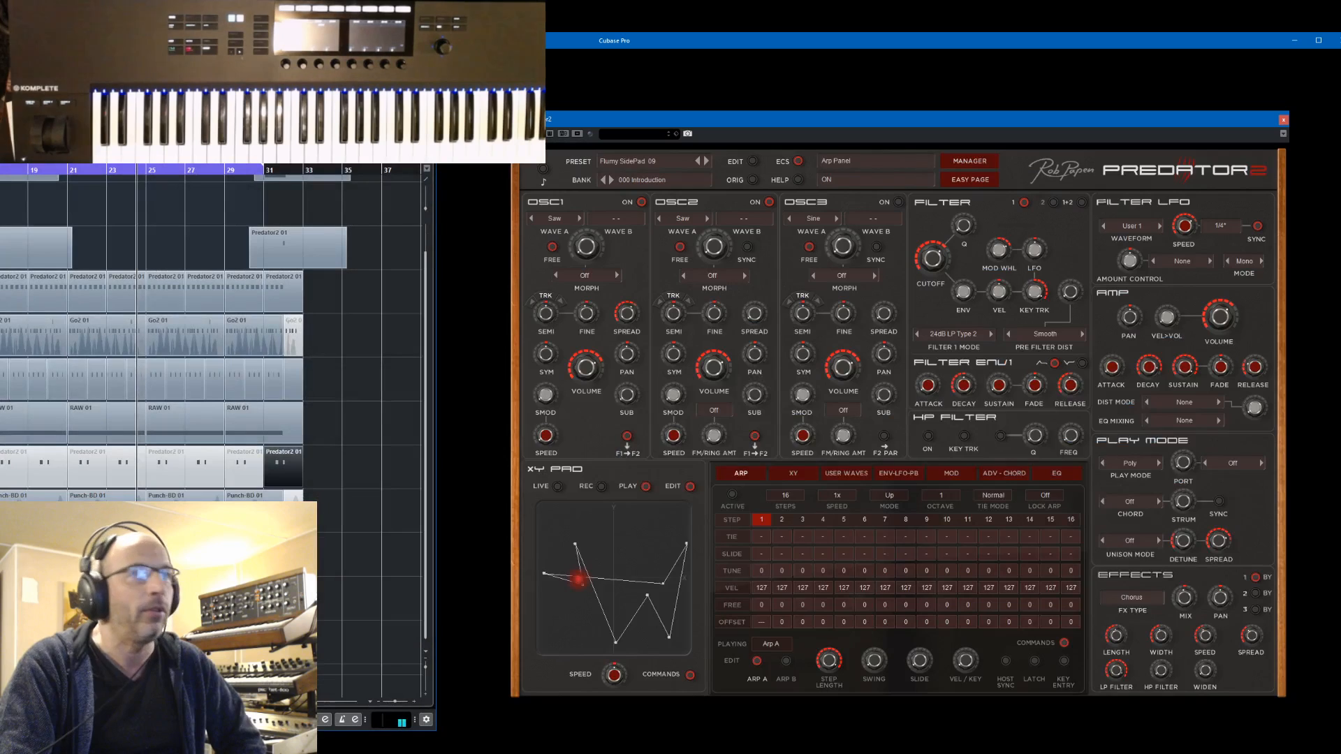
pyautogui.click(1283, 134)
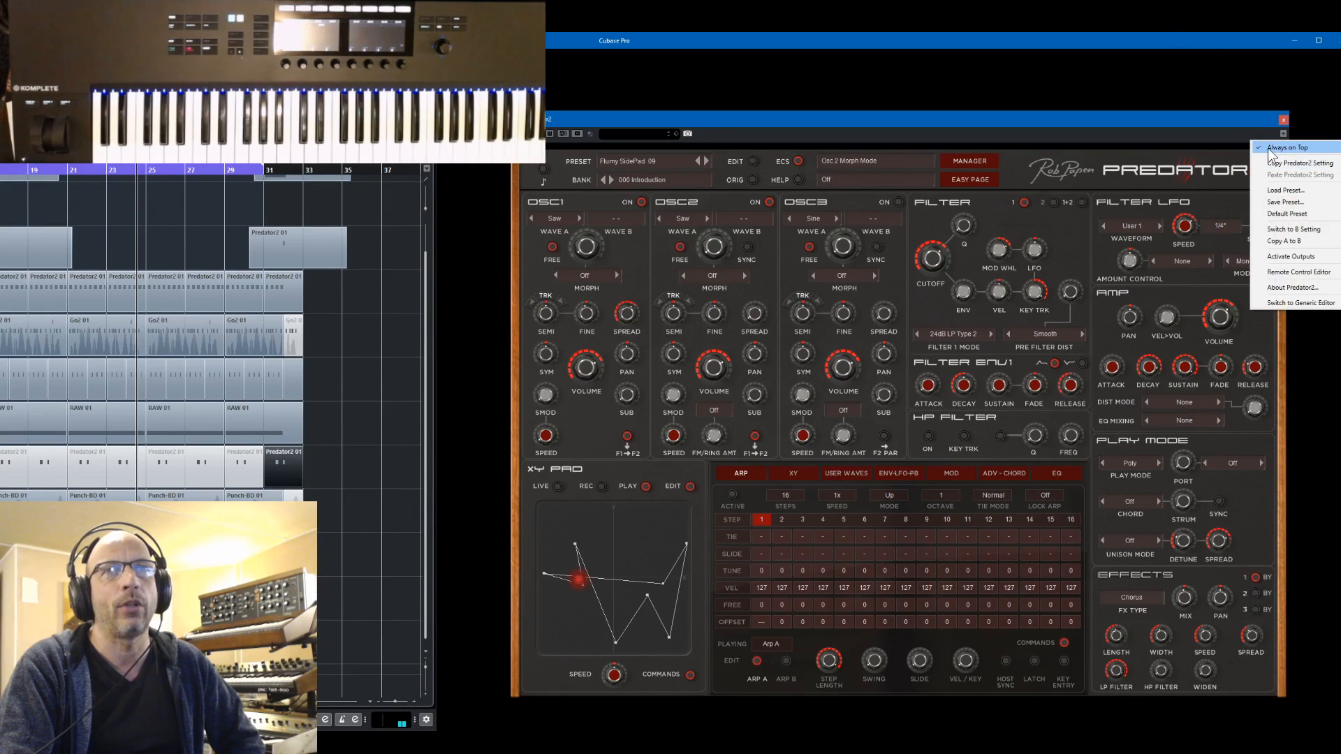
pyautogui.click(1263, 150)
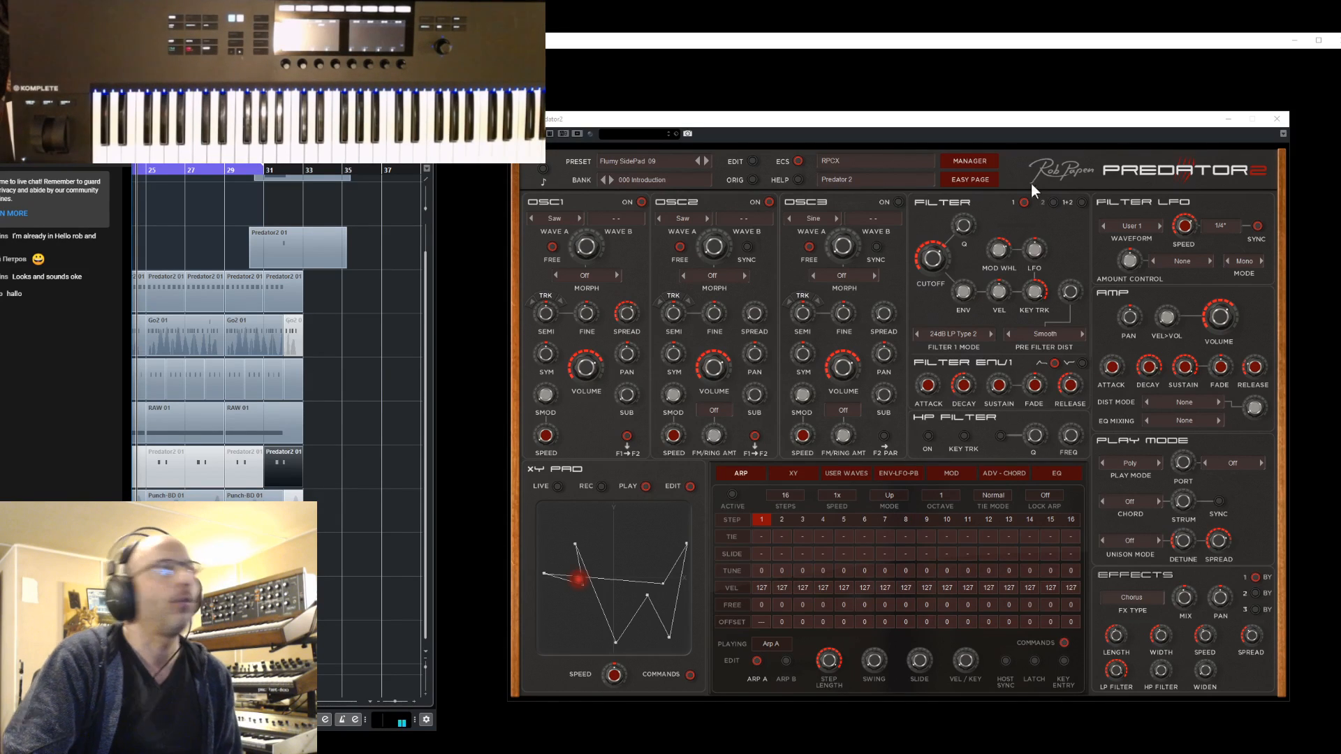
pyautogui.moveTo(1070, 116); pyautogui.dragTo(1083, 117)
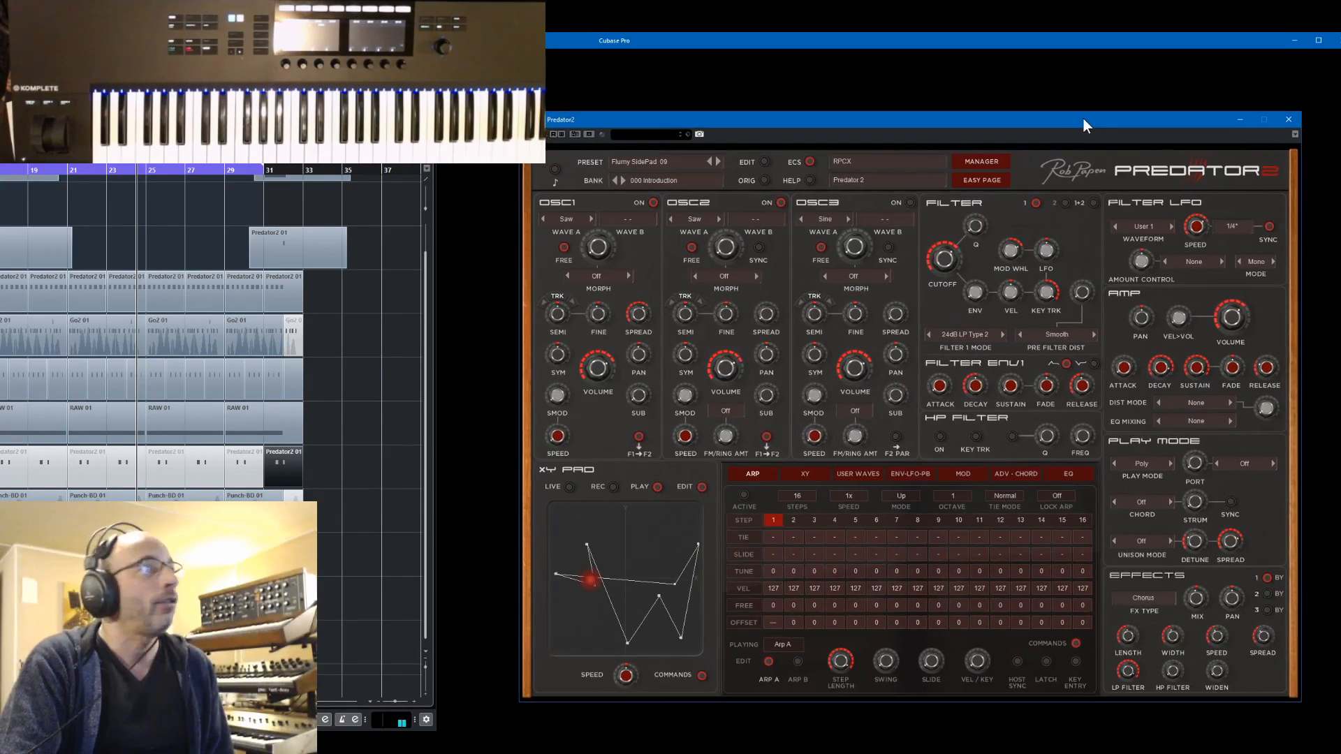
# Switch to the live chat window and move it off the Cubase arrangement
pyautogui.hotkey('alt', 'Tab')
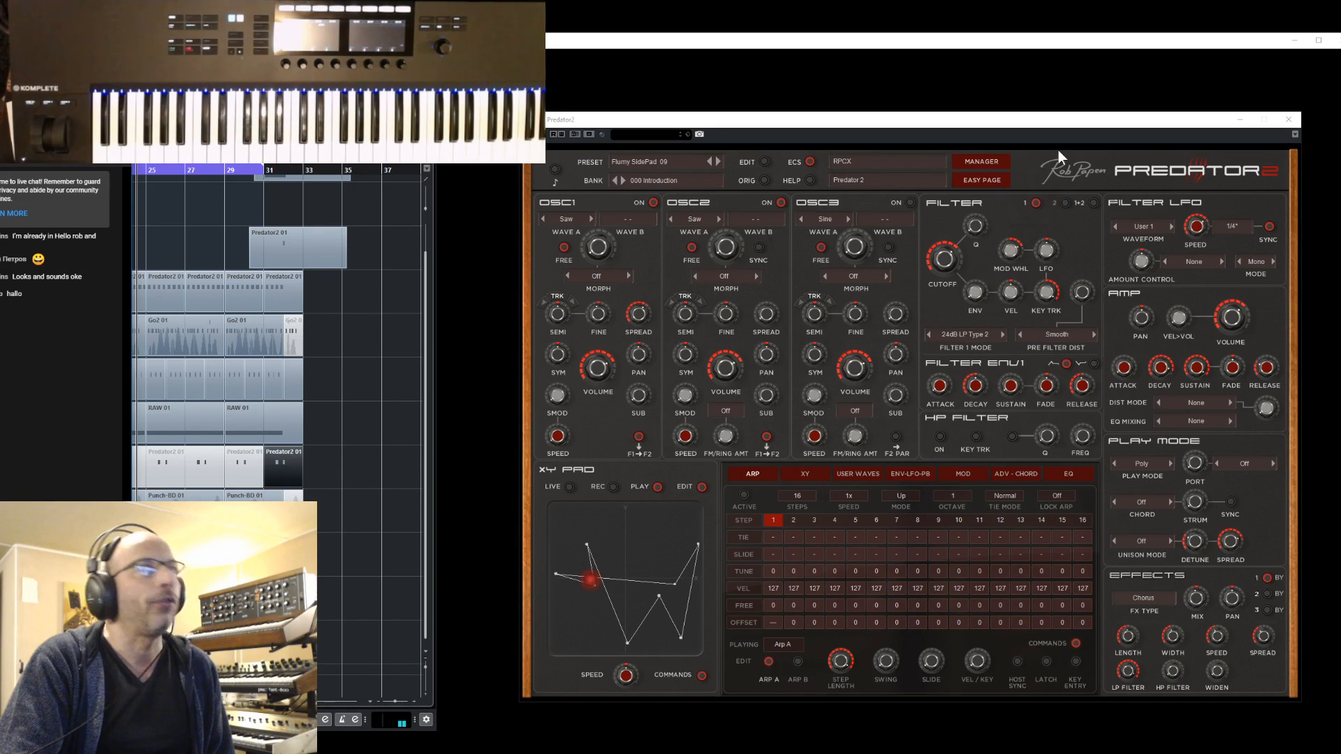
pyautogui.click(1064, 121)
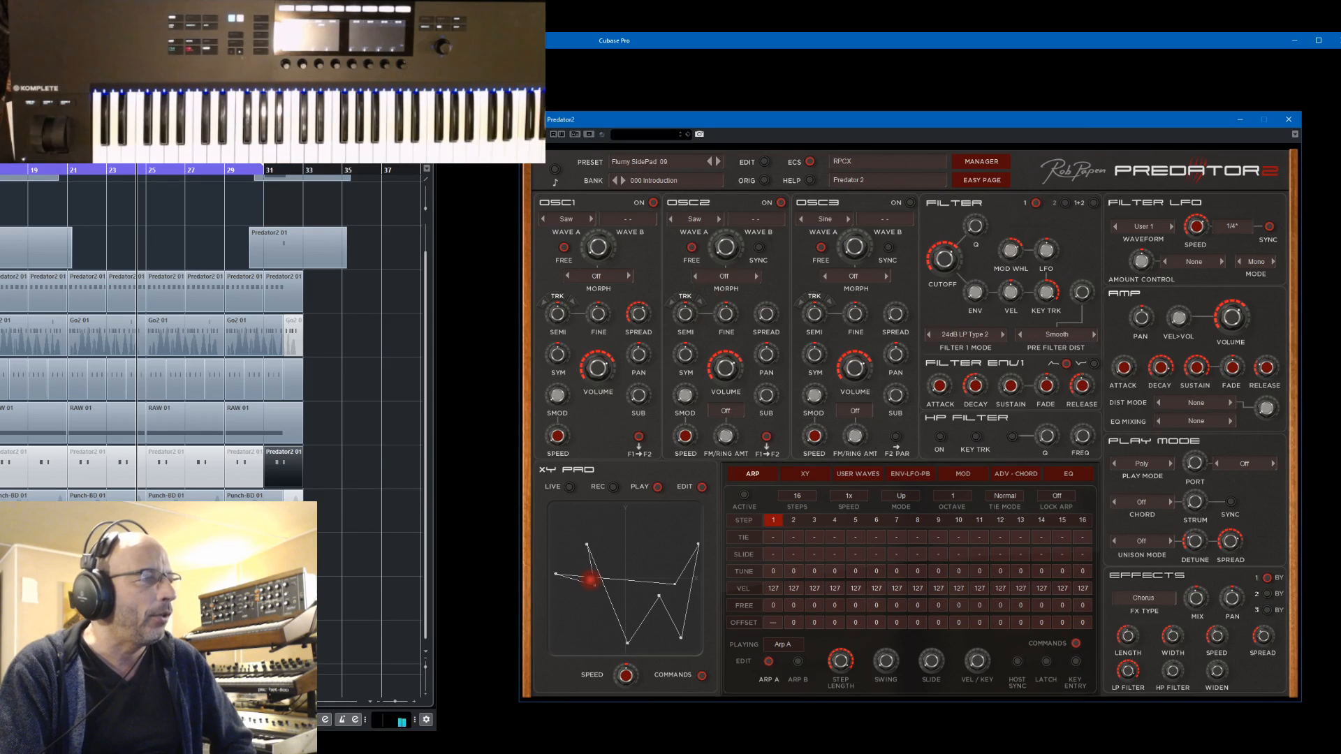
pyautogui.hotkey('alt', 'Tab')
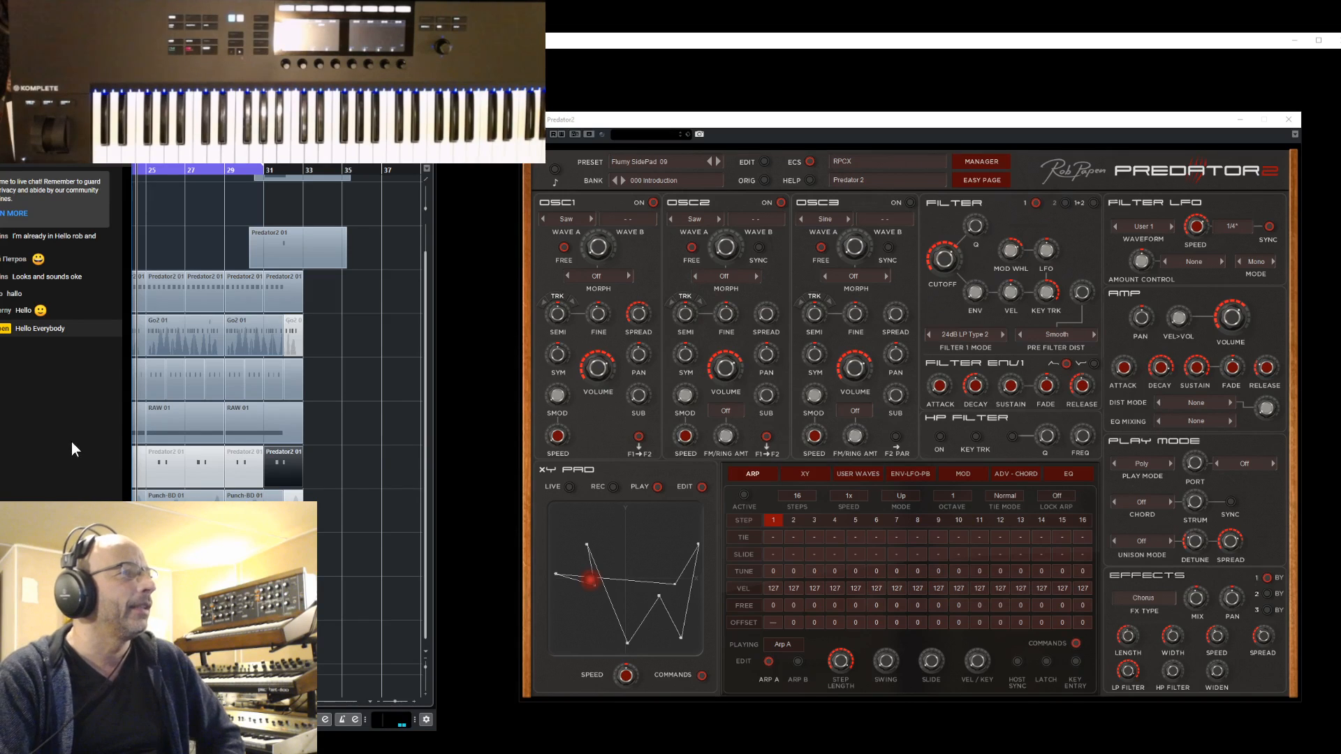
pyautogui.moveTo(135, 379); pyautogui.dragTo(2, 378)
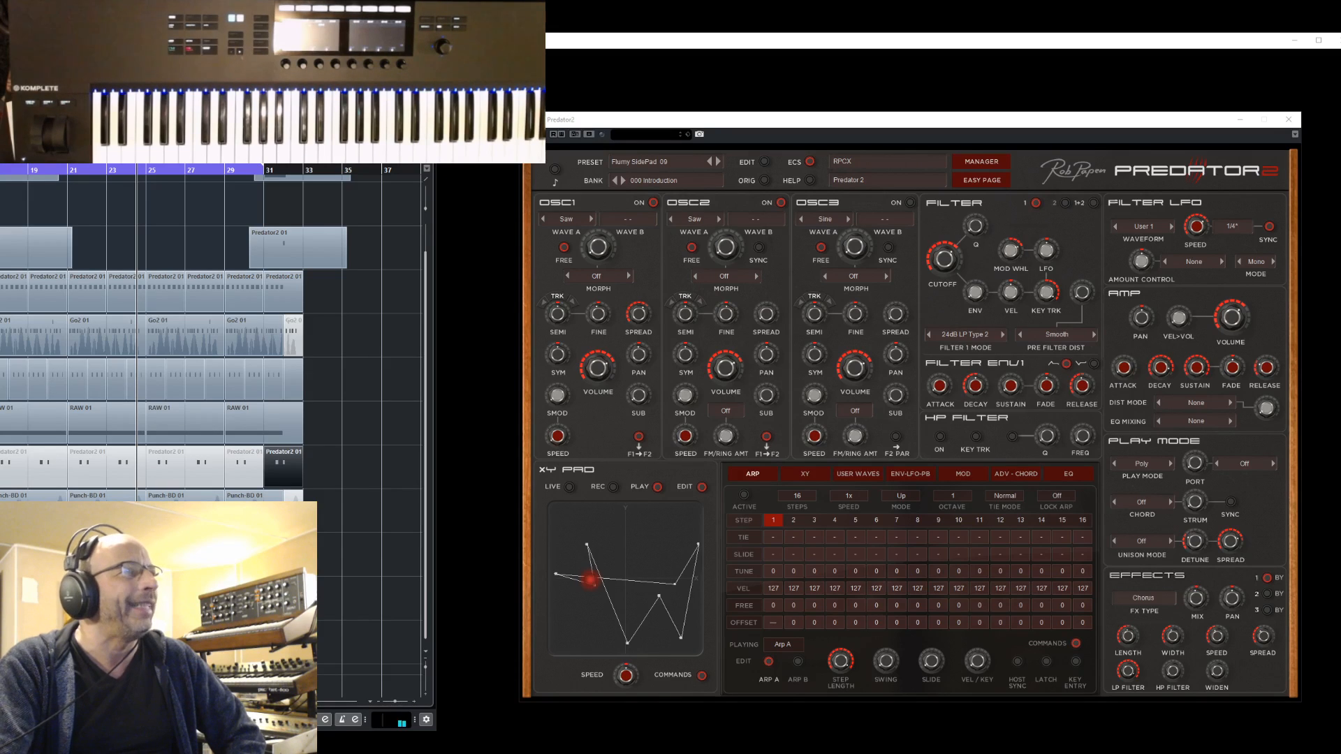
# Switch back to Cubase, open the MixConsole and reposition it so its channels and inserts can be seen
pyautogui.hotkey('alt', 'Tab')
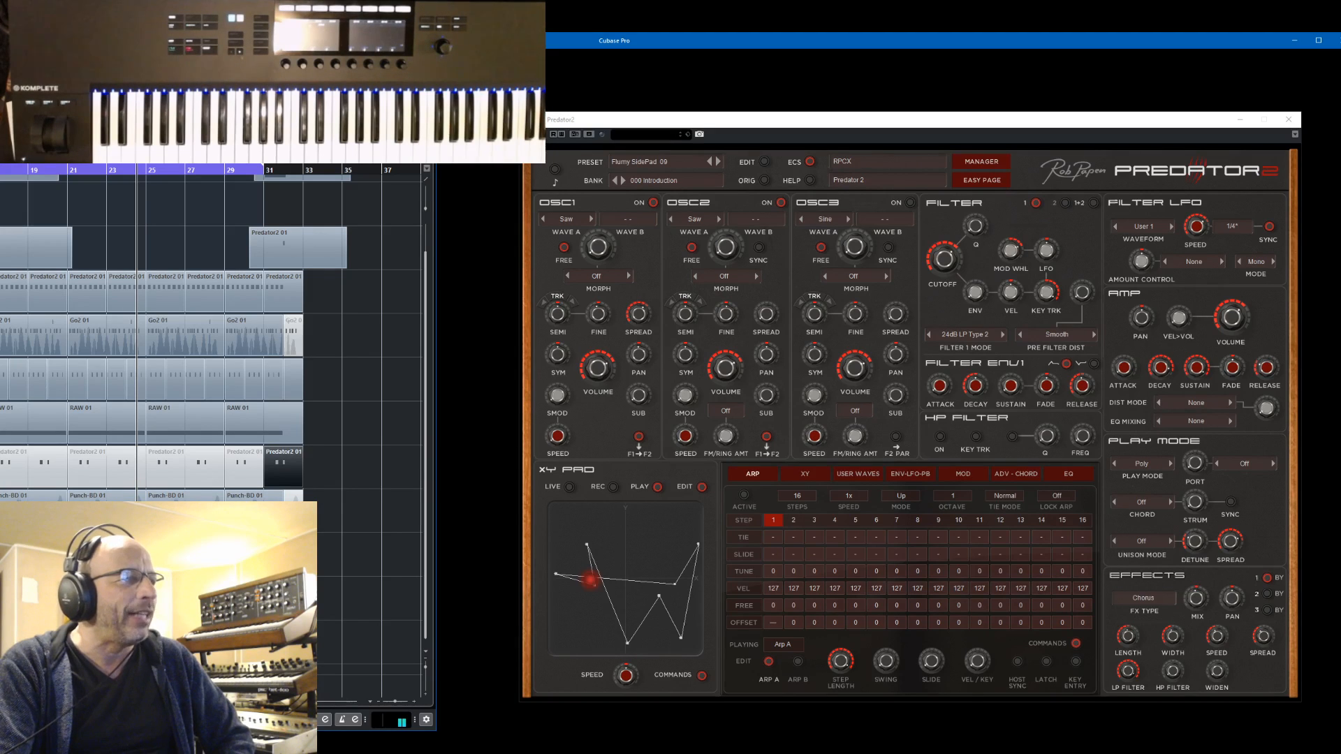
pyautogui.hotkey('ctrl', 'p')
pyautogui.hotkey('ctrl', 'p')
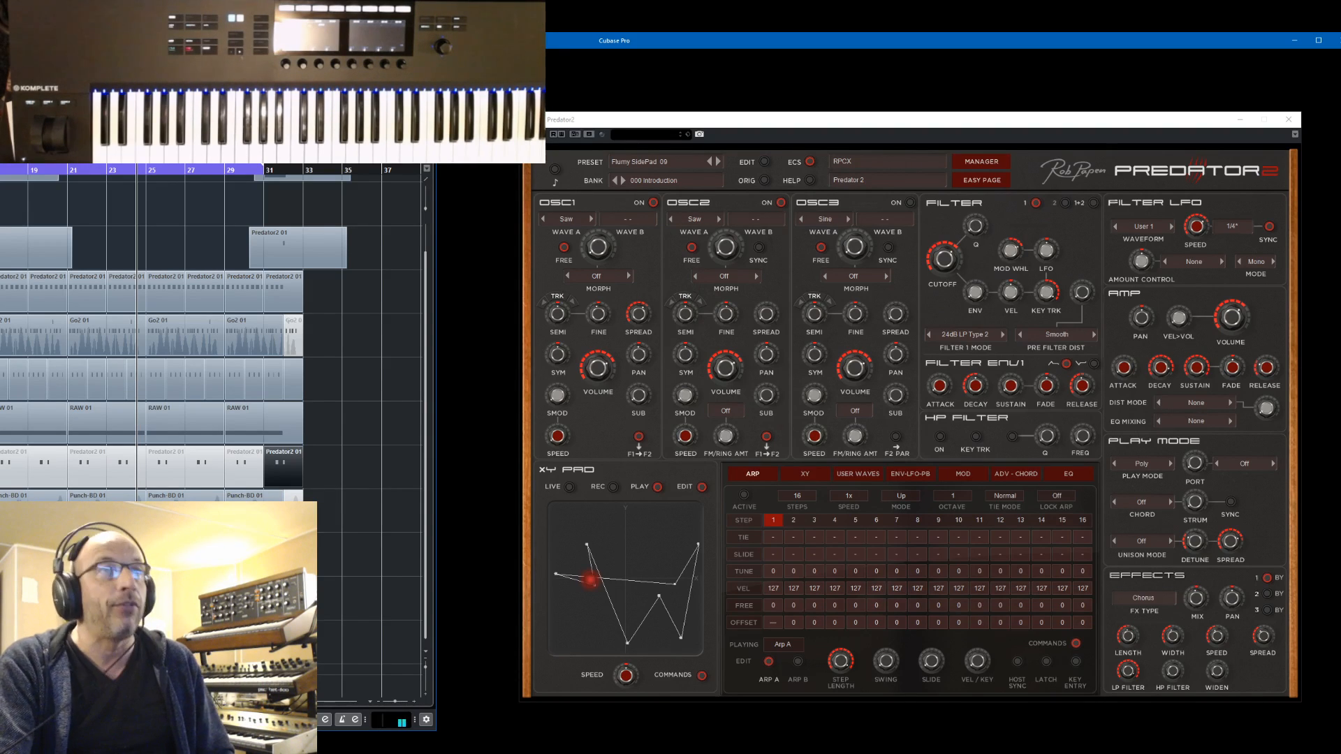
pyautogui.press('F3')
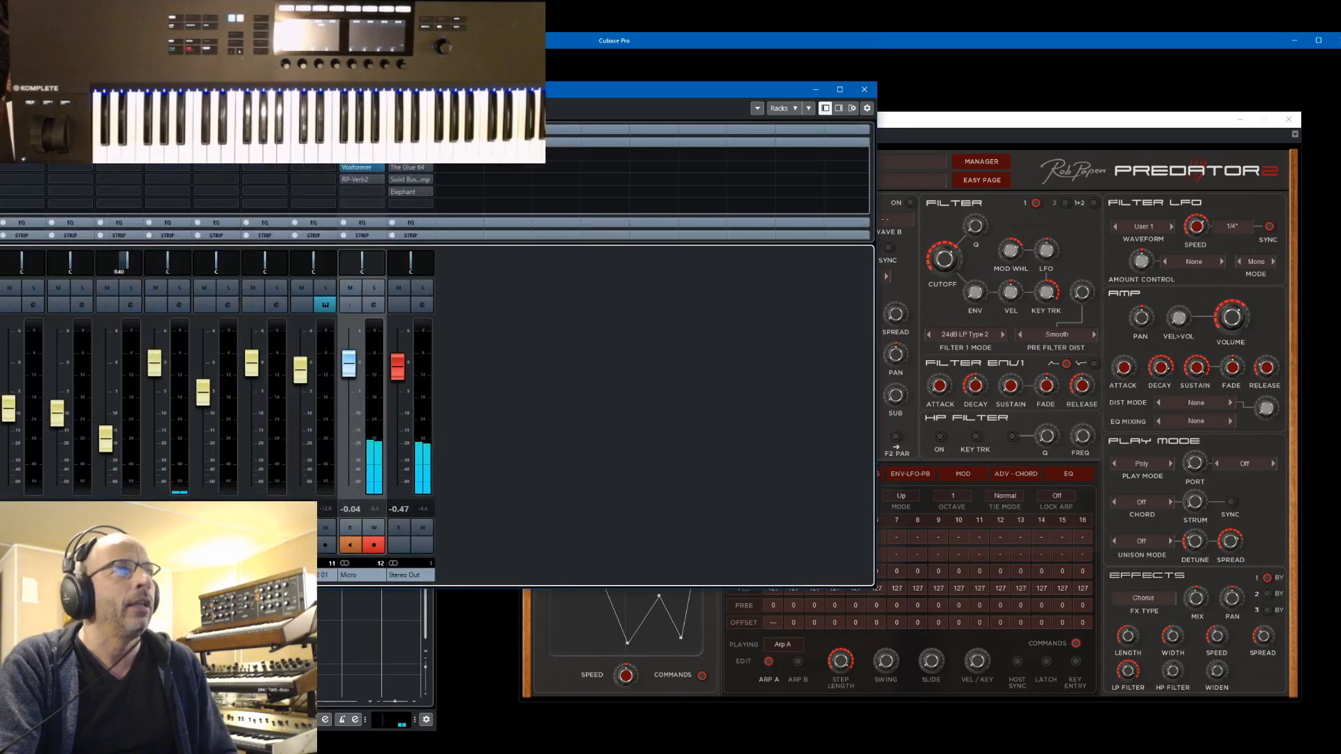
pyautogui.moveTo(552, 93); pyautogui.dragTo(970, 116)
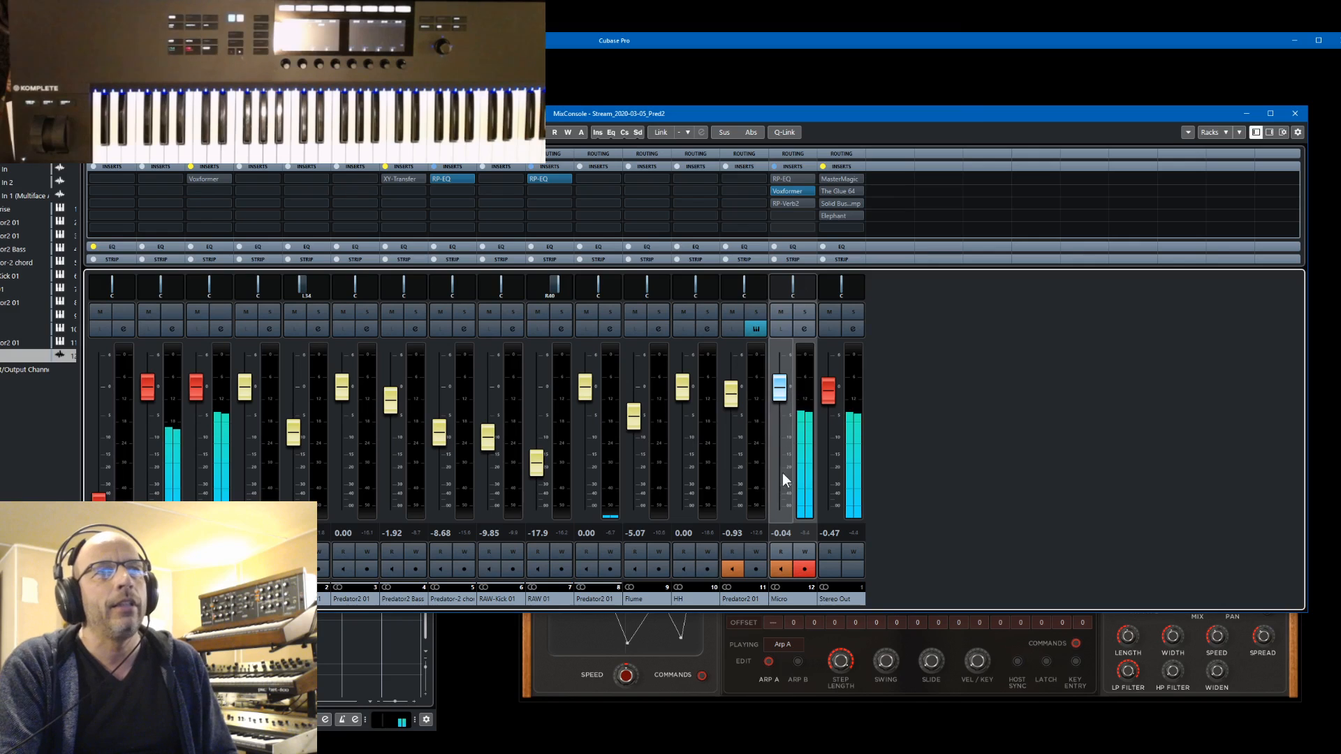
# In the XY-Transfer insert on the Predator2 Bass channel, set block 1 to Grain and move a point of its spiral XY path
pyautogui.doubleClick(394, 178)
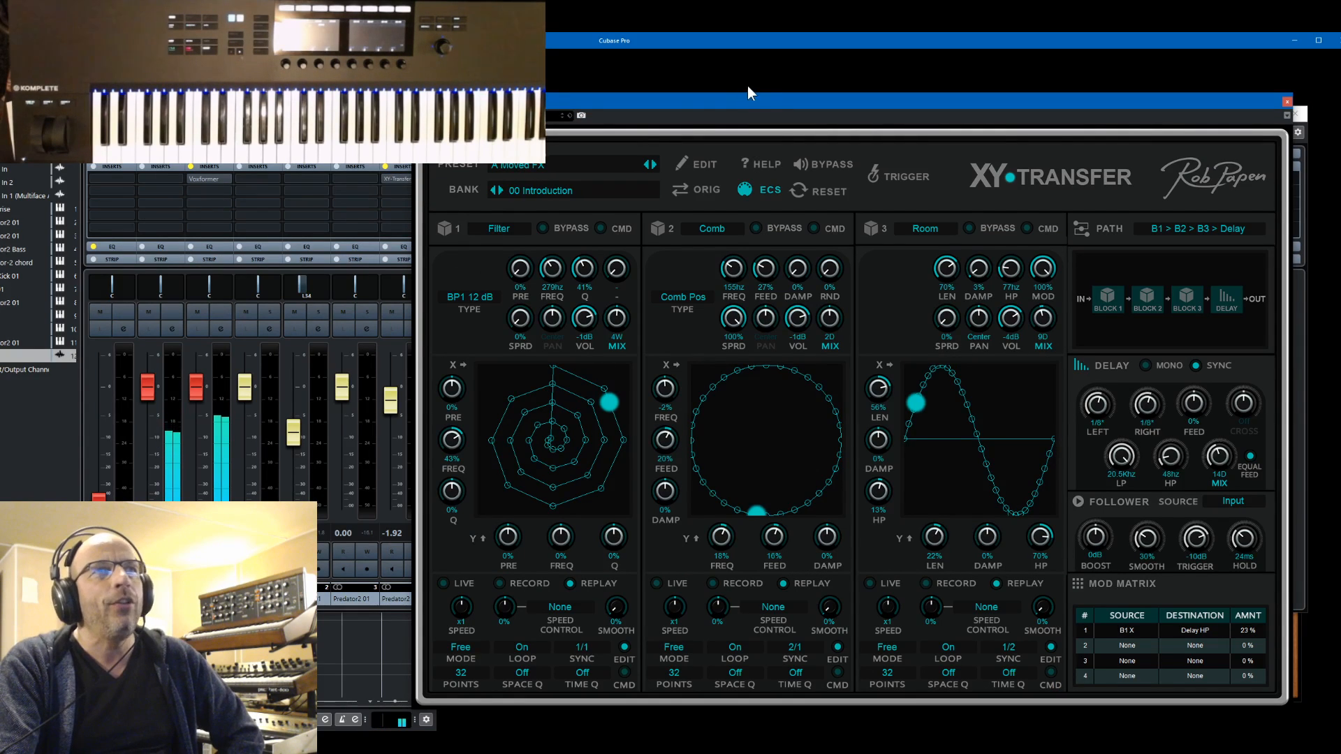
pyautogui.moveTo(767, 98); pyautogui.dragTo(813, 91)
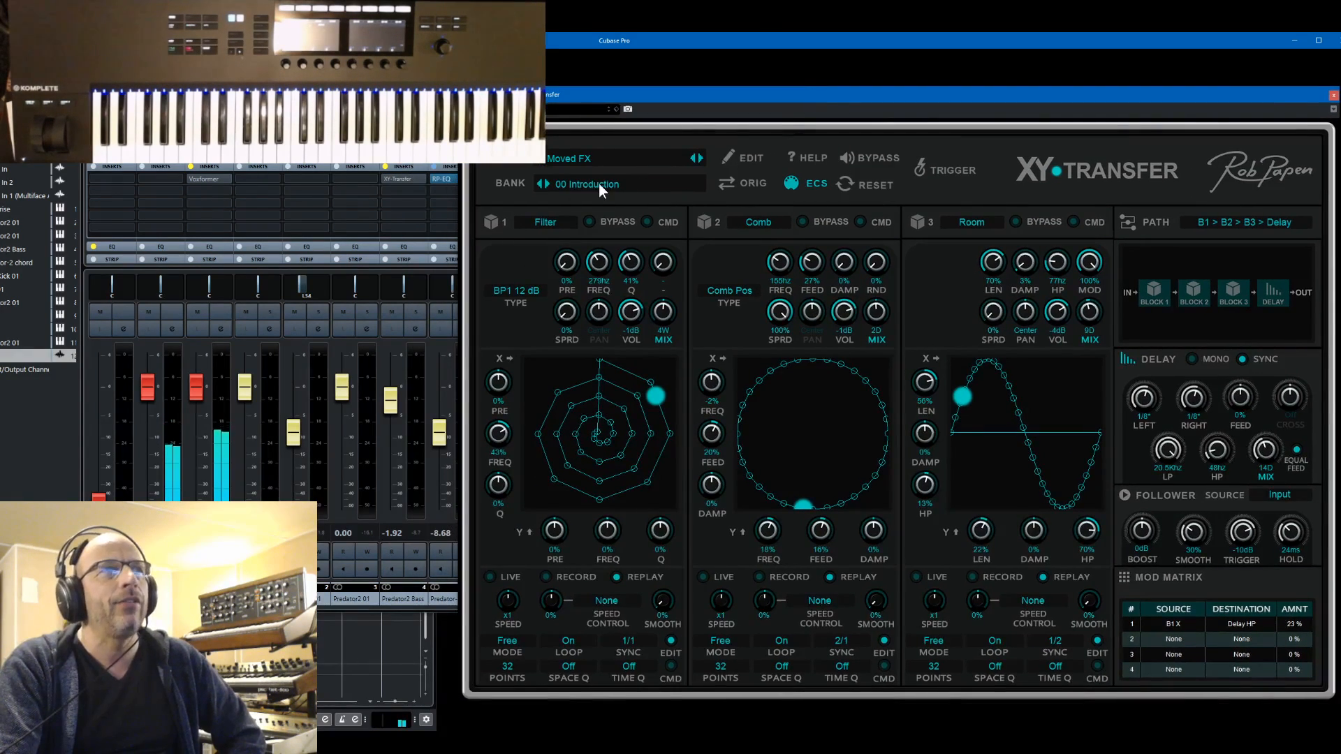
pyautogui.click(539, 222)
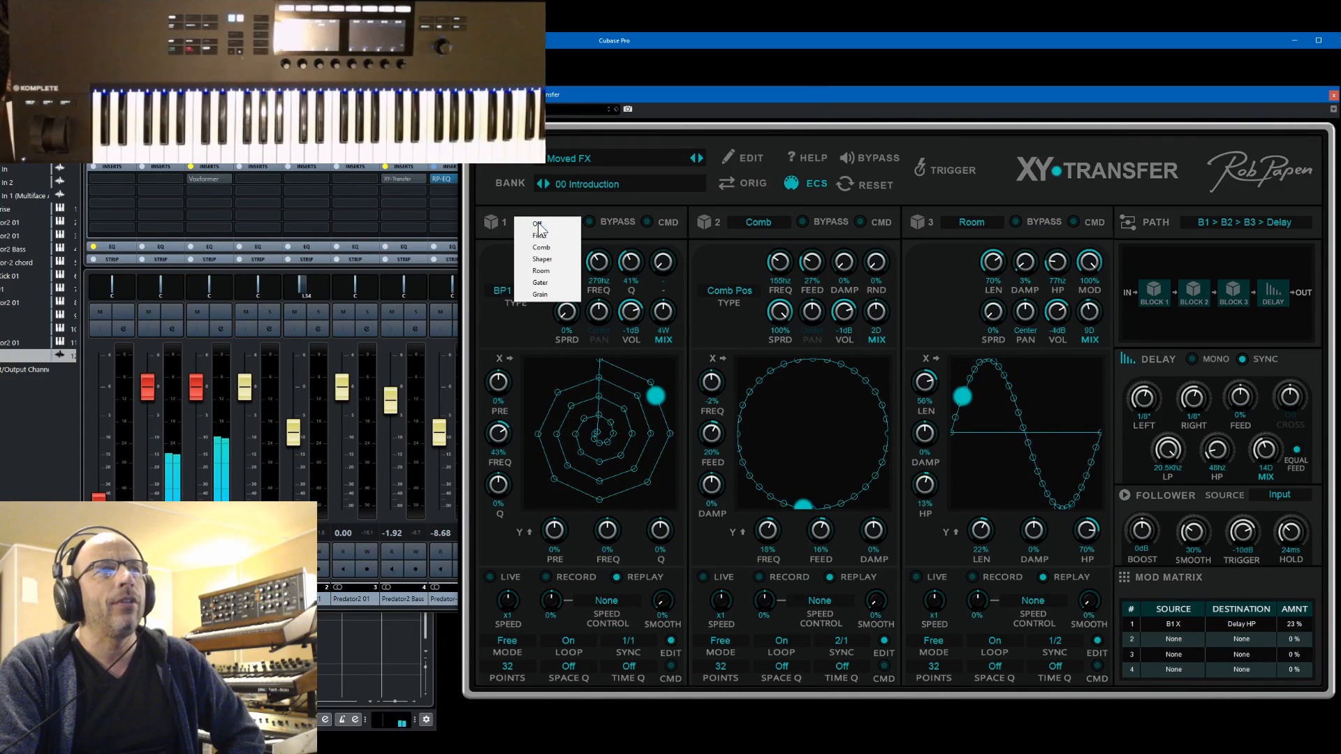
pyautogui.click(549, 296)
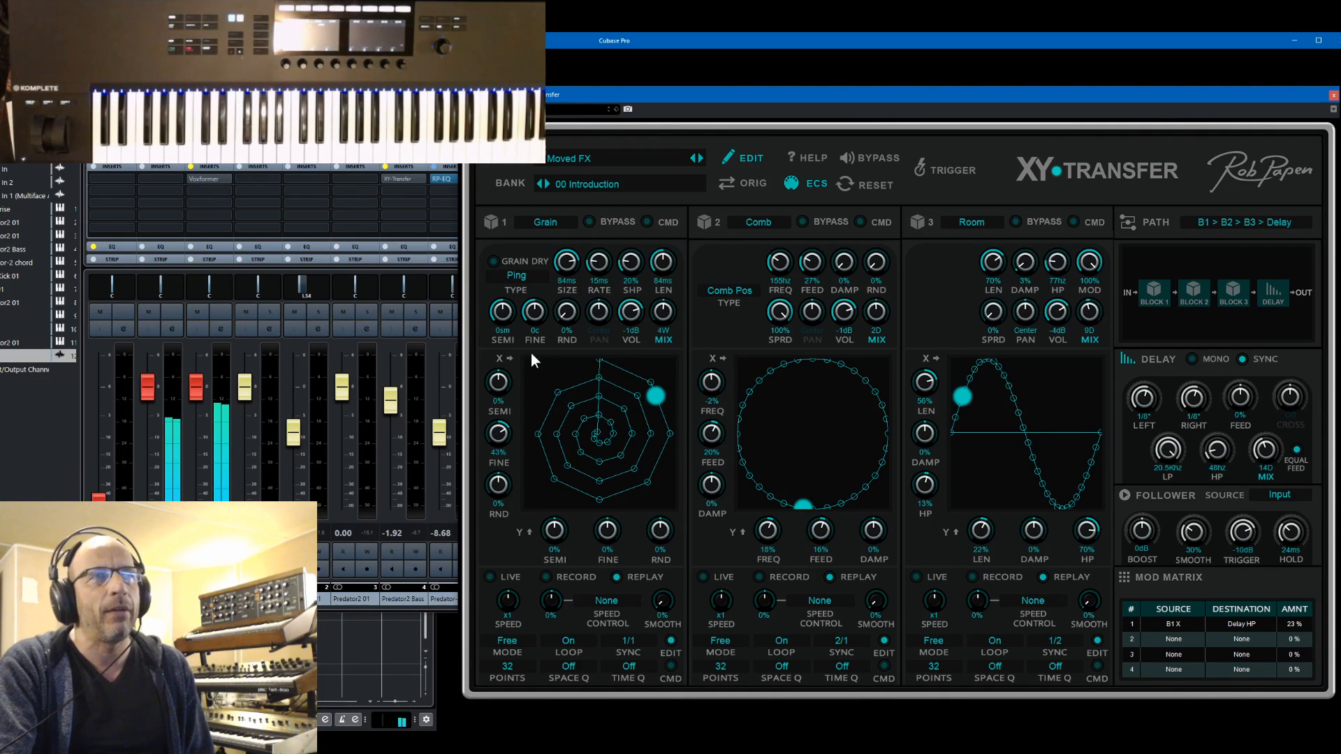
pyautogui.moveTo(659, 394); pyautogui.dragTo(636, 412)
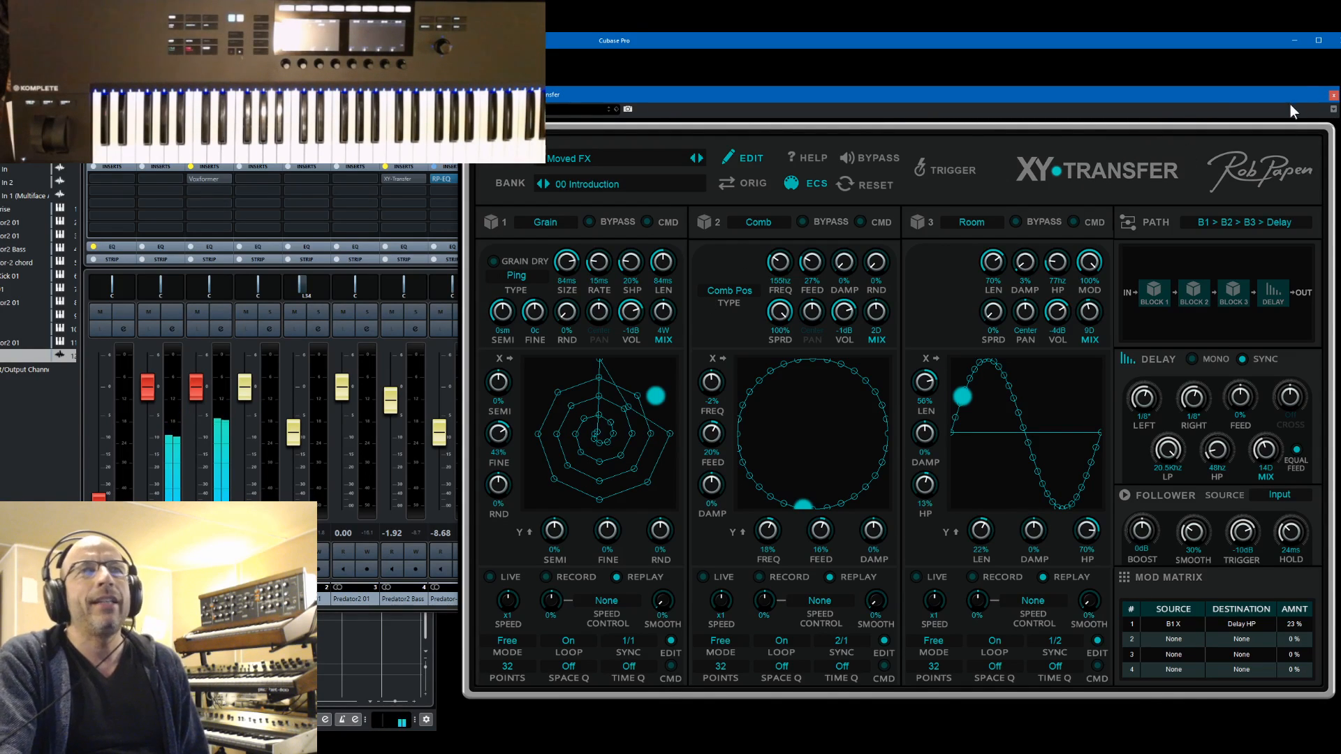
pyautogui.click(1331, 96)
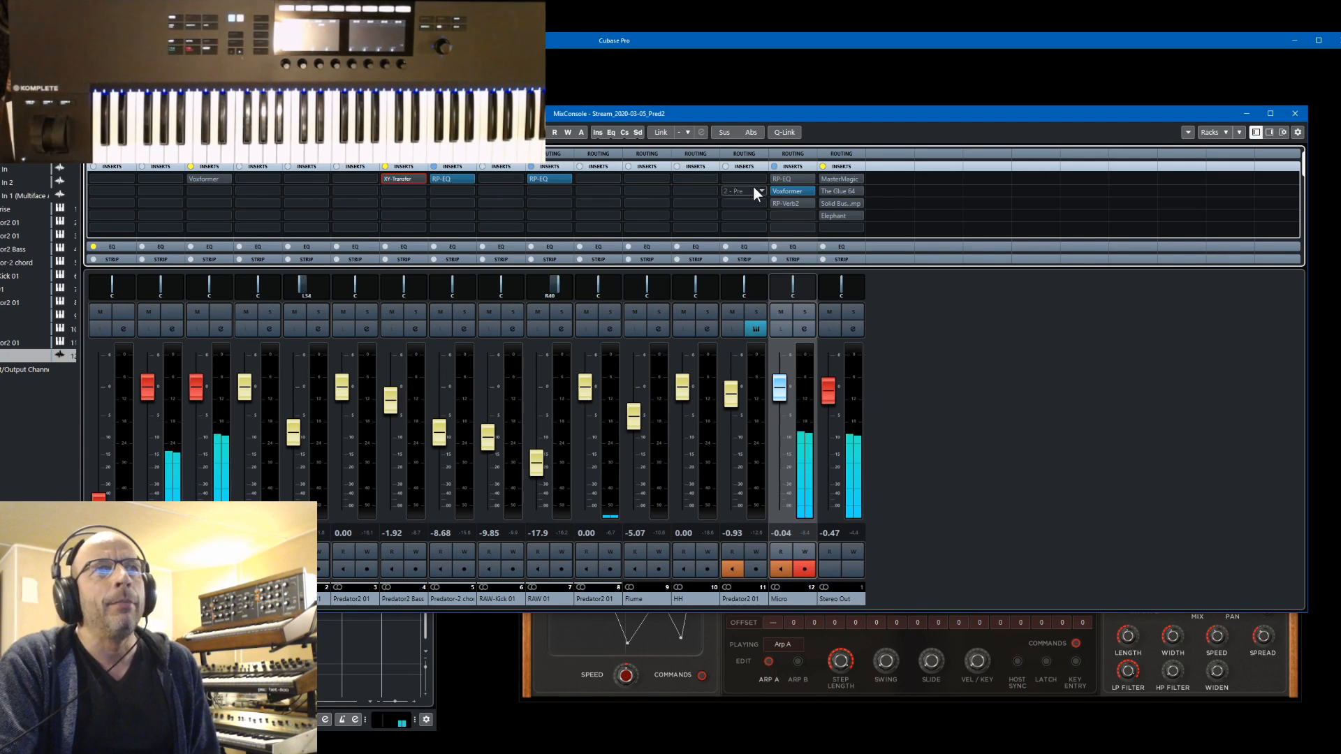
# Open the RP-Verb2 insert on the Micro channel, take it out of bypass and reposition its window
pyautogui.moveTo(790, 201)
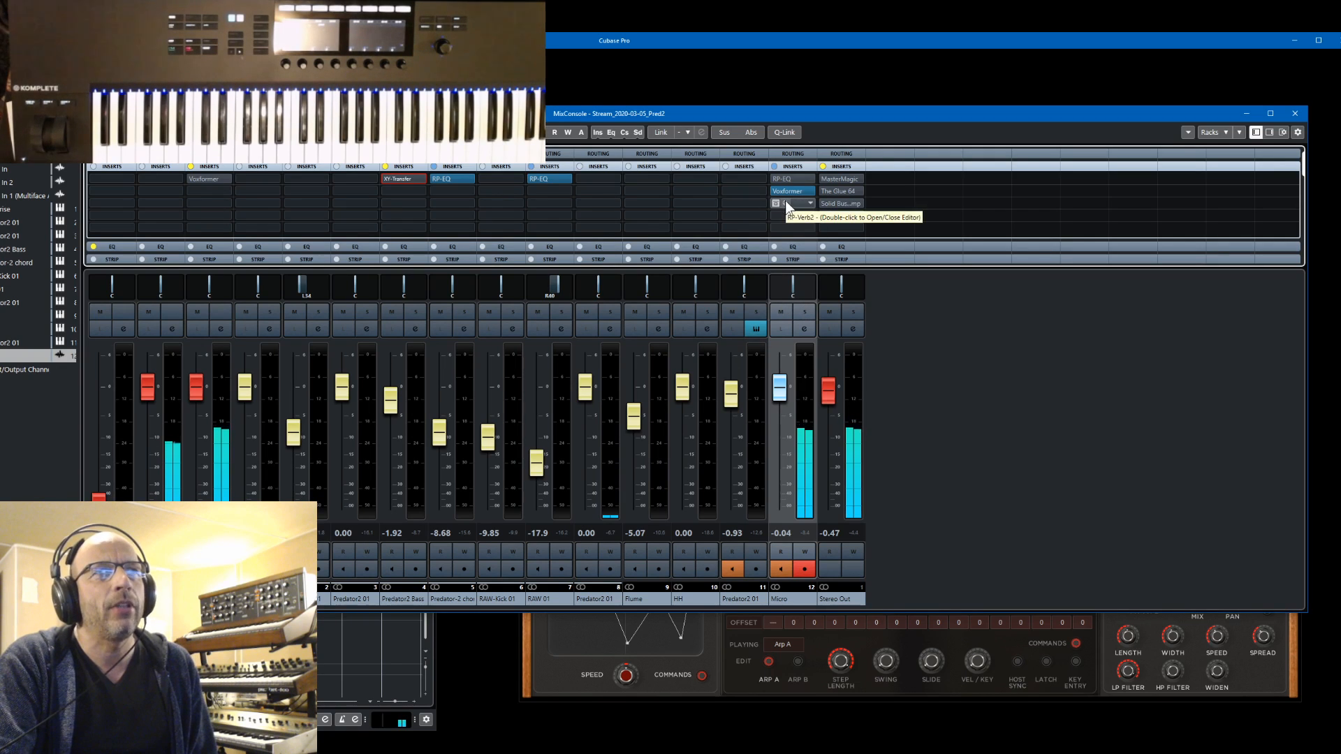
pyautogui.click(785, 201)
pyautogui.doubleClick(785, 201)
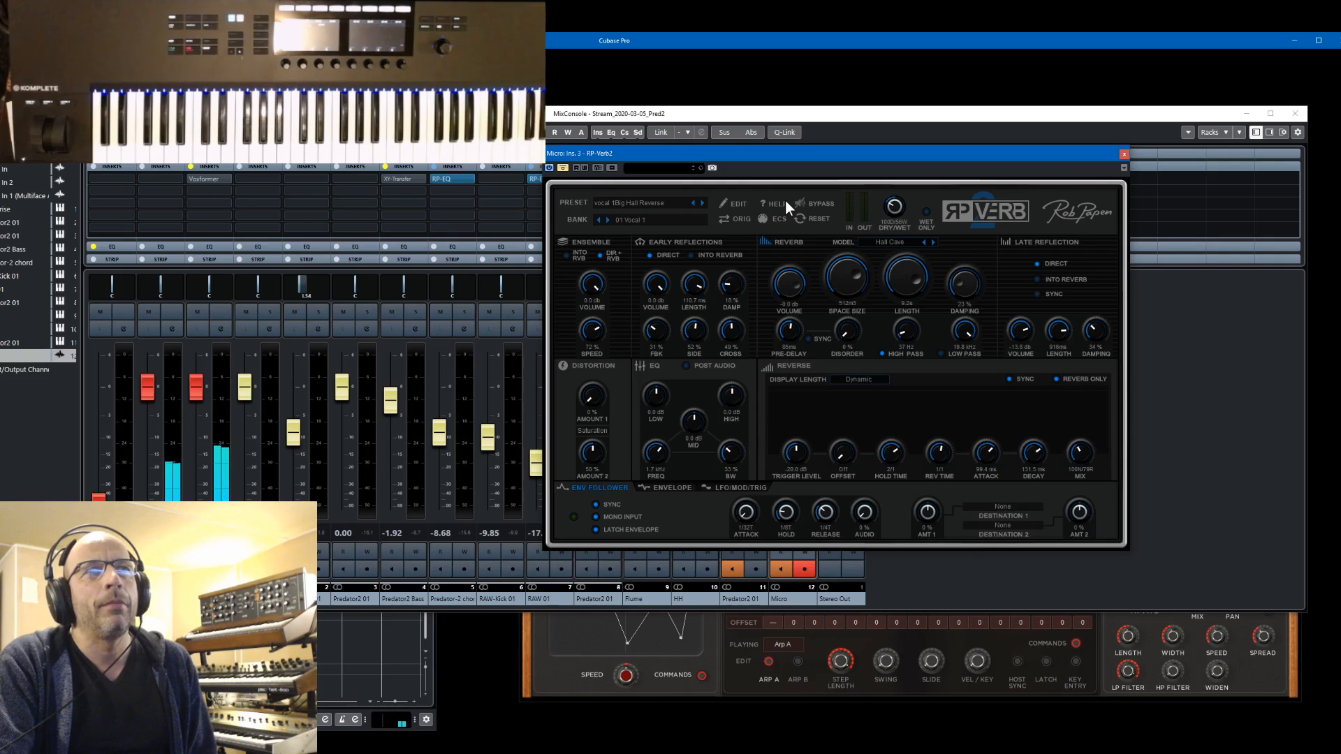
pyautogui.click(567, 169)
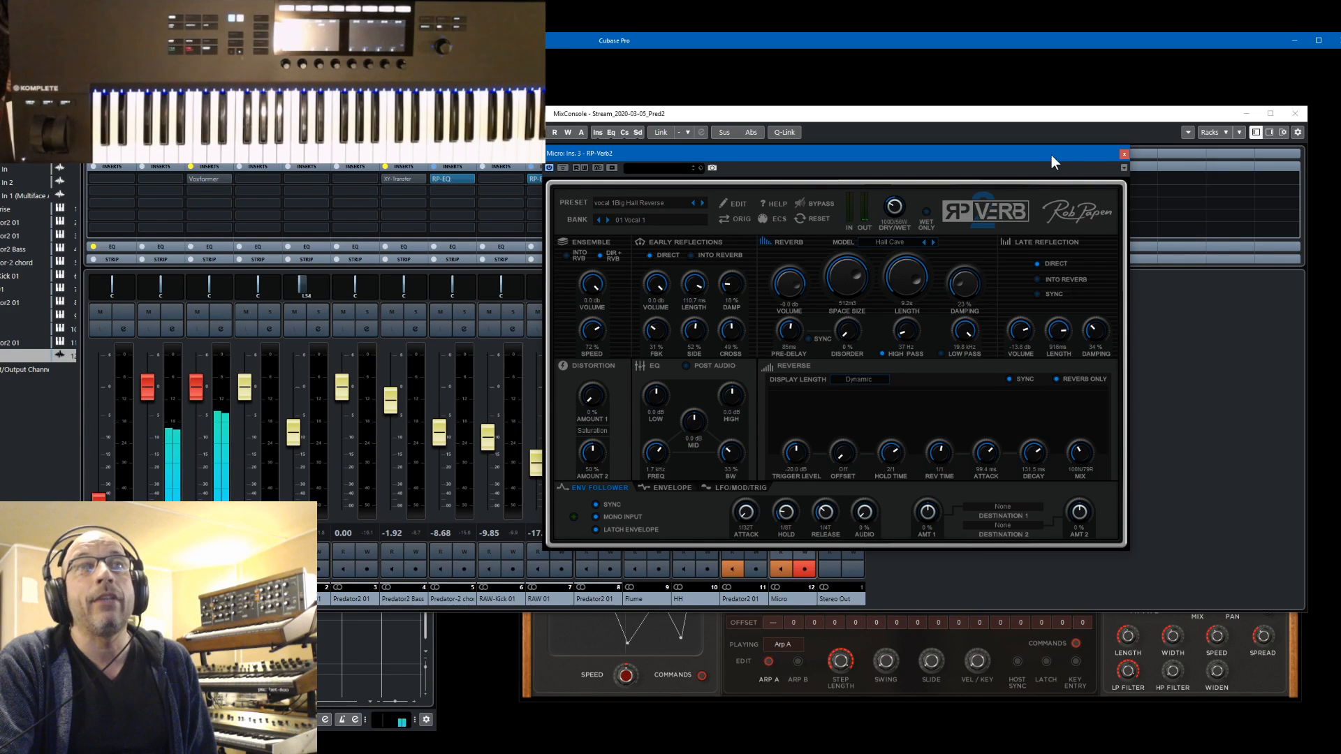
pyautogui.moveTo(1050, 155); pyautogui.dragTo(1121, 149)
# Try a different dry/wet balance in RP-Verb2, then deactivate the reverb and close its editor
pyautogui.moveTo(974, 204); pyautogui.dragTo(966, 222)
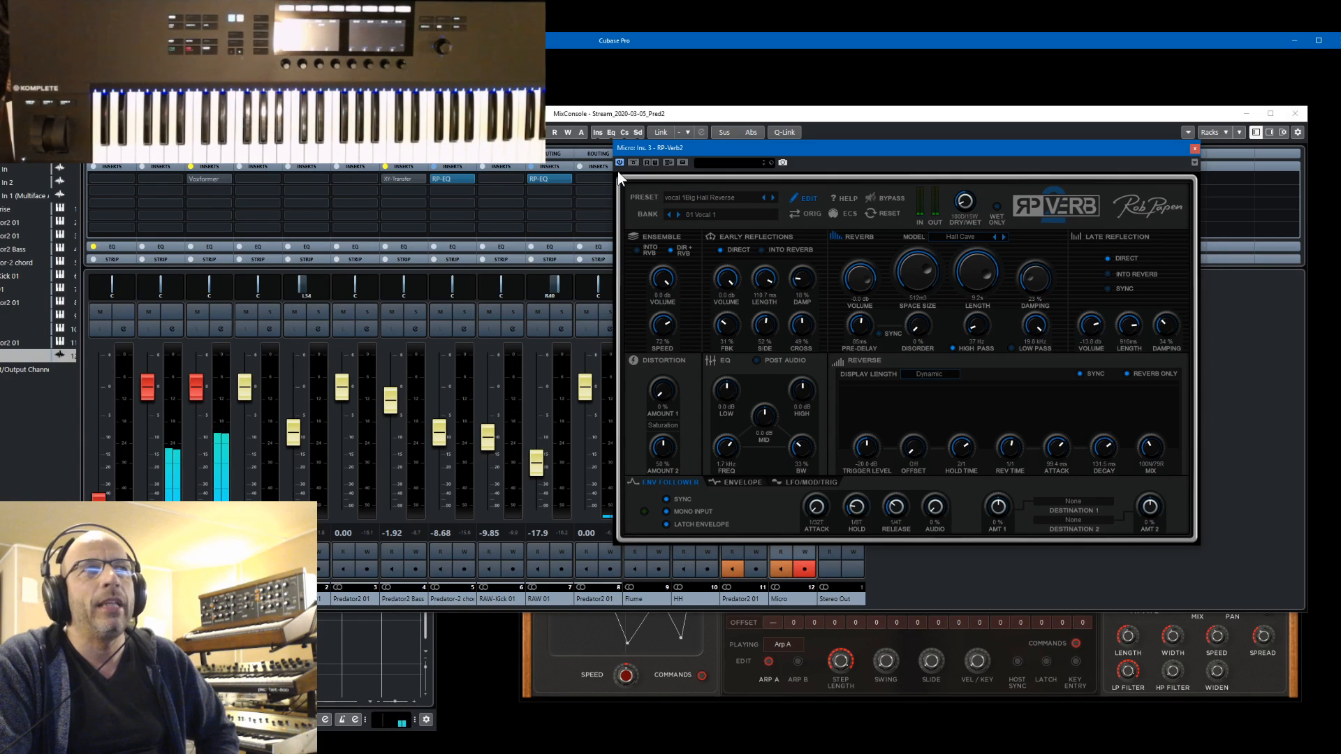
pyautogui.moveTo(965, 201); pyautogui.dragTo(961, 181)
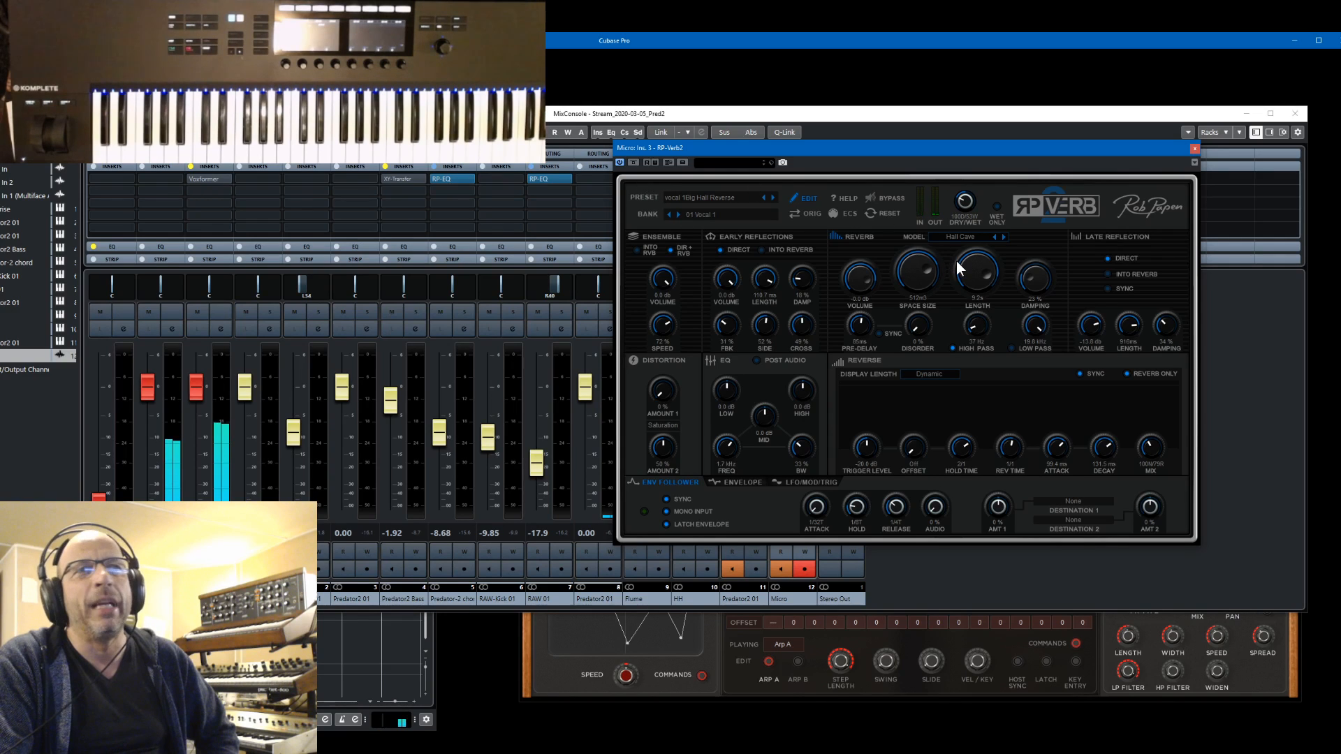
pyautogui.click(619, 162)
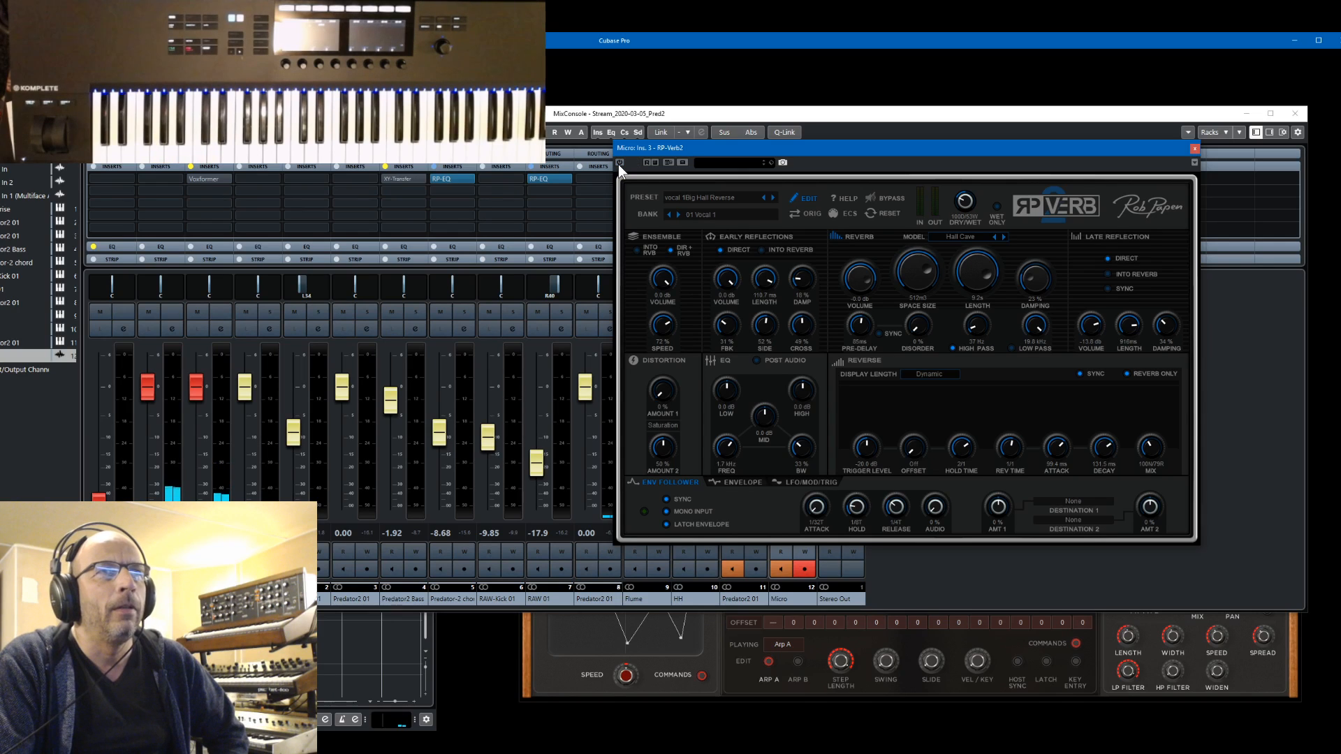
pyautogui.click(1193, 148)
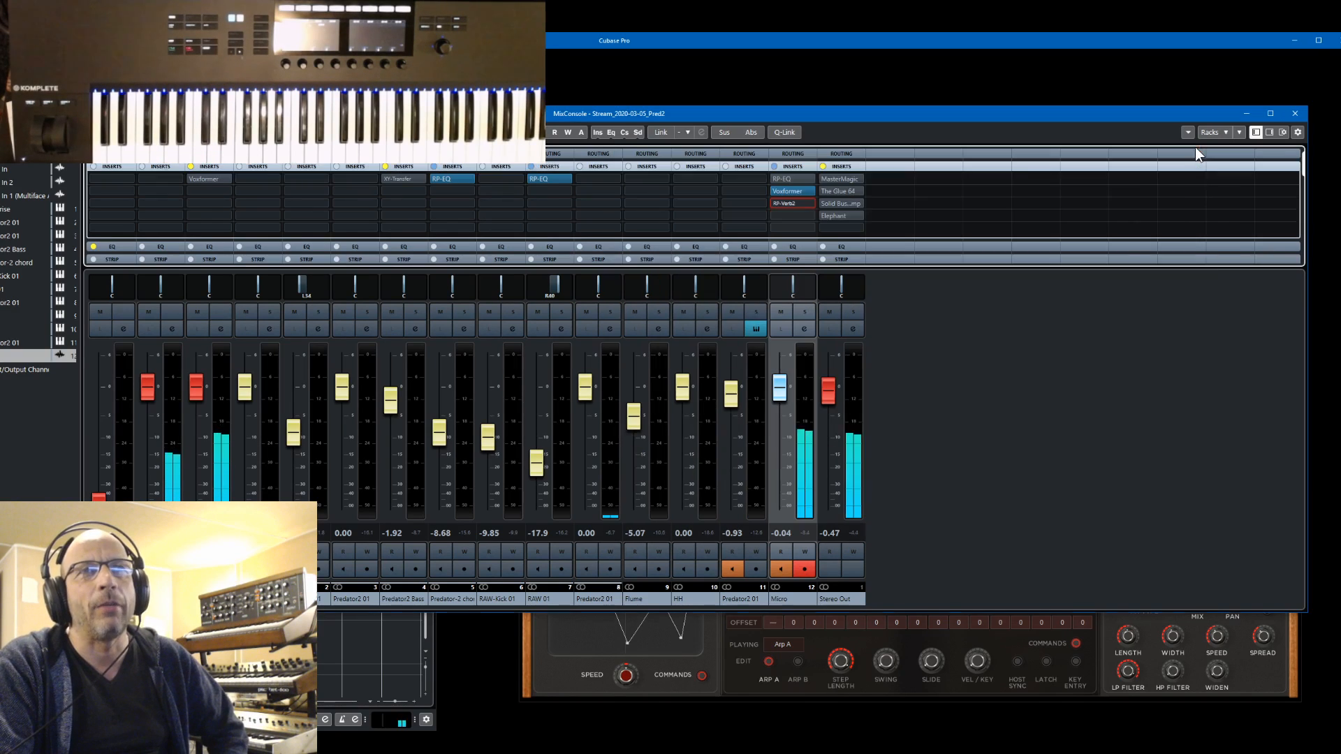
# Replace RP-Verb2 in the Micro channel's third insert slot with XY-Transfer and load its 99 Default Preset bank
pyautogui.click(808, 204)
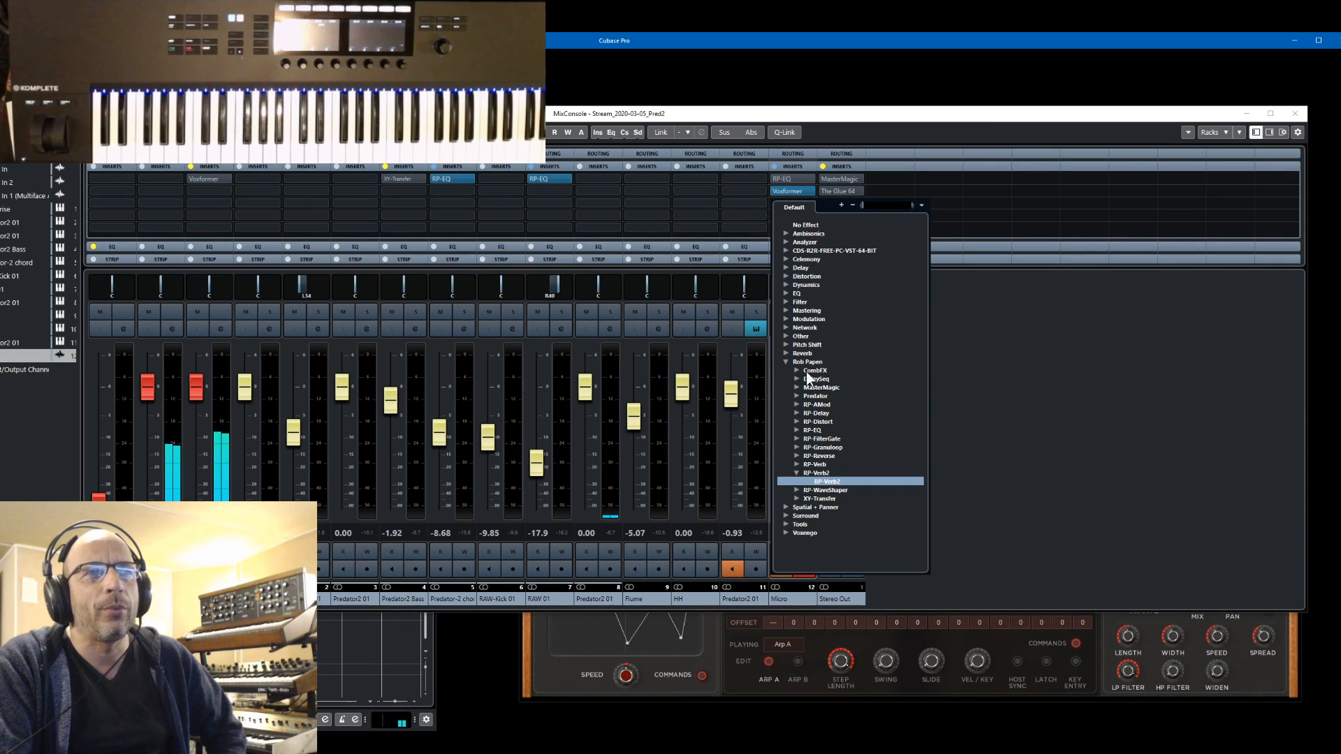
pyautogui.click(797, 497)
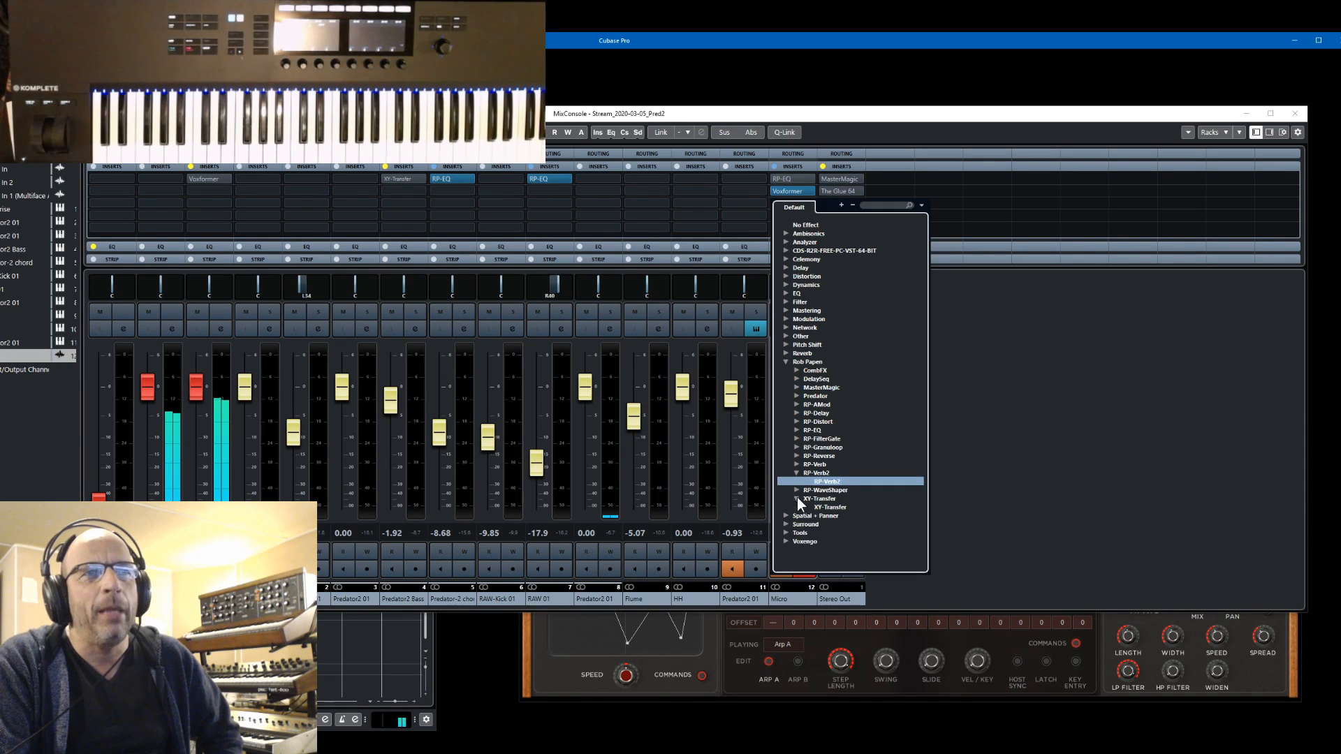
pyautogui.click(815, 505)
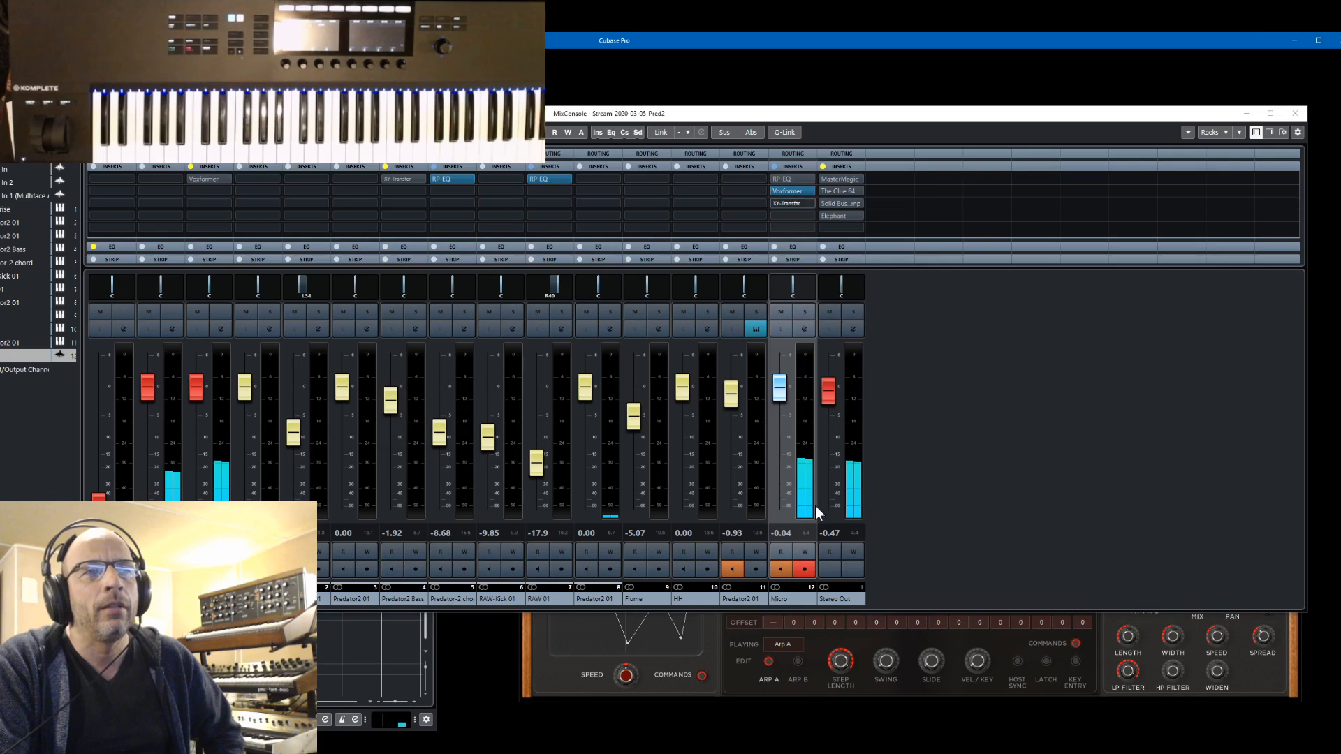
pyautogui.click(425, 441)
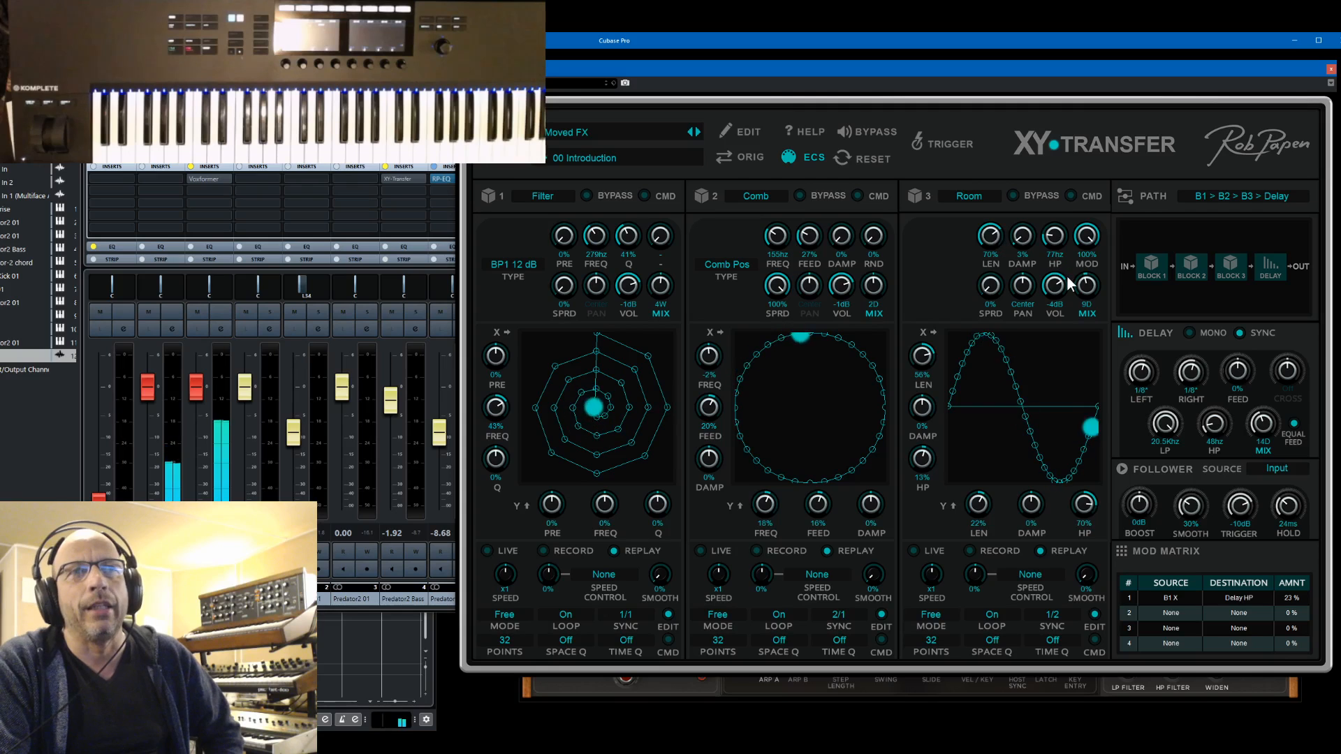
pyautogui.click(606, 160)
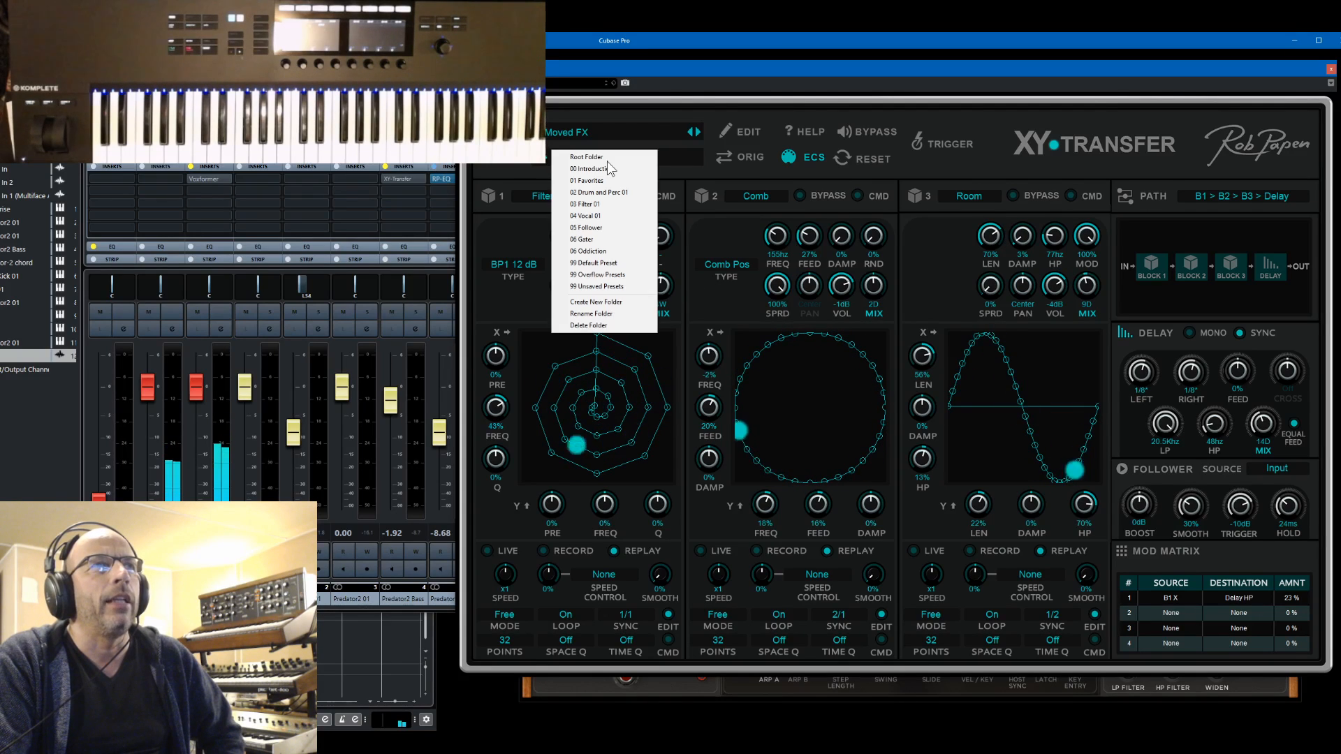
pyautogui.click(608, 264)
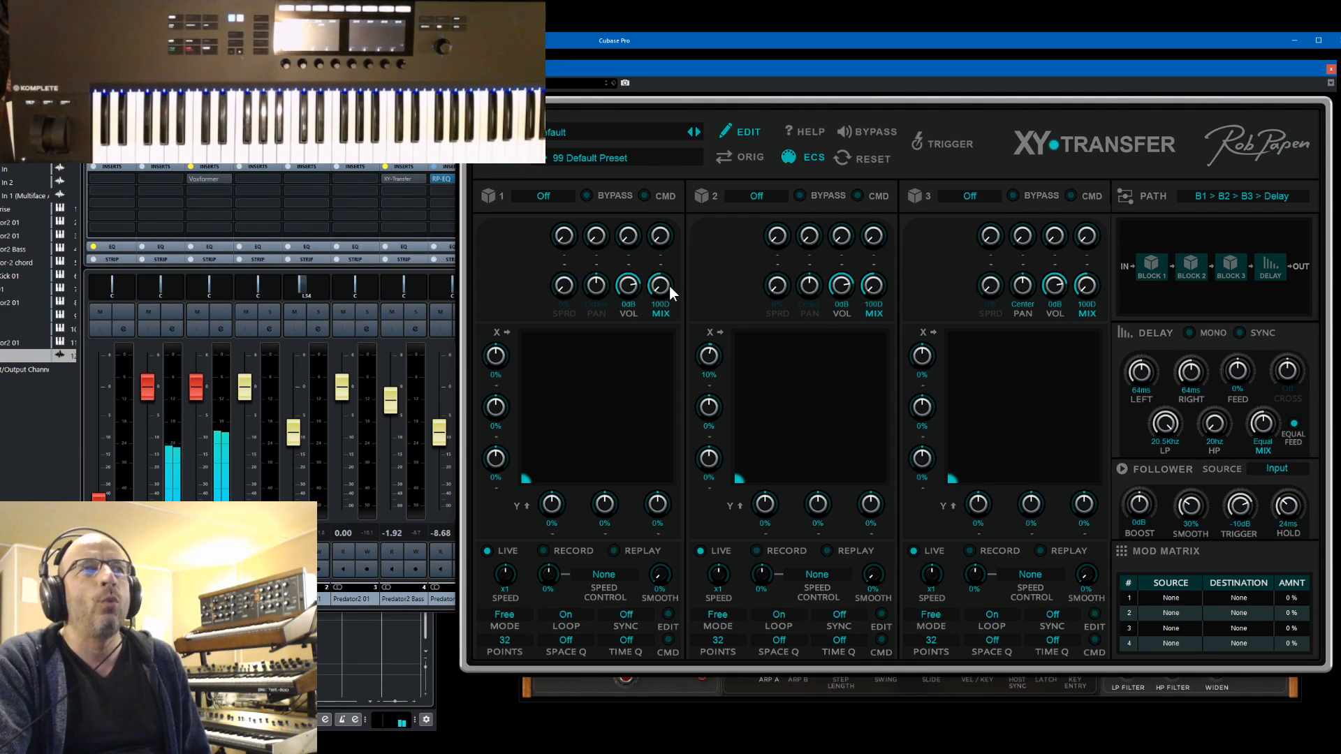
# Reposition the XY-Transfer window, set block 1 to Grain and lower its volume to -6 dB
pyautogui.moveTo(667, 254); pyautogui.dragTo(664, 294)
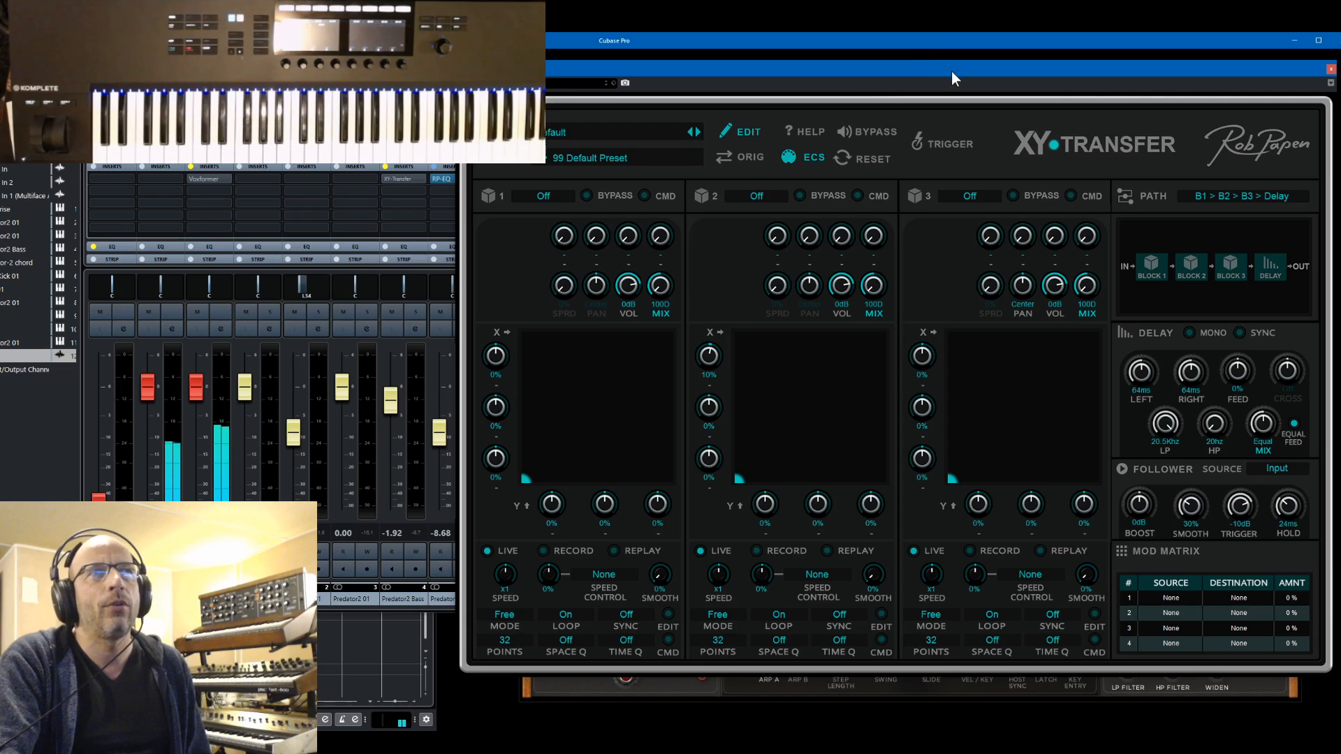
pyautogui.moveTo(953, 71); pyautogui.dragTo(945, 90)
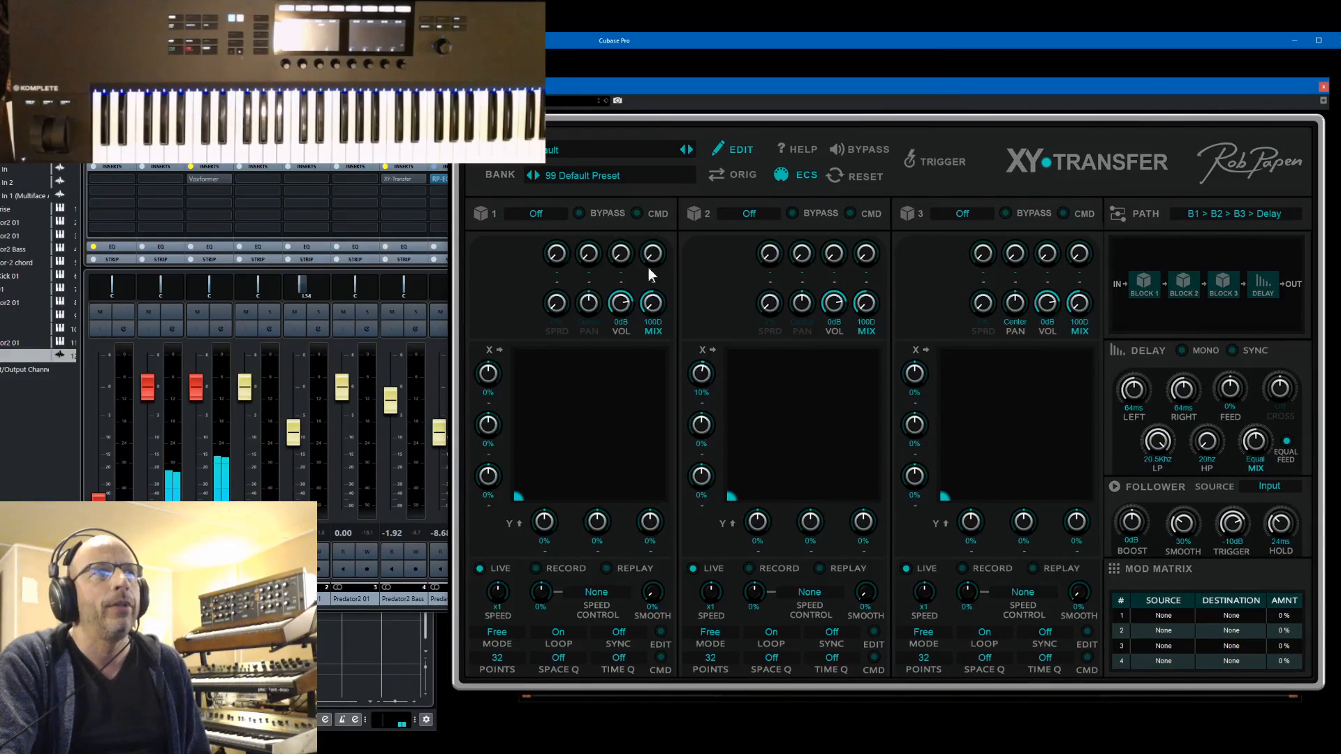
pyautogui.click(545, 215)
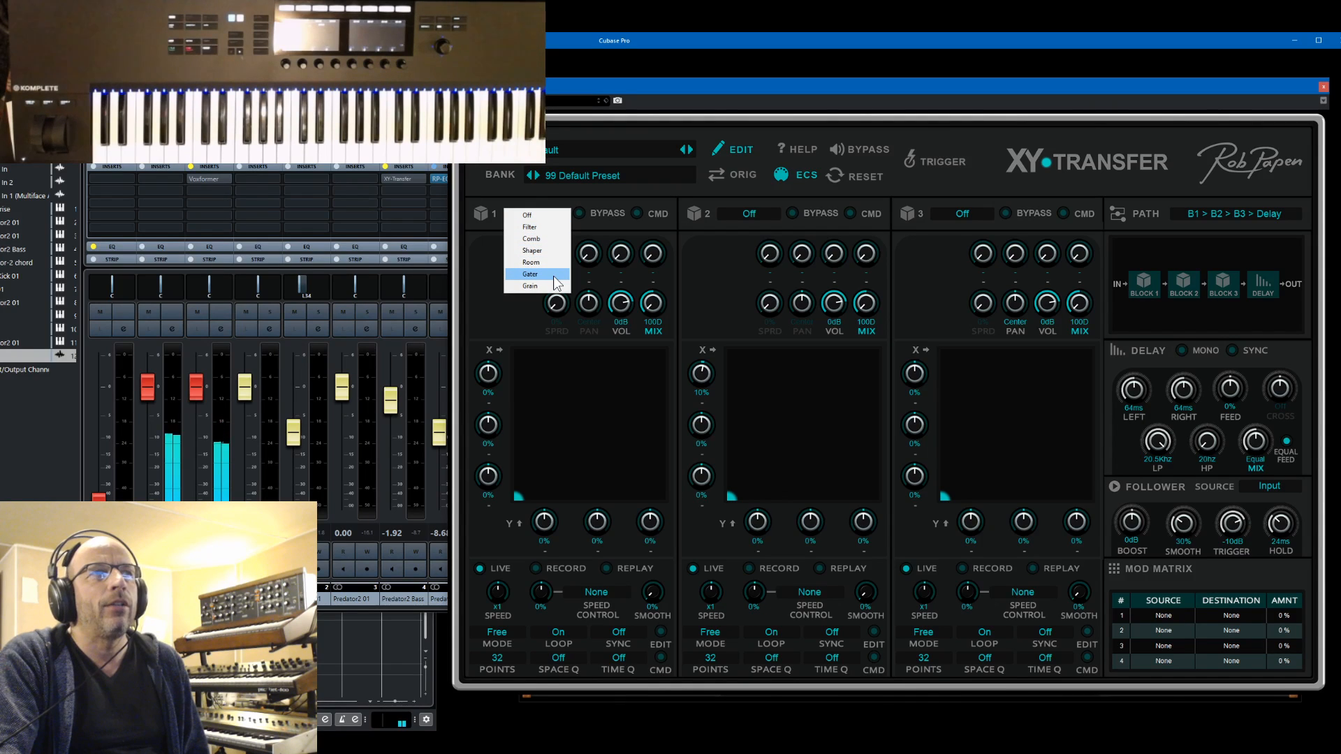
pyautogui.click(605, 138)
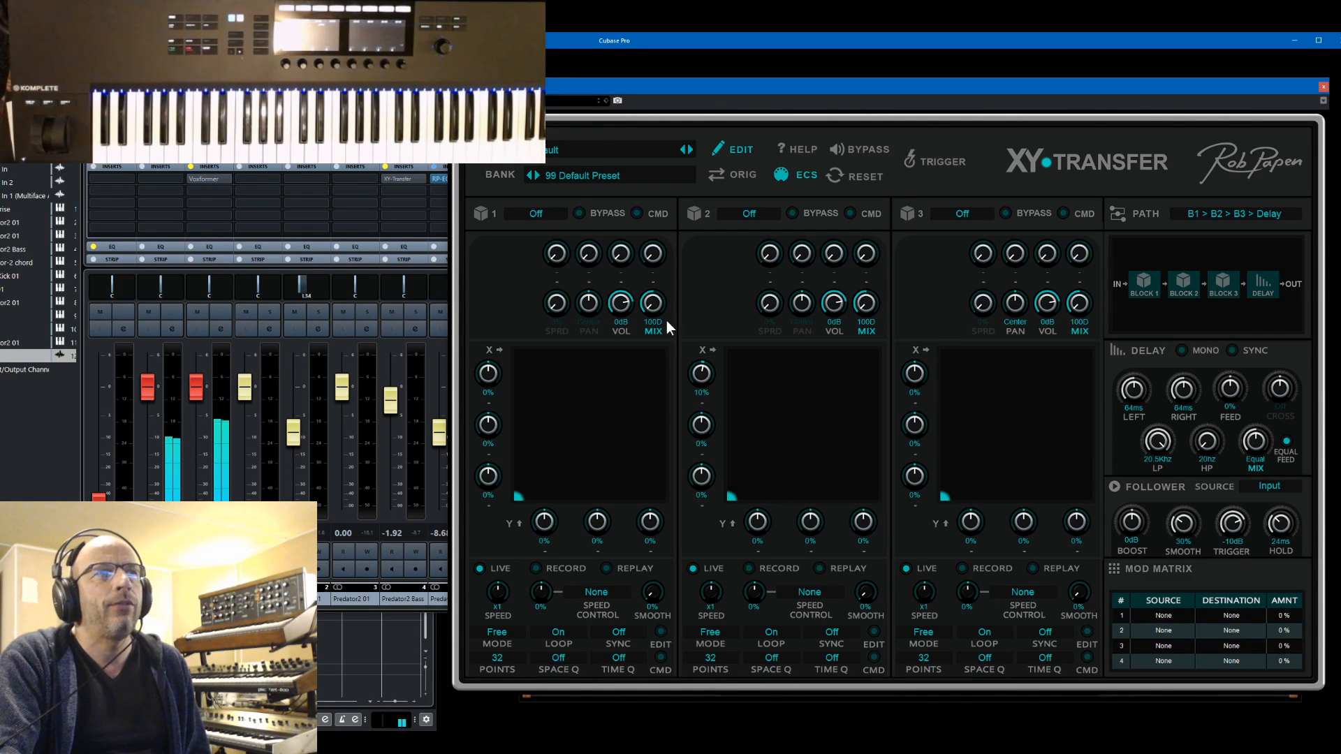
pyautogui.moveTo(620, 303); pyautogui.dragTo(625, 327)
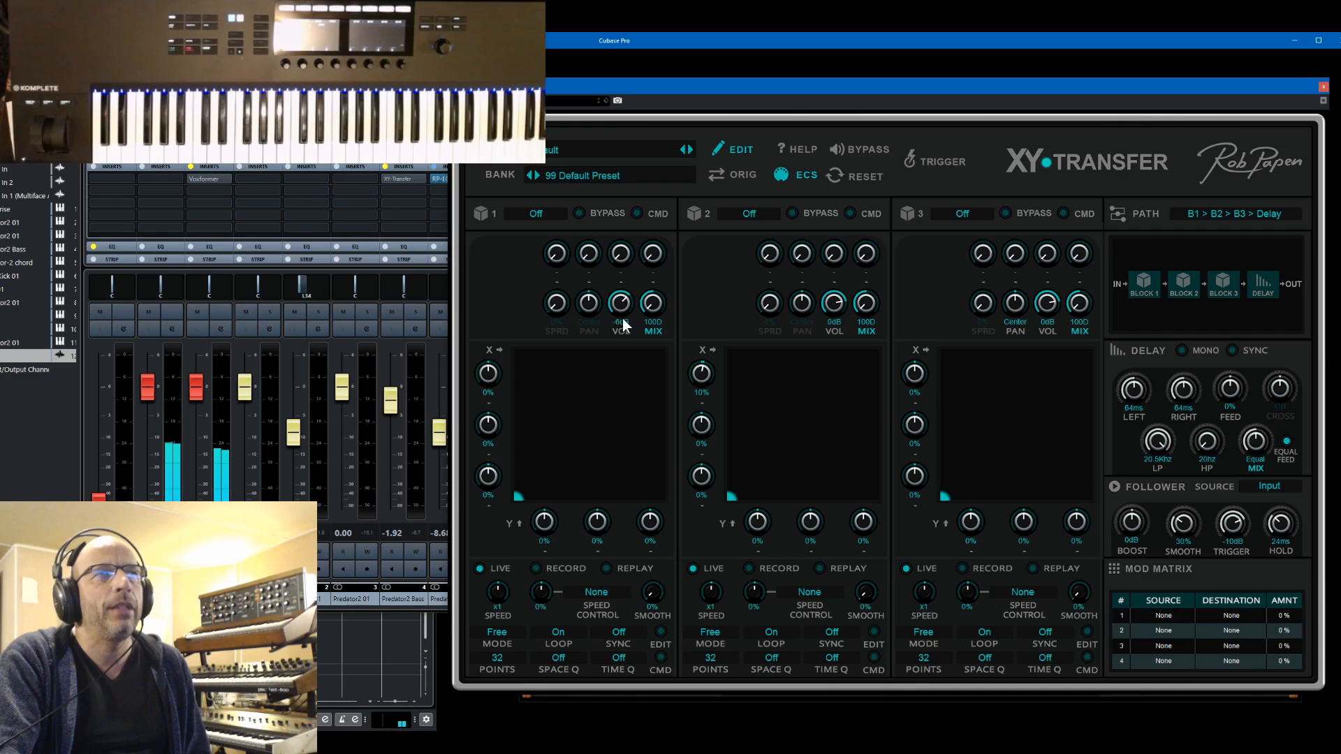
pyautogui.click(548, 215)
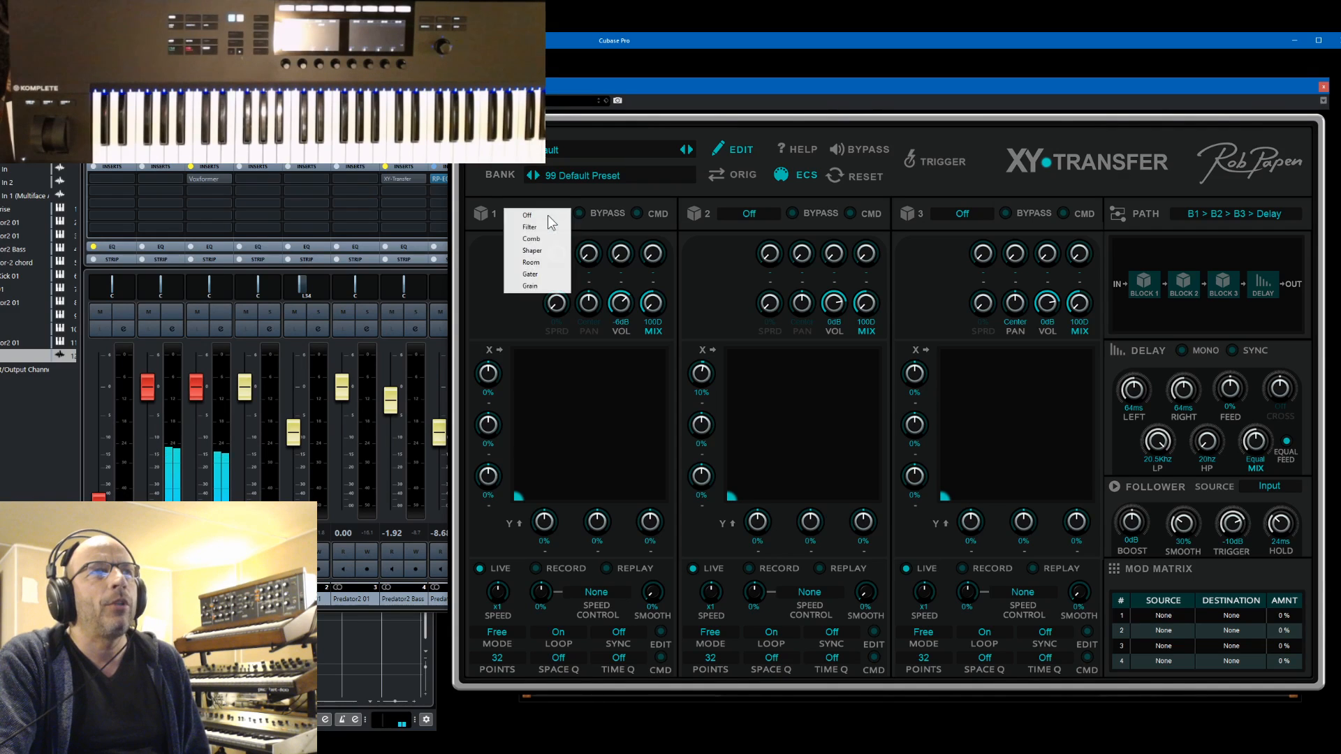
pyautogui.click(539, 286)
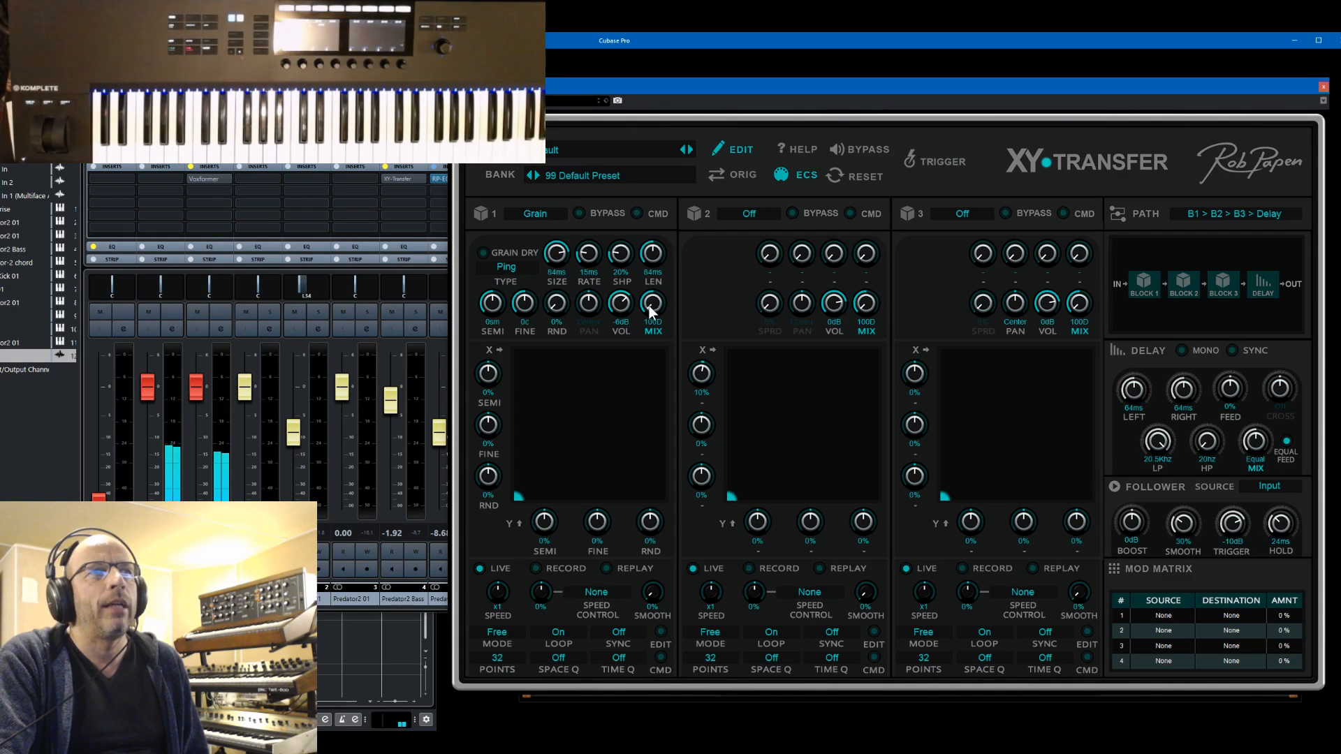
# Set block 1's mix to 98W and its X modulation of SEMI to 63%
pyautogui.moveTo(650, 311); pyautogui.dragTo(655, 298)
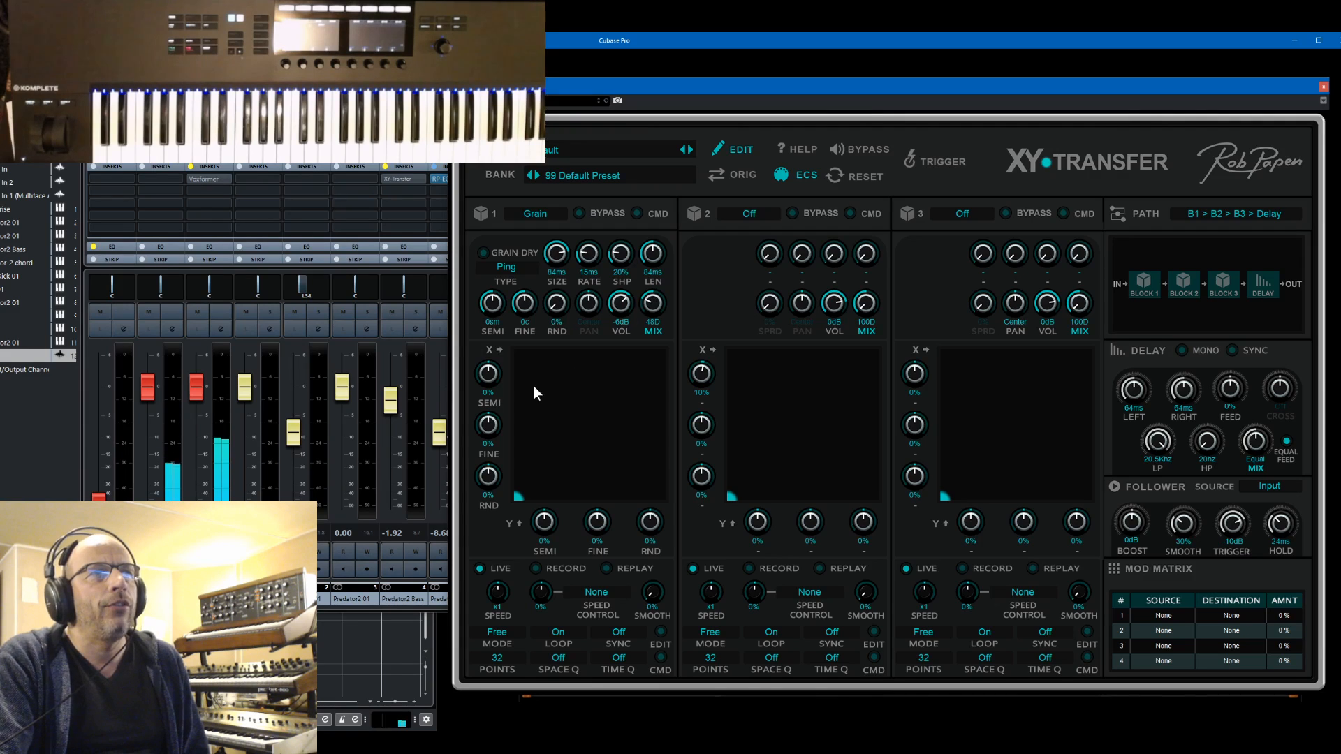
pyautogui.moveTo(521, 488); pyautogui.dragTo(490, 365)
pyautogui.moveTo(648, 309); pyautogui.dragTo(681, 224)
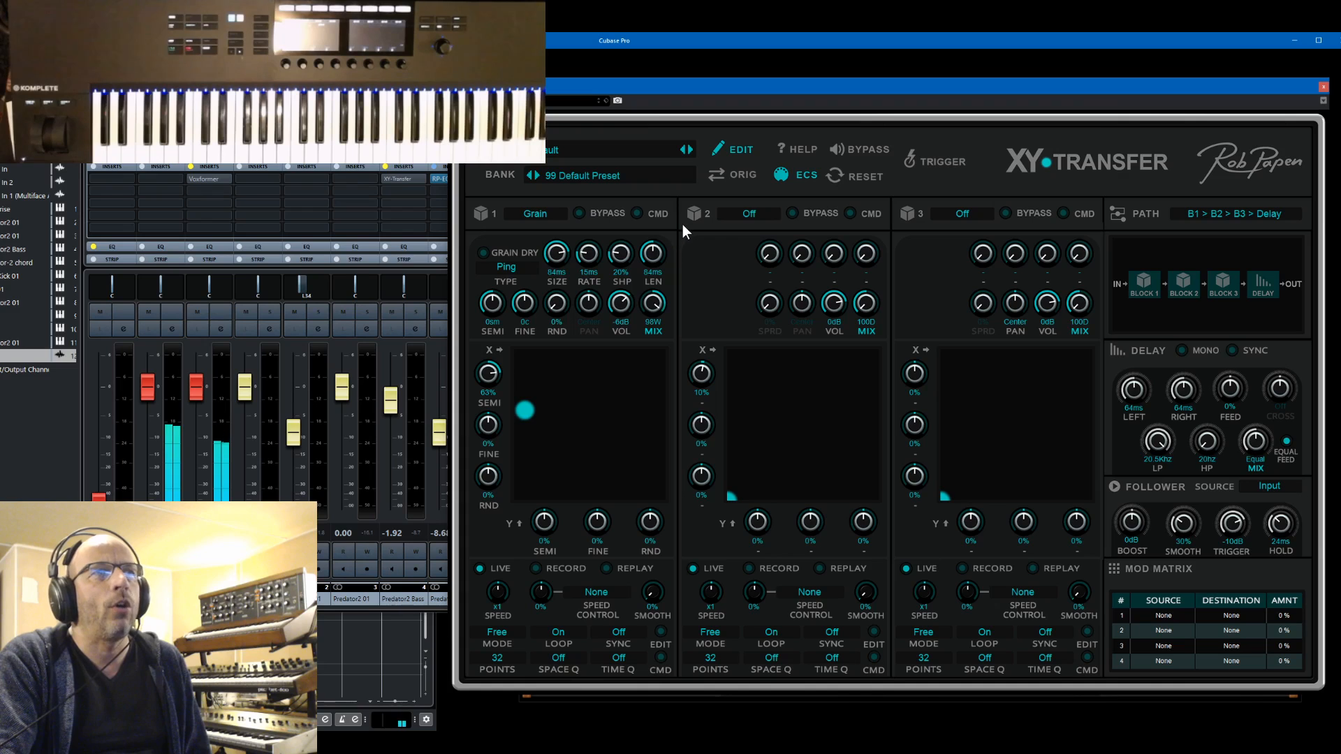
# Sweep block 1's XY point across the pad and leave it in the pad's lower-left quarter
pyautogui.moveTo(521, 412); pyautogui.dragTo(613, 409)
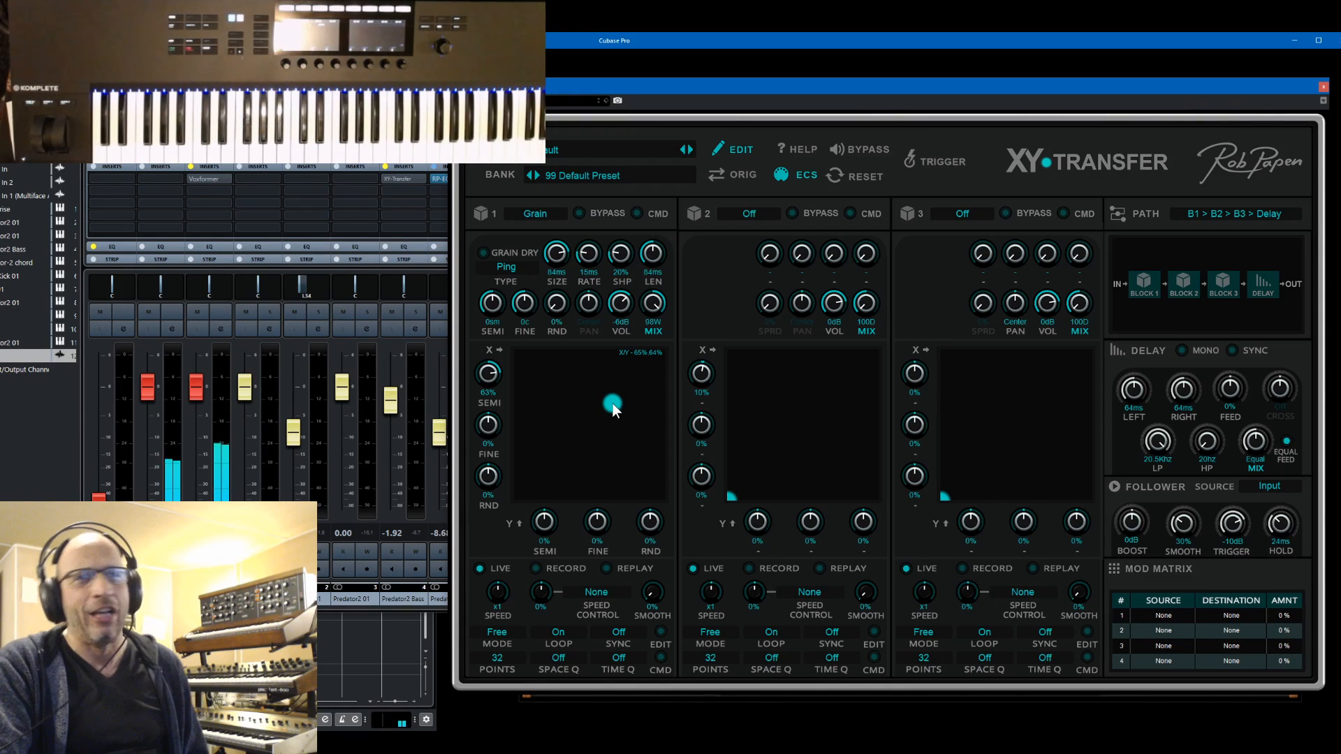
pyautogui.moveTo(614, 411); pyautogui.dragTo(616, 437)
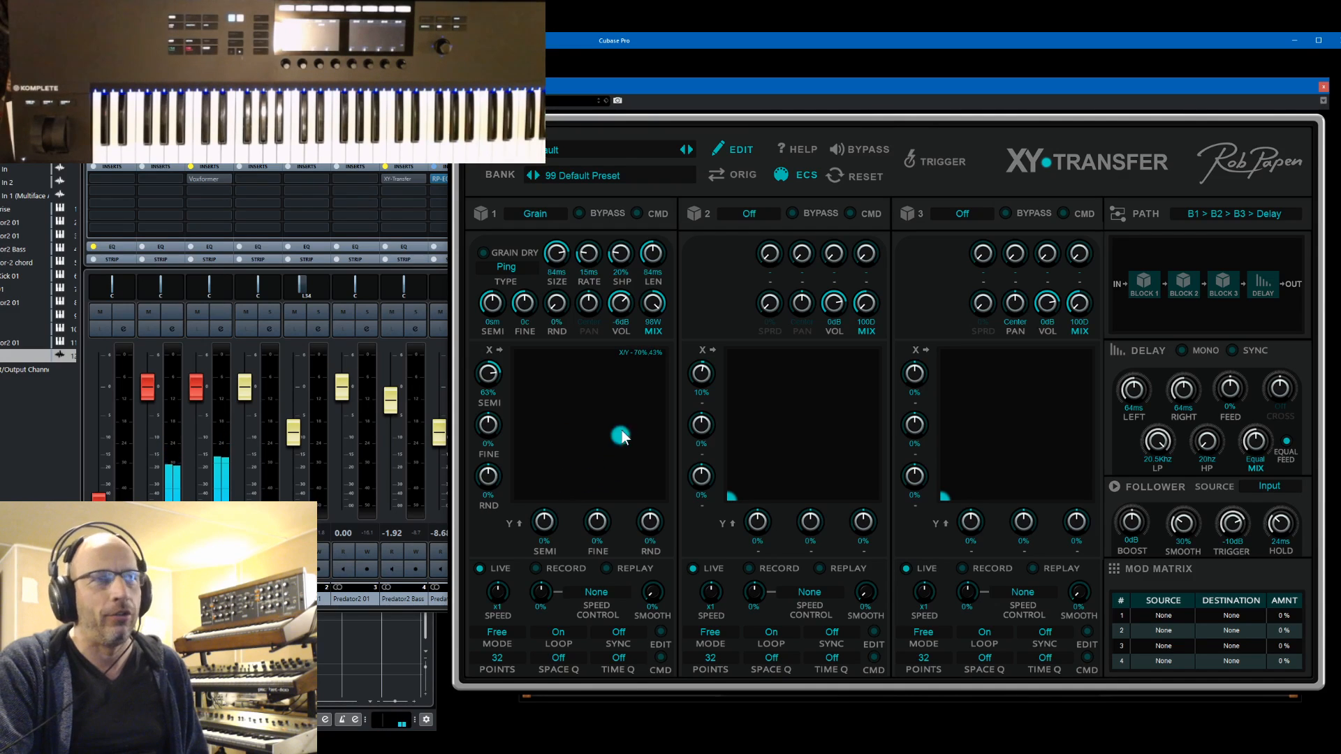
pyautogui.moveTo(622, 430); pyautogui.dragTo(555, 472)
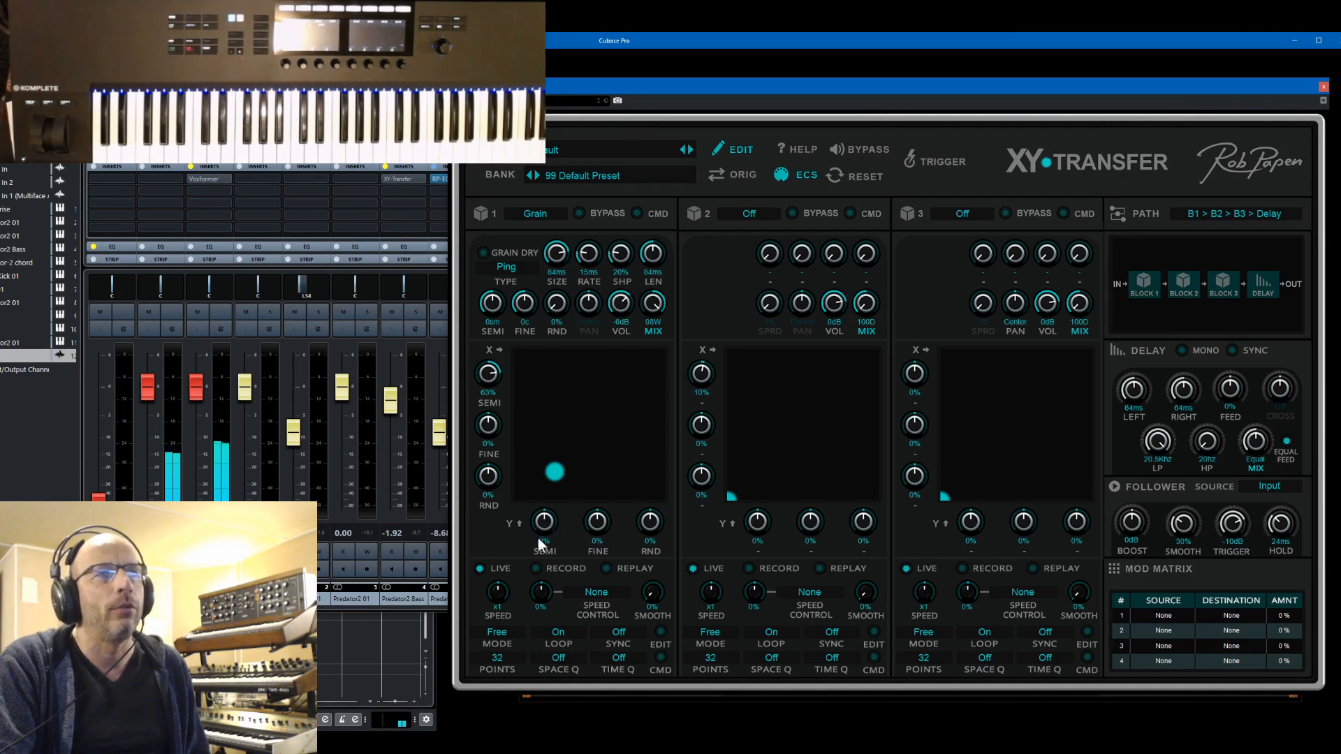
# Record a movement of block 1's XY point and switch the pad to Replay
pyautogui.click(538, 567)
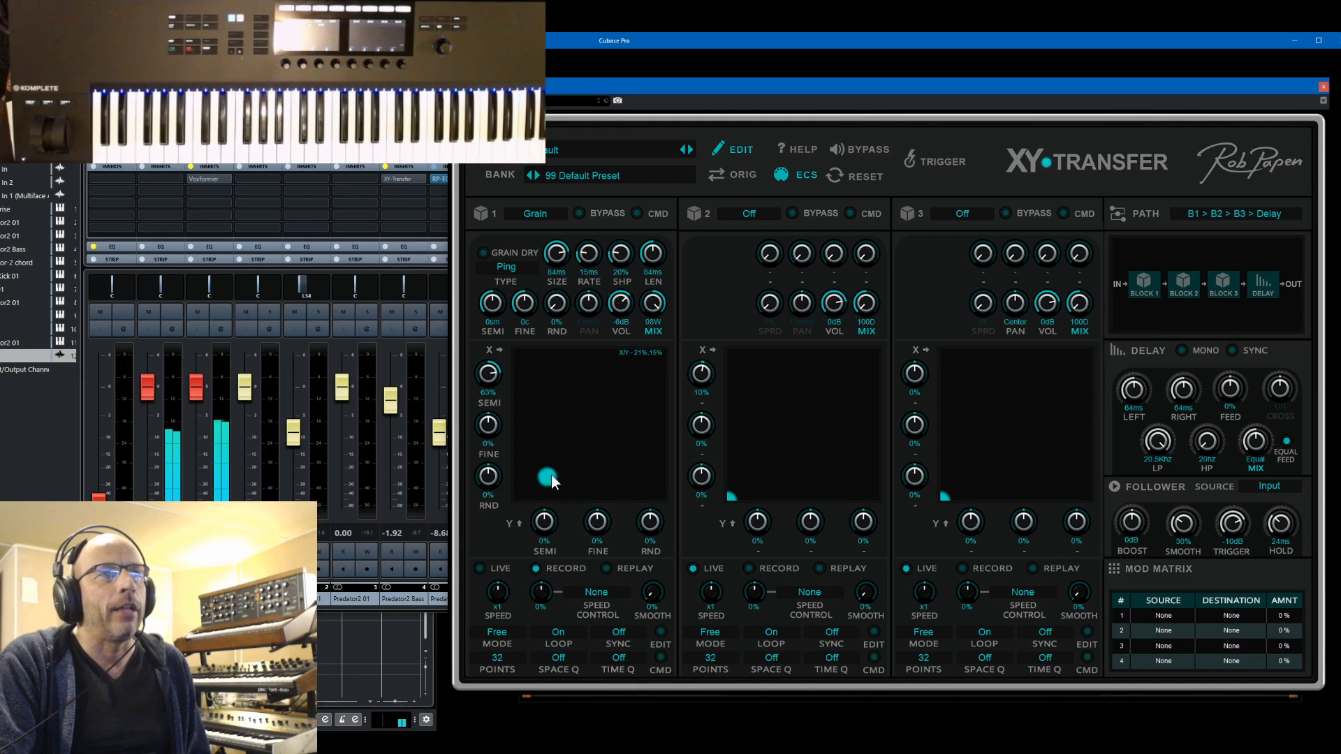
pyautogui.moveTo(639, 412); pyautogui.dragTo(568, 470)
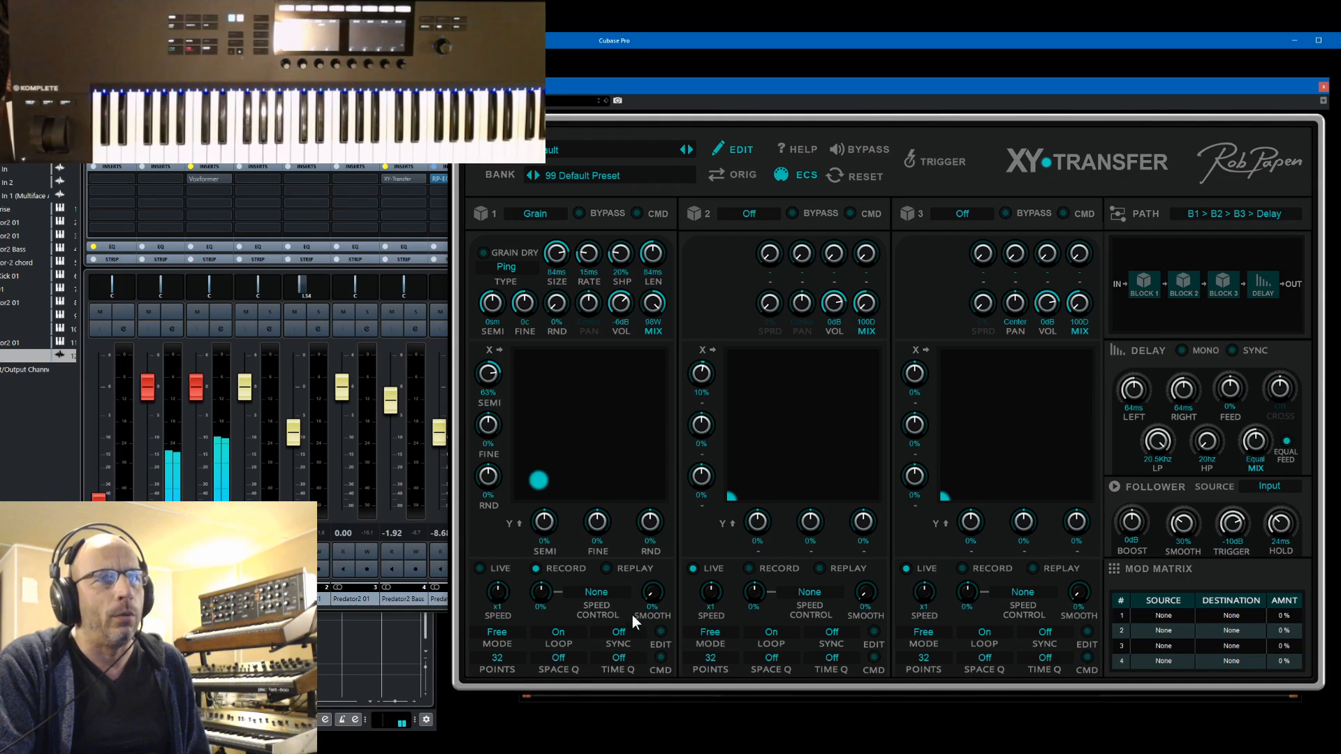
pyautogui.click(605, 568)
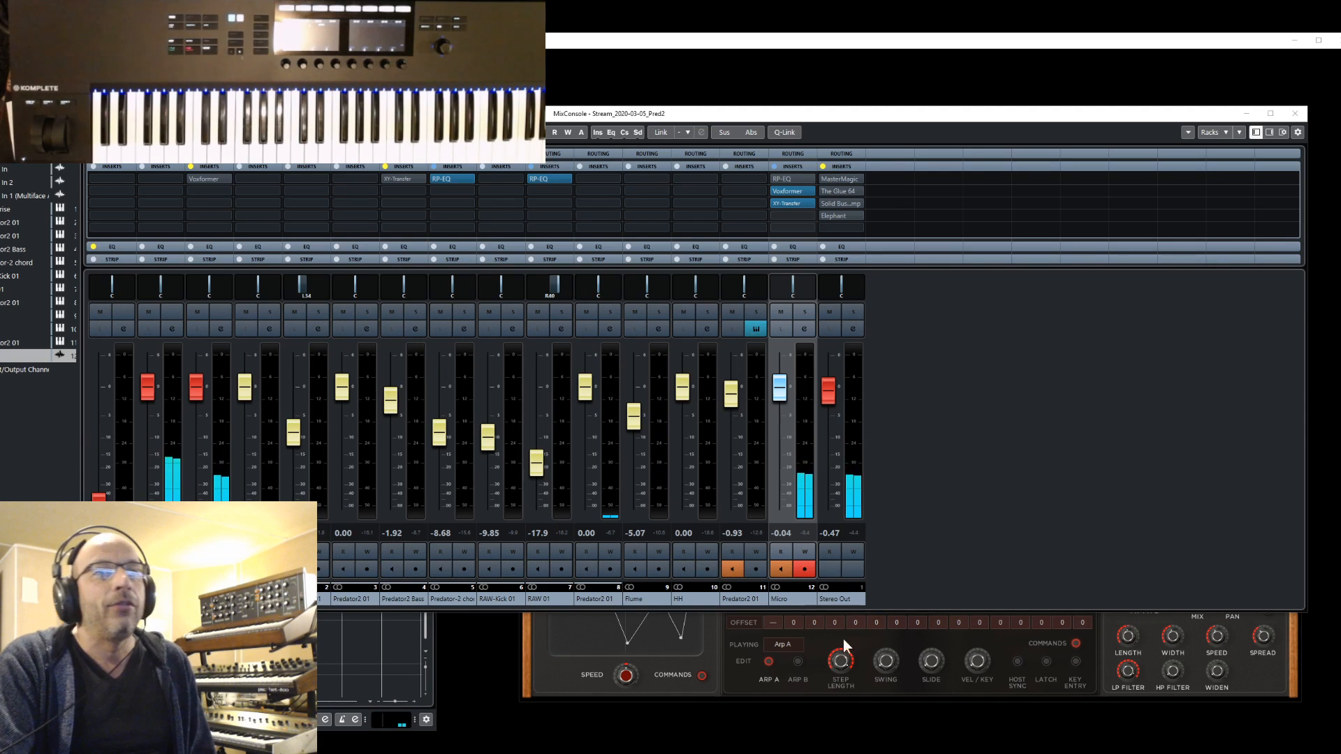
# Minimise the MixConsole, return block 1's XY pad to Live and move its point while setting the grain size to 24 ms
pyautogui.click(1242, 115)
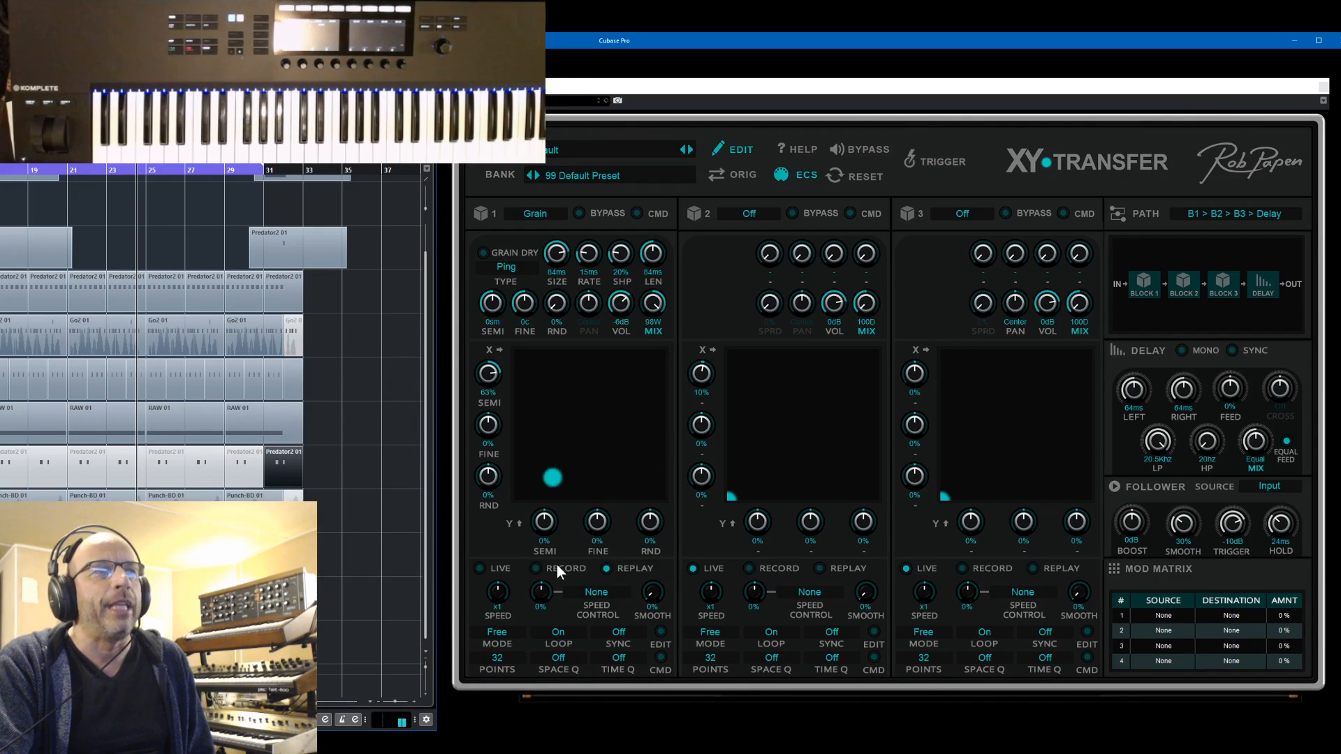
pyautogui.click(478, 569)
pyautogui.moveTo(538, 484); pyautogui.dragTo(581, 437)
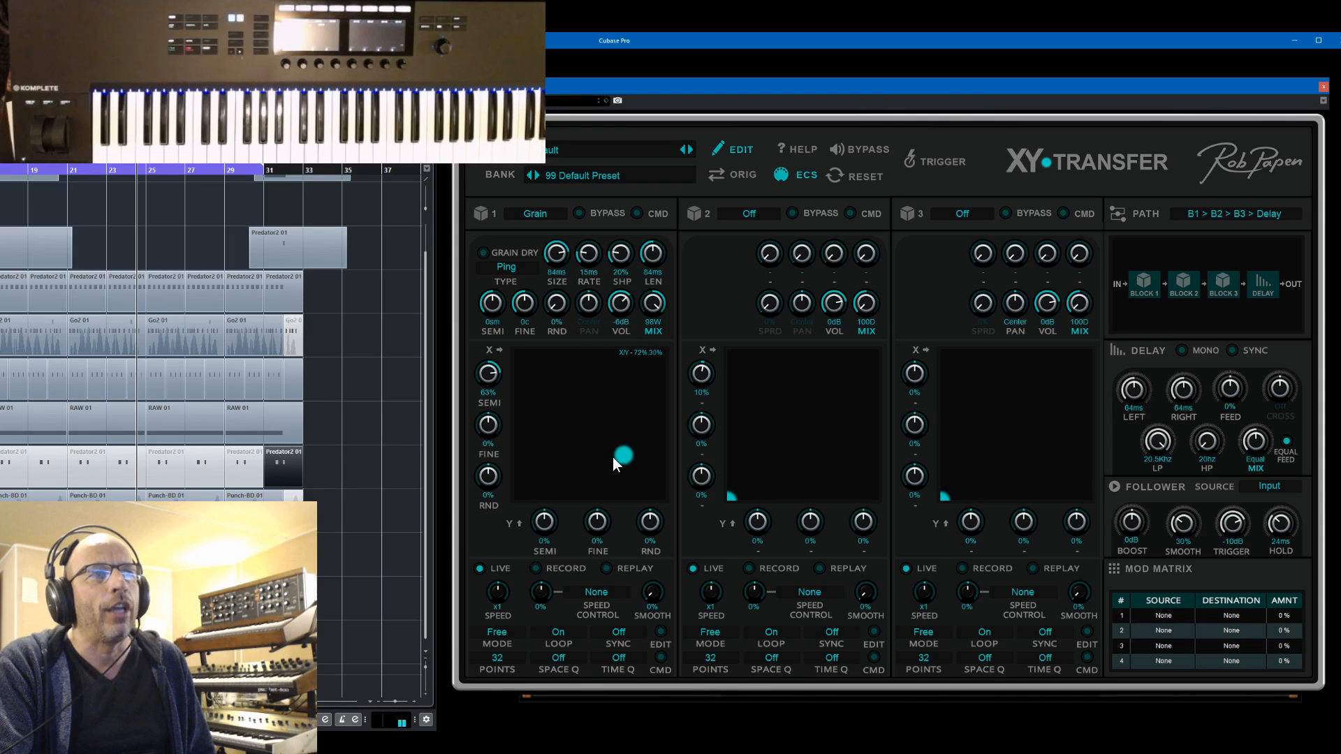
pyautogui.moveTo(549, 463); pyautogui.dragTo(592, 422)
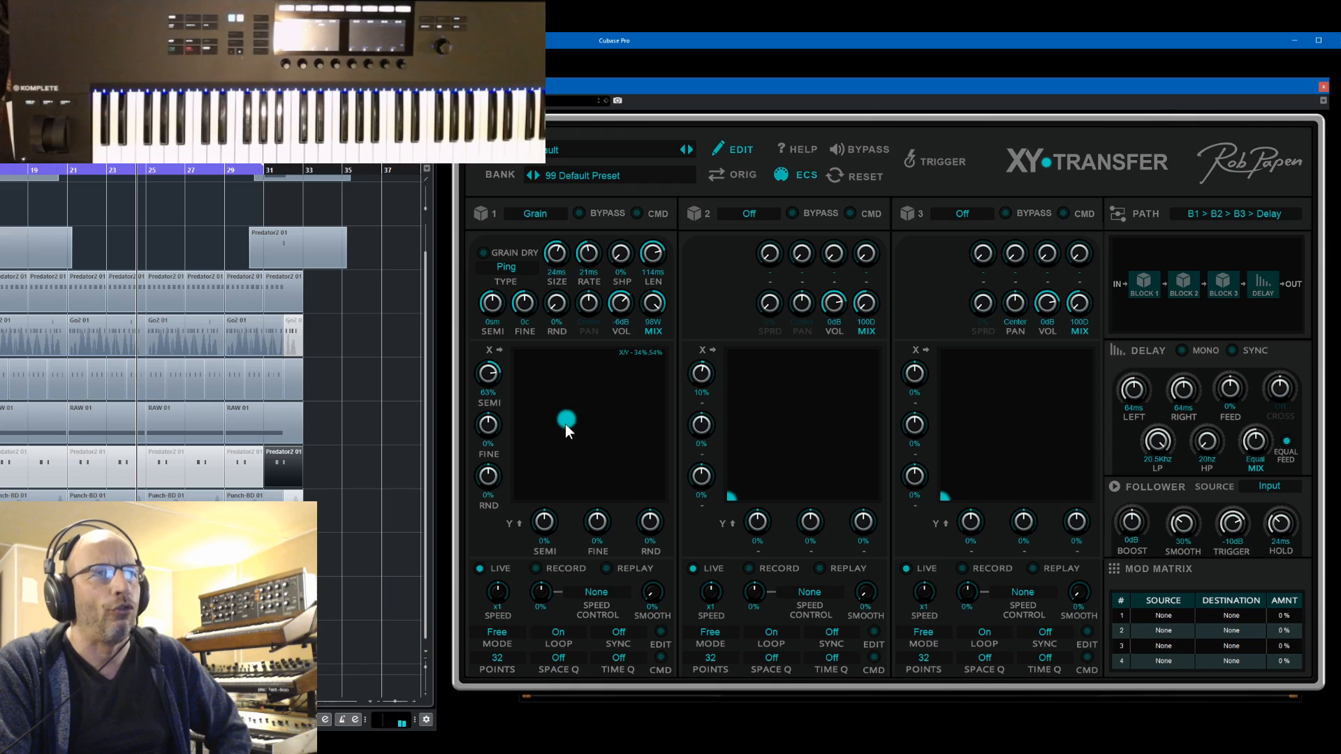
# Set block 1's grain rate to 6 ms, SHP 5%, LEN 24 ms, SEMI -4 and FINE 4c, trying different XY point positions
pyautogui.moveTo(564, 424); pyautogui.dragTo(611, 316)
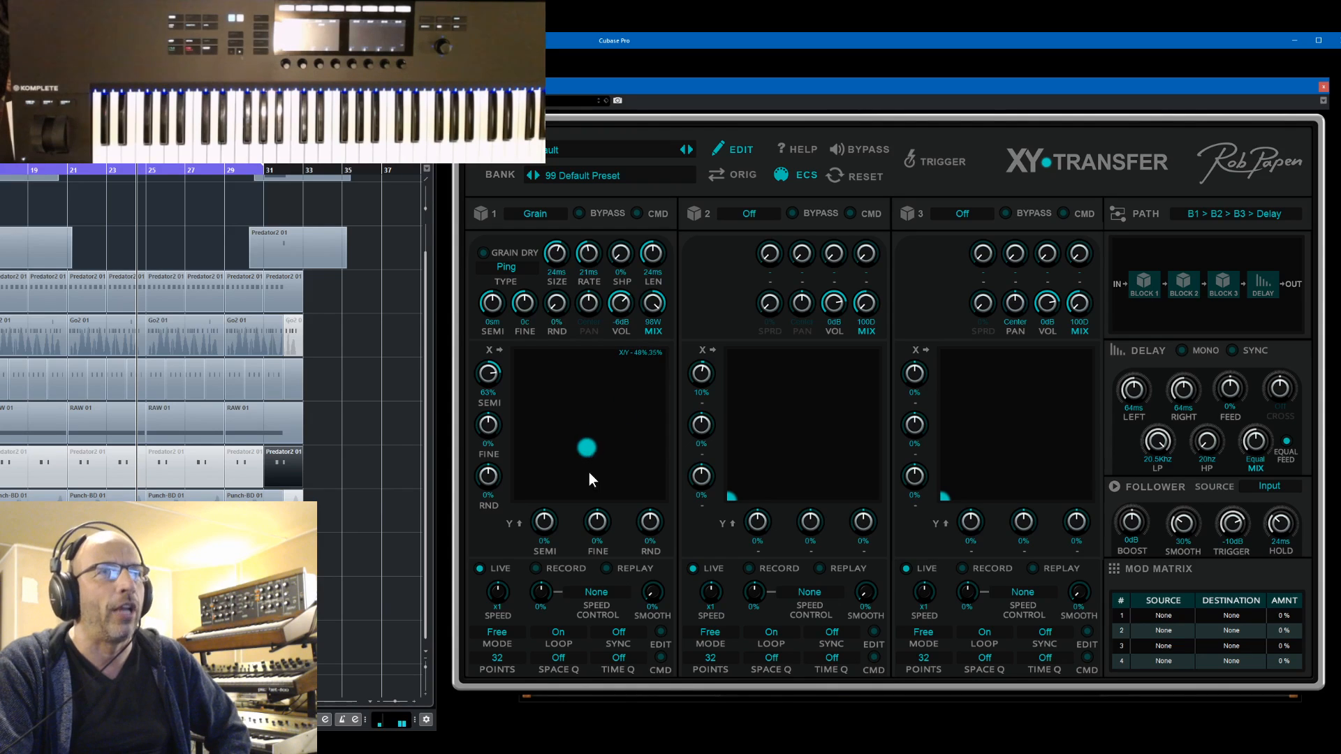
pyautogui.click(626, 381)
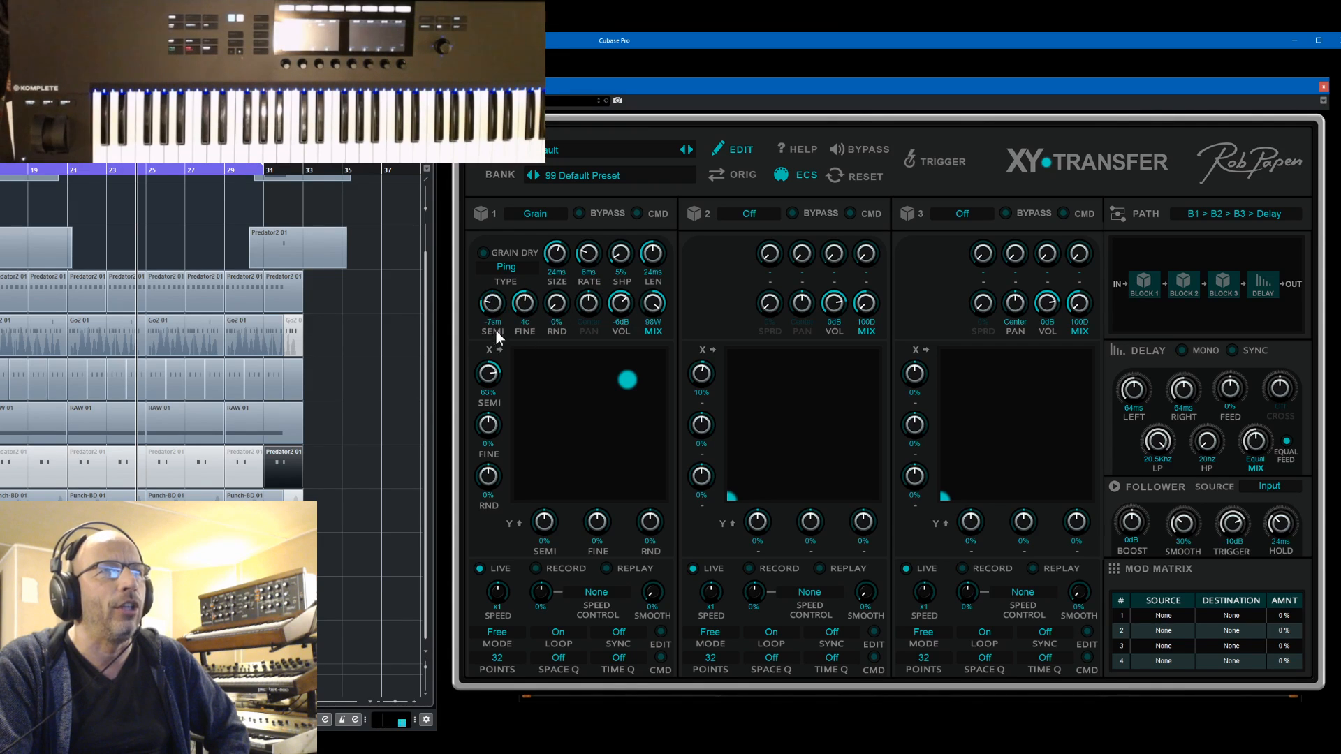
pyautogui.click(612, 405)
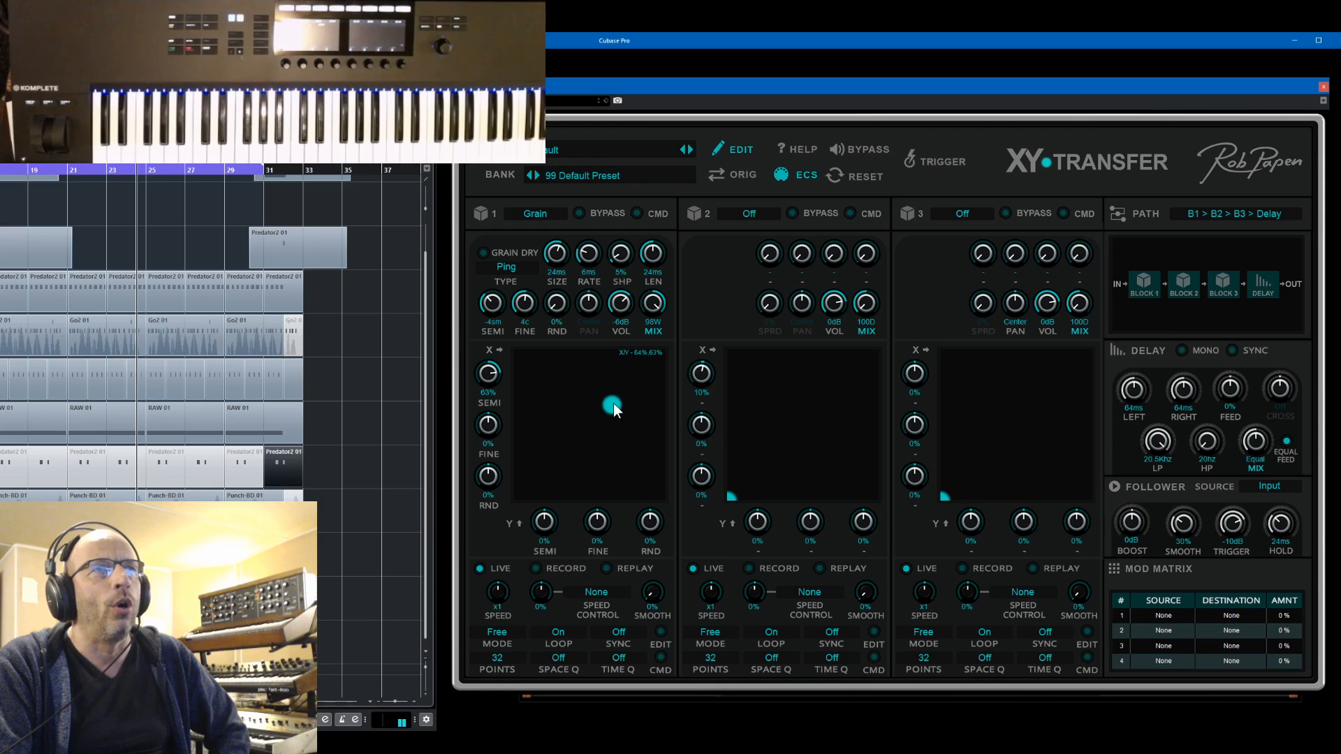
pyautogui.moveTo(613, 404); pyautogui.dragTo(629, 374)
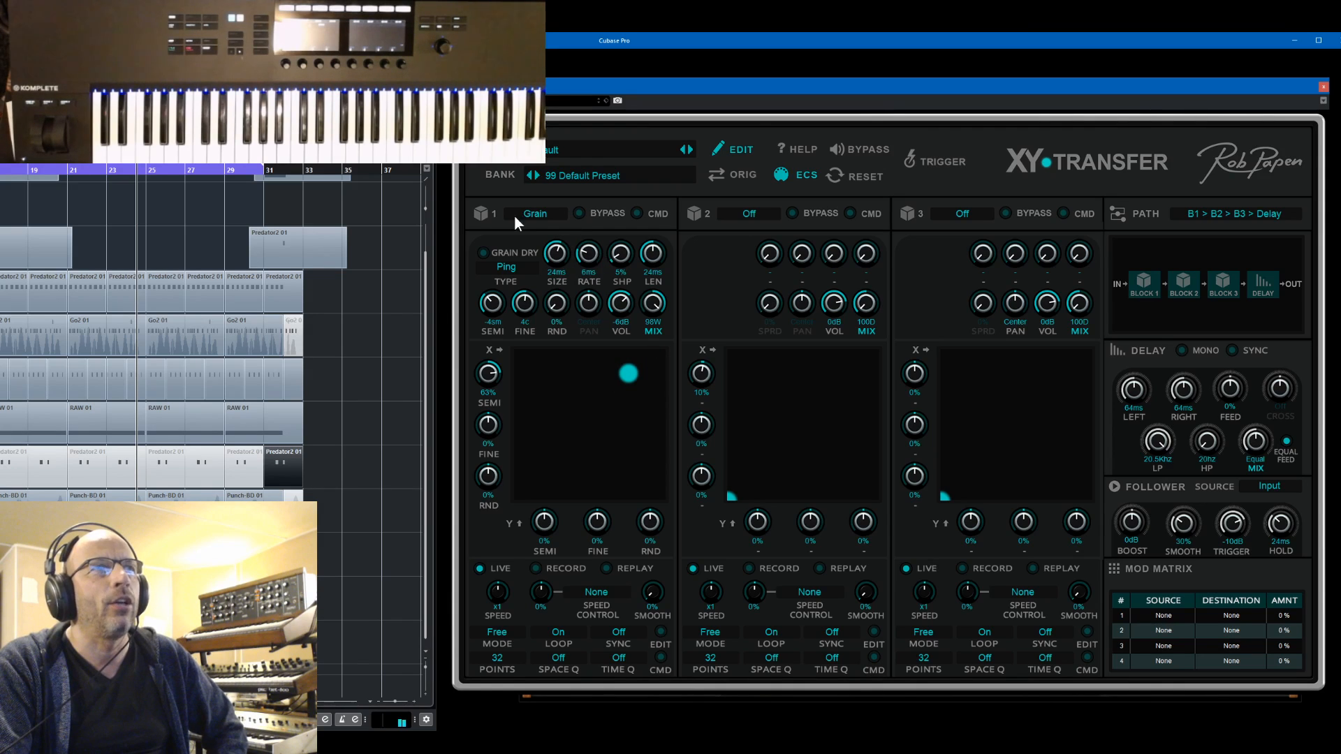
# Set block 2 to Room with a 15D mix and move block 1's XY point to hear the combination
pyautogui.click(765, 213)
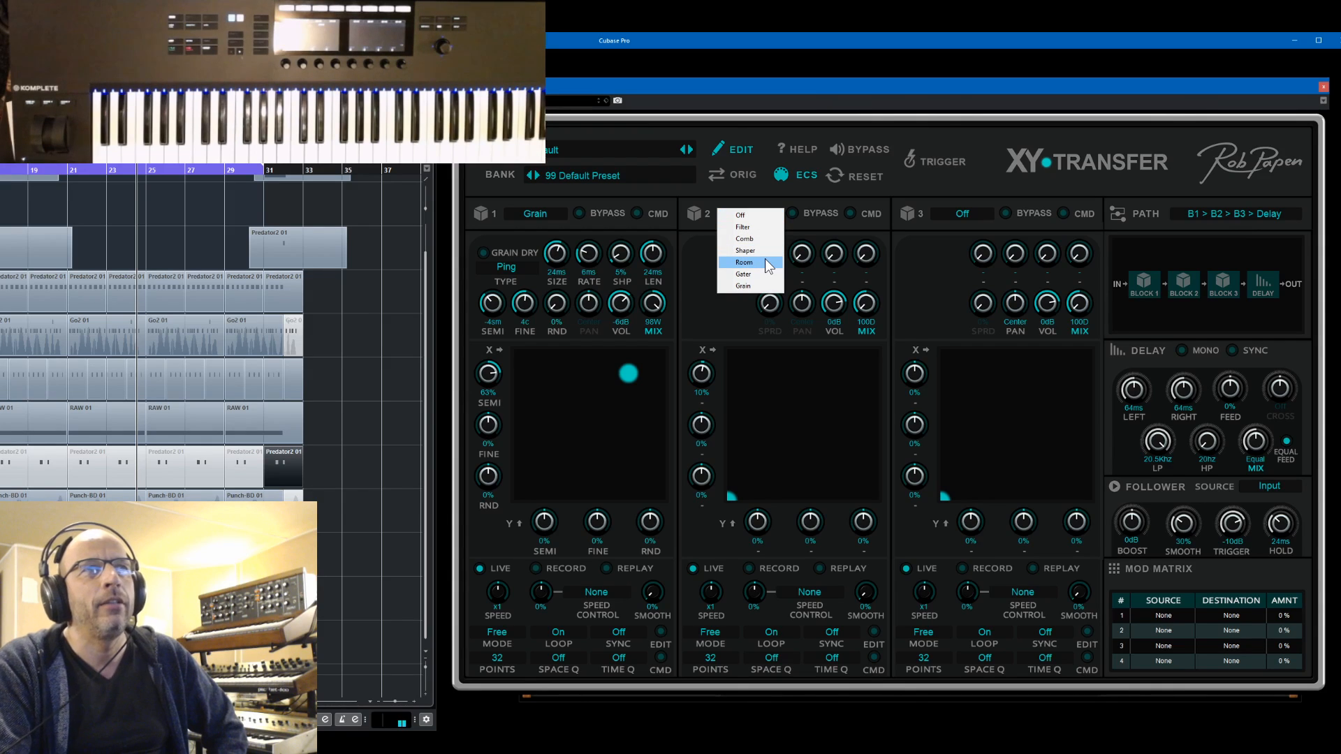
pyautogui.click(743, 263)
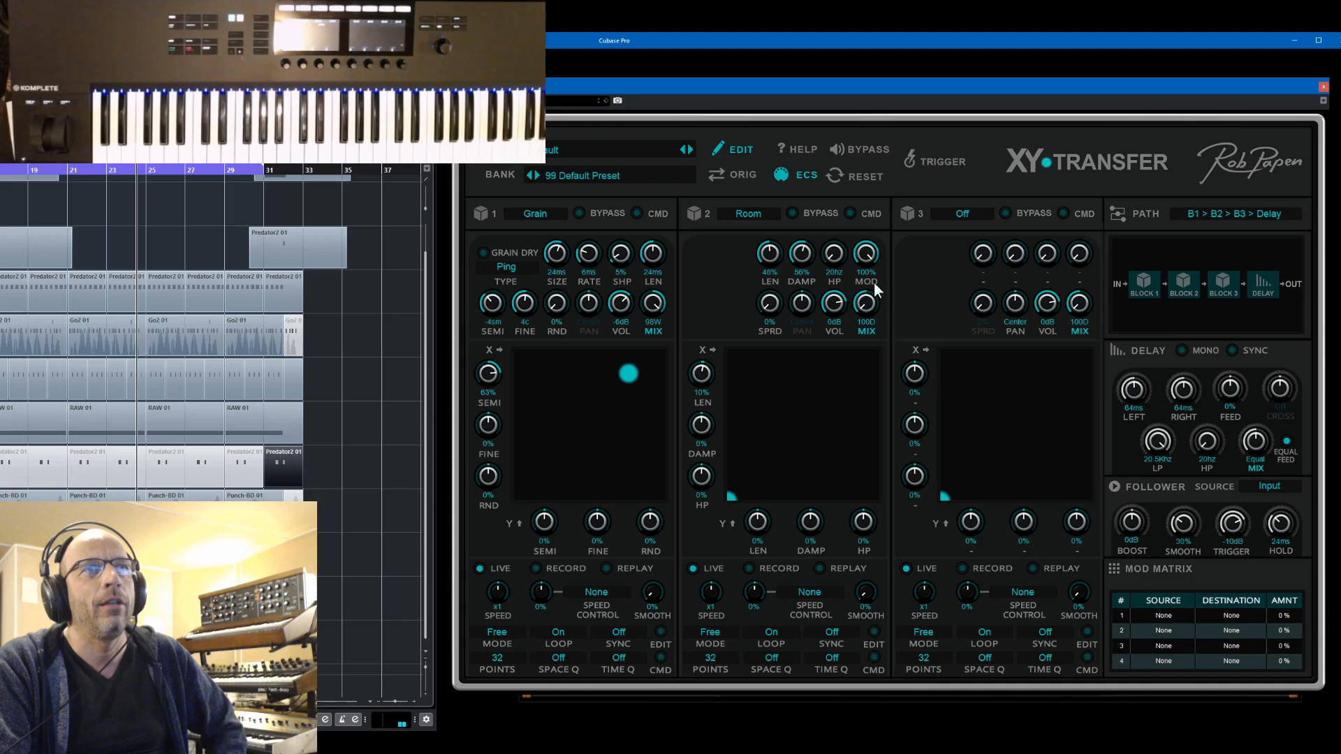
pyautogui.moveTo(865, 303); pyautogui.dragTo(859, 268)
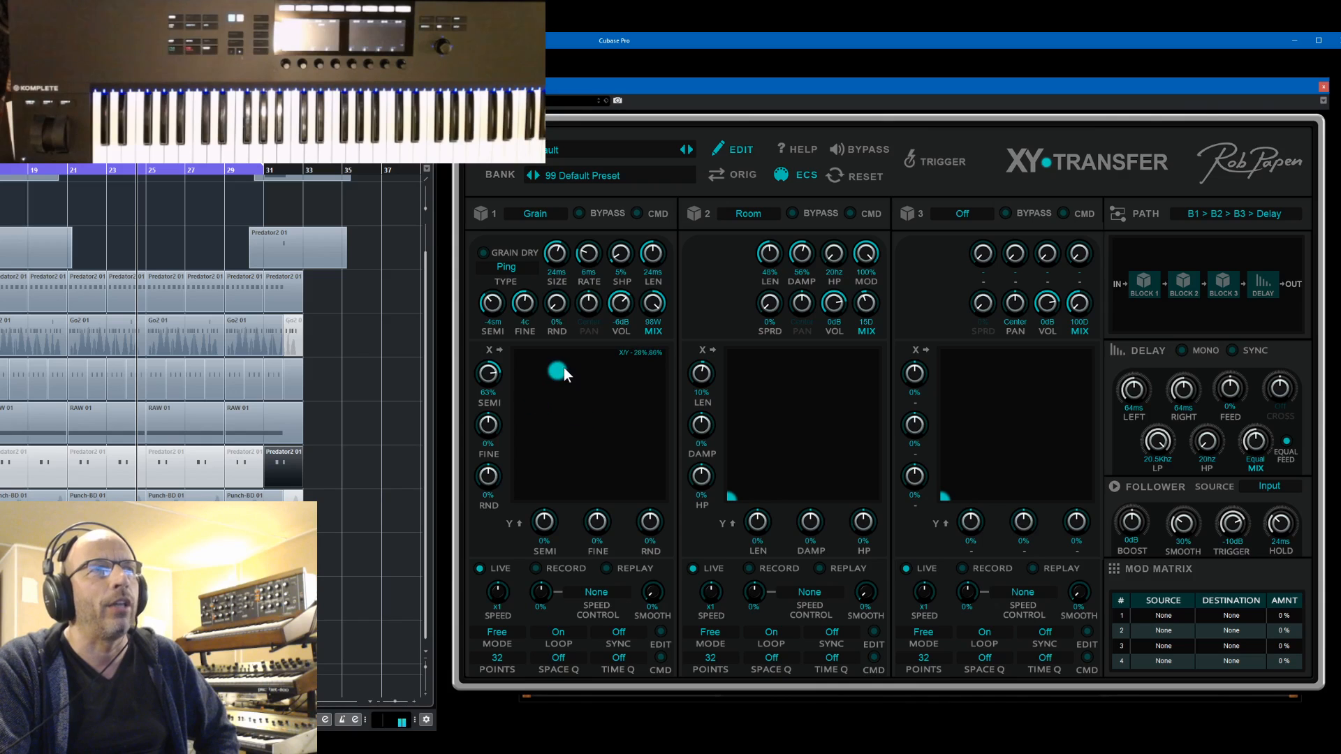
pyautogui.moveTo(563, 368); pyautogui.dragTo(601, 451)
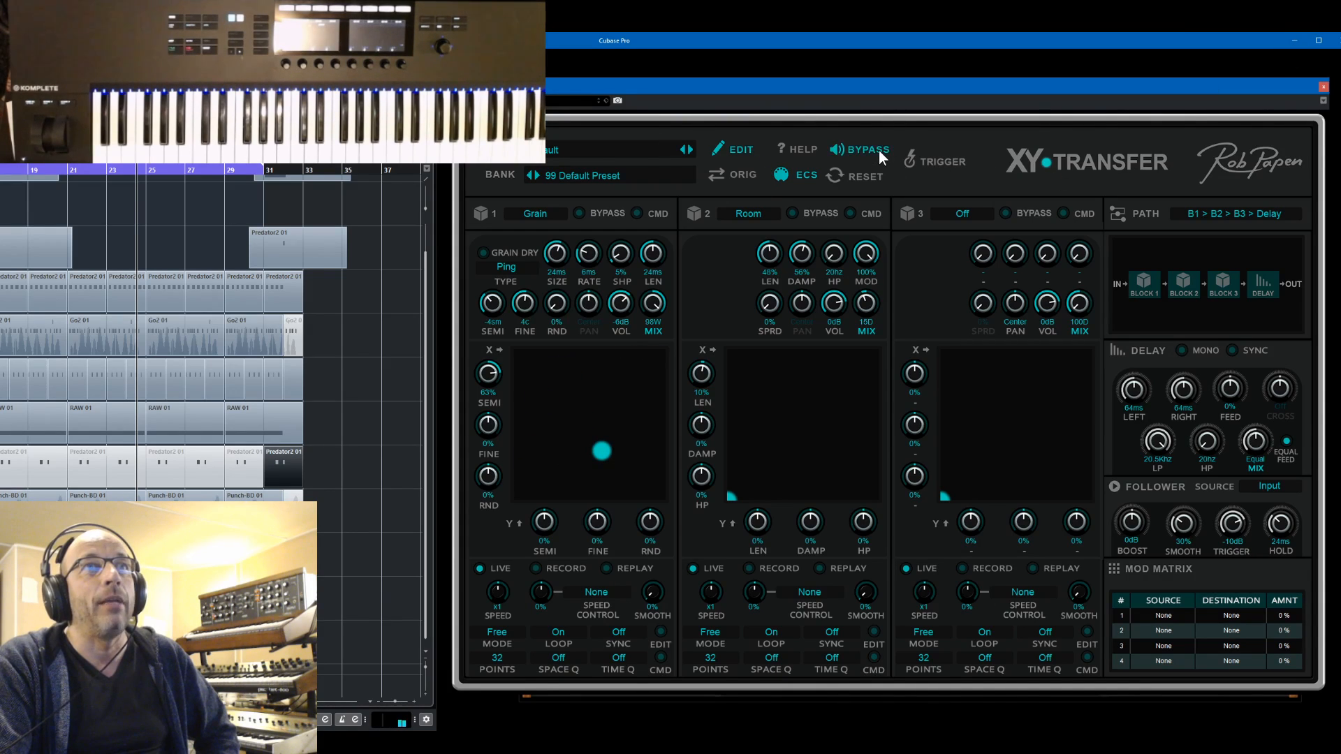
# Close the XY-Transfer editor and move the Cubase project window out from behind the overlays
pyautogui.click(1323, 88)
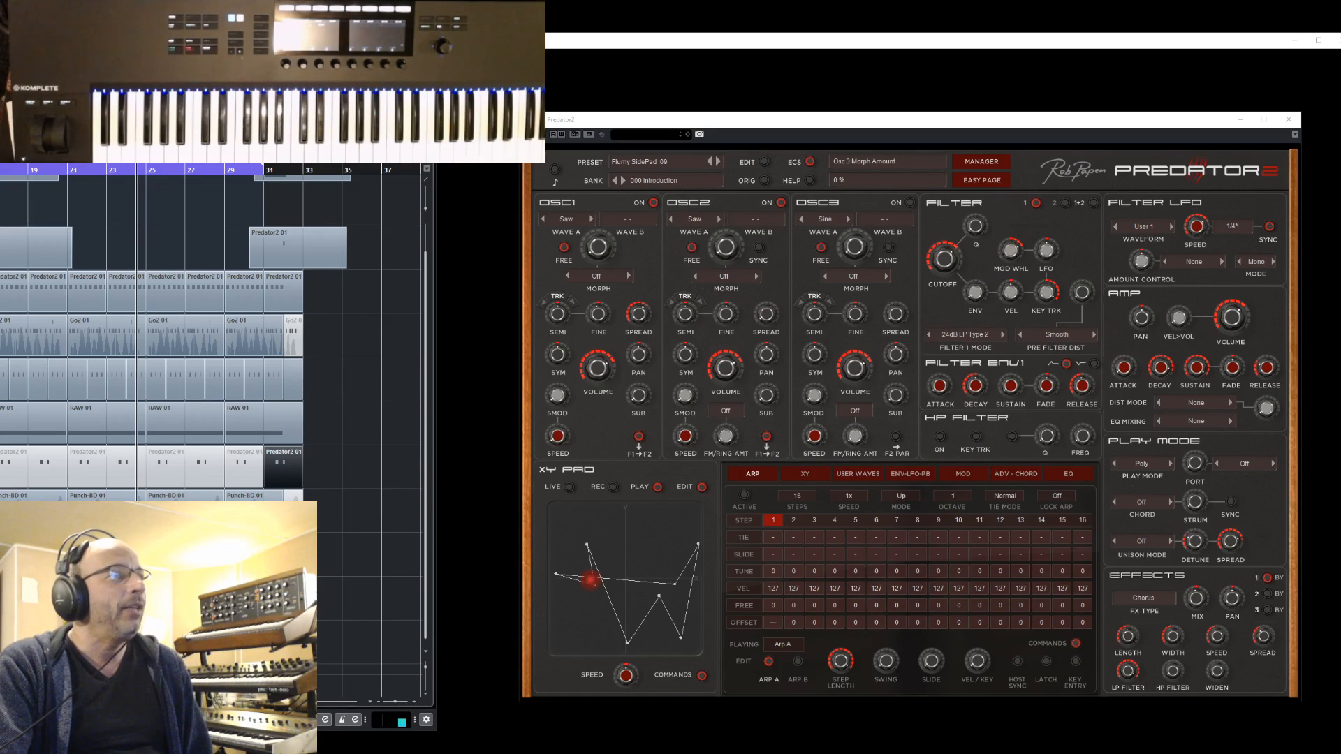
pyautogui.hotkey('alt', 'Tab')
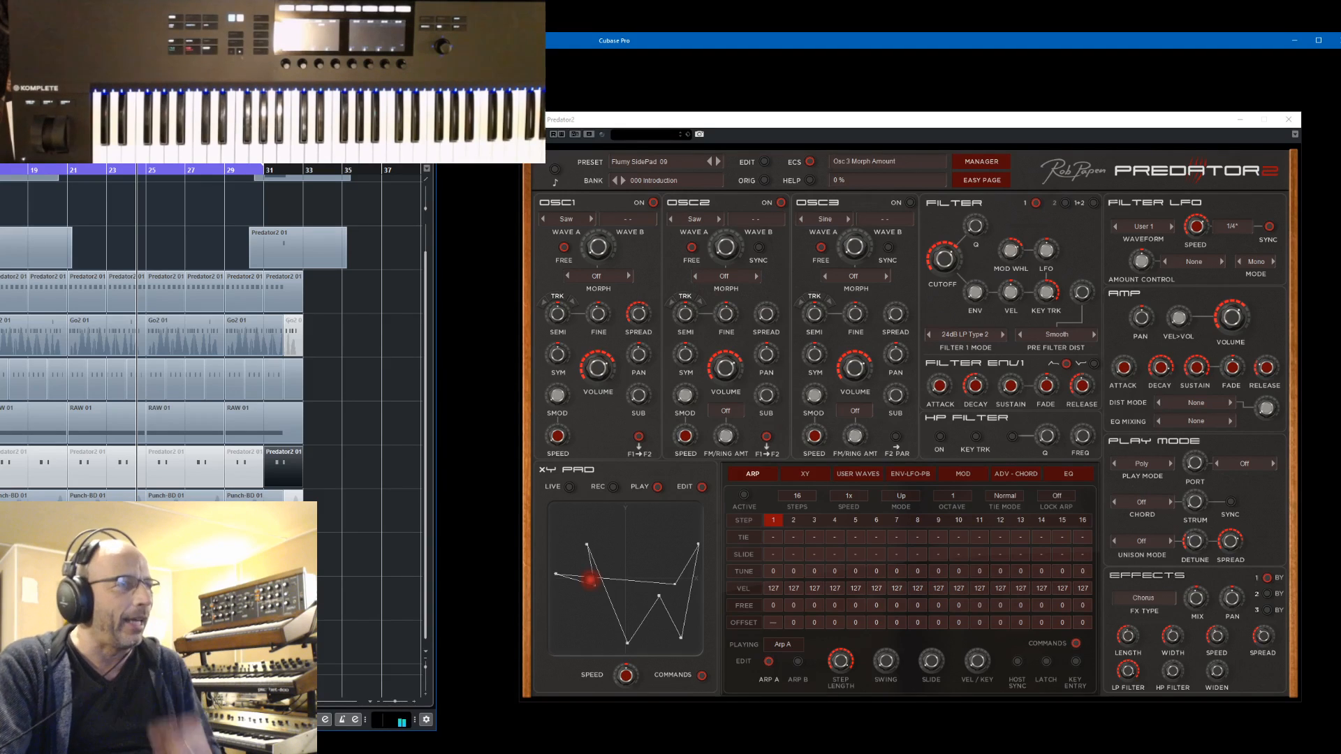
pyautogui.moveTo(234, 103); pyautogui.dragTo(947, 108)
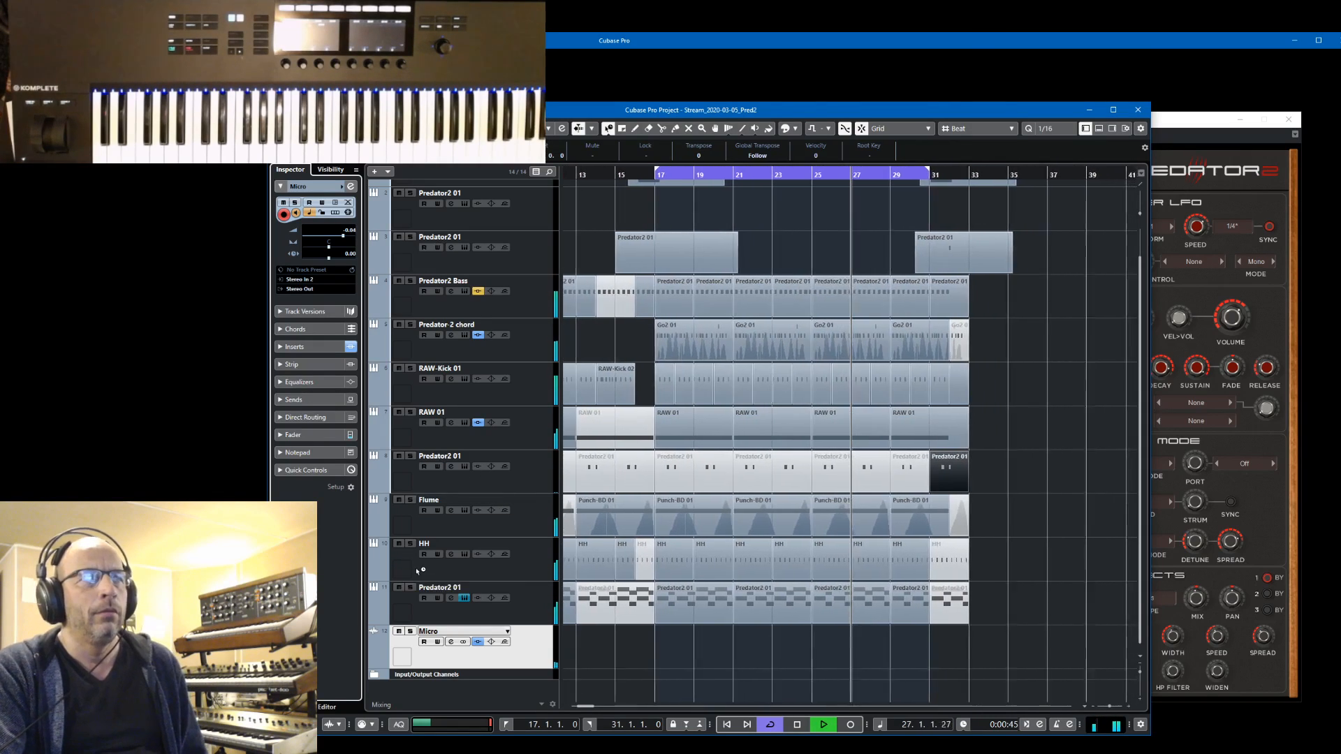
pyautogui.moveTo(971, 110); pyautogui.dragTo(1056, 101)
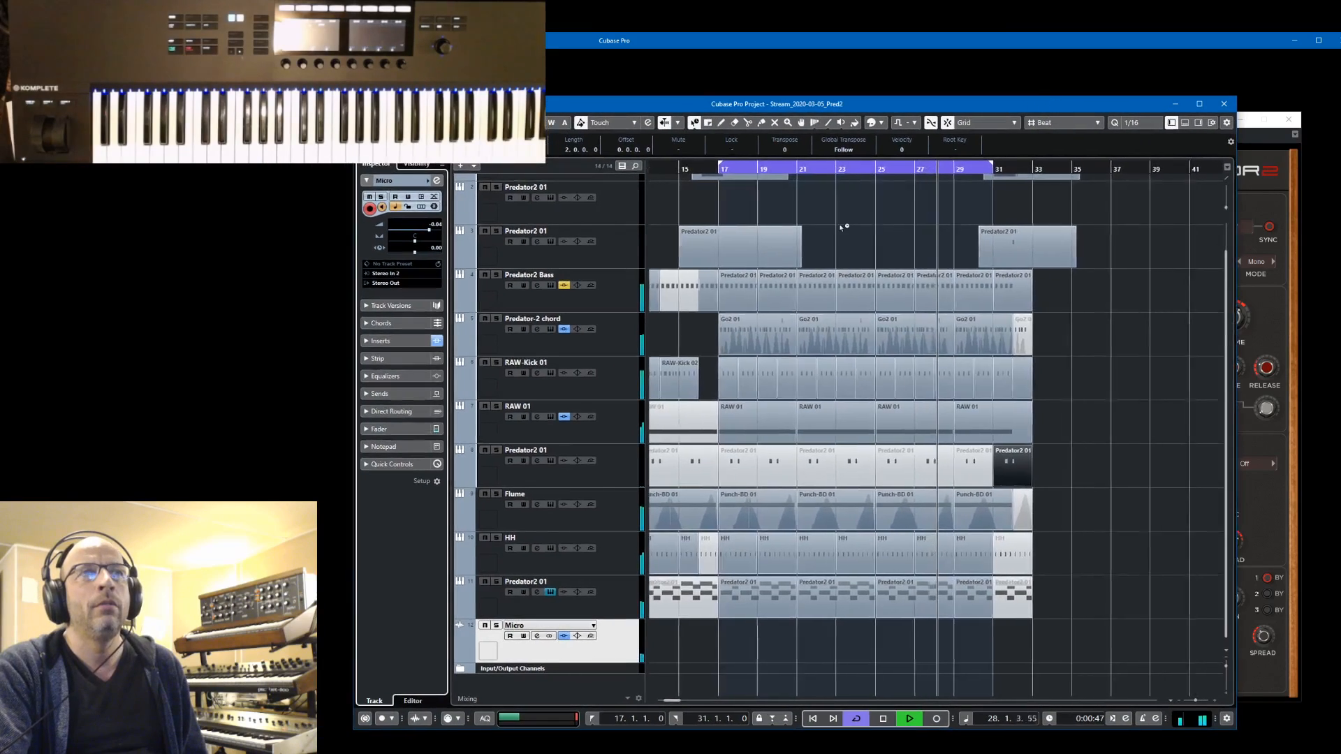
# Solo the Predator2 01 track above Predator2 Bass together with the Micro track, and restart playback from bar 15
pyautogui.scroll(1, 846, 220)
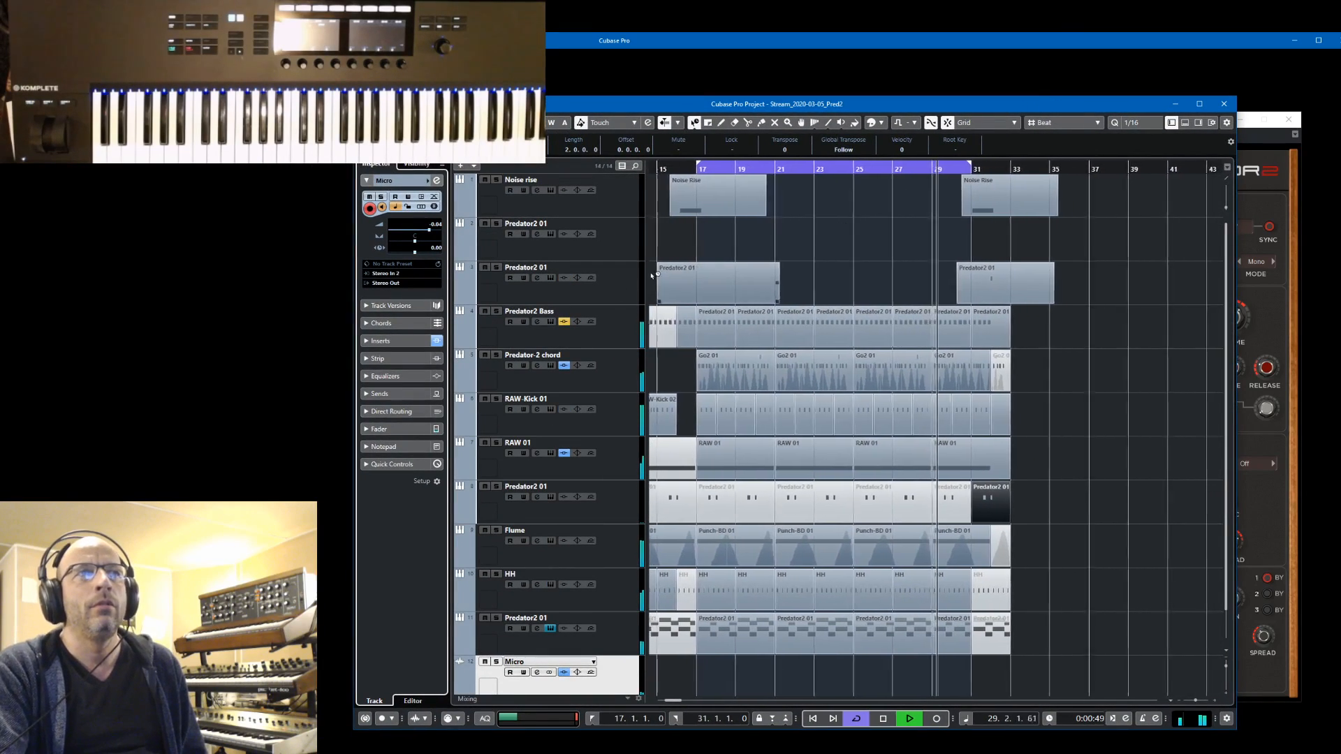
pyautogui.click(602, 301)
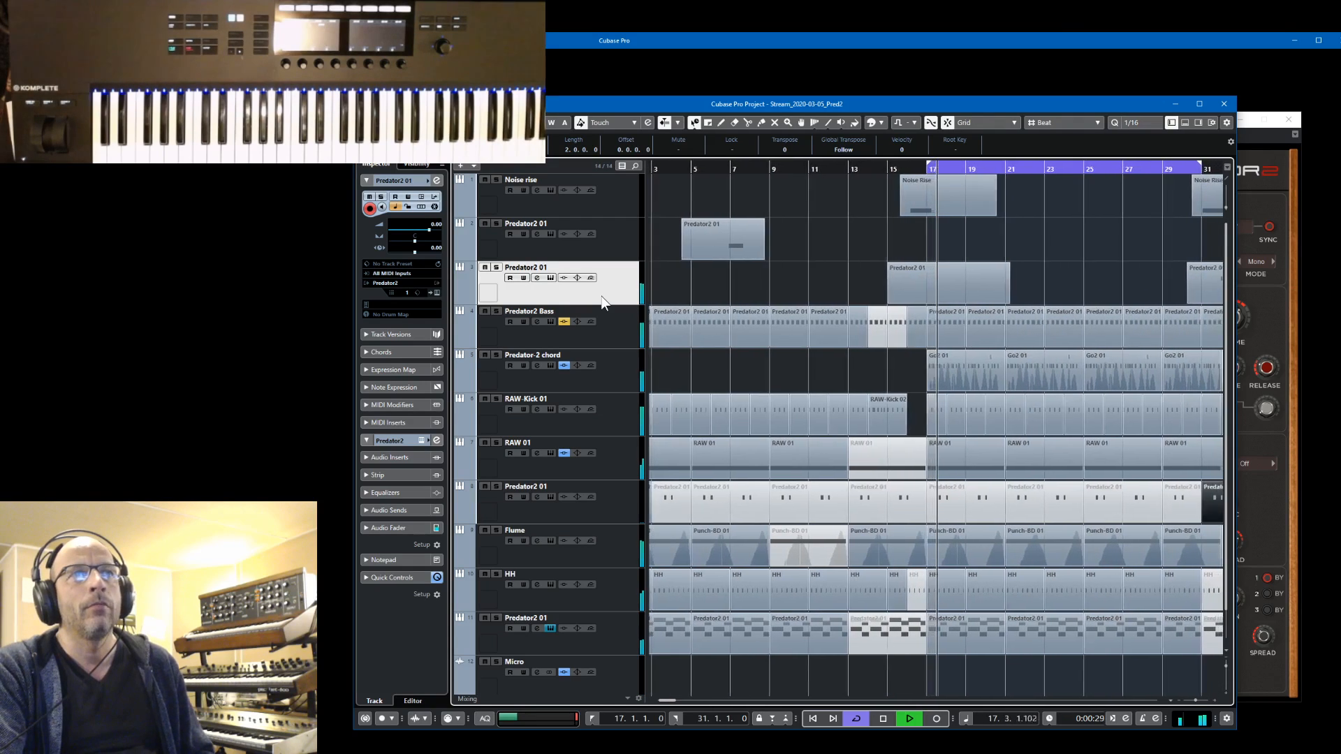
pyautogui.press('s')
pyautogui.press('space')
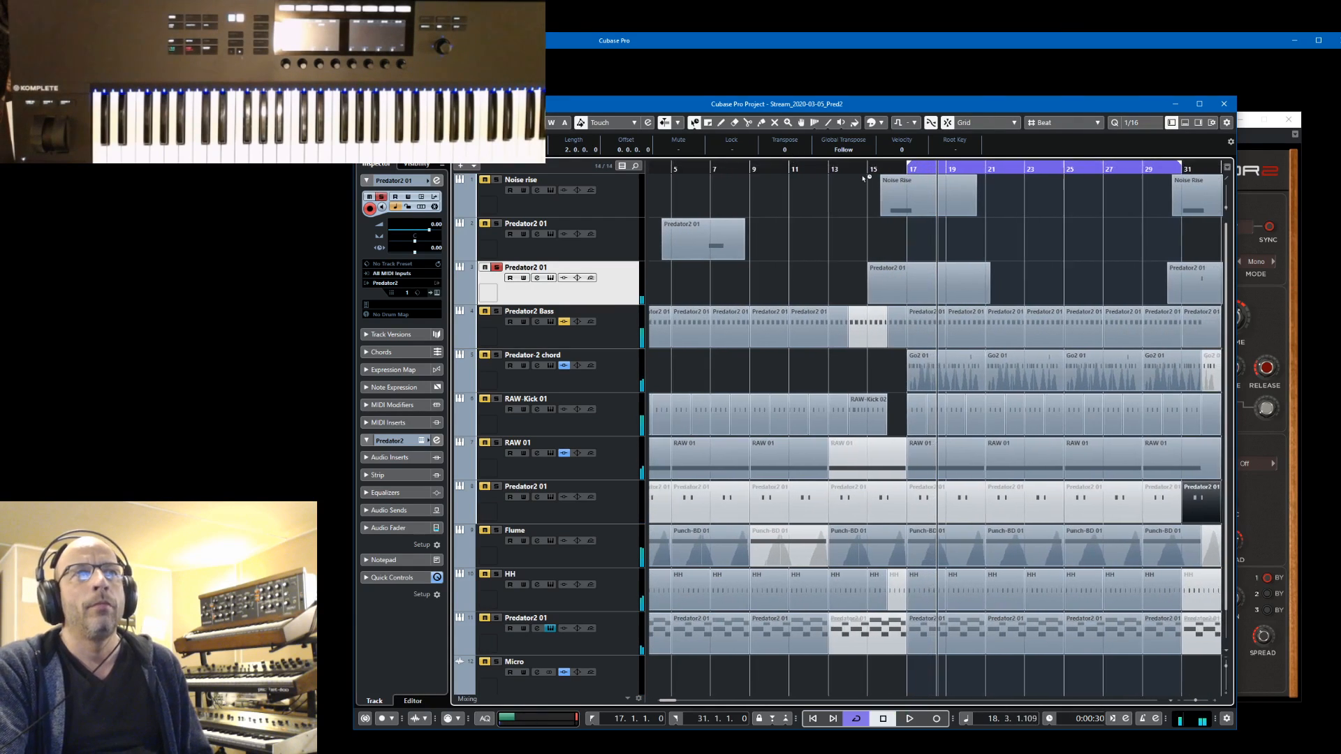
pyautogui.click(866, 169)
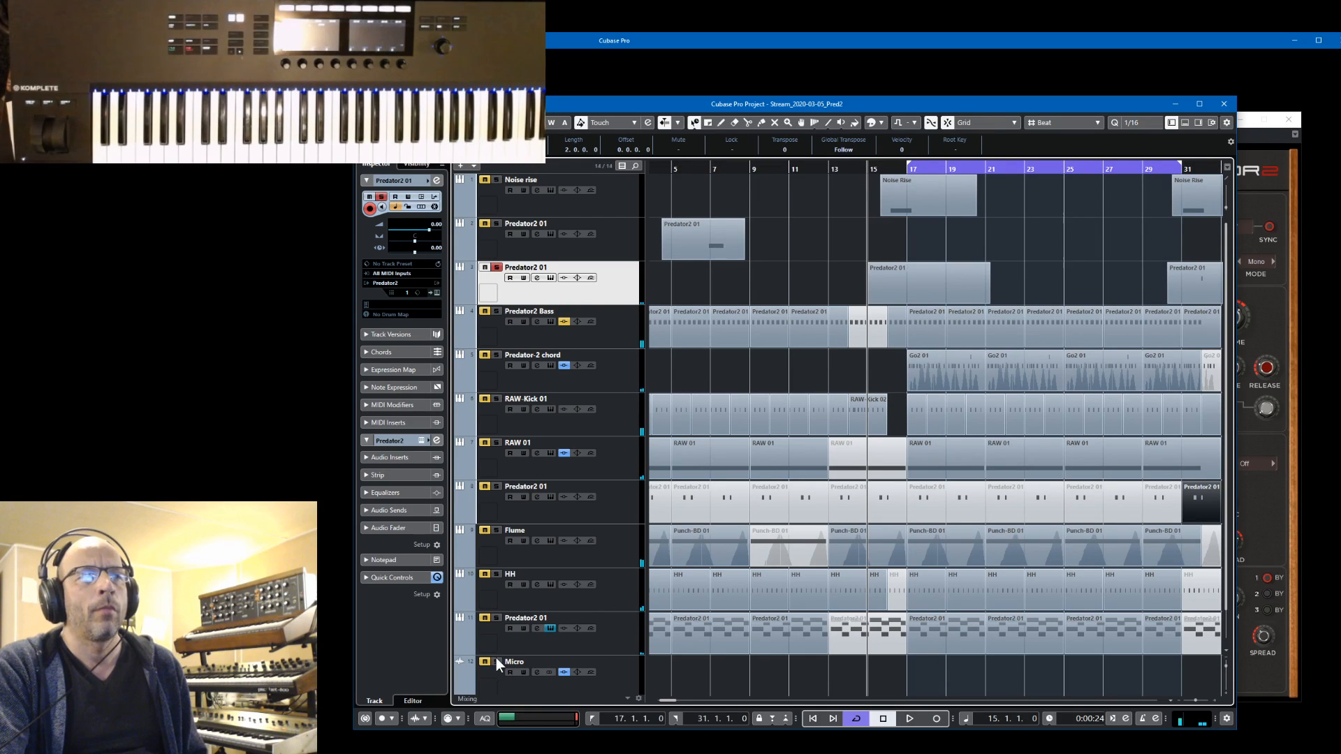
pyautogui.click(496, 661)
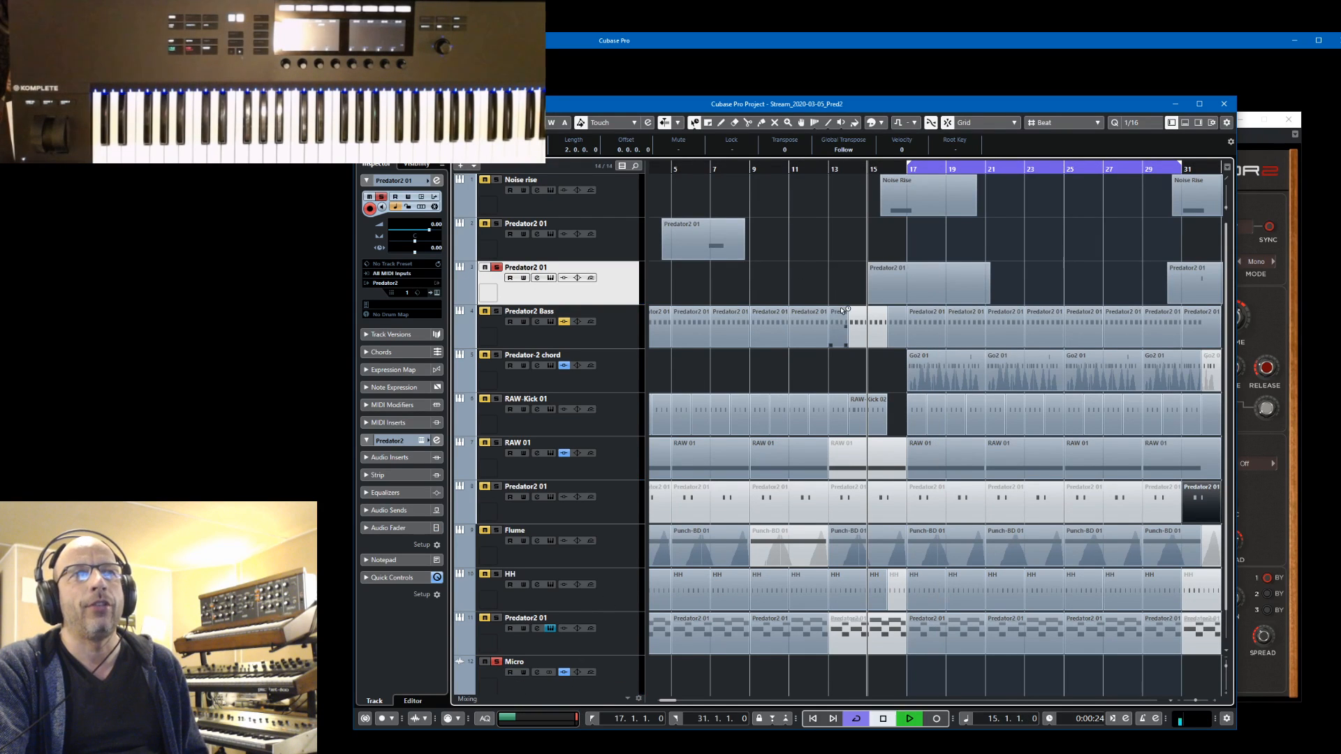
# Open the instrument editor of the soloed Predator2 01 track and find bank 111 all SFX 01 in the preset manager
pyautogui.press('space')
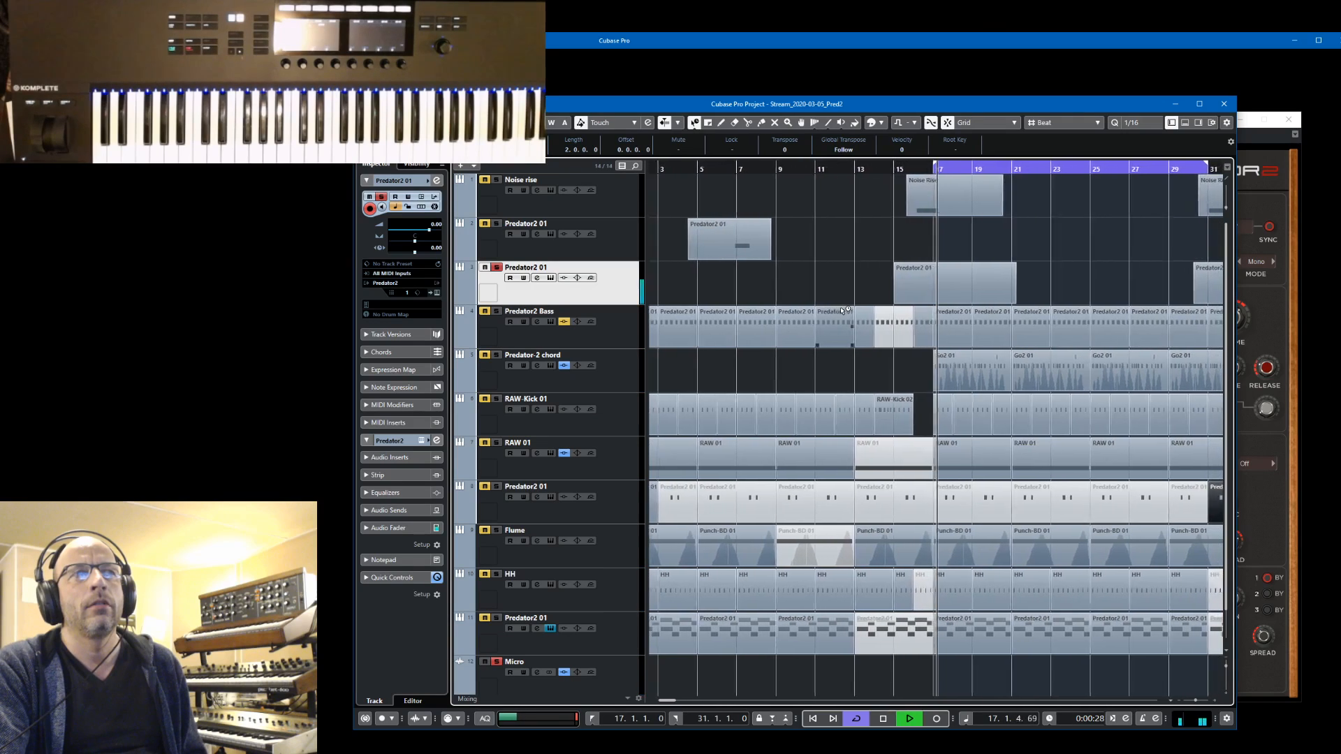
pyautogui.click(437, 292)
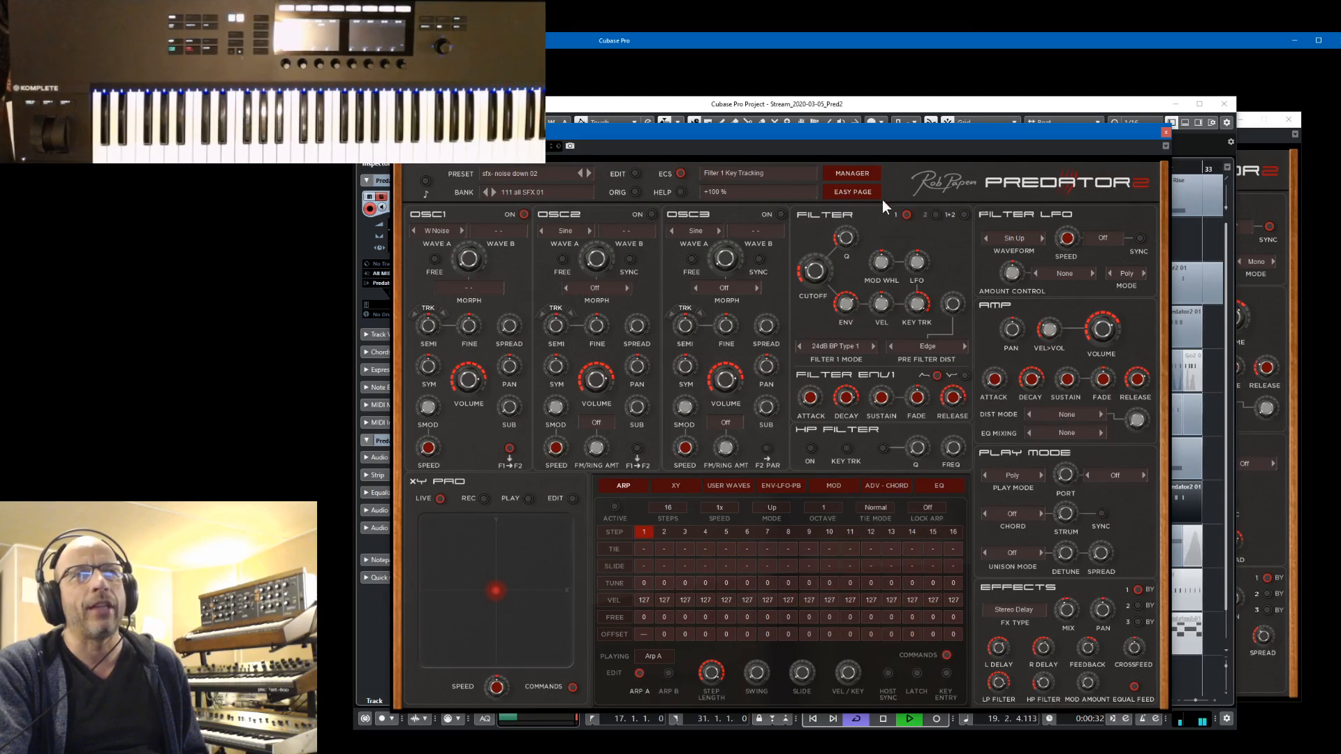
pyautogui.click(856, 174)
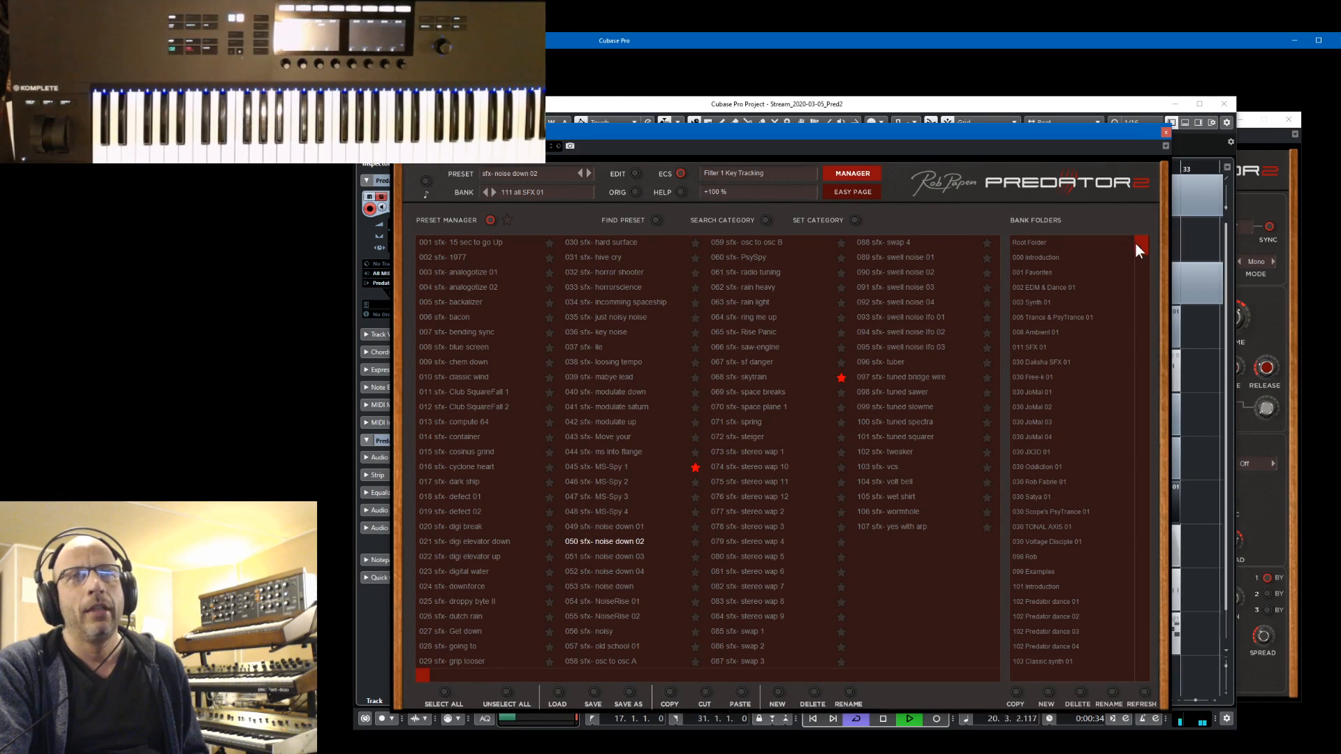
pyautogui.moveTo(1137, 243); pyautogui.dragTo(1169, 520)
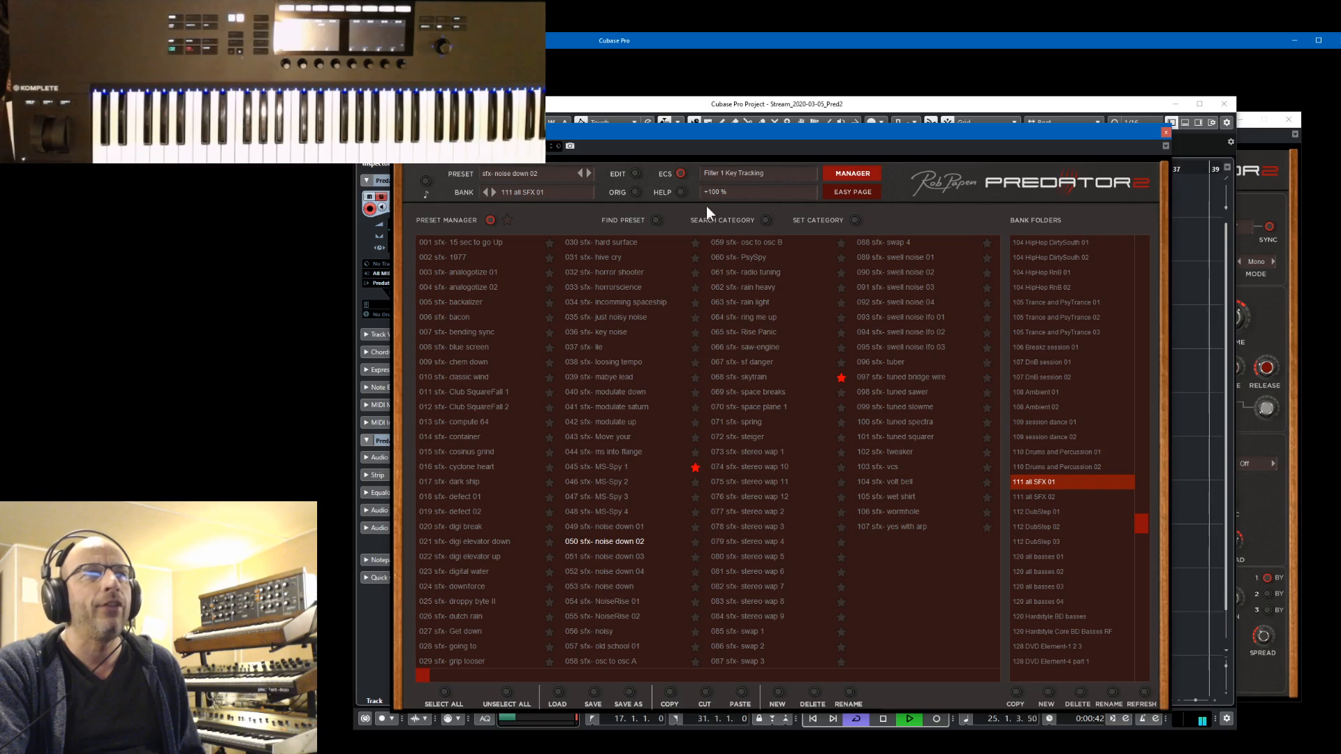
pyautogui.click(864, 179)
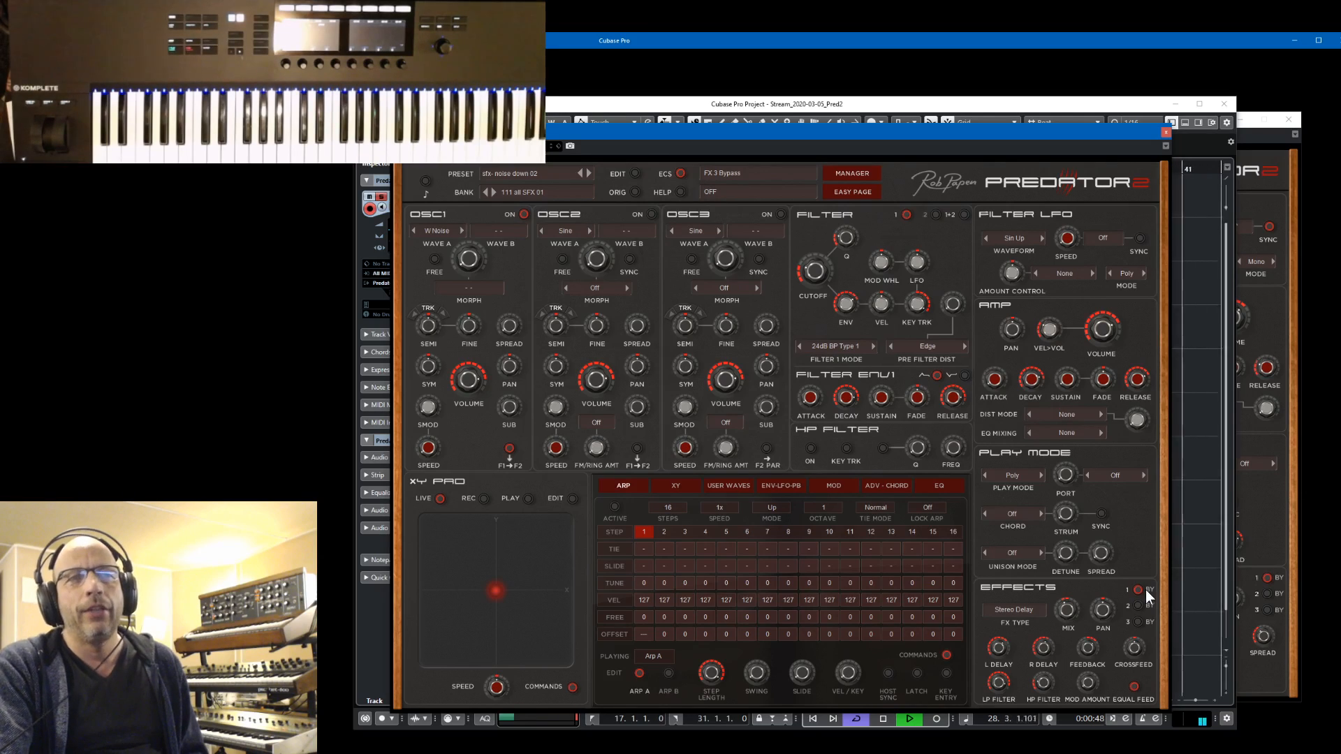
# Move the Predator2 editor below the timeline ruler and replay the noise sweep from bar 15, toggling its effect bypass to compare
pyautogui.moveTo(991, 133); pyautogui.dragTo(1066, 105)
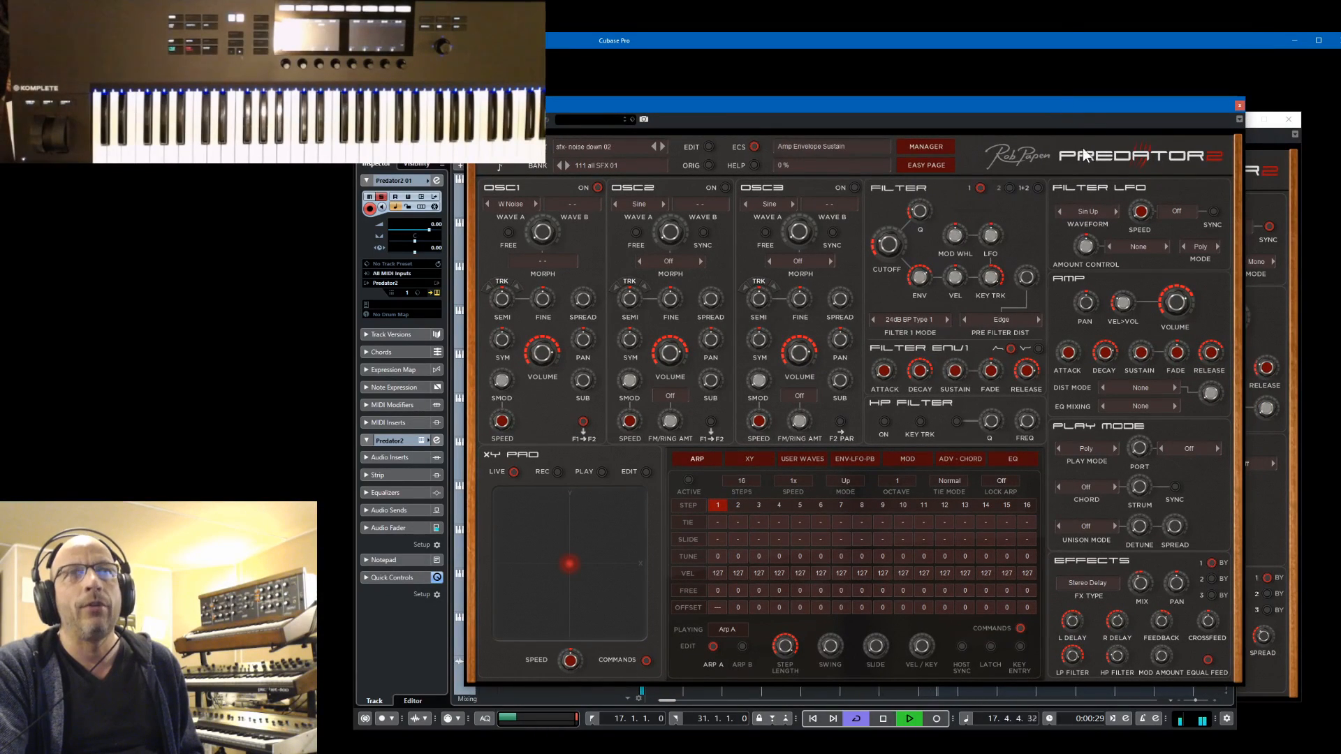
pyautogui.moveTo(1083, 107); pyautogui.dragTo(1080, 278)
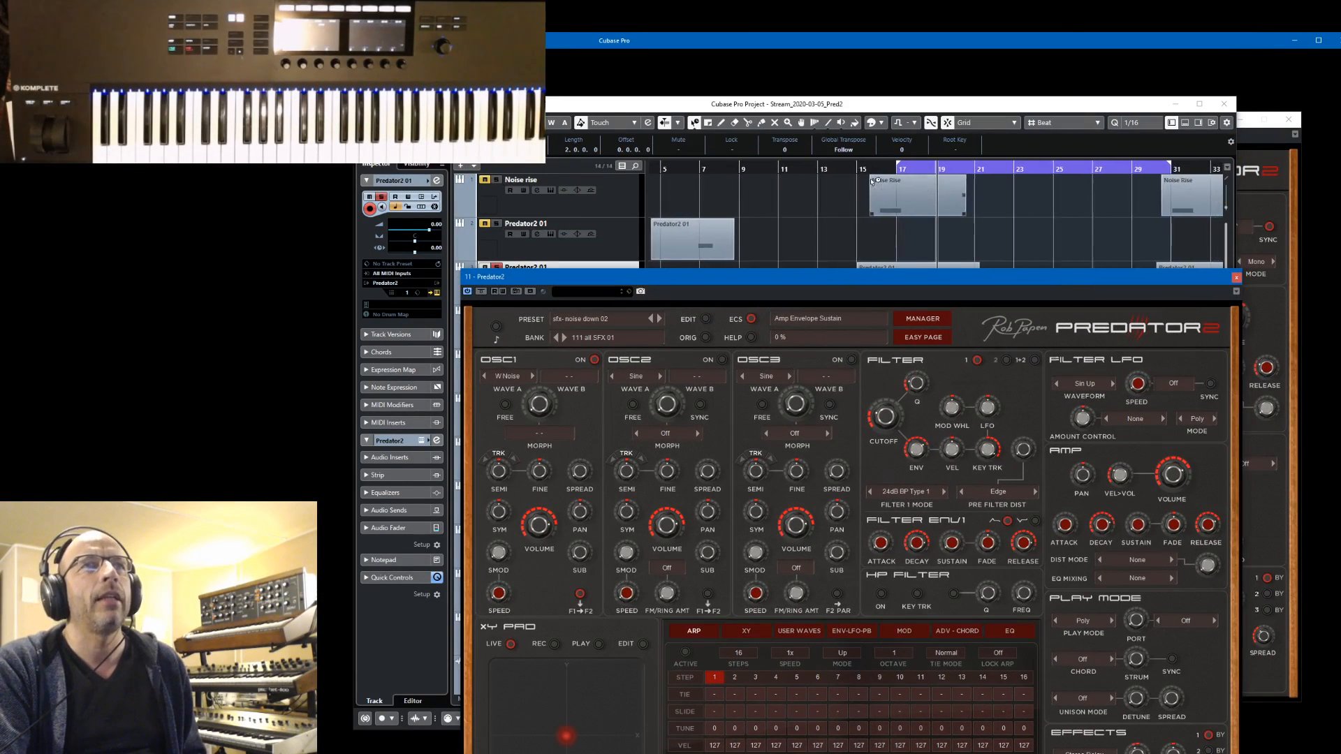
pyautogui.click(847, 167)
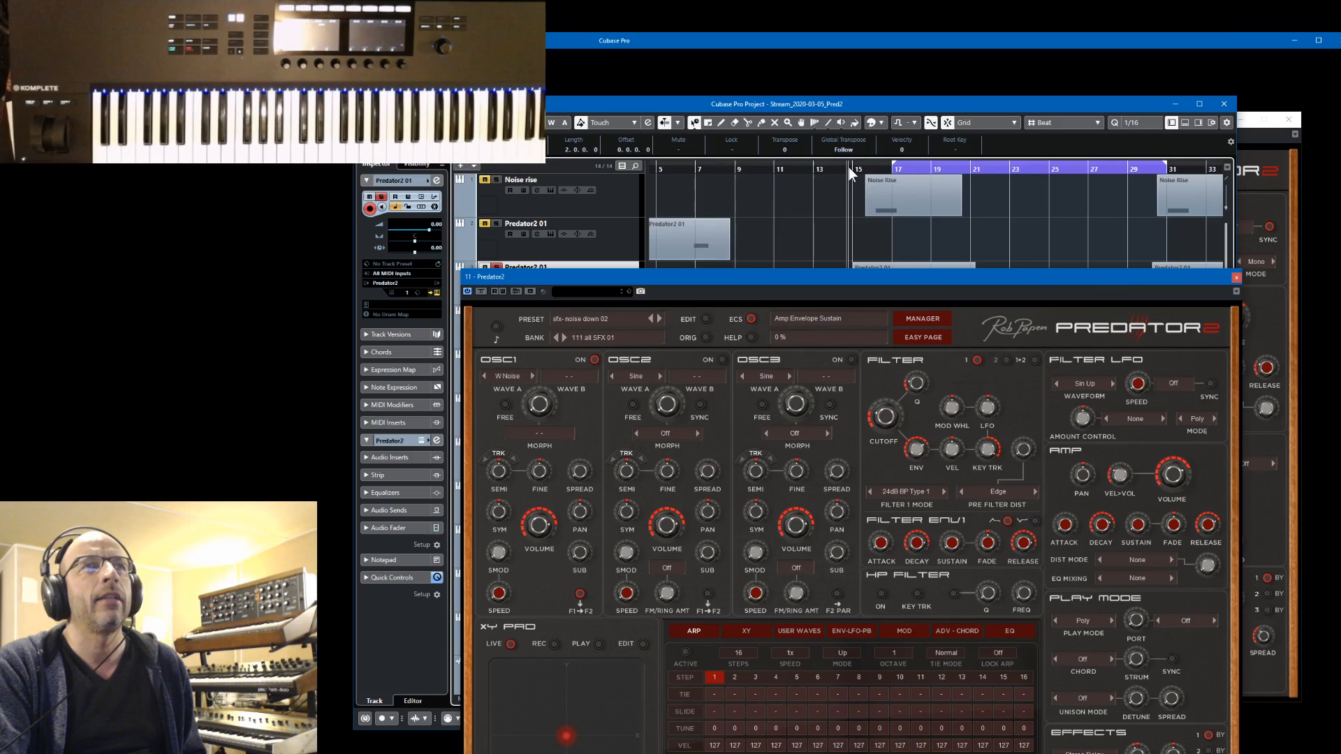
pyautogui.click(1218, 736)
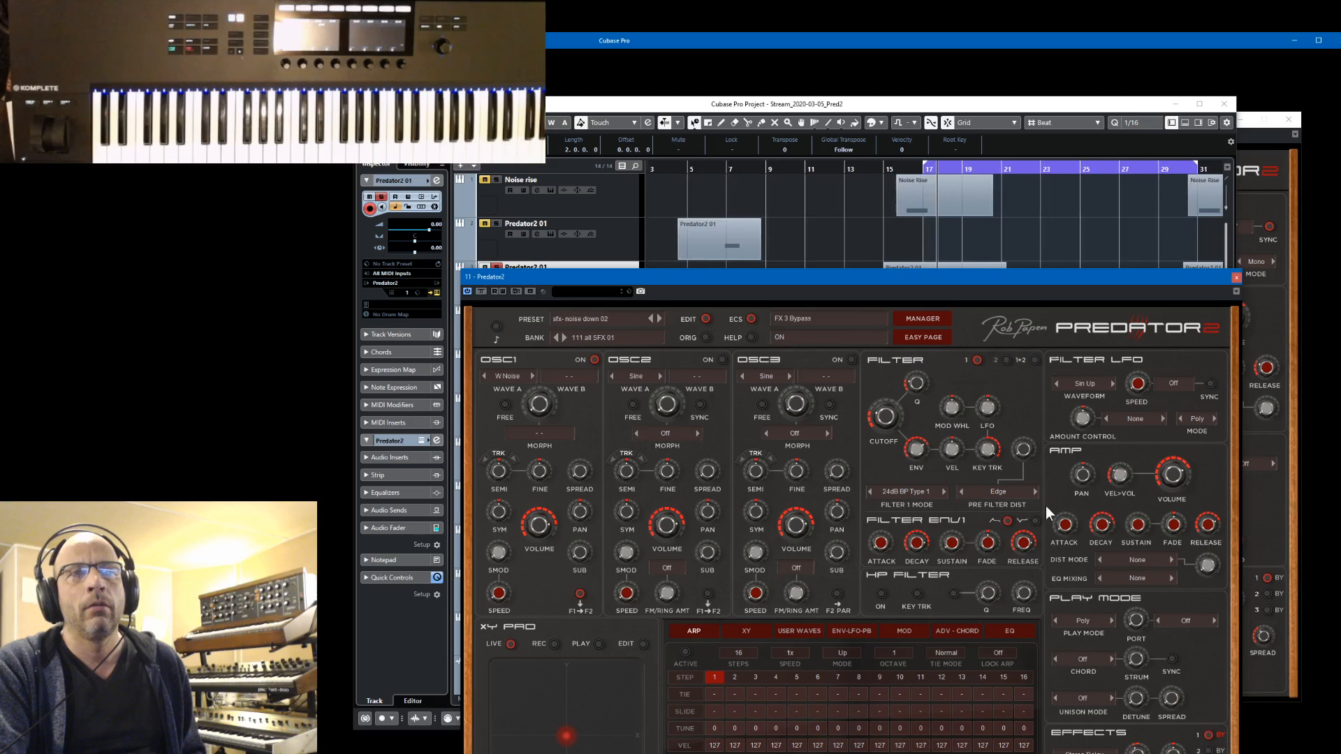
pyautogui.click(1218, 737)
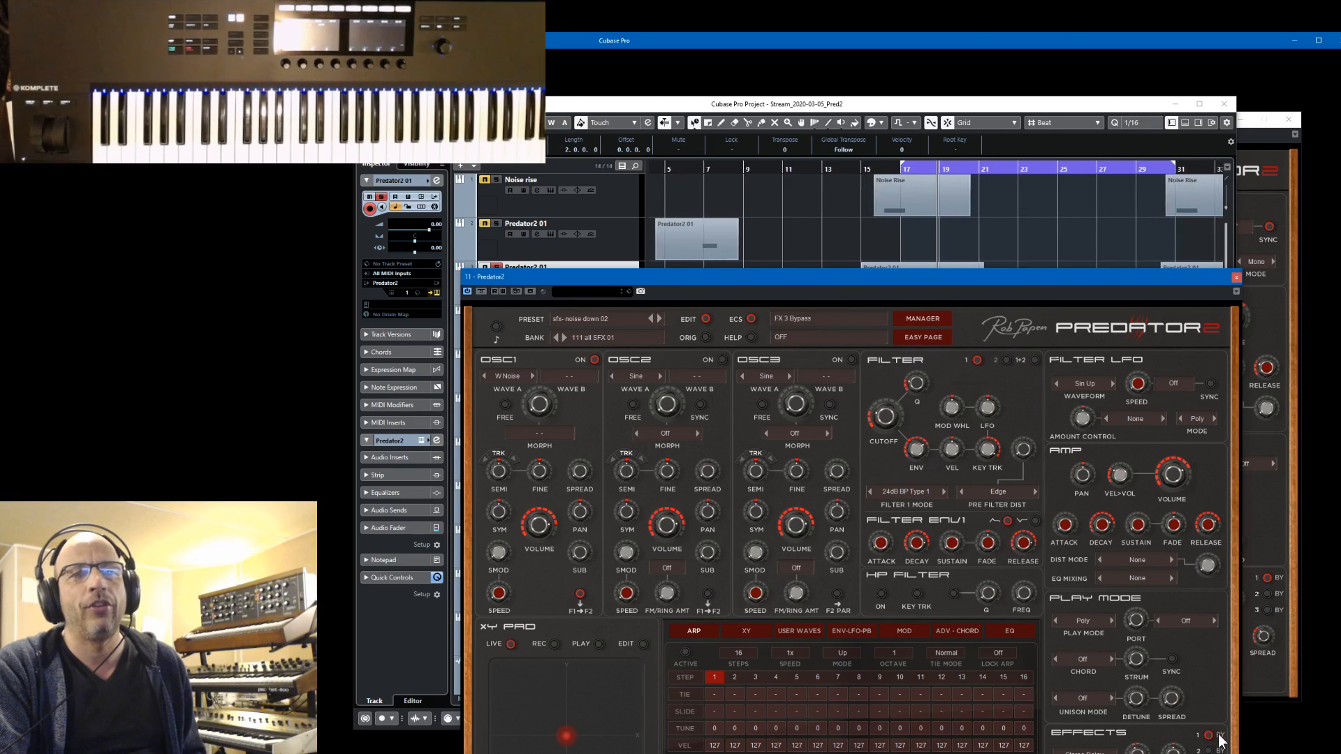
pyautogui.click(842, 170)
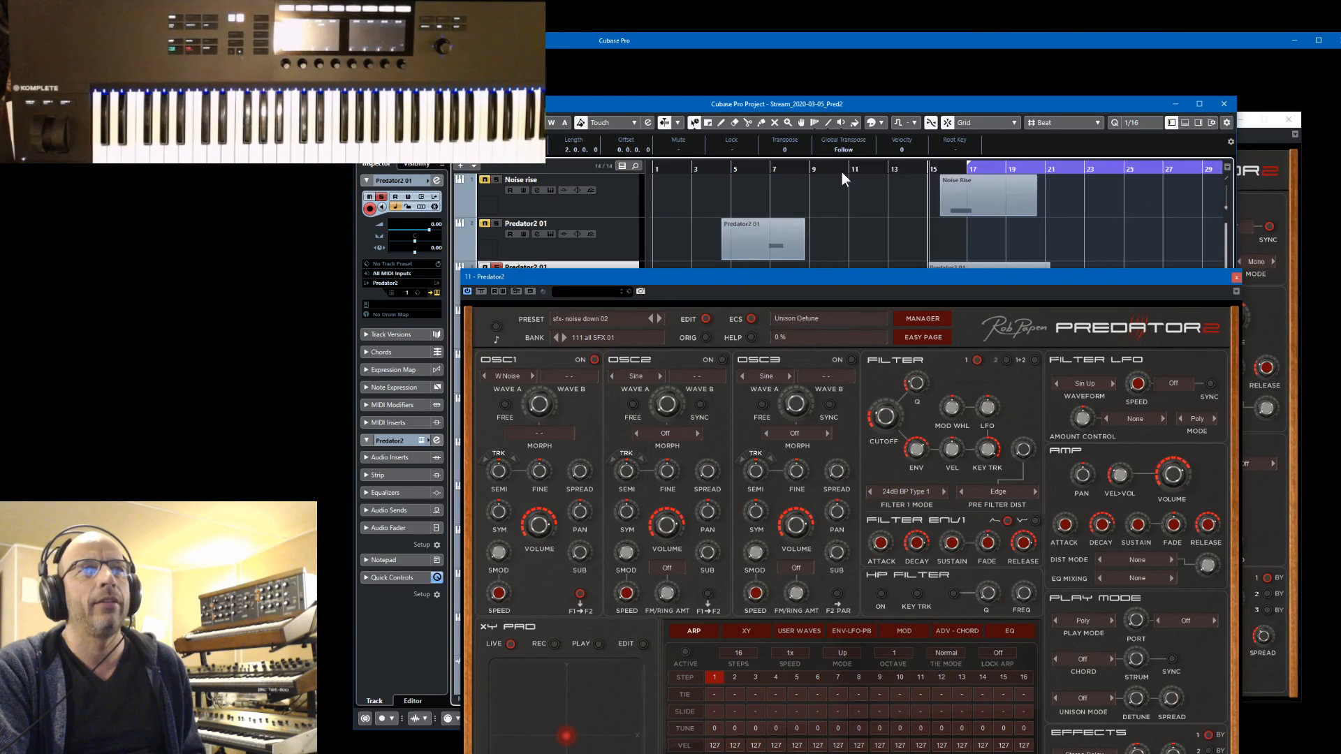
# Move the Predator2 editor back up, show its preset manager with bank 111 all SFX 01, and close the editor
pyautogui.click(1056, 279)
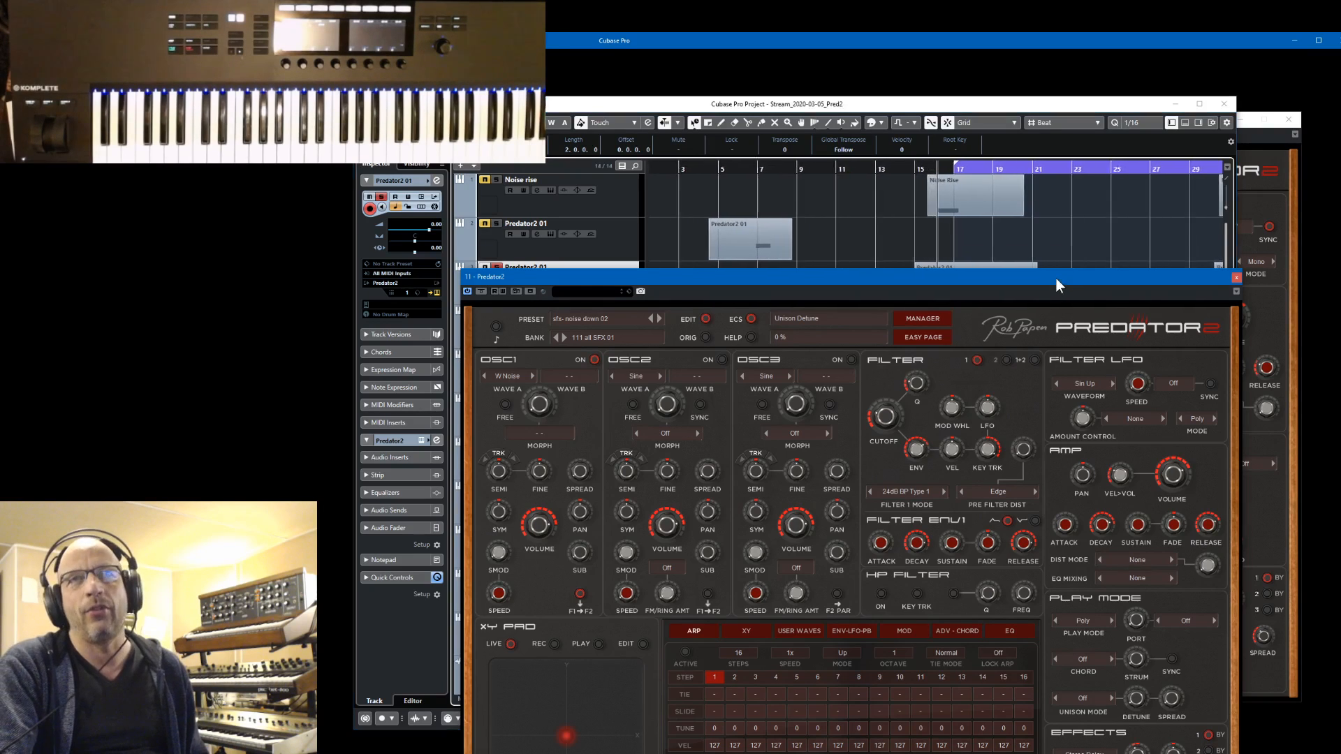
pyautogui.moveTo(1054, 276); pyautogui.dragTo(999, 141)
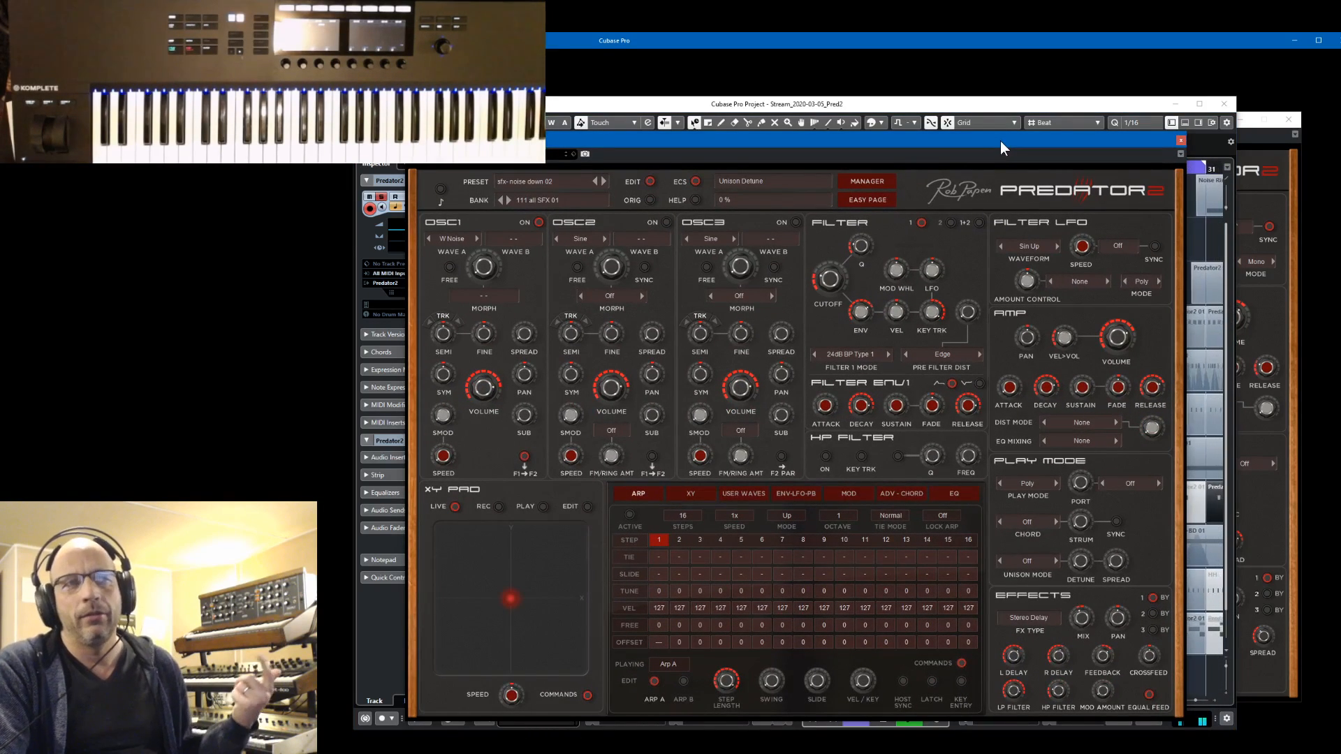
pyautogui.moveTo(999, 141); pyautogui.dragTo(1000, 158)
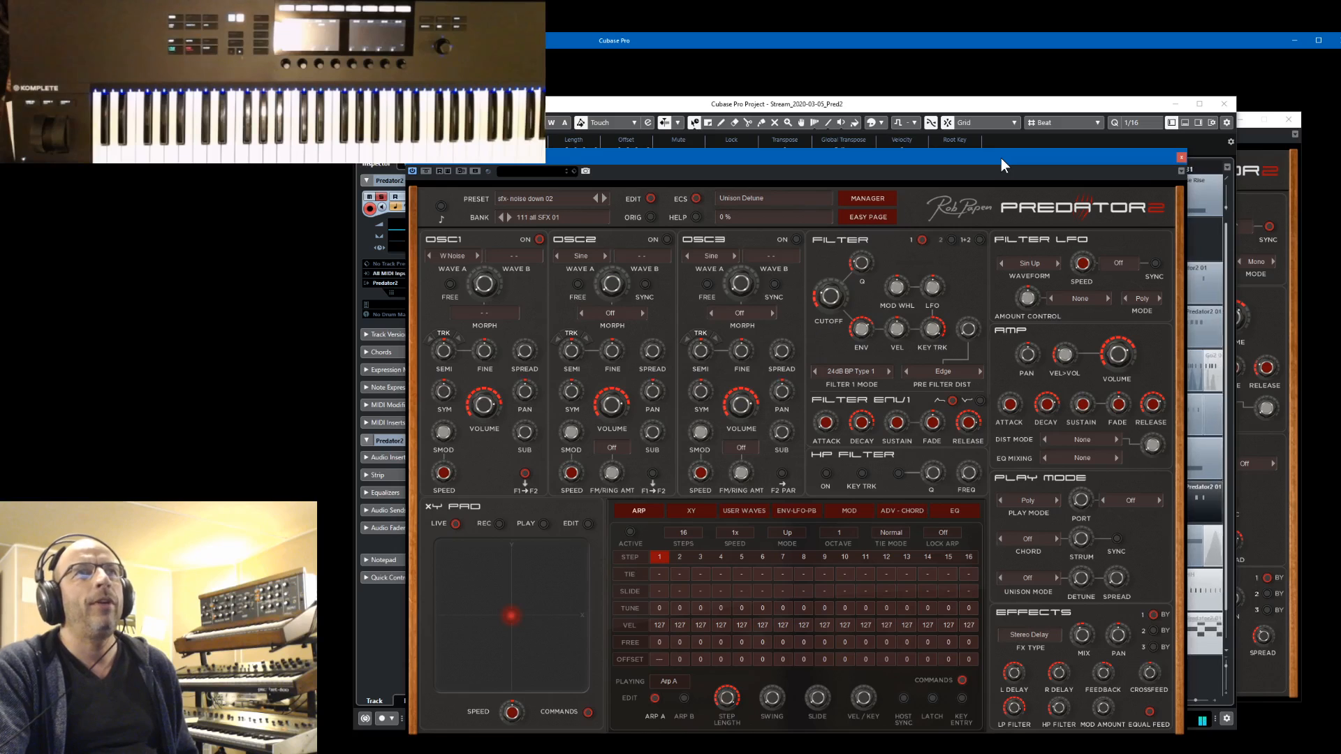
pyautogui.click(856, 197)
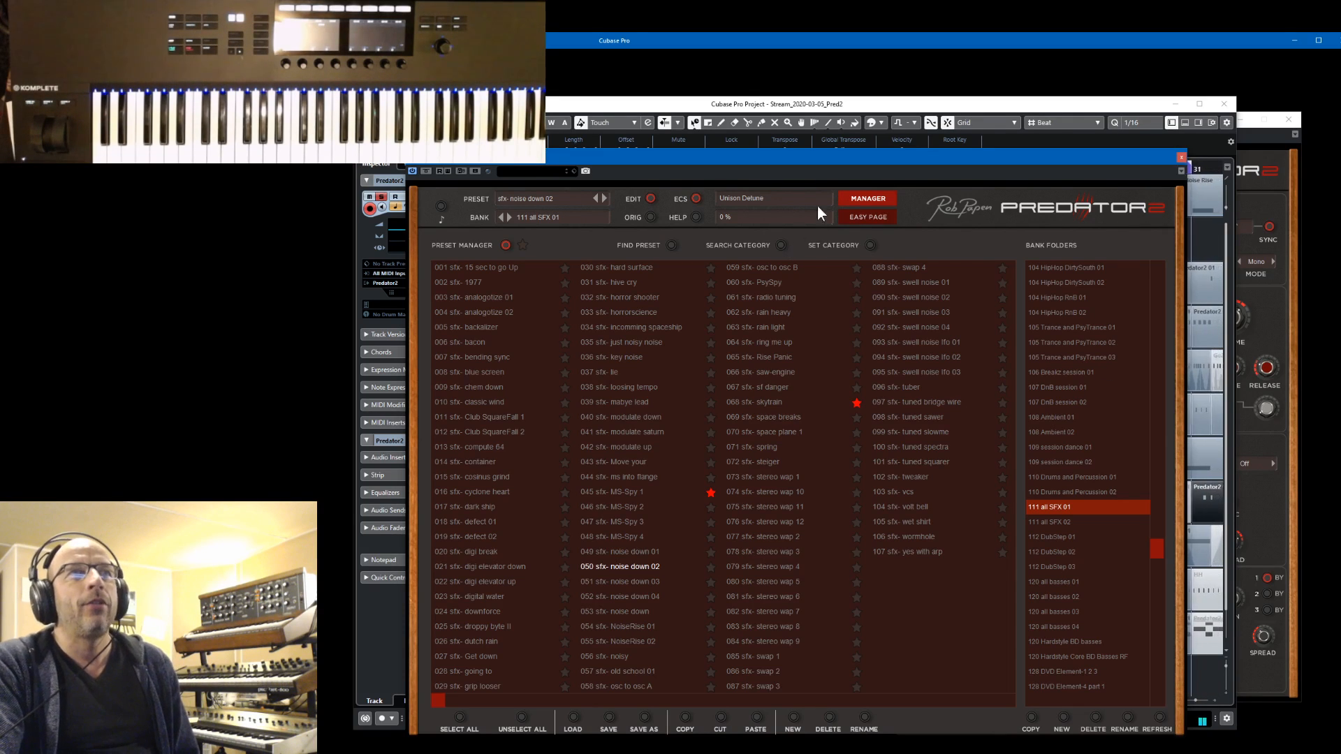
pyautogui.click(1184, 160)
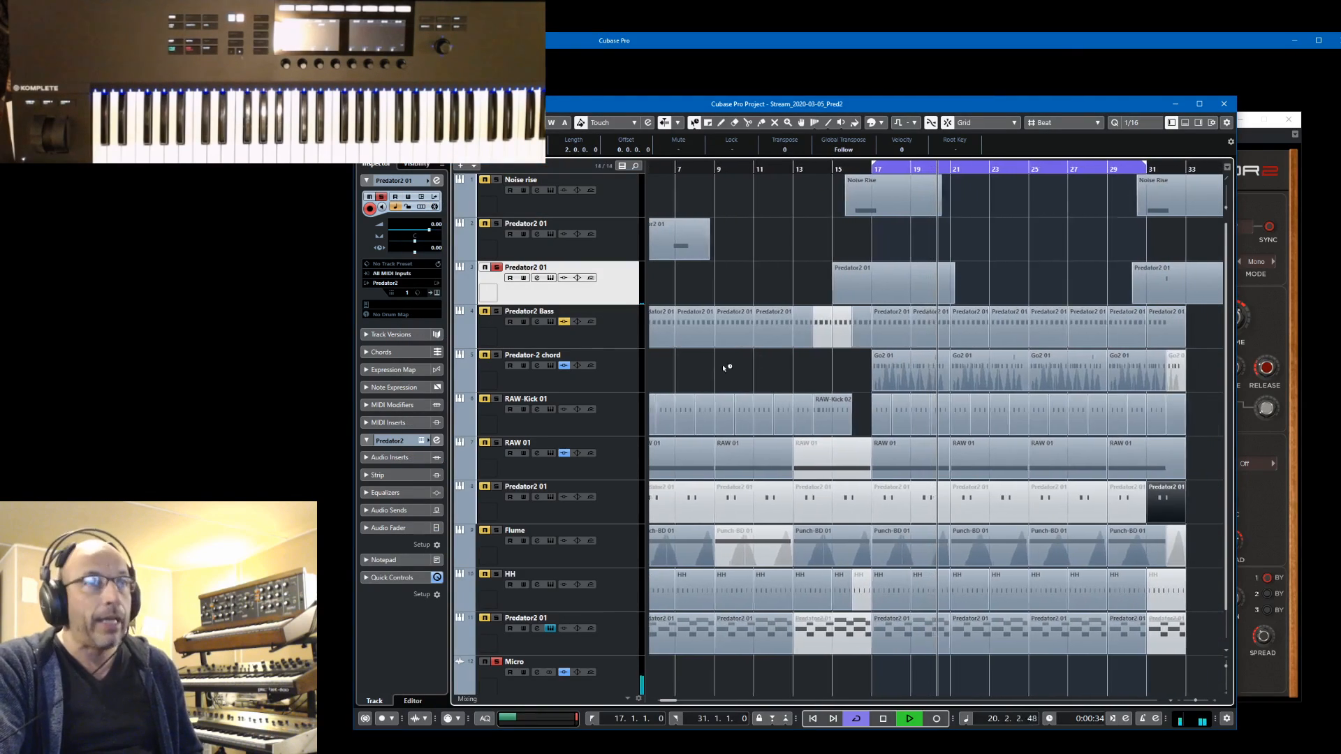
# Solo Predator2 Bass in place of Predator2 01 and close the Predator2 editors that cover the project window
pyautogui.click(497, 312)
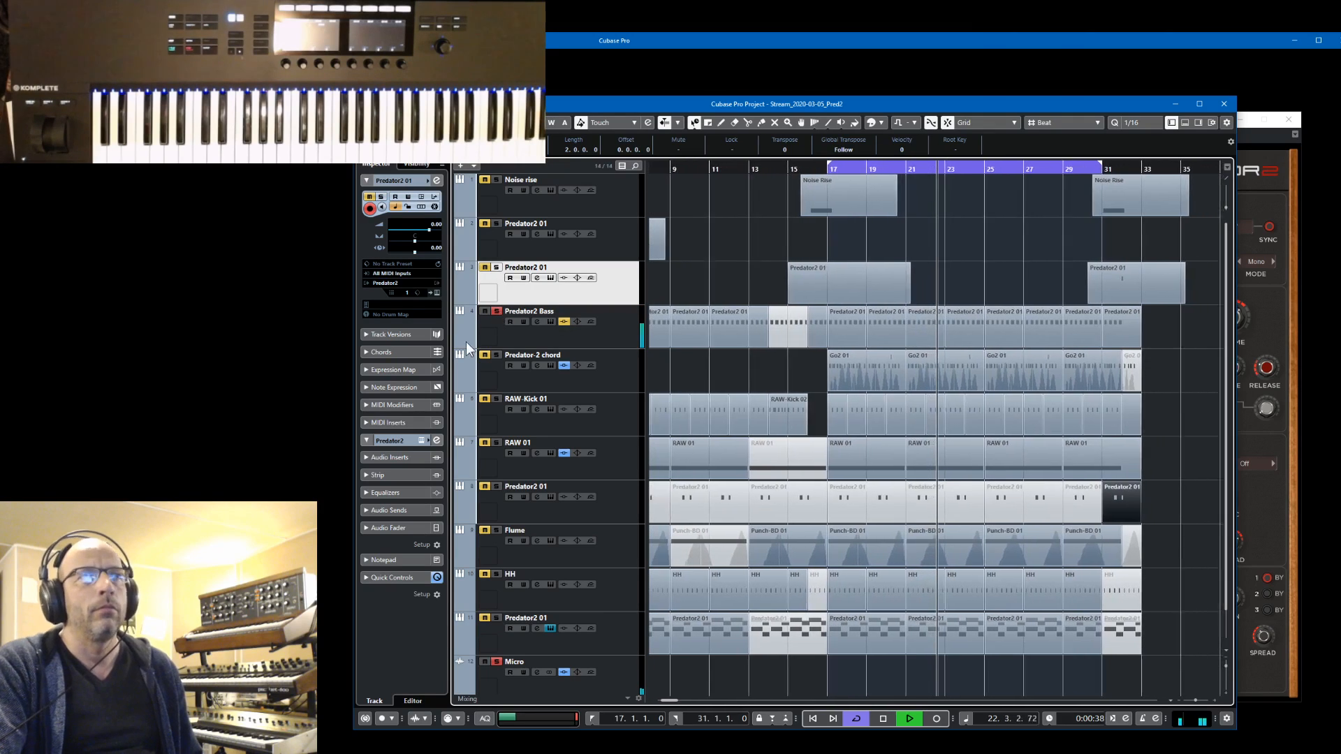
pyautogui.click(438, 292)
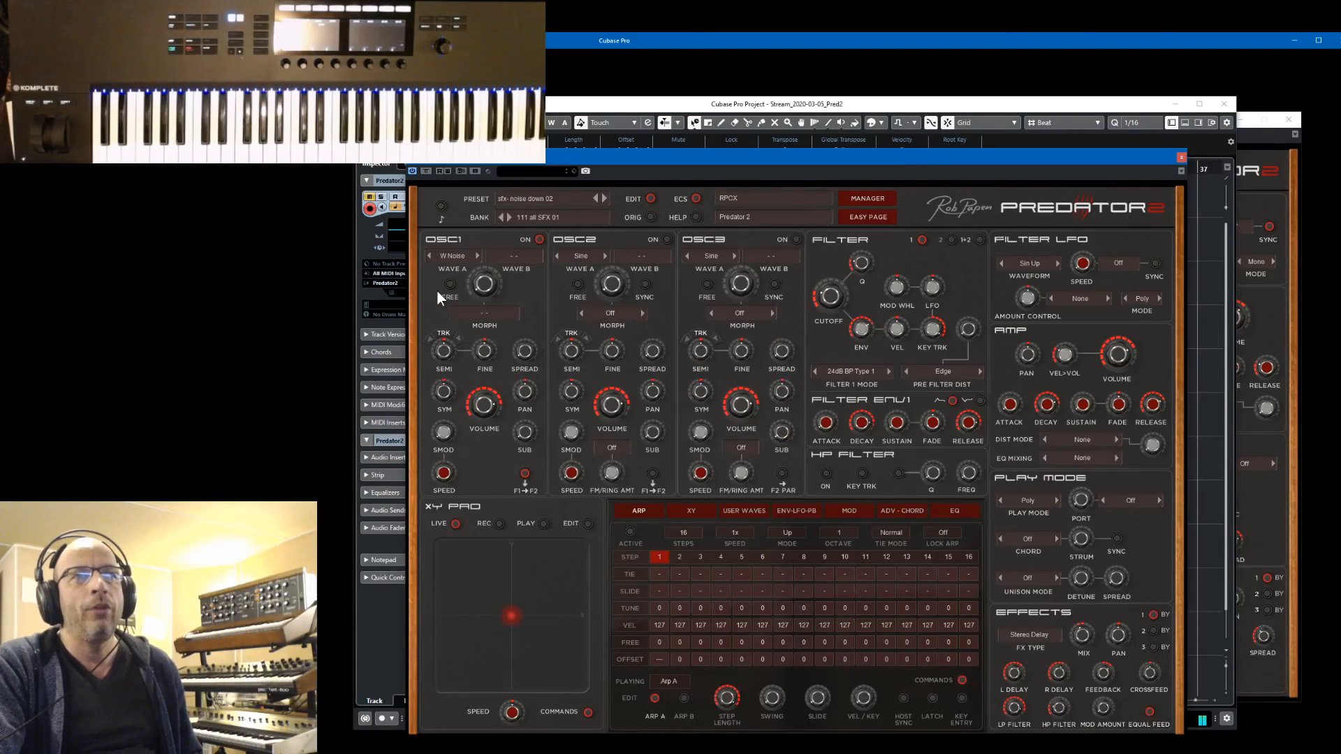
pyautogui.moveTo(1069, 156); pyautogui.dragTo(1132, 106)
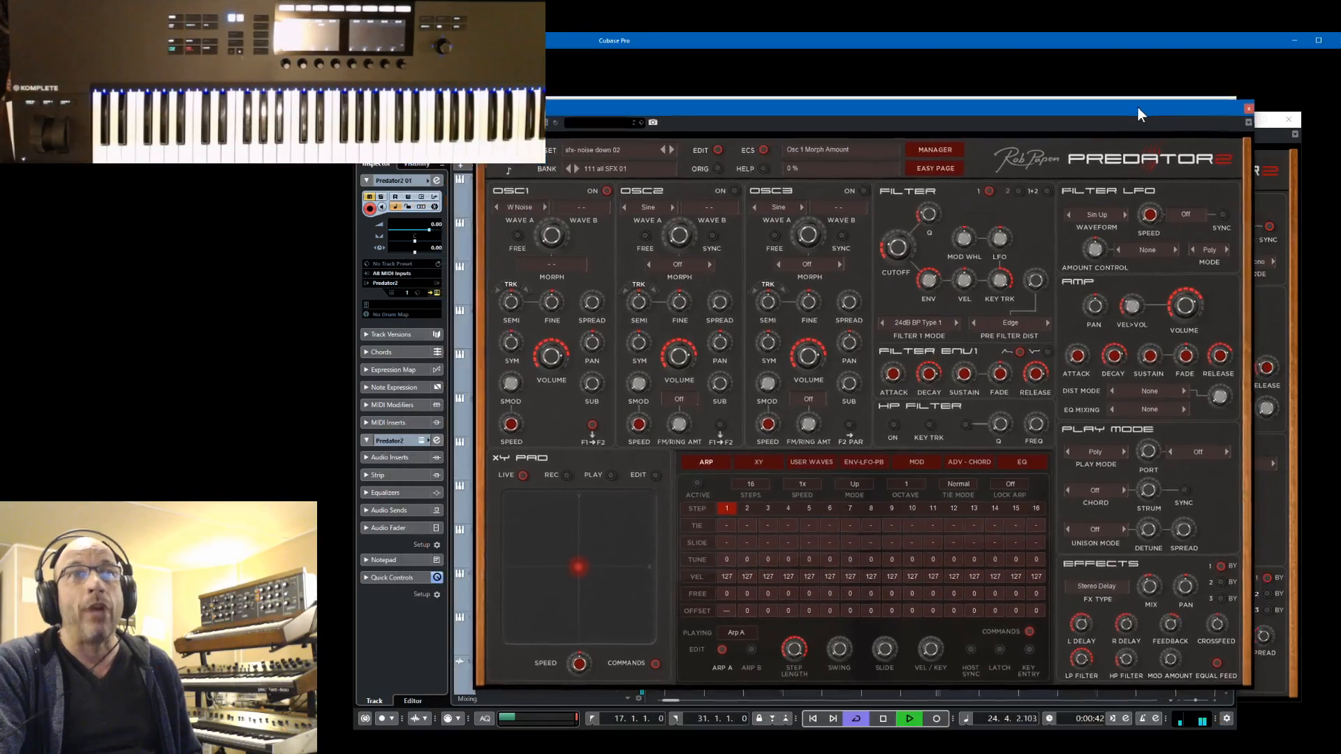
pyautogui.click(1242, 106)
pyautogui.click(1264, 120)
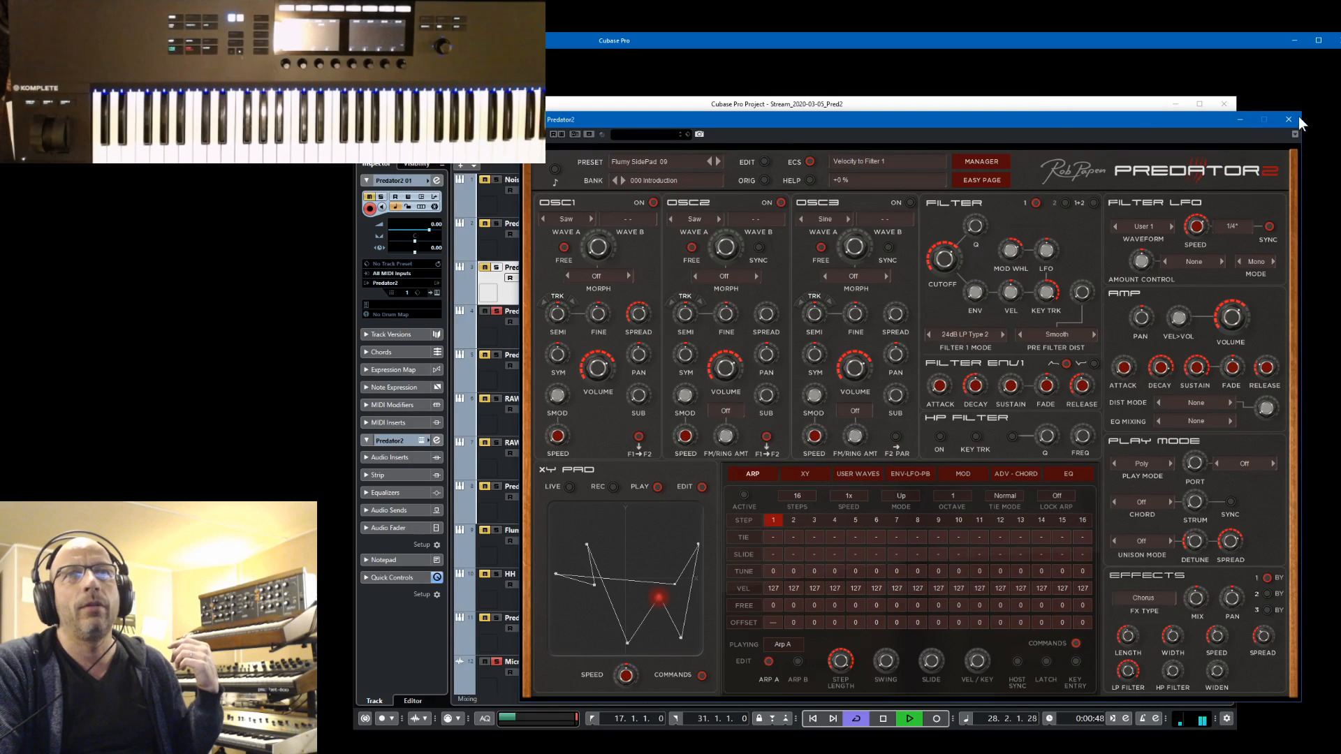
pyautogui.click(1288, 119)
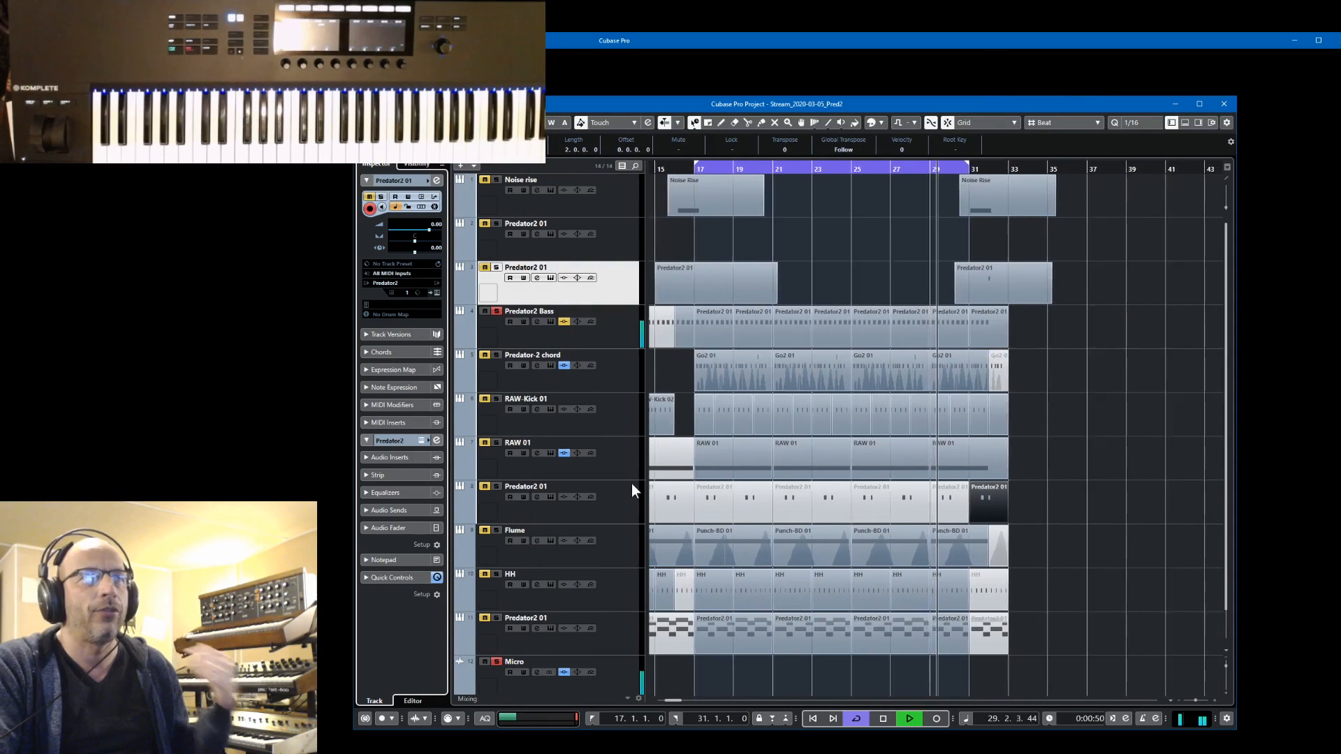
# Open the Predator2 Bass instrument editor, reposition it to show the bass-Desert 08 preset, and close it
pyautogui.click(550, 322)
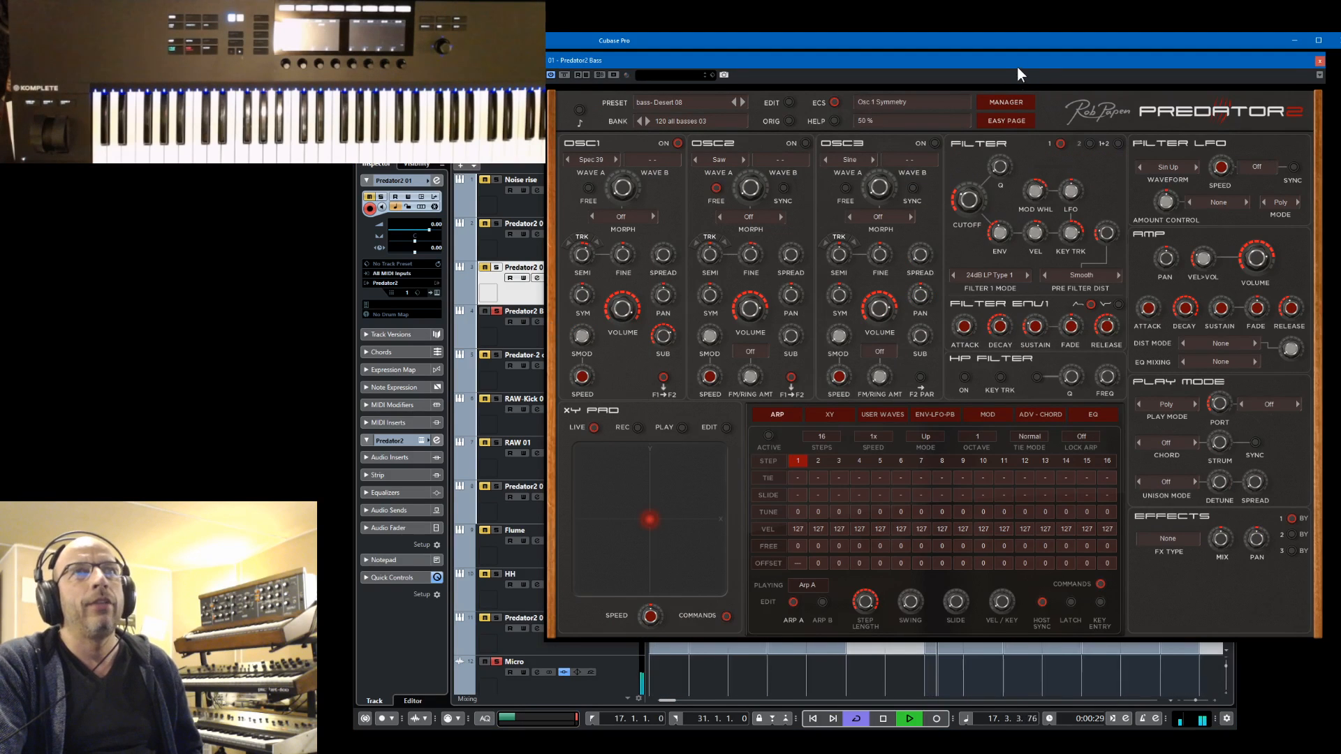
pyautogui.moveTo(1016, 65); pyautogui.dragTo(979, 136)
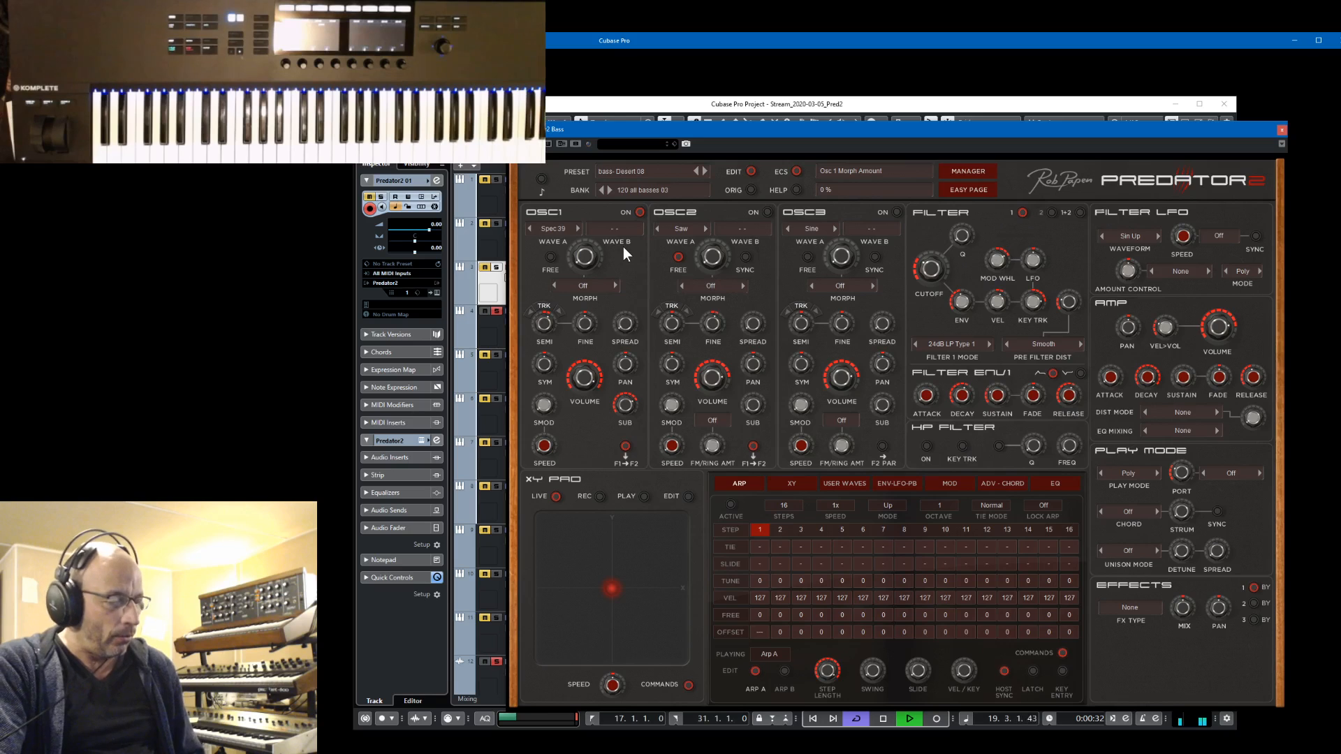
pyautogui.press('s')
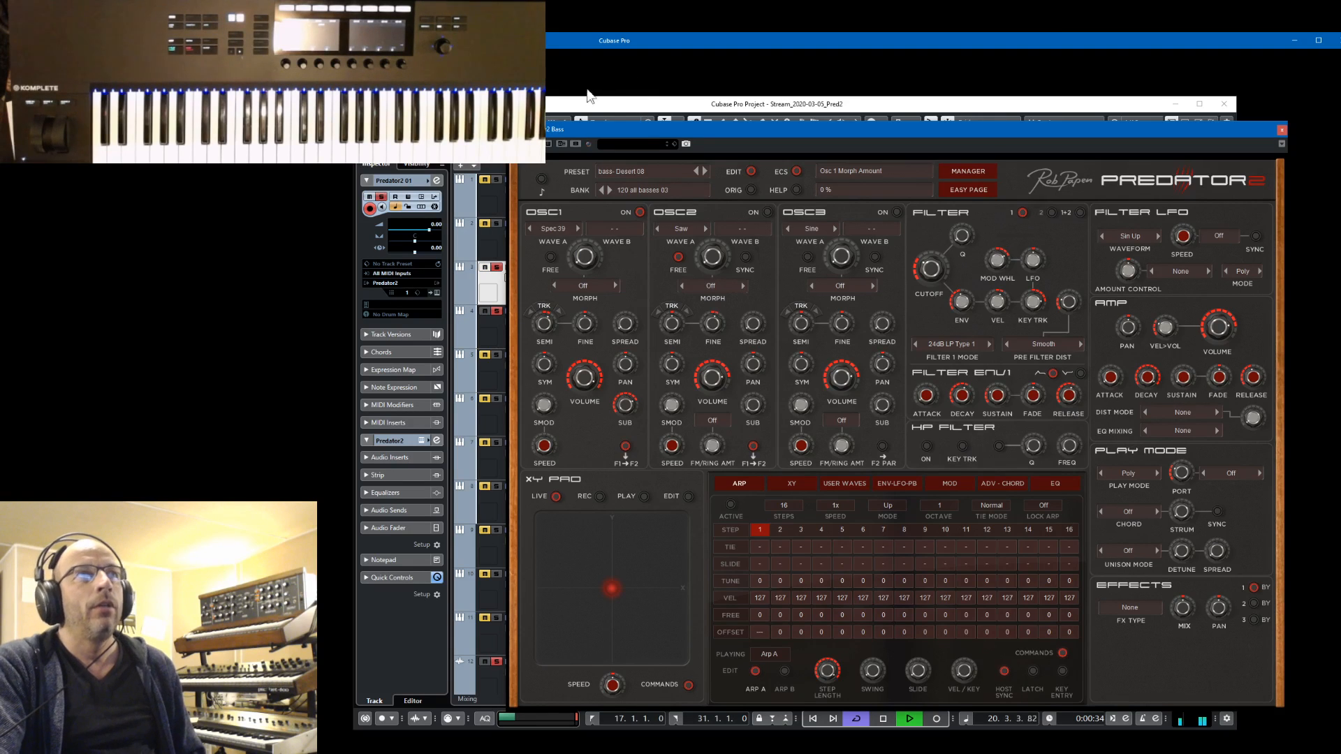
pyautogui.click(576, 109)
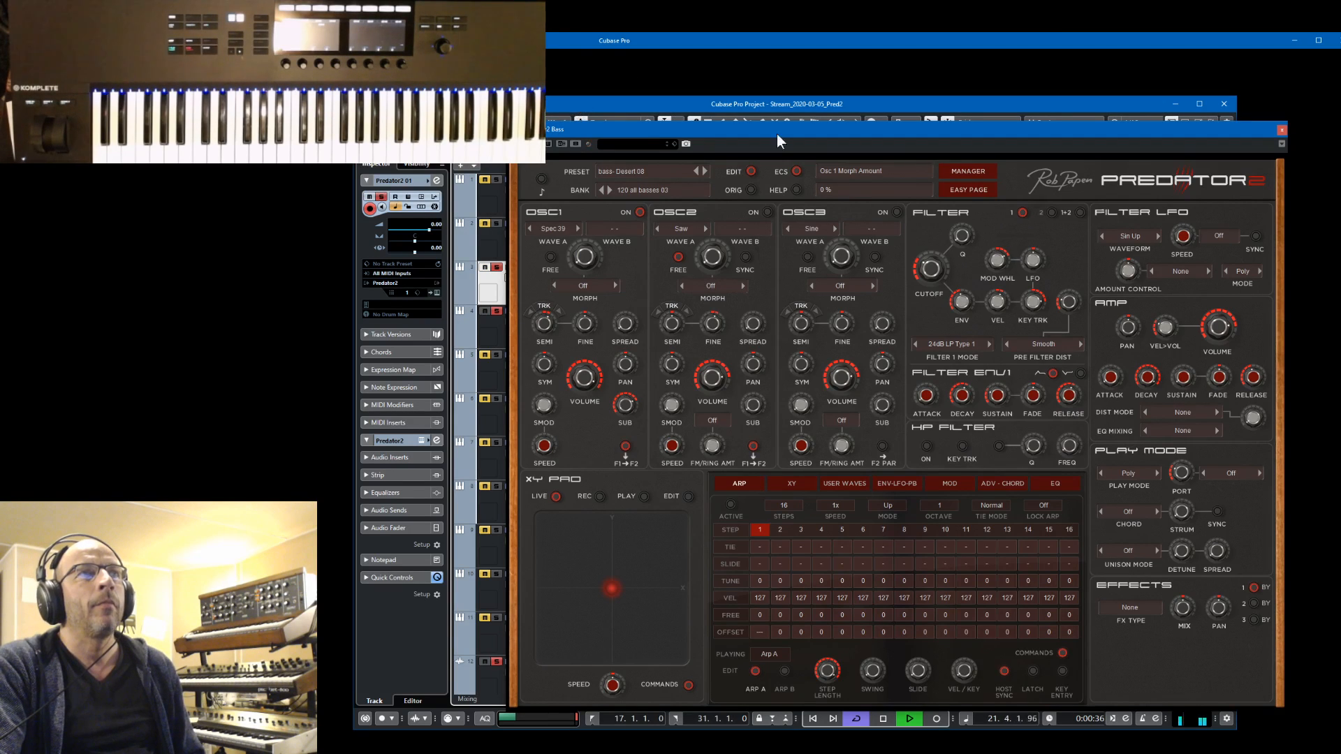
pyautogui.click(1282, 131)
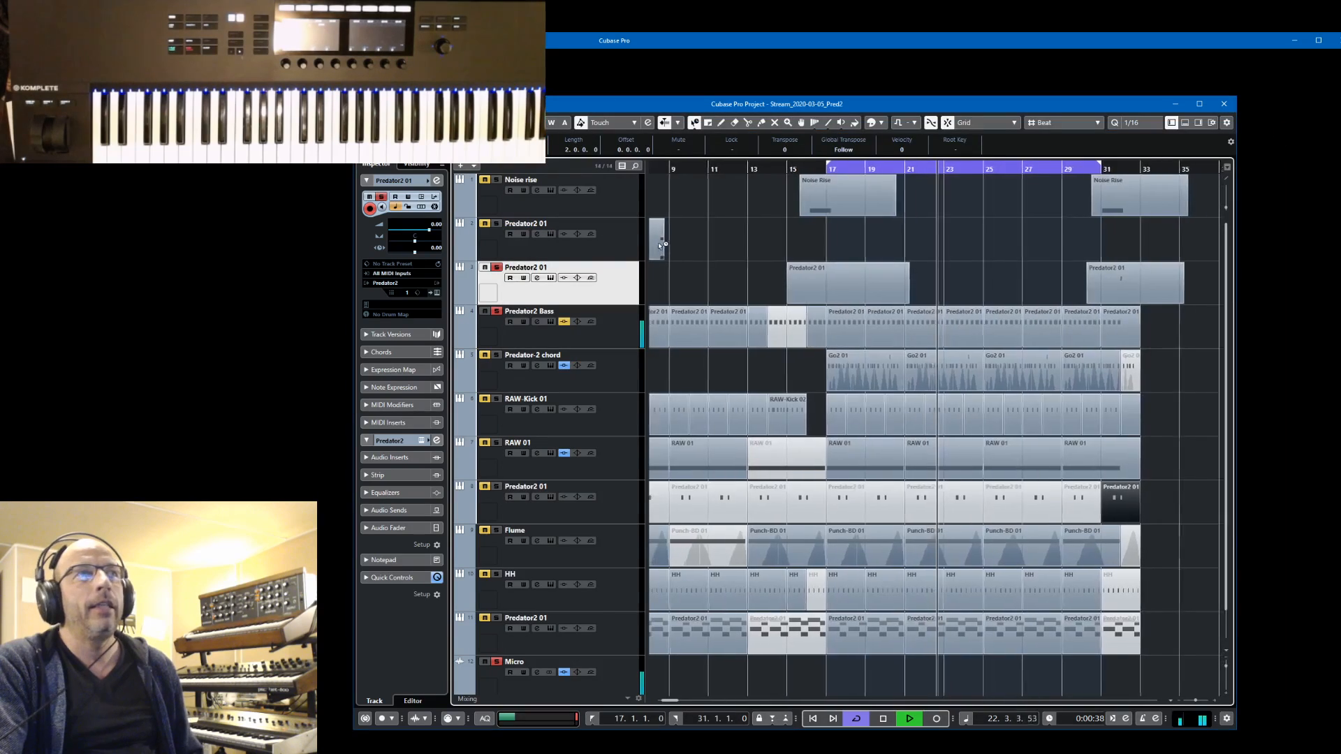
# Clear the solos on Predator2 01, Predator2 Bass and Micro, and solo RAW-Kick 01 together with the Micro track
pyautogui.click(496, 268)
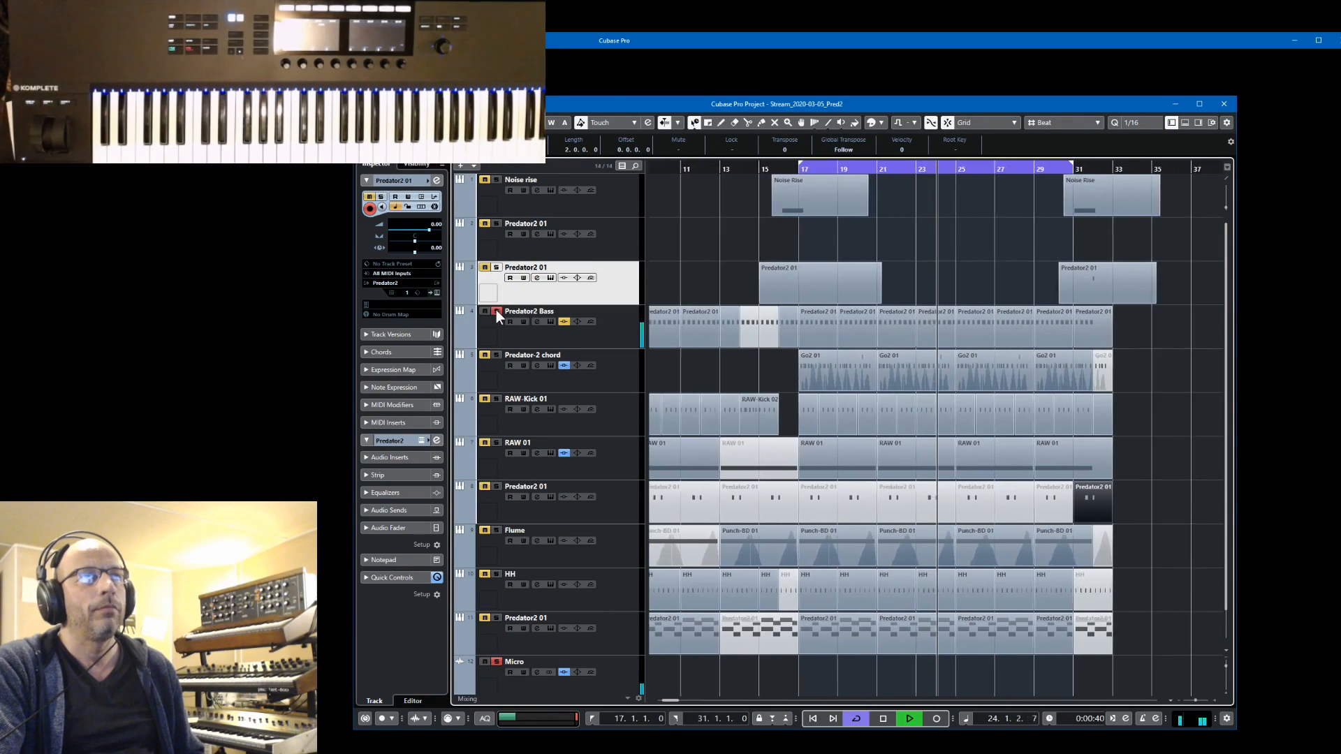
pyautogui.click(495, 661)
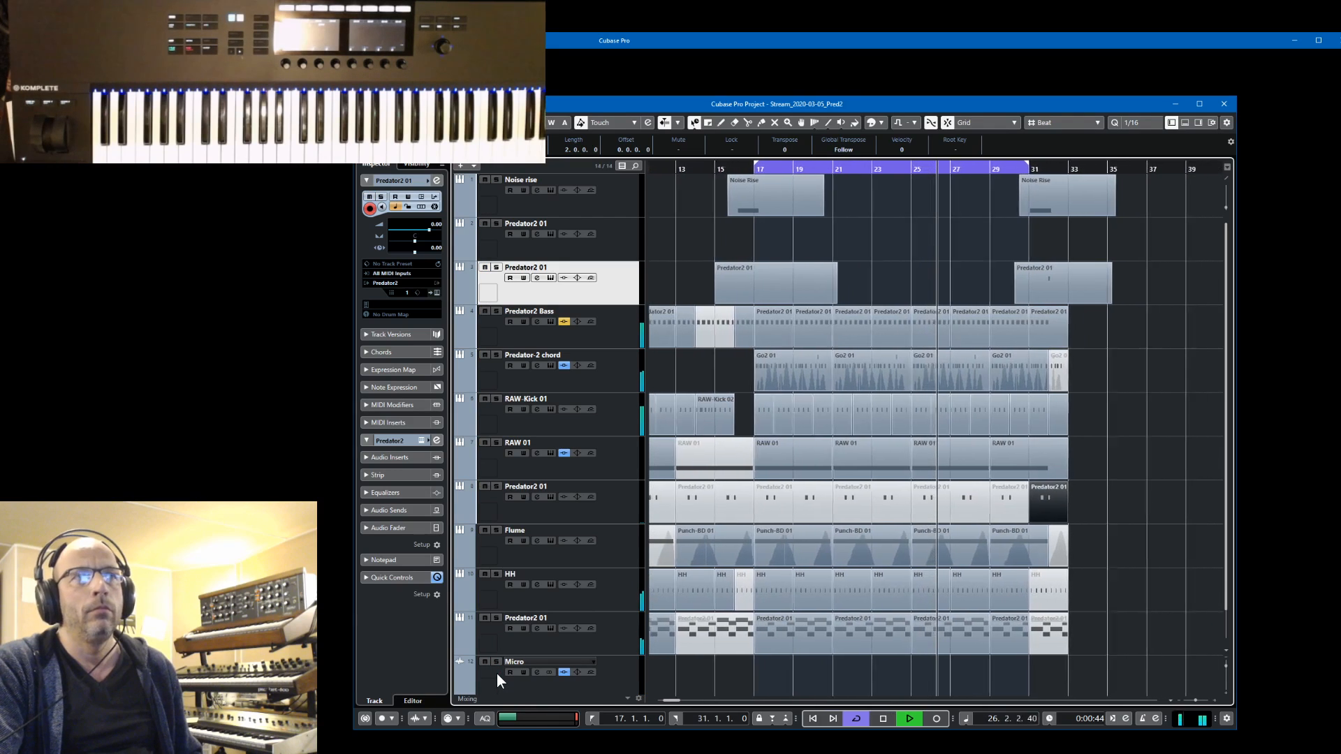
pyautogui.click(612, 426)
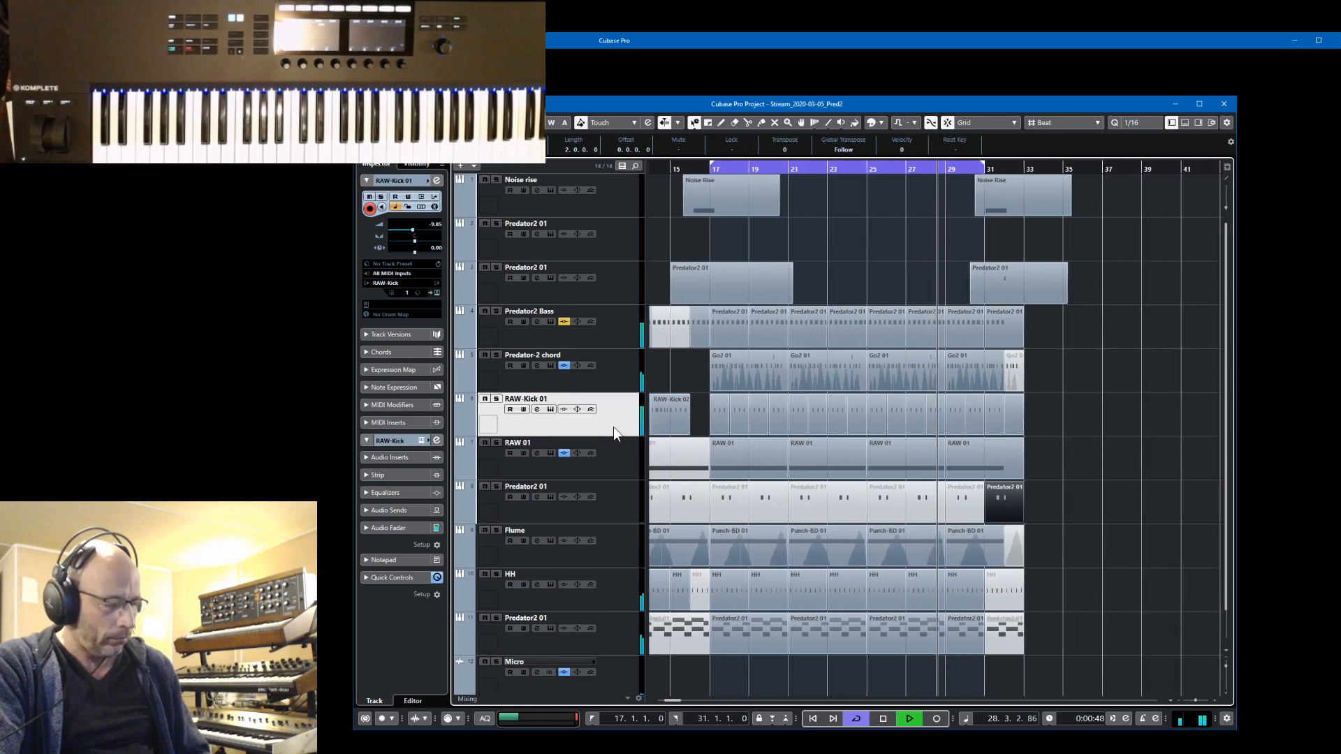
pyautogui.press('s')
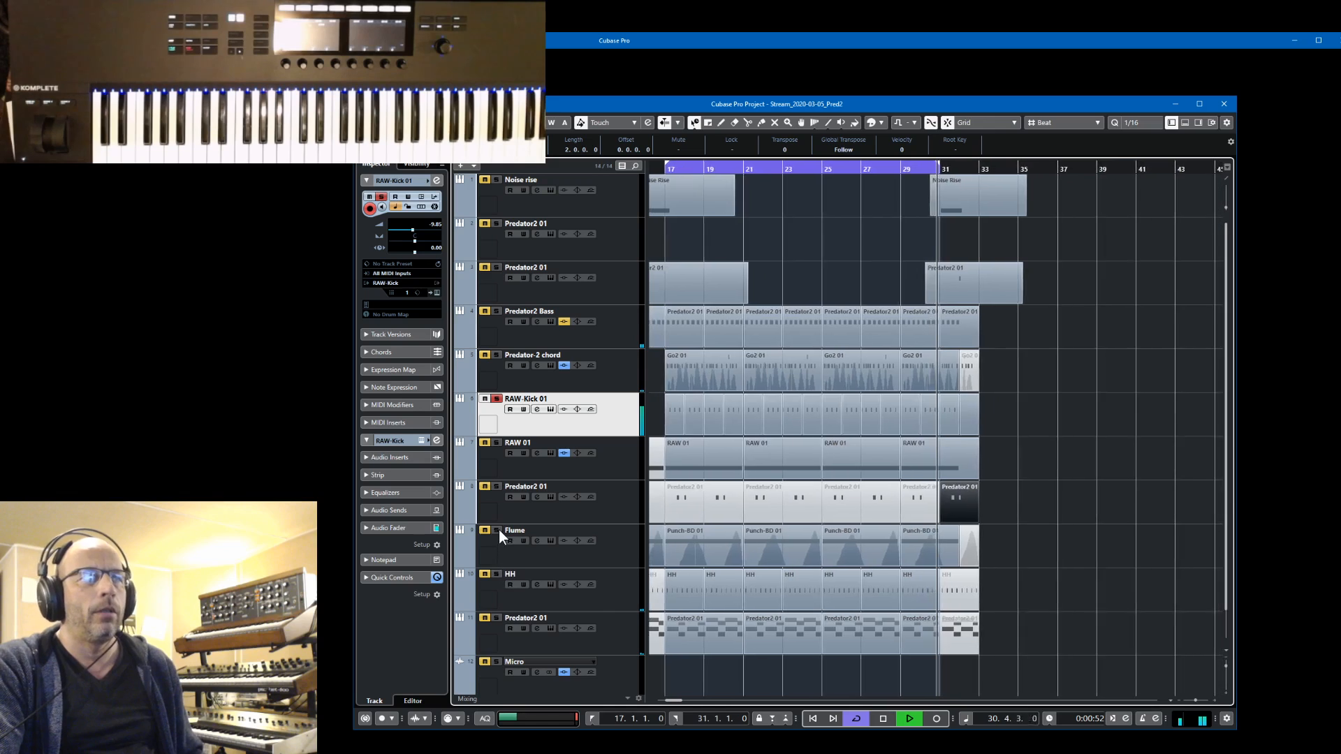
pyautogui.click(498, 662)
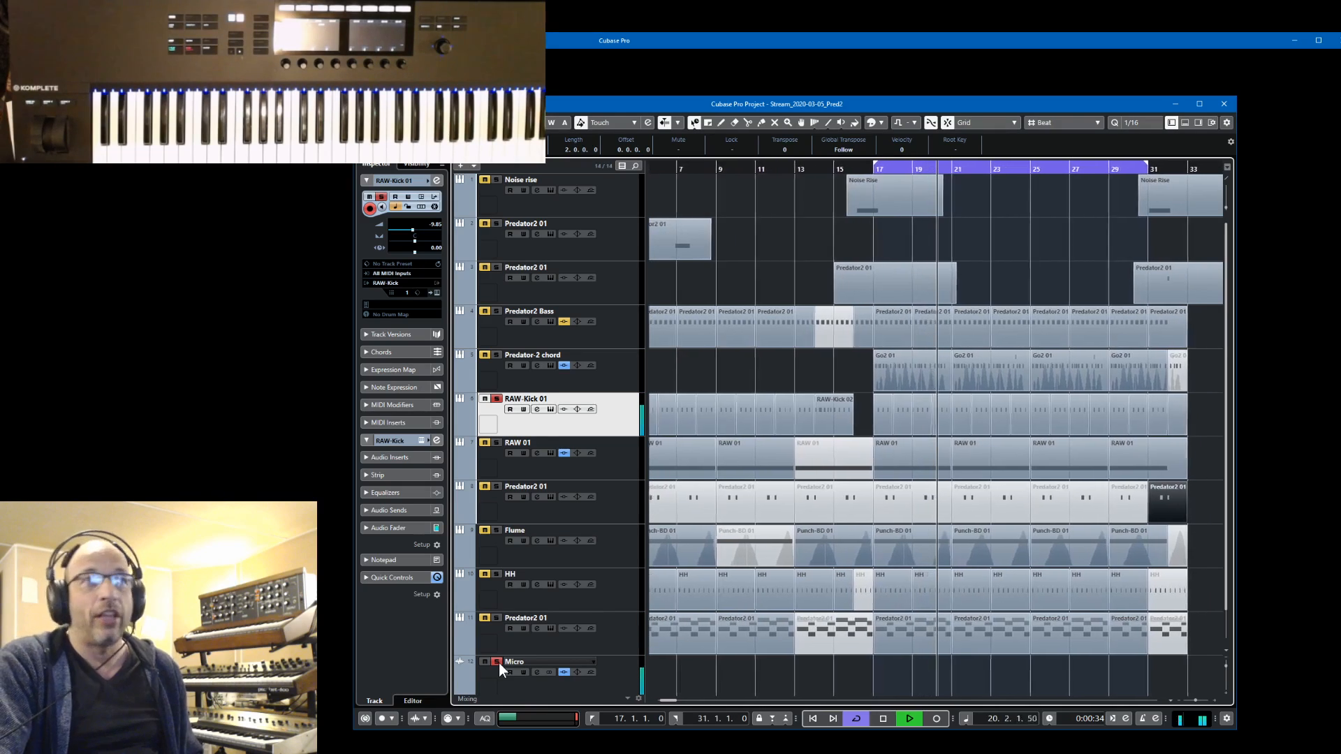
# Unsolo Micro and RAW-Kick 01, and solo the RAW 01 track together with the Micro track
pyautogui.click(498, 662)
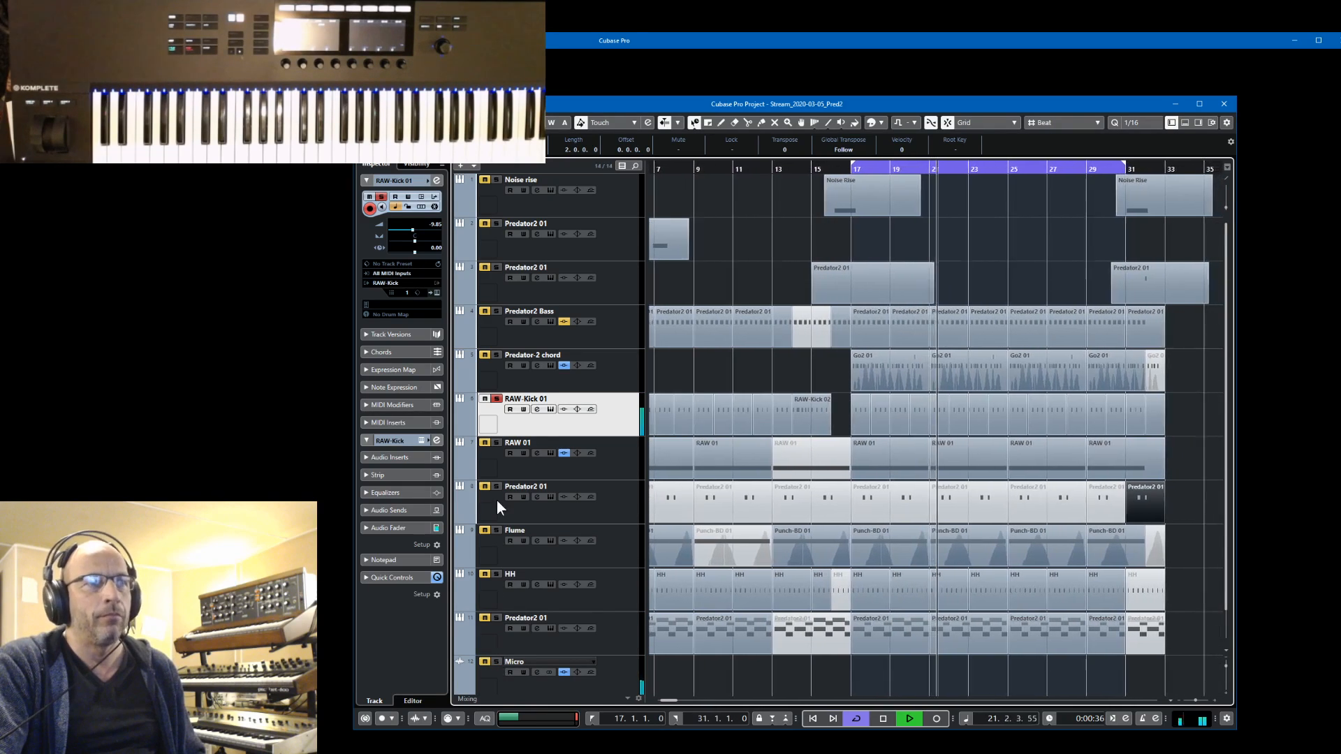
pyautogui.click(497, 399)
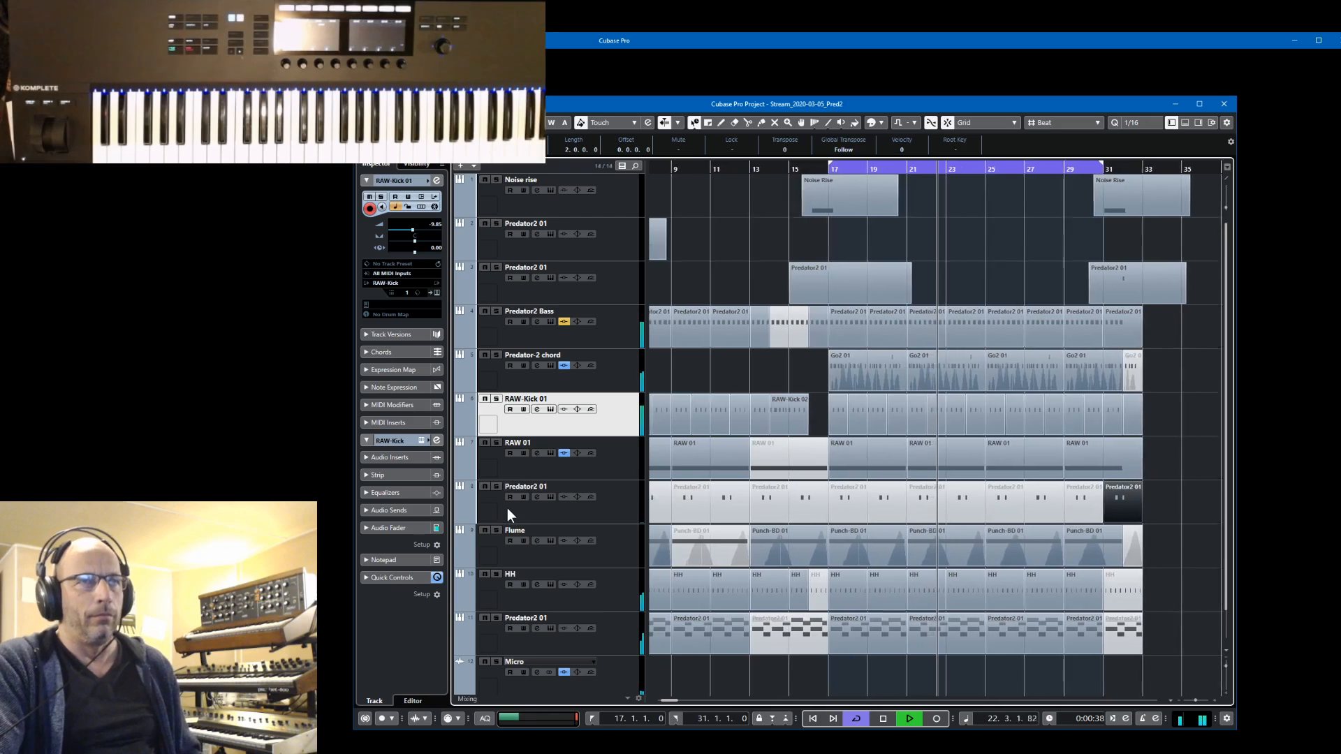
pyautogui.click(496, 443)
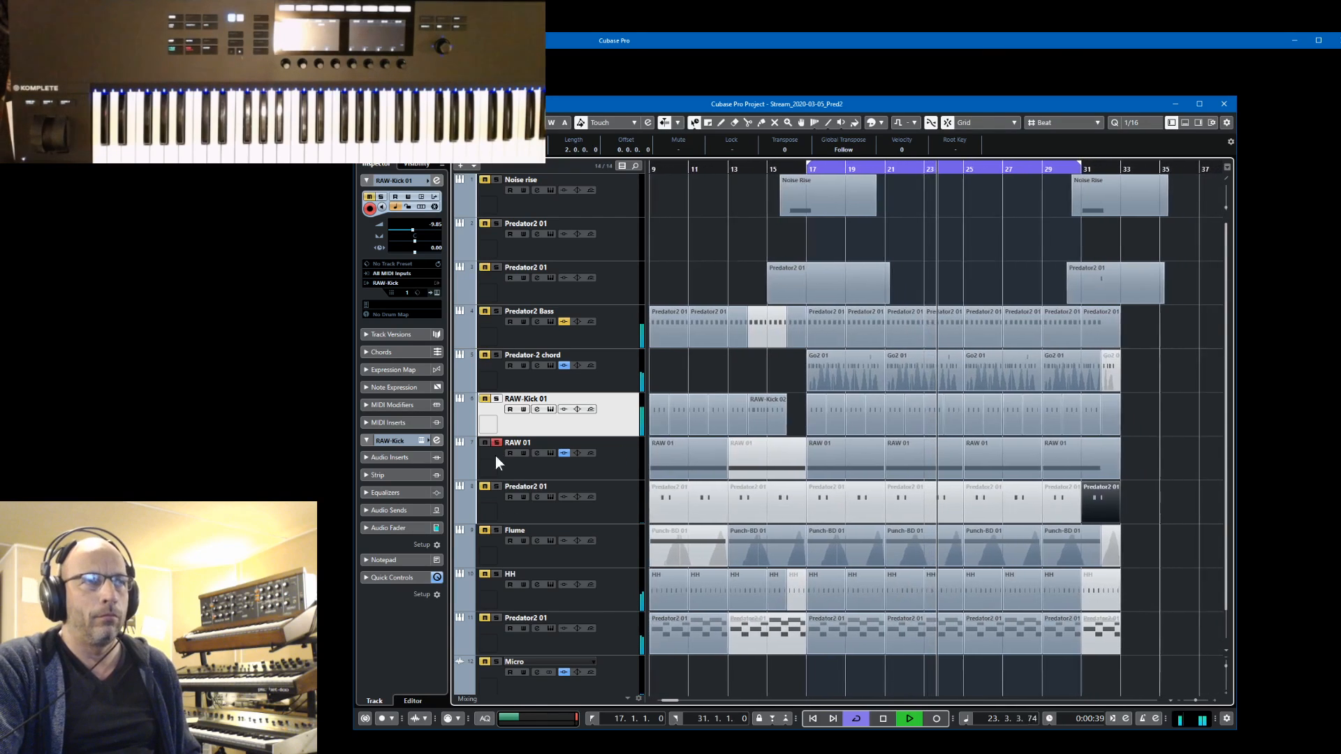
pyautogui.click(496, 661)
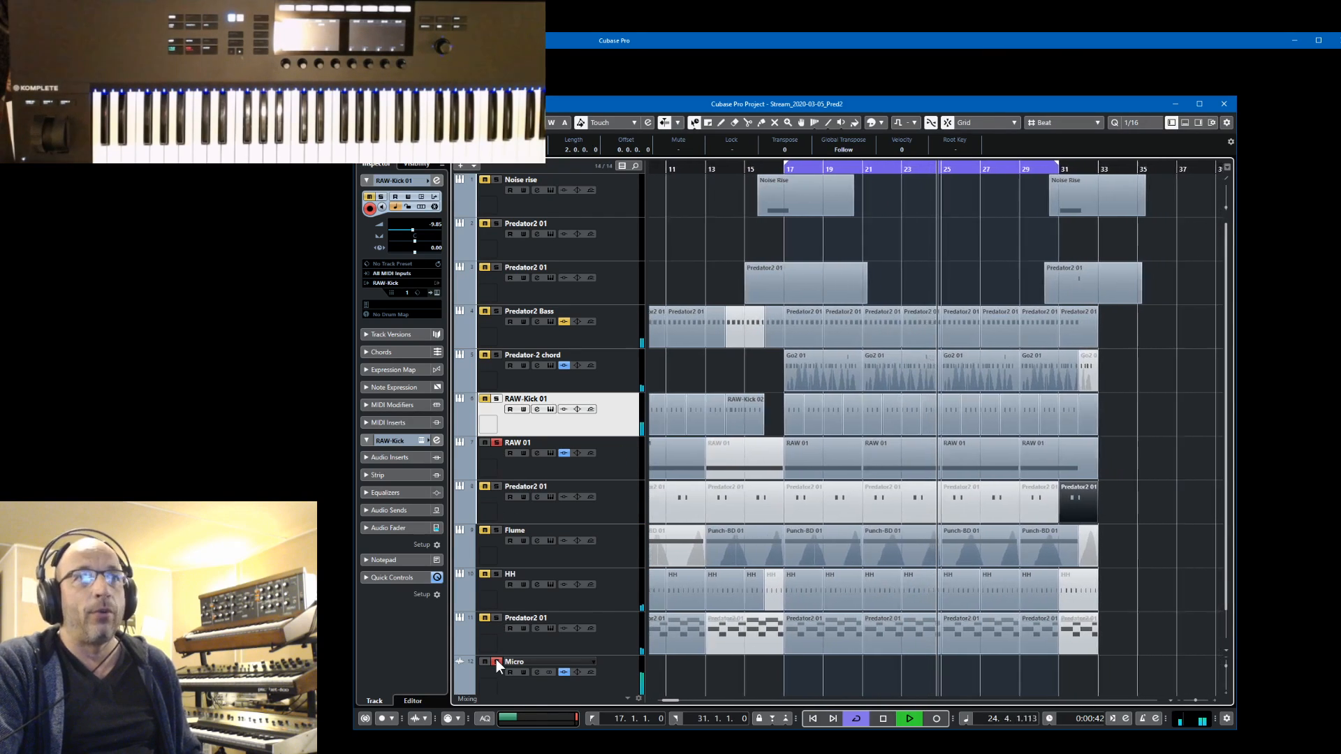
# View the RAW-Kick 01 editor with preset EDM Kick 010 and the RAW 01 editor with preset Pim Pam Pet, closing each
pyautogui.click(437, 292)
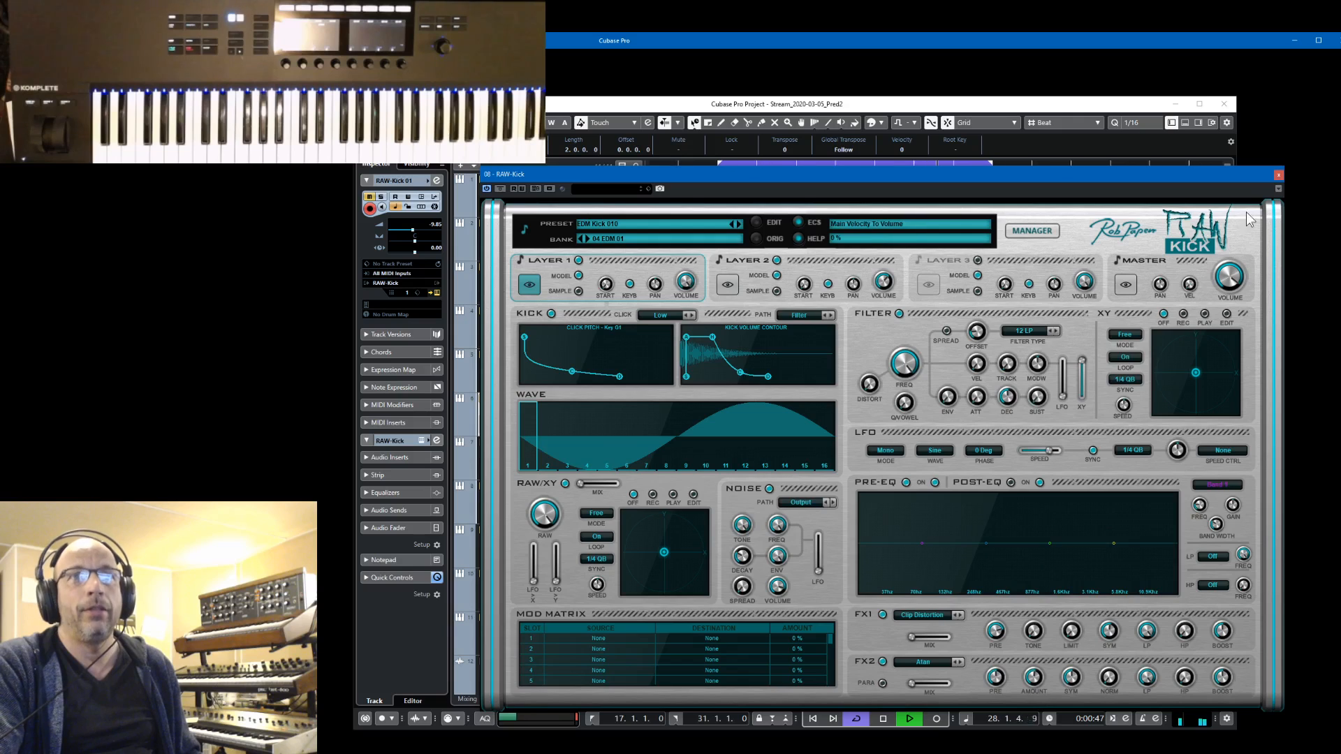
pyautogui.click(1278, 175)
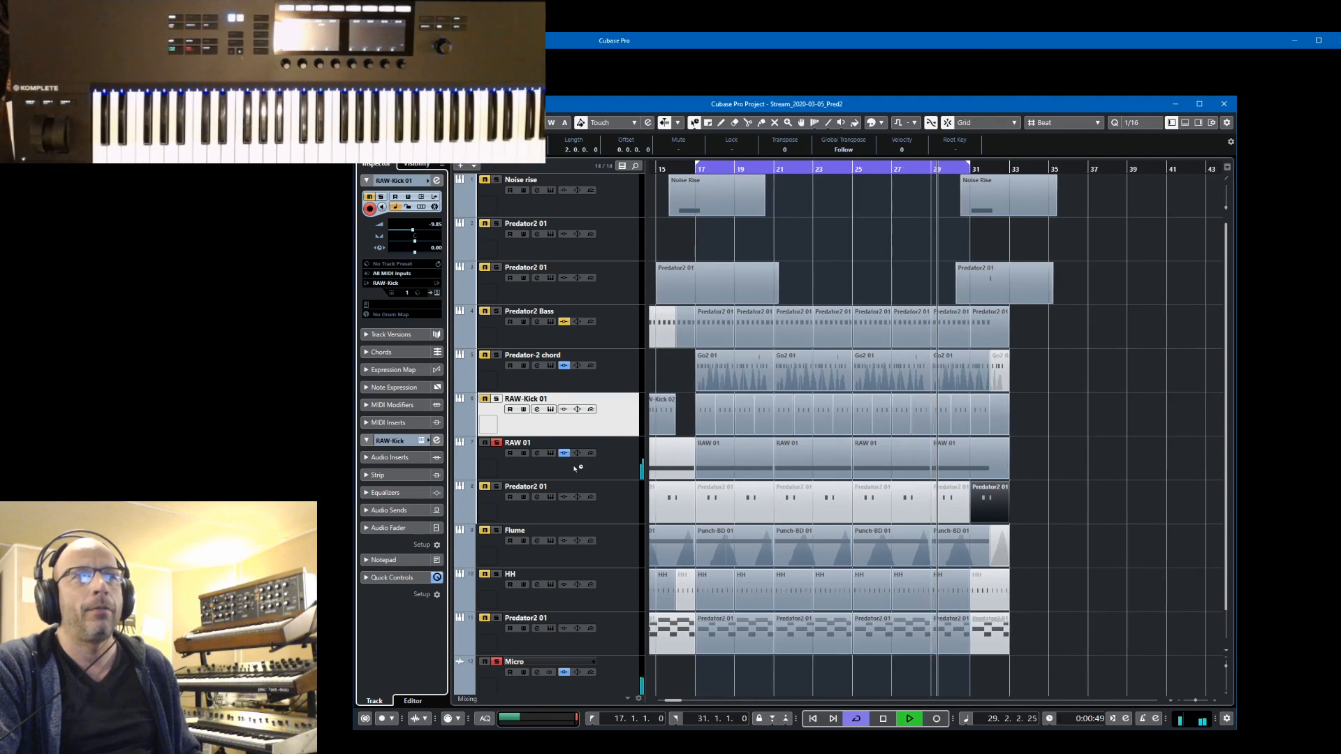
pyautogui.click(502, 465)
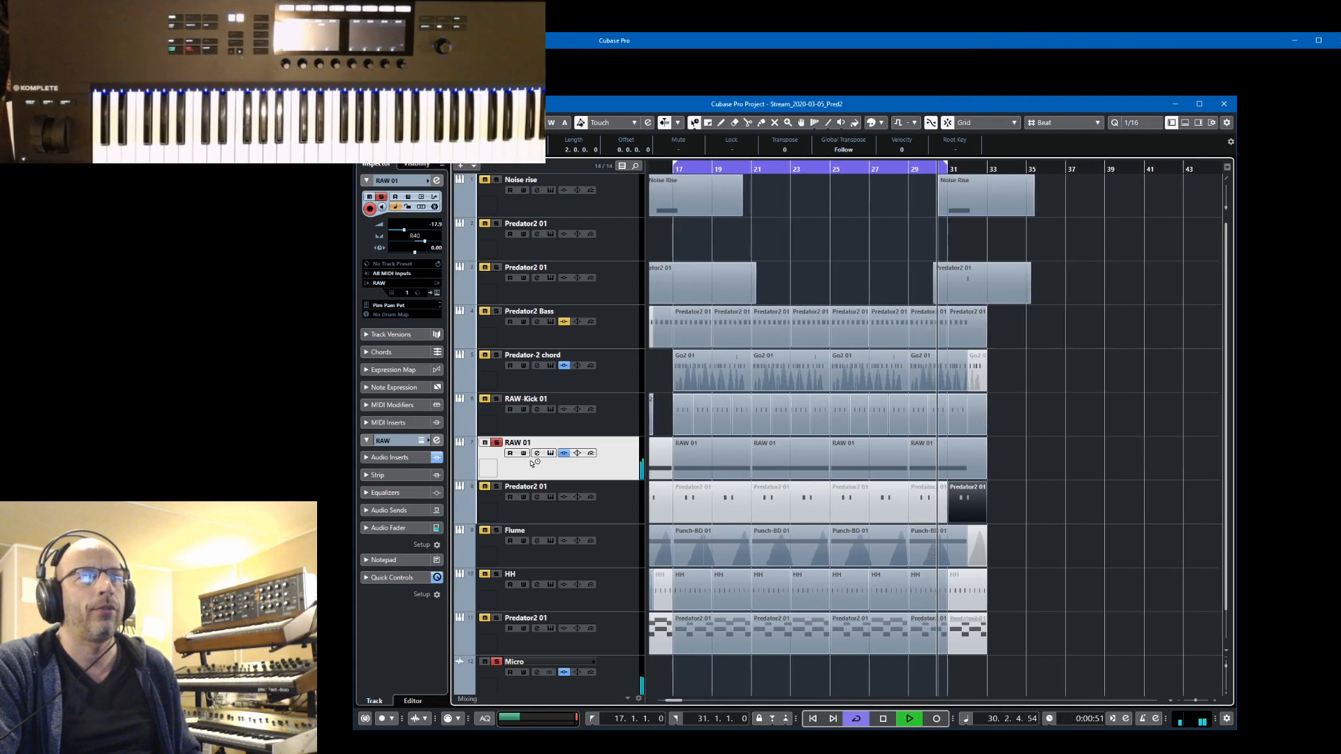
pyautogui.click(551, 453)
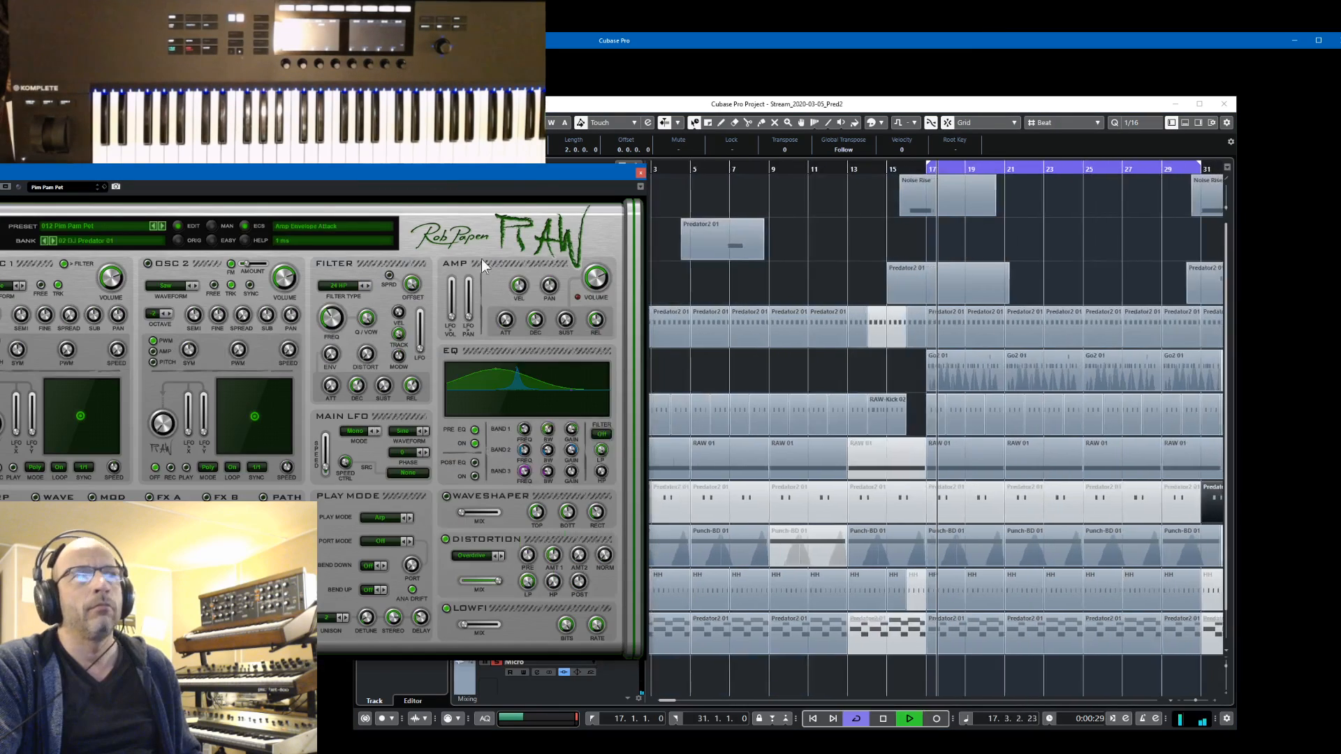
pyautogui.moveTo(518, 173); pyautogui.dragTo(1083, 141)
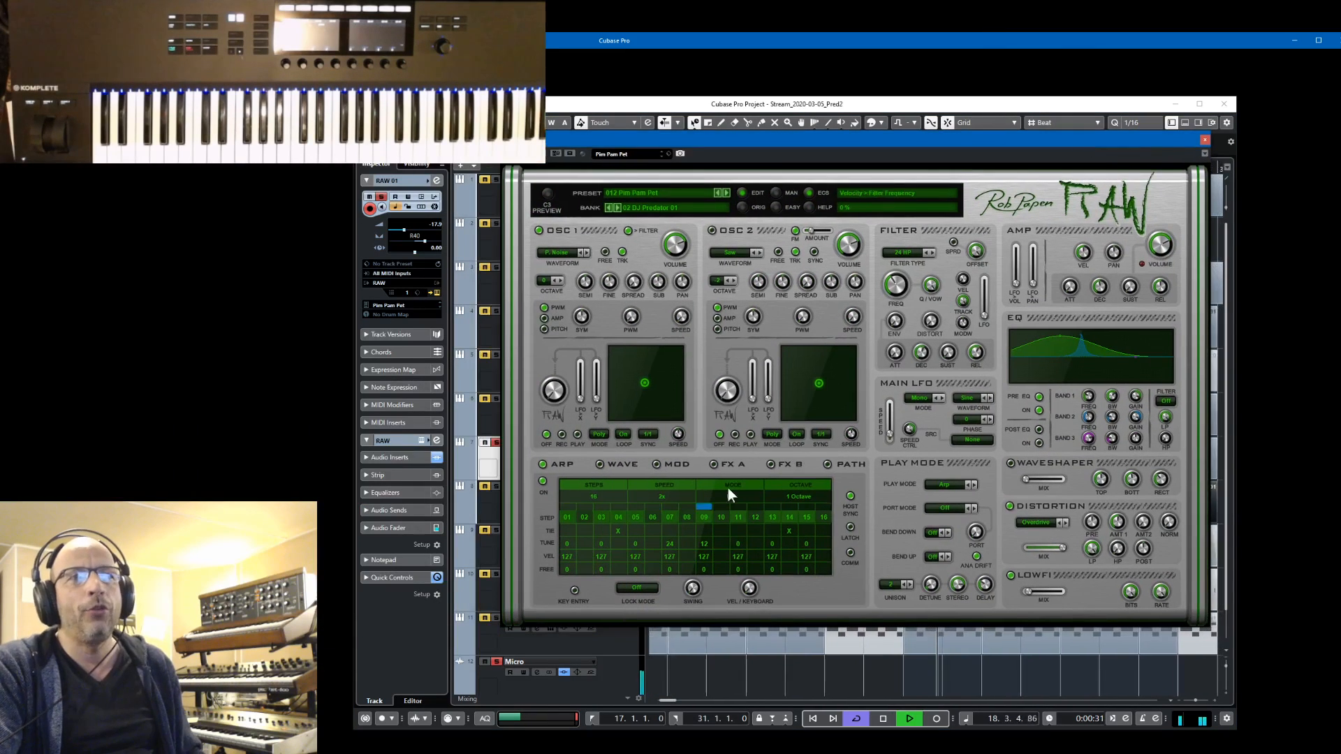
pyautogui.click(1203, 139)
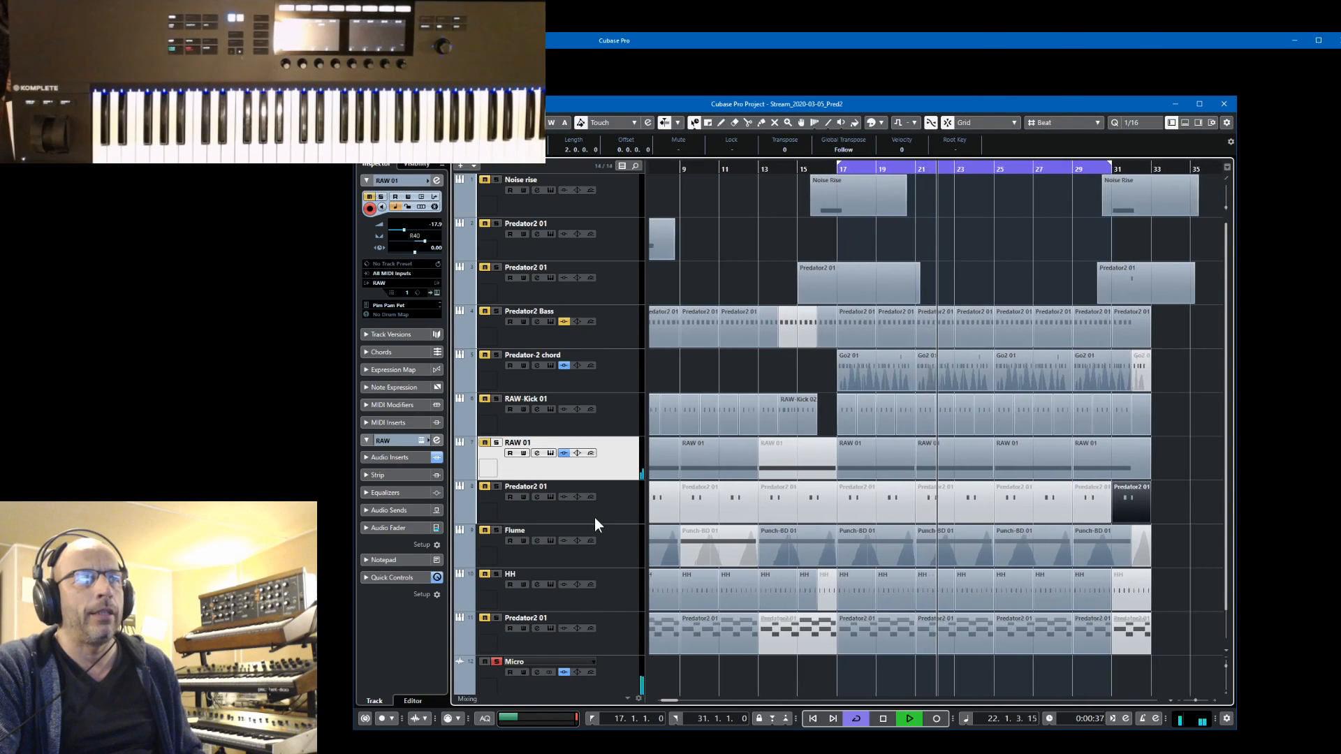
# Solo the Flume track, stop playback, view the modulation matrix of its Predator2 preset Sur Arp 1 PitchBend, and close the editor
pyautogui.click(496, 529)
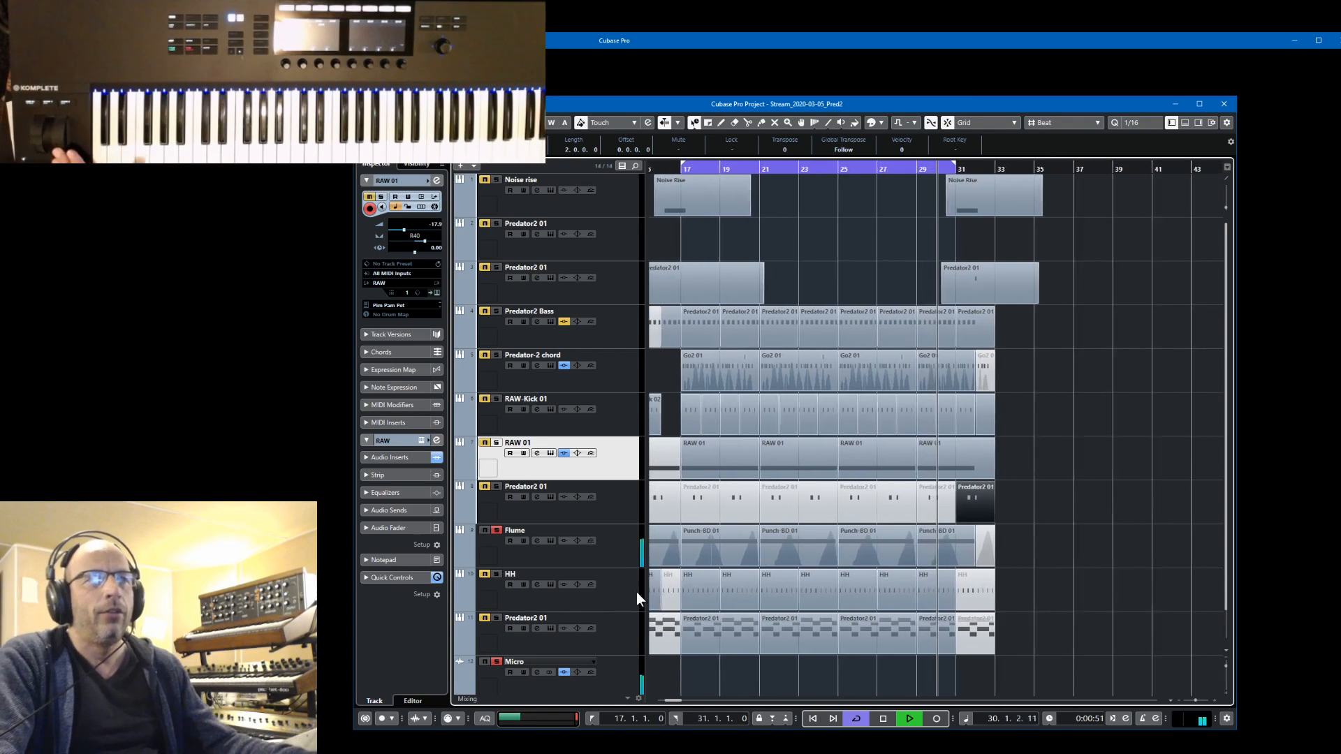
pyautogui.click(621, 562)
pyautogui.press('space')
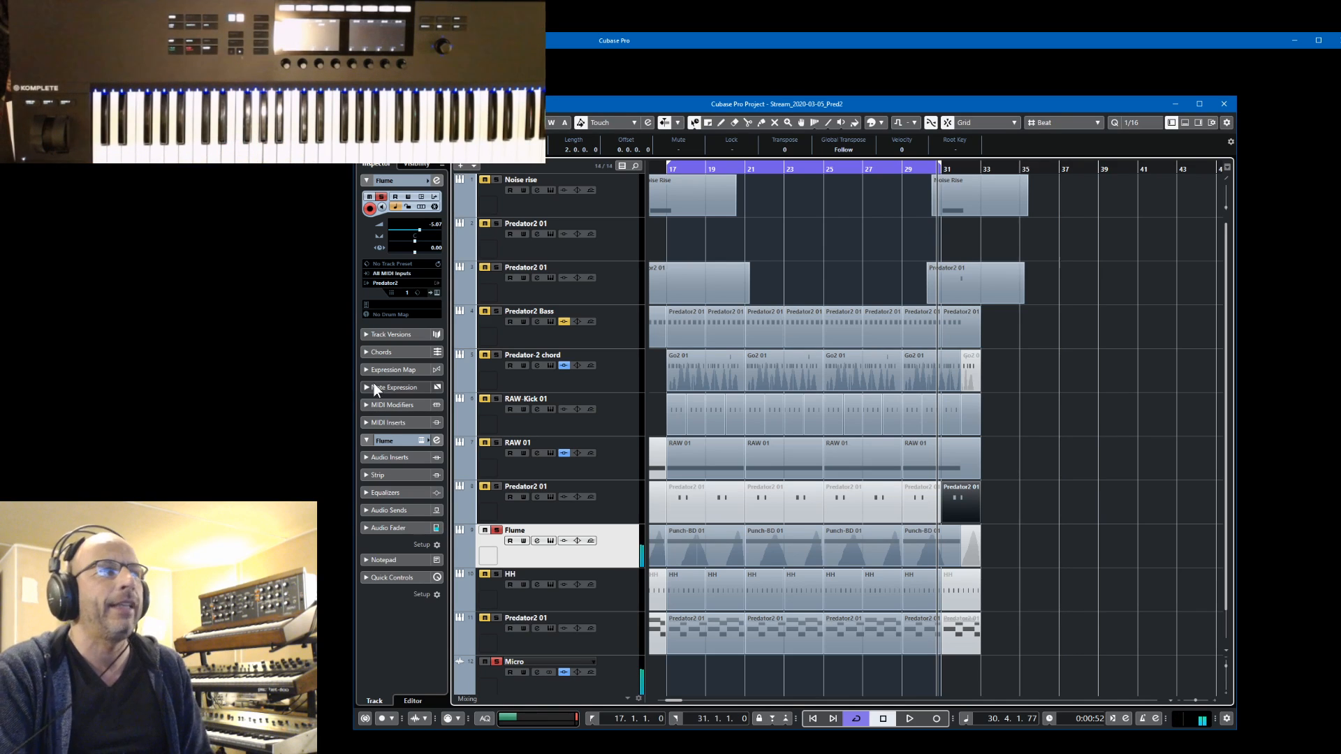
pyautogui.click(438, 292)
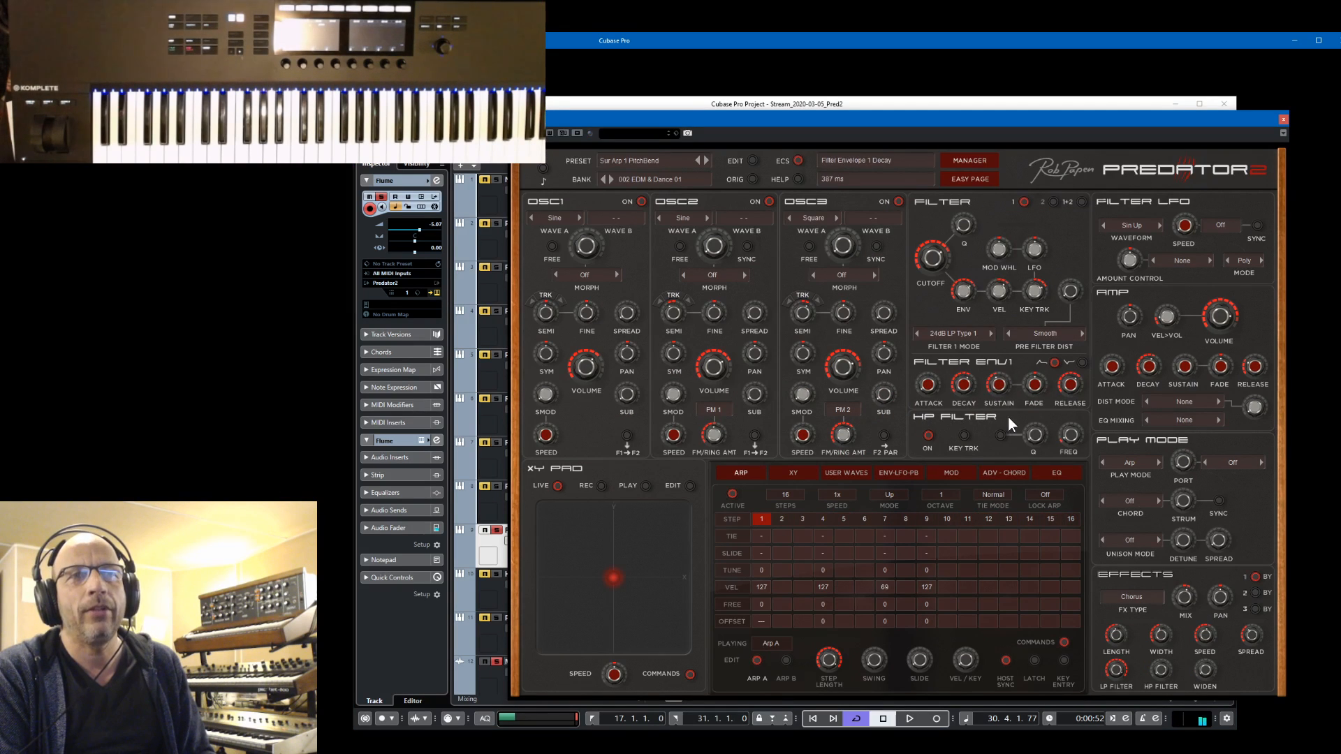
pyautogui.click(951, 473)
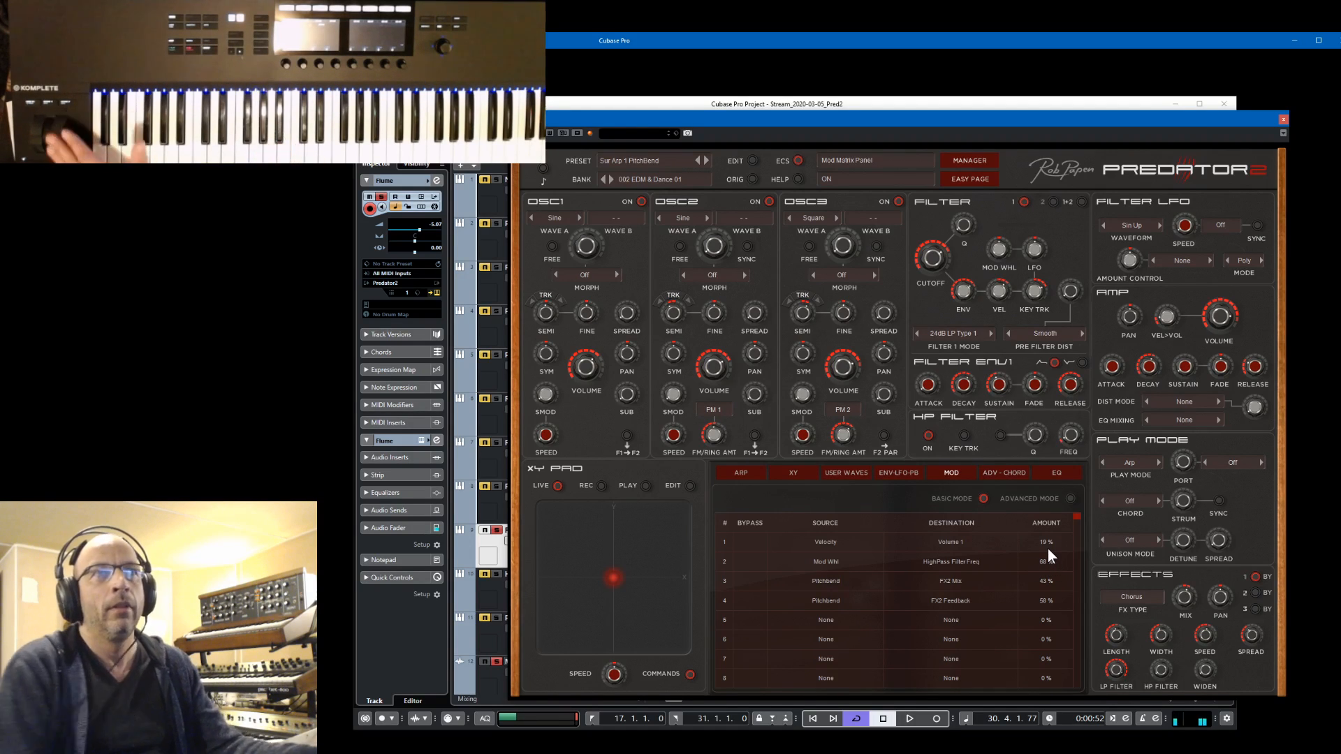
pyautogui.click(1282, 119)
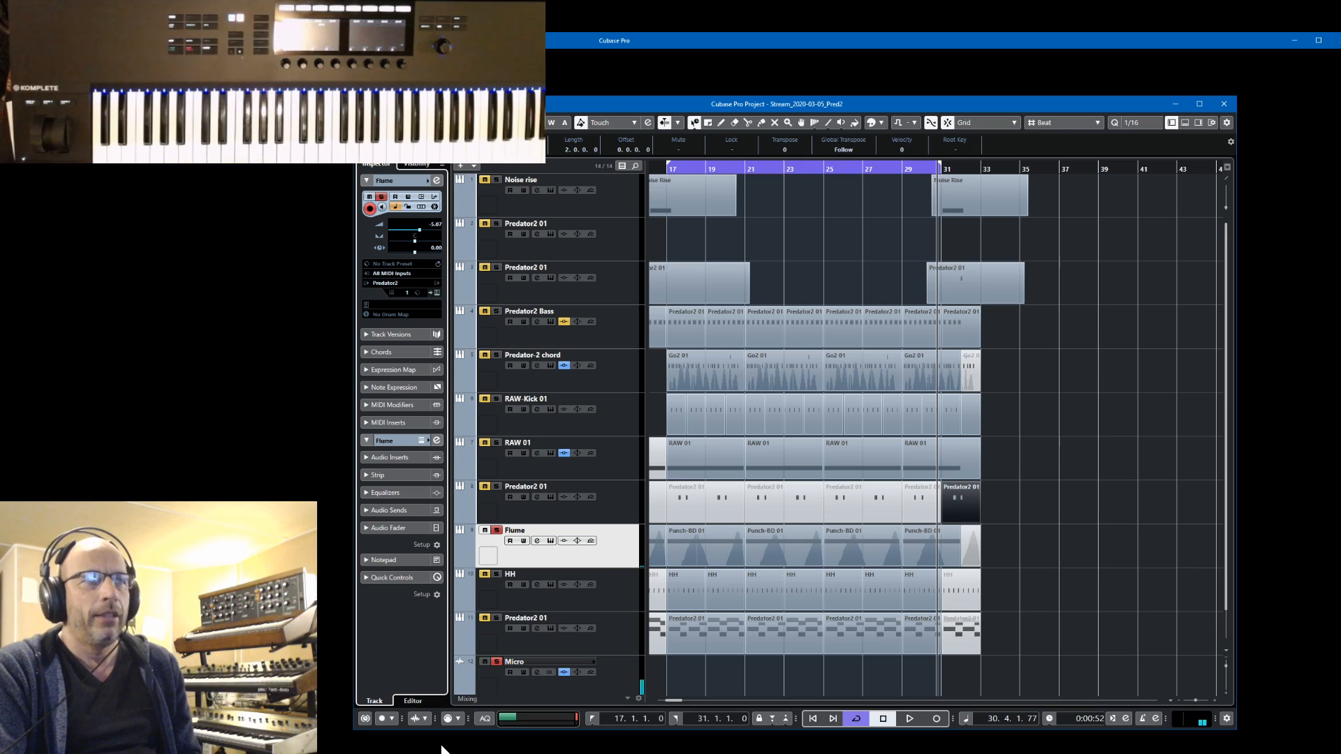
# Clear the solos on Flume and Micro and play the full mix
pyautogui.click(495, 531)
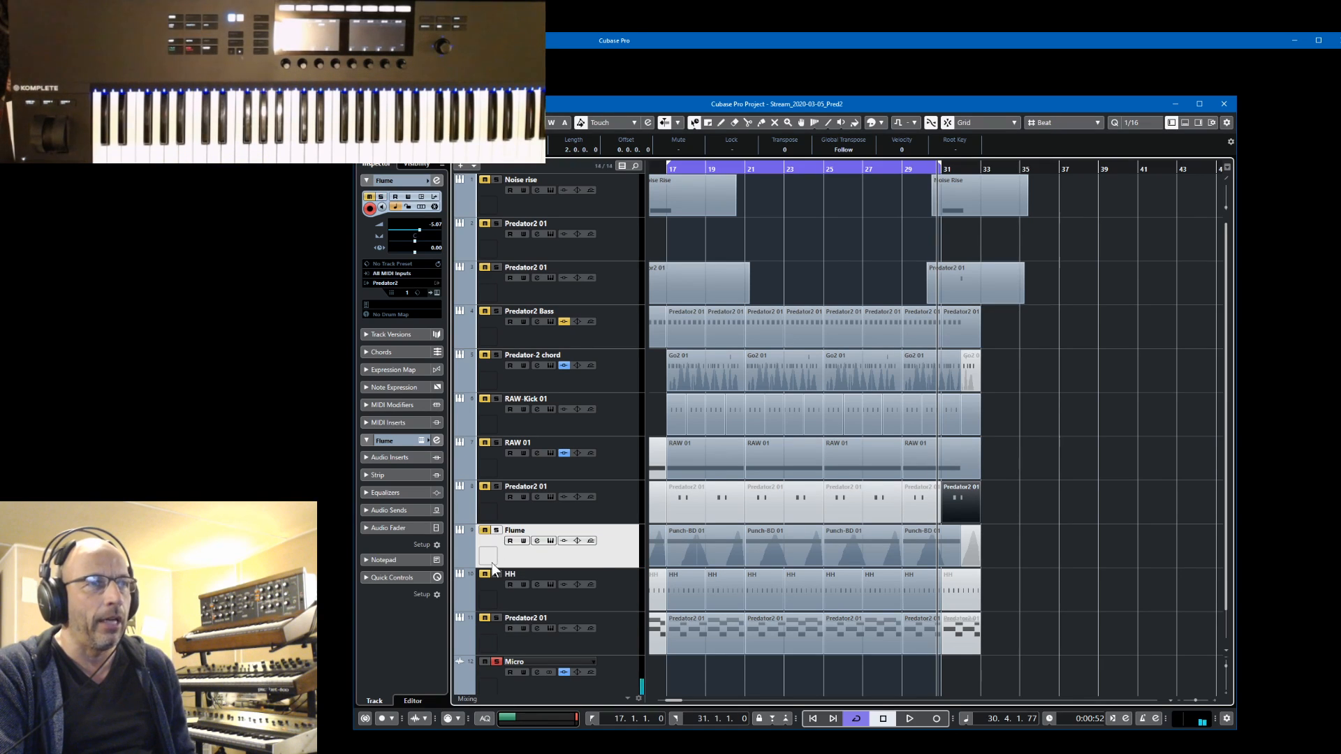
pyautogui.click(496, 661)
pyautogui.press('space')
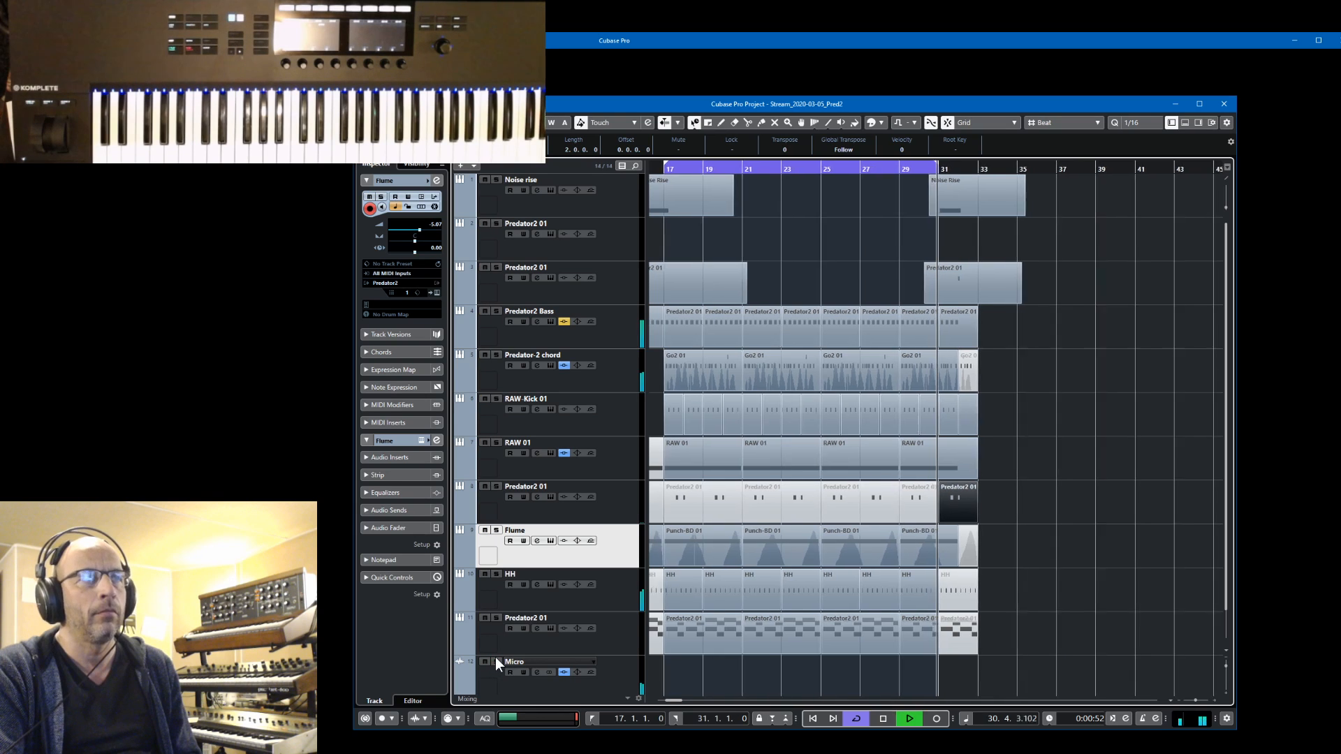
pyautogui.click(497, 531)
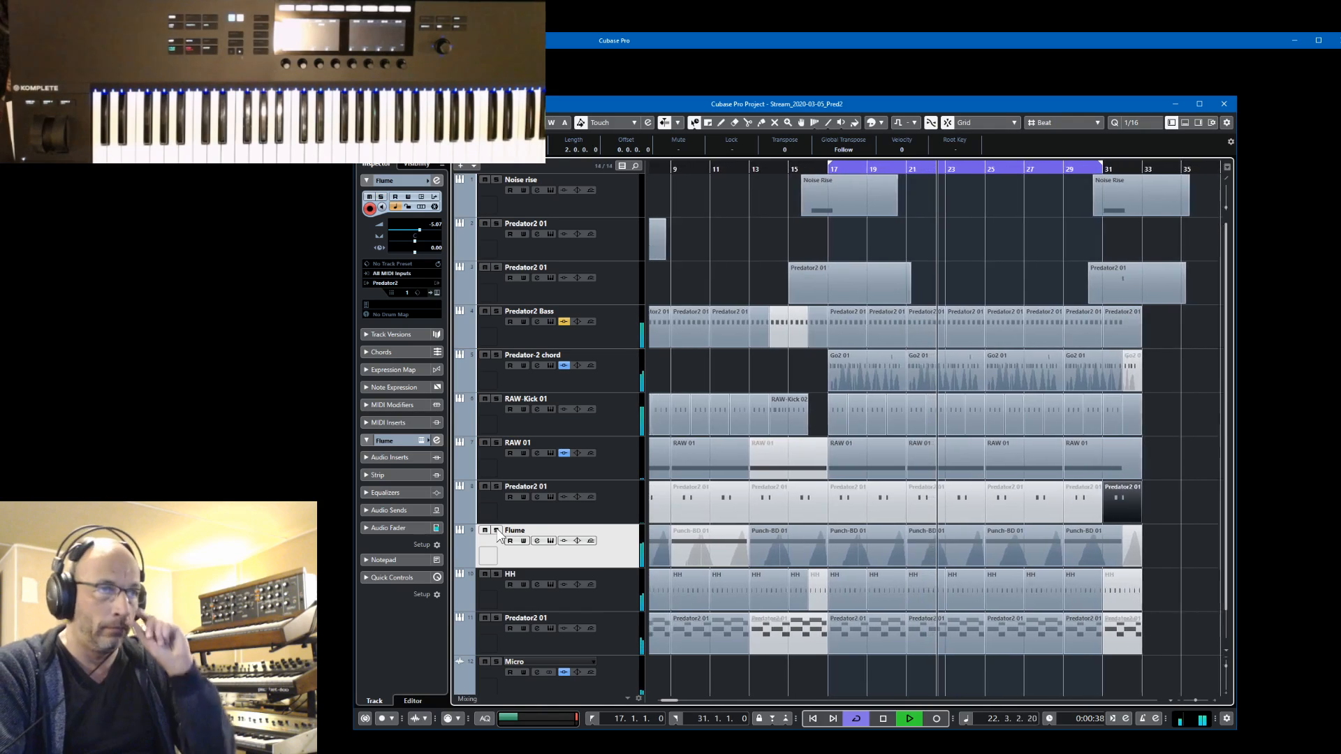
# Solo the Predator2 01 track below HH, leaving its automation read and write switched off
pyautogui.click(497, 618)
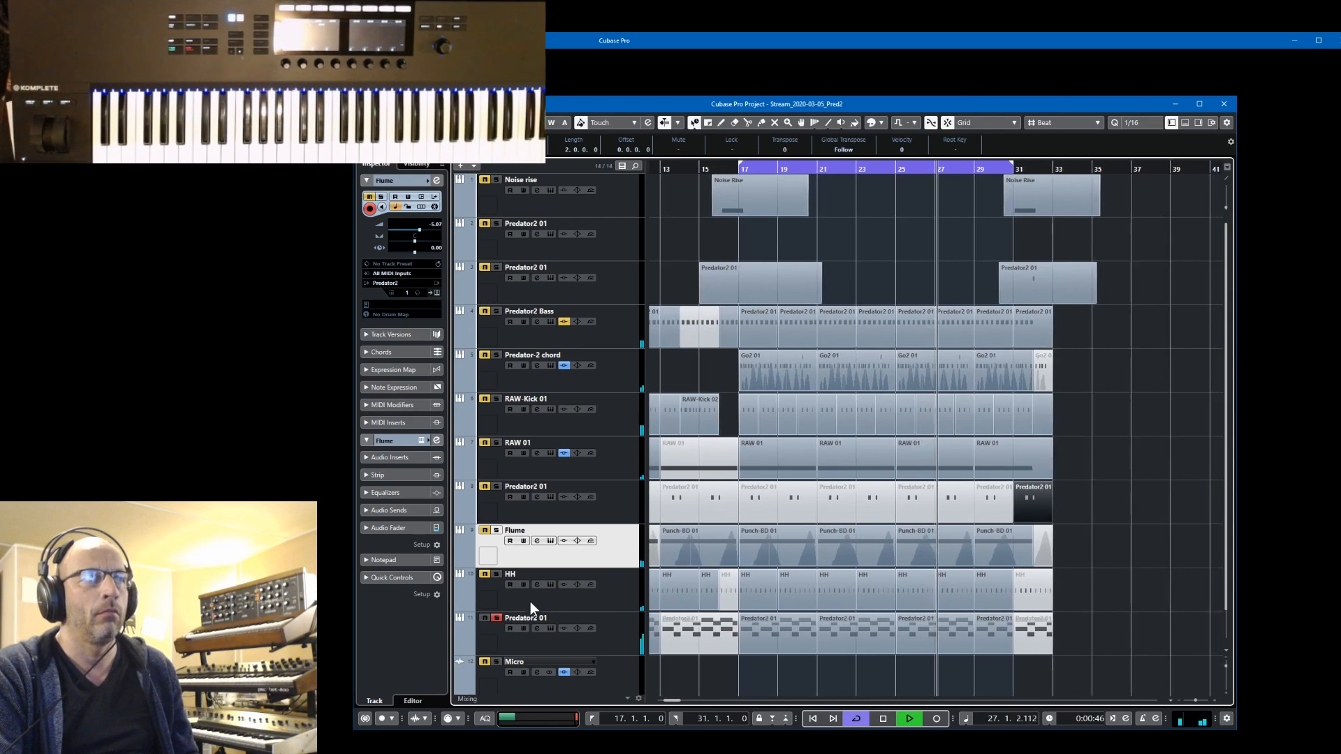
pyautogui.click(523, 628)
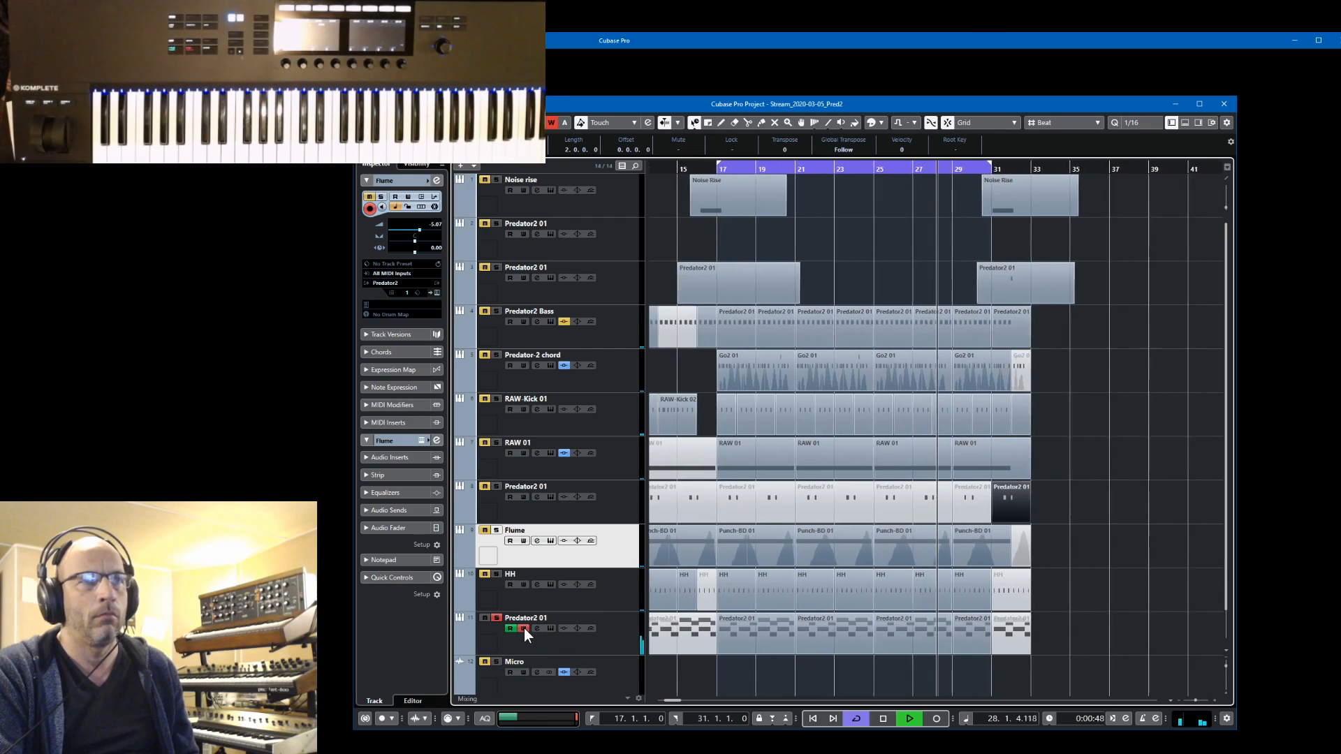
pyautogui.click(510, 629)
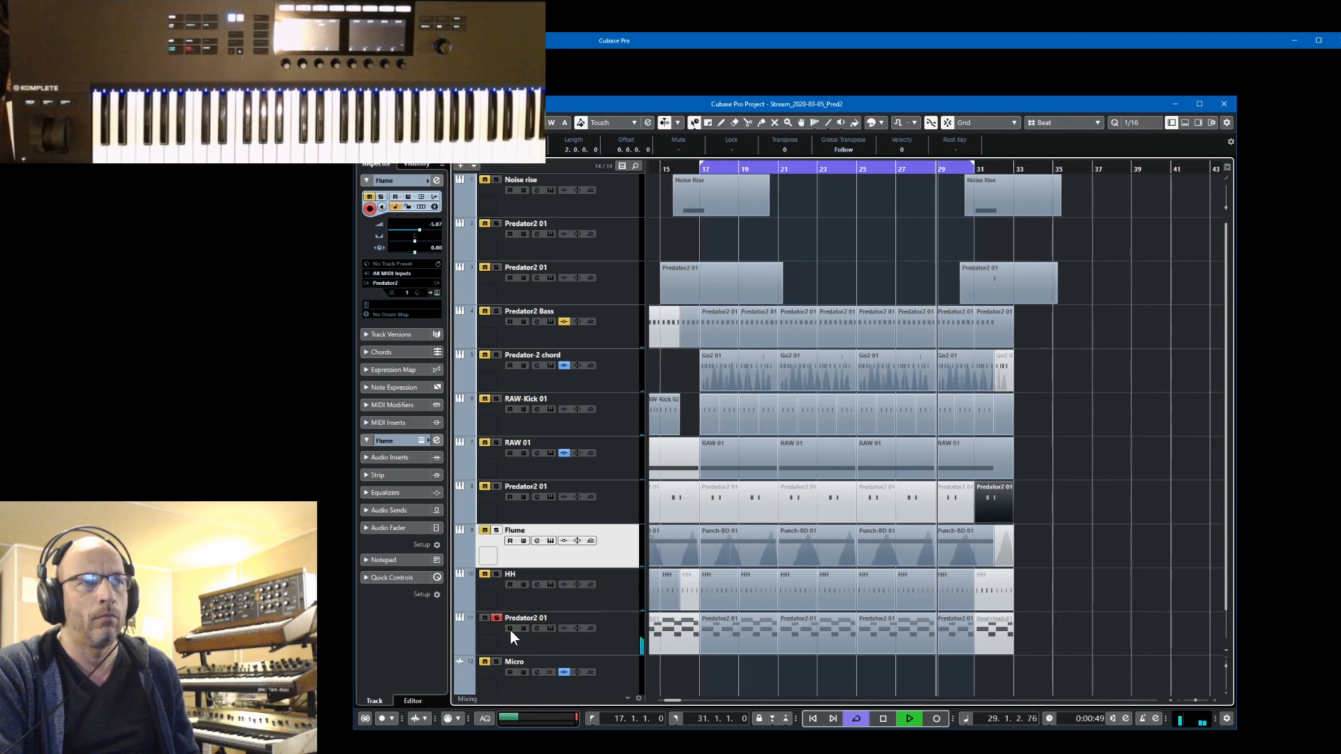
# Open that track's Flumy SidePad 09 preset, solo Micro, stop playback, view the XY modulation page, and close the editor
pyautogui.click(551, 627)
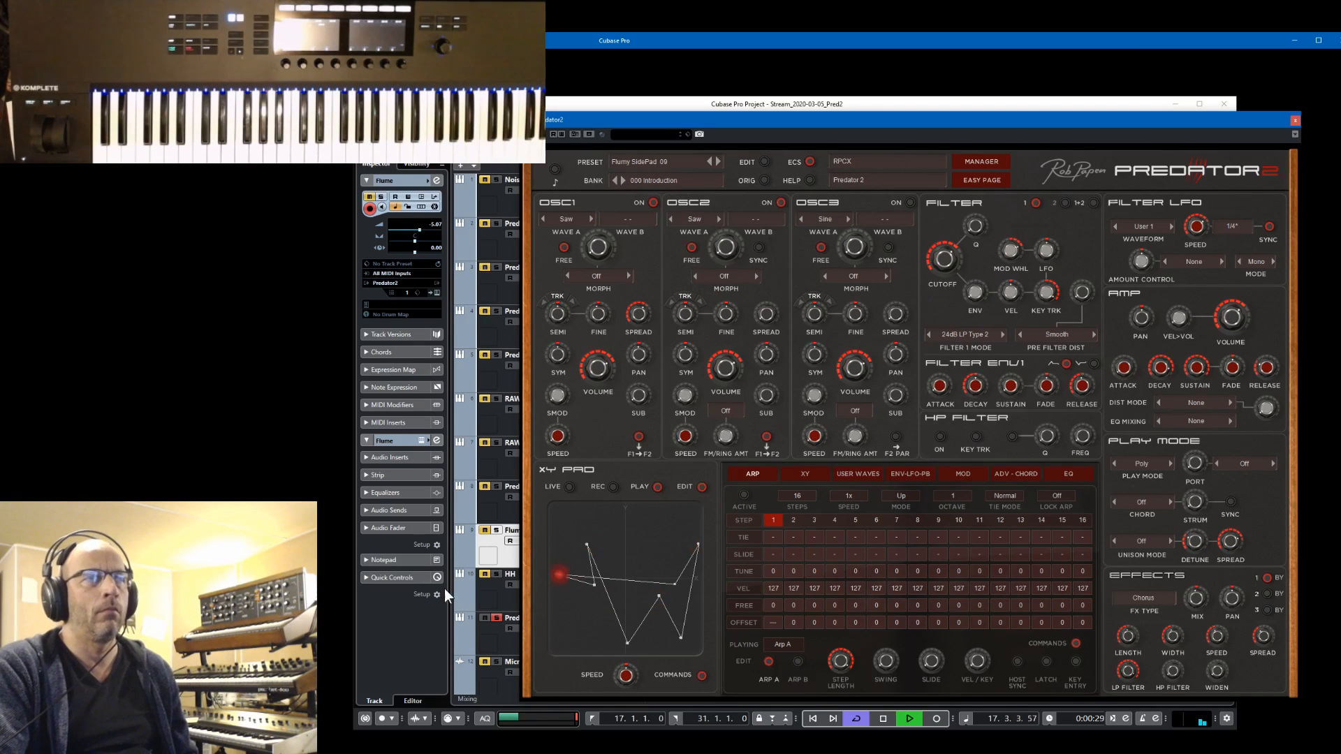
pyautogui.click(493, 661)
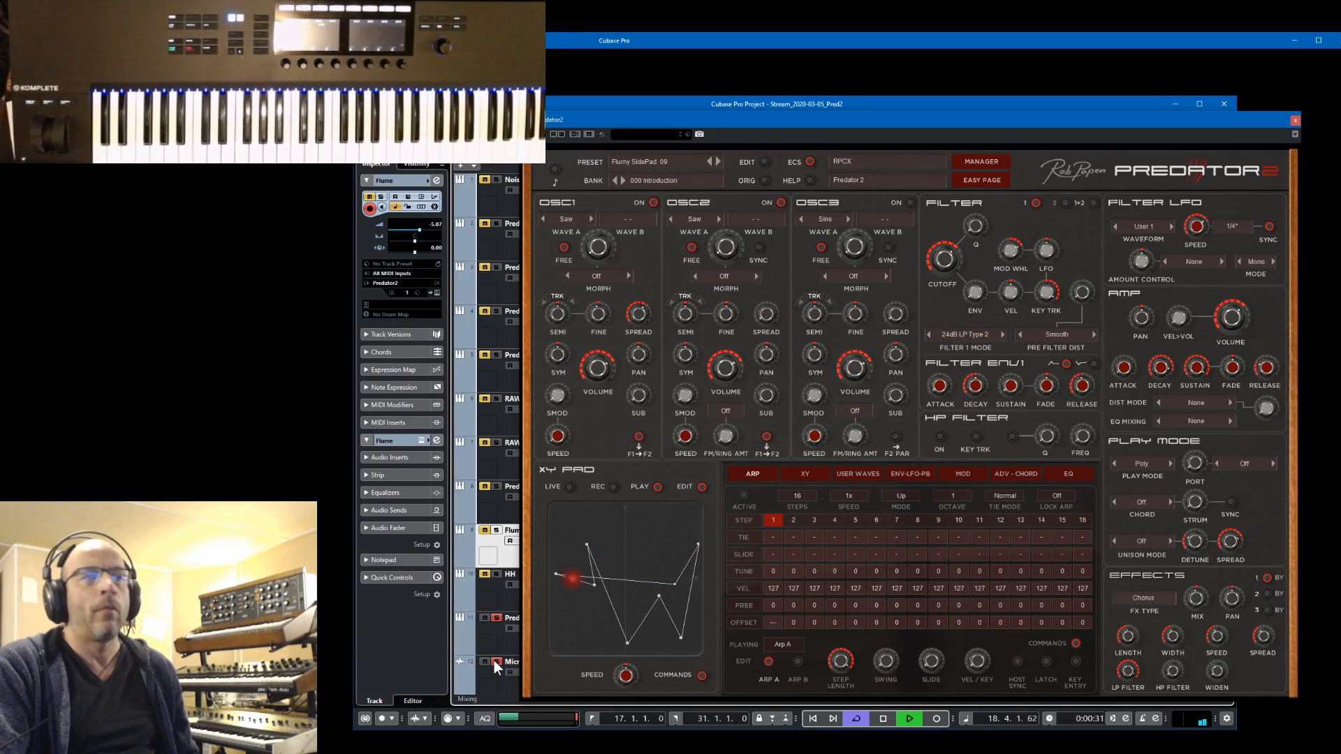
pyautogui.press('space')
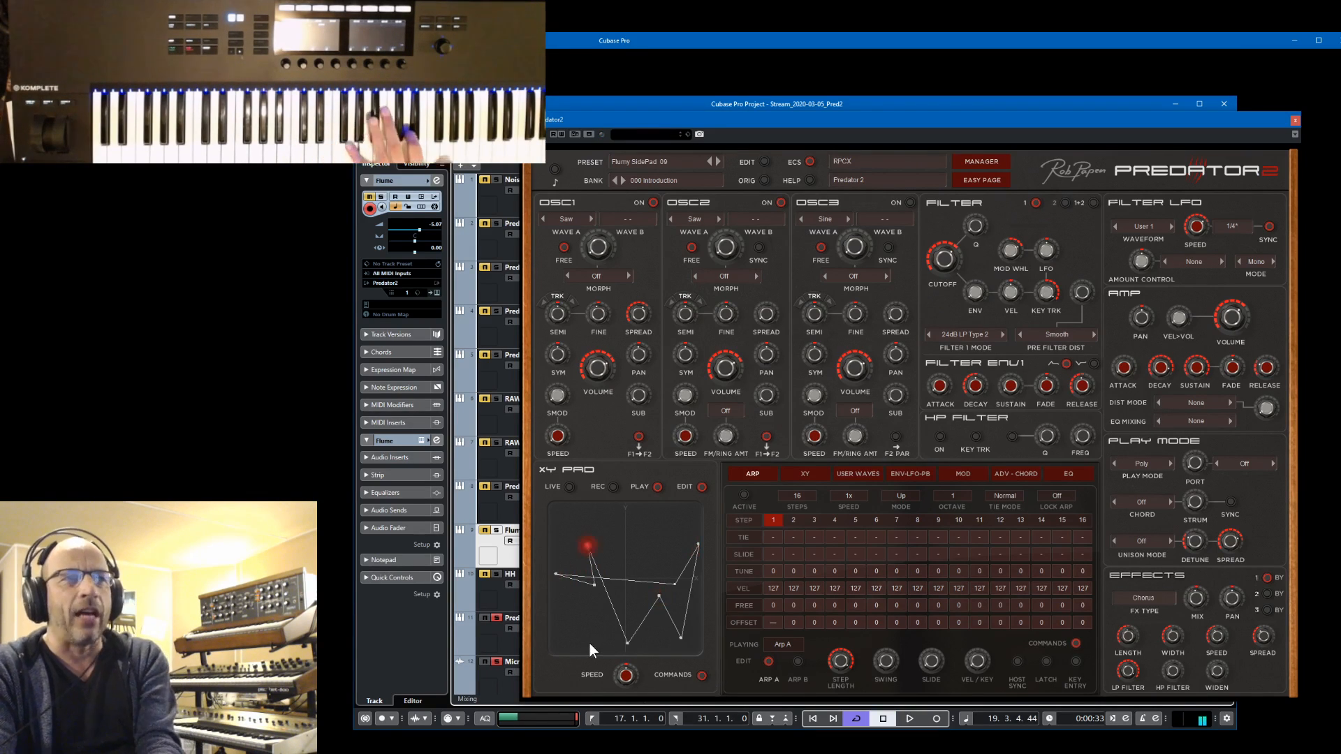
pyautogui.click(807, 475)
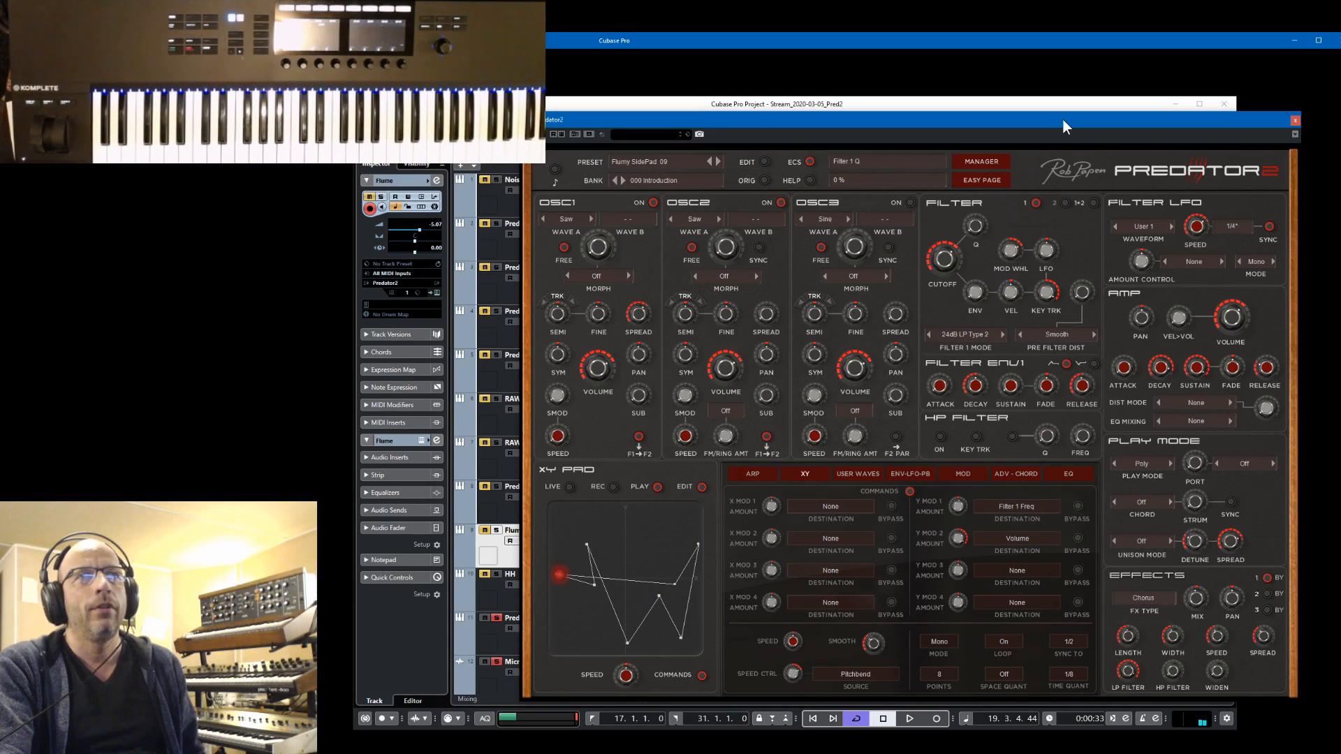
pyautogui.click(1295, 123)
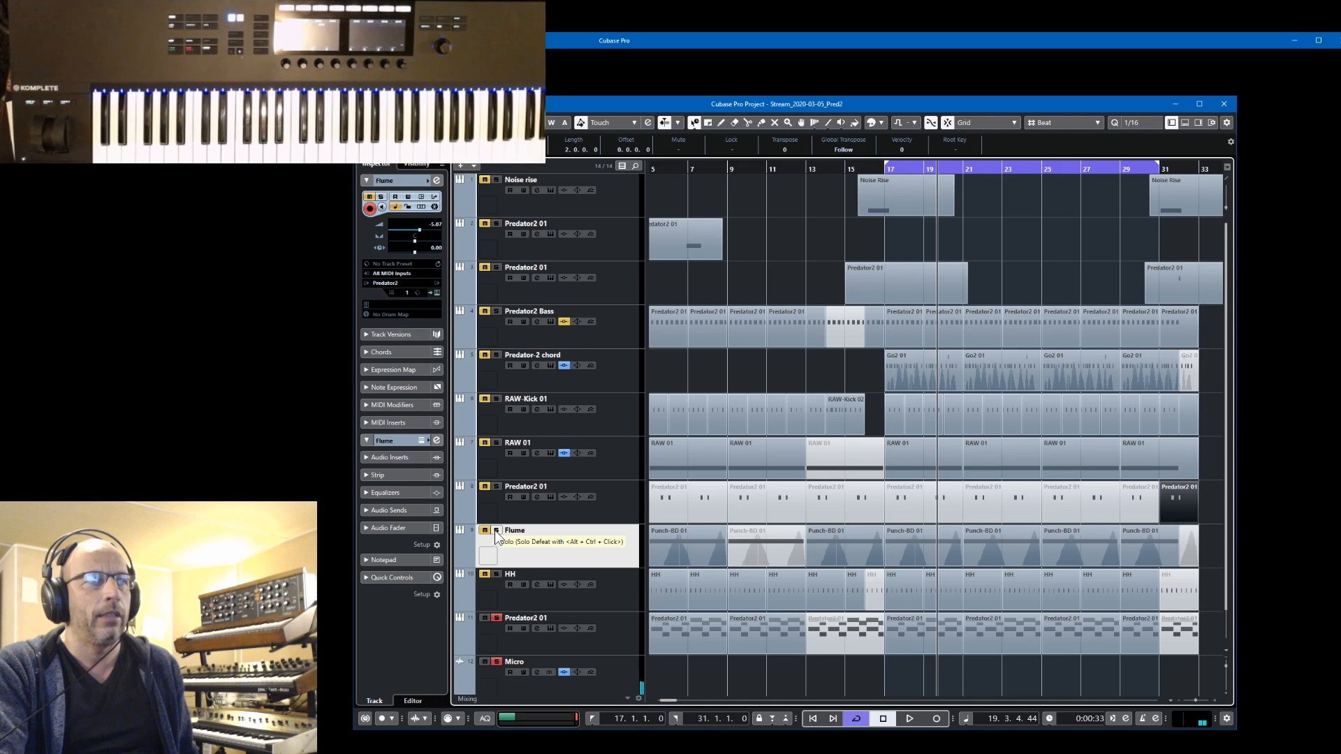
# Resume playback and add RAW-Kick 01, Predator2 Bass and HH to the soloed tracks
pyautogui.press('space')
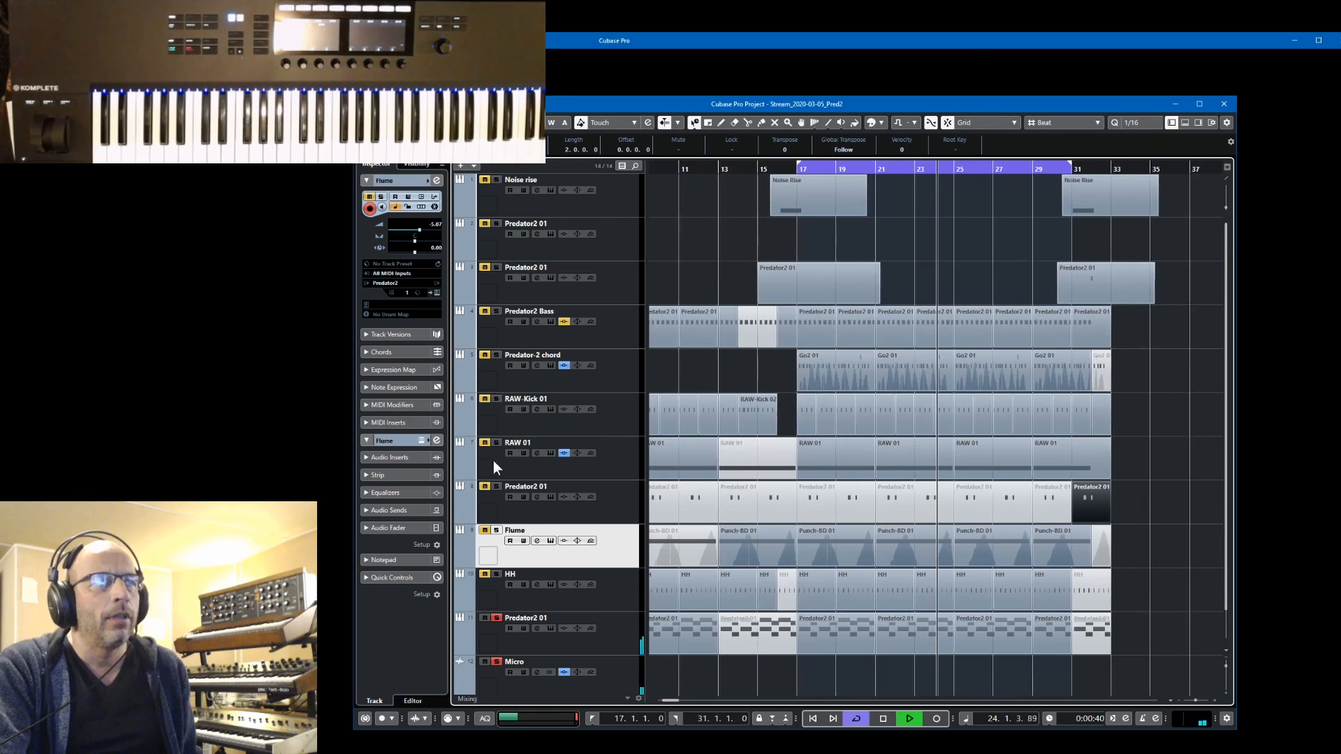
pyautogui.click(497, 398)
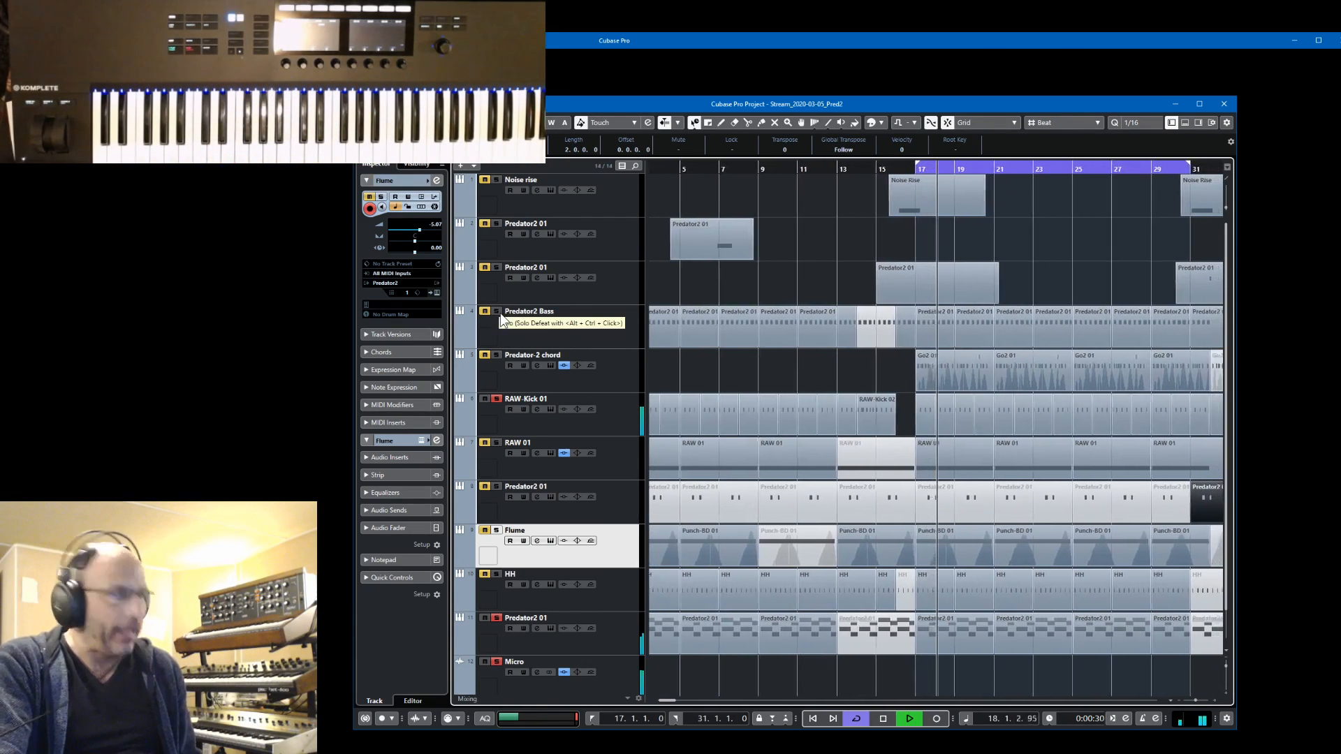
pyautogui.click(498, 312)
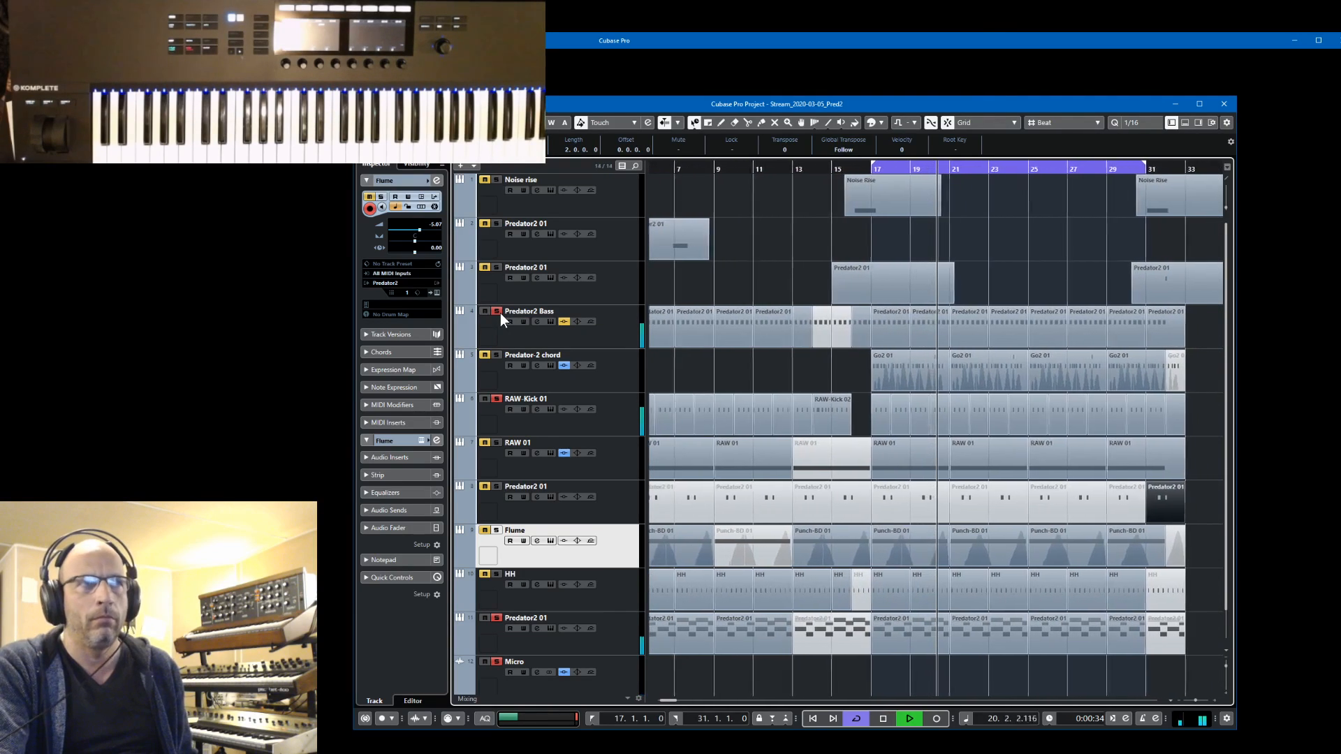
pyautogui.click(497, 574)
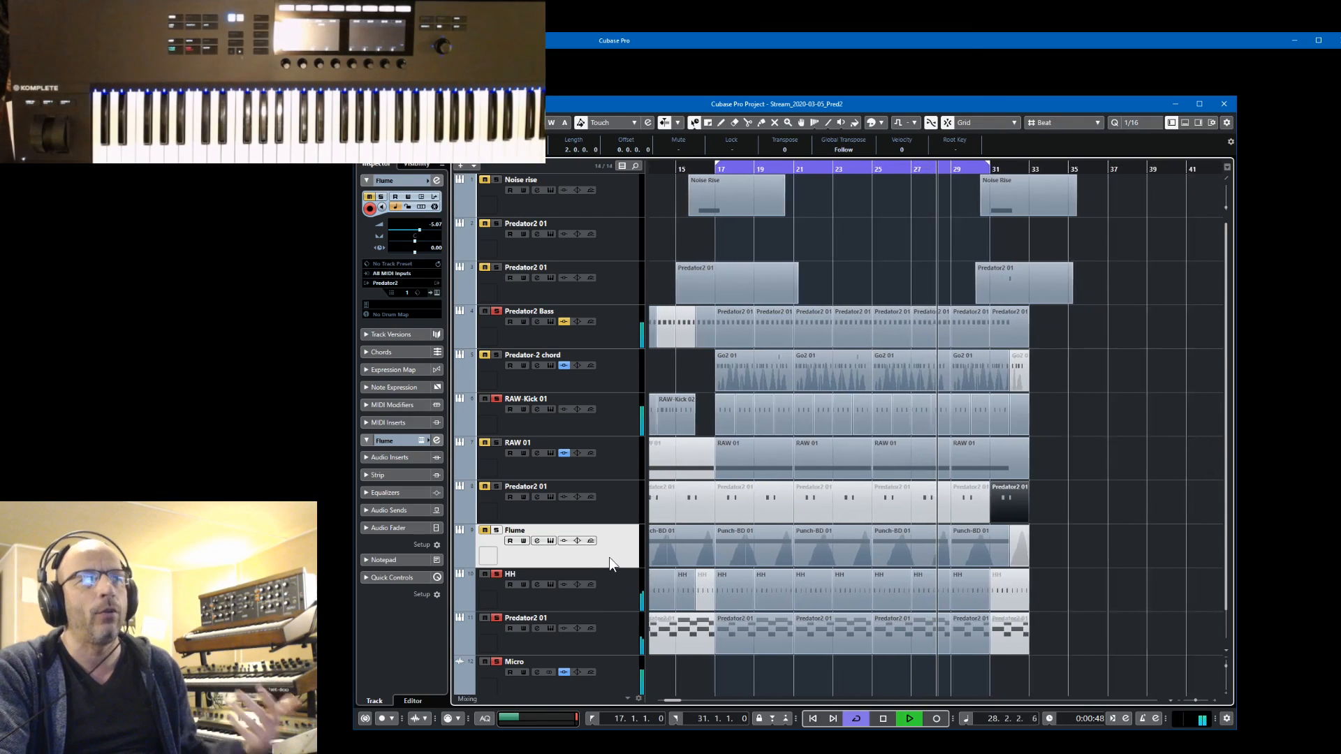
# Open the instrument editor of the Predator2 01 track below HH and reshape its XY pad path by moving an upper and a lower point
pyautogui.click(550, 541)
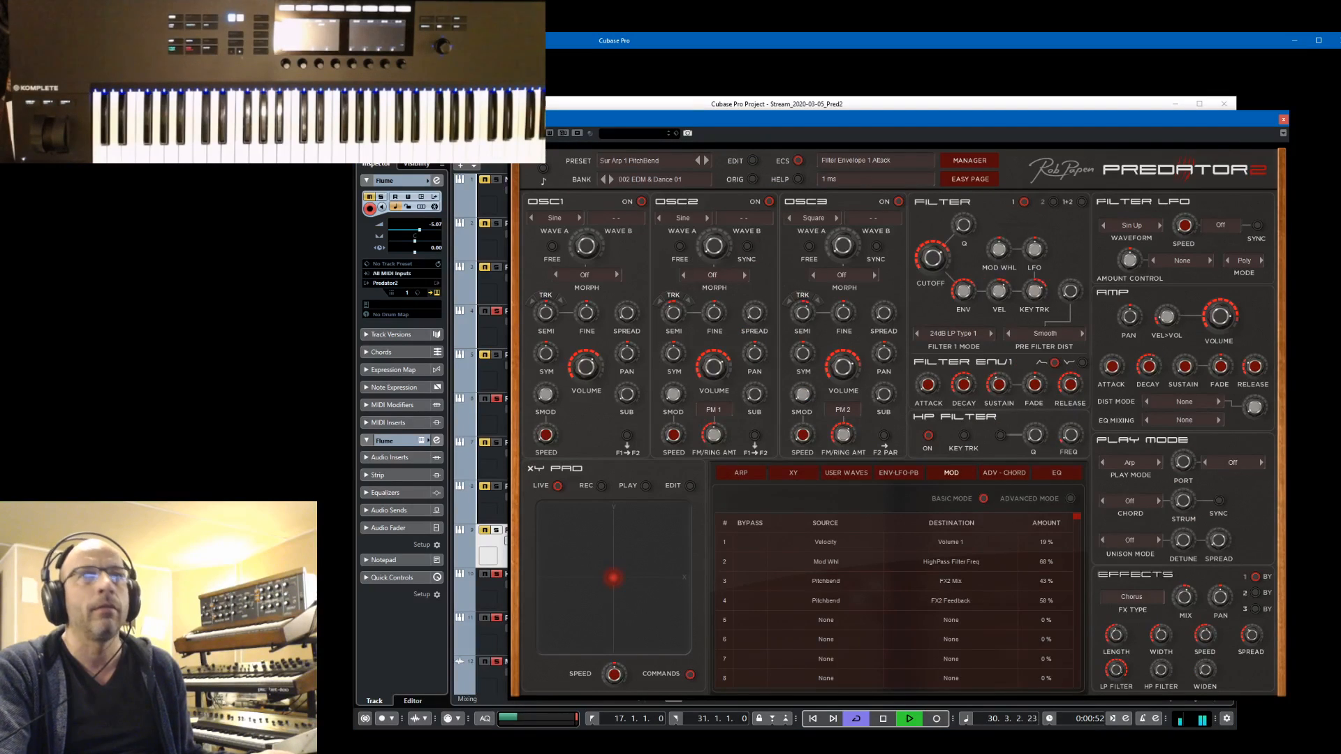
pyautogui.click(1283, 119)
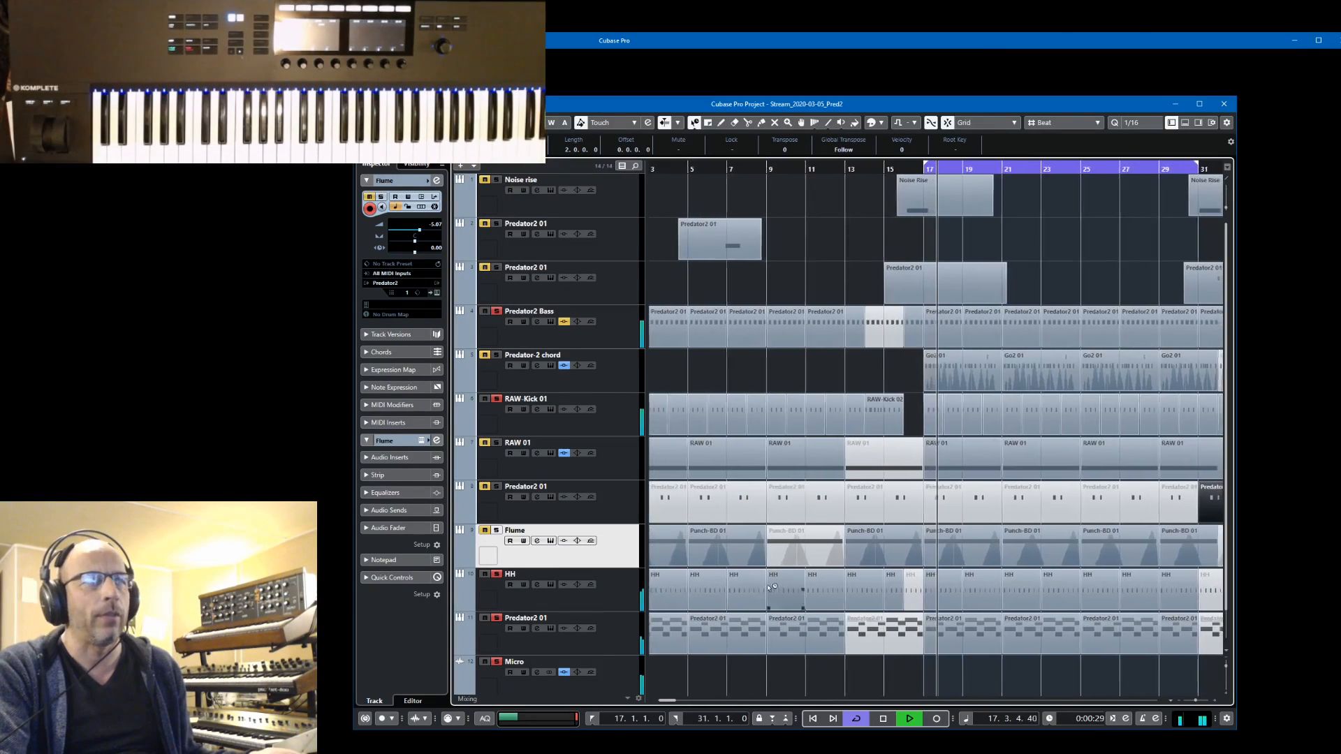
pyautogui.click(618, 631)
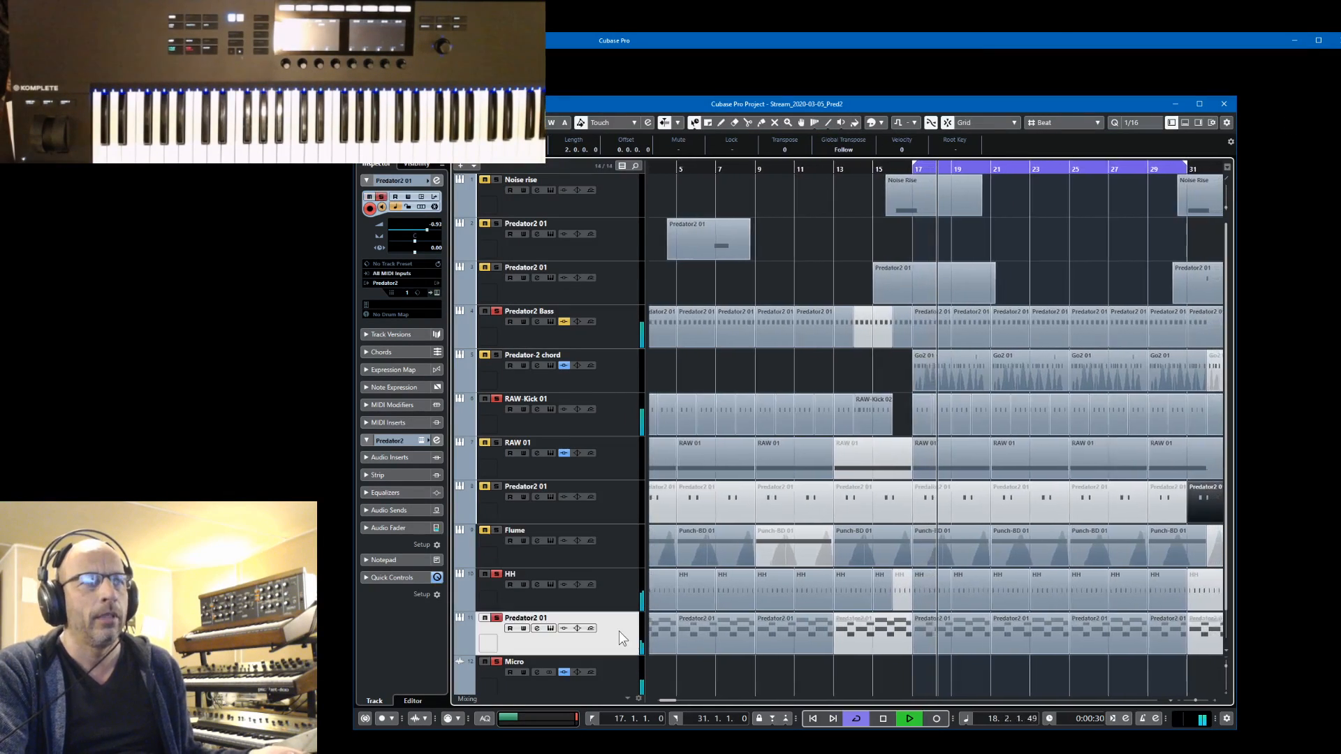
pyautogui.click(551, 629)
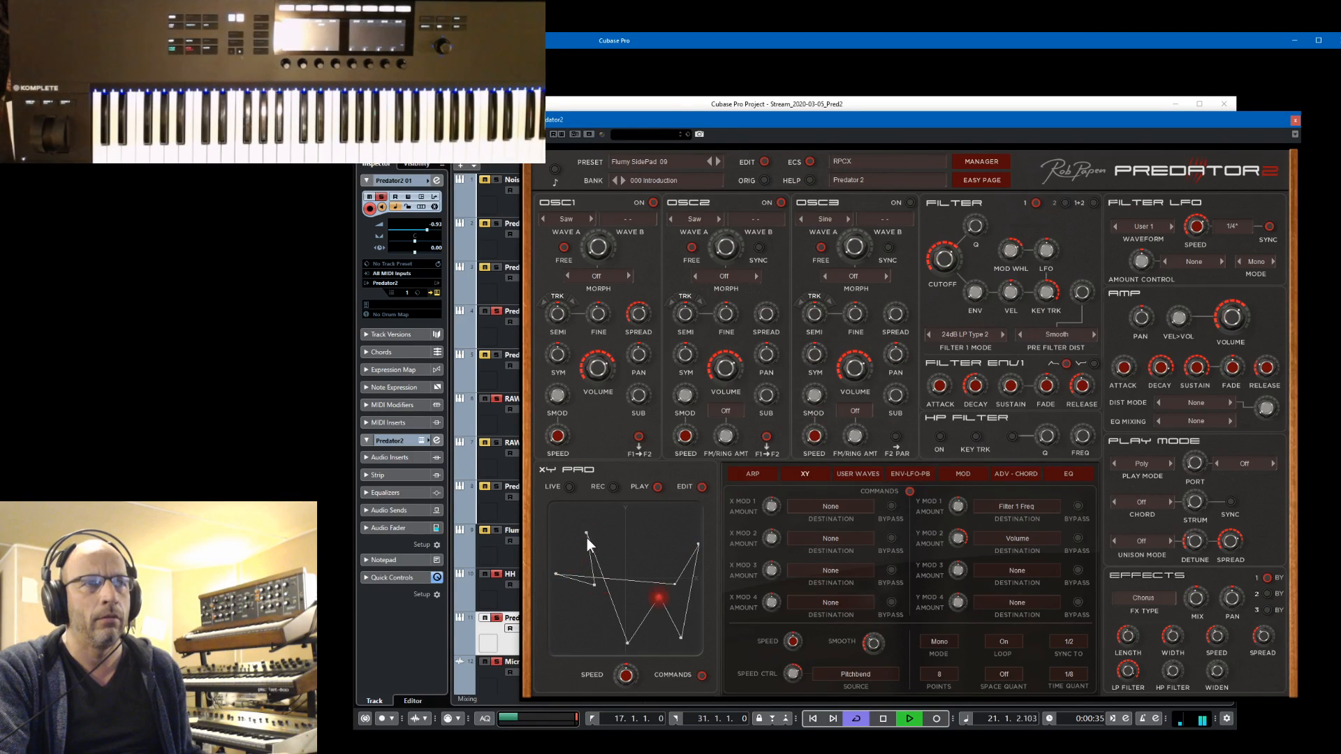
pyautogui.moveTo(587, 538); pyautogui.dragTo(629, 539)
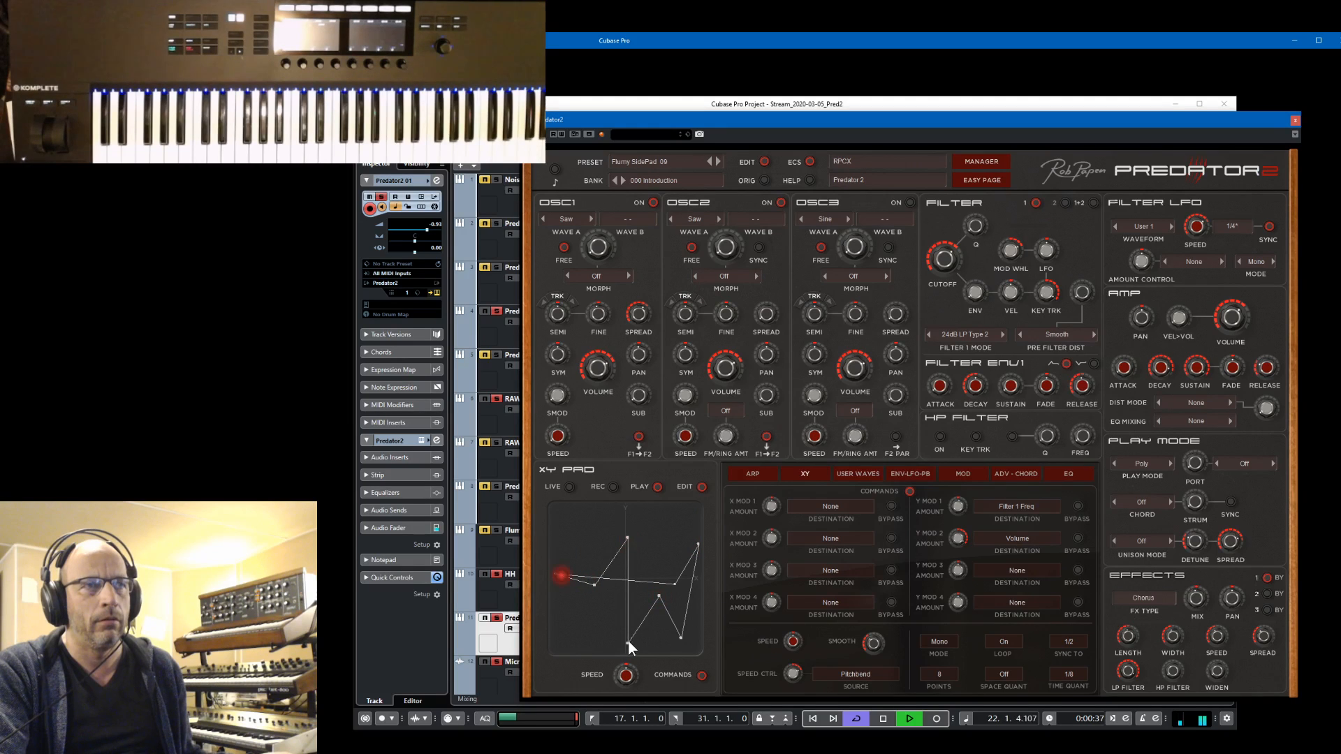
pyautogui.moveTo(628, 641); pyautogui.dragTo(623, 642)
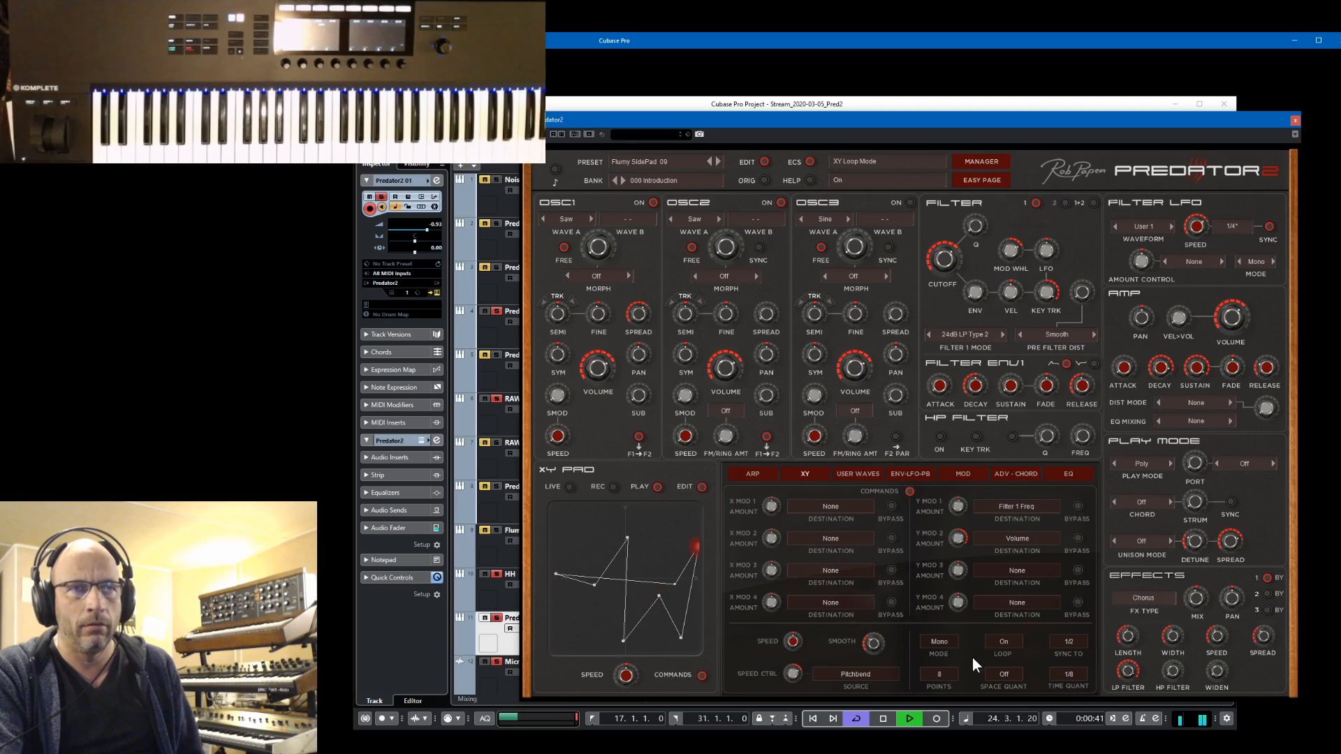
# Audition the pad with the XY play mode on Poly, stop playback, and set the mode to Free
pyautogui.press('space')
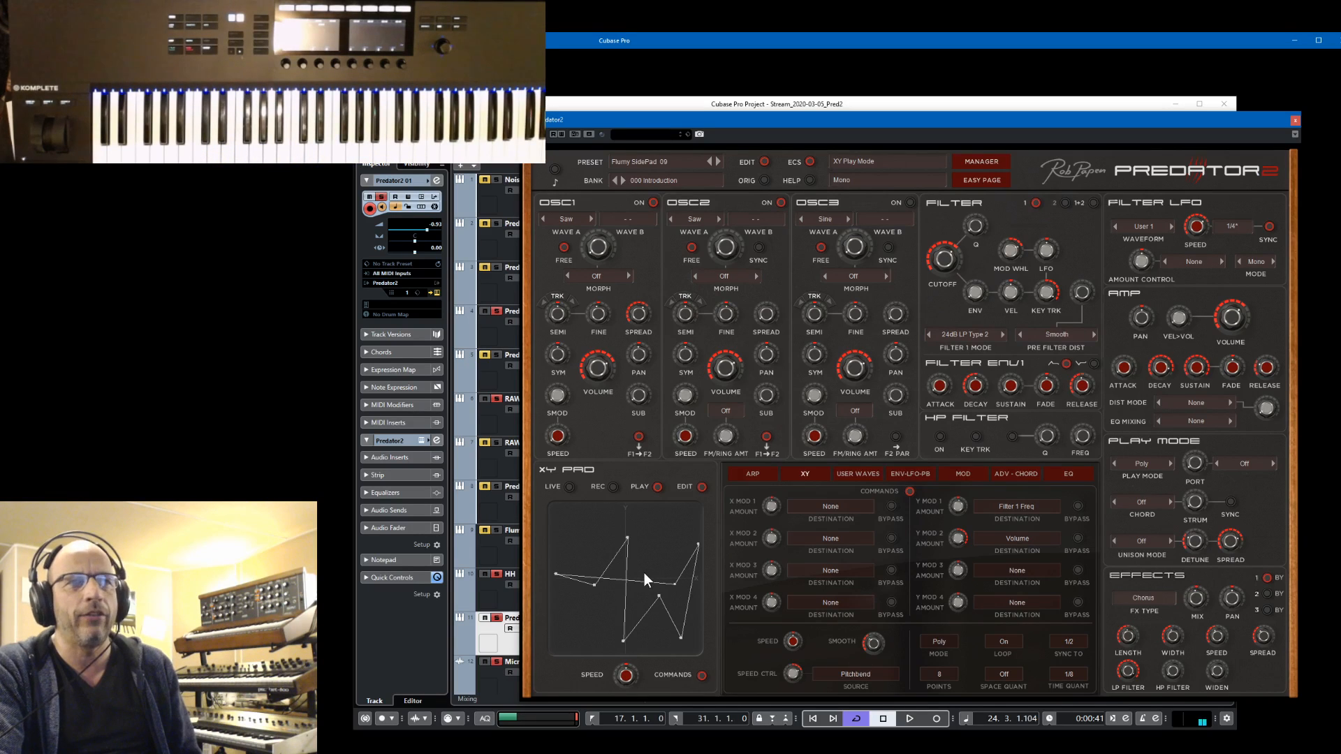
pyautogui.press('space')
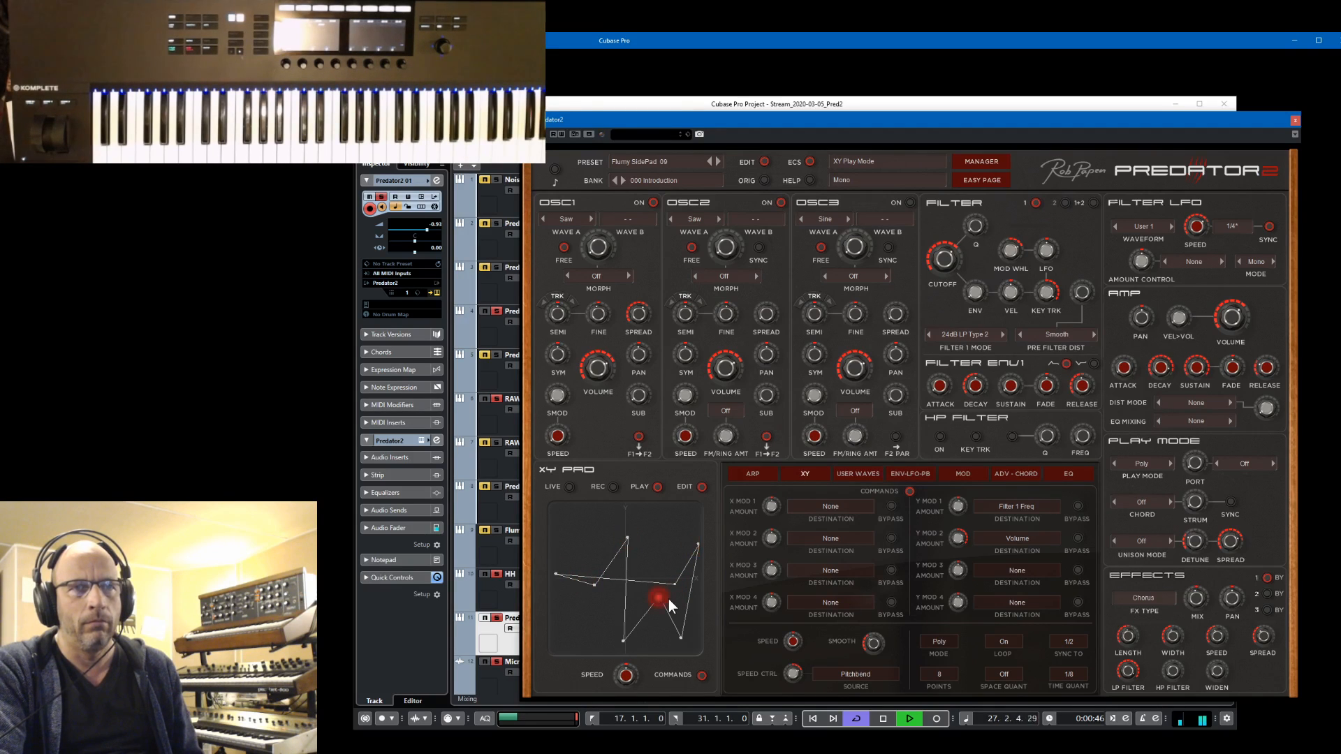
pyautogui.press('space')
pyautogui.click(938, 642)
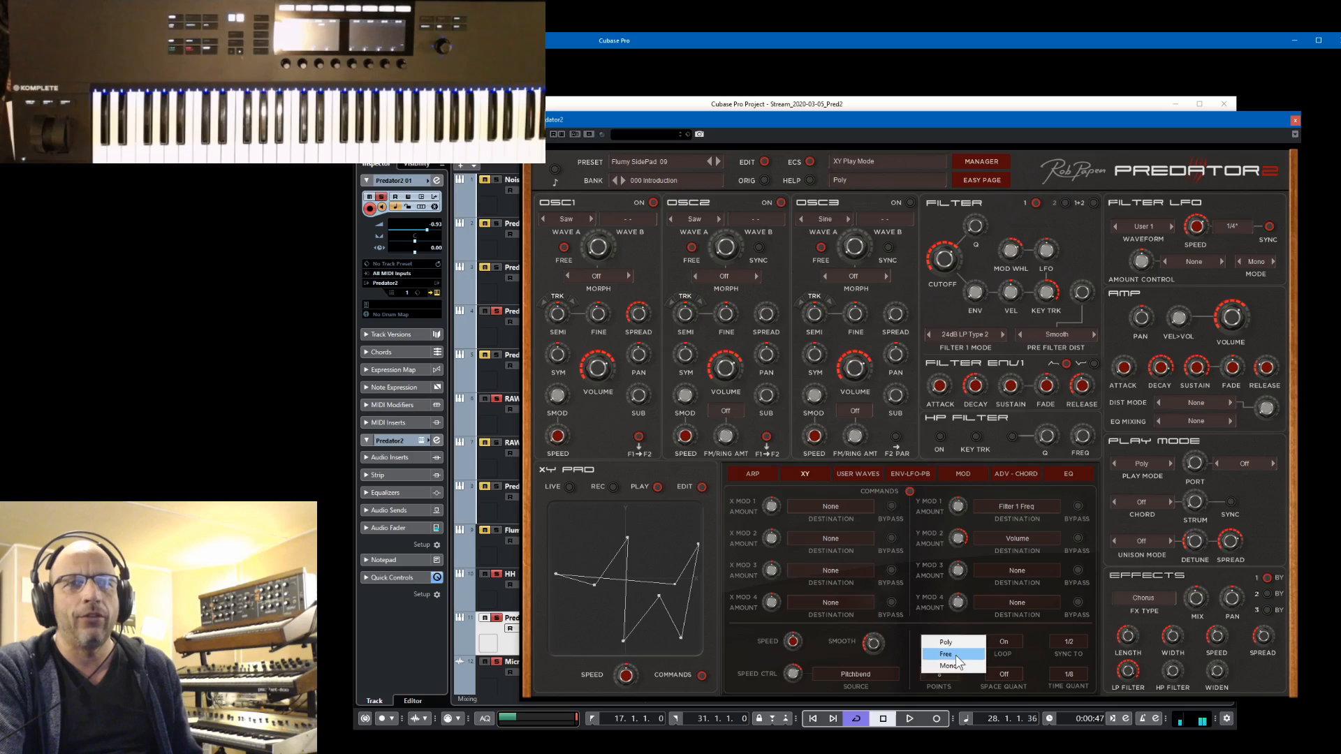
pyautogui.click(954, 654)
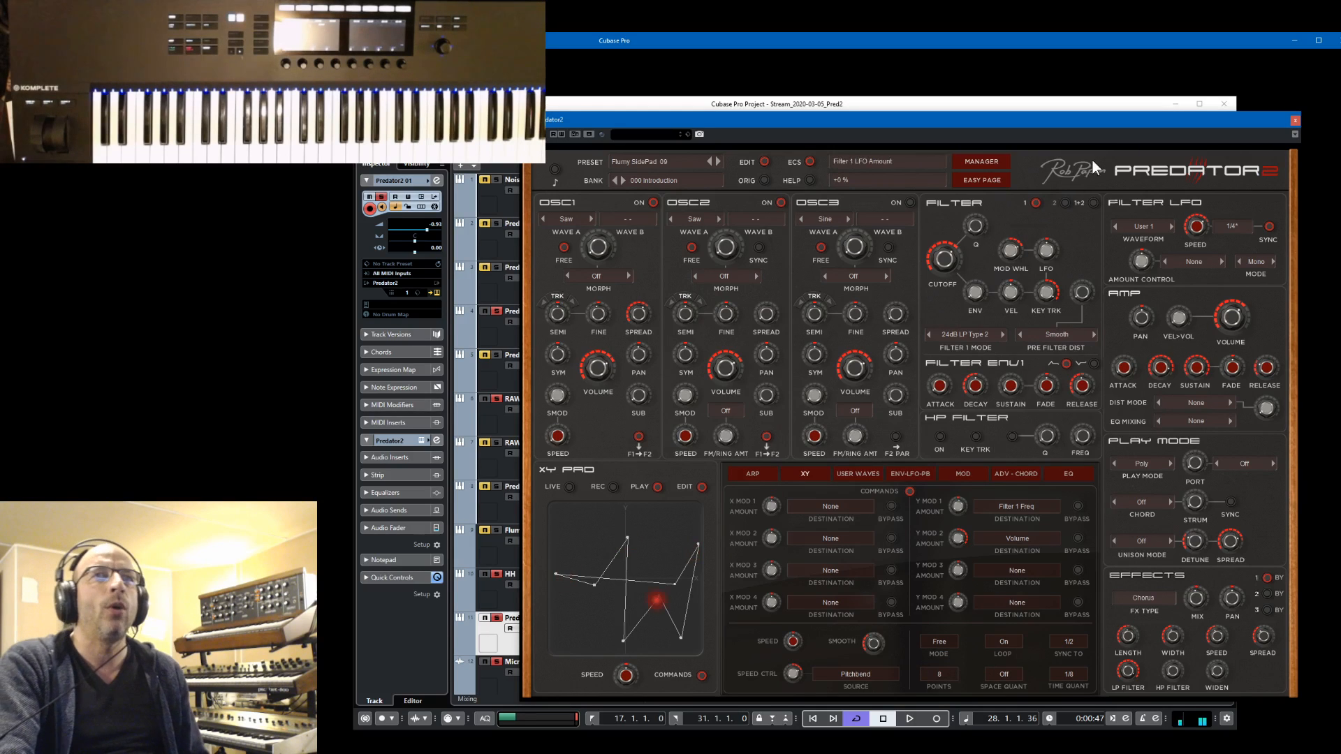
# Restart playback from the left locator and move the XY path's upper middle point slightly up and to the right
pyautogui.moveTo(1116, 118); pyautogui.dragTo(1113, 86)
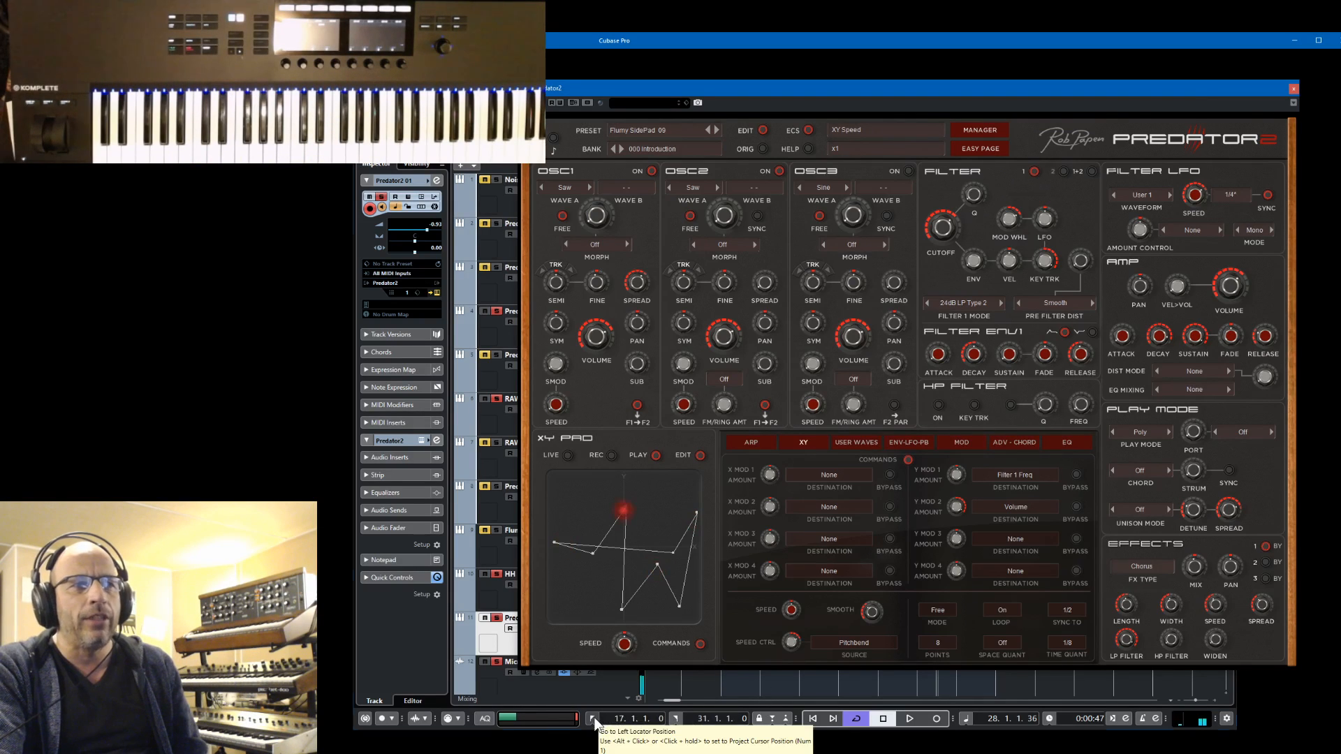
pyautogui.click(619, 716)
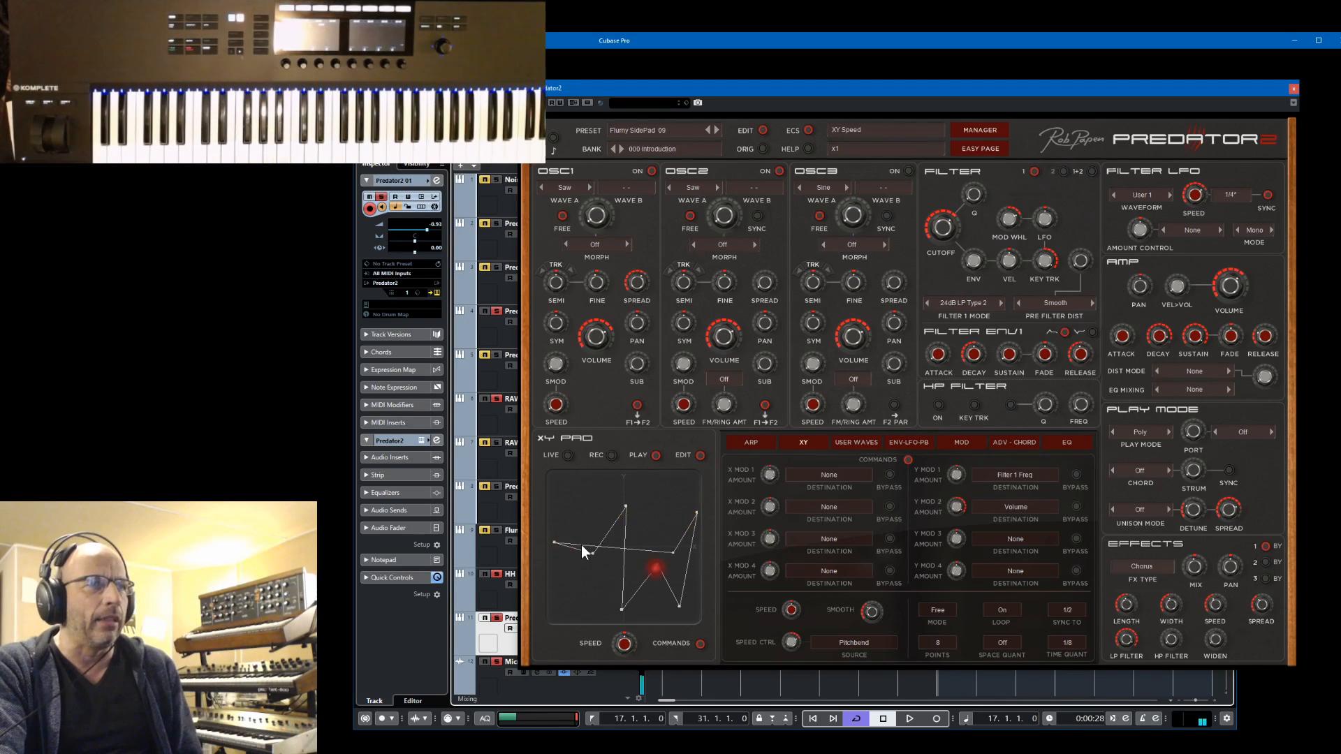
pyautogui.press('space')
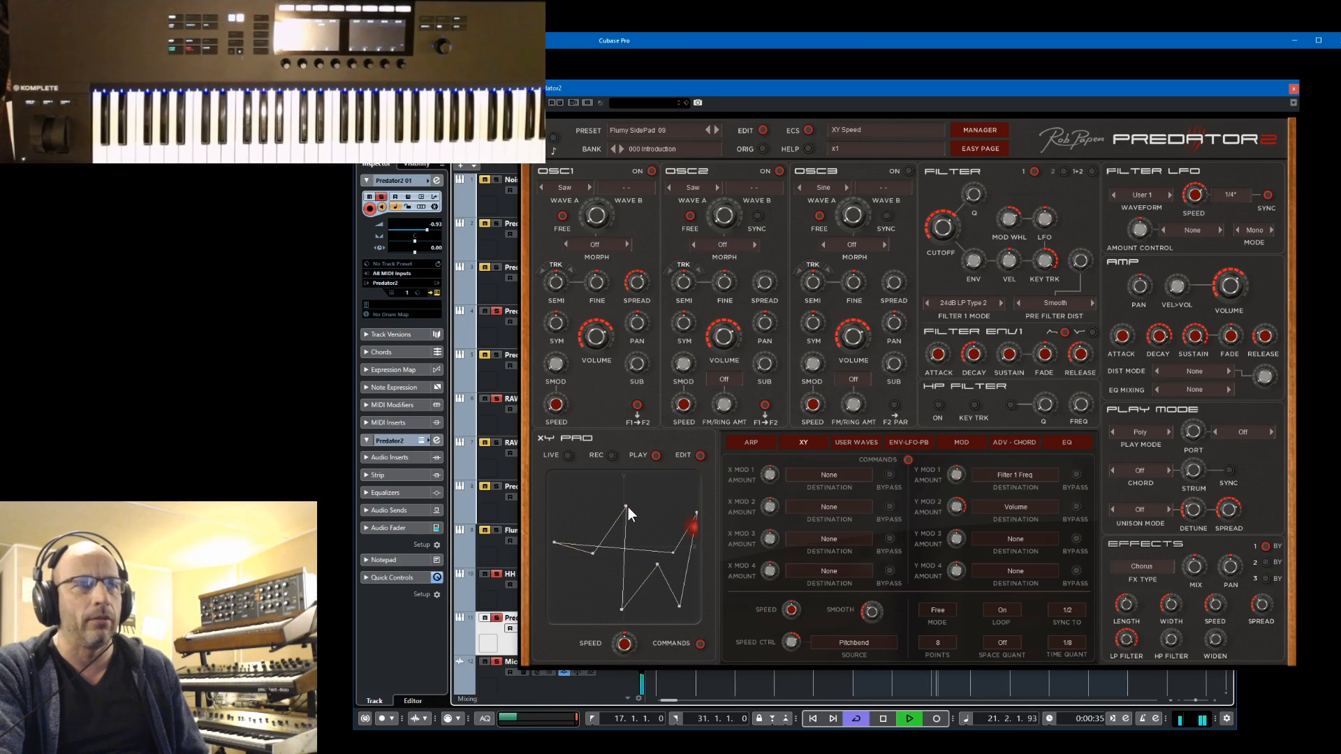
pyautogui.moveTo(627, 505); pyautogui.dragTo(638, 487)
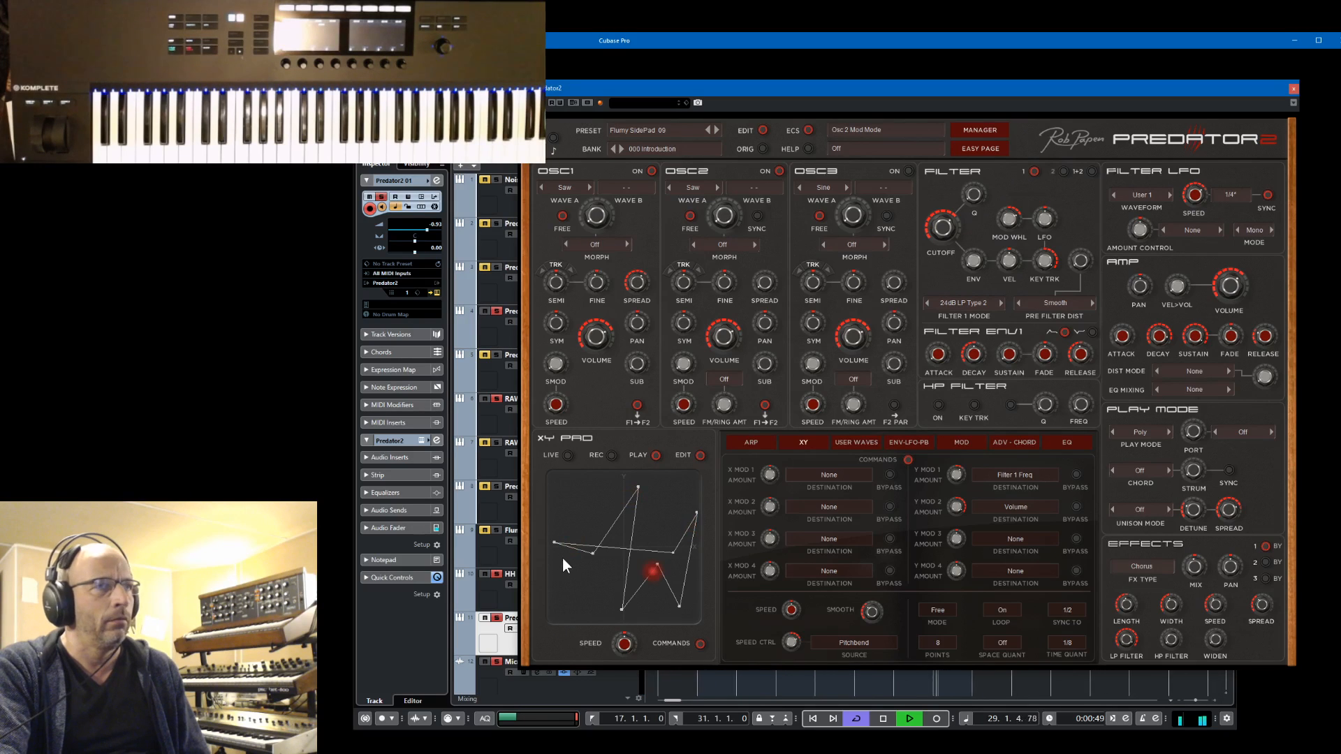
# Try a Stereo Delay in effect slot 3 with adjusted left delay and mix, and return the slot's effect type to None
pyautogui.click(1264, 561)
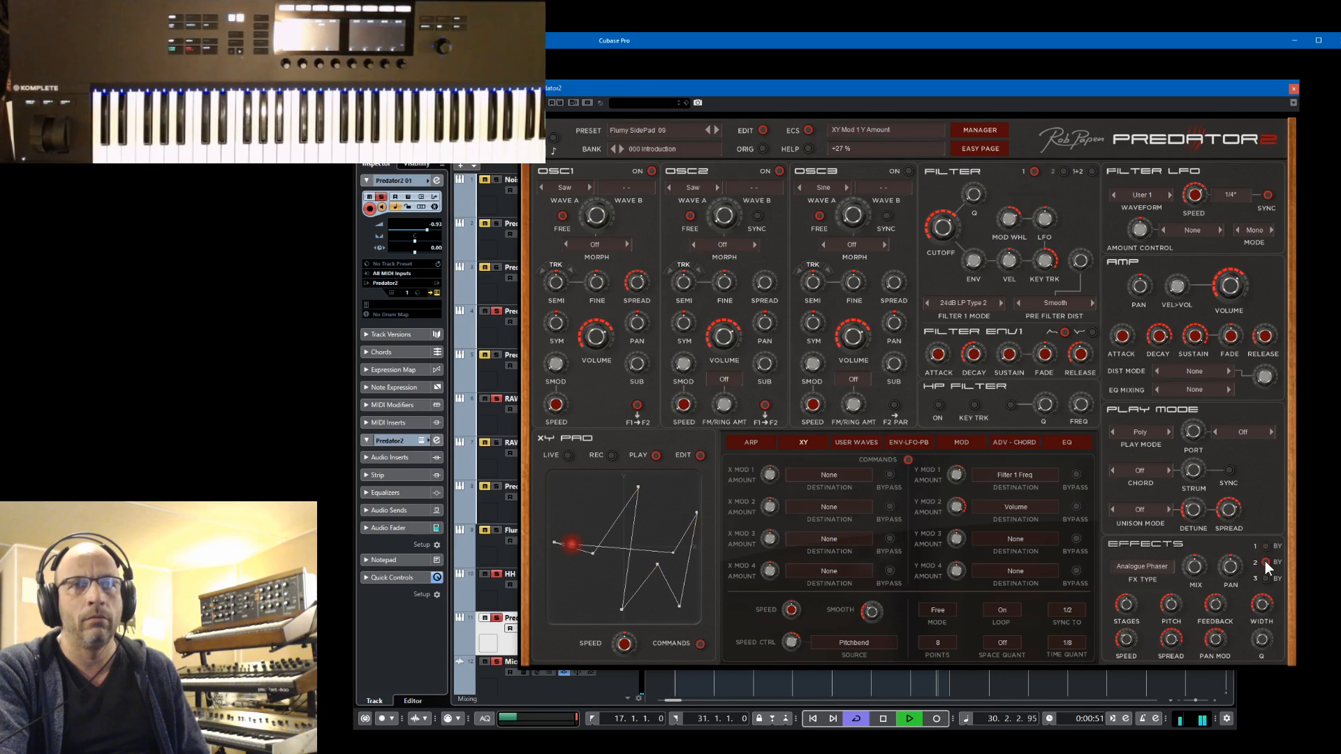
pyautogui.click(1266, 576)
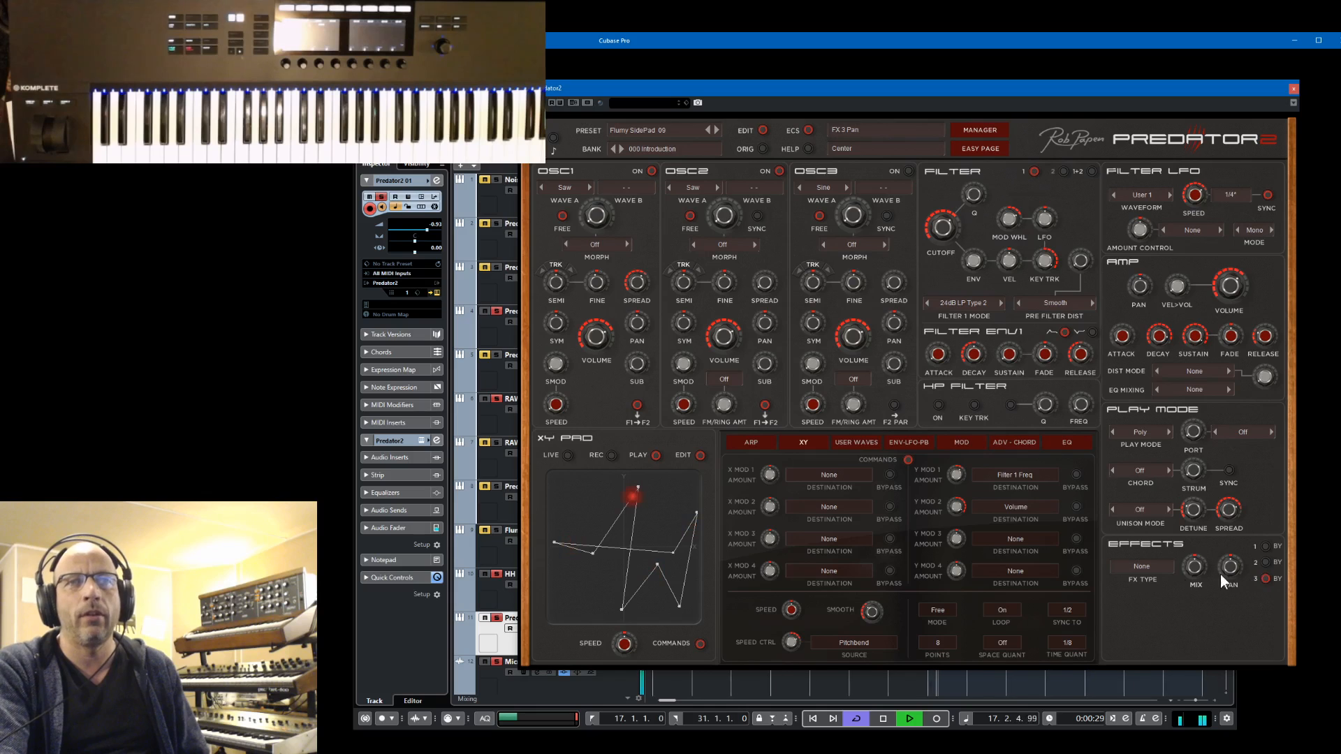
pyautogui.click(1142, 567)
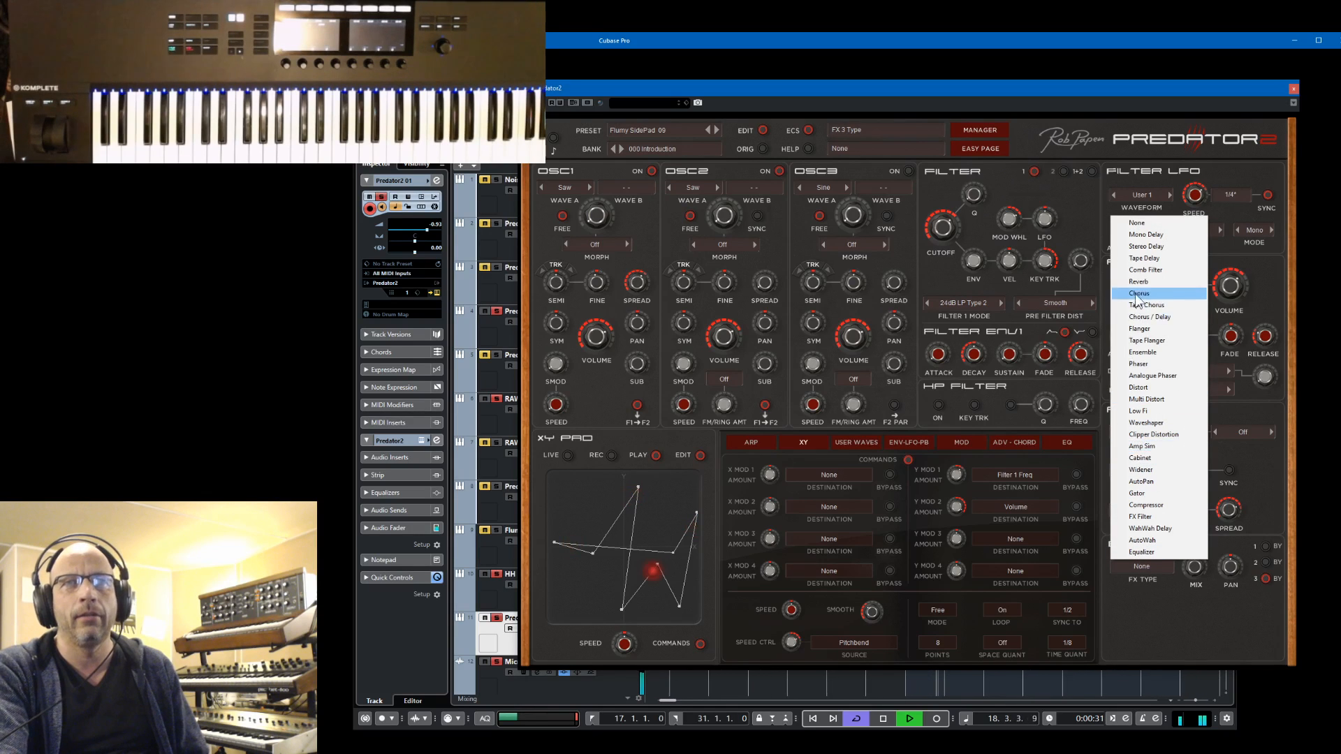
pyautogui.click(1148, 248)
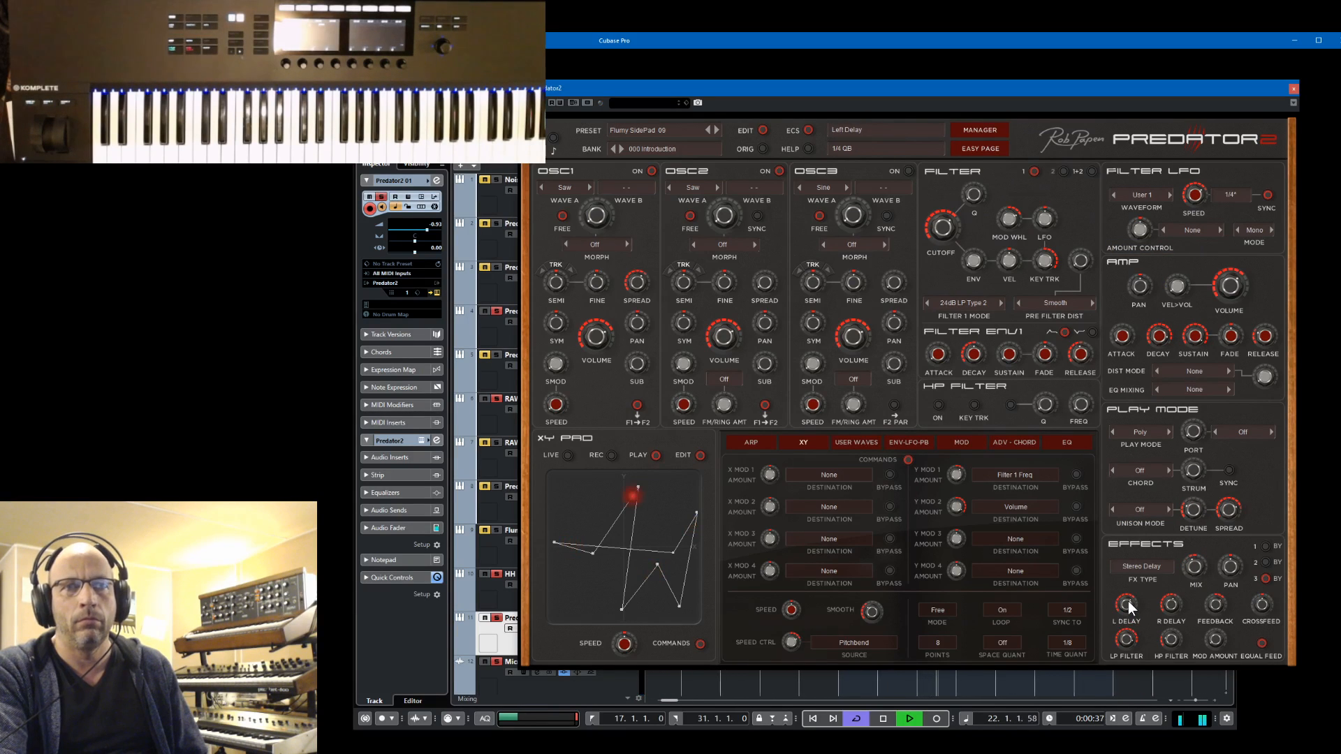
pyautogui.moveTo(1131, 596); pyautogui.dragTo(1133, 619)
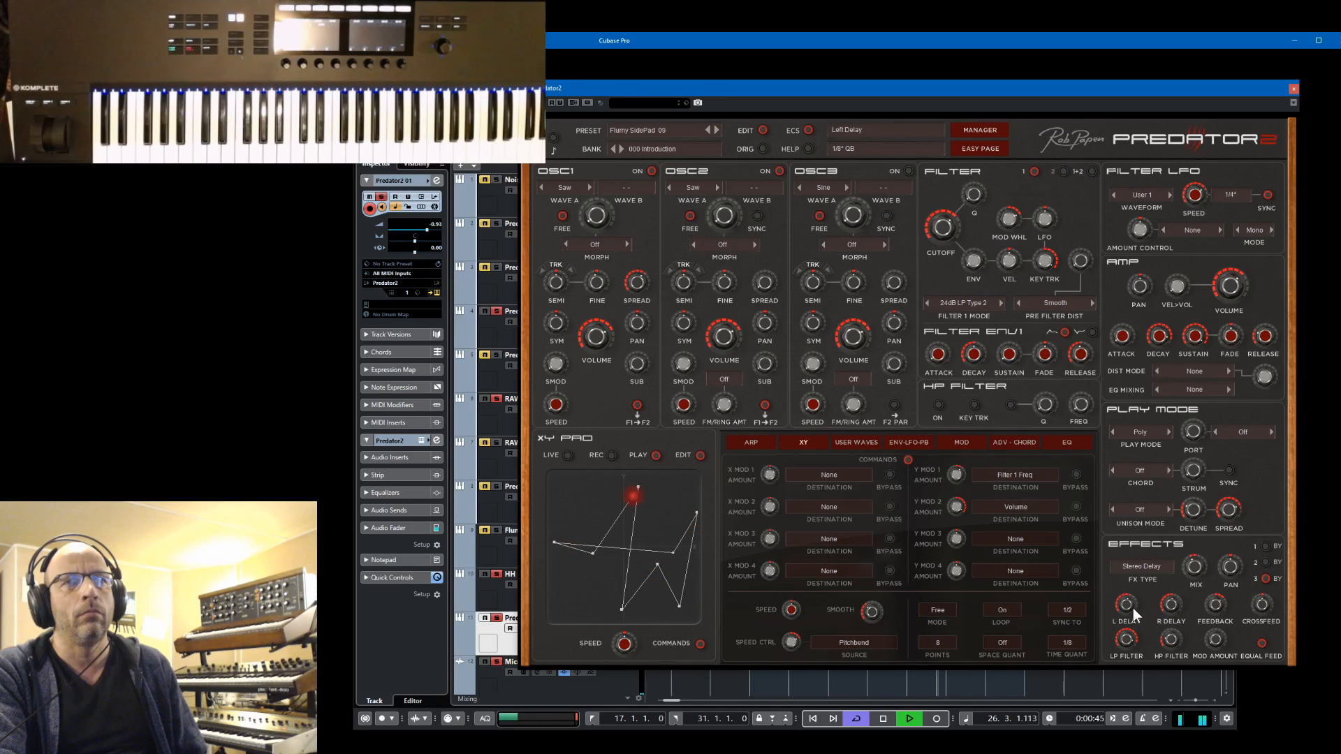
pyautogui.moveTo(1190, 563); pyautogui.dragTo(1195, 592)
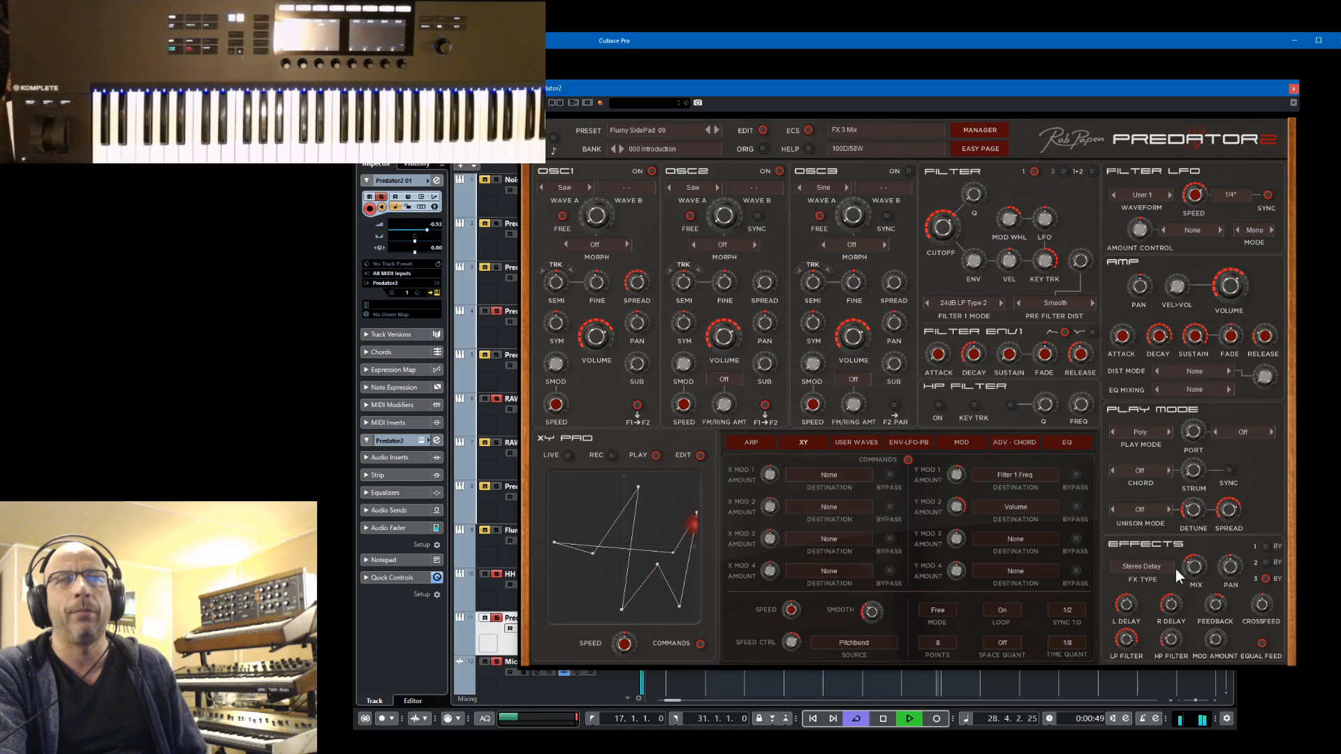
pyautogui.click(1147, 564)
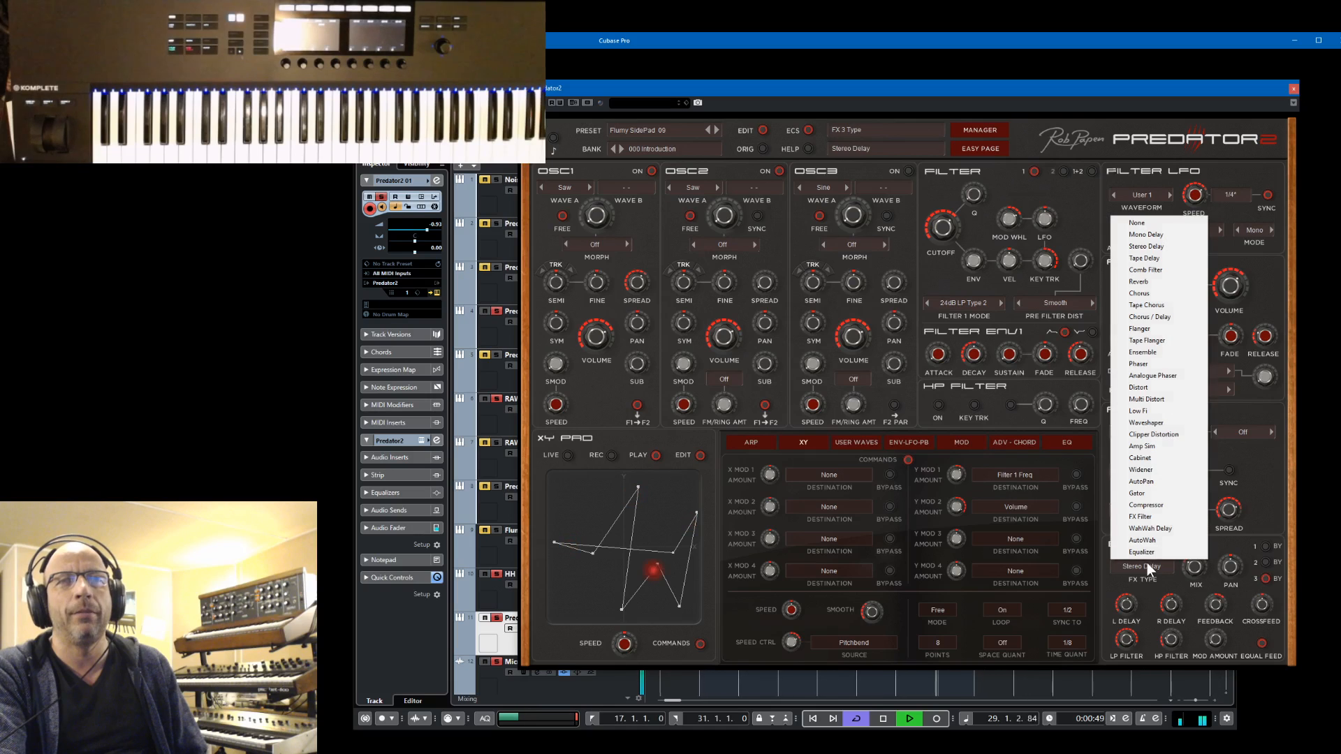
pyautogui.click(1170, 224)
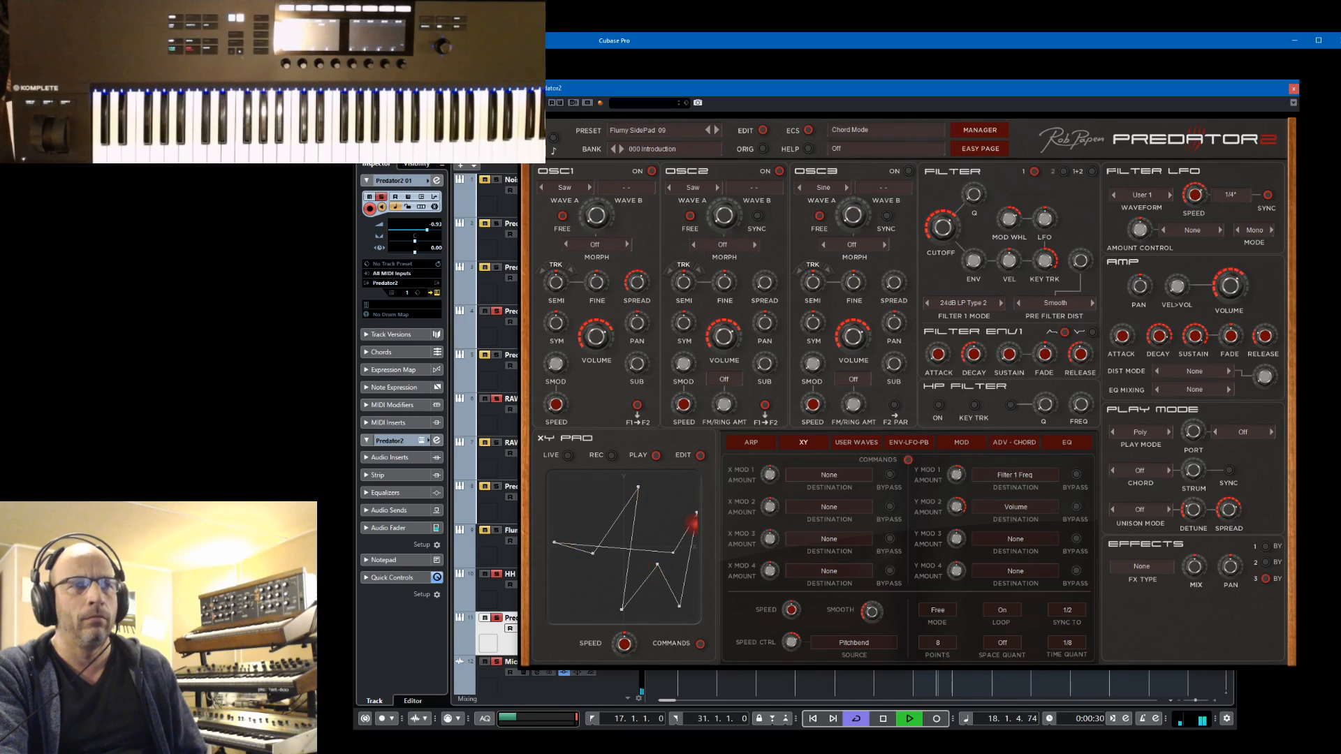
# Play the loop from the left locator, lower the Y Mod 1 amount on Filter 1 Freq, and stop playback
pyautogui.click(593, 717)
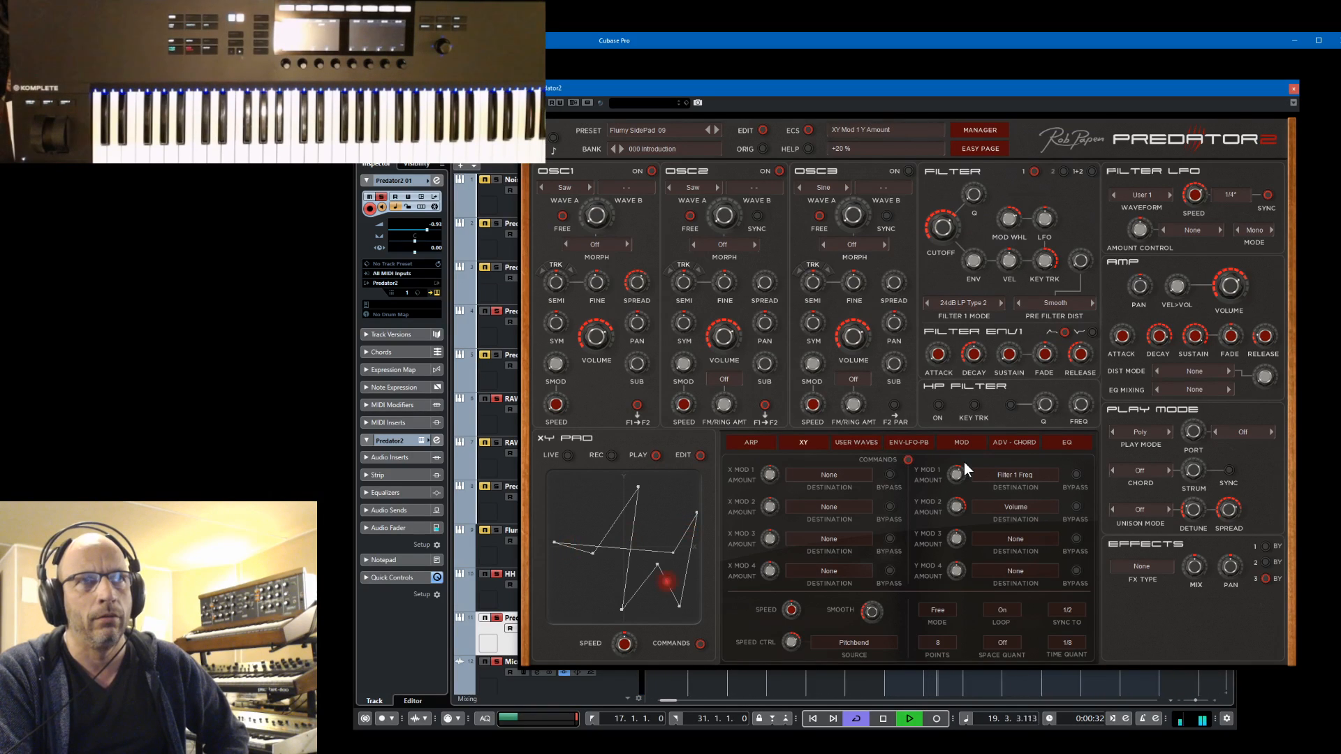
pyautogui.moveTo(963, 462)
pyautogui.mouseDown()
pyautogui.moveTo(970, 431)
pyautogui.moveTo(970, 470)
pyautogui.mouseUp()
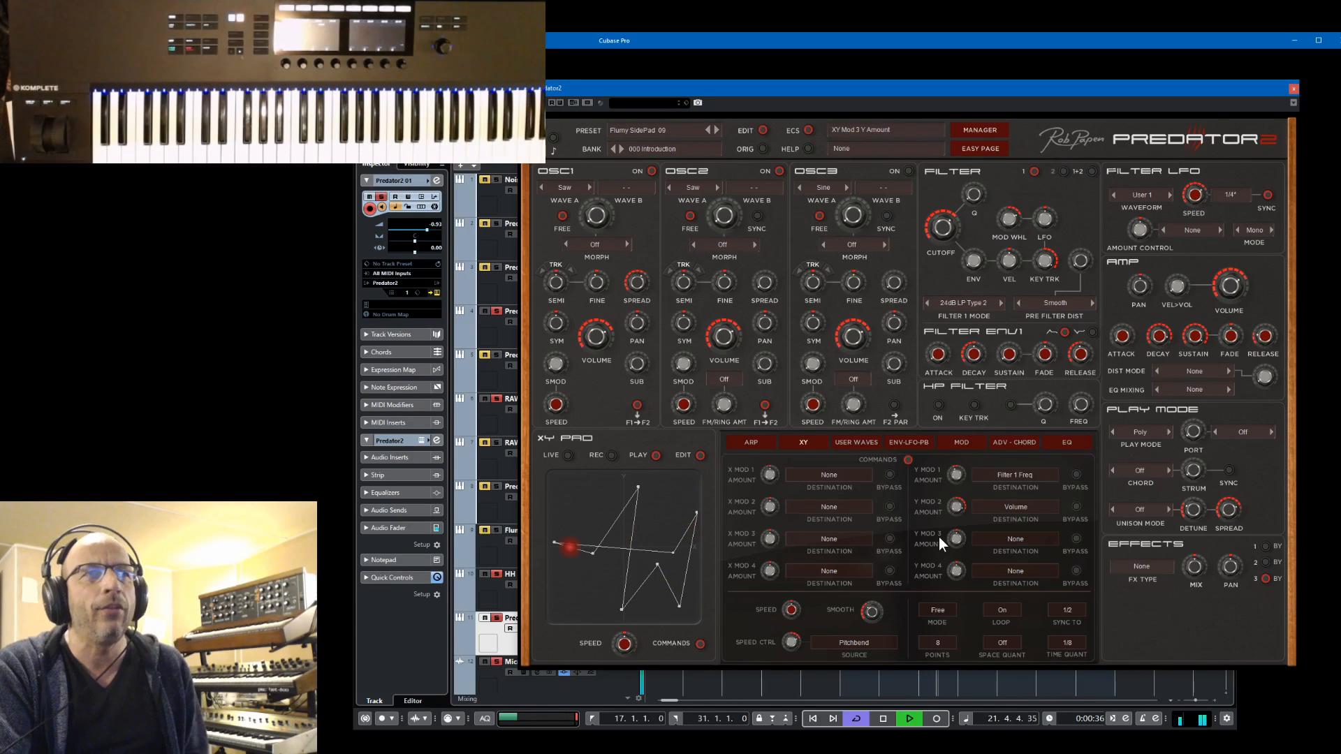
pyautogui.press('space')
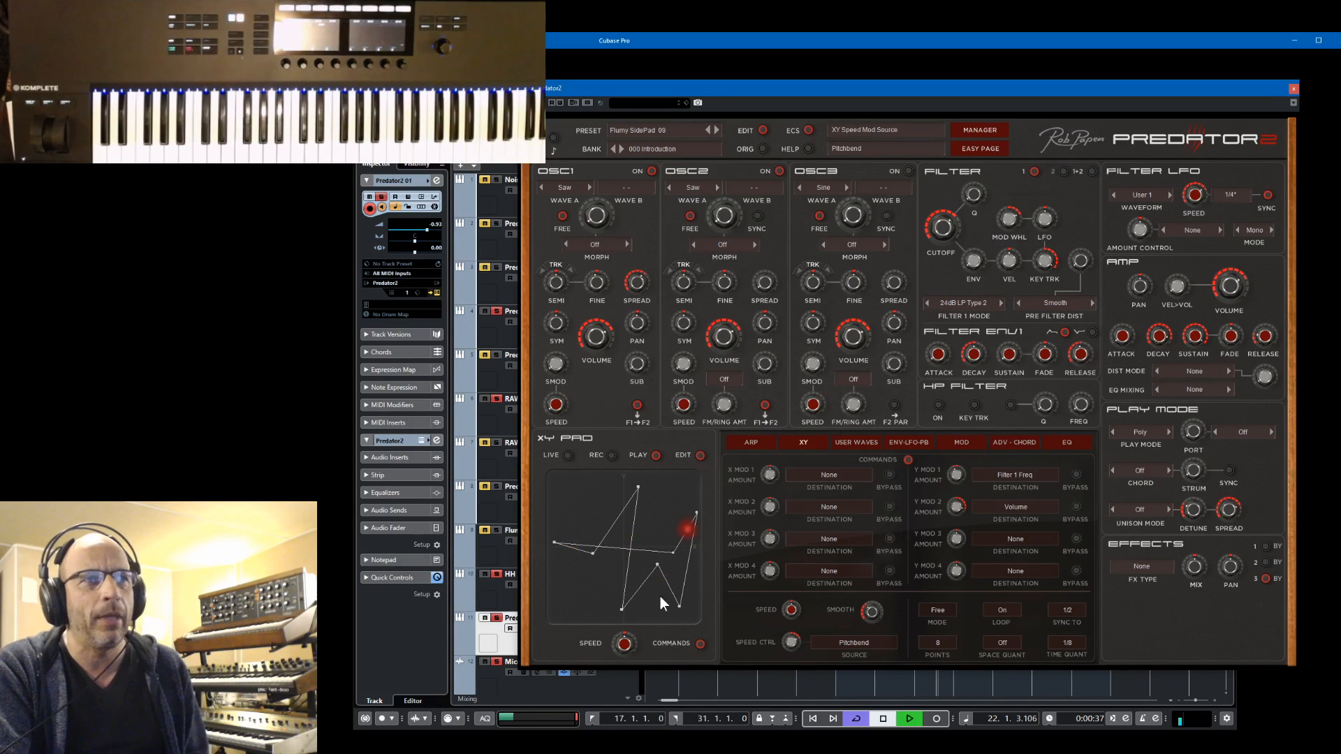
pyautogui.press('space')
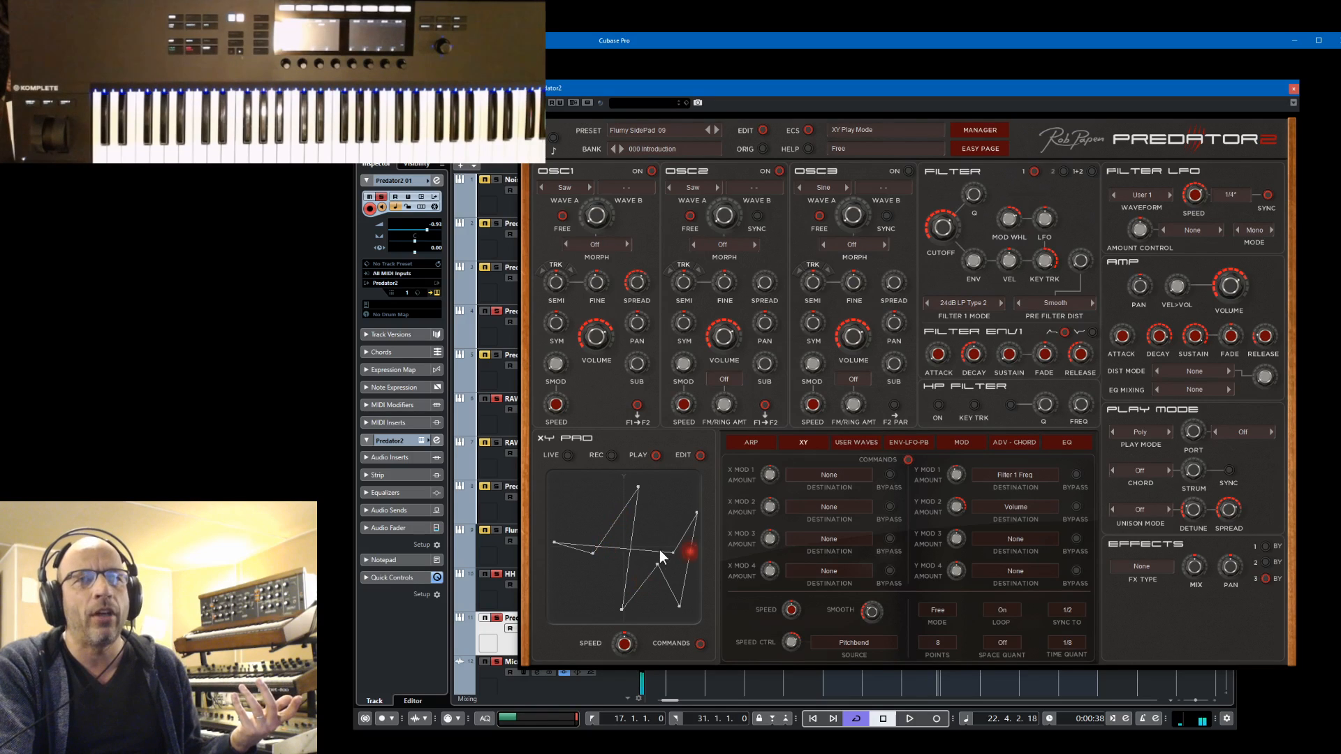
# Set the XY path to 4 points and, during playback, move three of them to form a low four-sided shape
pyautogui.click(942, 642)
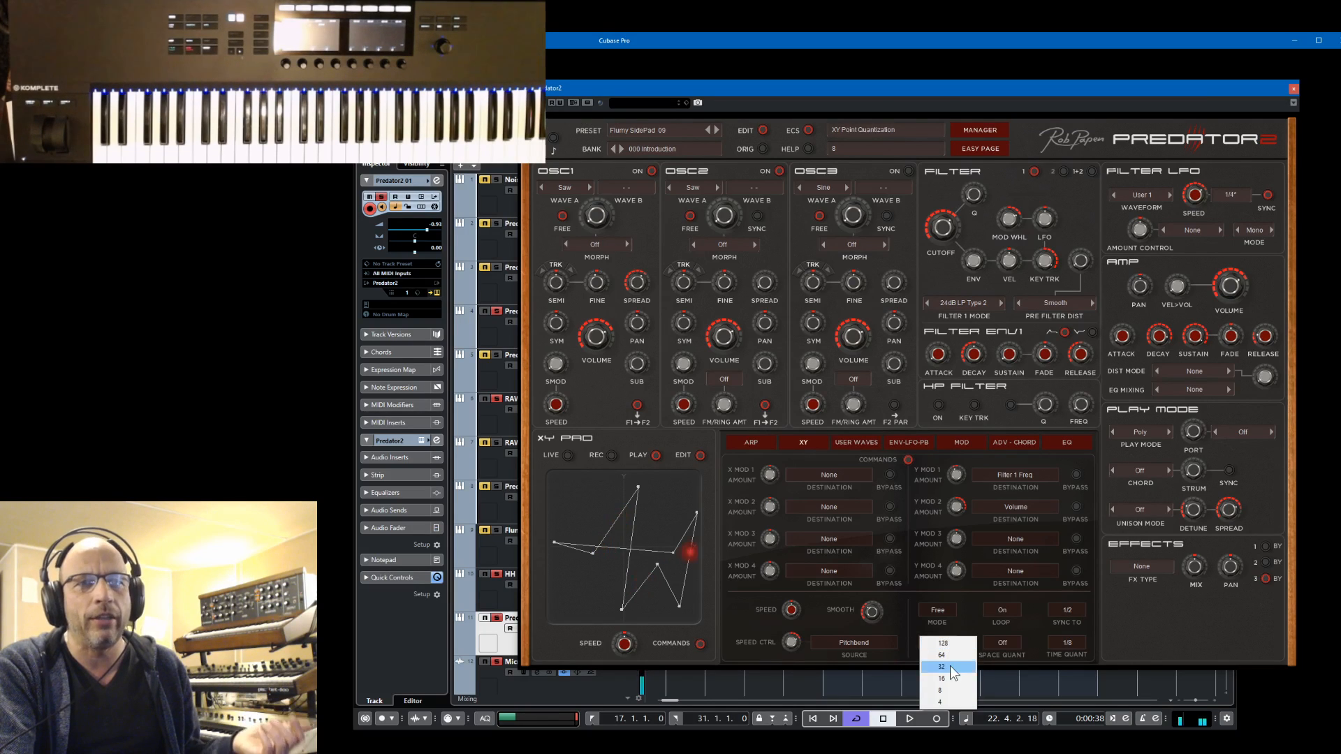
pyautogui.click(941, 701)
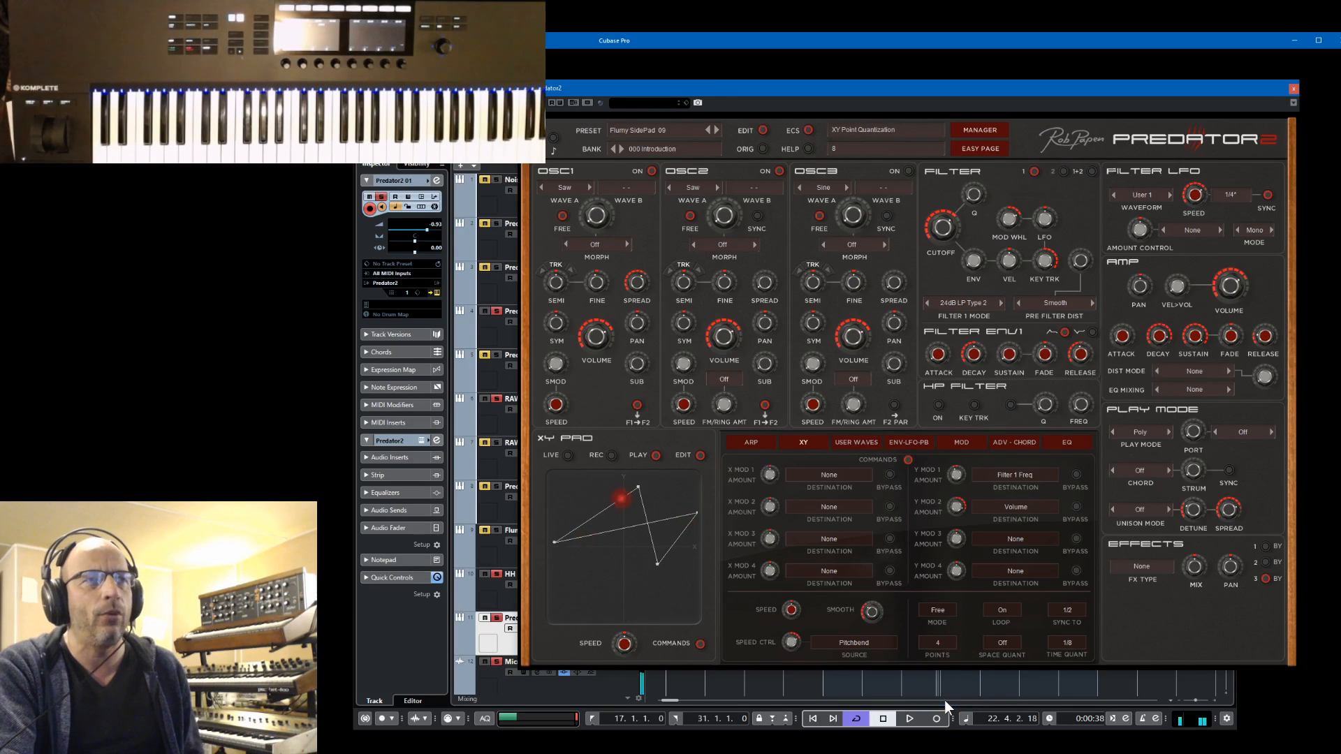
pyautogui.press('space')
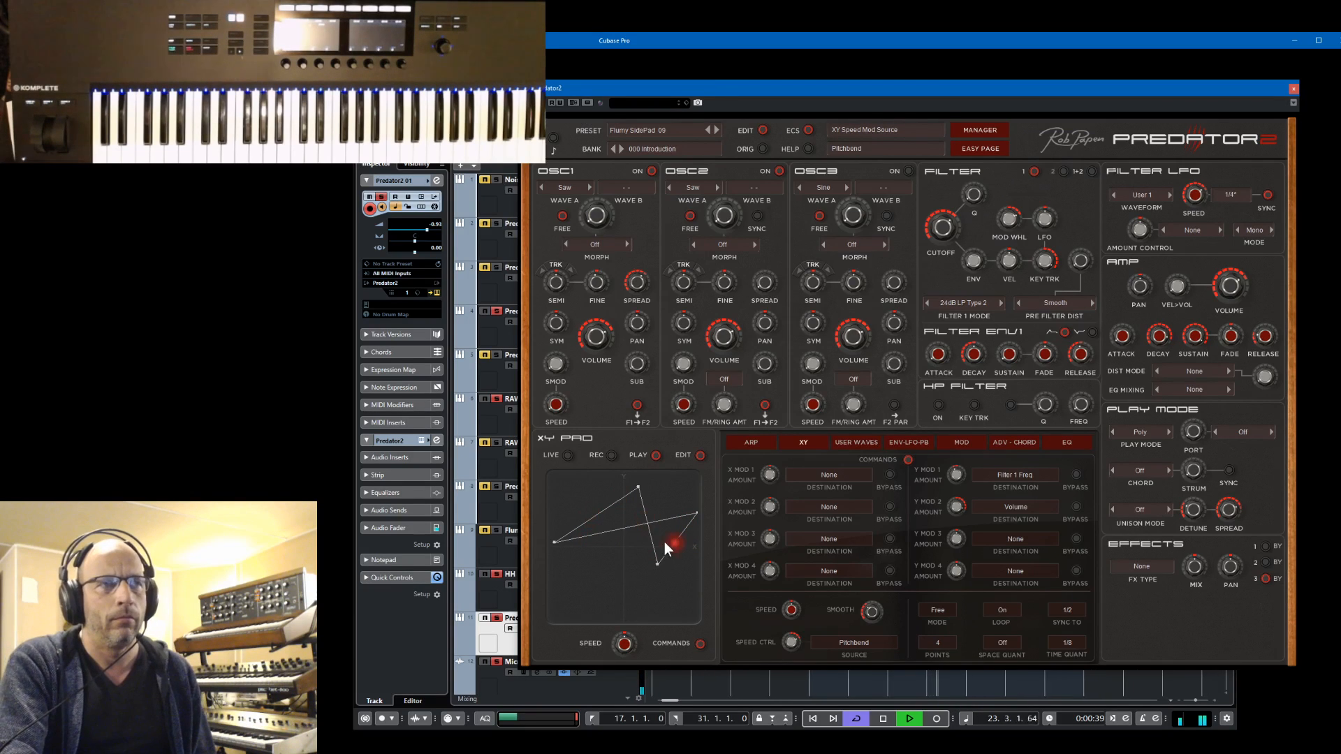
pyautogui.moveTo(658, 566); pyautogui.dragTo(685, 619)
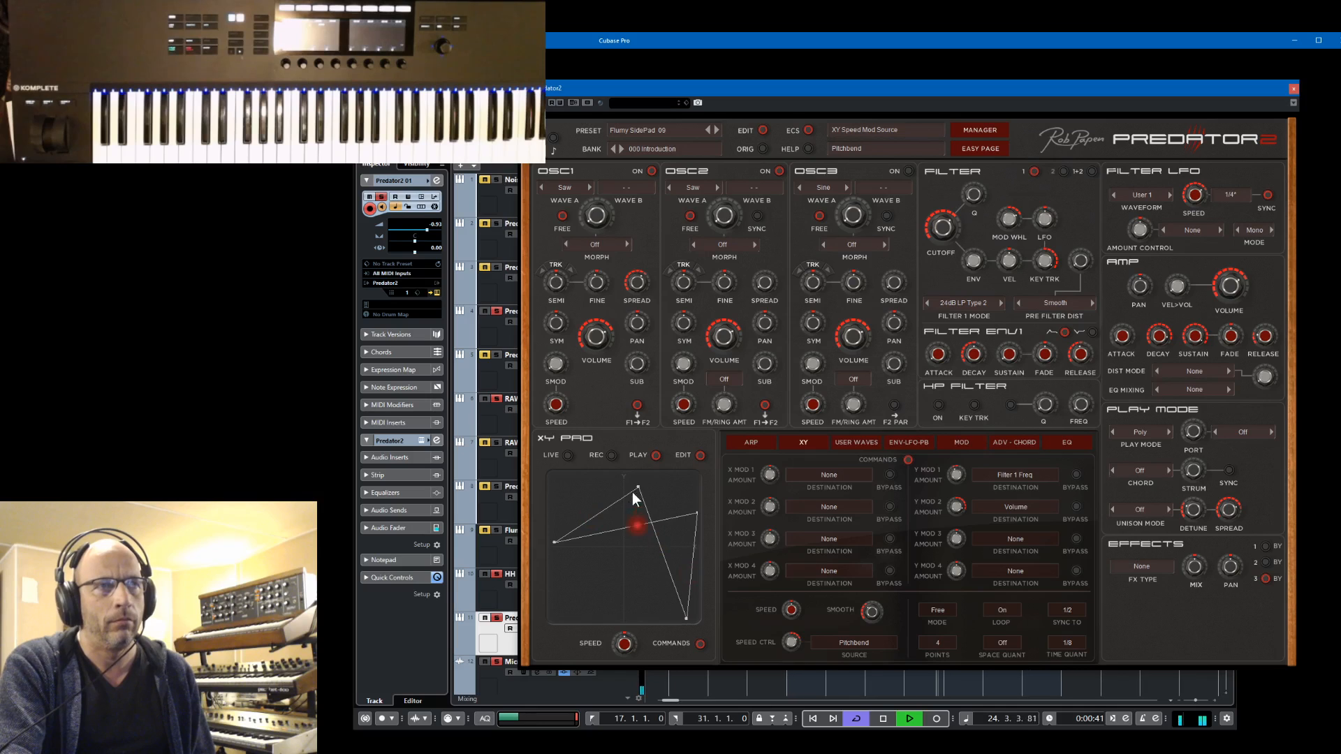
pyautogui.moveTo(640, 484); pyautogui.dragTo(603, 609)
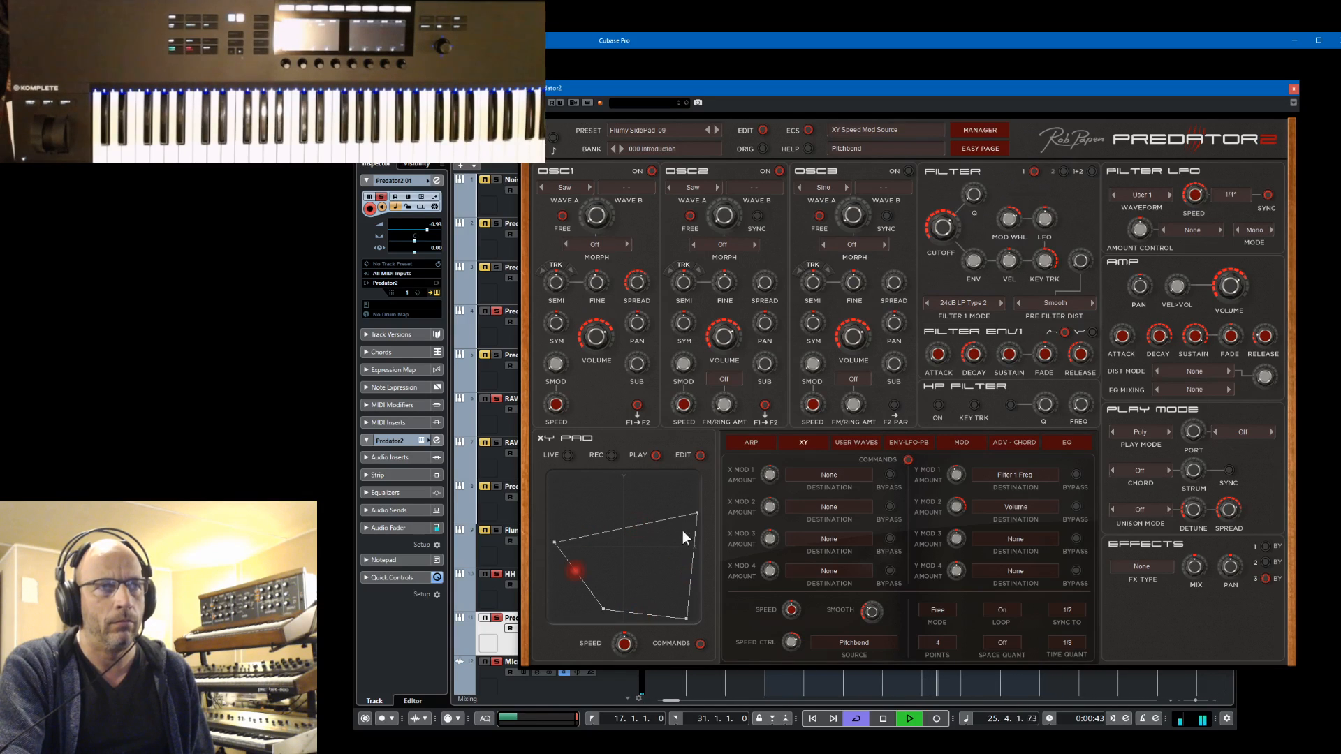
pyautogui.moveTo(696, 512); pyautogui.dragTo(660, 554)
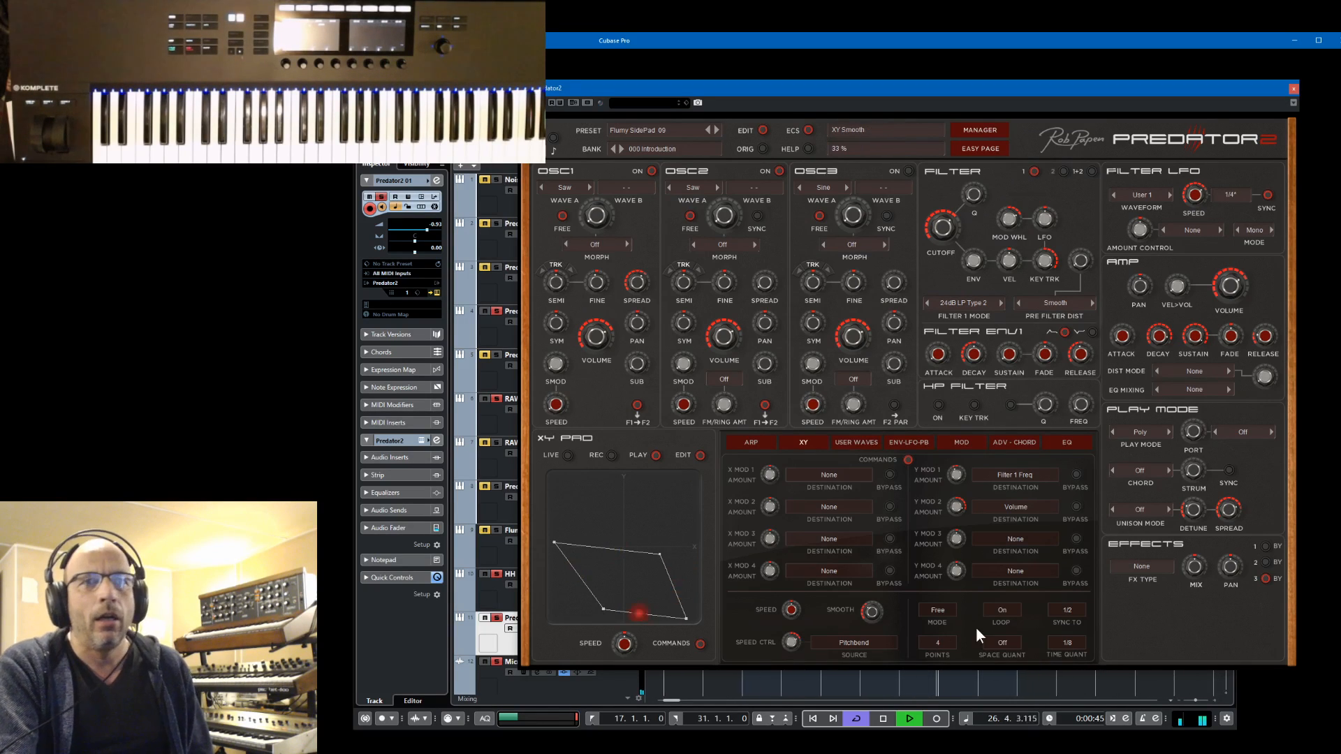
# Turn XY time quantization off and raise the path's two right-hand points to form a diamond shape
pyautogui.click(1075, 639)
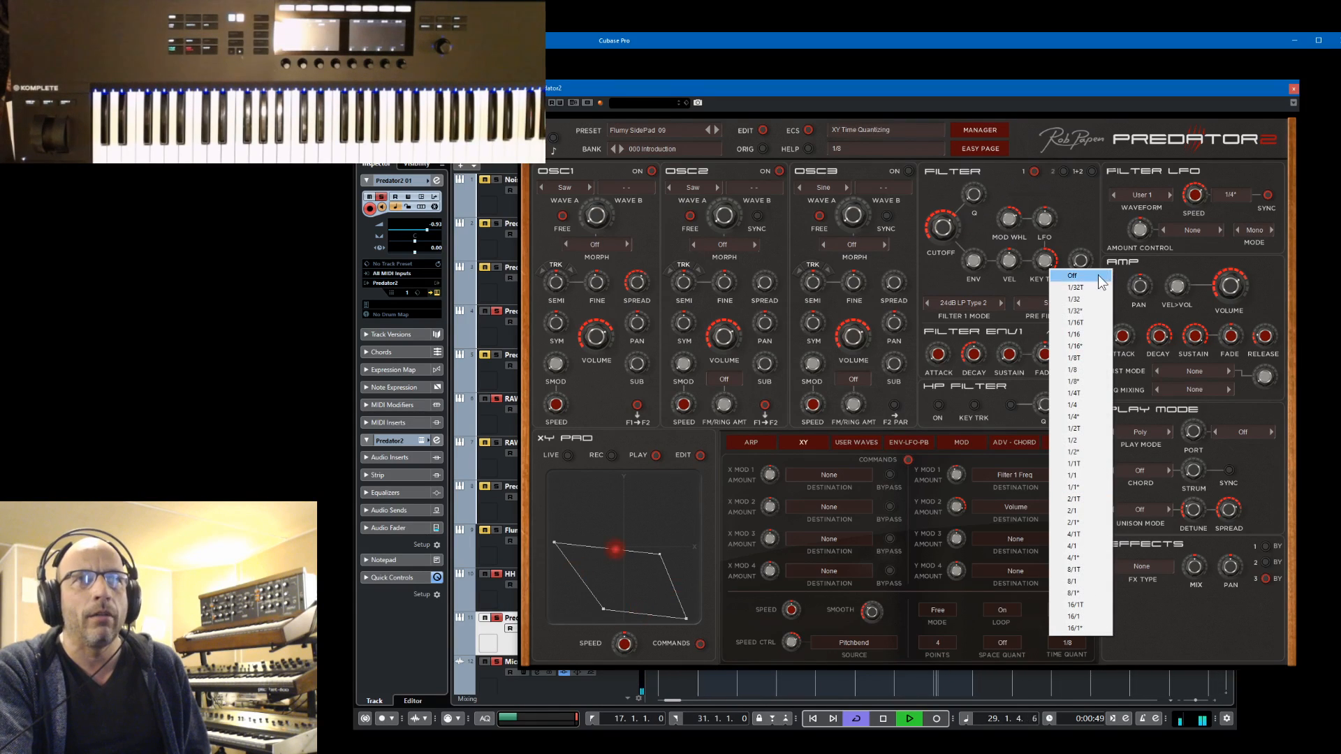
pyautogui.click(1071, 276)
pyautogui.moveTo(660, 553); pyautogui.dragTo(627, 488)
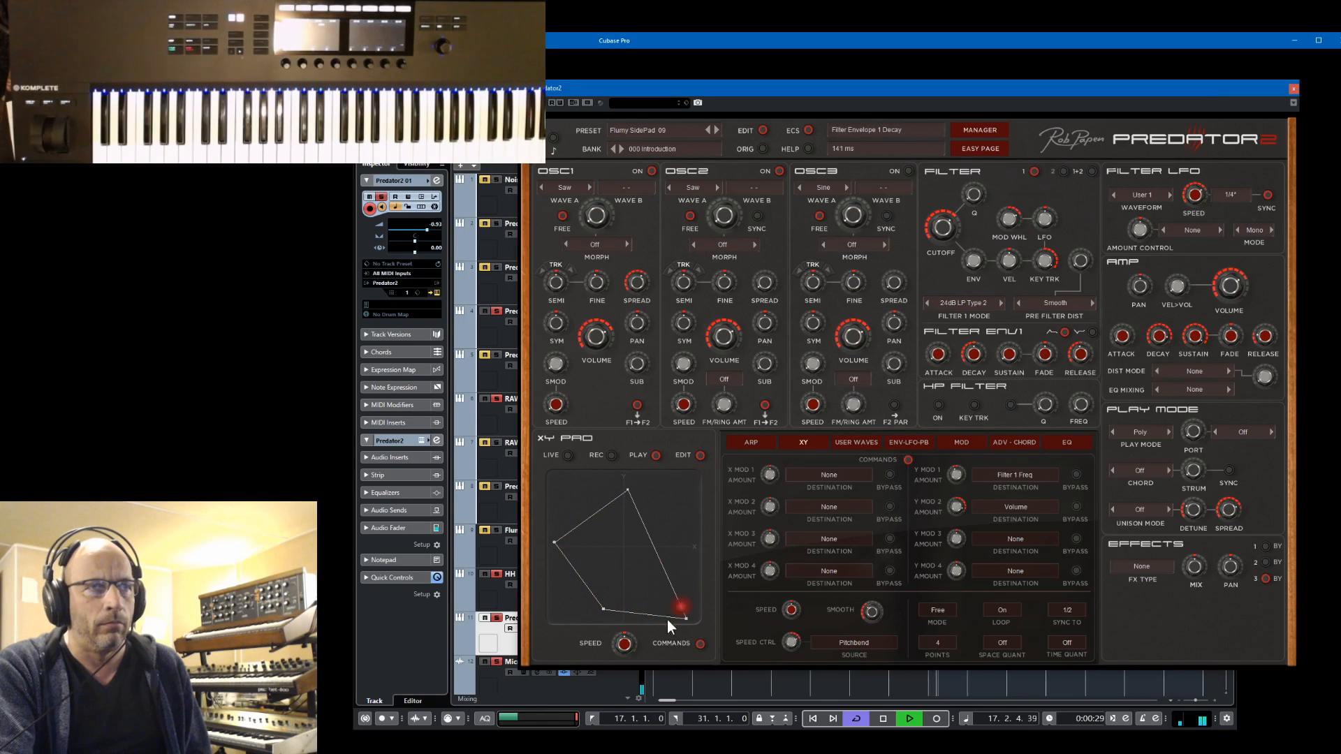
pyautogui.moveTo(686, 618); pyautogui.dragTo(668, 547)
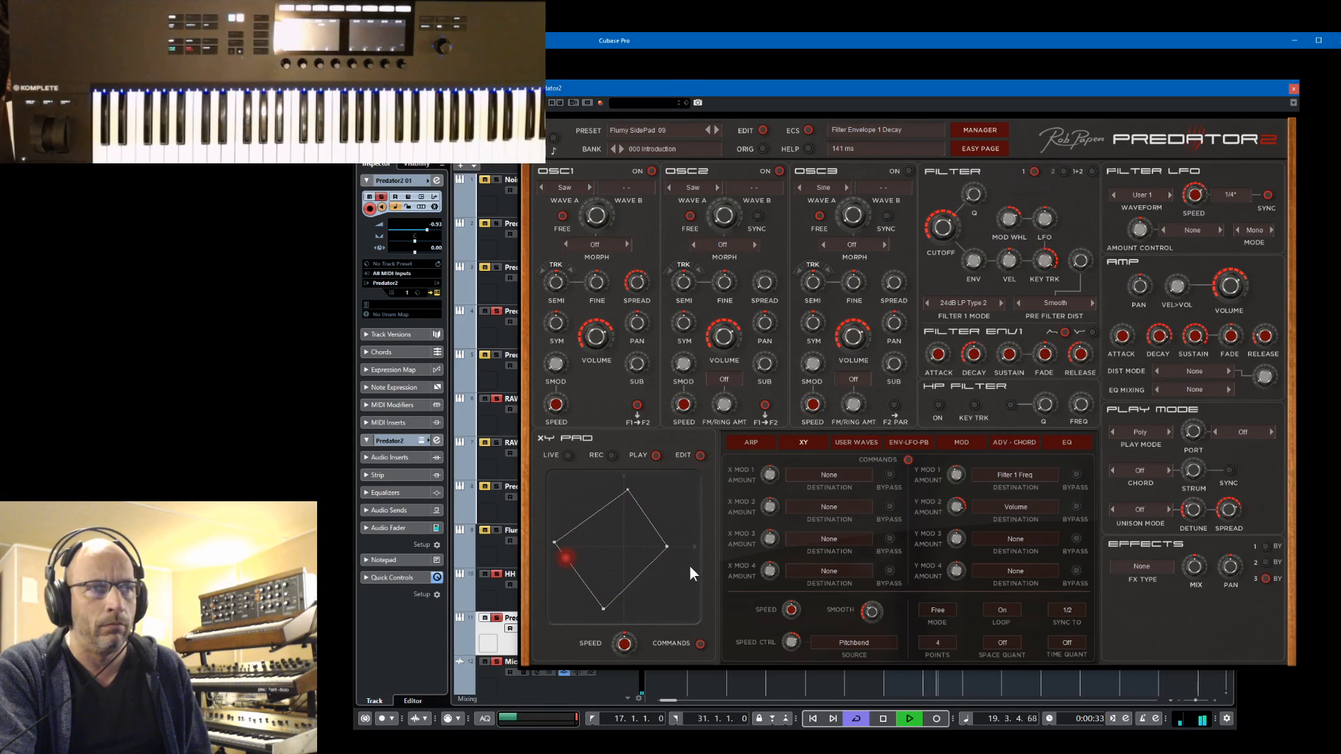
# Keep XY space quantization off, try time quantization at 1/4, and set it to 1/2
pyautogui.click(1012, 644)
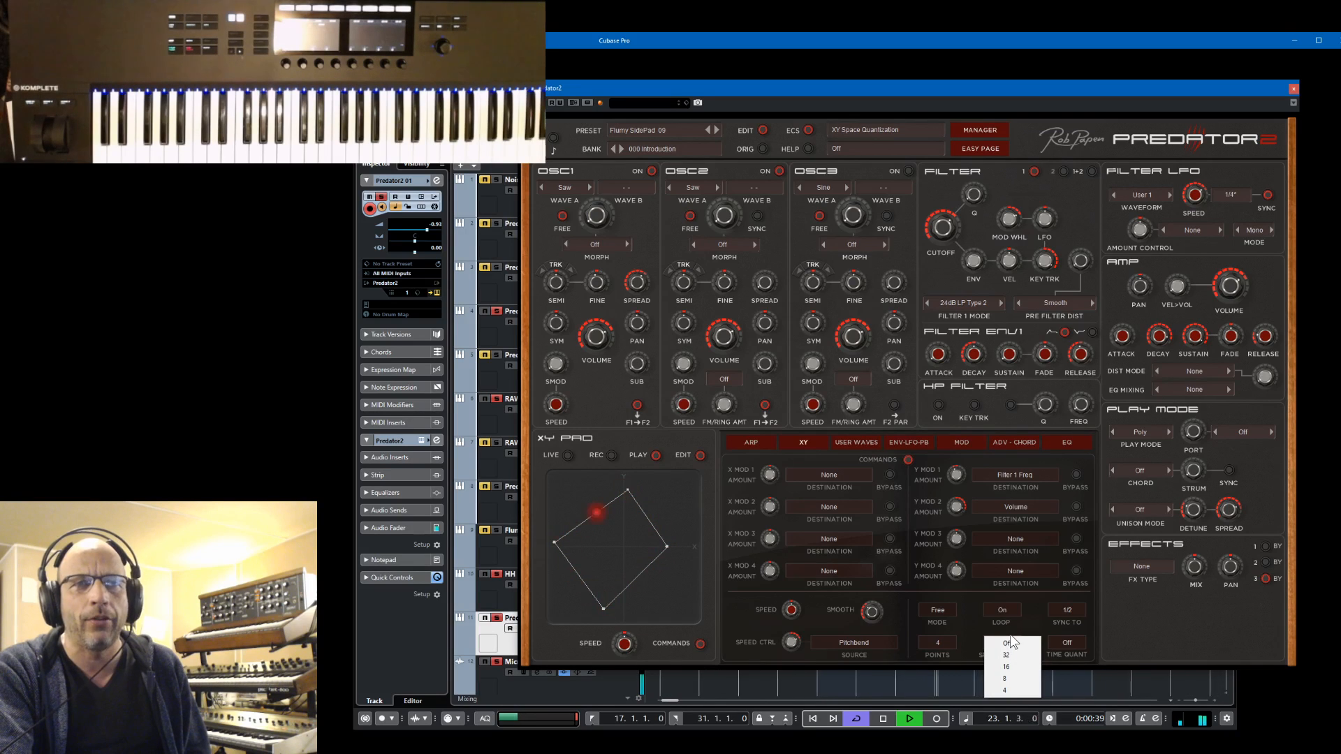
pyautogui.click(1031, 627)
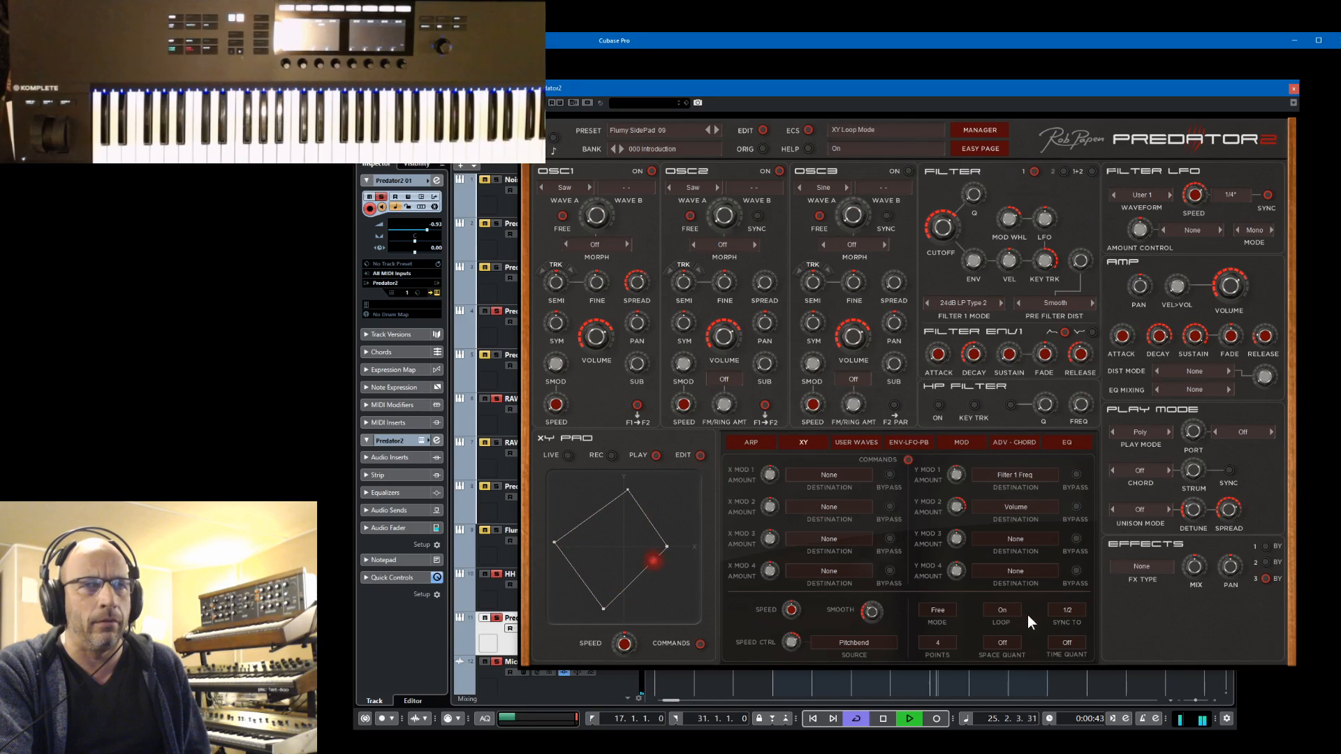
pyautogui.click(1067, 641)
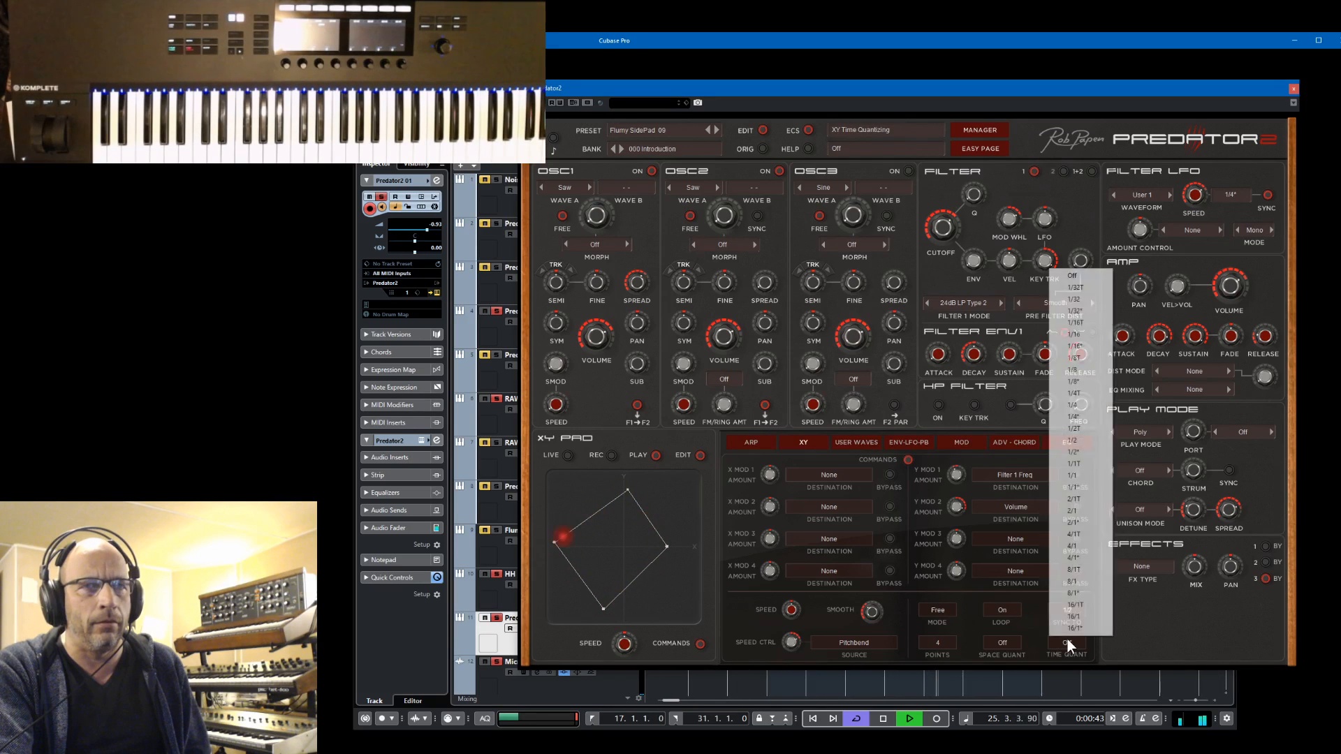
pyautogui.click(1072, 405)
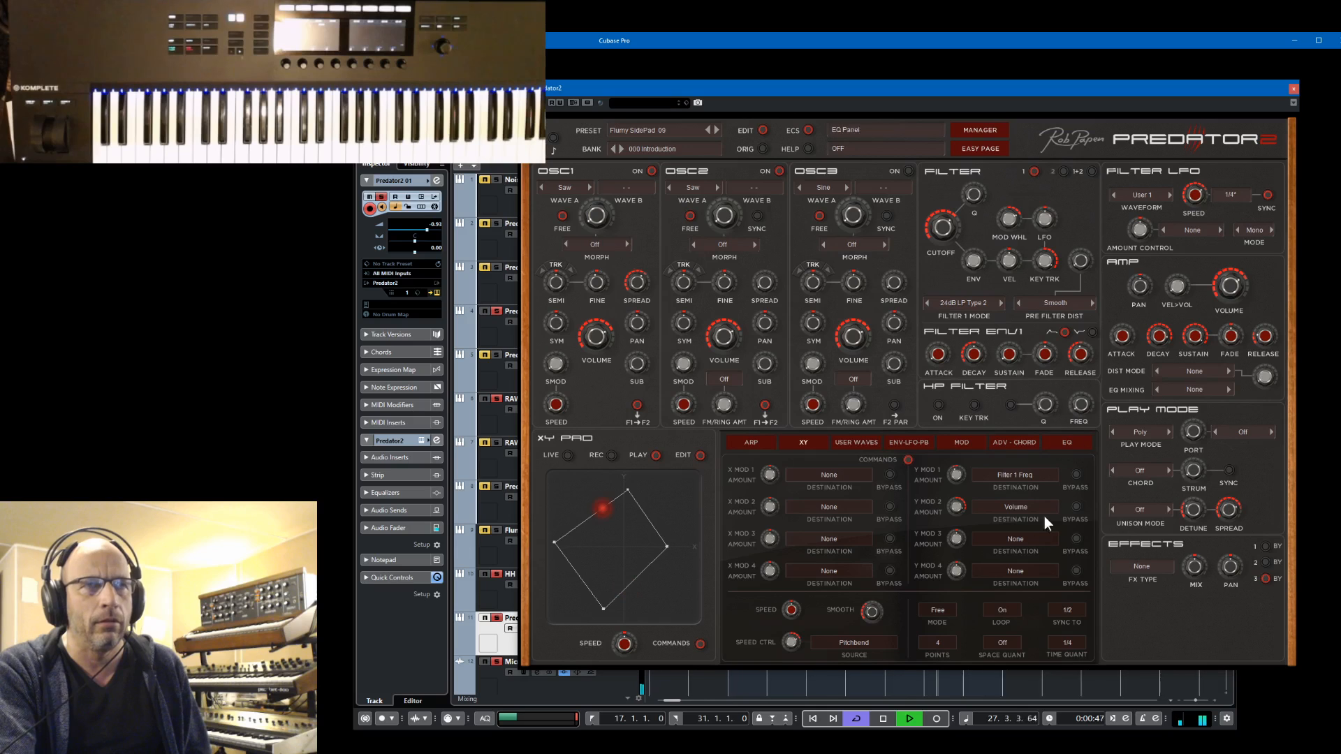
pyautogui.click(1068, 643)
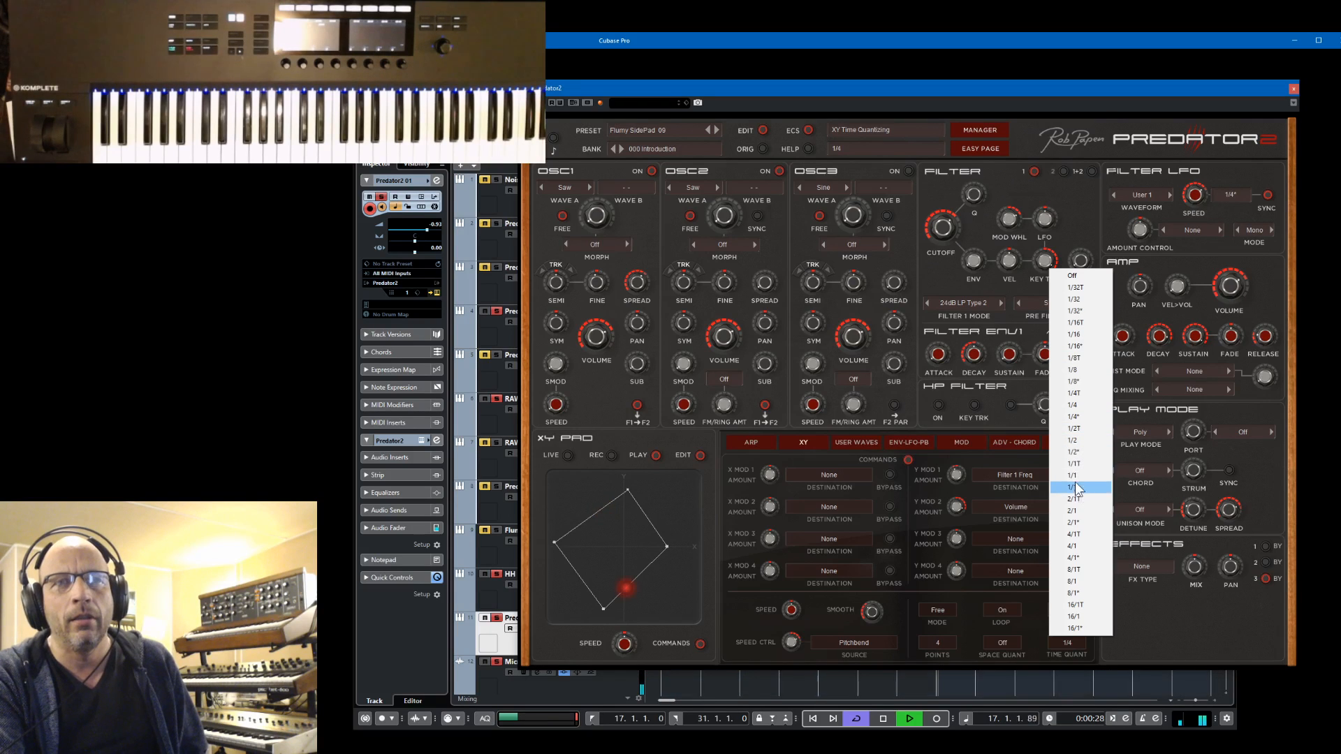
pyautogui.click(1078, 439)
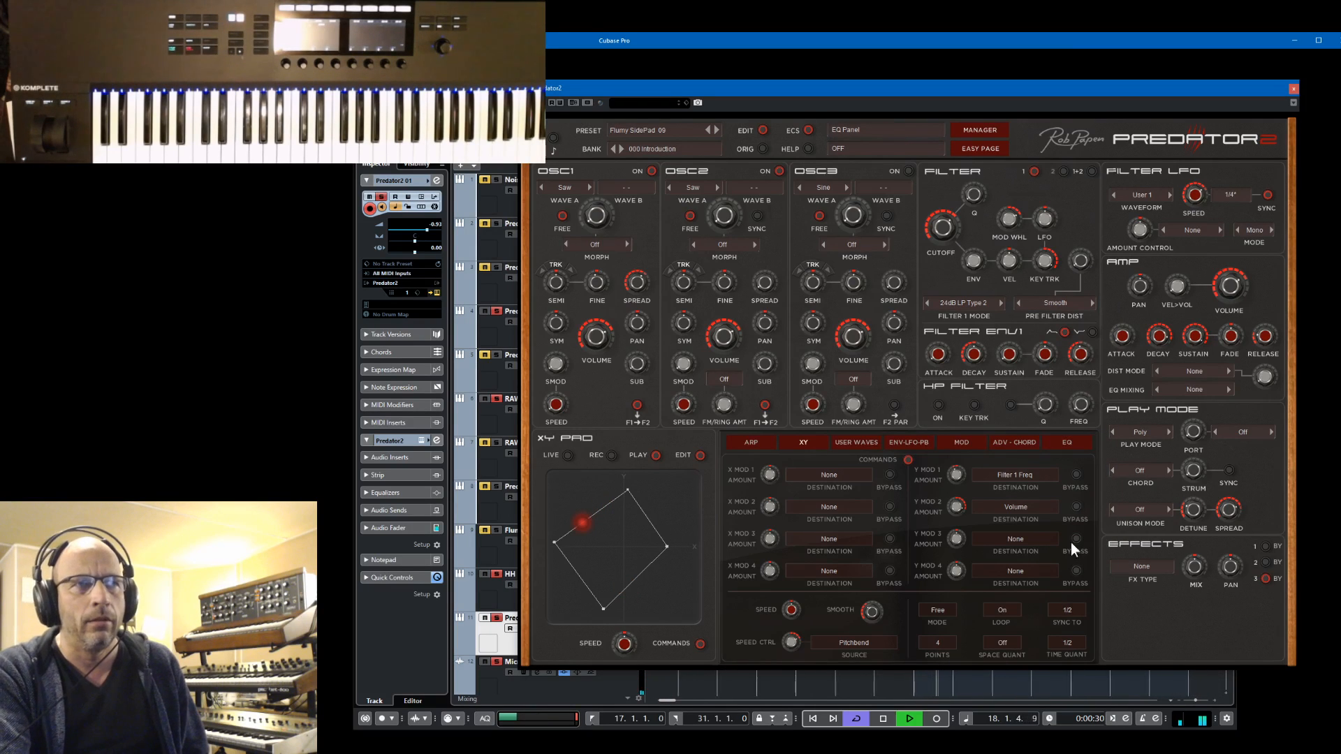
# Try XY time quantization at 1/16, turn it off, and stop playback
pyautogui.click(1067, 642)
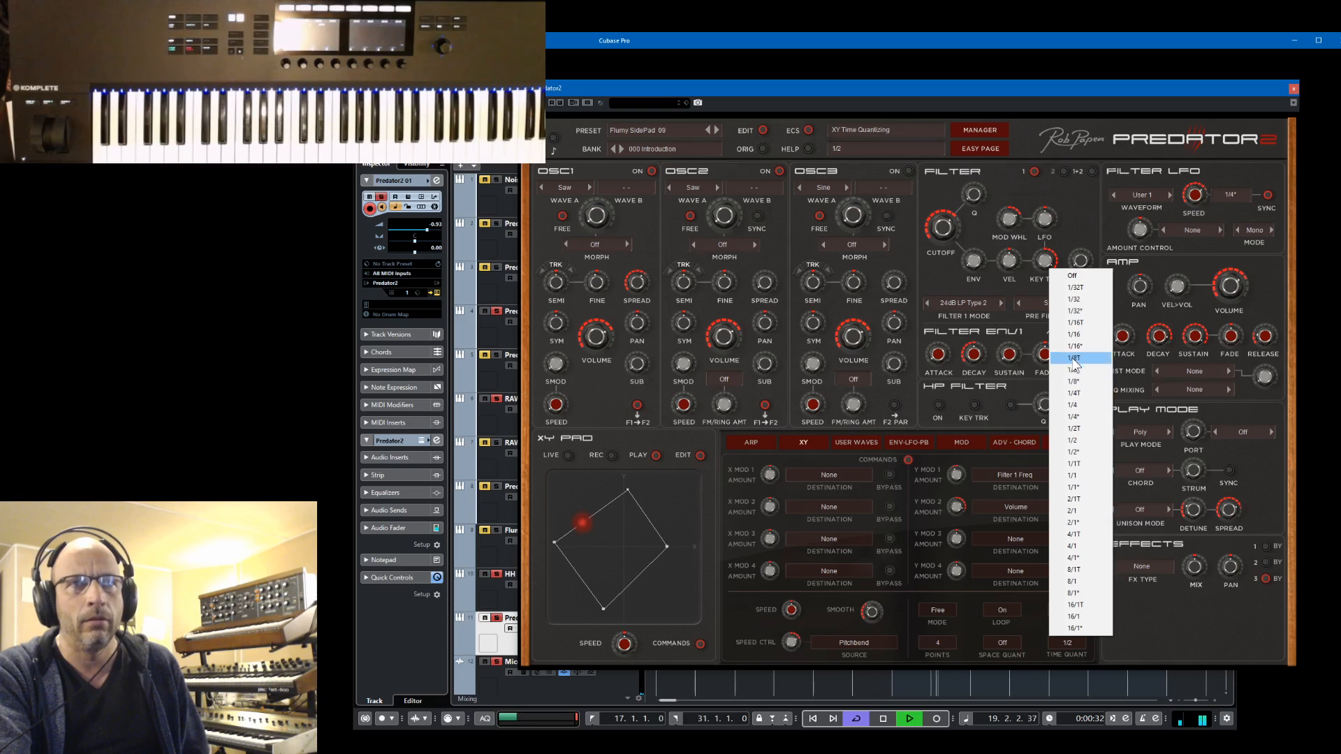
pyautogui.click(1074, 335)
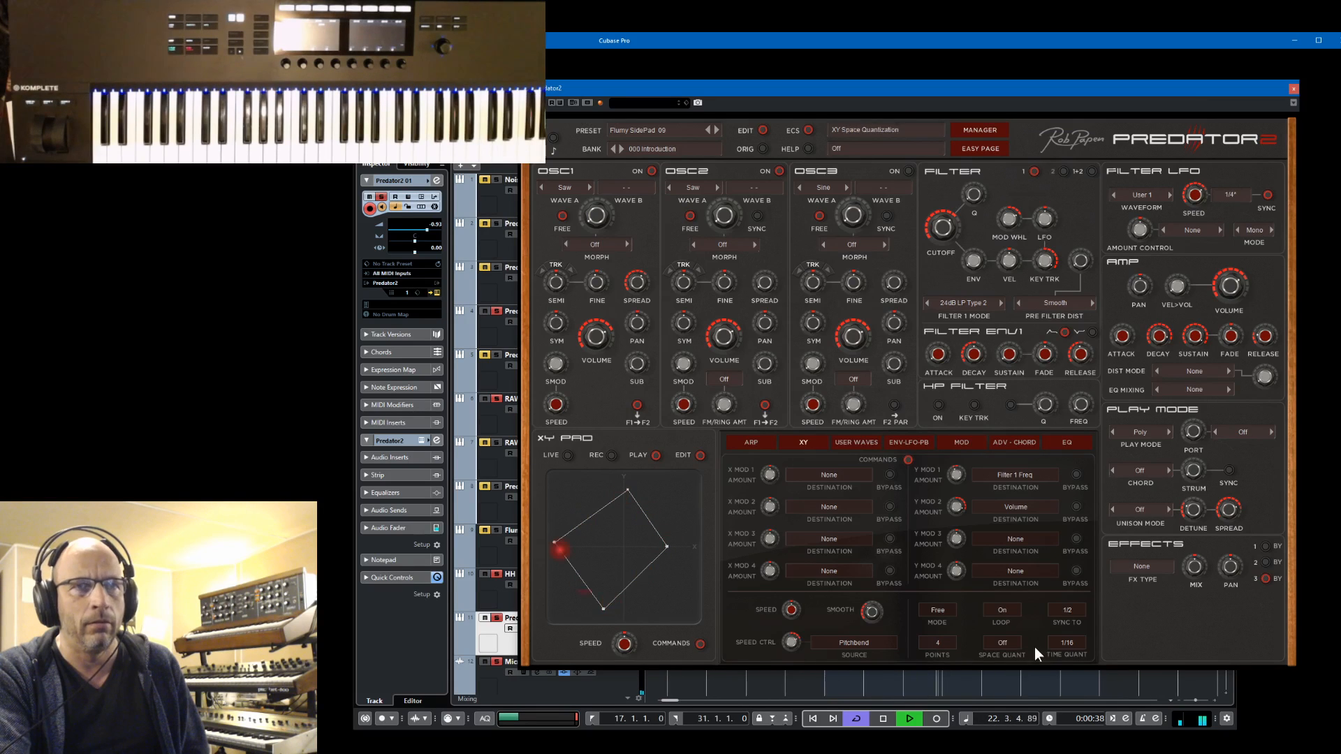
pyautogui.click(1064, 643)
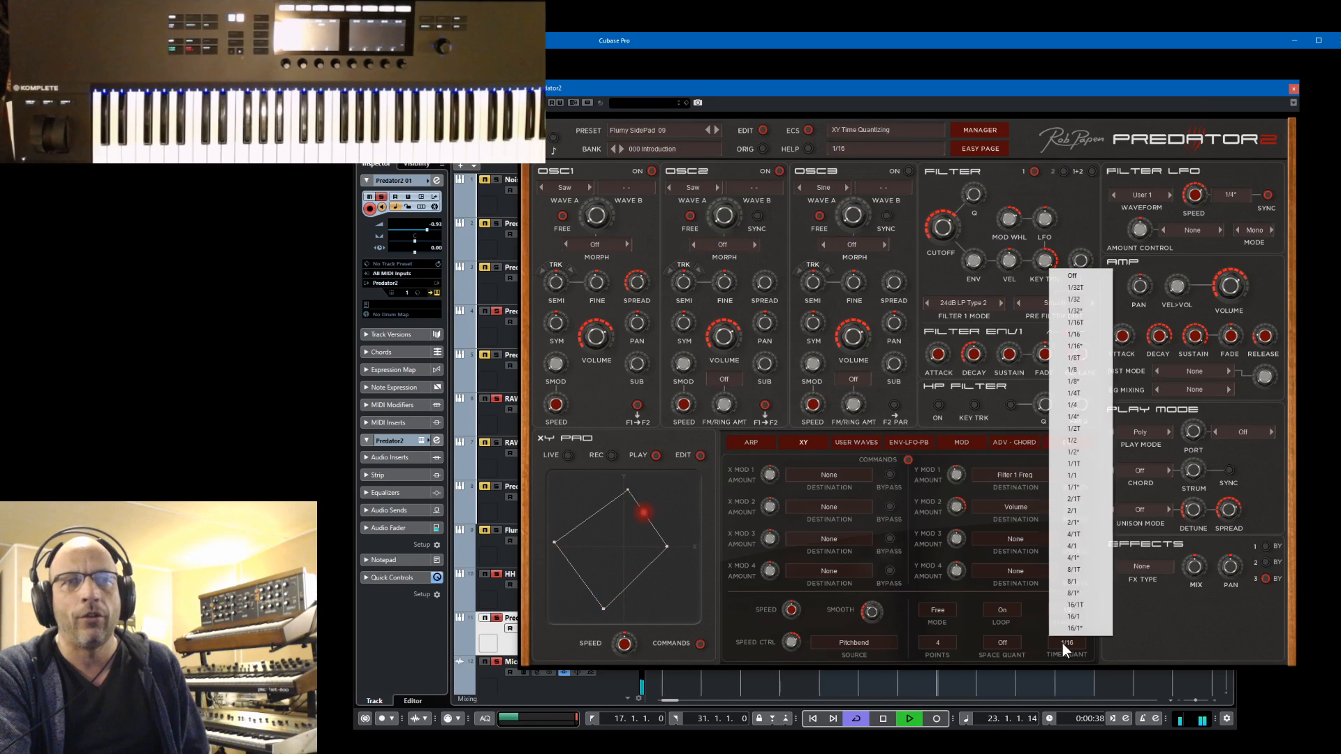
pyautogui.click(1072, 276)
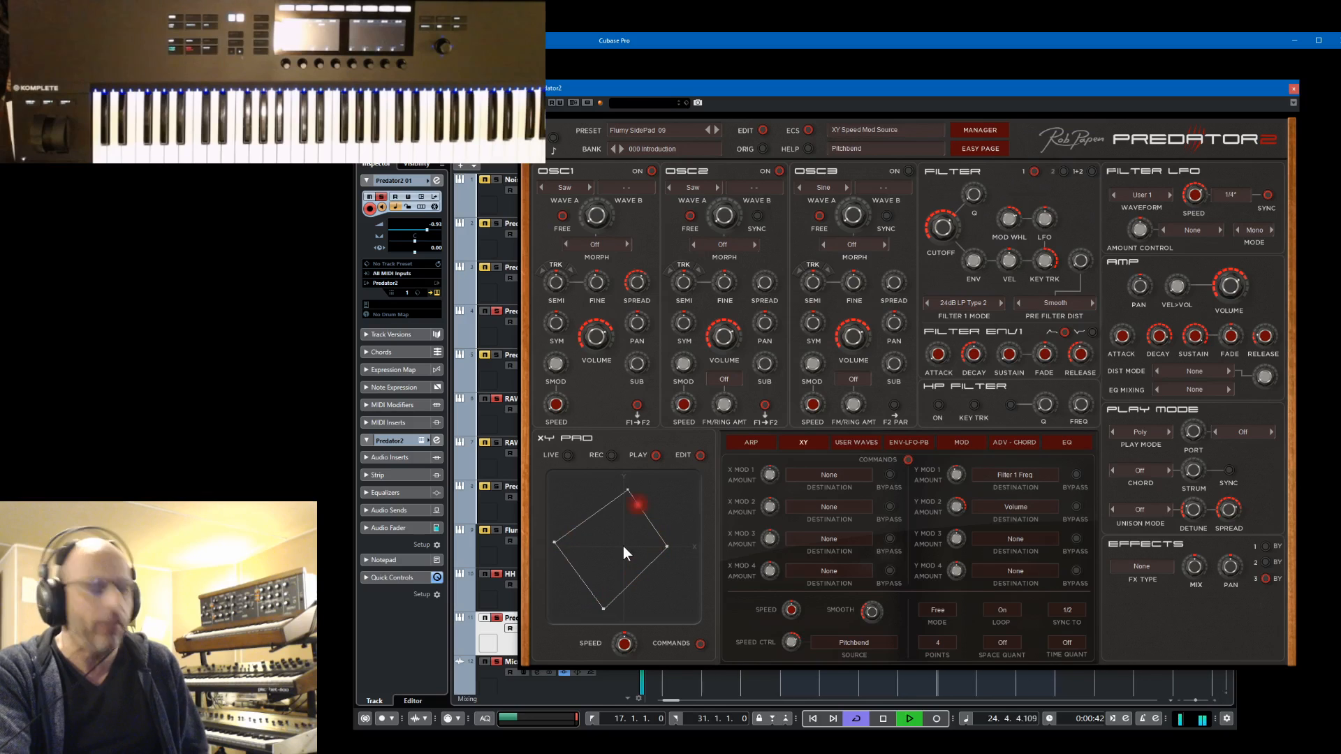
pyautogui.press('space')
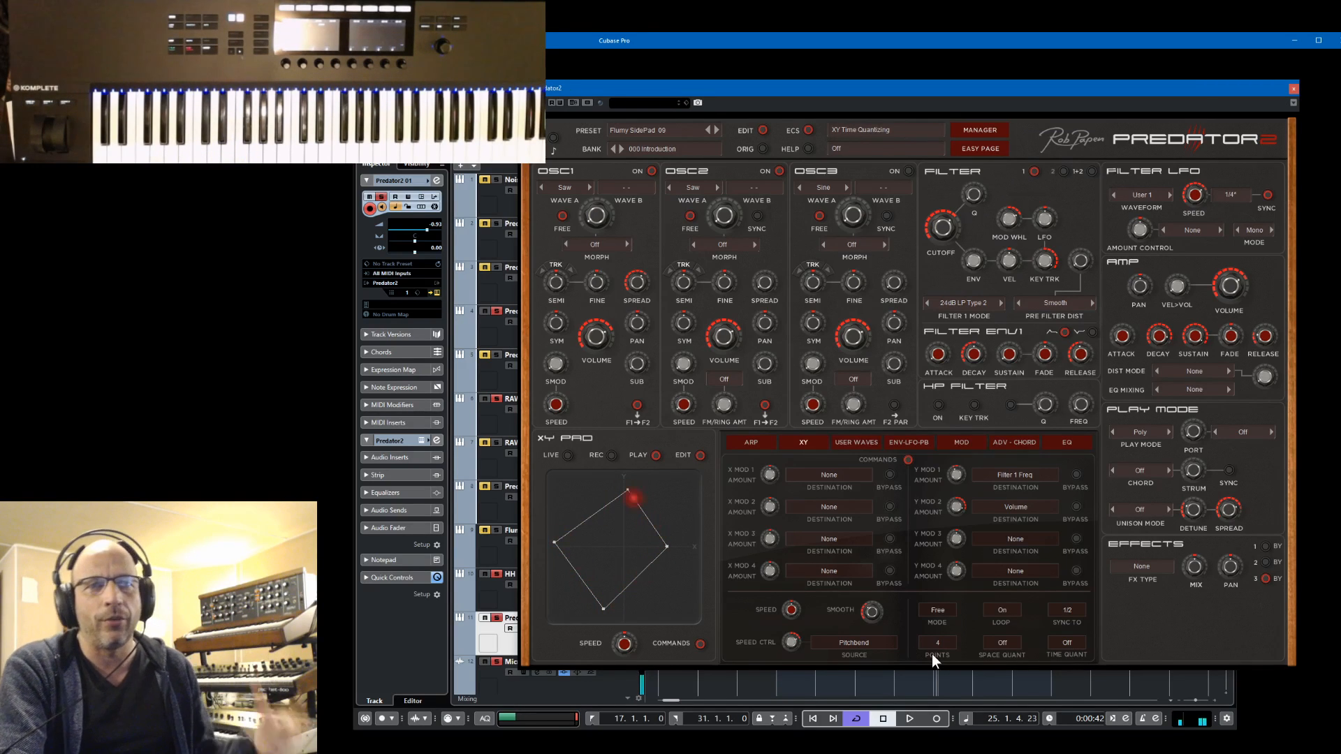
# Set XY space quantization to 16 and play the loop from the left locator
pyautogui.click(1002, 642)
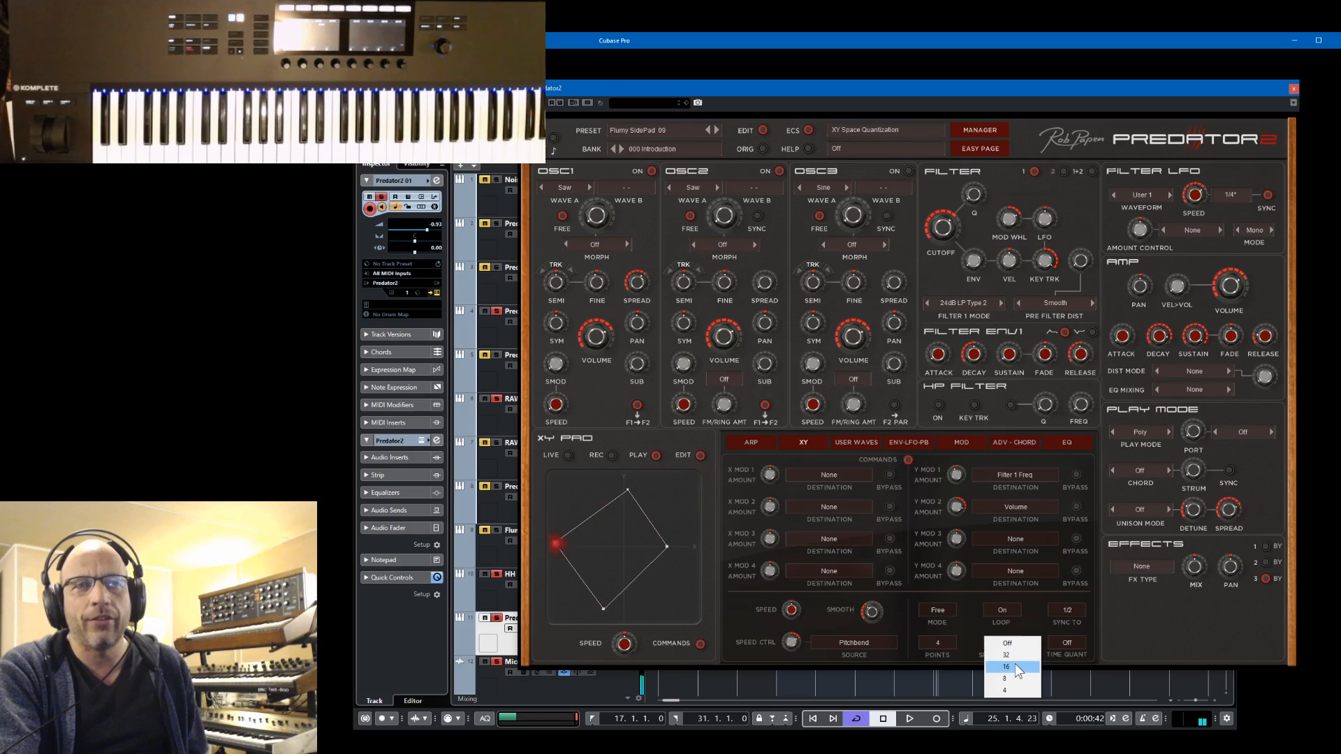
pyautogui.press('space')
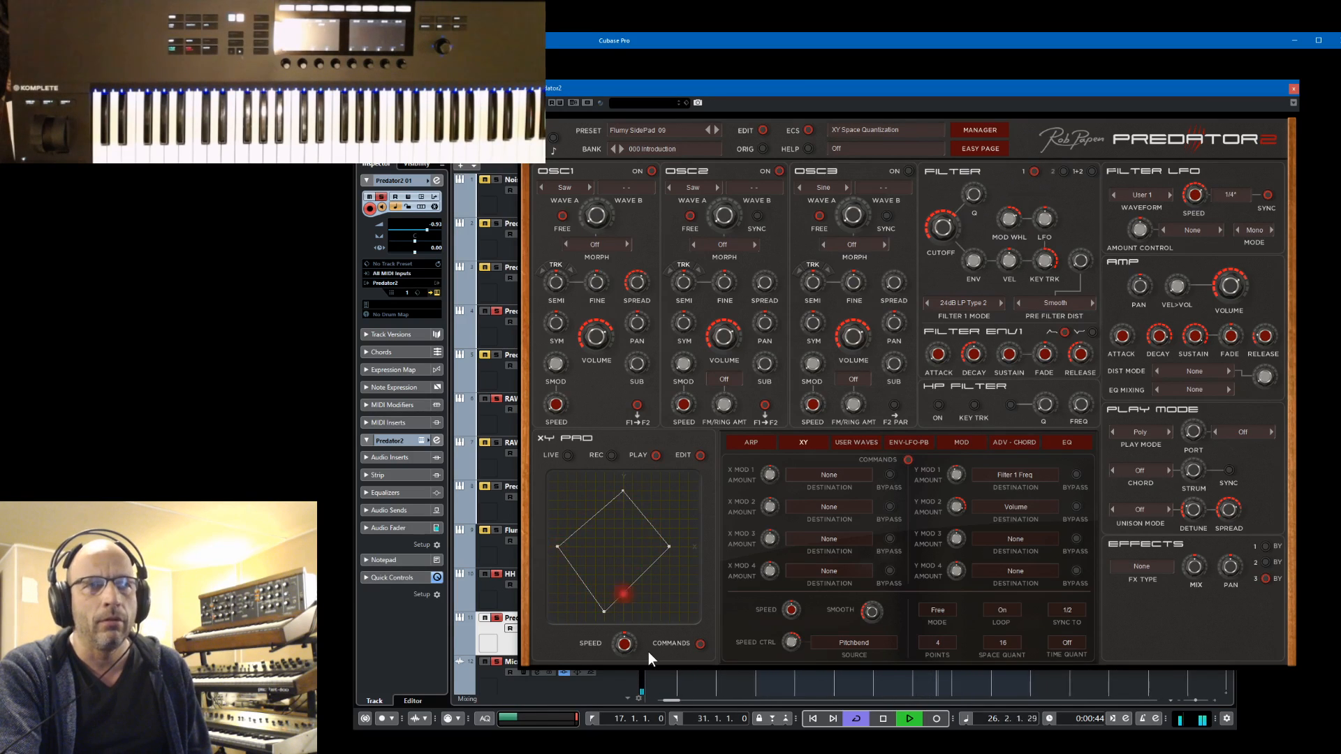
pyautogui.press('space')
pyautogui.click(593, 718)
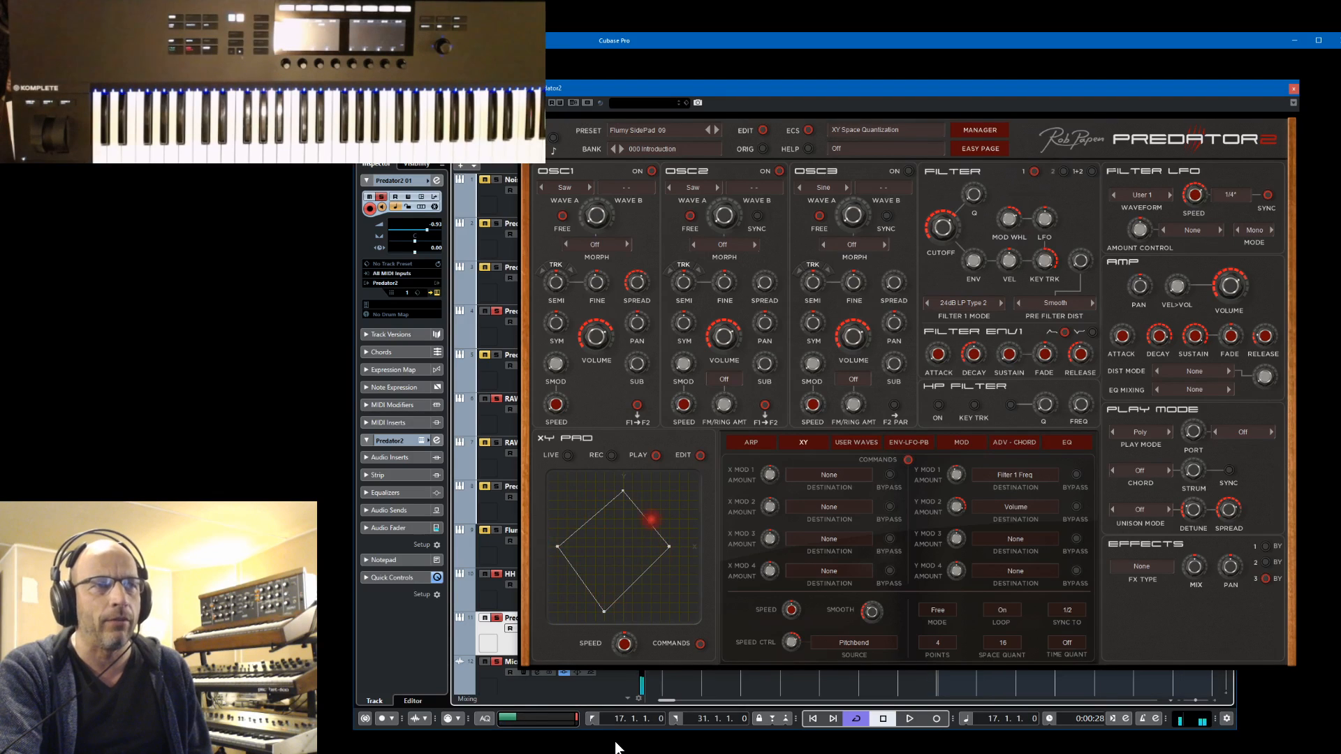
pyautogui.press('space')
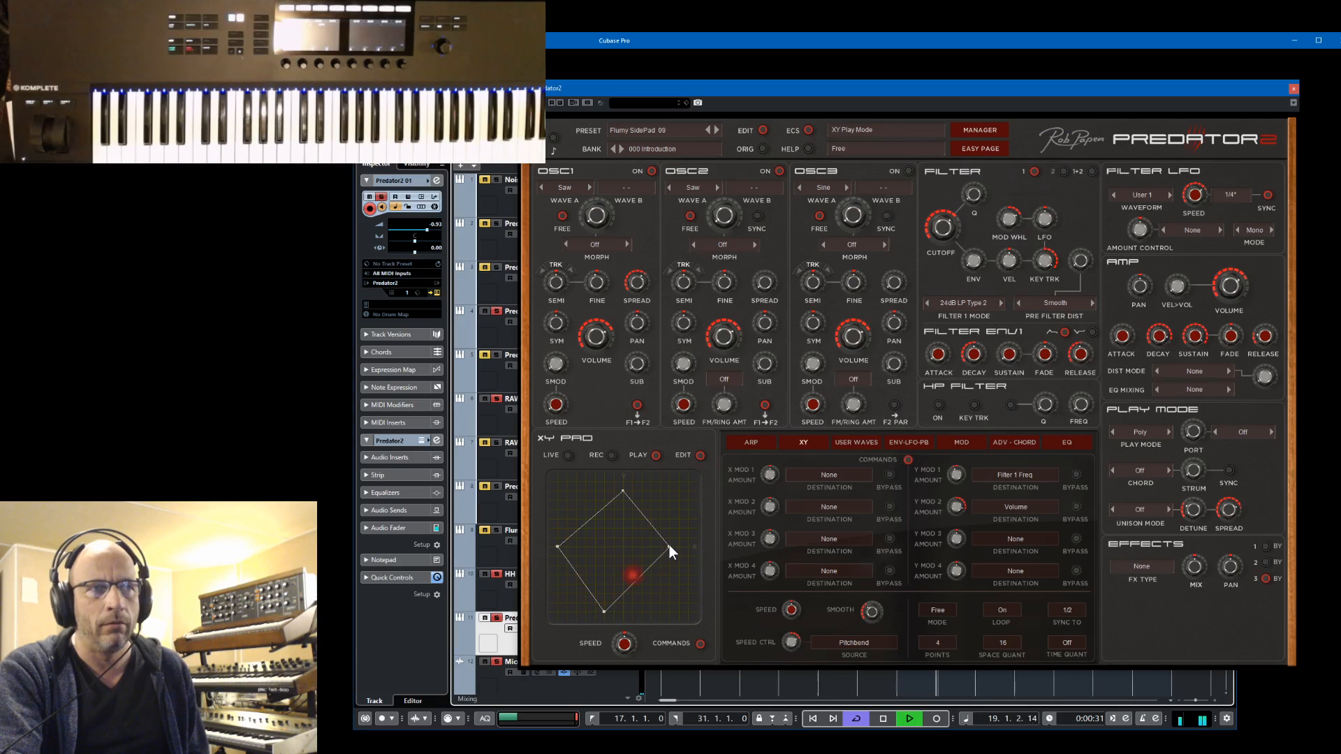
# During playback, nudge the XY path's lowest point down and right, move the top point to the centre and the right point to the upper-right corner
pyautogui.moveTo(669, 545)
pyautogui.mouseDown()
pyautogui.moveTo(681, 538)
pyautogui.moveTo(626, 548)
pyautogui.moveTo(668, 547)
pyautogui.mouseUp()
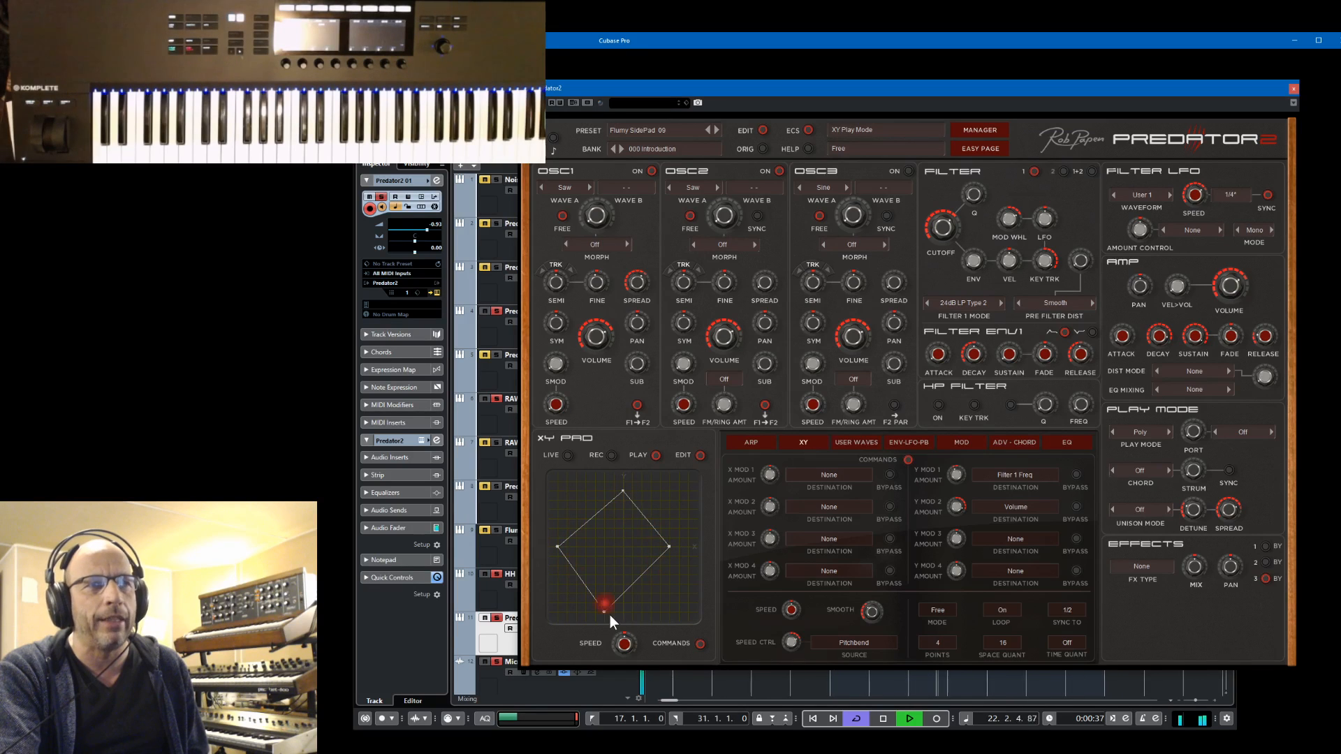
pyautogui.moveTo(610, 615); pyautogui.dragTo(619, 628)
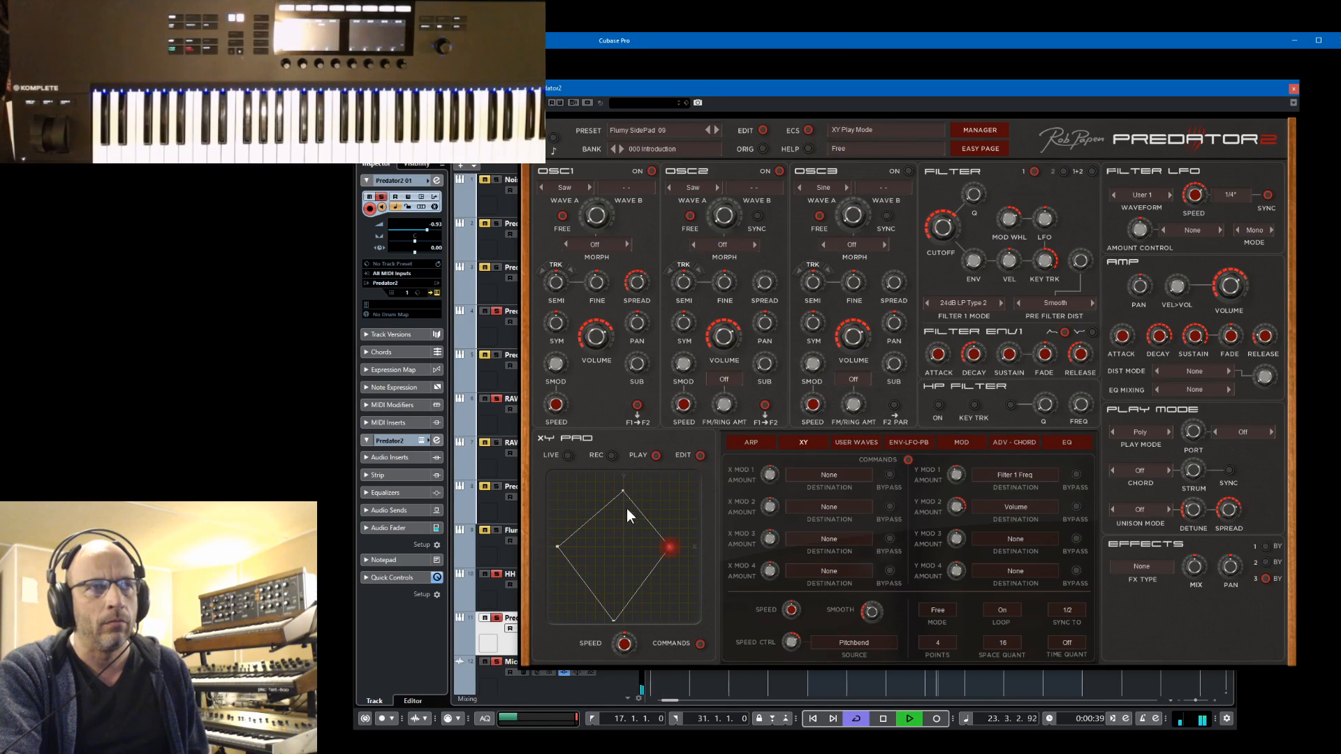
pyautogui.moveTo(622, 492); pyautogui.dragTo(694, 482)
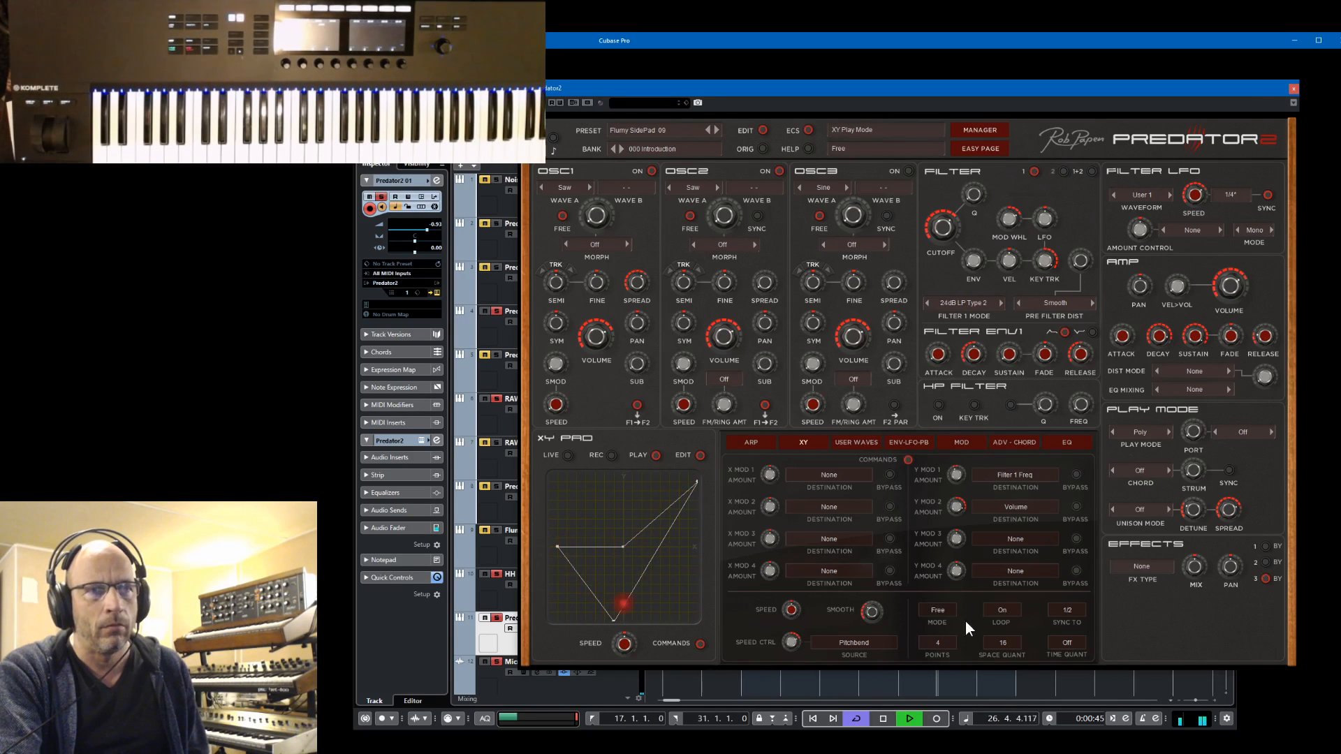
# Set the XY path to 8 points, replay the loop from the left locator, and stop playback
pyautogui.click(942, 642)
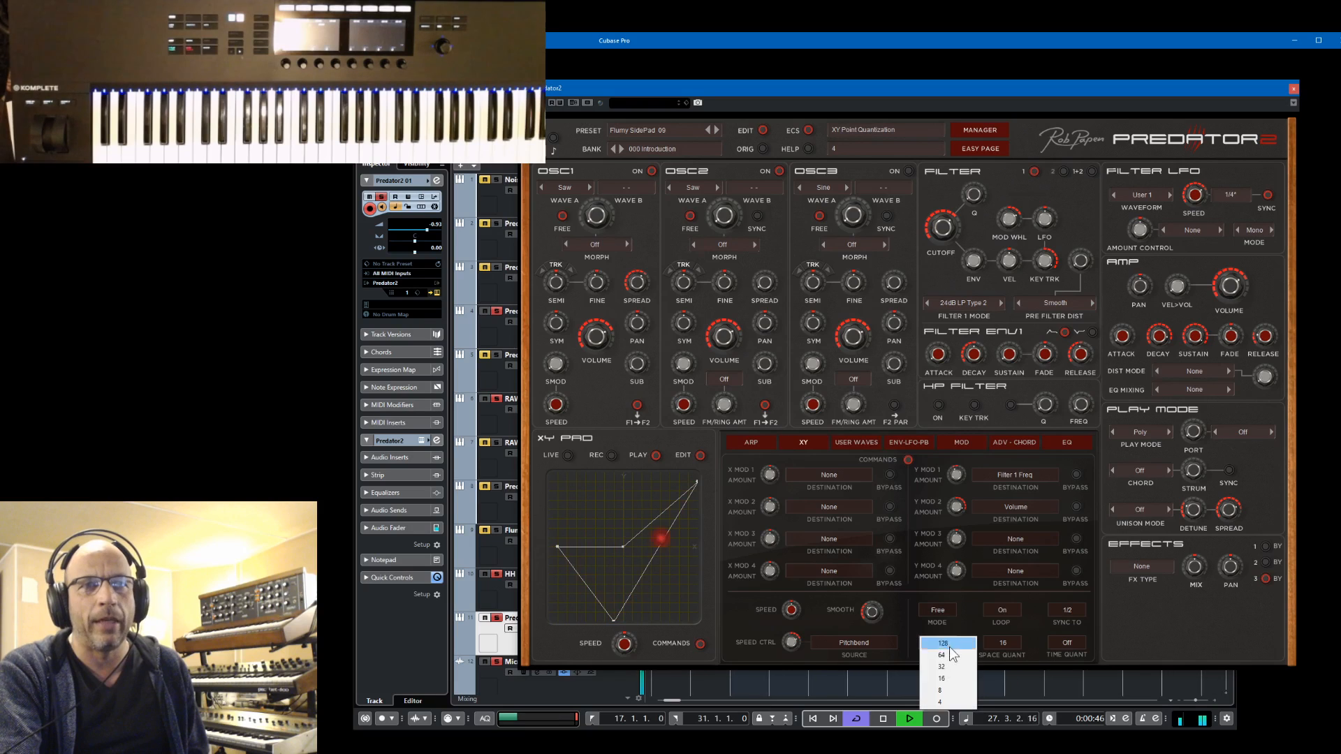
pyautogui.click(948, 690)
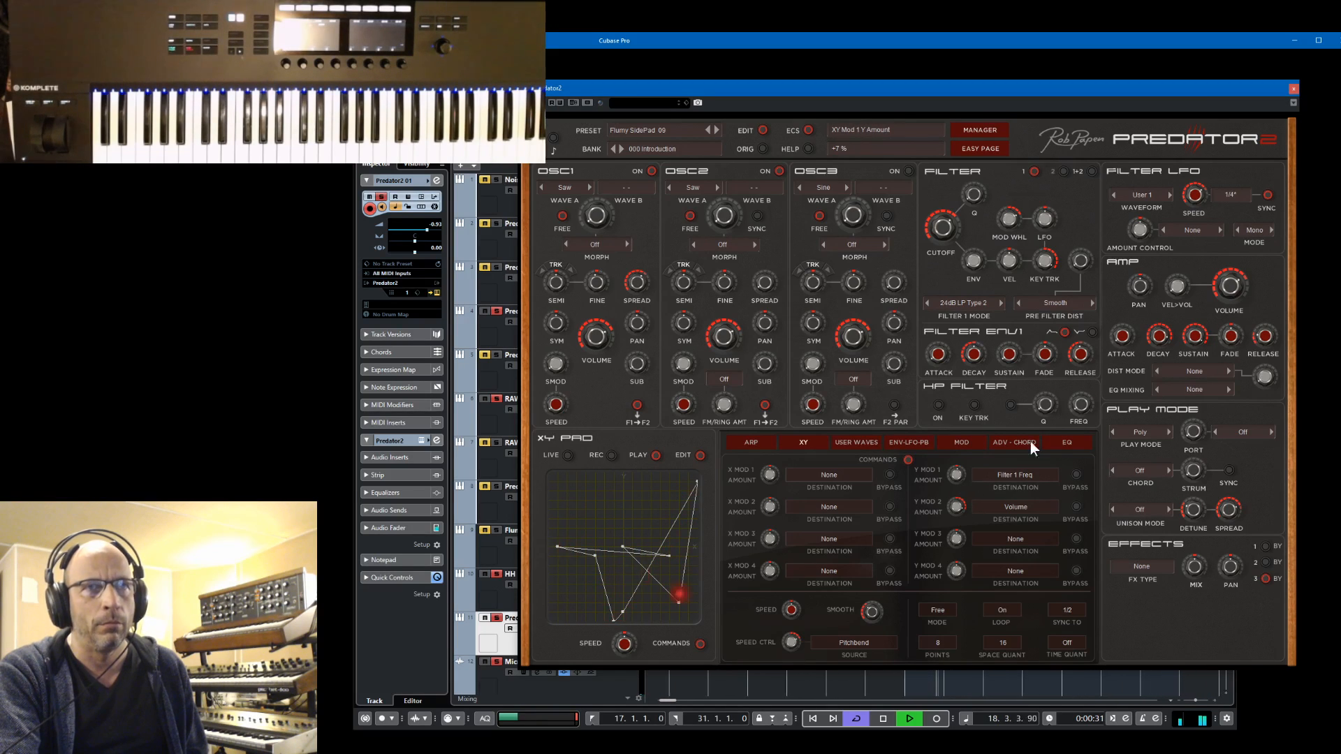
pyautogui.click(592, 718)
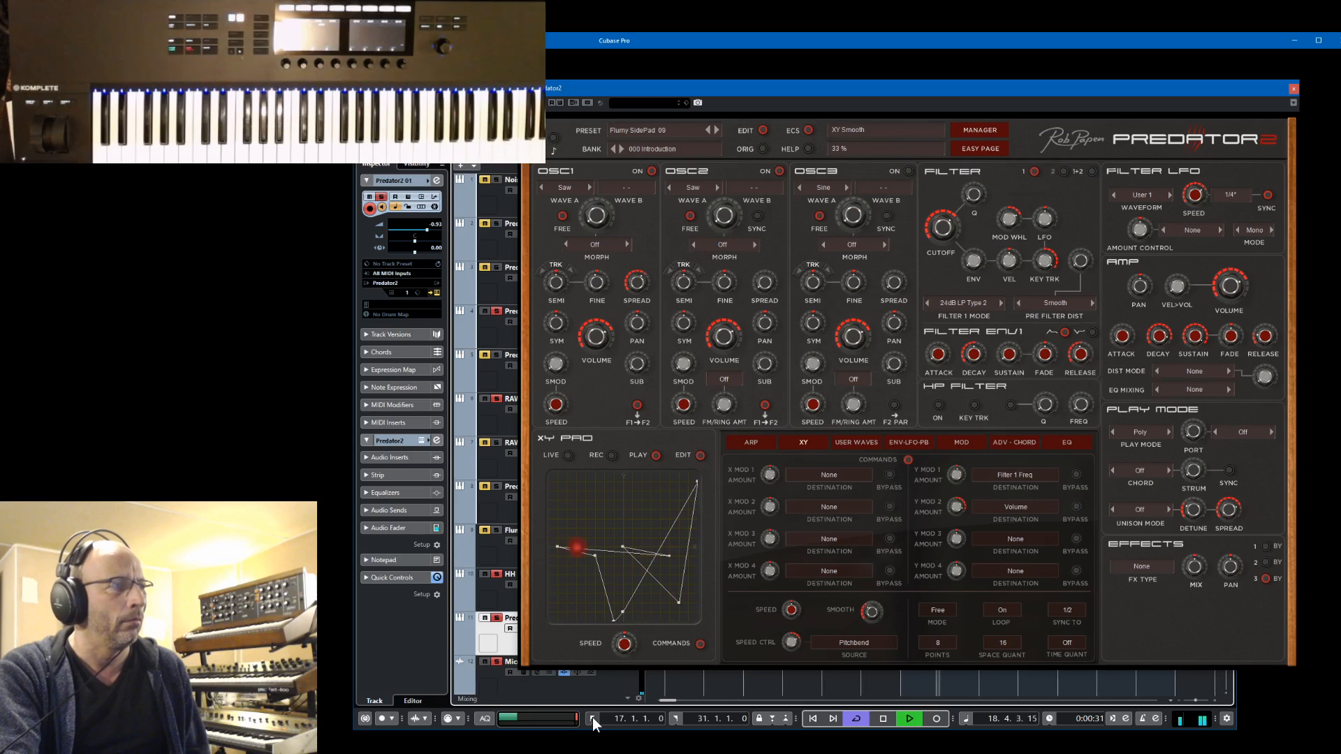
pyautogui.press('space')
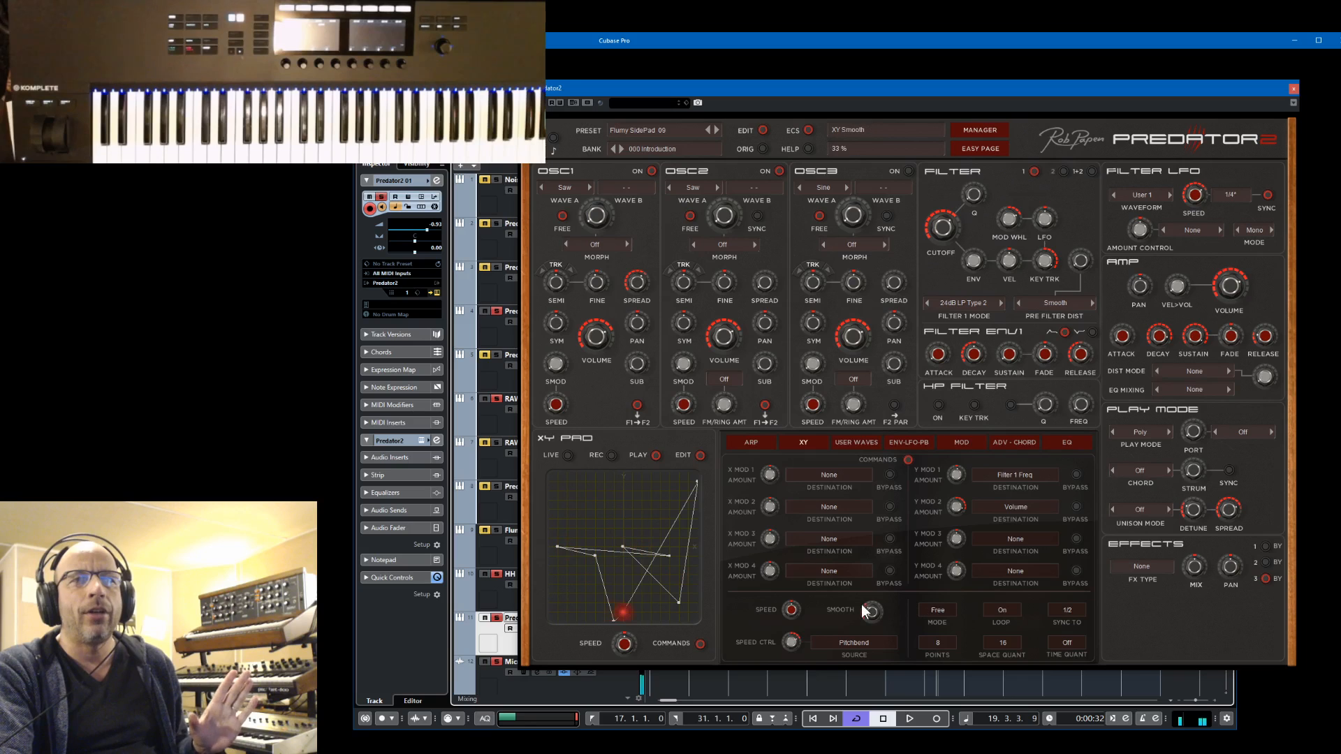
# Keep the XY mode on Free, set the XY sync period to 1/1, and audition the loop from the left locator
pyautogui.click(937, 611)
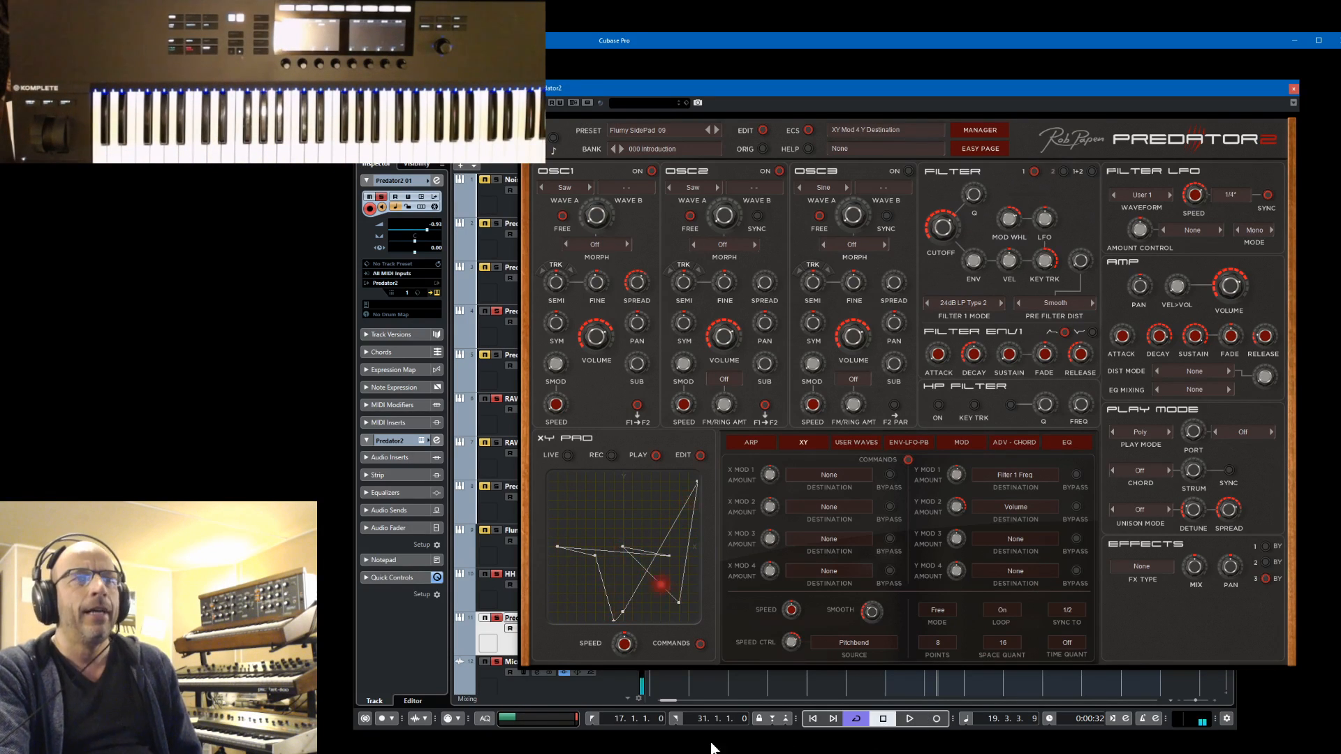
pyautogui.click(590, 719)
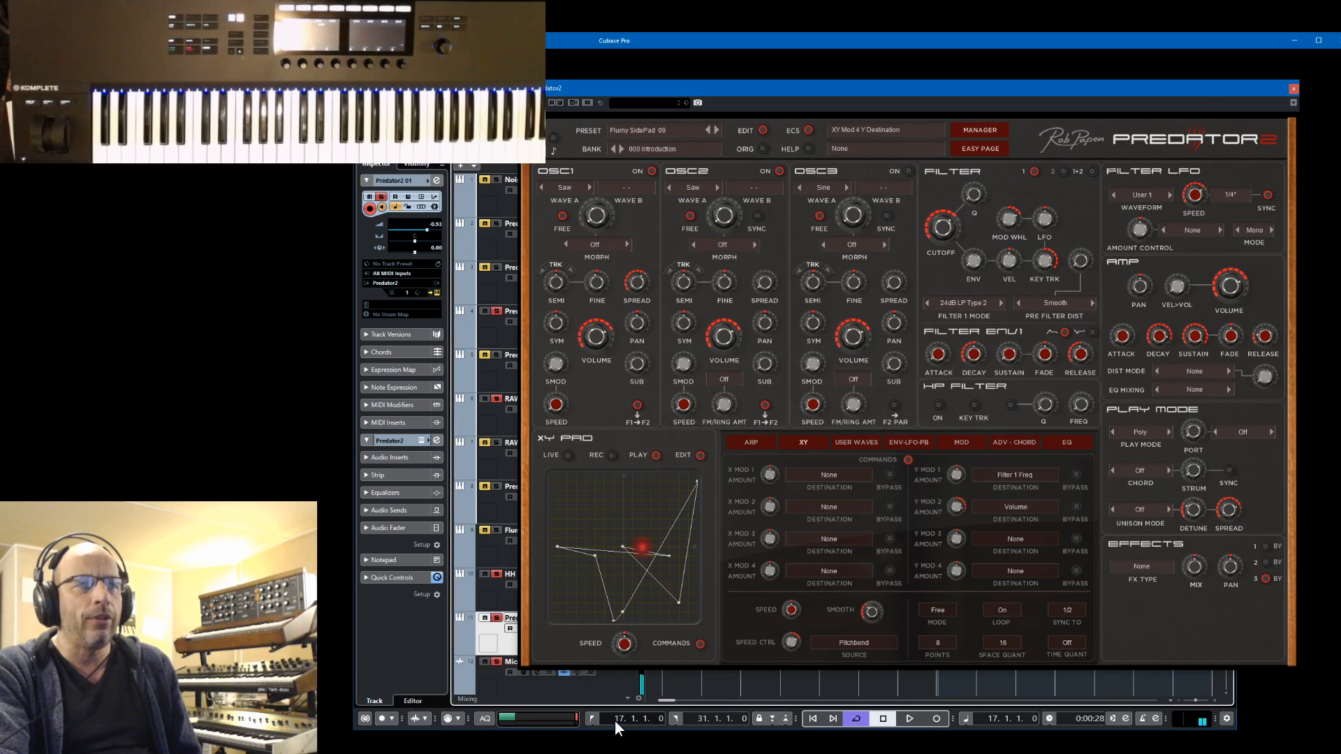
pyautogui.click(1073, 613)
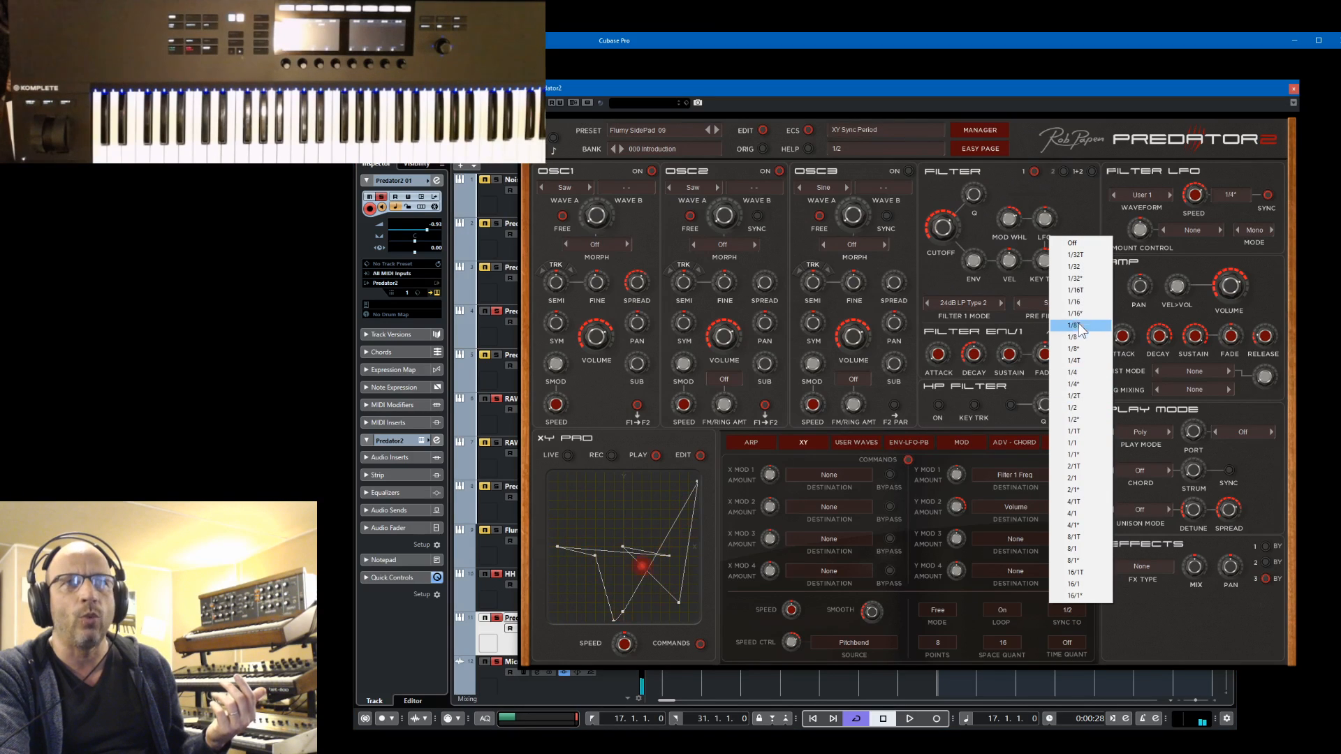
pyautogui.click(1076, 444)
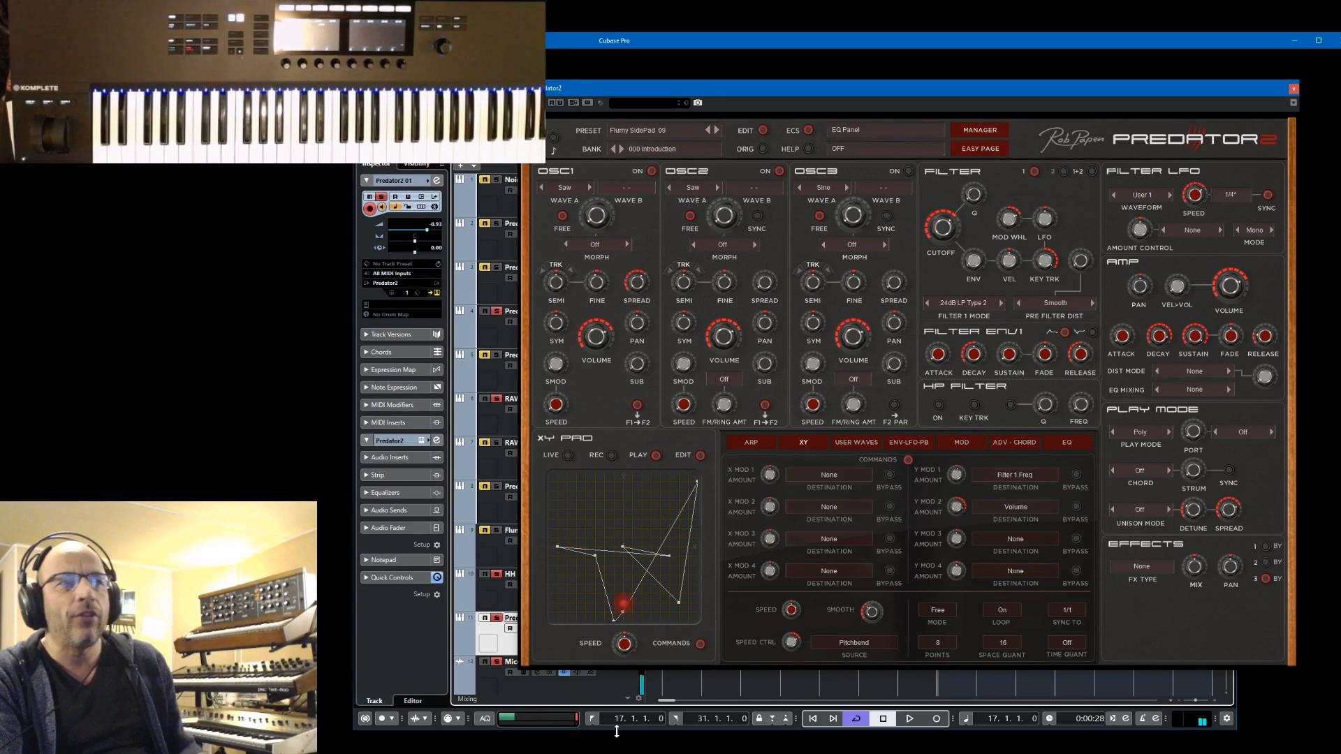
pyautogui.click(909, 719)
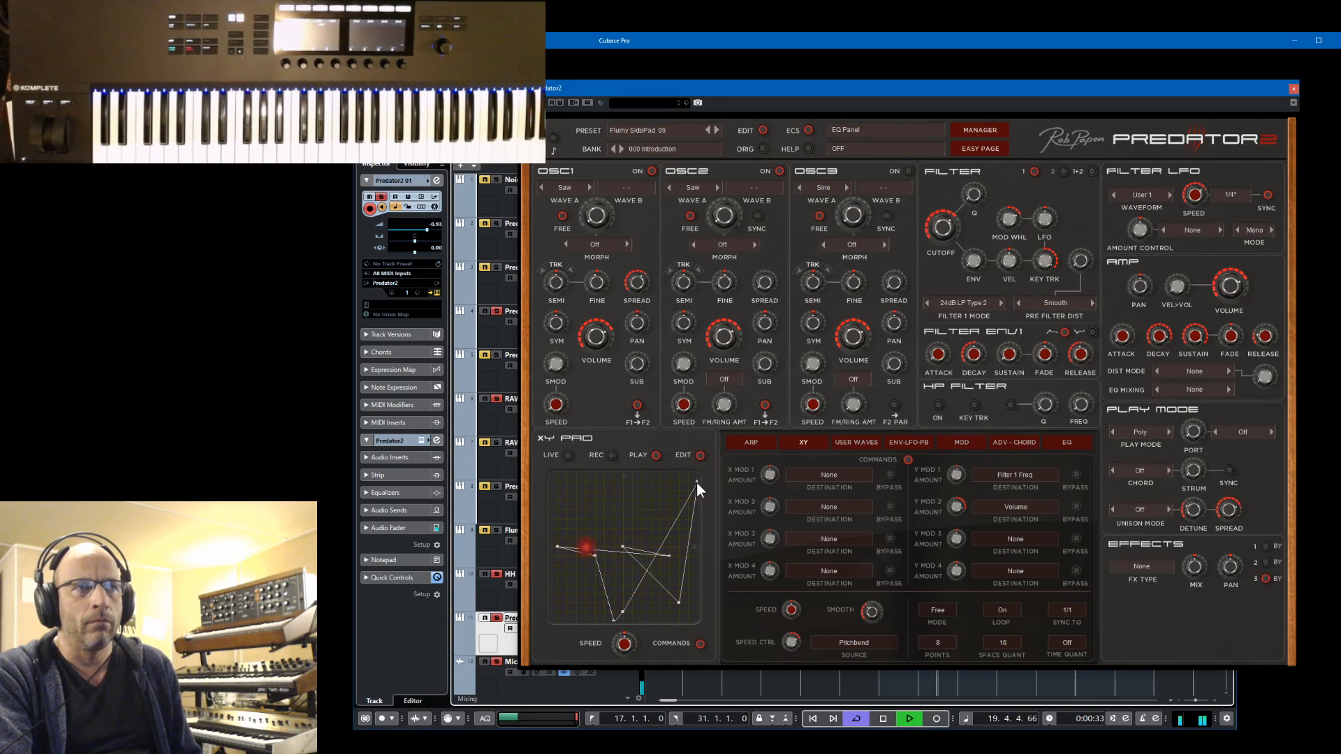
pyautogui.press('space')
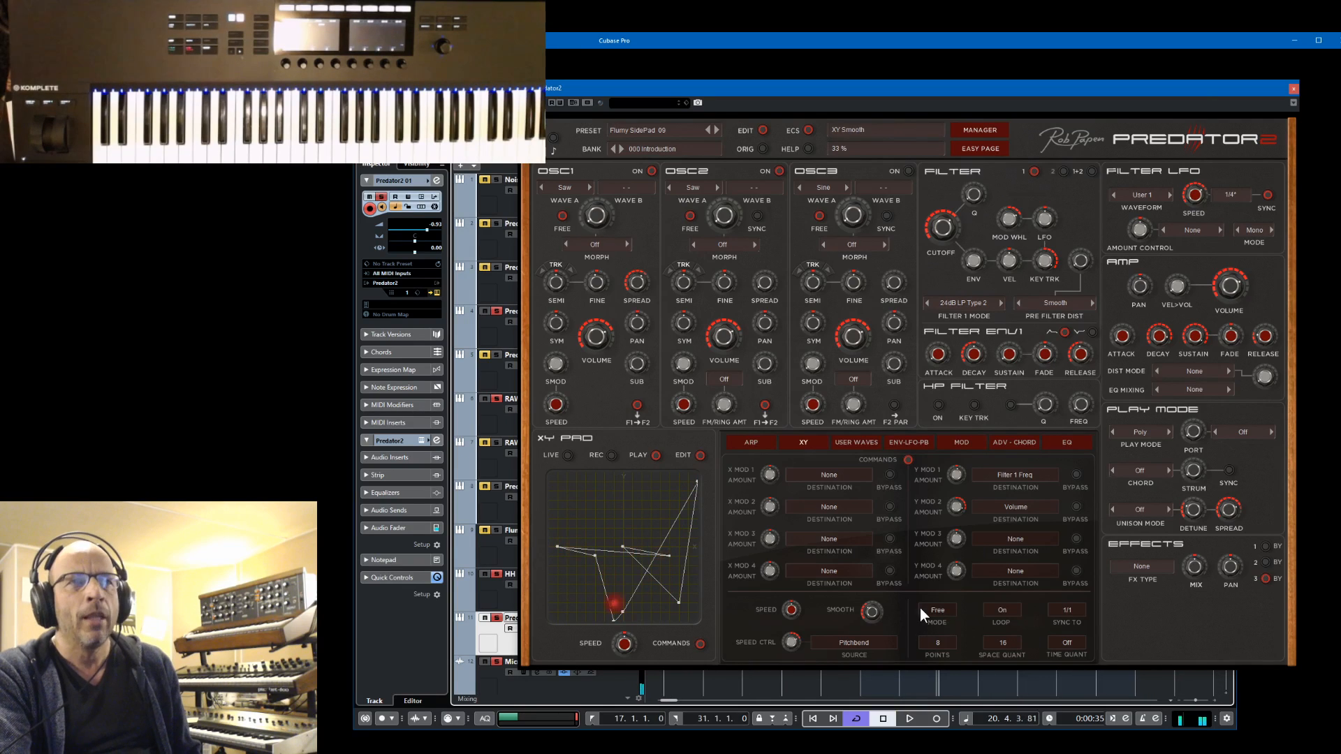
# Change the XY play mode to Mono and audition the loop from the left locator
pyautogui.click(923, 610)
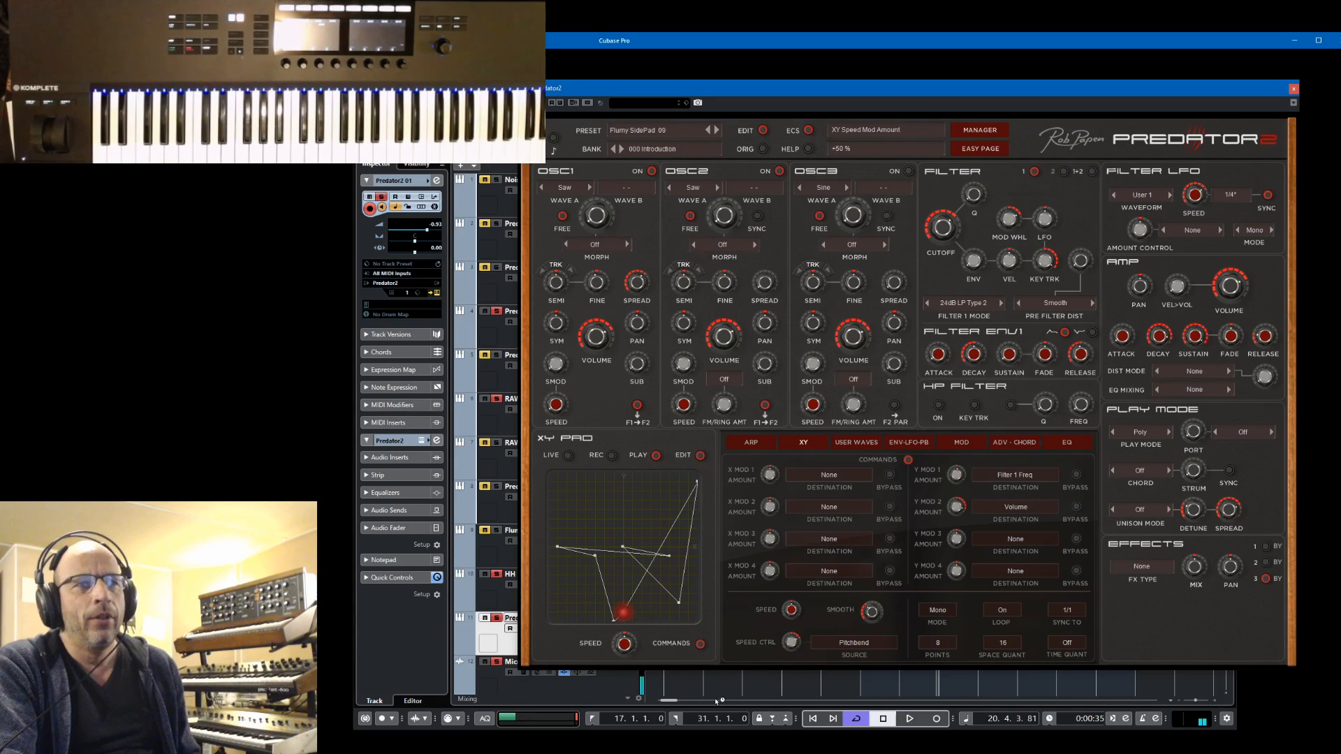
pyautogui.click(589, 719)
pyautogui.press('space')
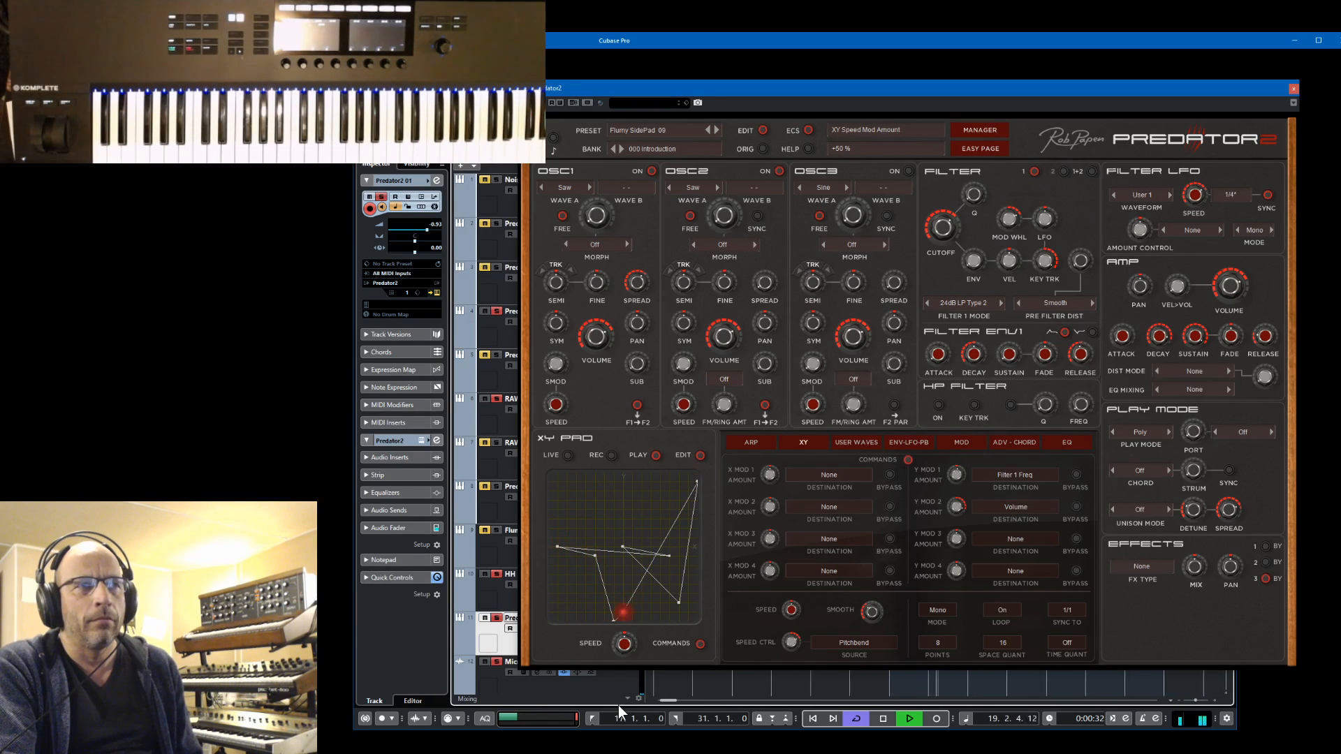
pyautogui.press('space')
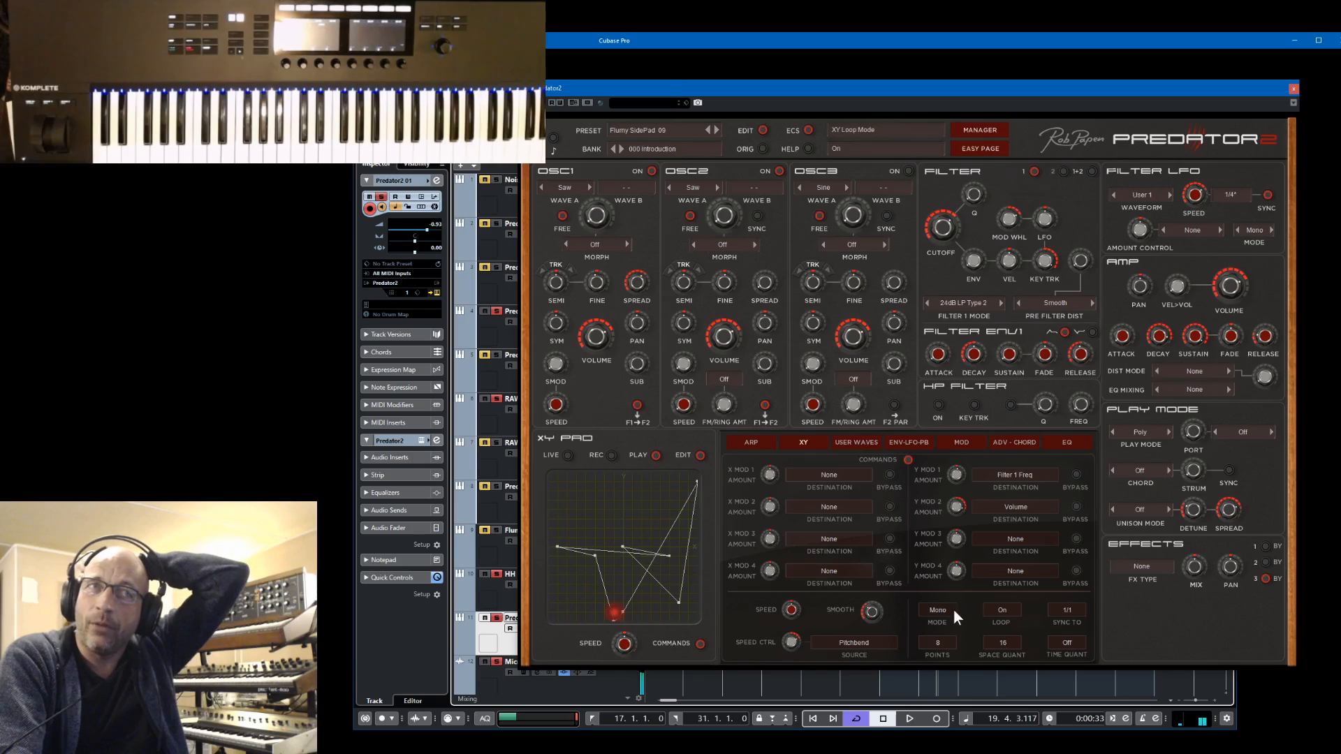
# Move the Predator2 window aside and point out the track's four consecutive Predator2 01 parts between bars 17 and 31 by selecting each one
pyautogui.moveTo(1128, 90); pyautogui.dragTo(400, 142)
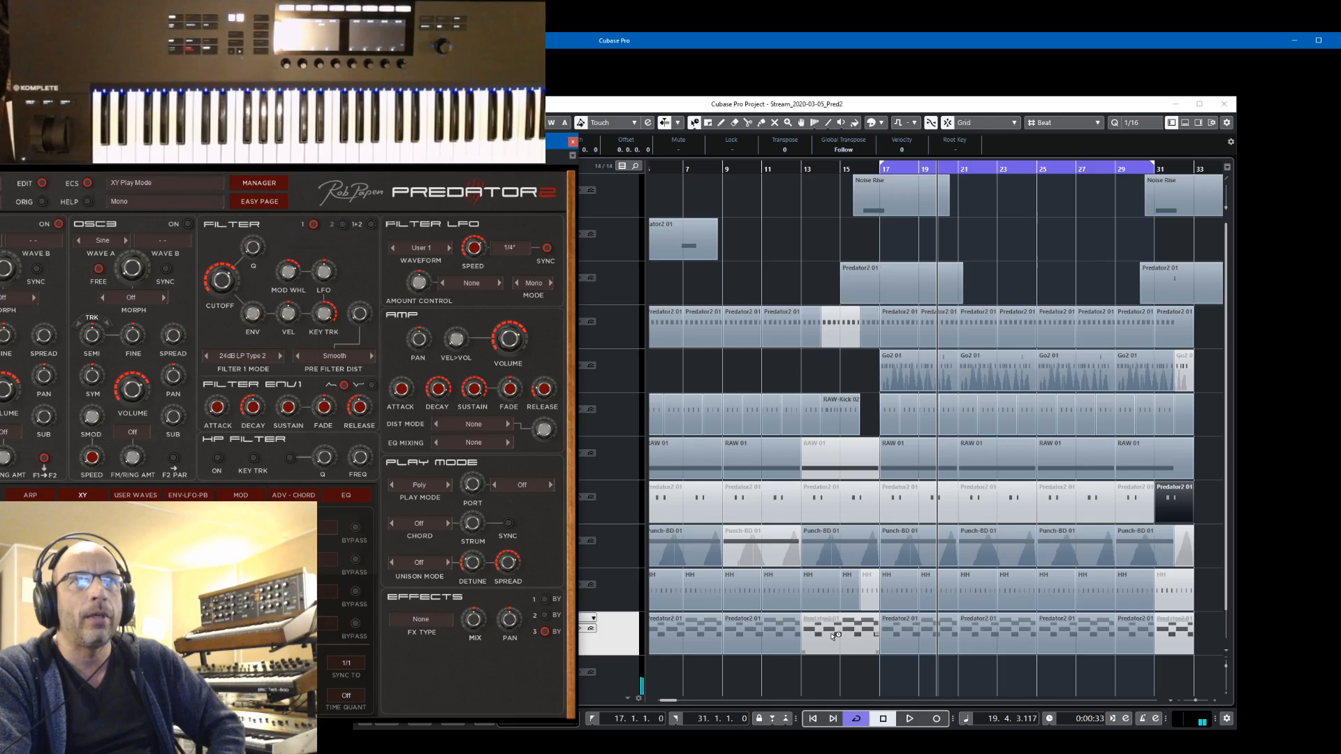
pyautogui.click(911, 636)
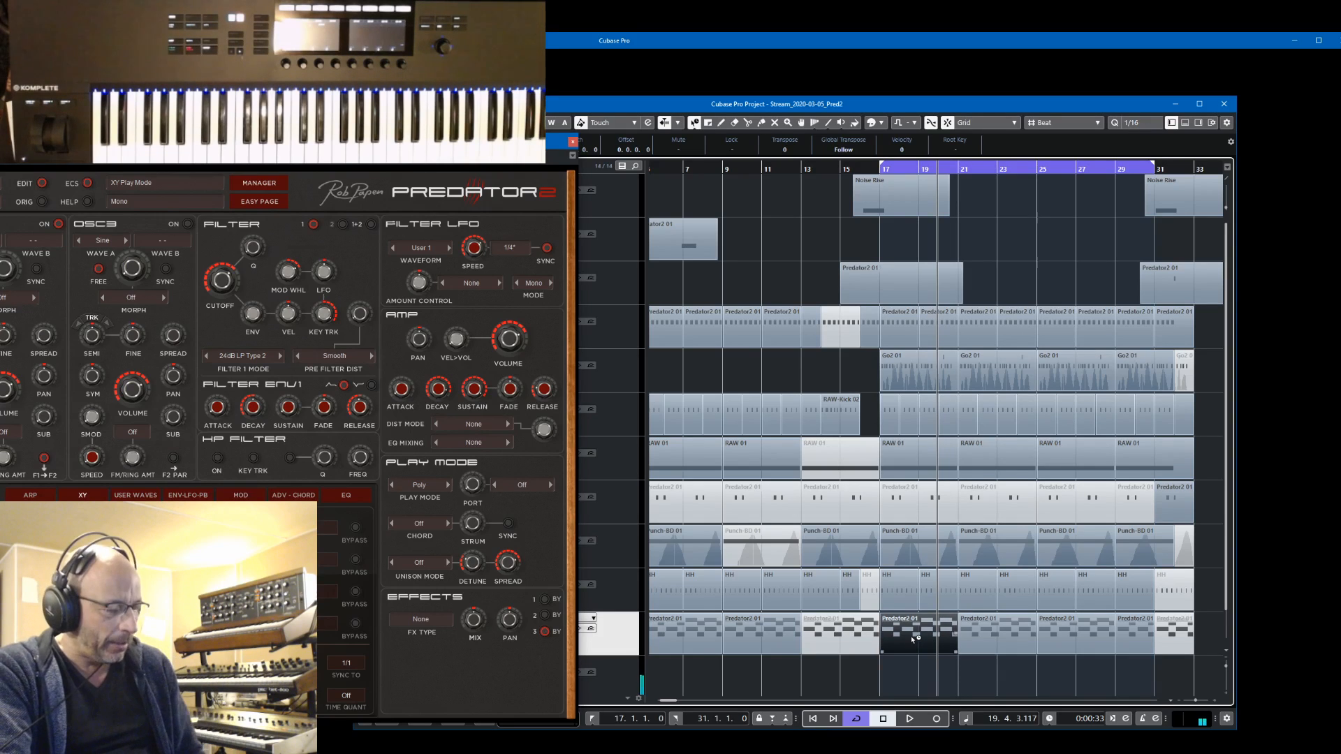
pyautogui.click(996, 639)
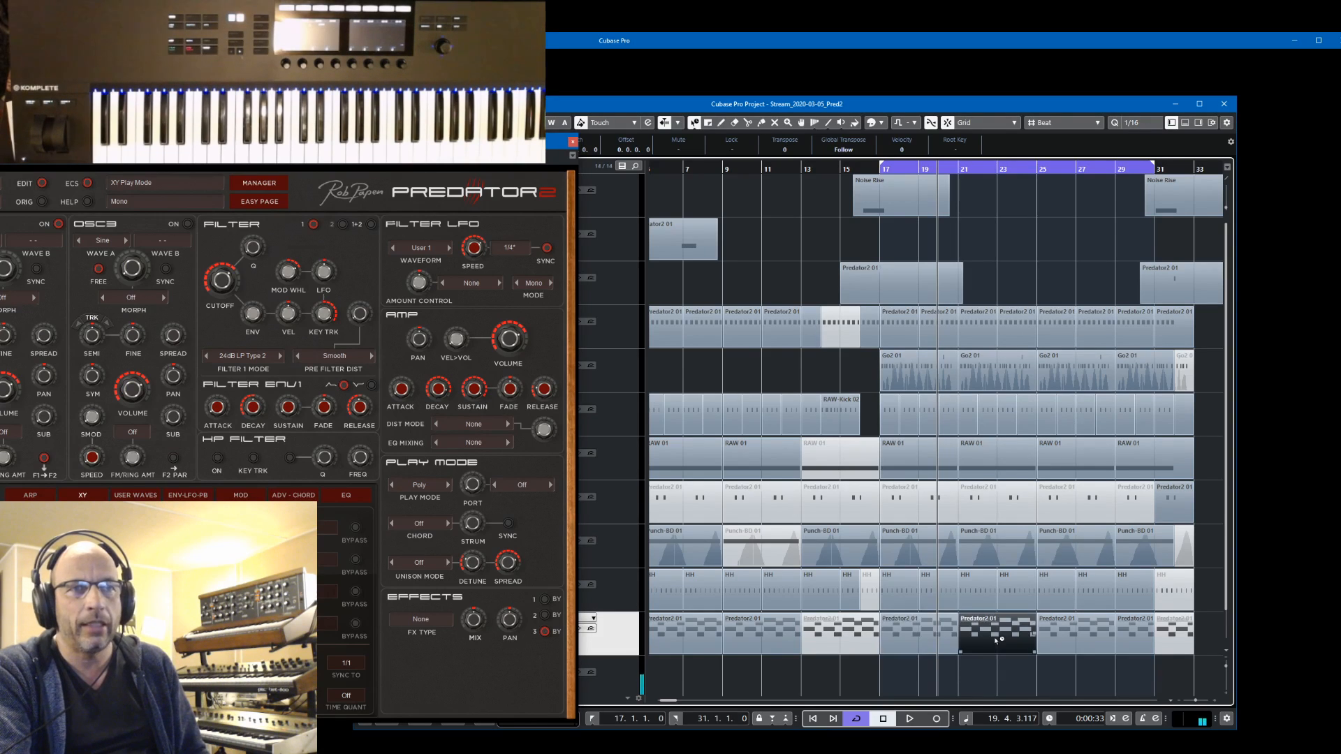
pyautogui.click(1097, 632)
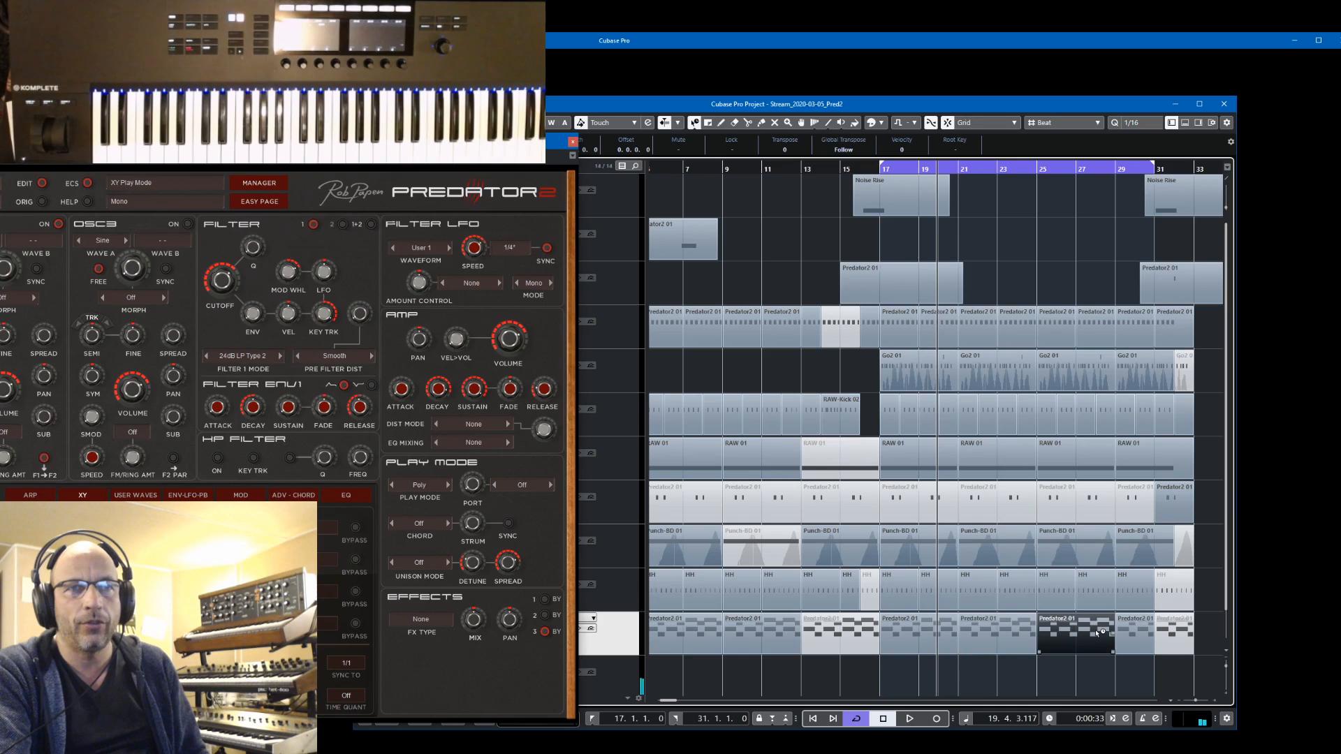
pyautogui.click(1145, 636)
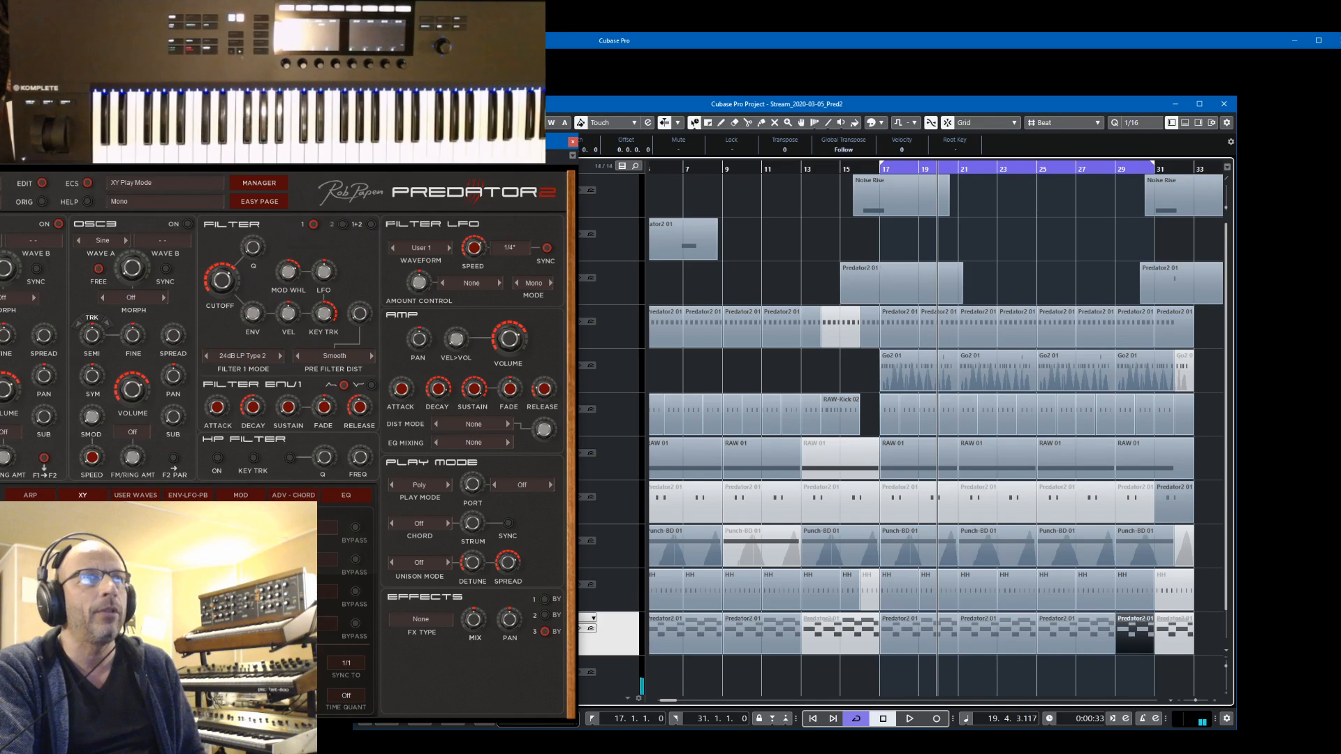
# Bring the Predator2 window back into view, start playback, and move the XY path's upper-right corner point inward
pyautogui.moveTo(443, 143); pyautogui.dragTo(1086, 73)
pyautogui.press('space')
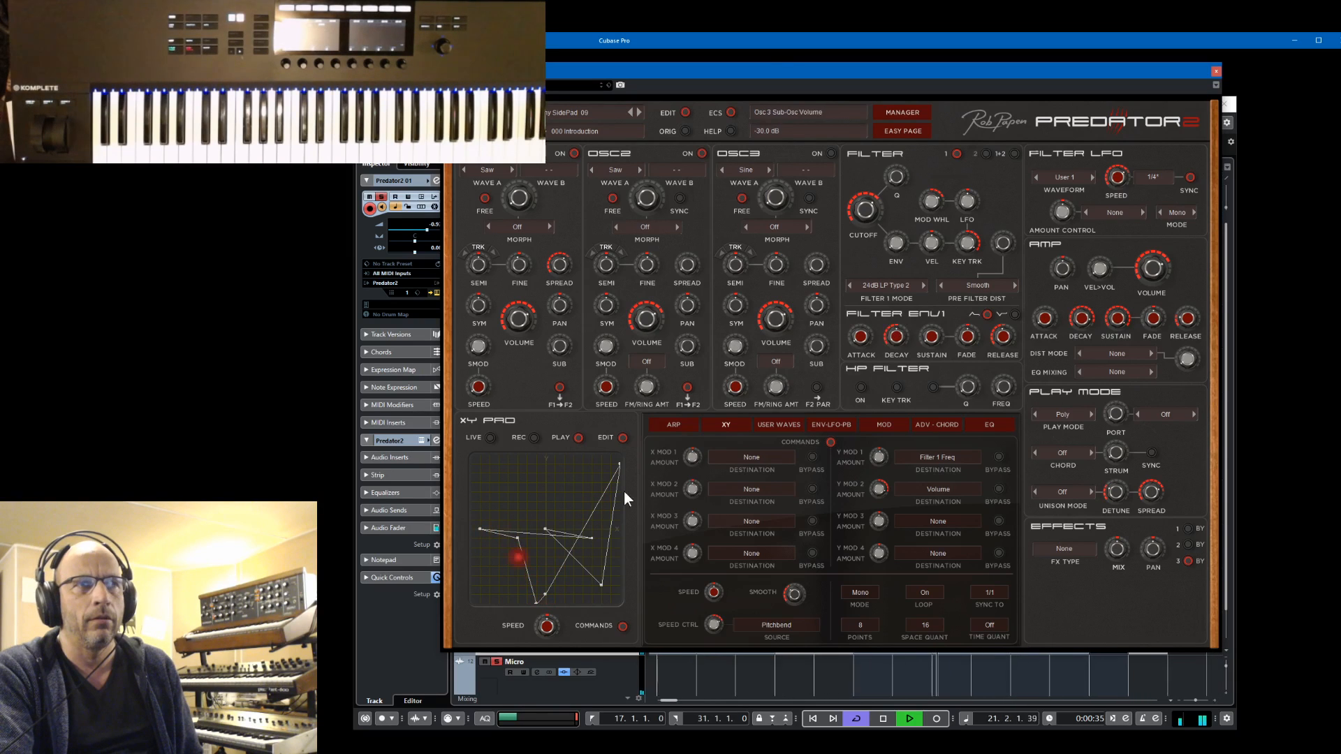
pyautogui.moveTo(618, 467); pyautogui.dragTo(585, 485)
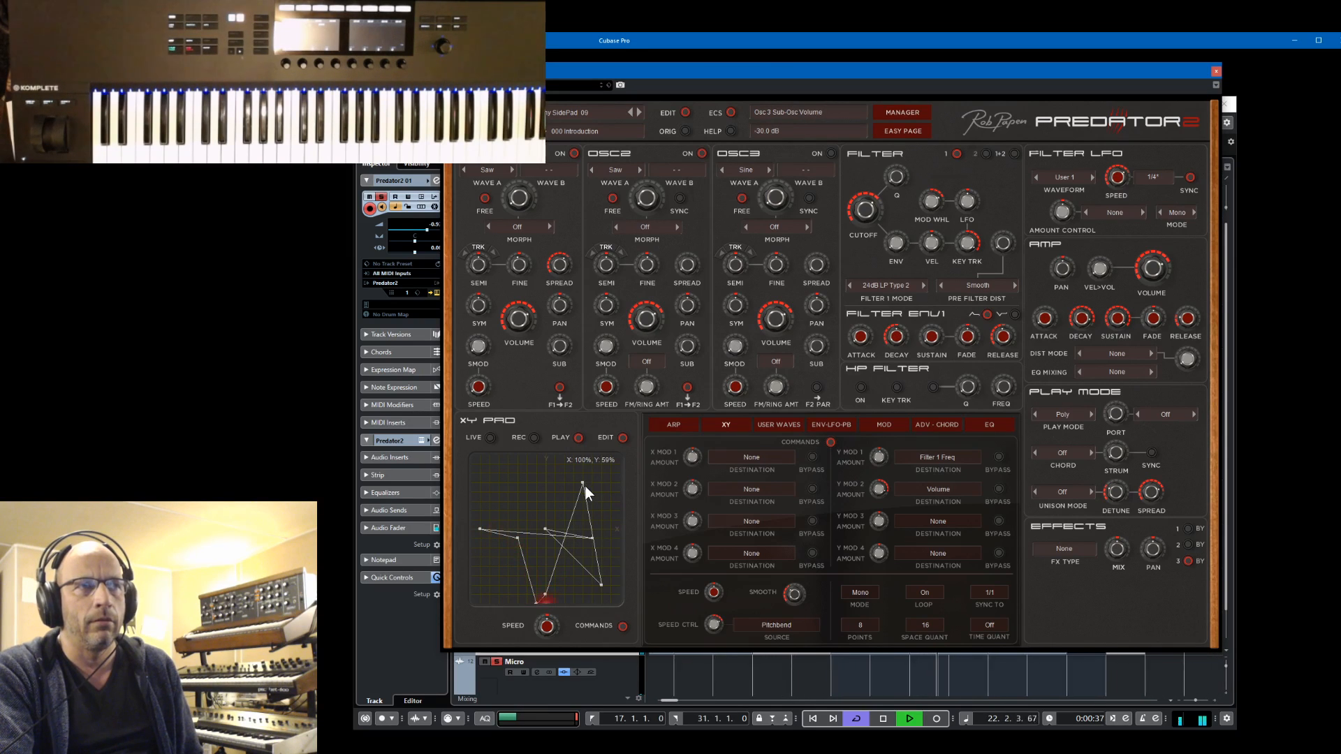
# Set the XY sync period to 1/2 and move the Predator2 window aside to expose the arrangement
pyautogui.click(994, 593)
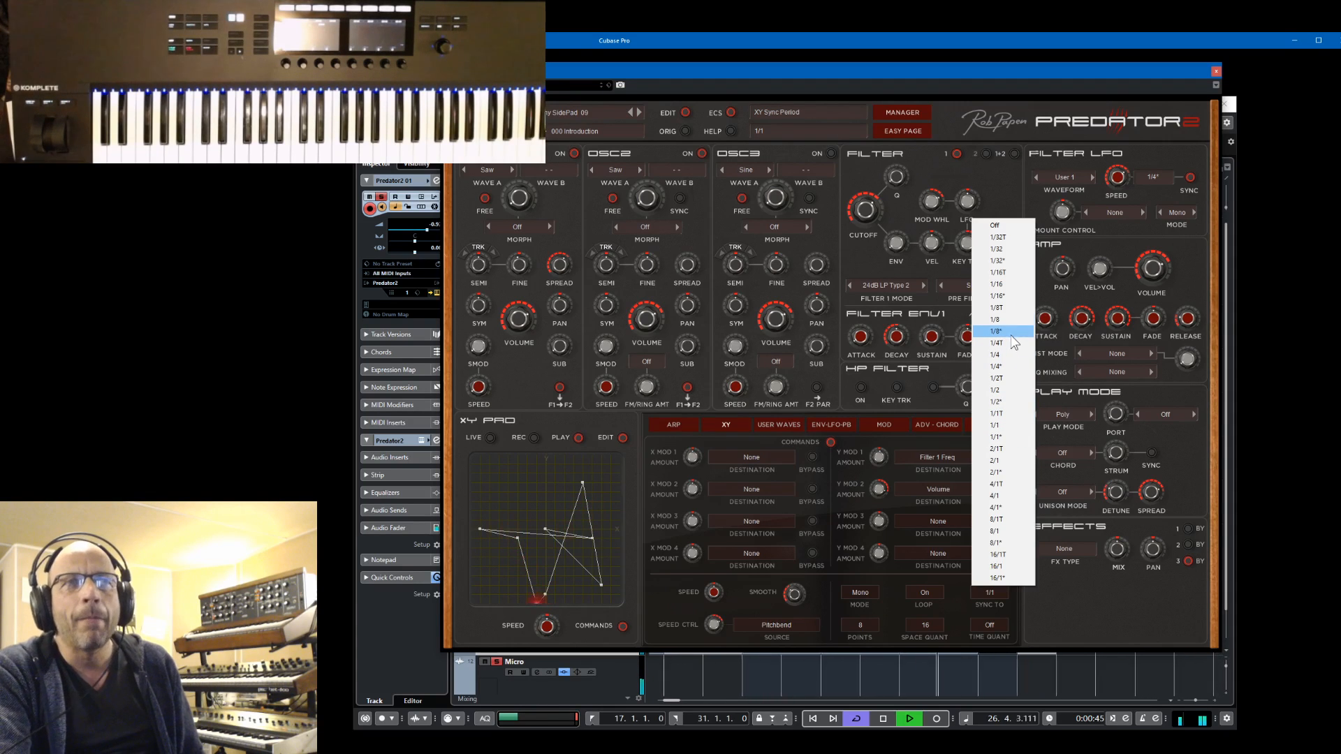
pyautogui.click(1013, 388)
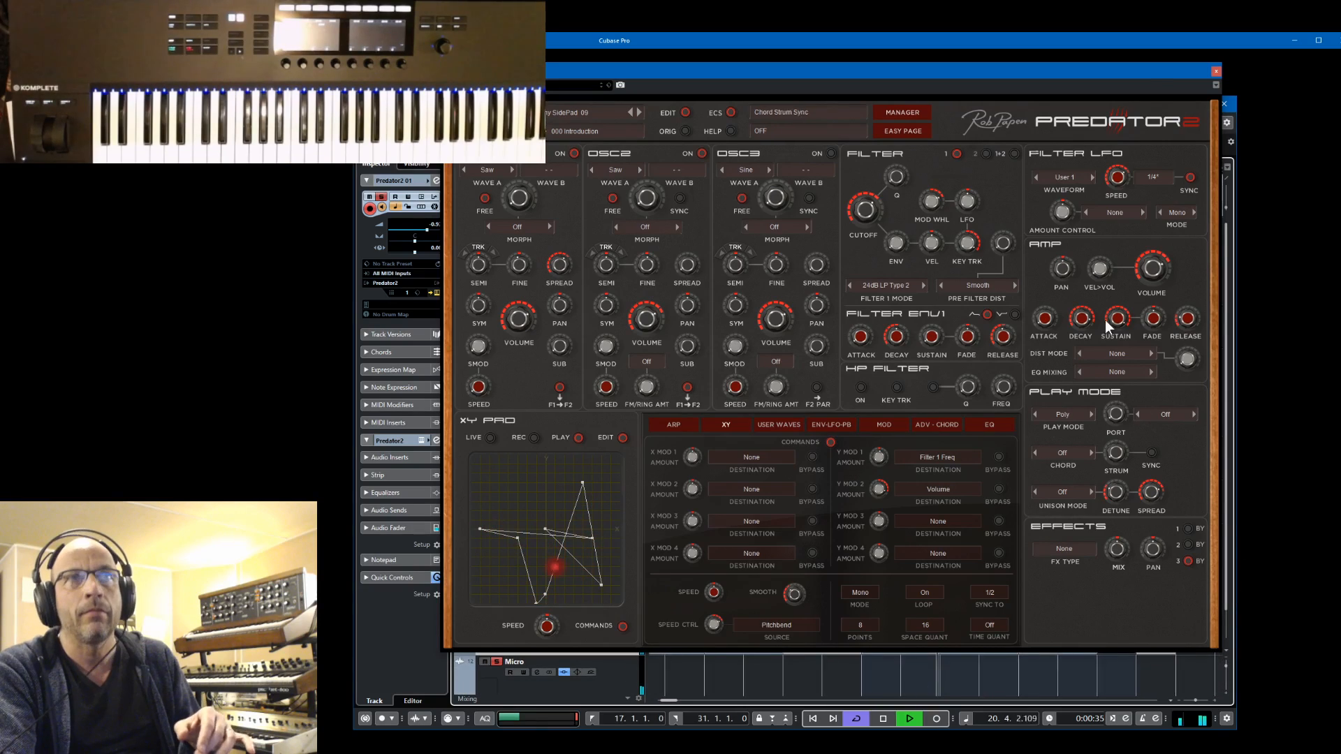
pyautogui.moveTo(1145, 74); pyautogui.dragTo(733, 106)
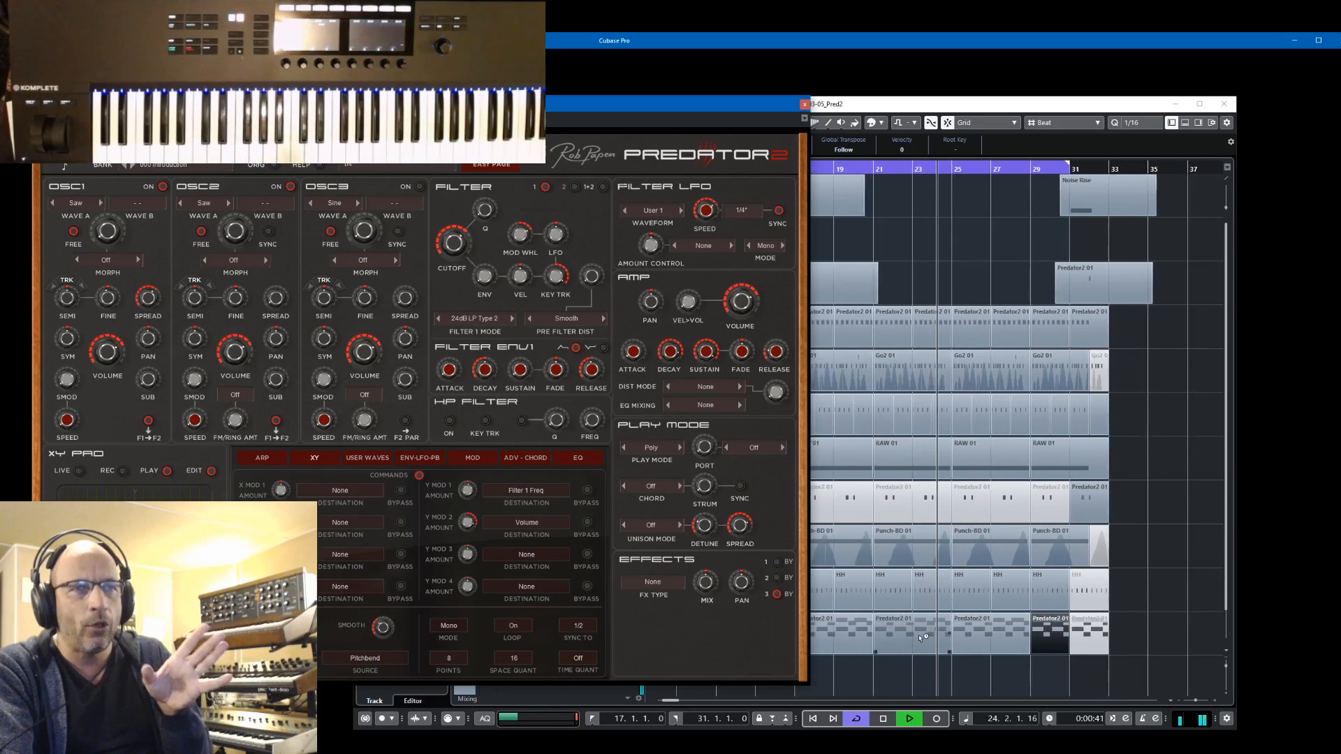
# Open the Predator2 01 part spanning bars 25 to 29 in the key editor to show its chord notes
pyautogui.click(963, 637)
pyautogui.doubleClick(976, 639)
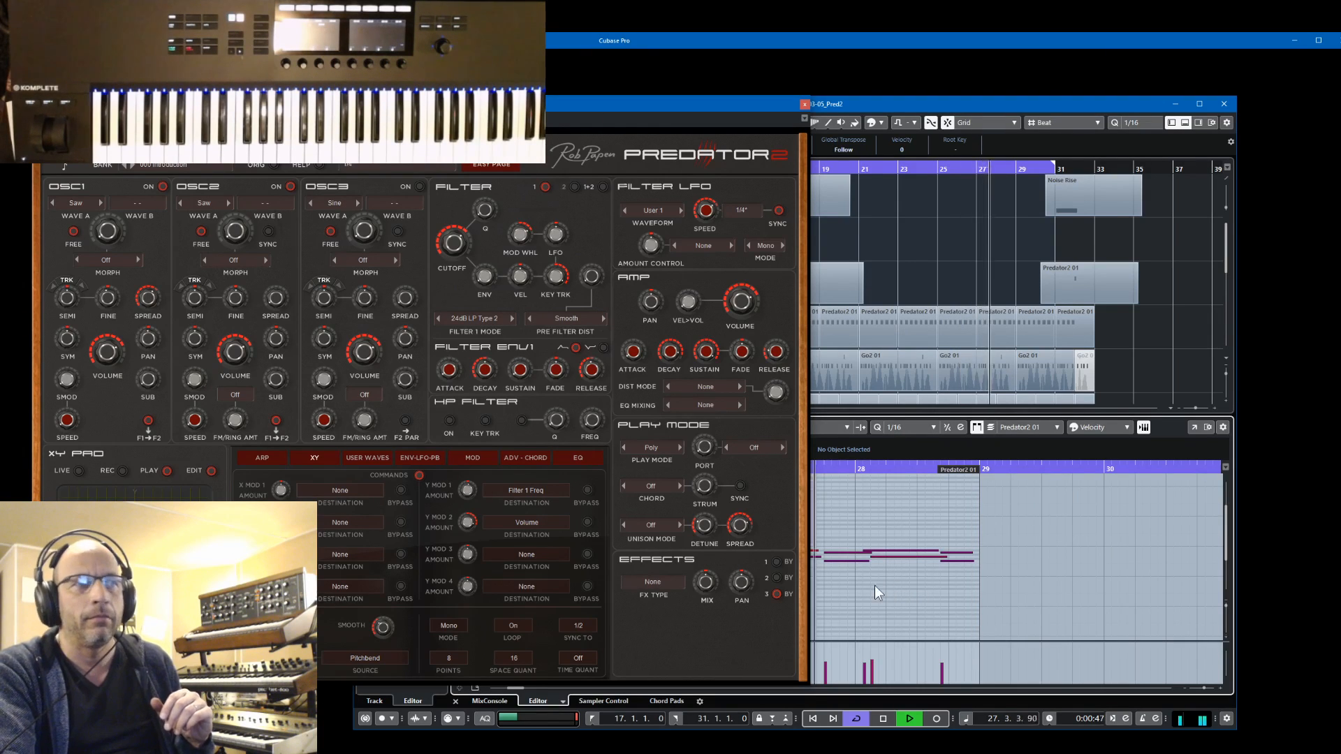
# Bring the Predator2 window back into view, set the XY play mode to Poly, and adjust the Y Mod 2 amount
pyautogui.click(584, 111)
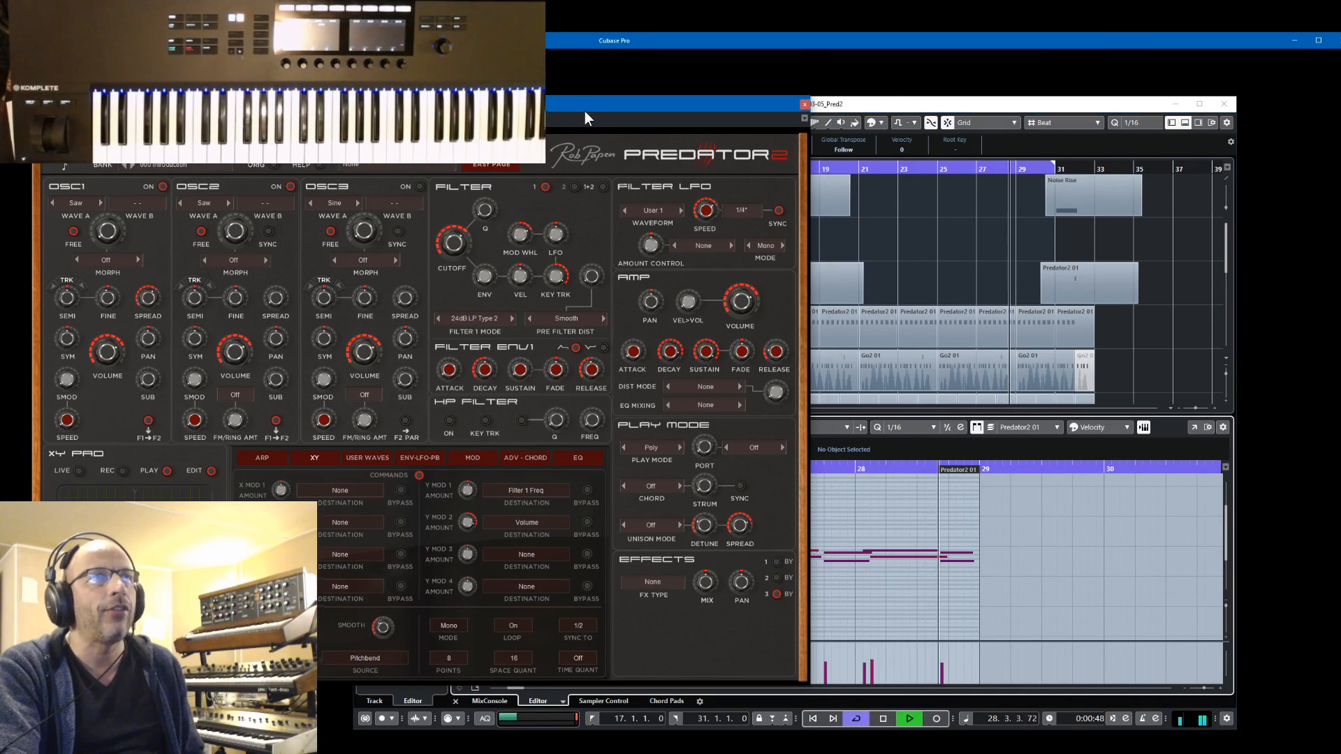
pyautogui.moveTo(584, 111); pyautogui.dragTo(1078, 92)
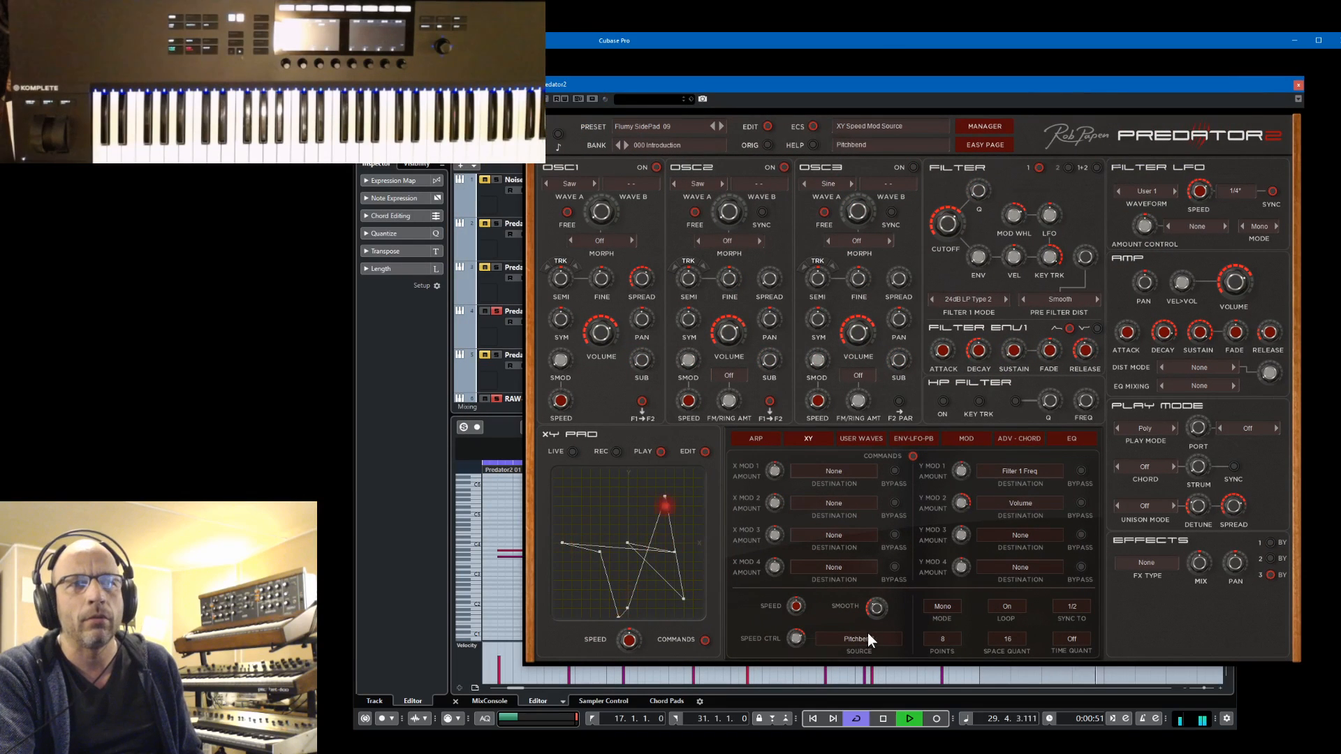
pyautogui.click(942, 606)
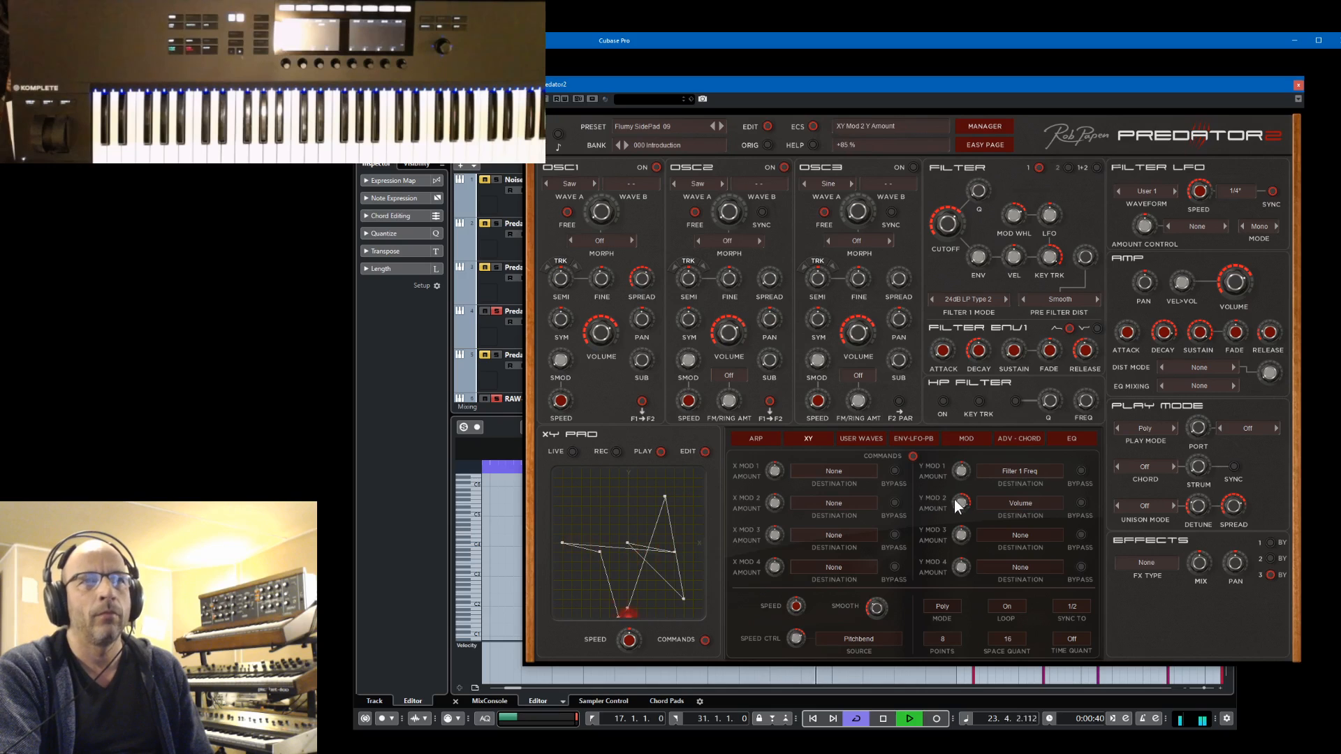
pyautogui.moveTo(961, 512); pyautogui.dragTo(964, 521)
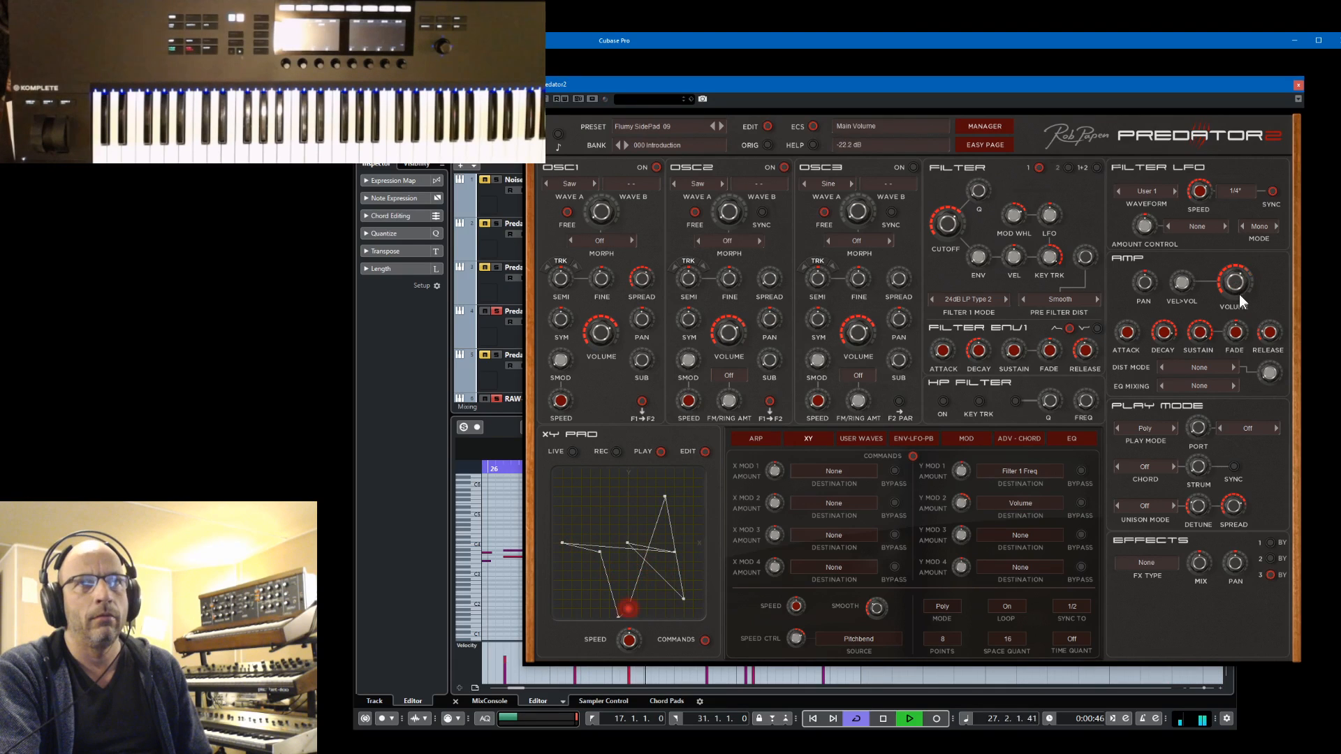
# Set the third Predator2 effect slot to Mono Delay, audition it, and stop playback
pyautogui.click(1270, 558)
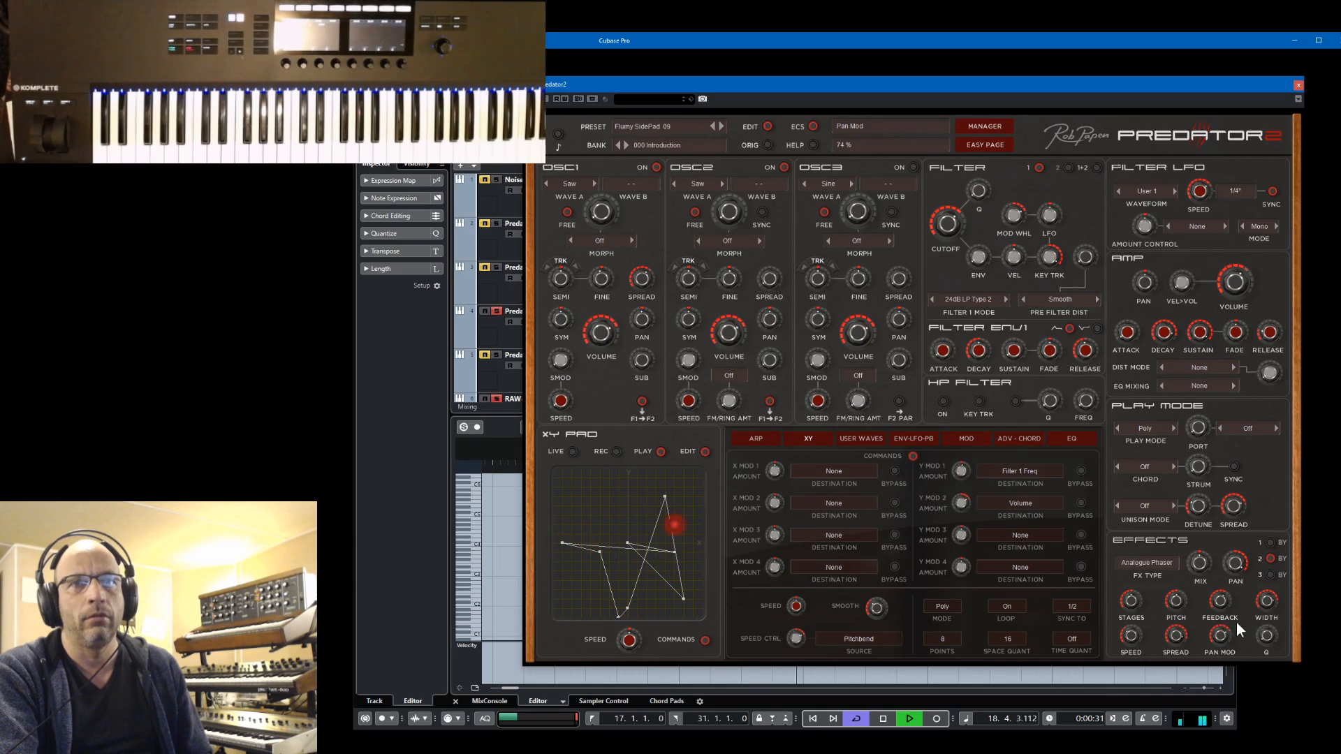
pyautogui.click(1269, 574)
pyautogui.click(1149, 562)
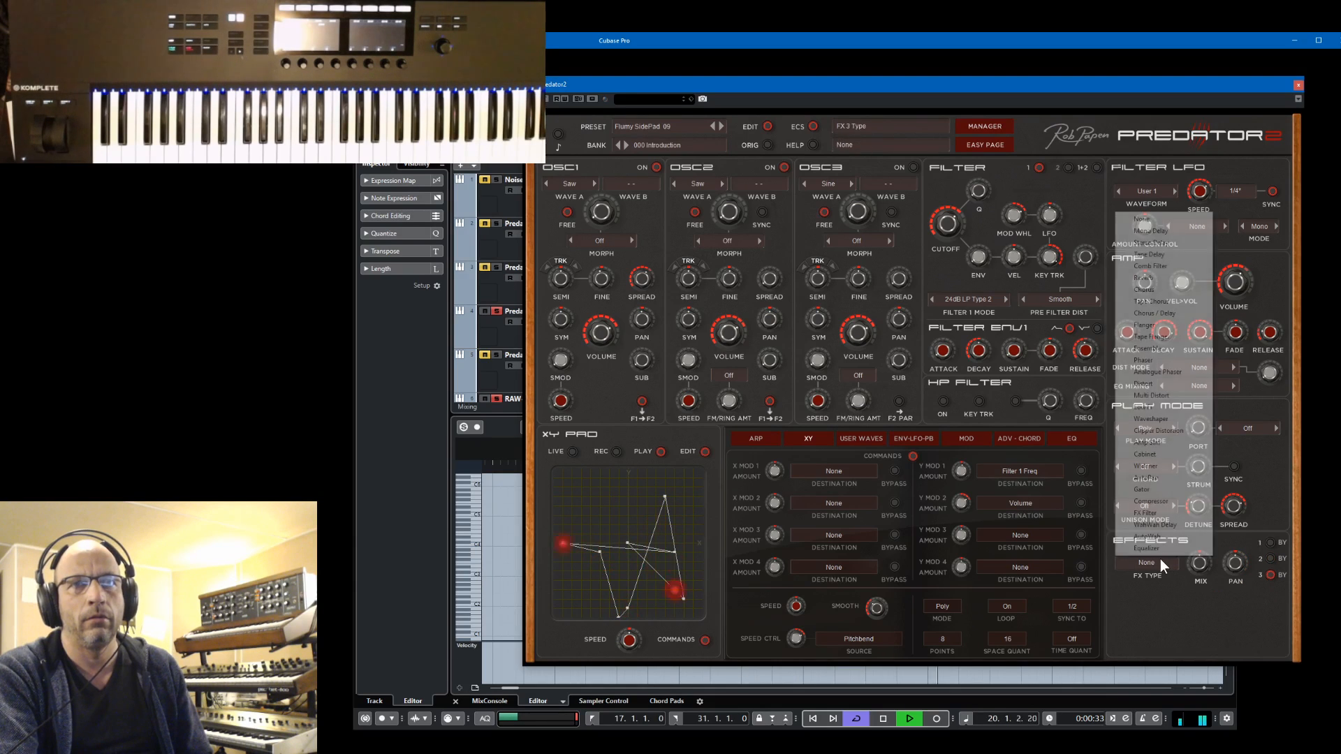
pyautogui.click(1145, 231)
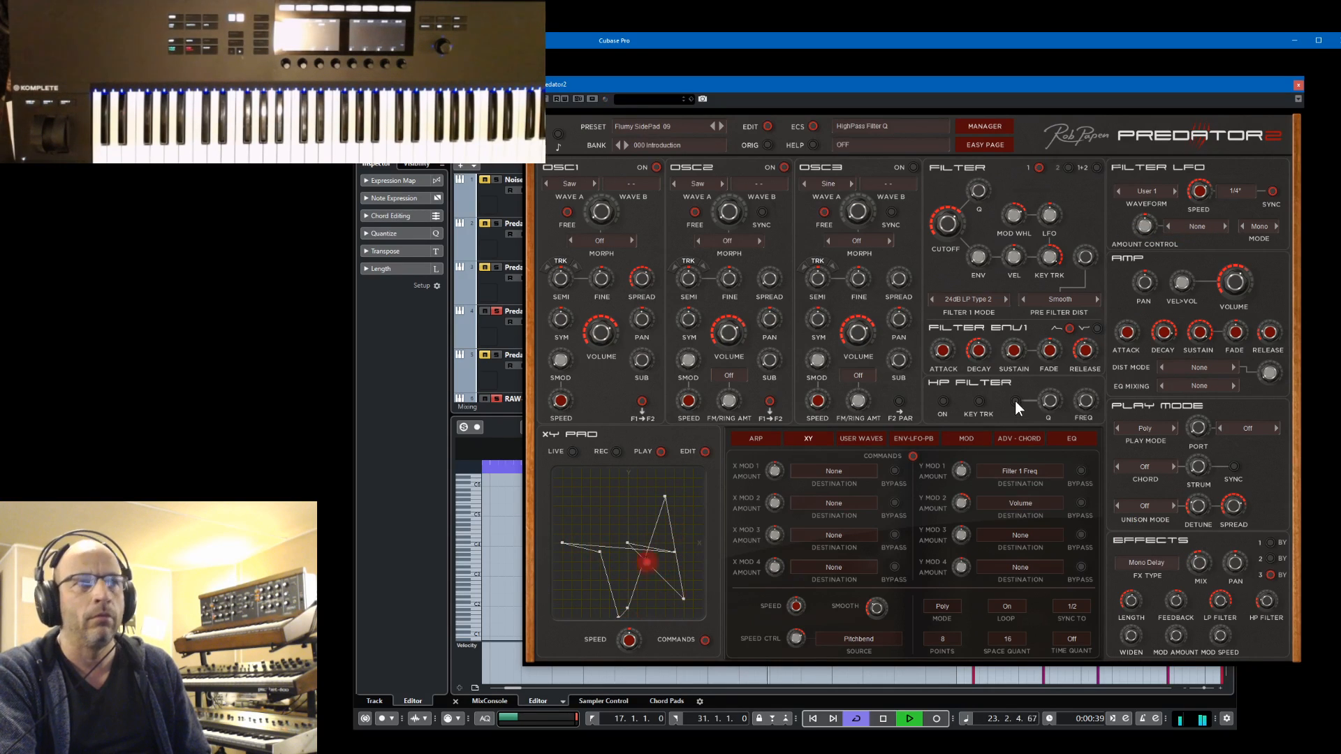
pyautogui.press('space')
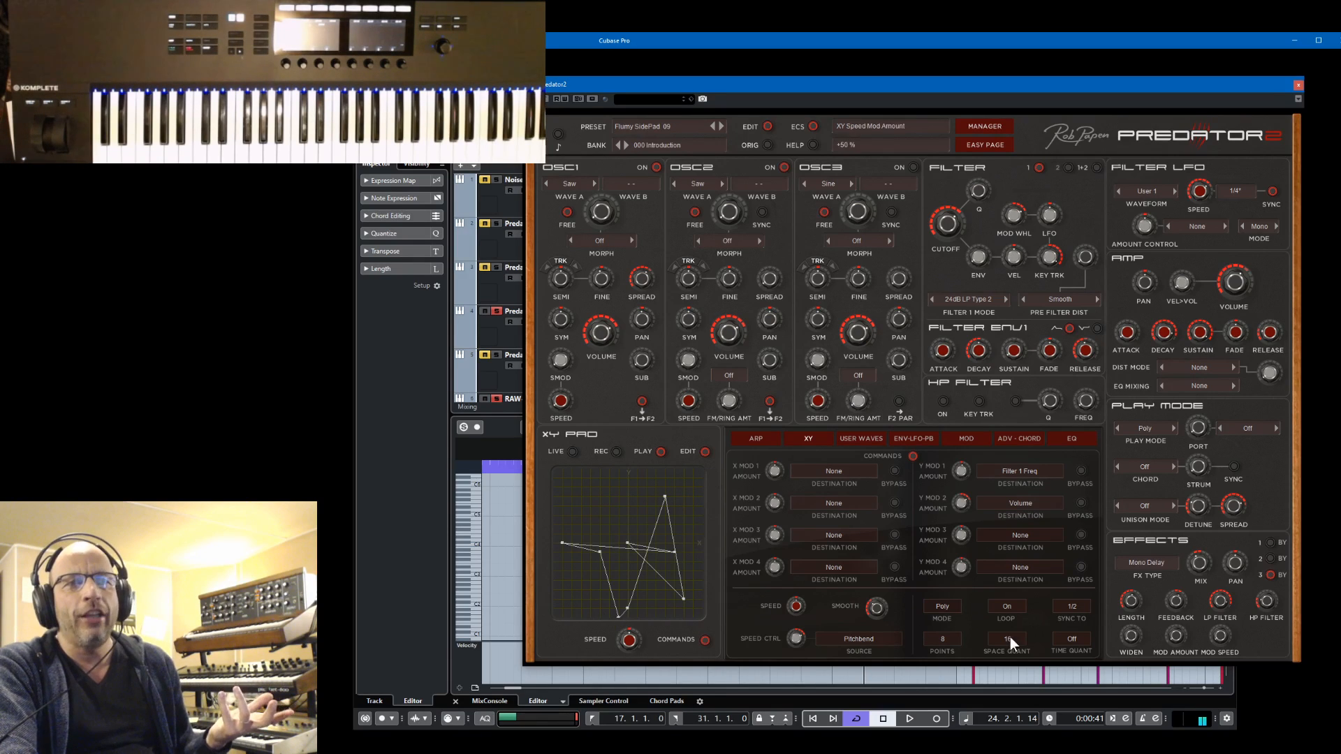
# Try the XY path with 128 points and return it to 8 points
pyautogui.click(946, 639)
pyautogui.click(960, 642)
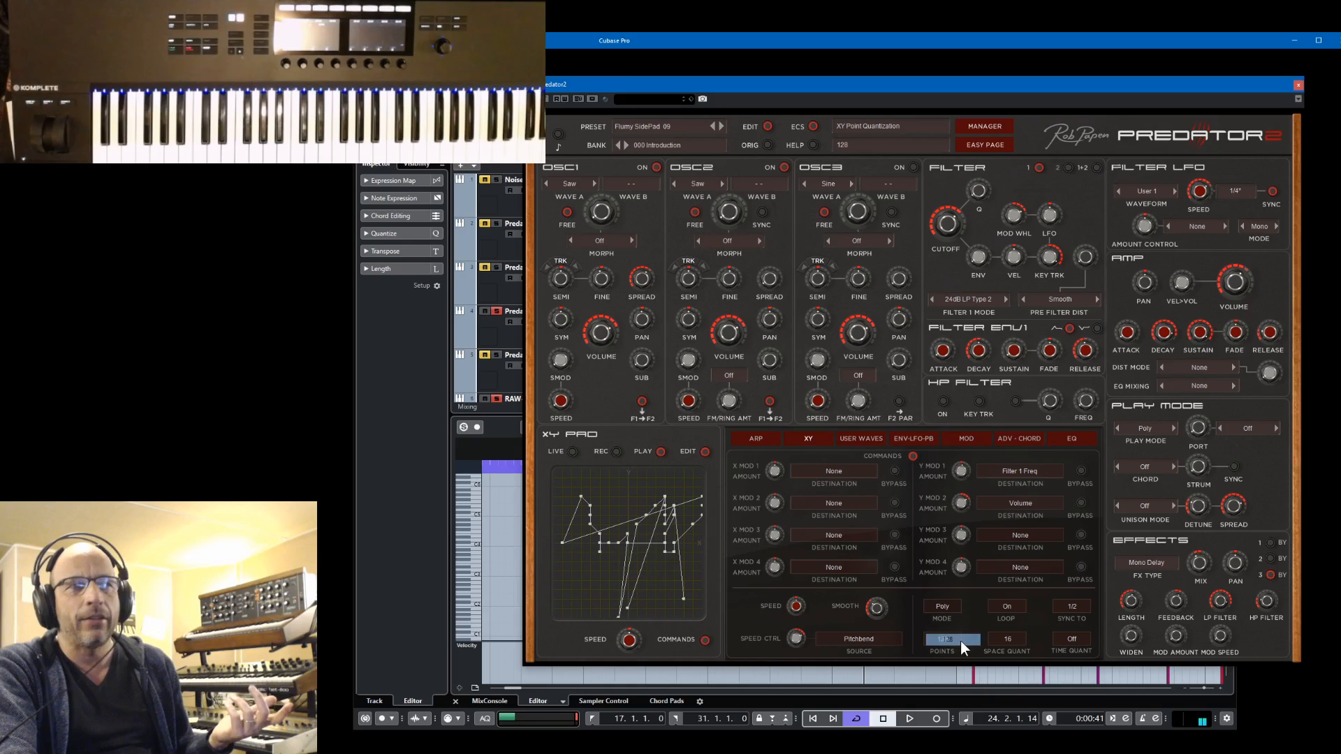
pyautogui.click(947, 640)
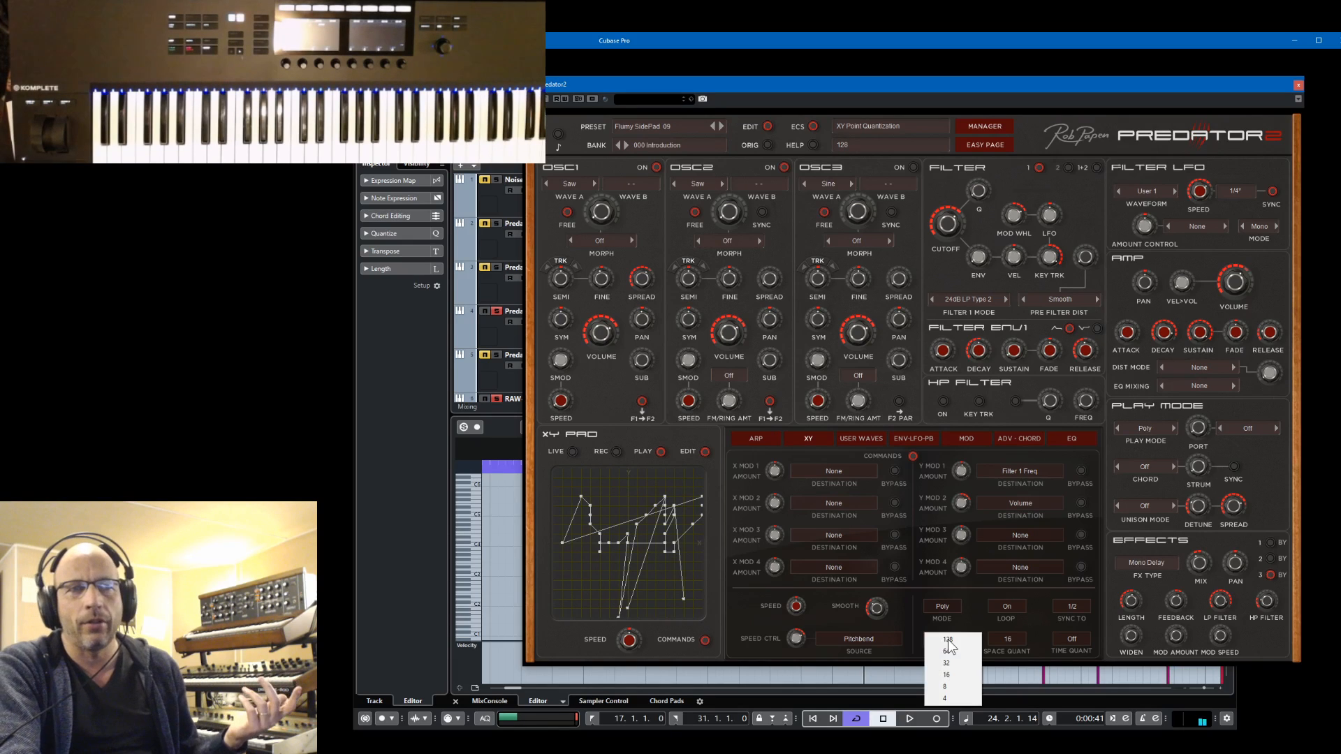
pyautogui.click(954, 687)
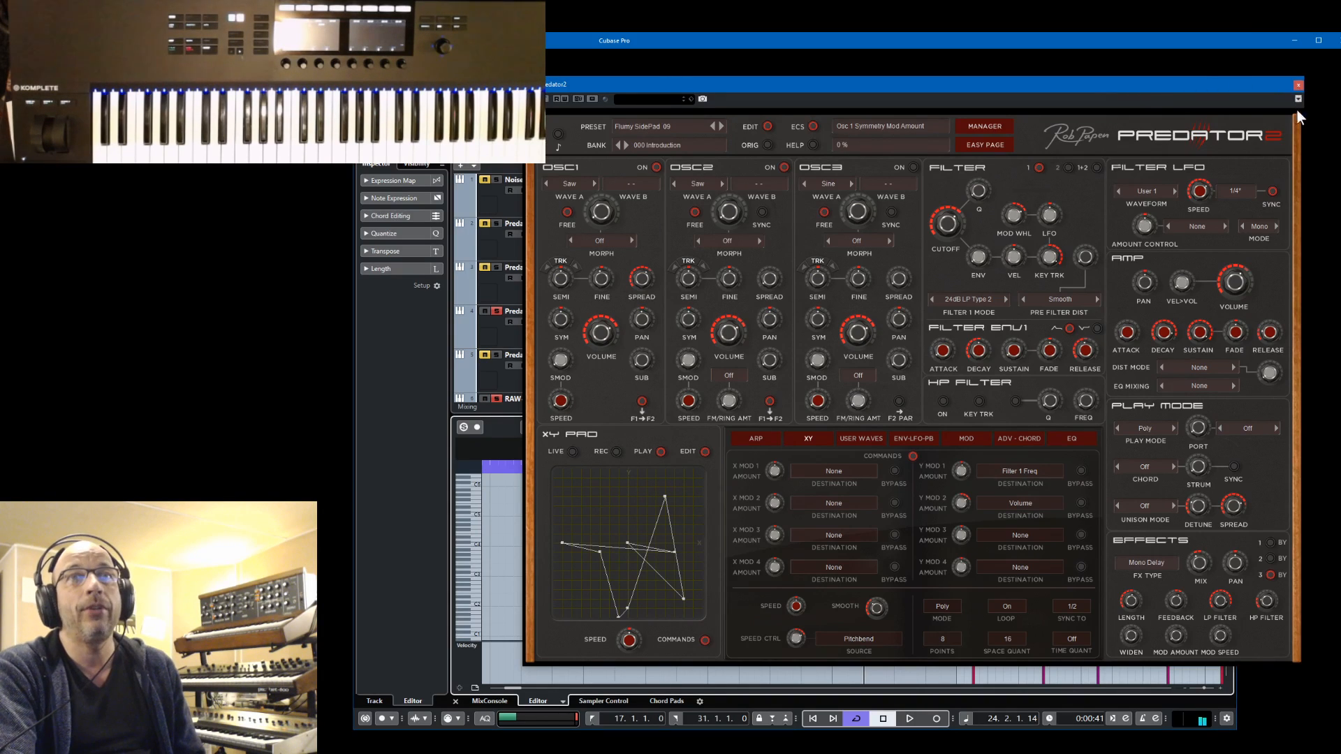
# Close the Predator2 window and turn off solo on the RAW-Kick 01, Predator2 Bass, Micro, lower Predator2 01 and HH tracks
pyautogui.click(1298, 84)
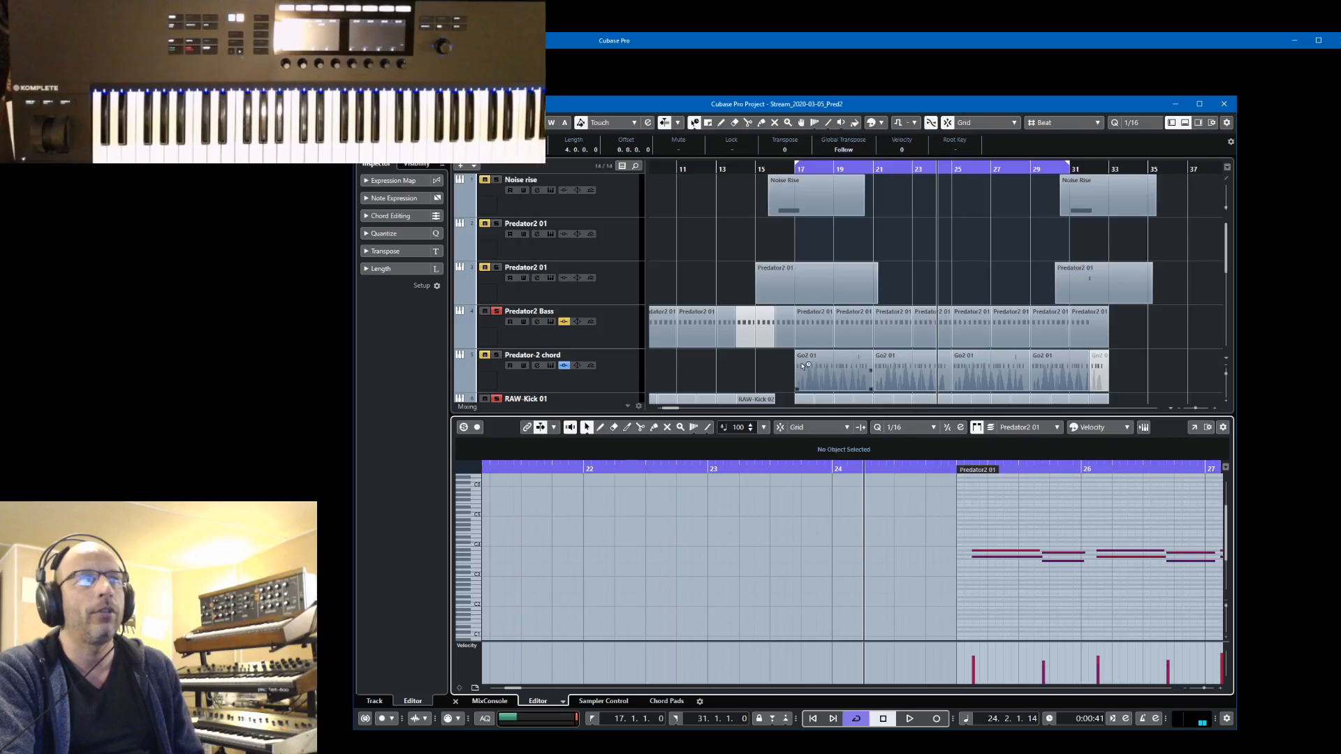
pyautogui.click(497, 398)
pyautogui.click(496, 312)
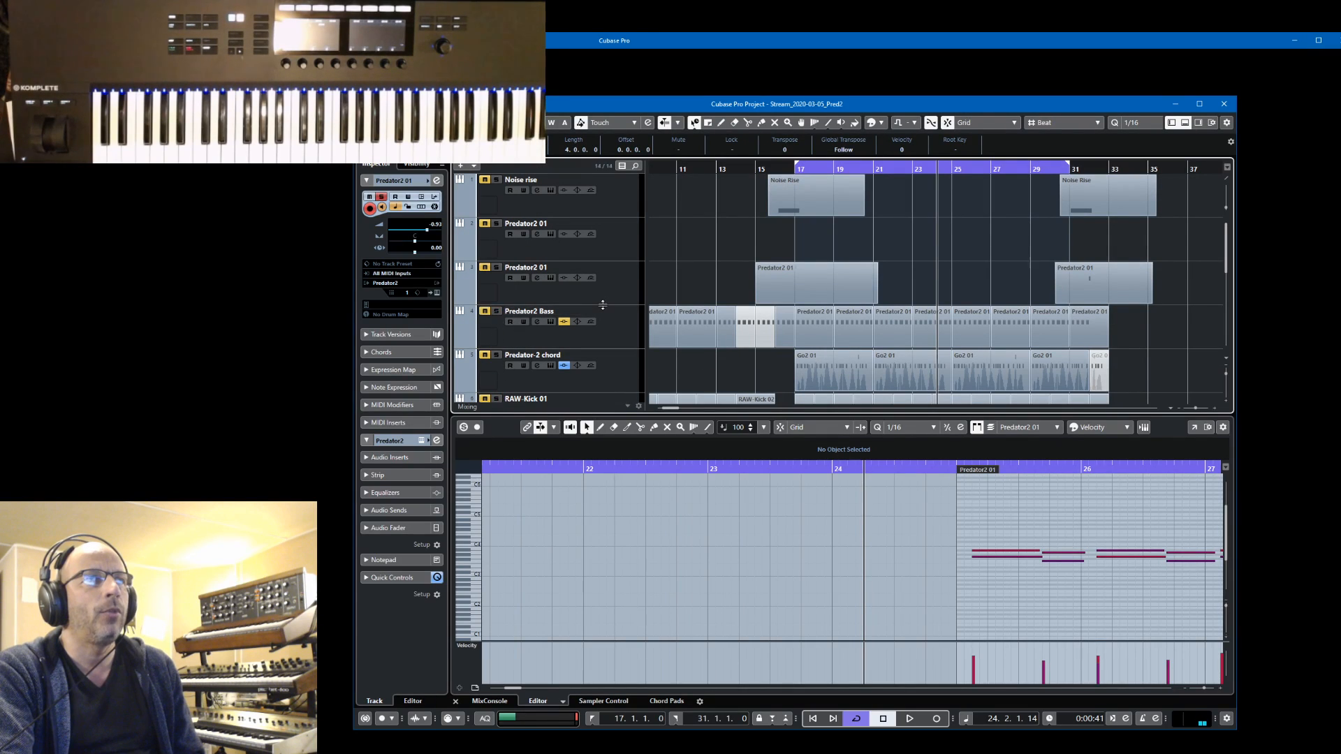
pyautogui.scroll(-5, 601, 304)
pyautogui.click(496, 332)
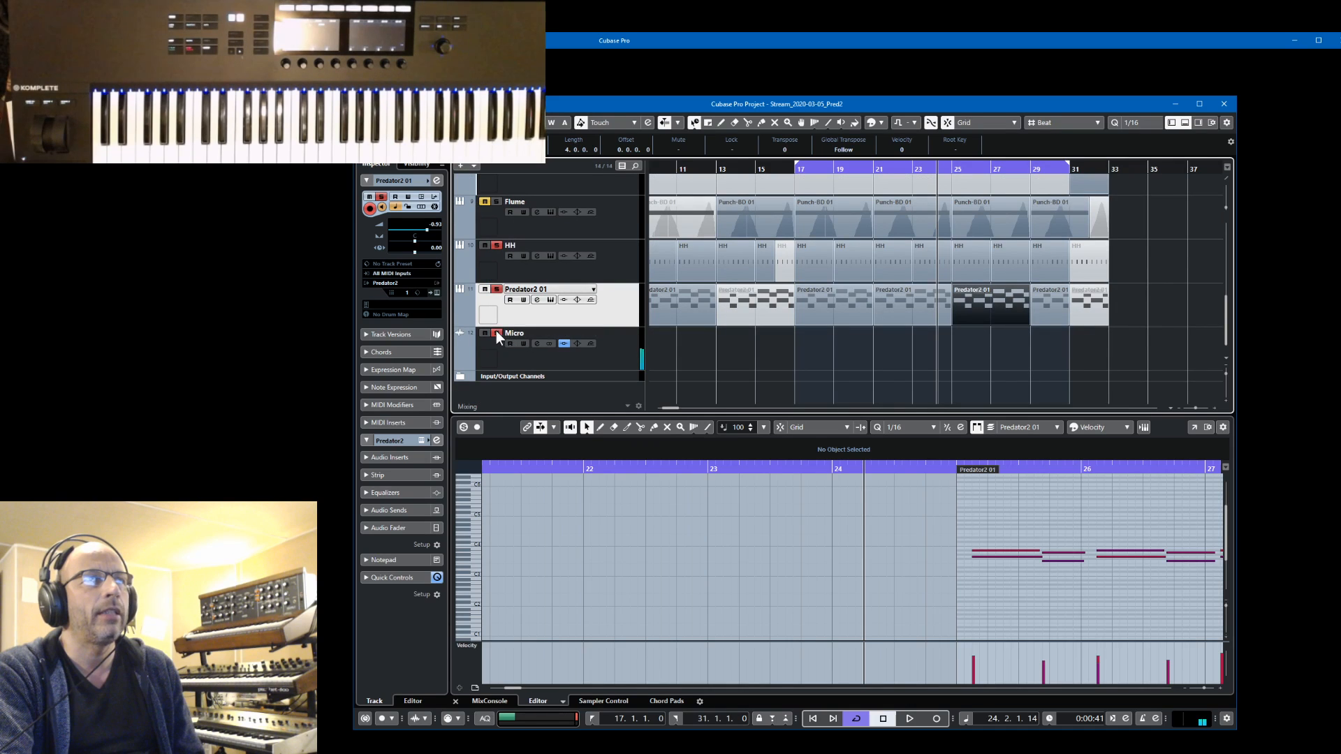
pyautogui.click(496, 289)
pyautogui.click(496, 246)
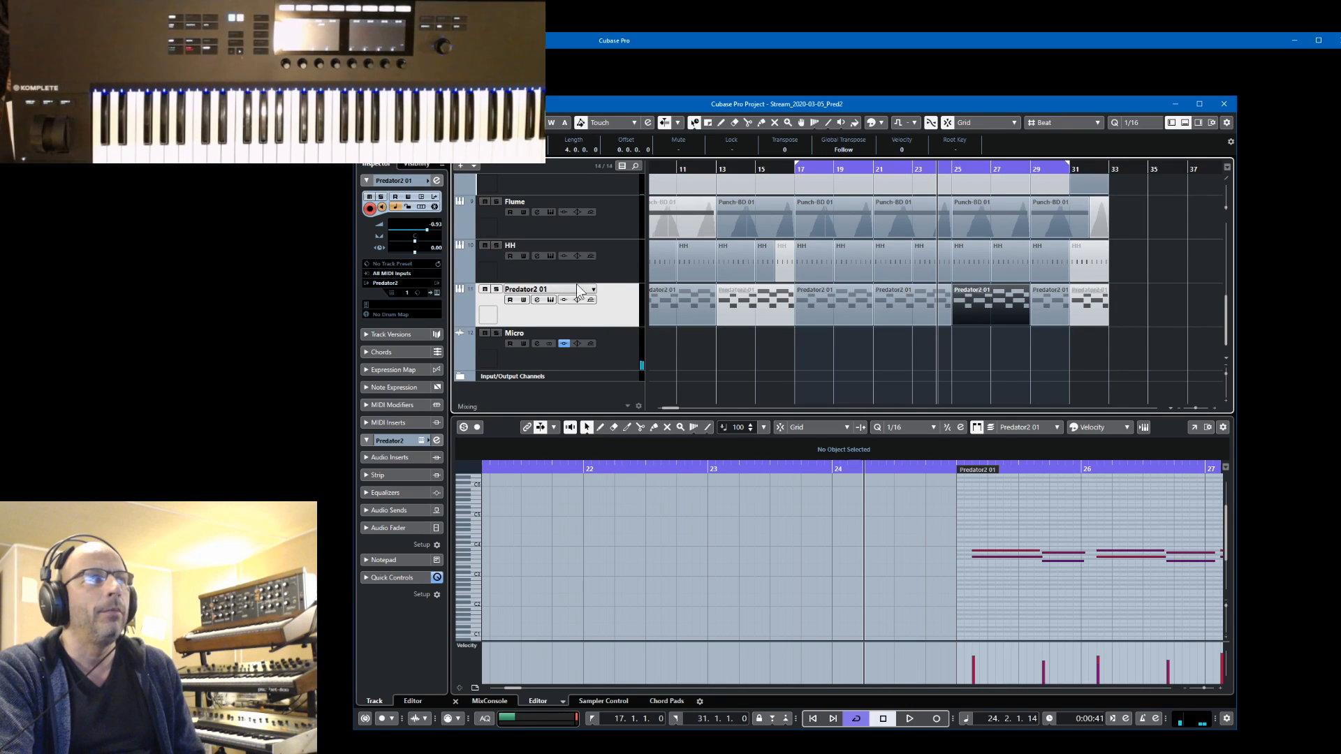
# Hide the lower-zone key editor so the arrangement shows all tracks from Noise rise to Micro
pyautogui.scroll(5, 610, 287)
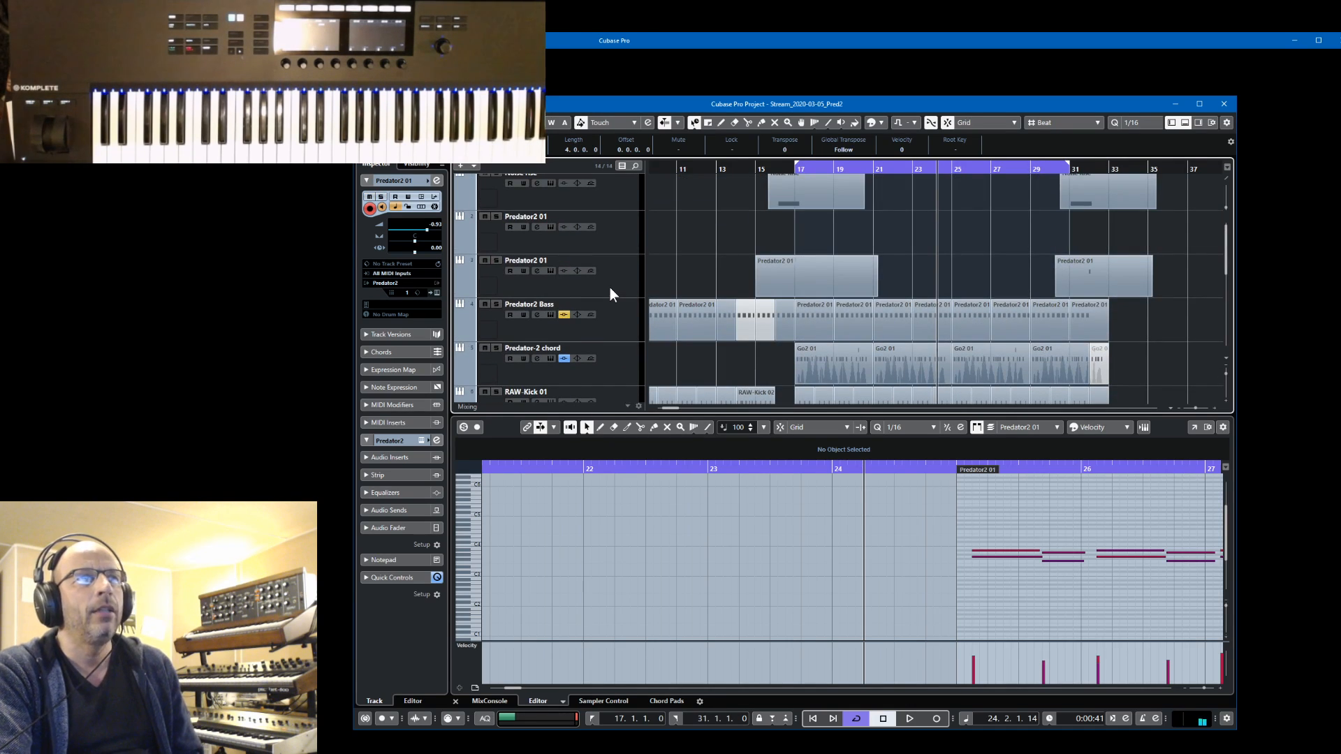
pyautogui.scroll(-5, 610, 287)
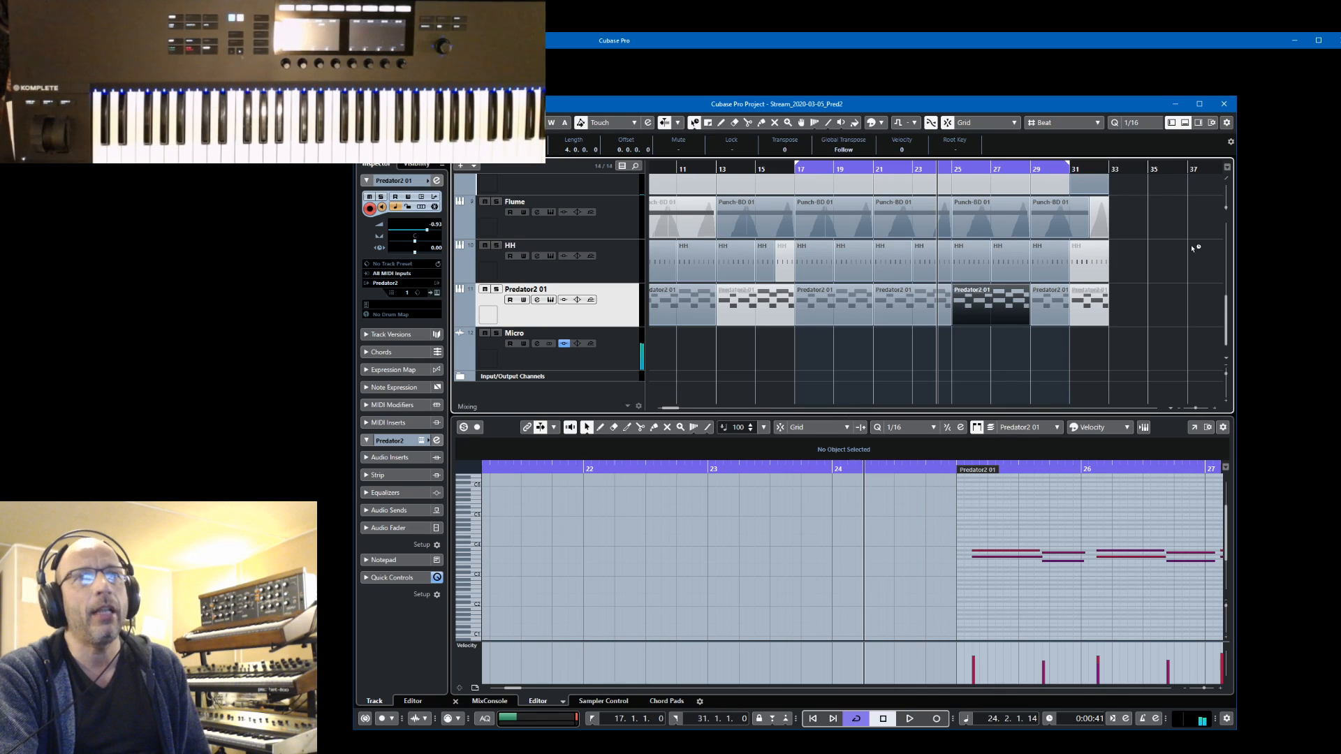
pyautogui.click(1185, 123)
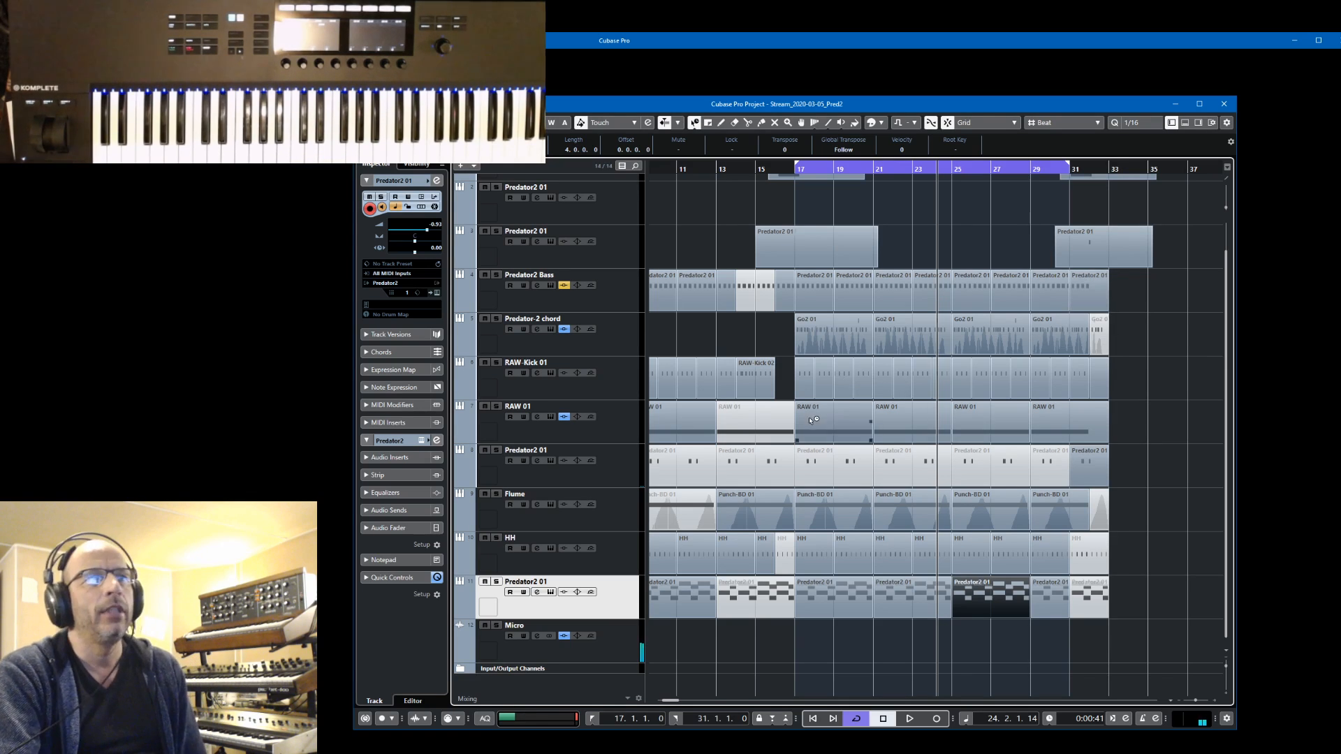
pyautogui.scroll(1, 817, 373)
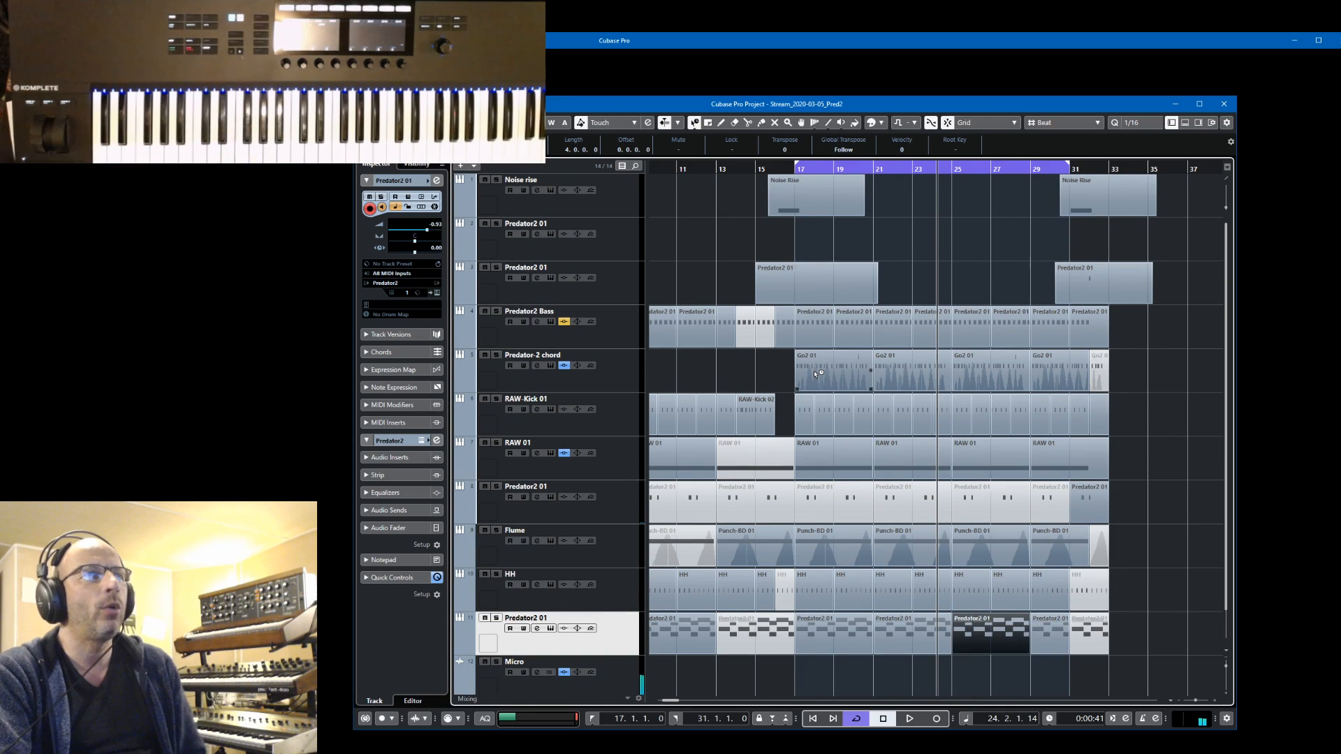
# Select the Predator2 Bass track, audition it in solo, stop playback, and turn solo off
pyautogui.click(635, 338)
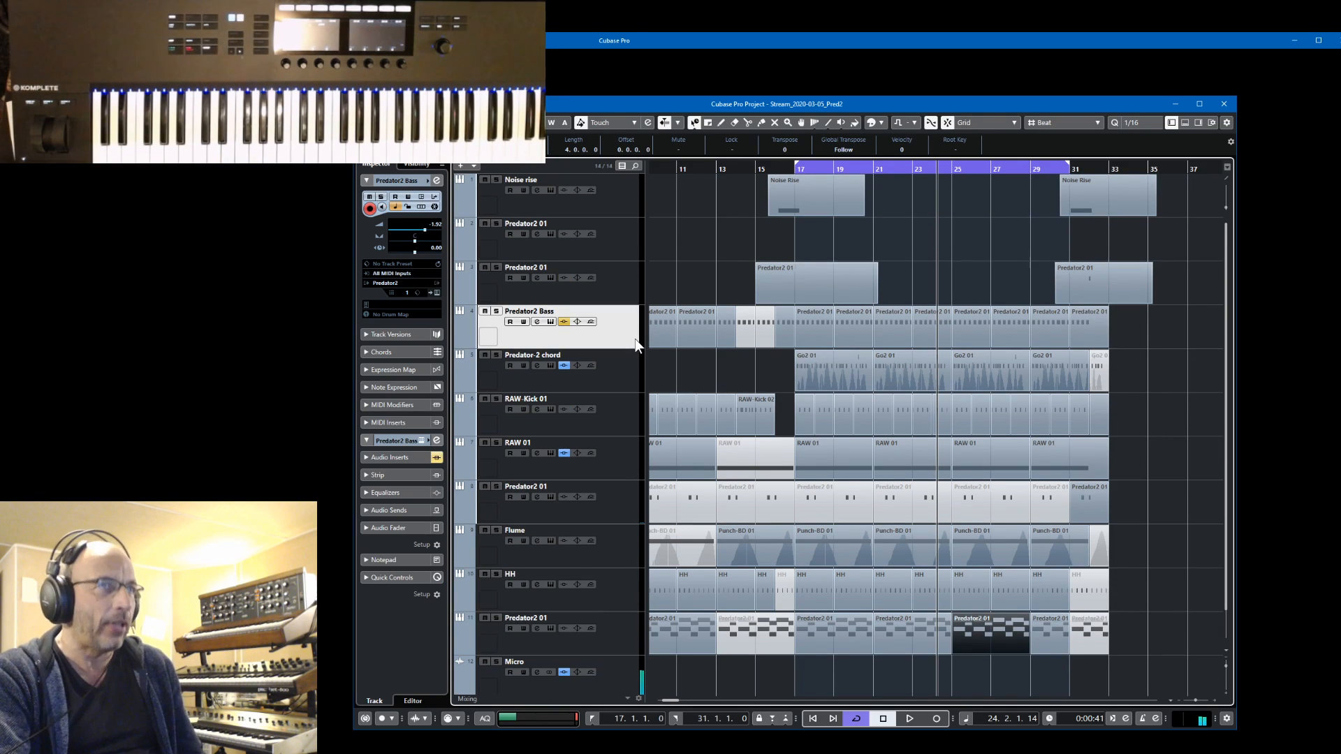
pyautogui.press('space')
pyautogui.press('s')
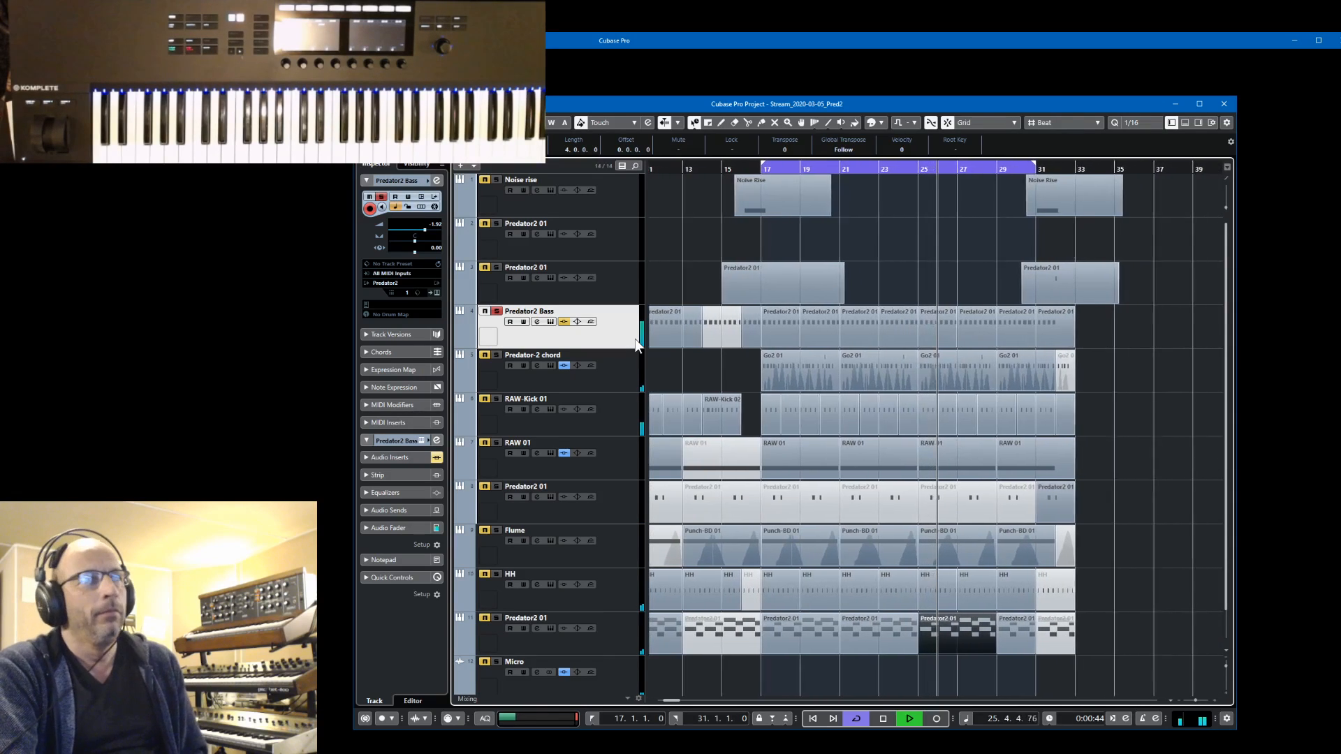
pyautogui.press('space')
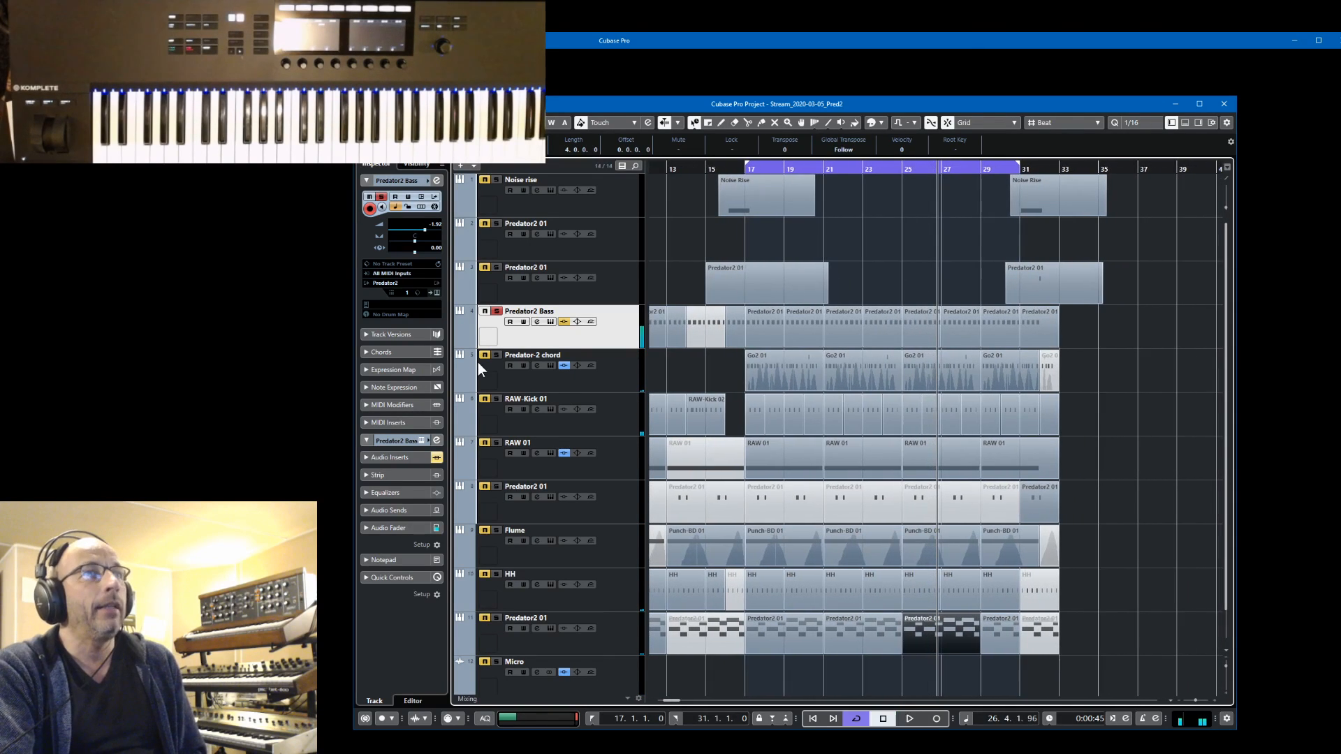
pyautogui.press('s')
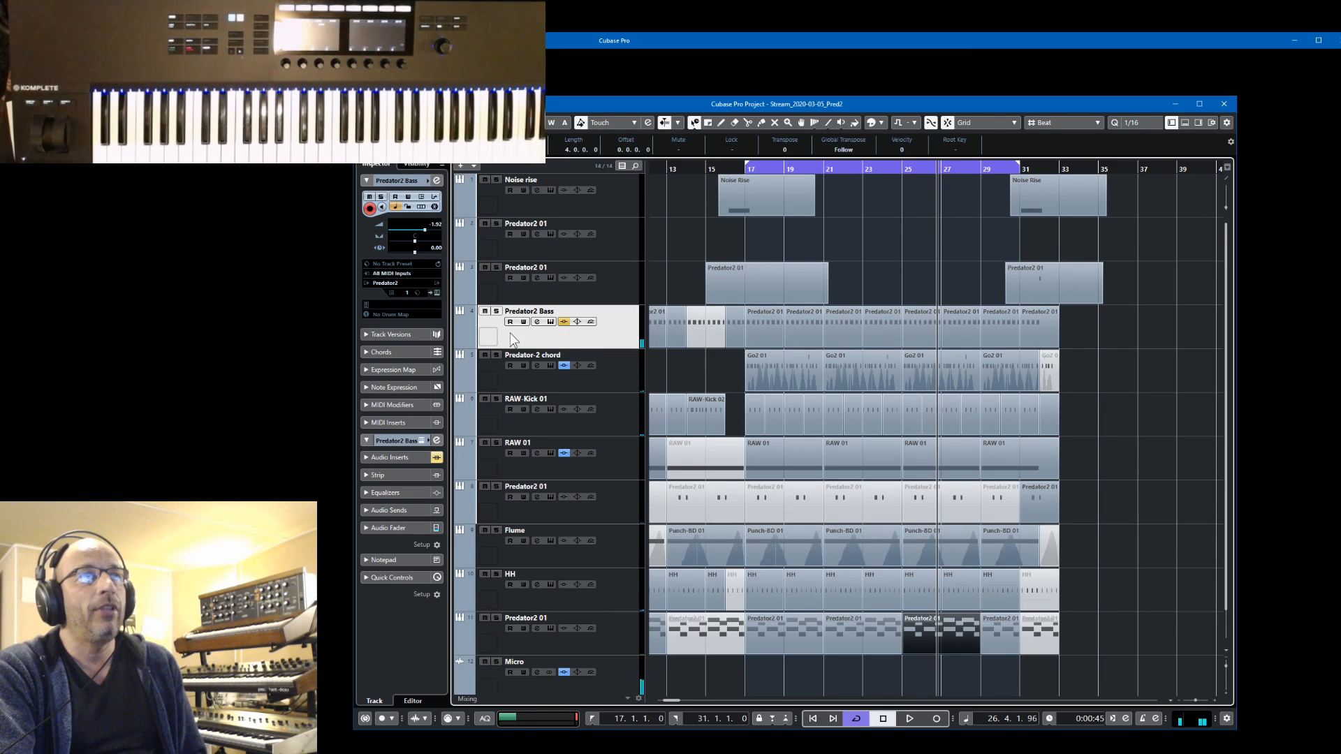
# Show the Predator2 Bass track's instrument, start playback of the full mix, and close the instrument window
pyautogui.click(551, 322)
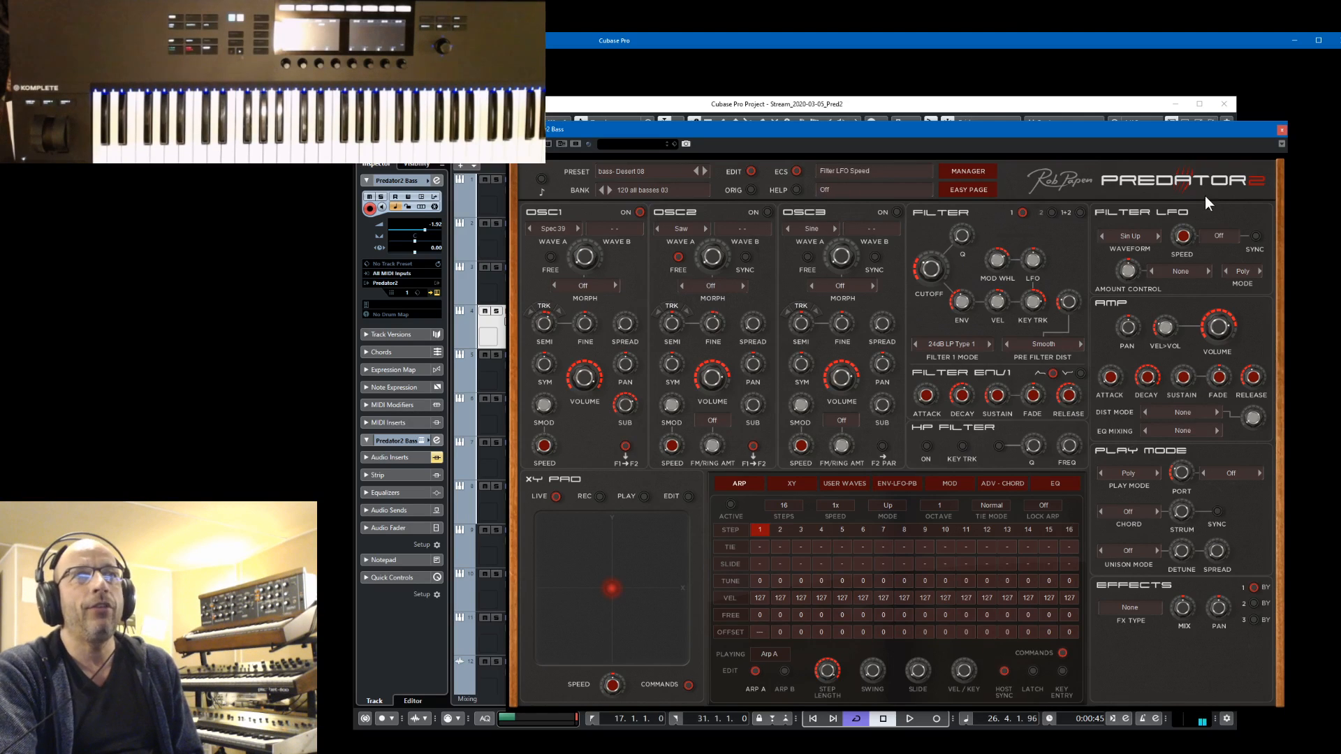
pyautogui.press('space')
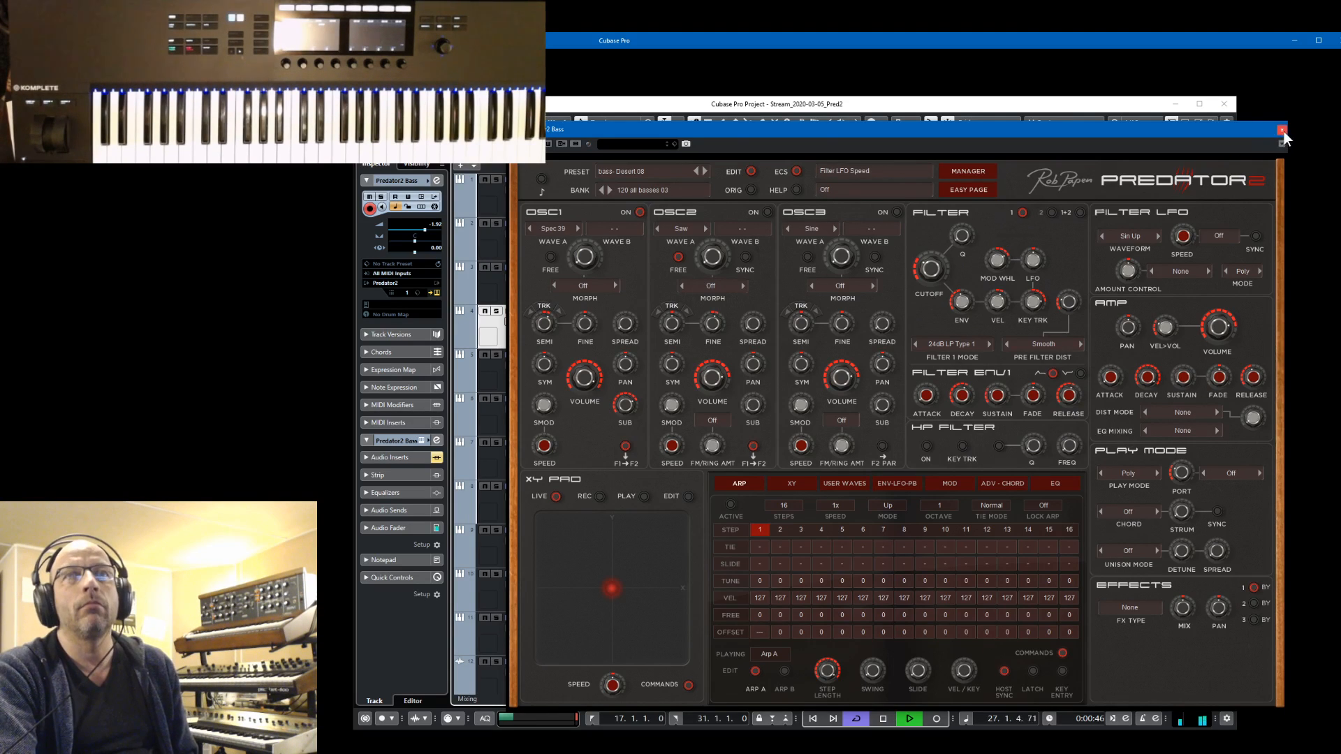
pyautogui.click(1281, 130)
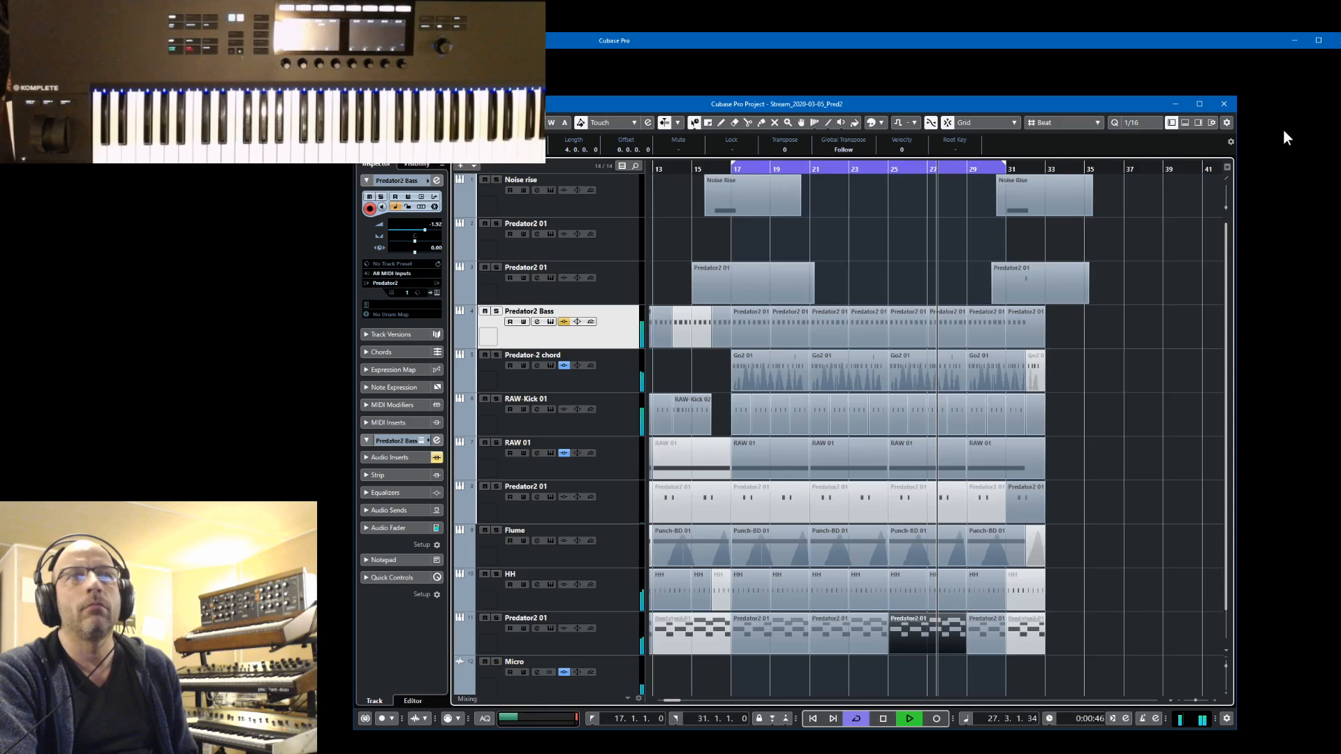
# Audition the Predator2 Bass during playback with the Micro track soloed, compare it with the lower Predator2 01 track, and clear the solos
pyautogui.click(496, 311)
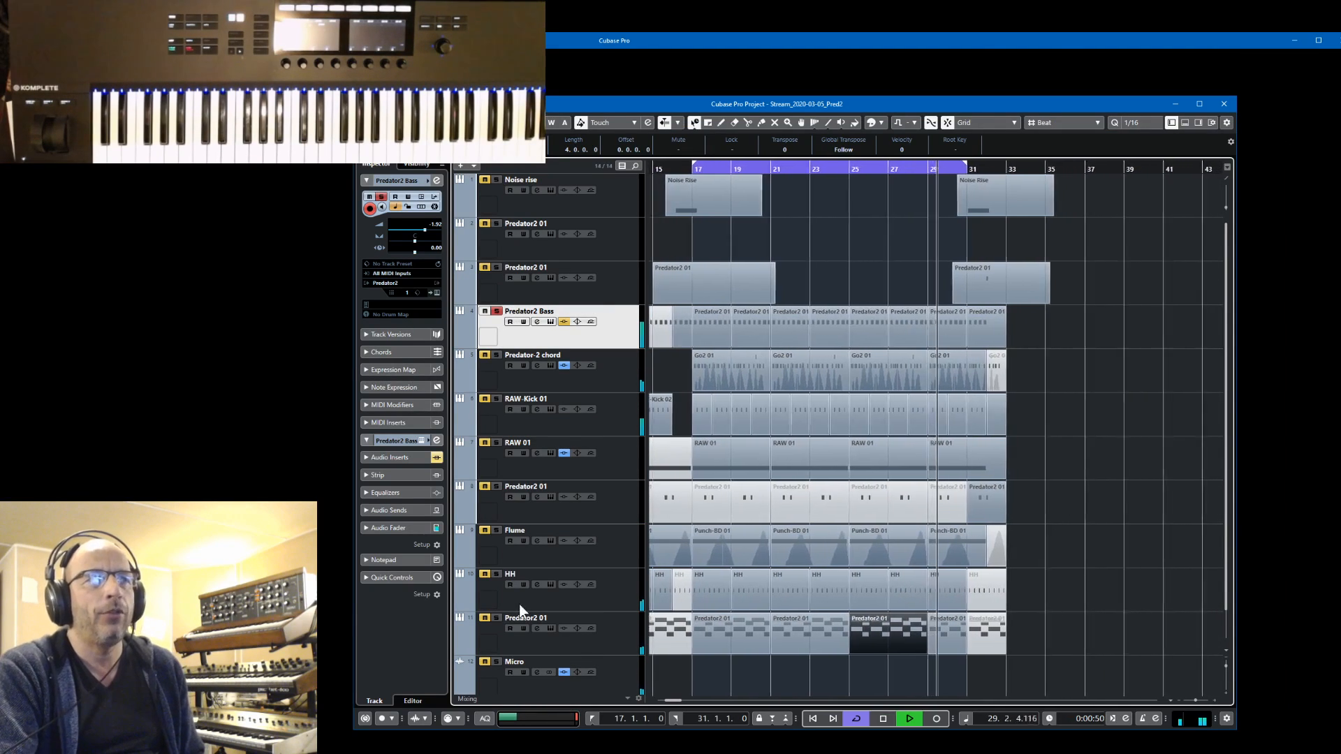
pyautogui.click(496, 663)
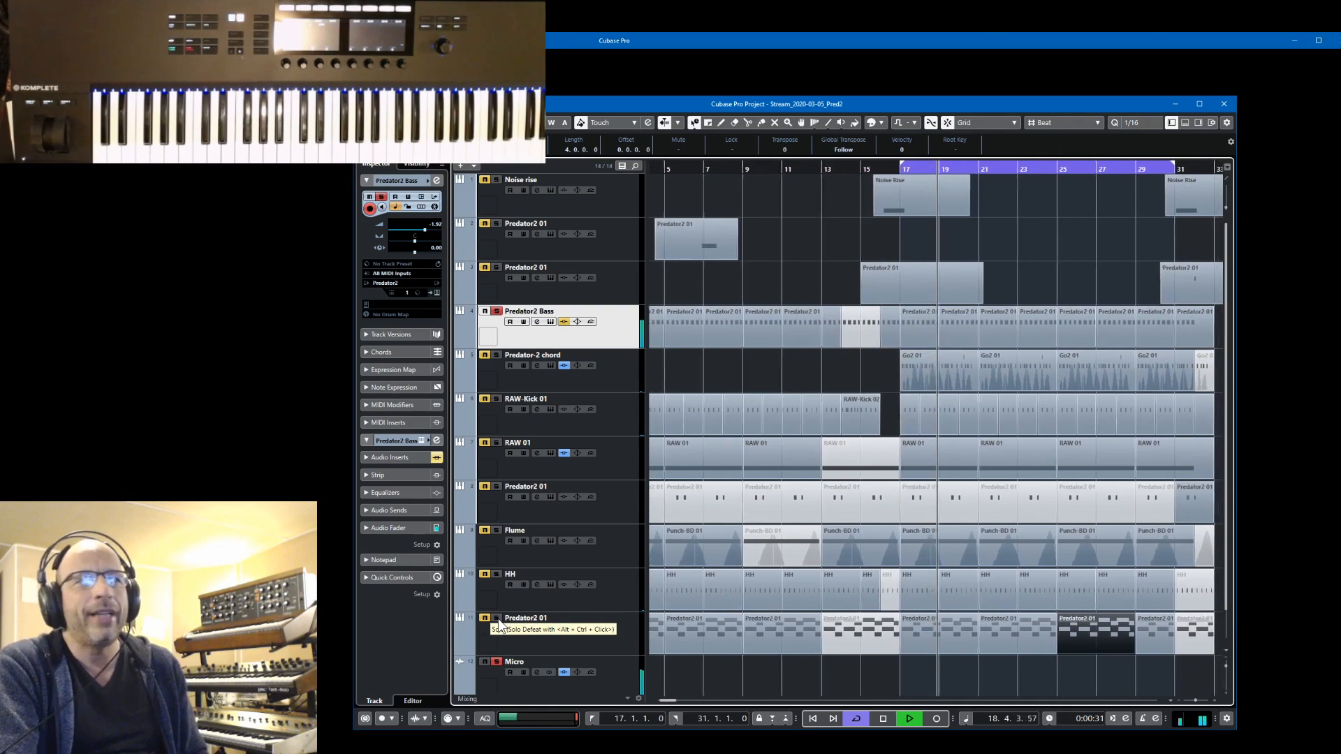
pyautogui.click(497, 618)
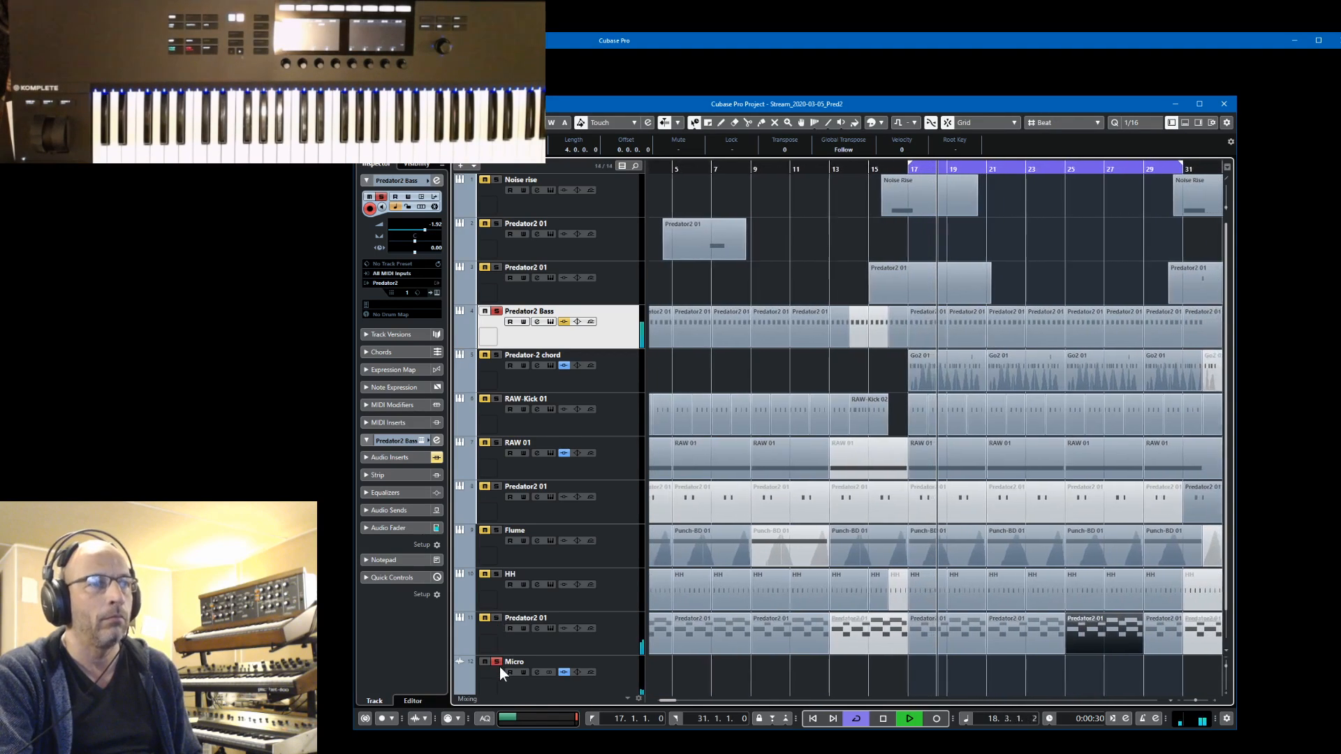
pyautogui.click(496, 311)
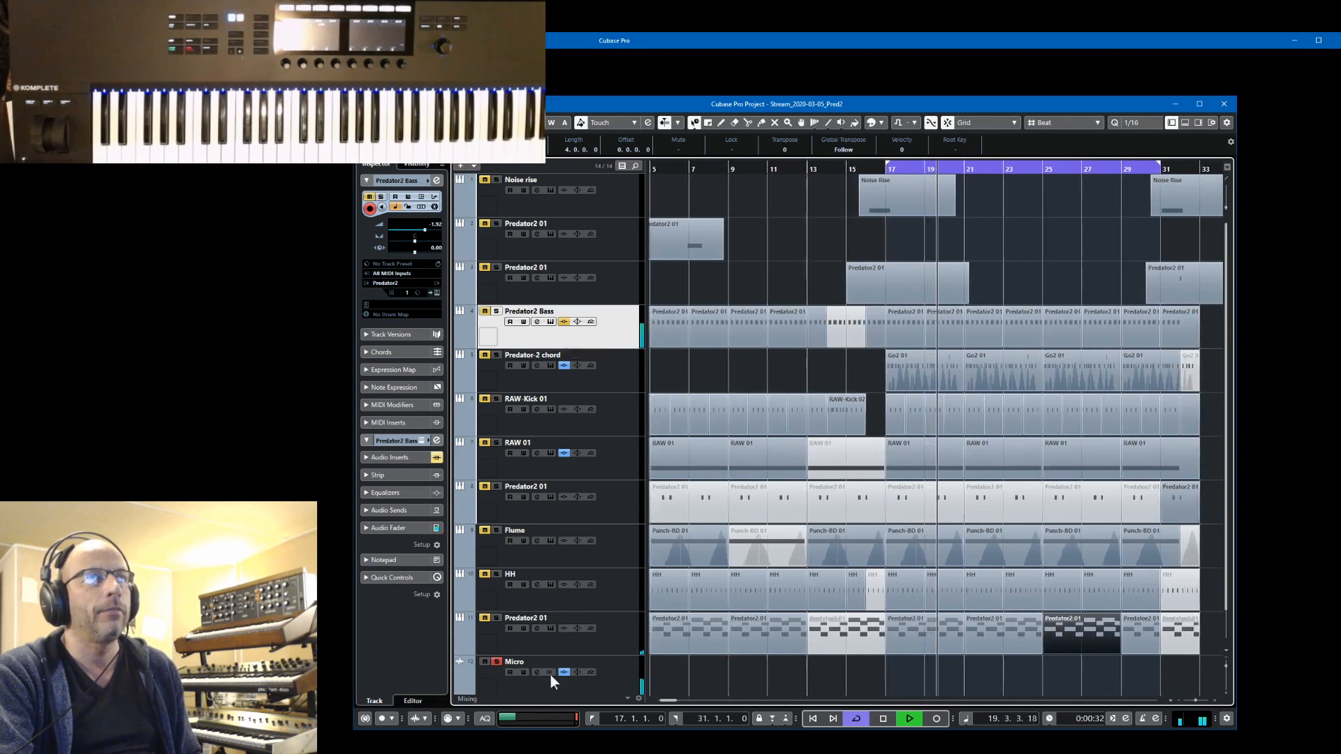
pyautogui.click(497, 661)
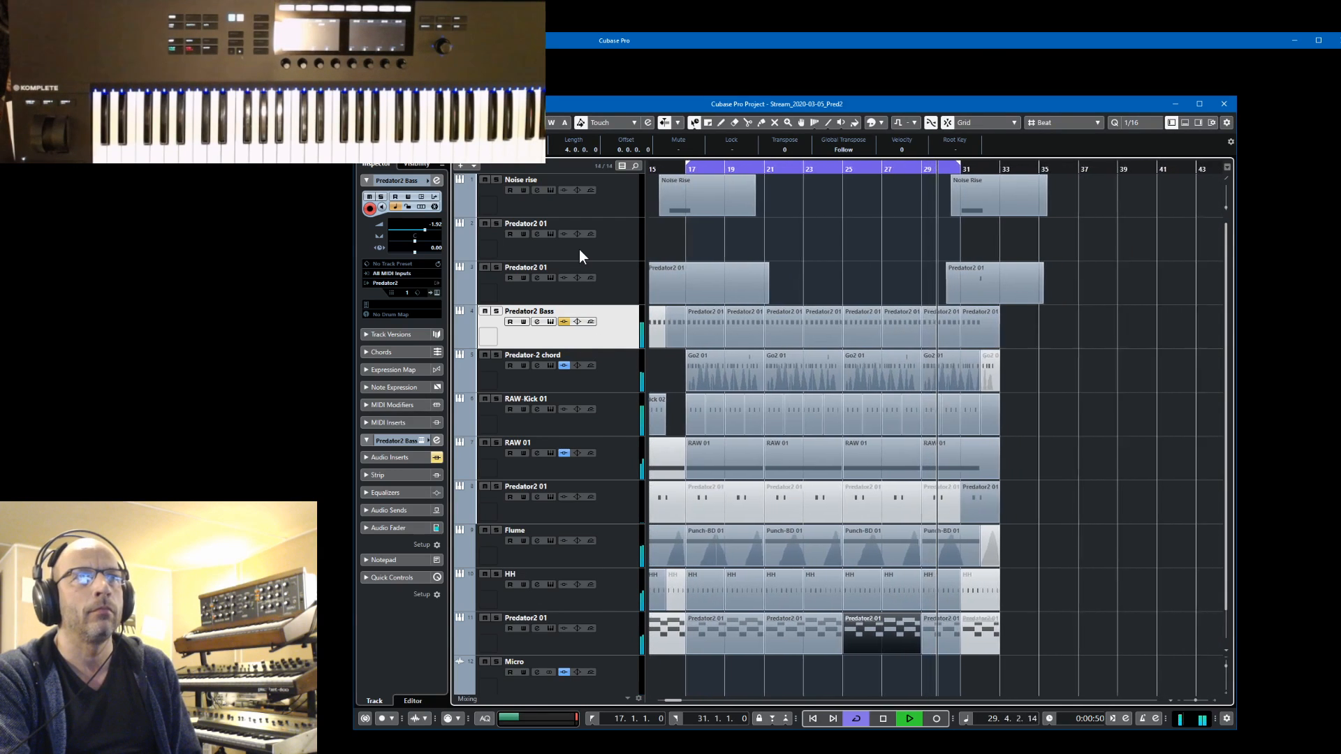
# Stop playback, select the Predator2 01 track below Noise rise, and open its Predator2 instrument with the window fully in view
pyautogui.click(698, 291)
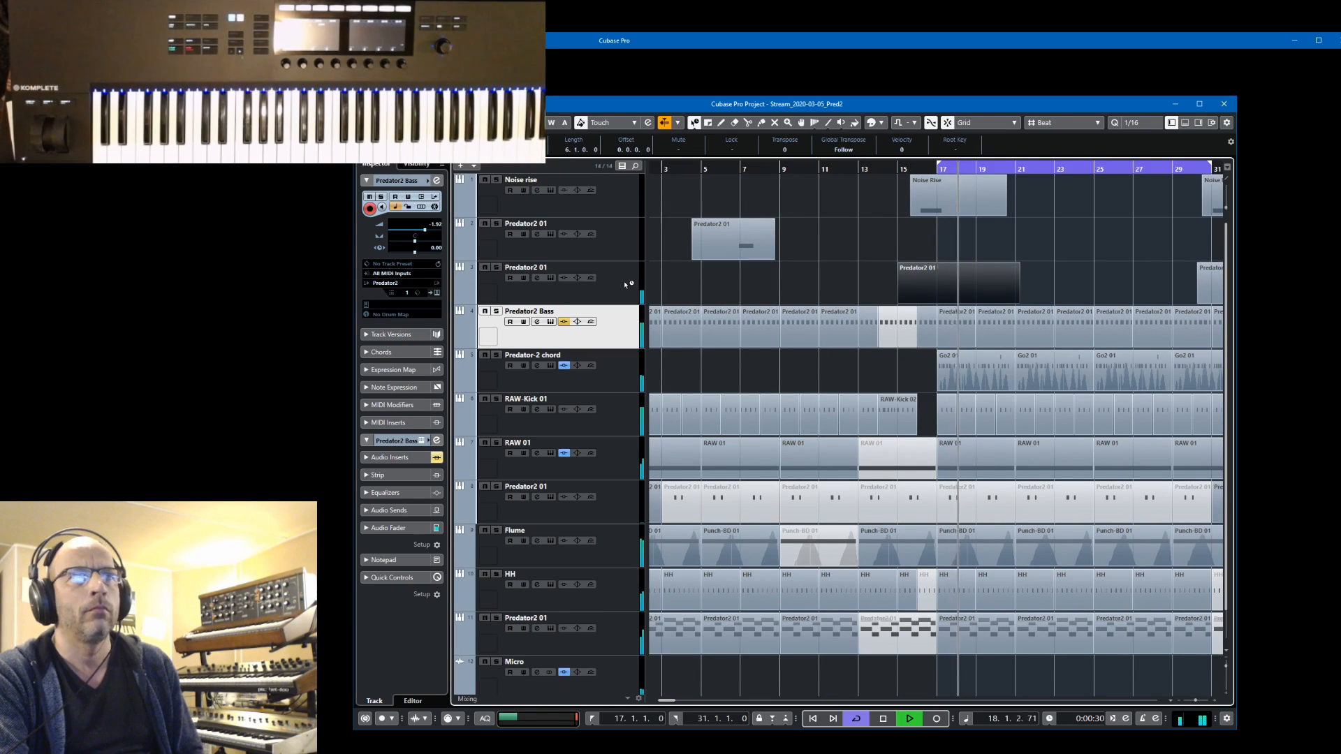
pyautogui.press('space')
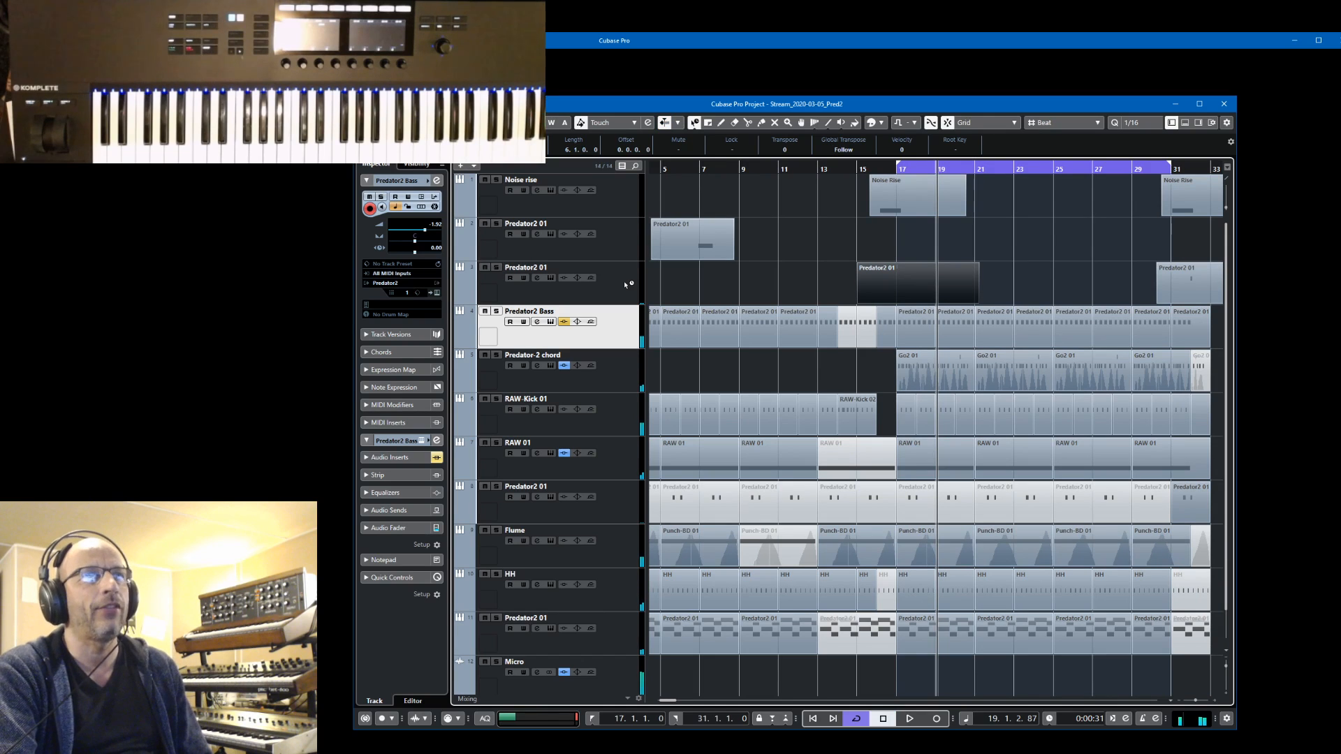
pyautogui.click(613, 250)
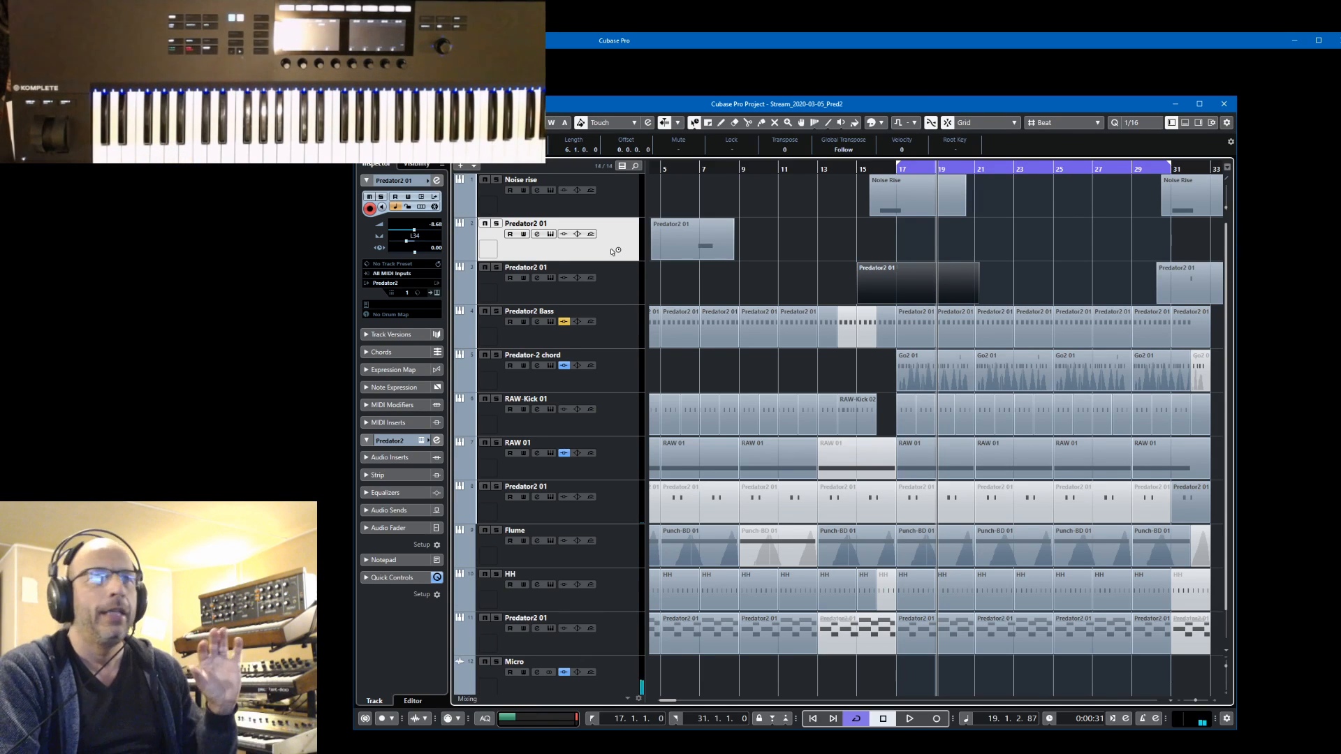
pyautogui.click(437, 293)
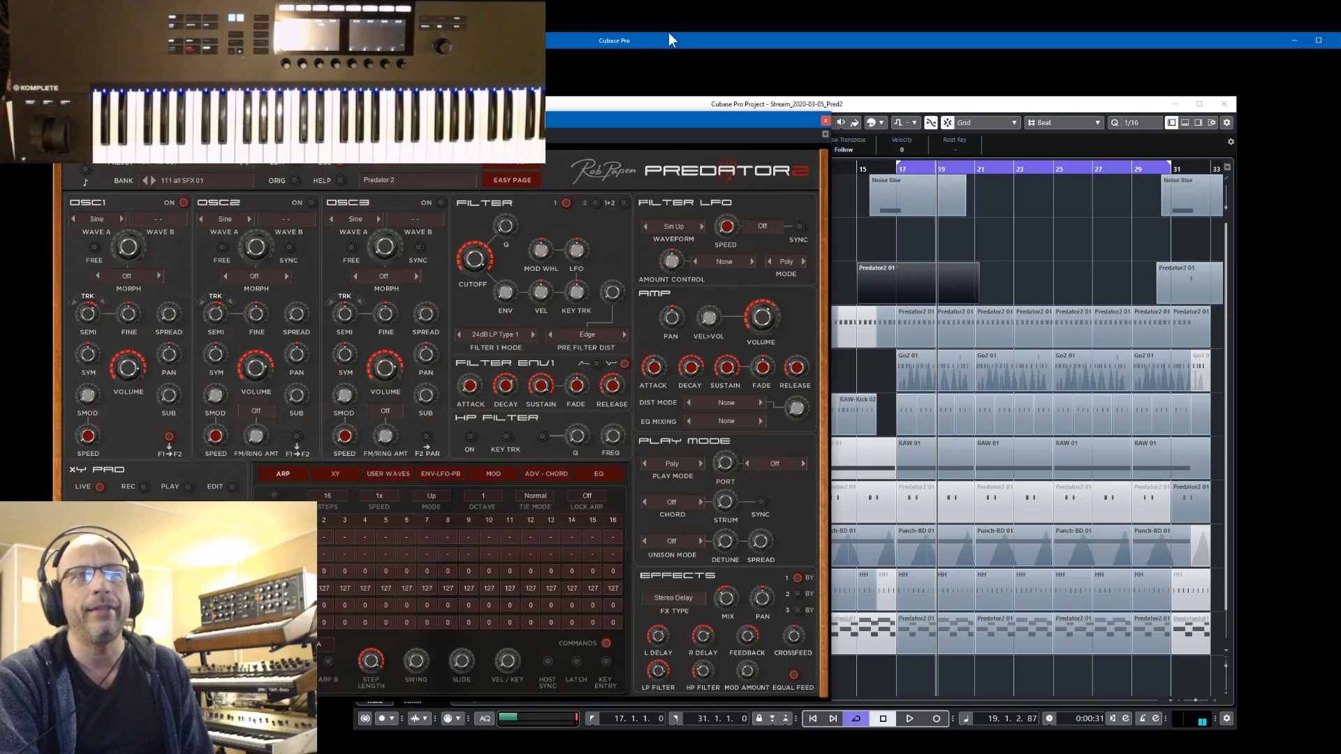
pyautogui.moveTo(656, 119); pyautogui.dragTo(1106, 110)
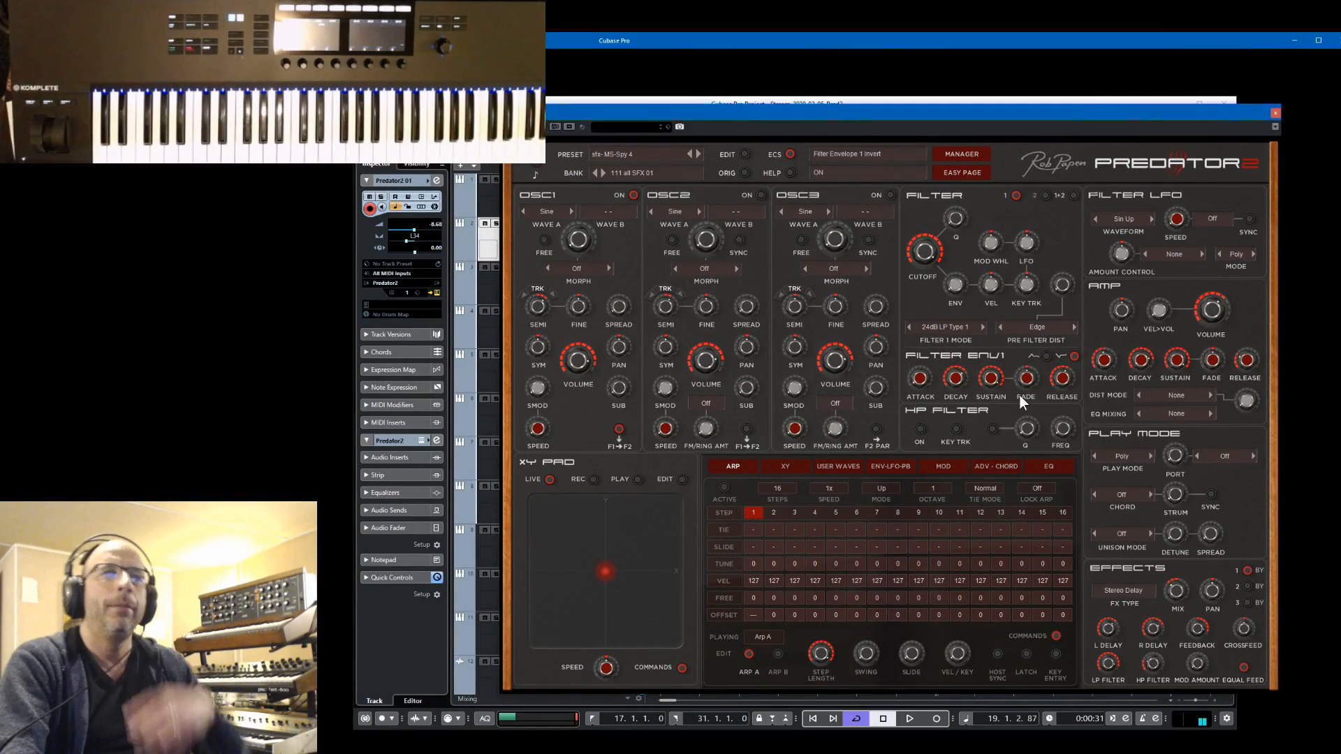
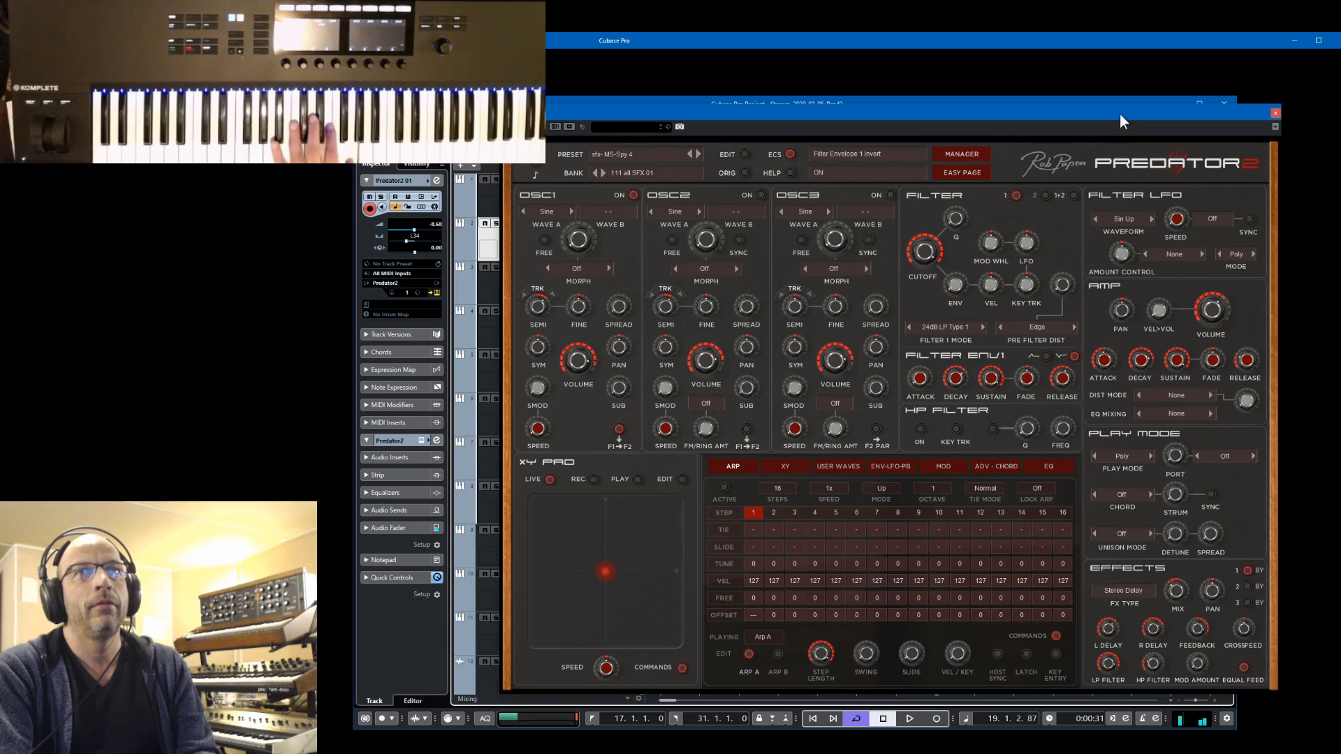
# Clear the Predator2 window off the track list and compare the lower Predator2 01 and HH tracks with the Predator2 01 below Noise rise
pyautogui.moveTo(1120, 115); pyautogui.dragTo(197, 229)
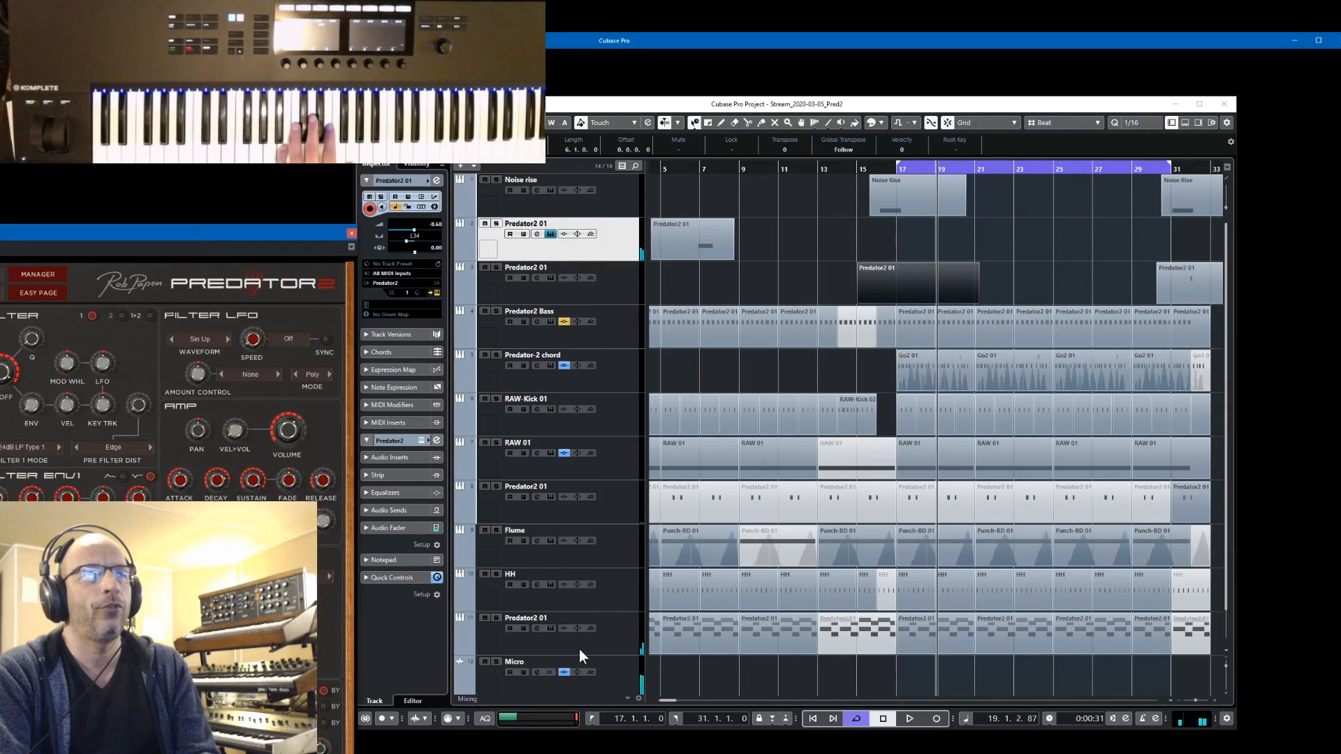
pyautogui.click(618, 641)
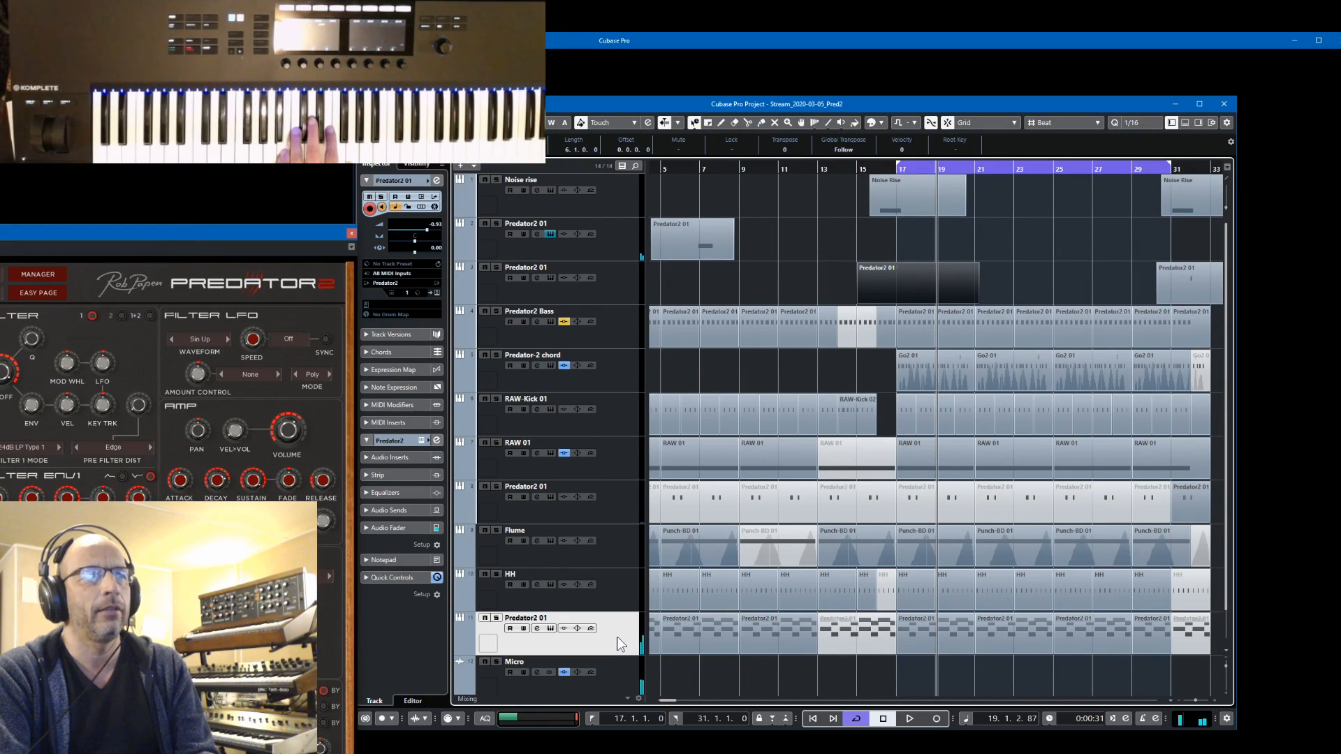
pyautogui.click(606, 589)
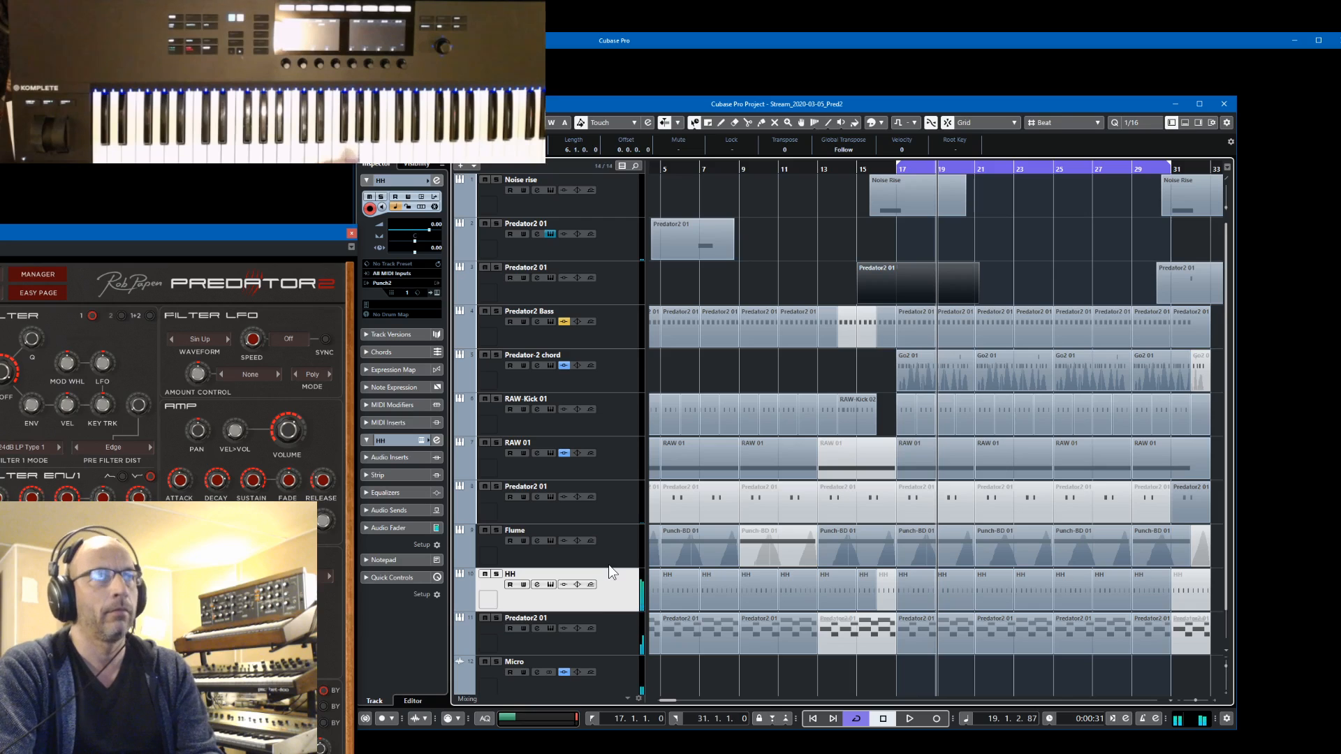
pyautogui.click(611, 250)
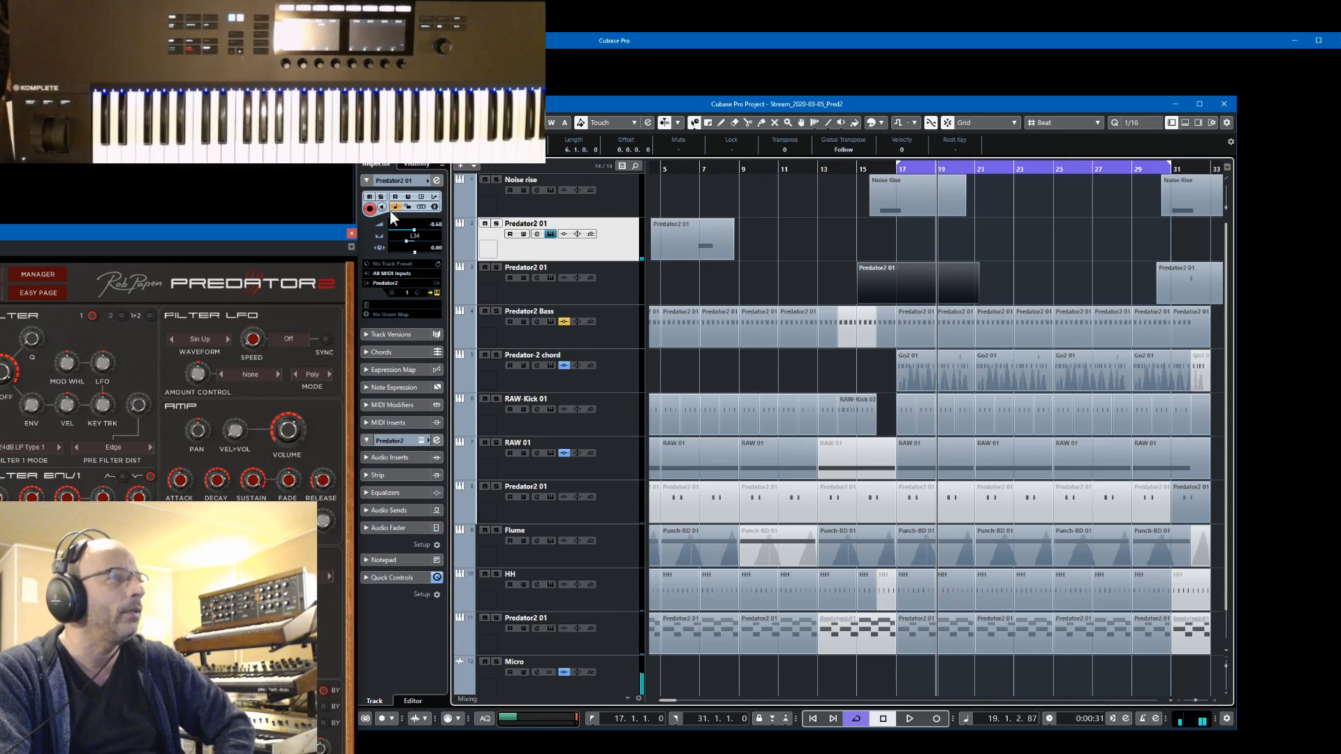
pyautogui.moveTo(245, 229); pyautogui.dragTo(226, 127)
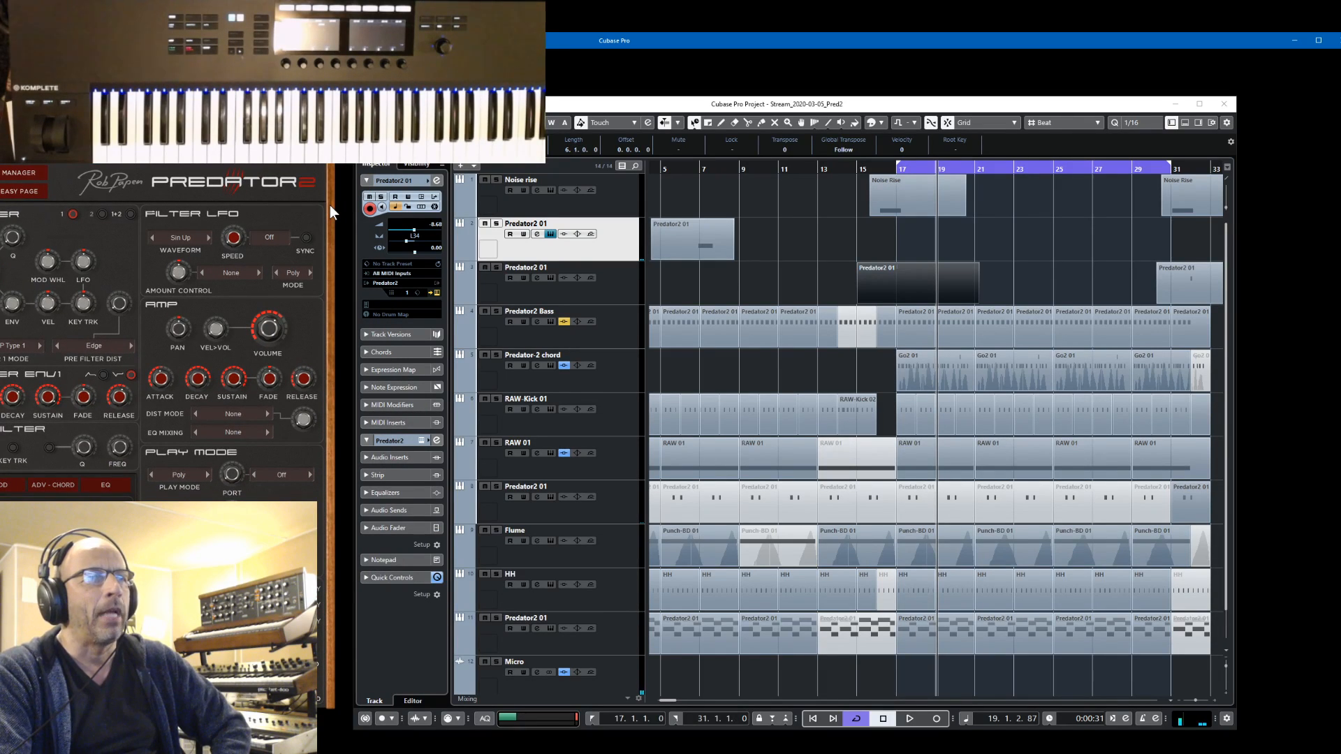
# Select the Noise rise track and toggle the transport's cycle mode off and back on
pyautogui.click(633, 206)
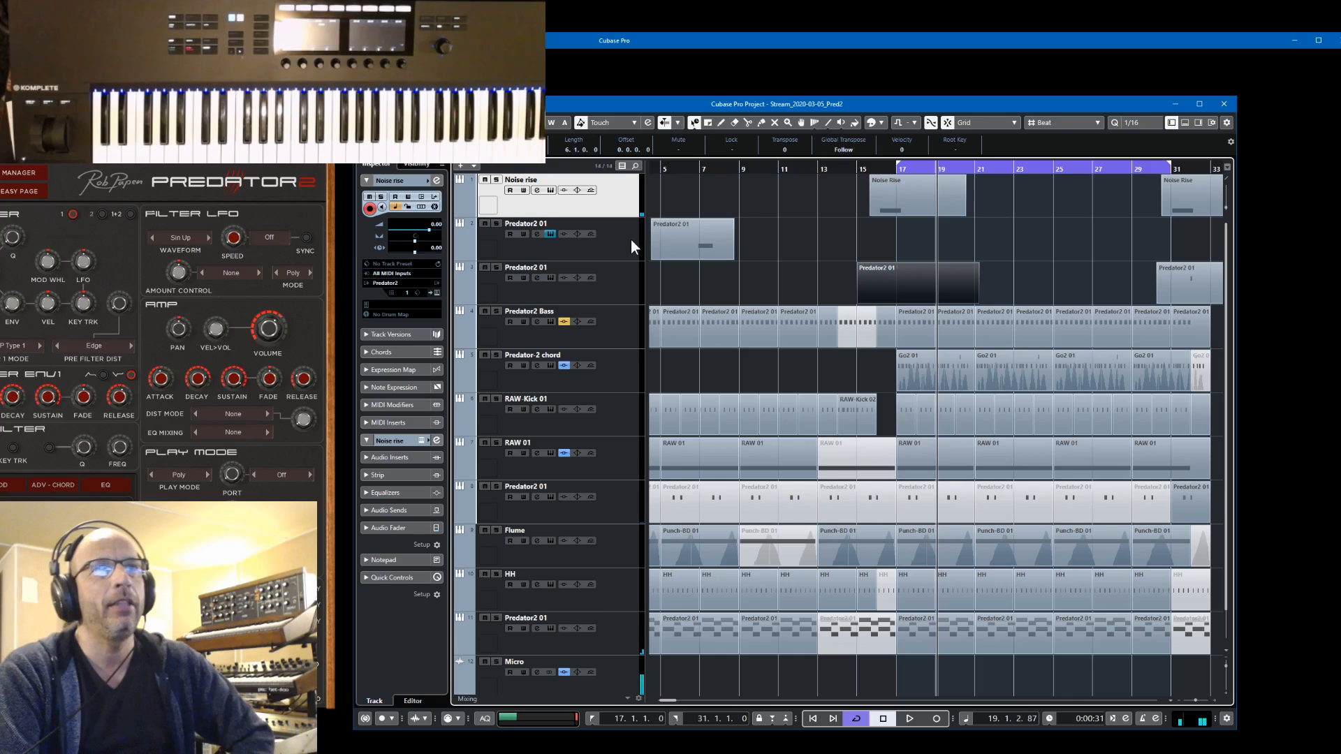
pyautogui.click(857, 719)
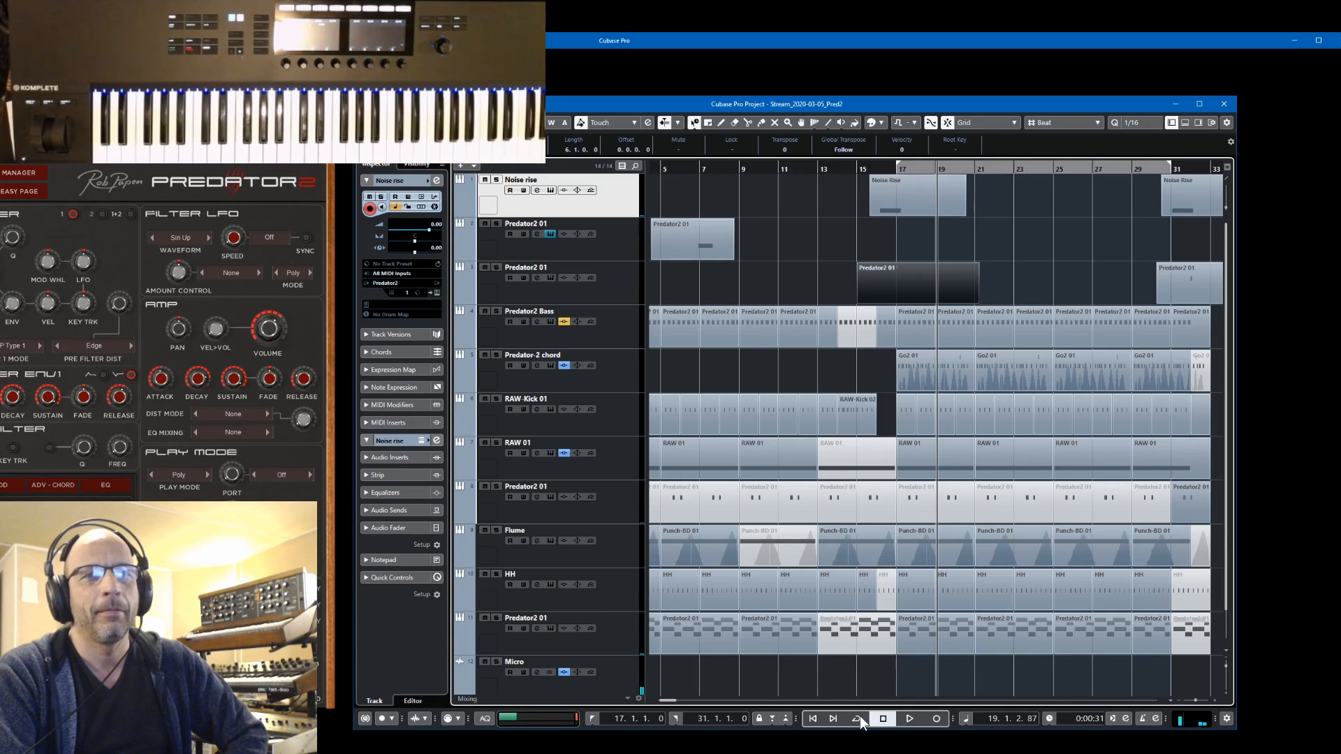
pyautogui.click(859, 718)
pyautogui.click(859, 718)
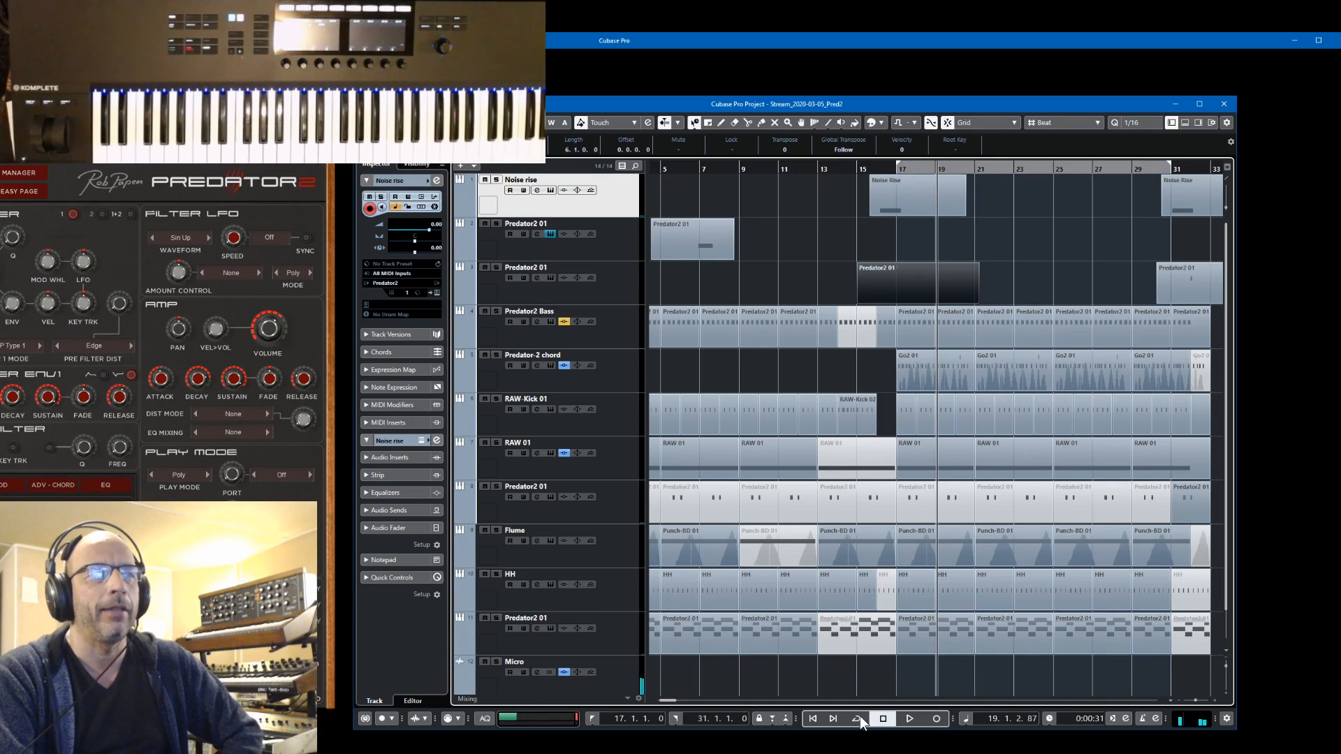
pyautogui.click(858, 718)
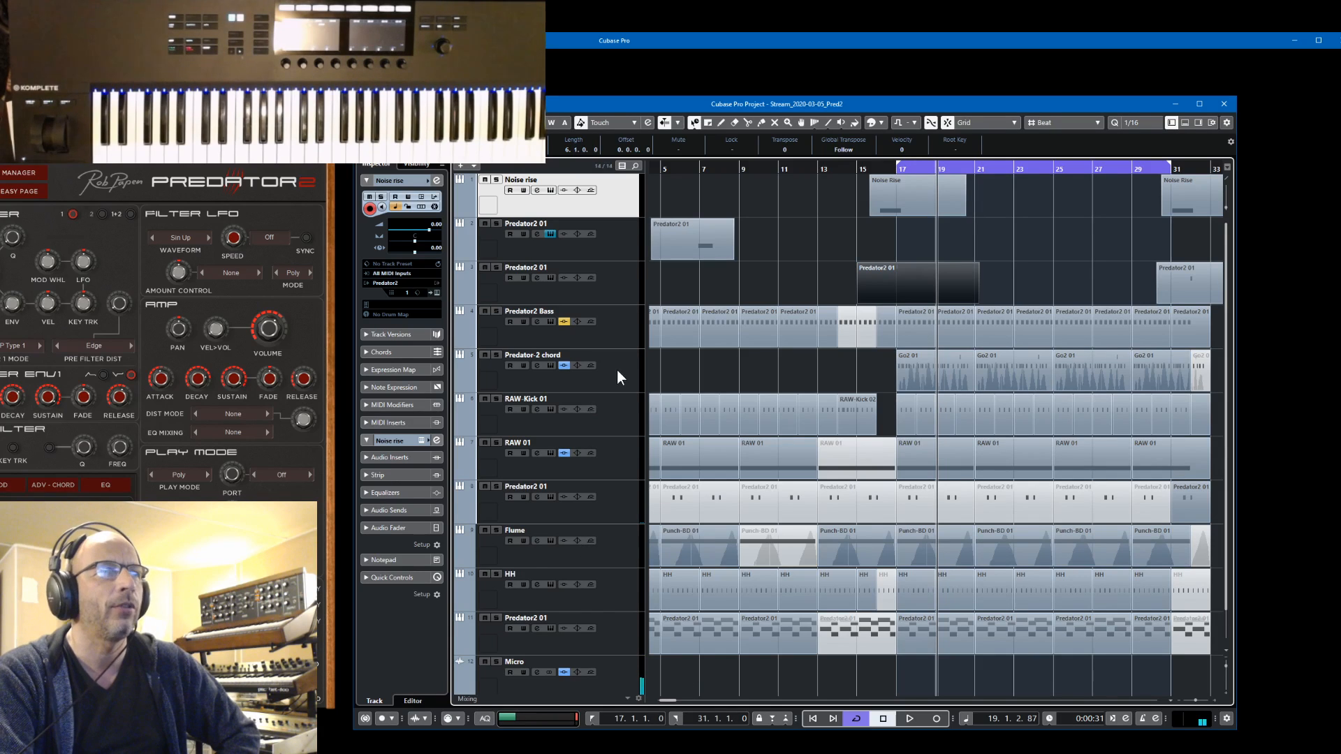
# Select the Predator2 01 track directly above Predator2 Bass and set its MIDI input to KOMPLETE KONTROL - 1
pyautogui.click(616, 288)
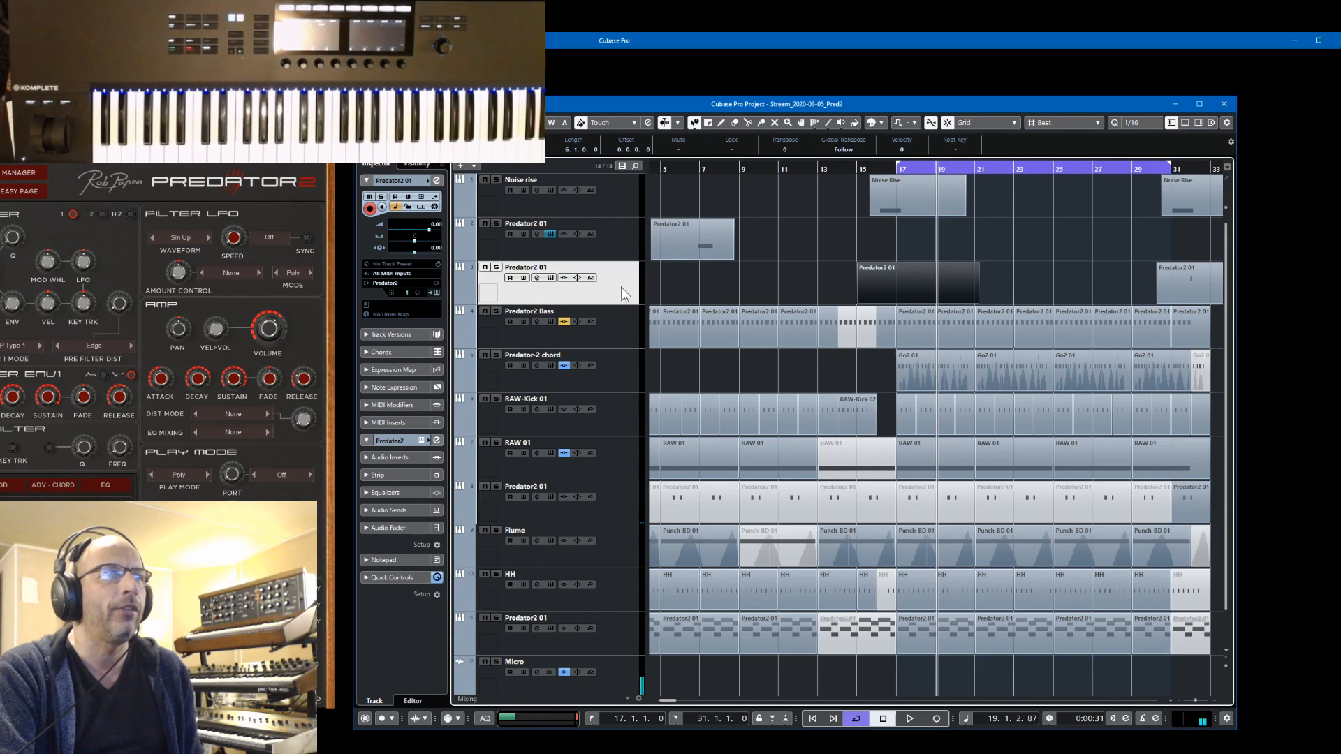
pyautogui.keyDown('ctrl'); pyautogui.click(620, 324); pyautogui.keyUp('ctrl')
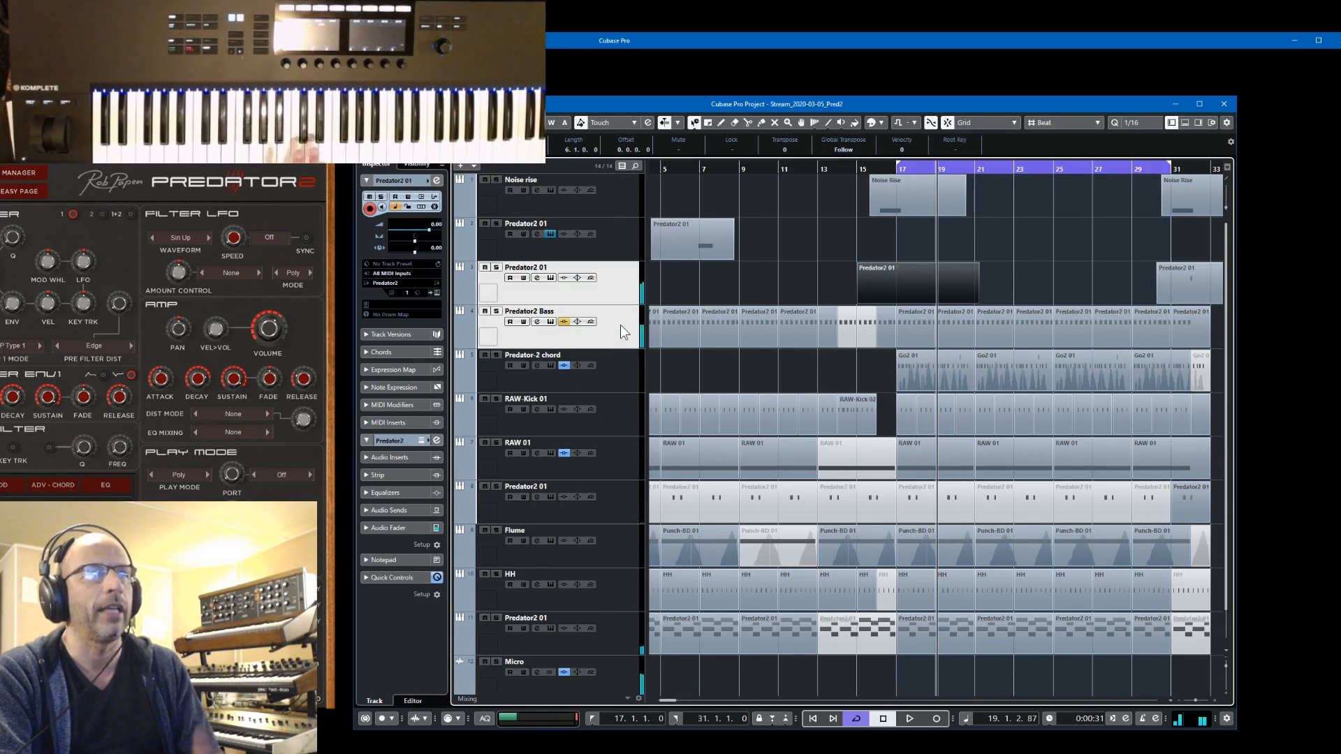
pyautogui.click(626, 288)
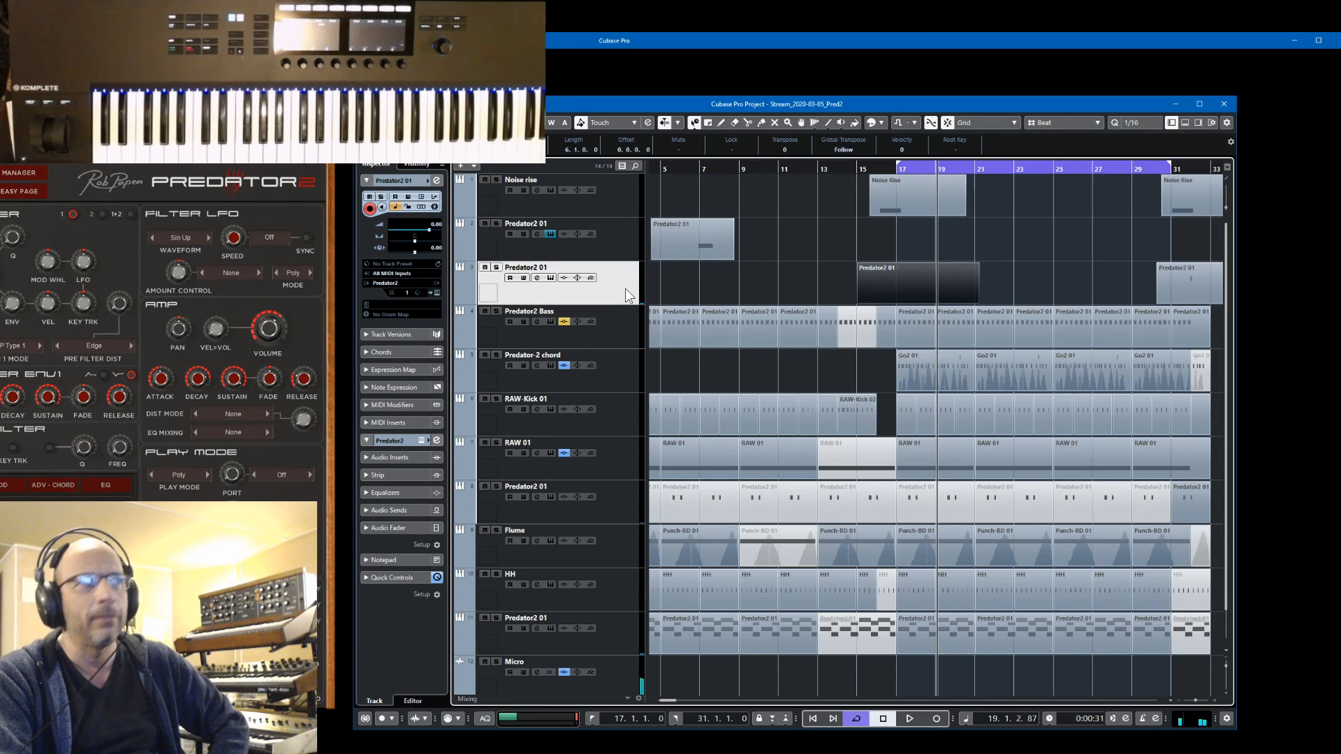
pyautogui.click(397, 273)
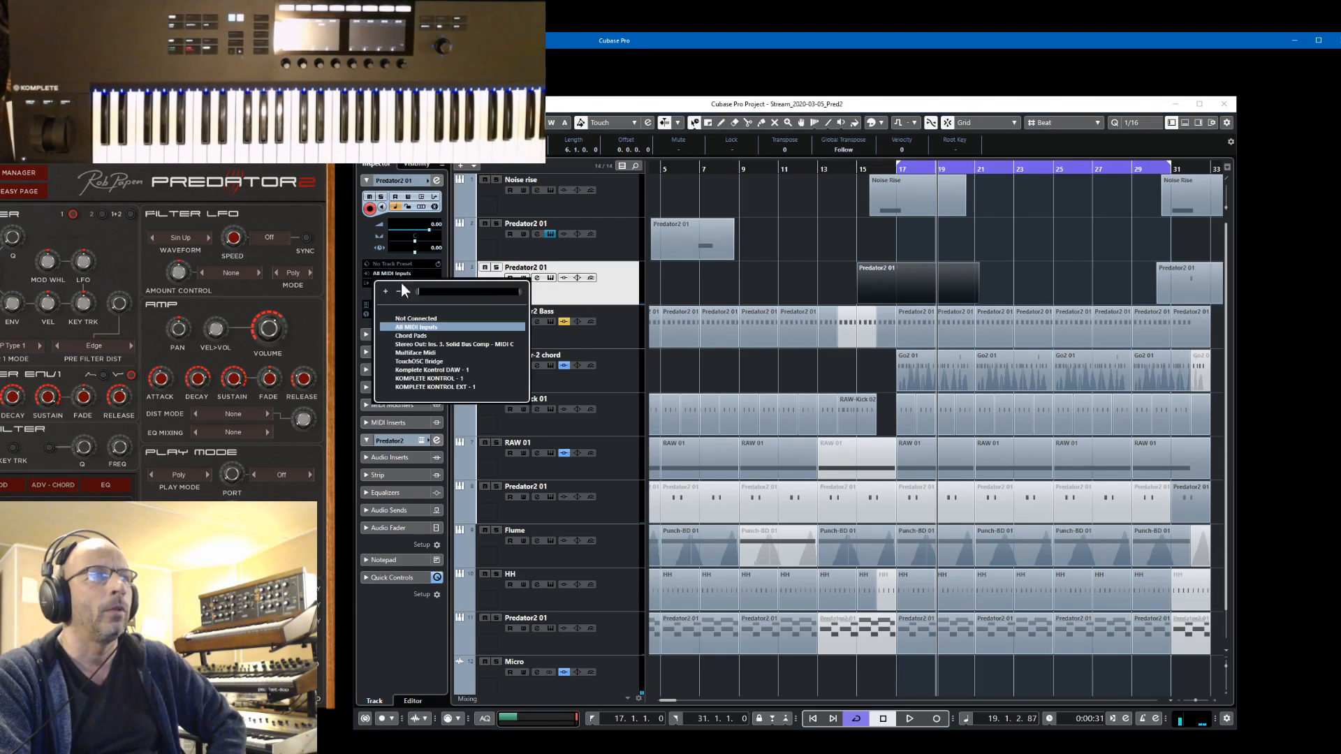
pyautogui.click(408, 378)
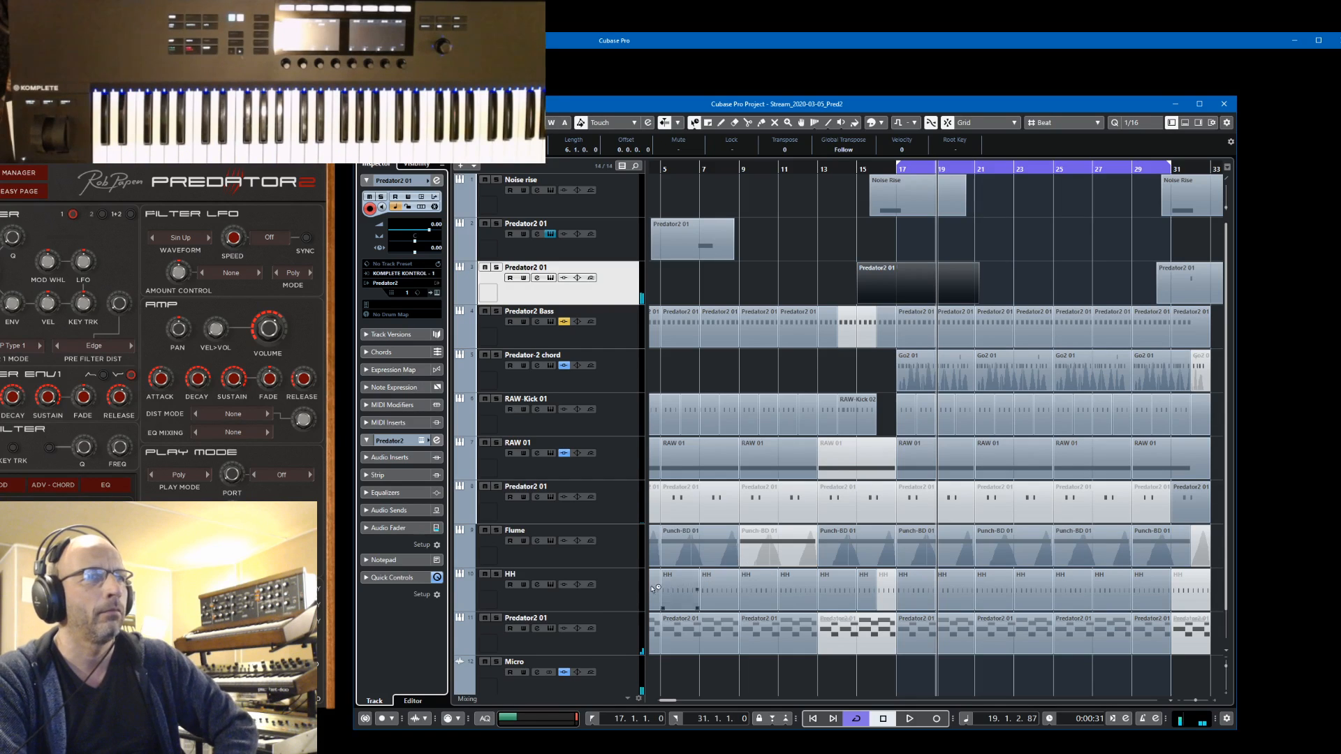
# Mute the Predator2 01 track above Micro and select the Predator2 01 track directly below Noise rise
pyautogui.click(617, 623)
pyautogui.scroll(-1, 617, 623)
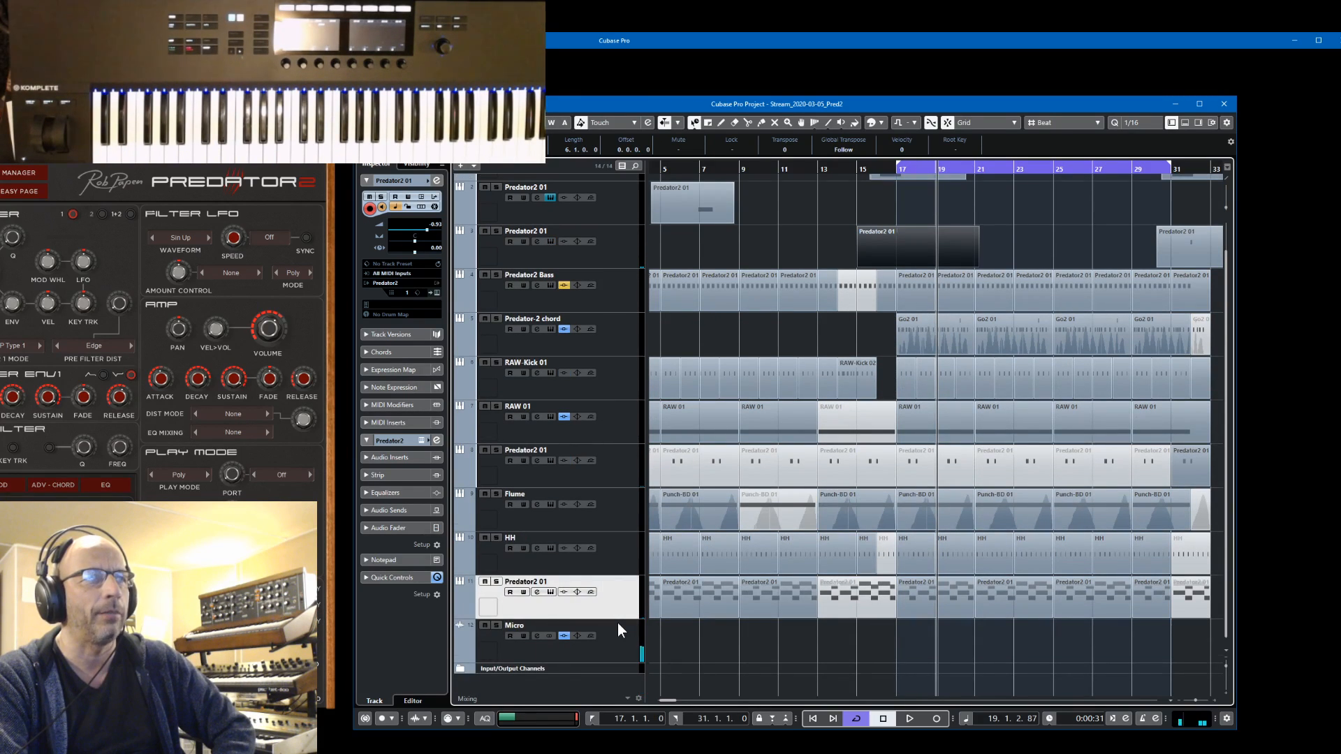
pyautogui.scroll(1, 617, 622)
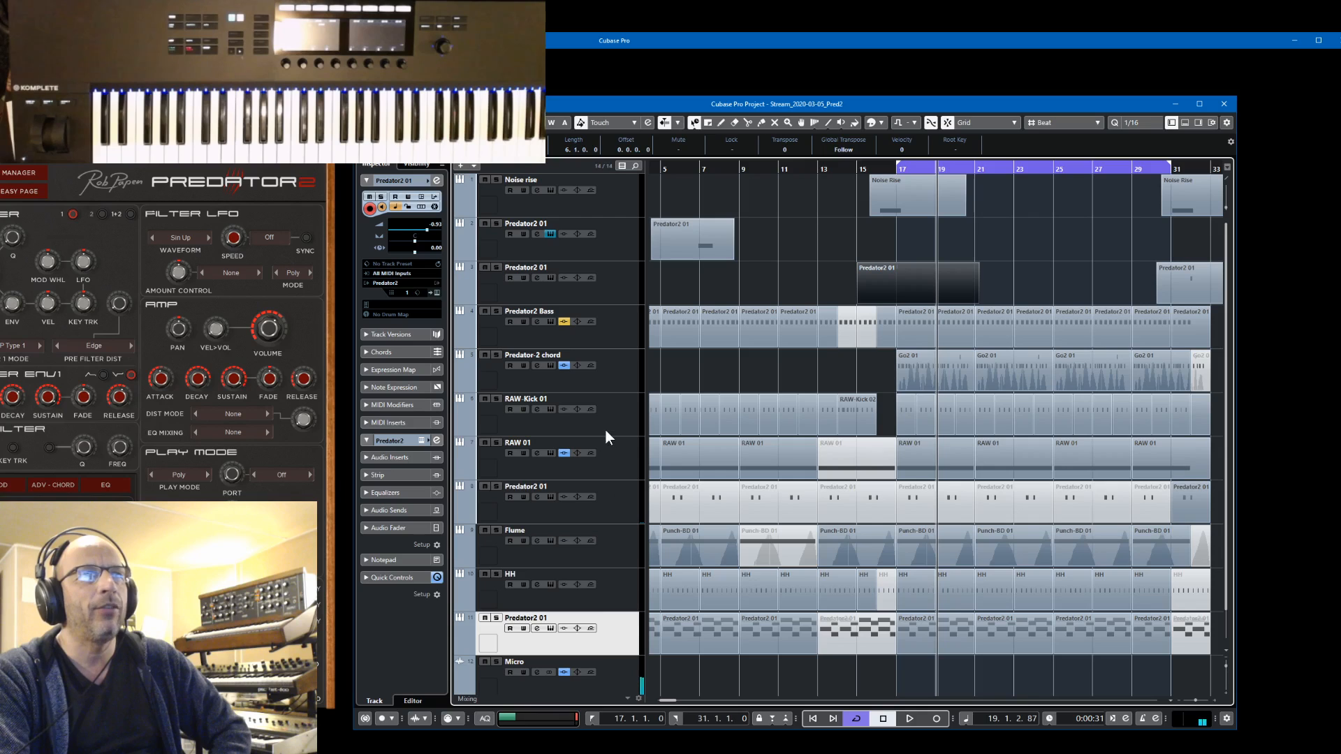
pyautogui.click(564, 322)
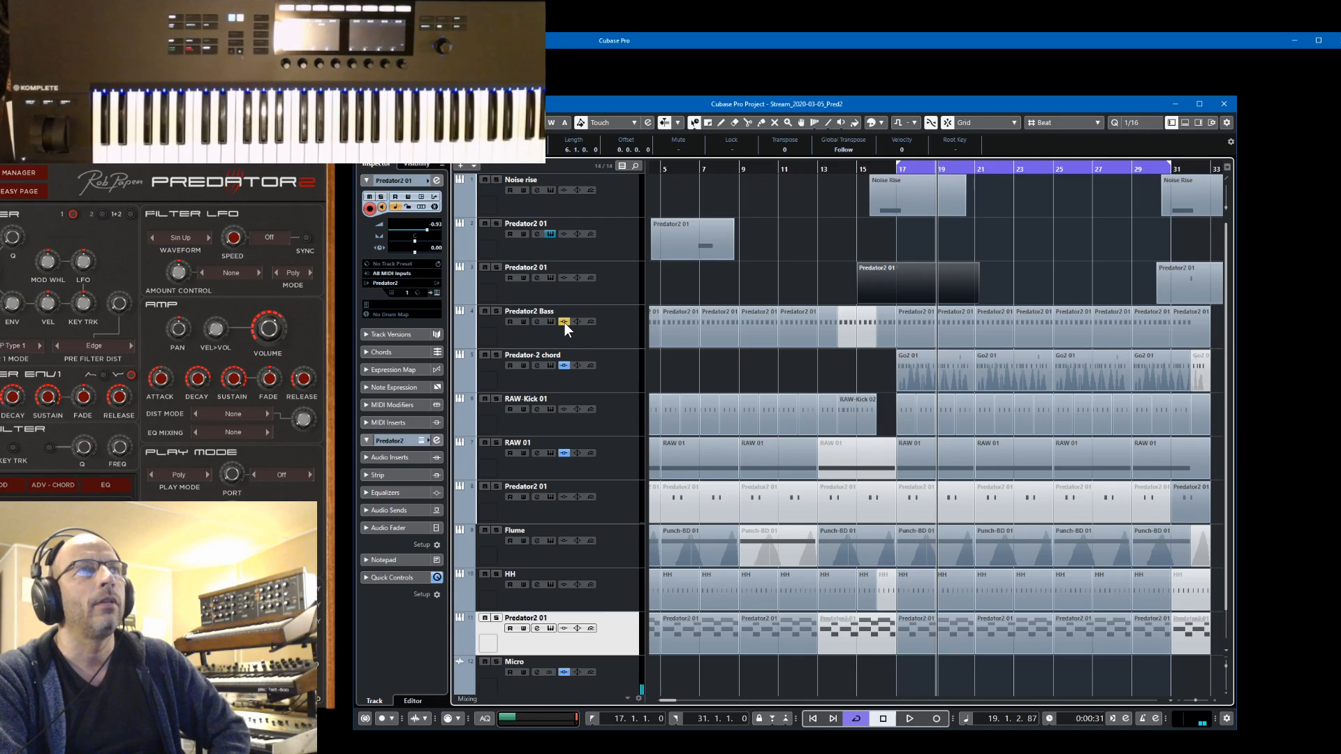
pyautogui.click(622, 278)
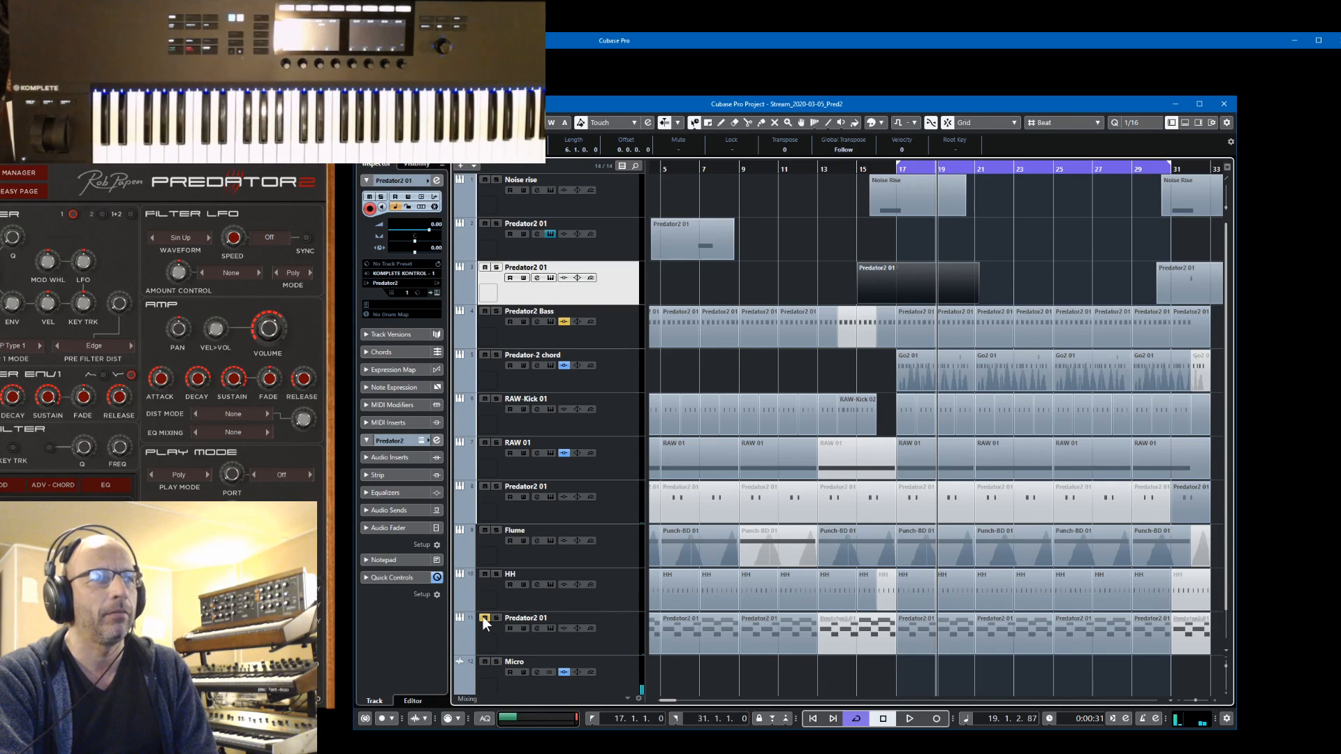
pyautogui.click(619, 253)
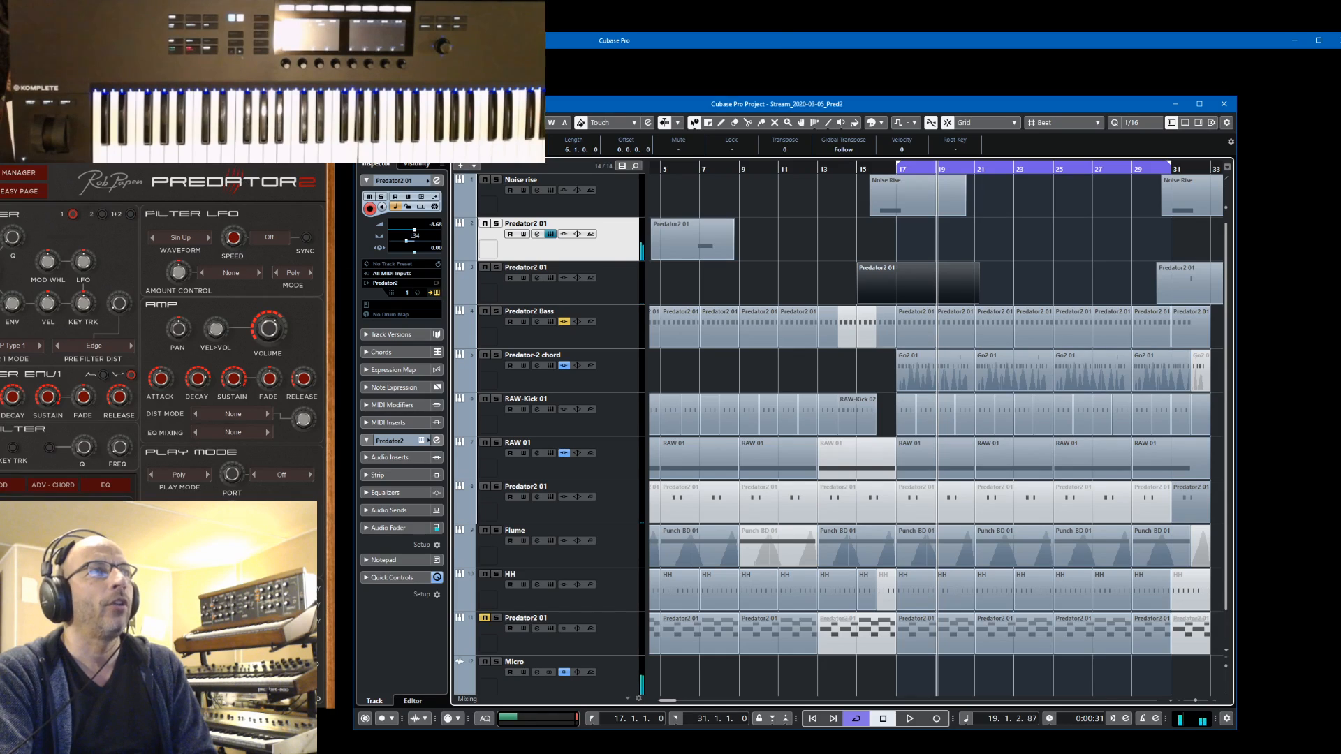
# Bring the Predator2 window back into full view and examine its envelope, LFO and pitch LFO/pitch bend settings
pyautogui.moveTo(230, 133); pyautogui.dragTo(1187, 94)
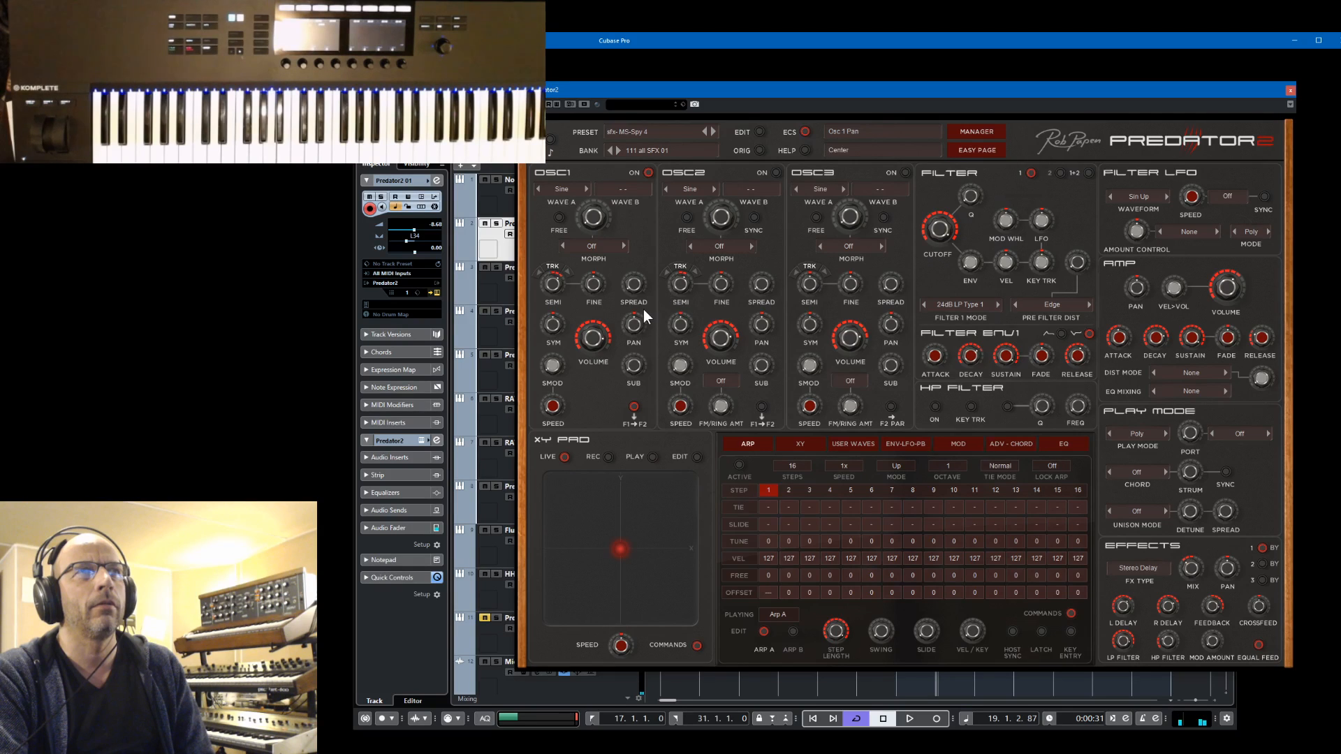
pyautogui.click(958, 444)
pyautogui.click(902, 446)
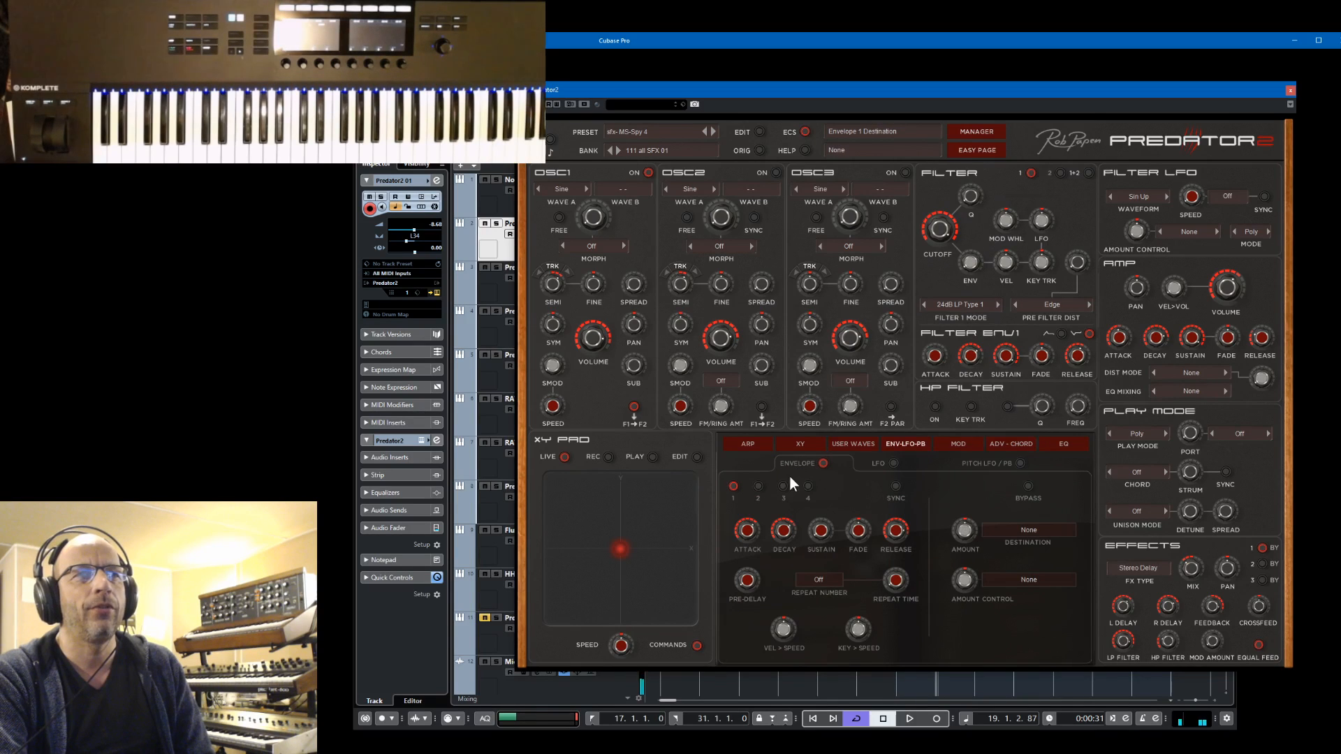
pyautogui.click(892, 463)
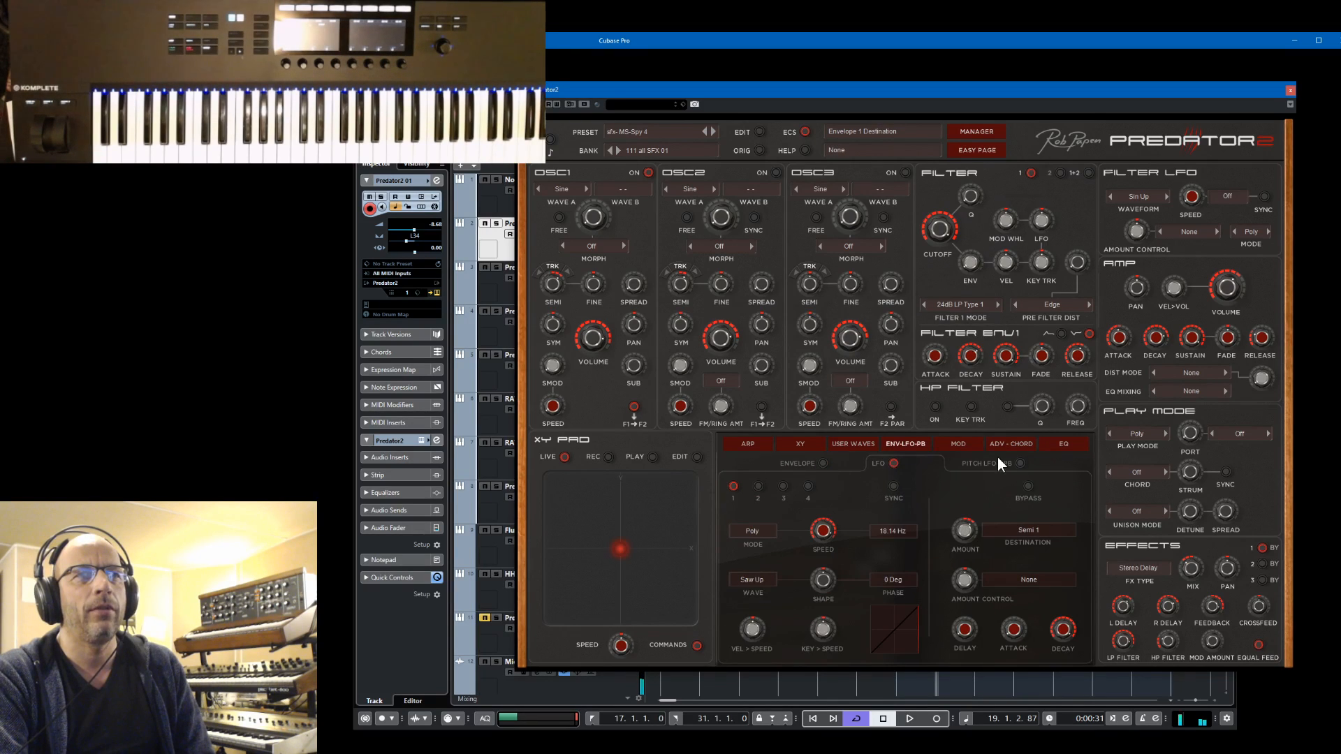
pyautogui.click(1017, 463)
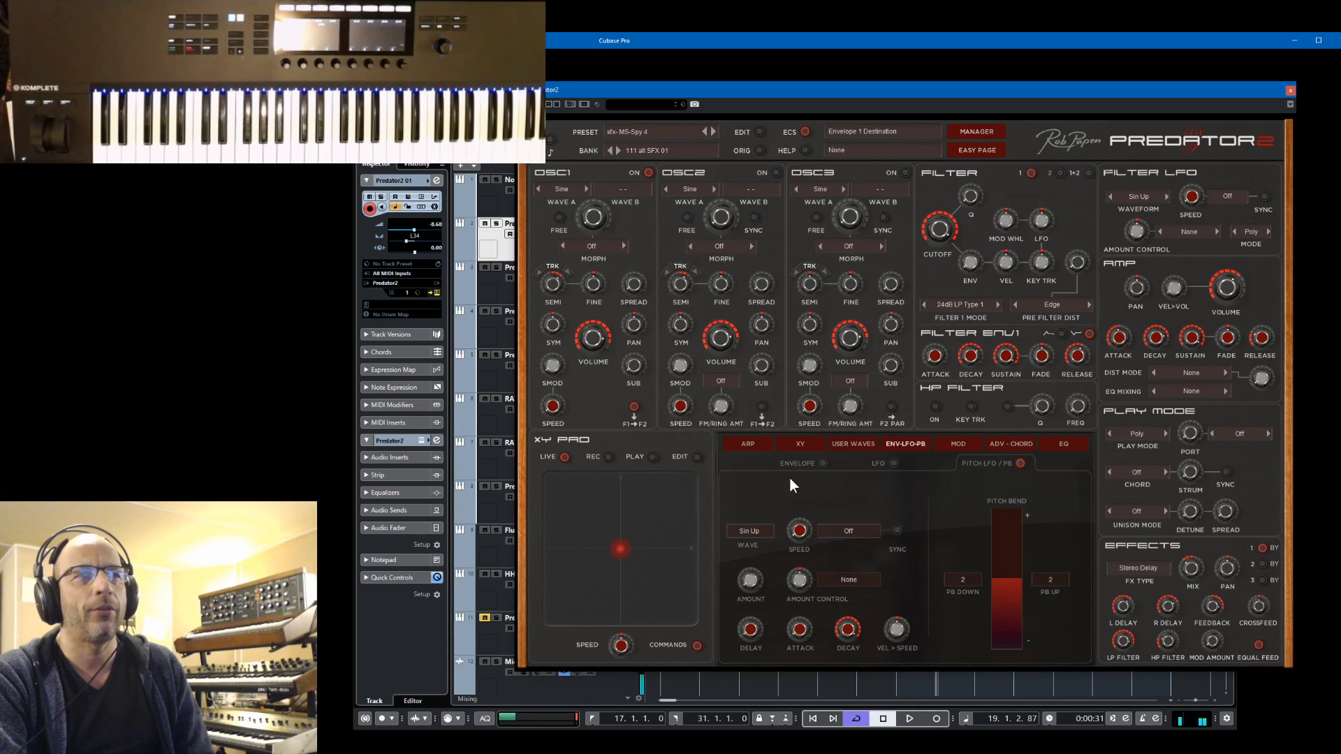
pyautogui.click(822, 464)
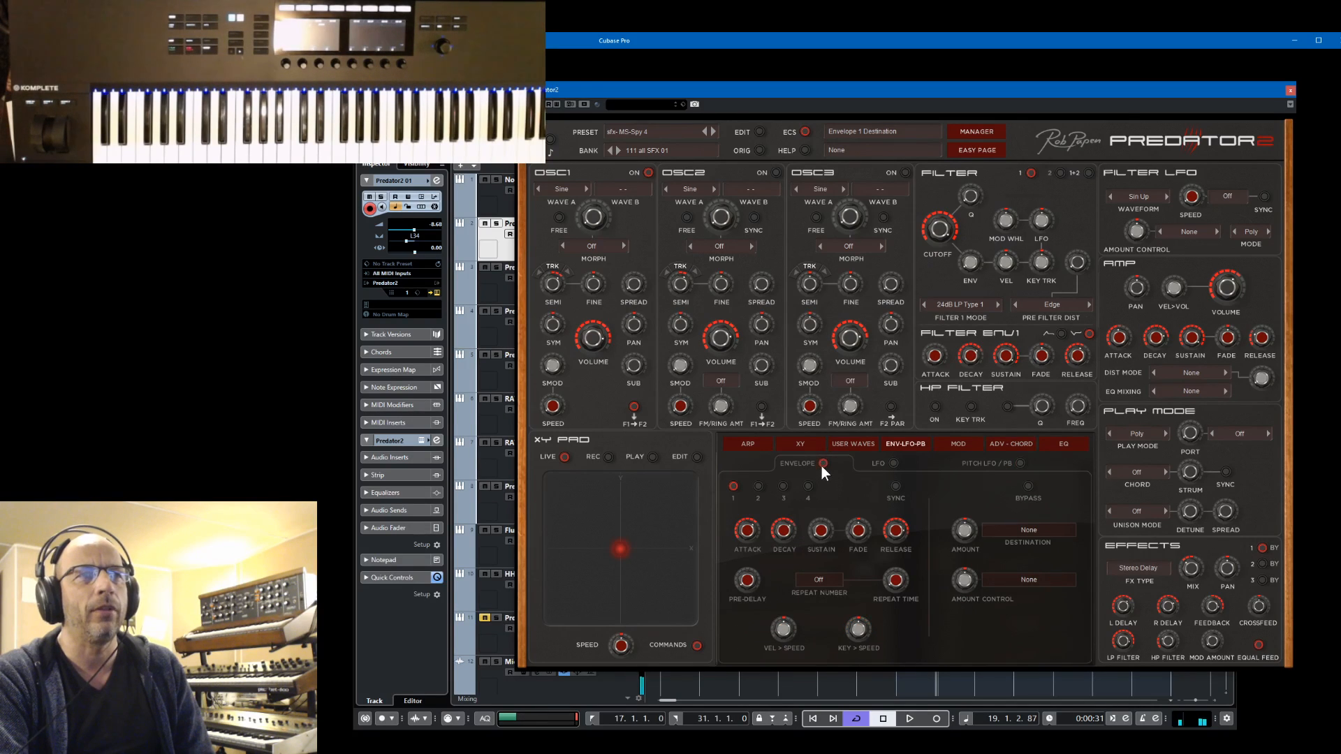
# Examine the modulation matrix rows that control LFO 1 Speed, checking the LFO 1 settings in between
pyautogui.click(959, 445)
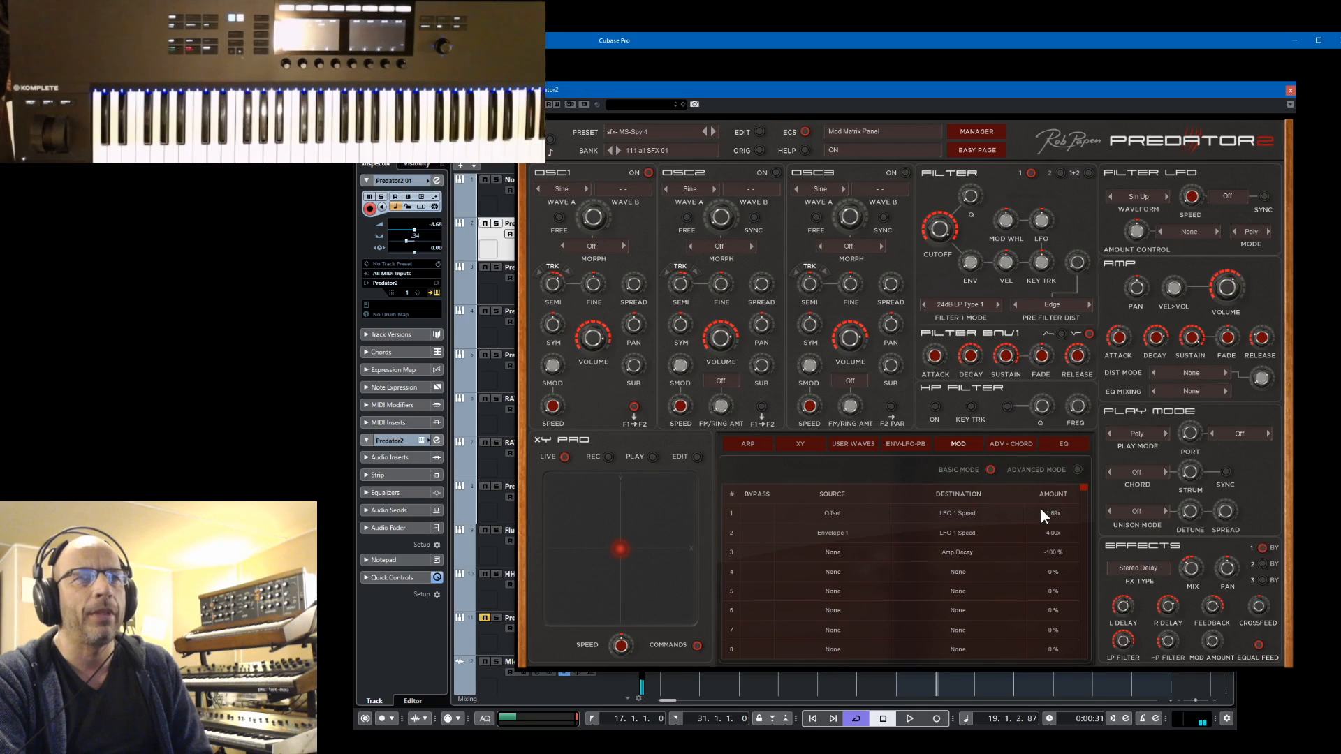
pyautogui.click(901, 446)
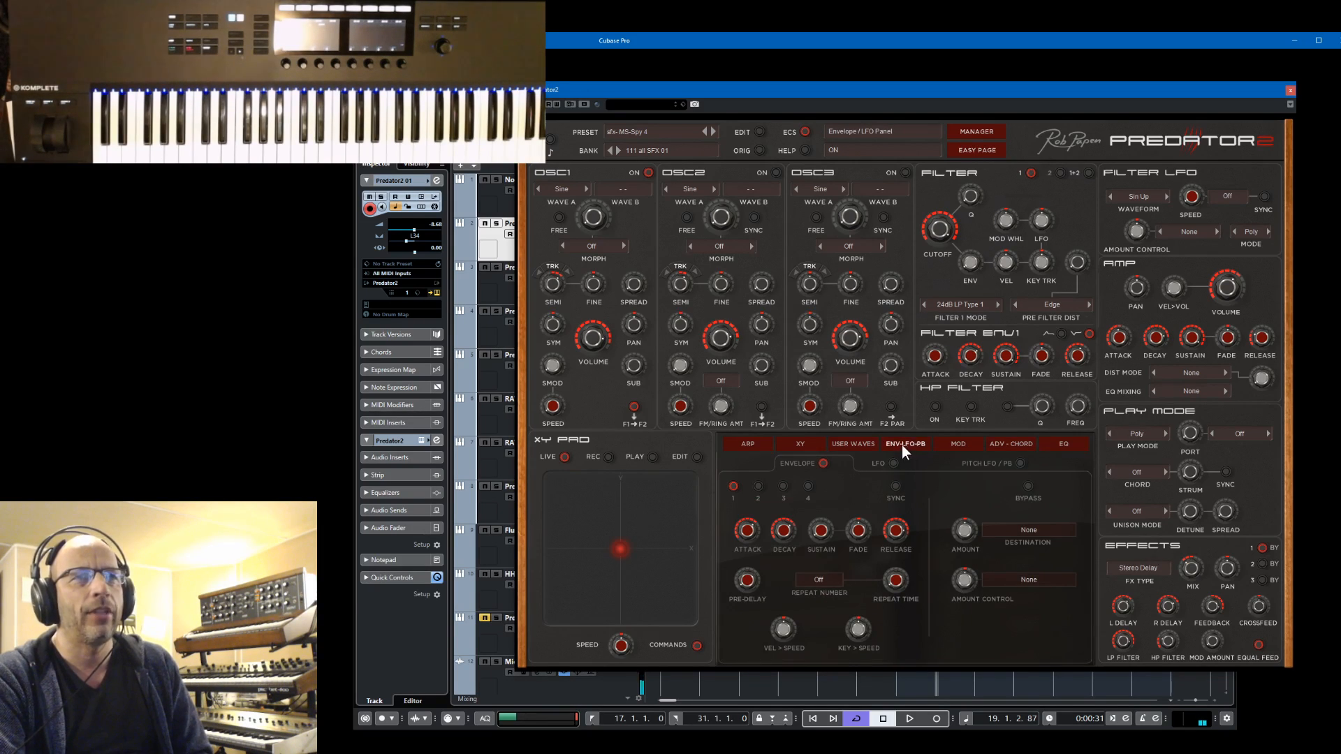
pyautogui.click(893, 462)
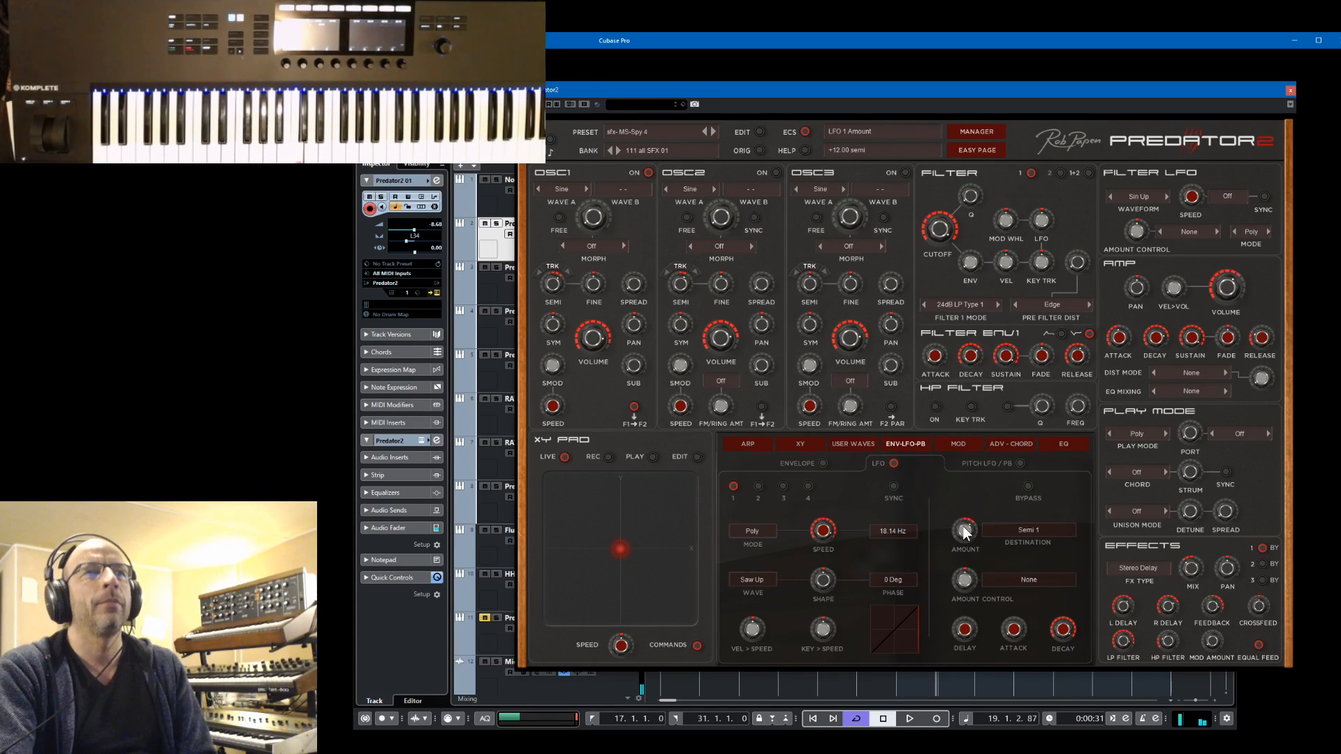
pyautogui.click(956, 444)
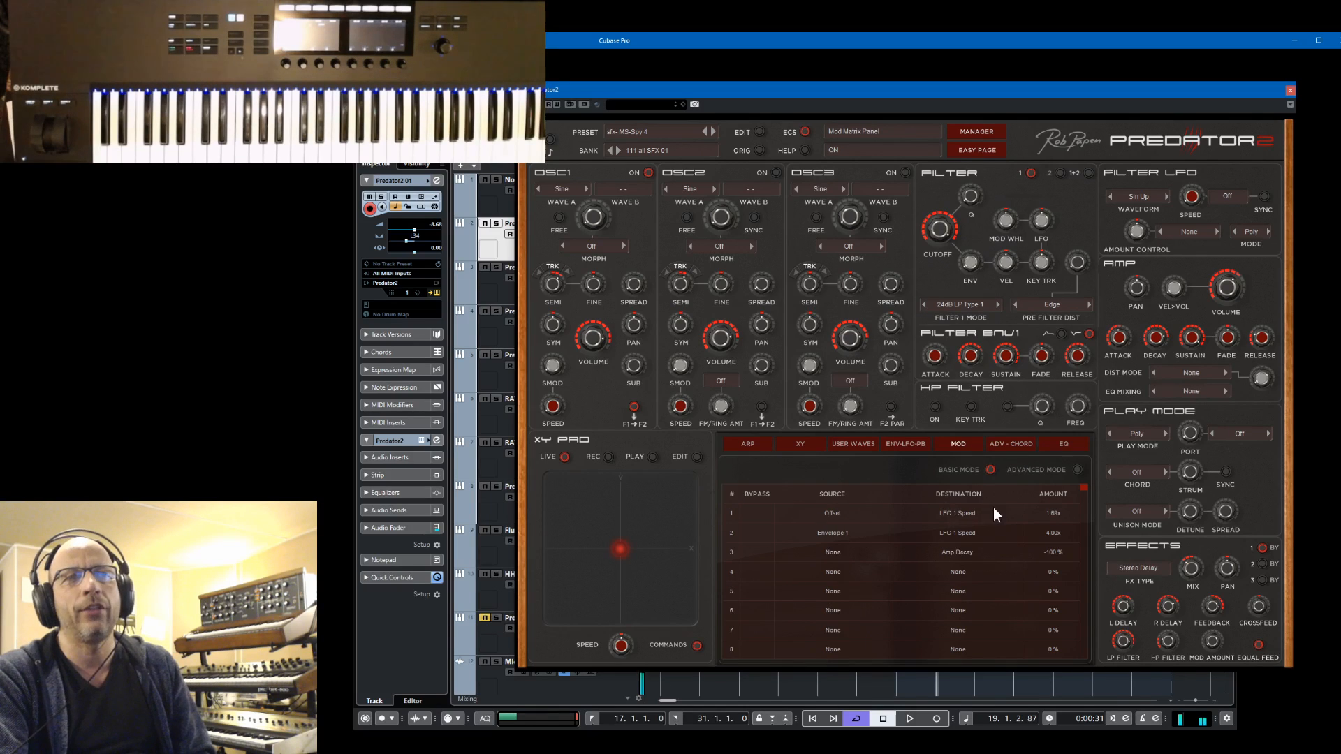
# Adjust the amount of the Offset to LFO 1 Speed modulation in the first row of the matrix
pyautogui.doubleClick(1053, 513)
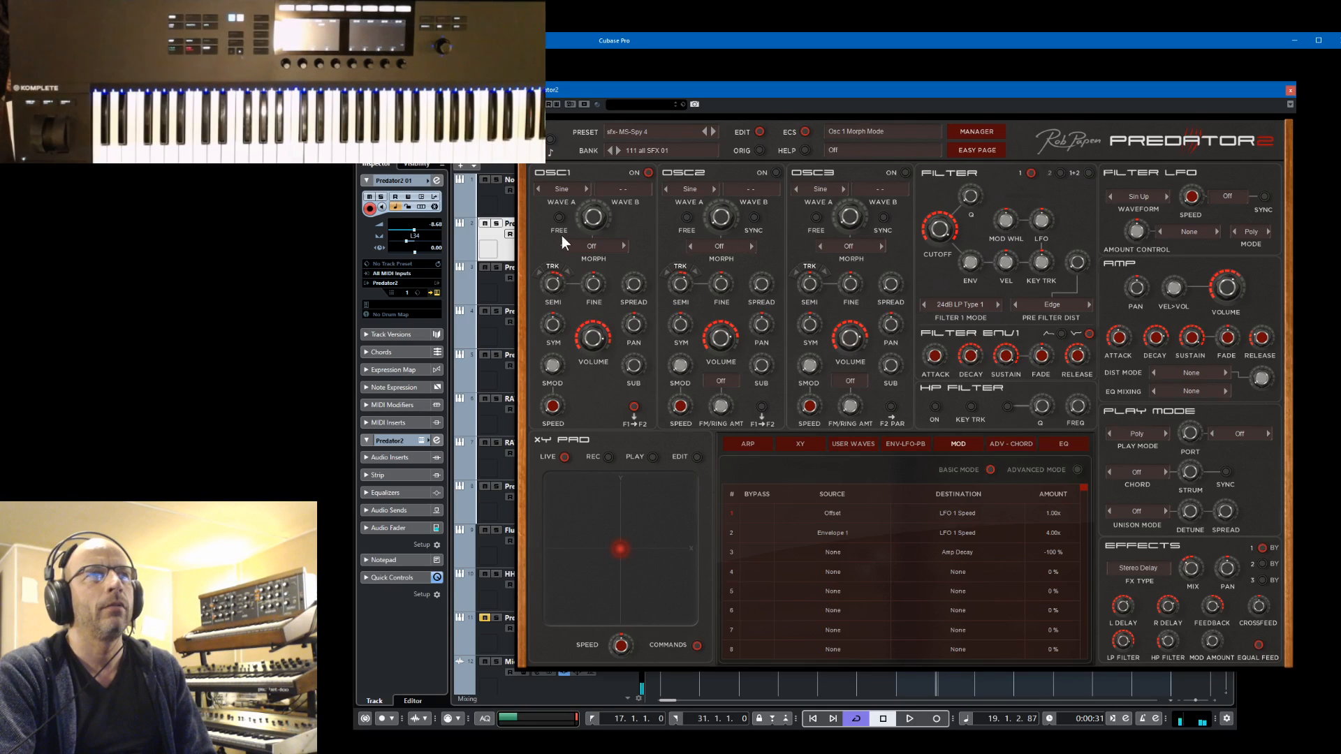
pyautogui.moveTo(559, 301); pyautogui.dragTo(559, 303)
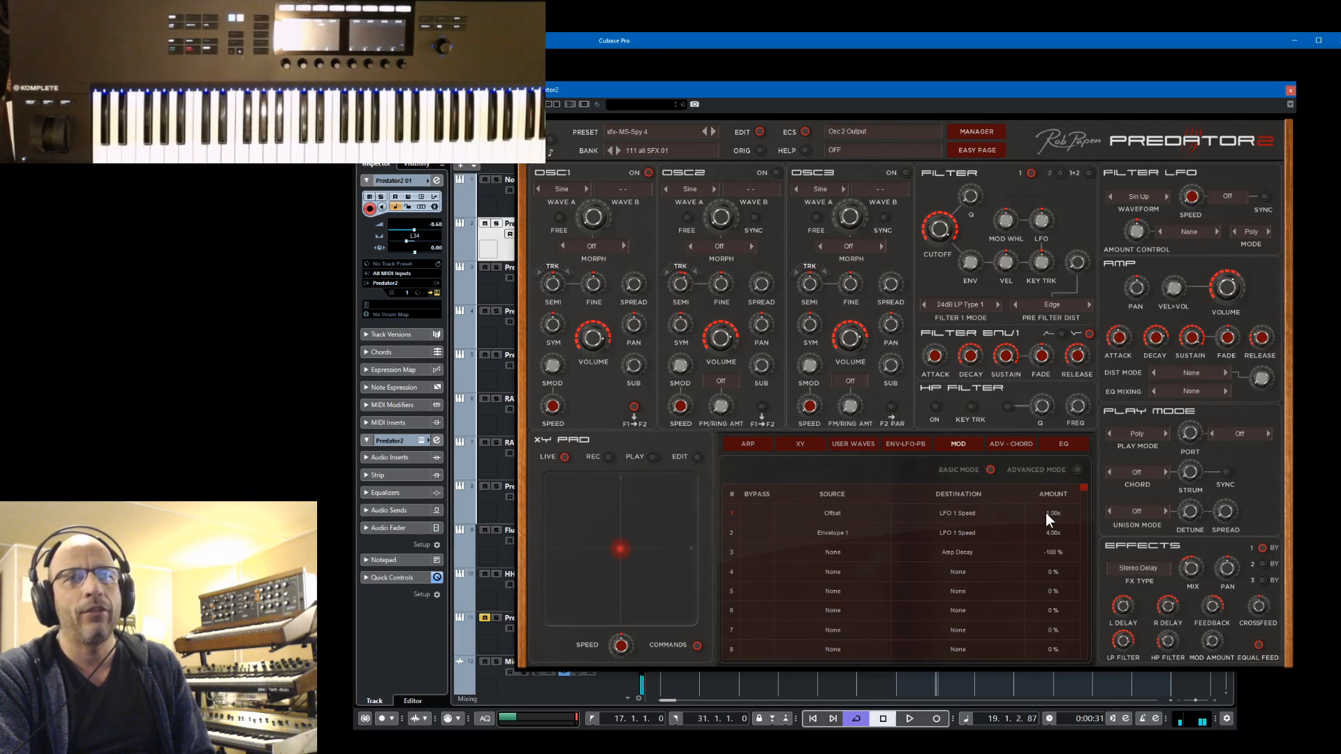
pyautogui.moveTo(1045, 512); pyautogui.dragTo(1062, 422)
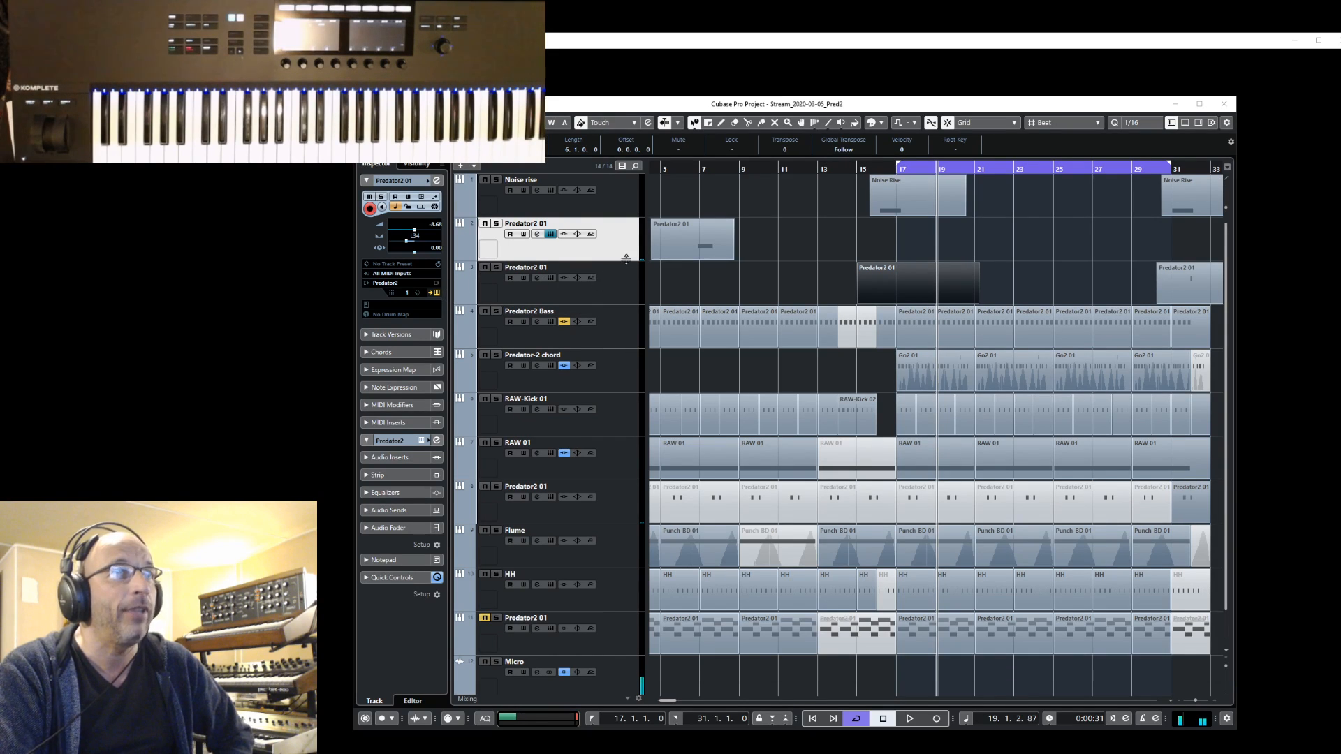
# Open the Predator2 instrument of the selected track and load the Default preset from the 099 Examples bank
pyautogui.click(435, 293)
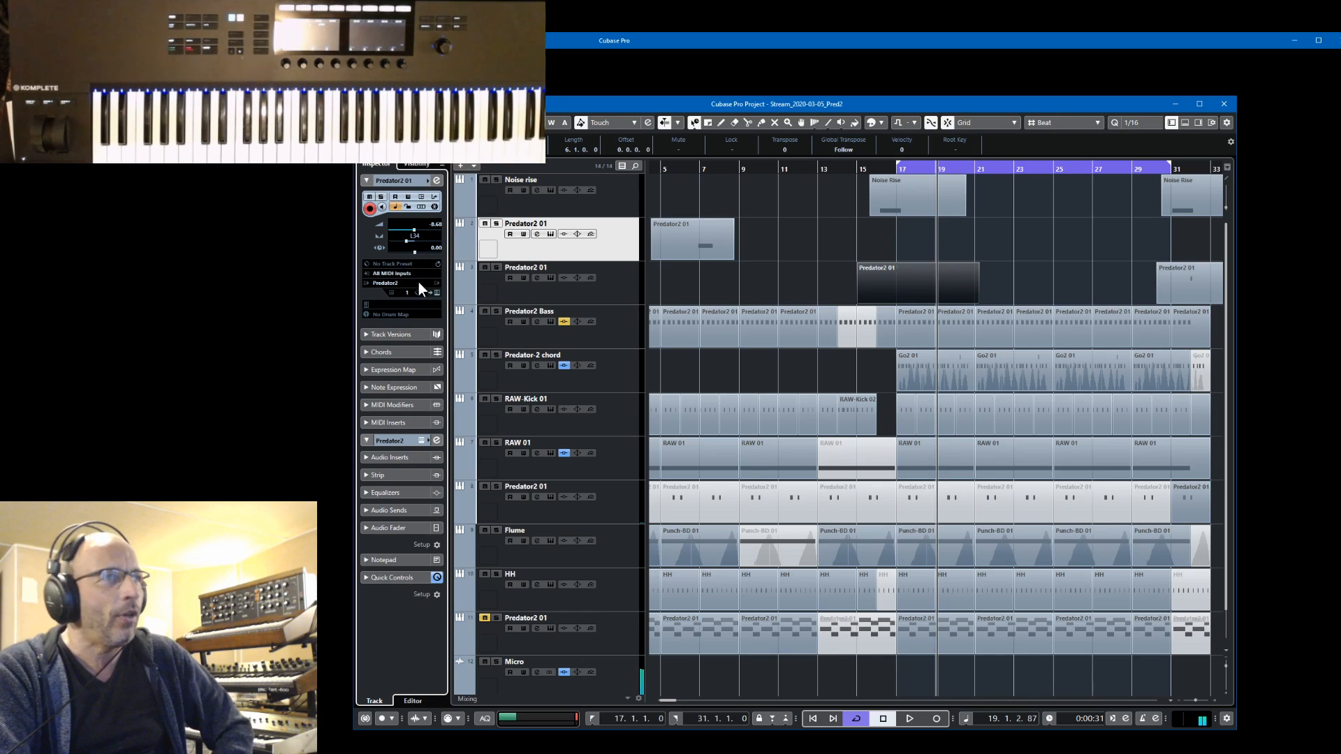
pyautogui.click(437, 293)
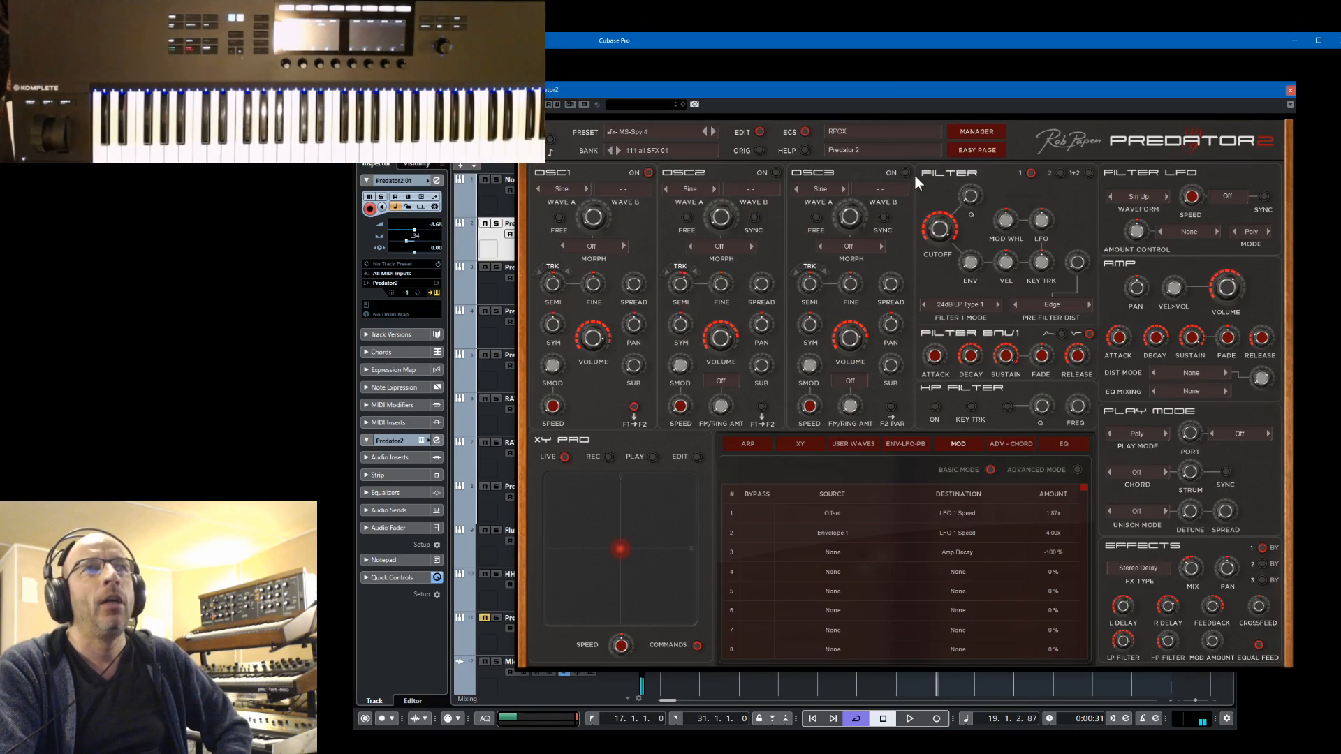
pyautogui.click(986, 129)
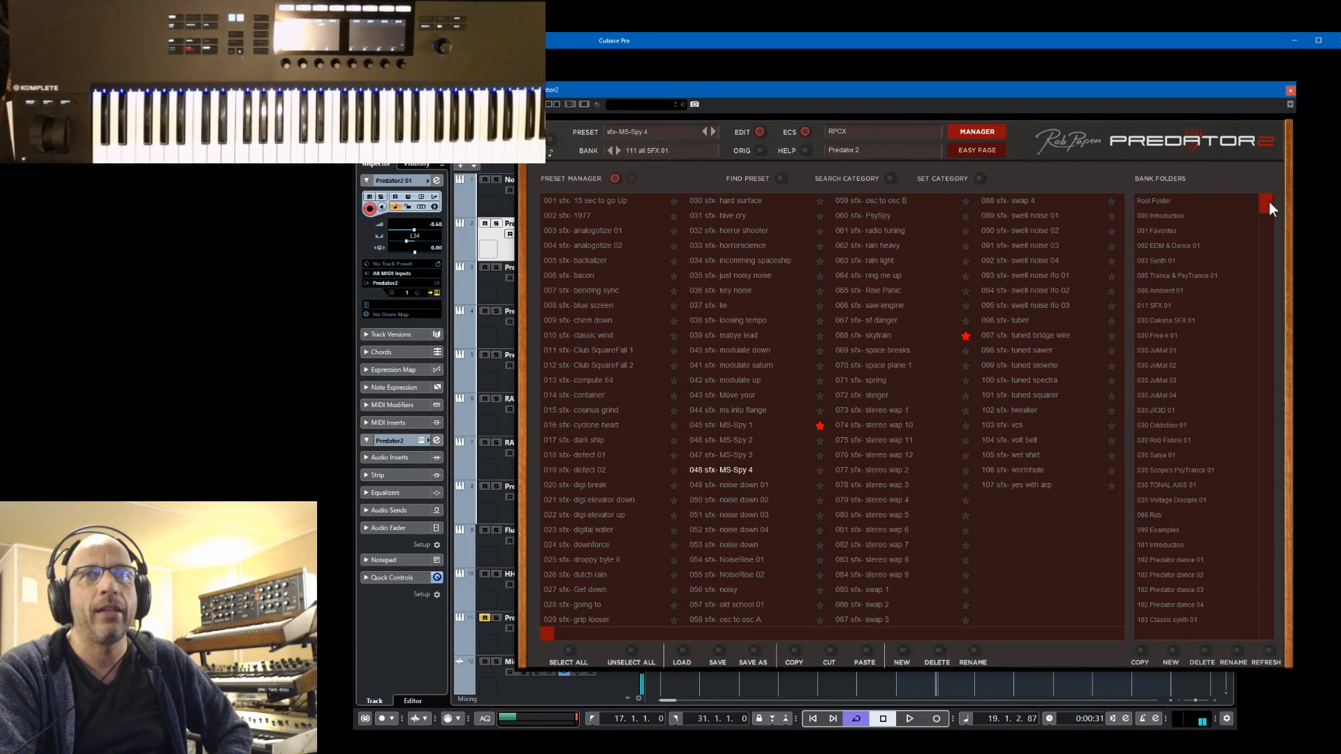
pyautogui.moveTo(1268, 202); pyautogui.dragTo(1271, 229)
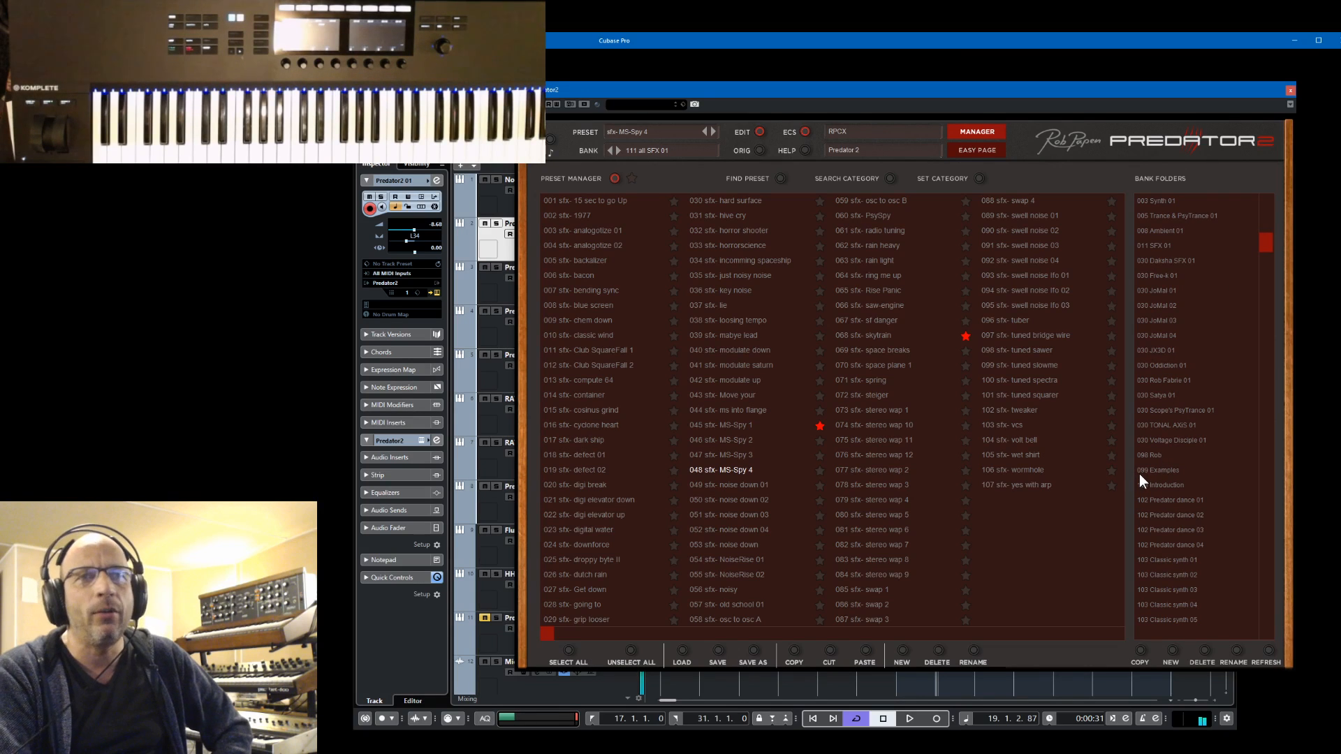
pyautogui.click(1165, 471)
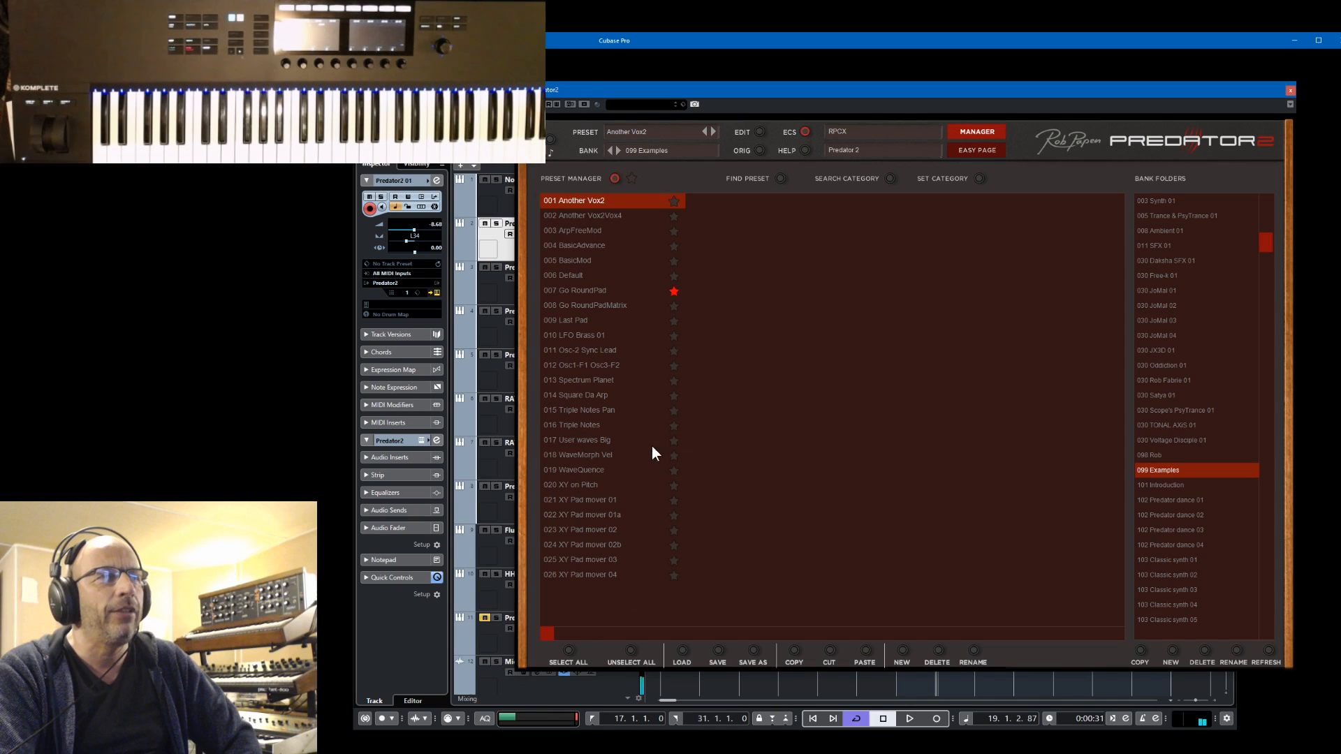
pyautogui.click(572, 277)
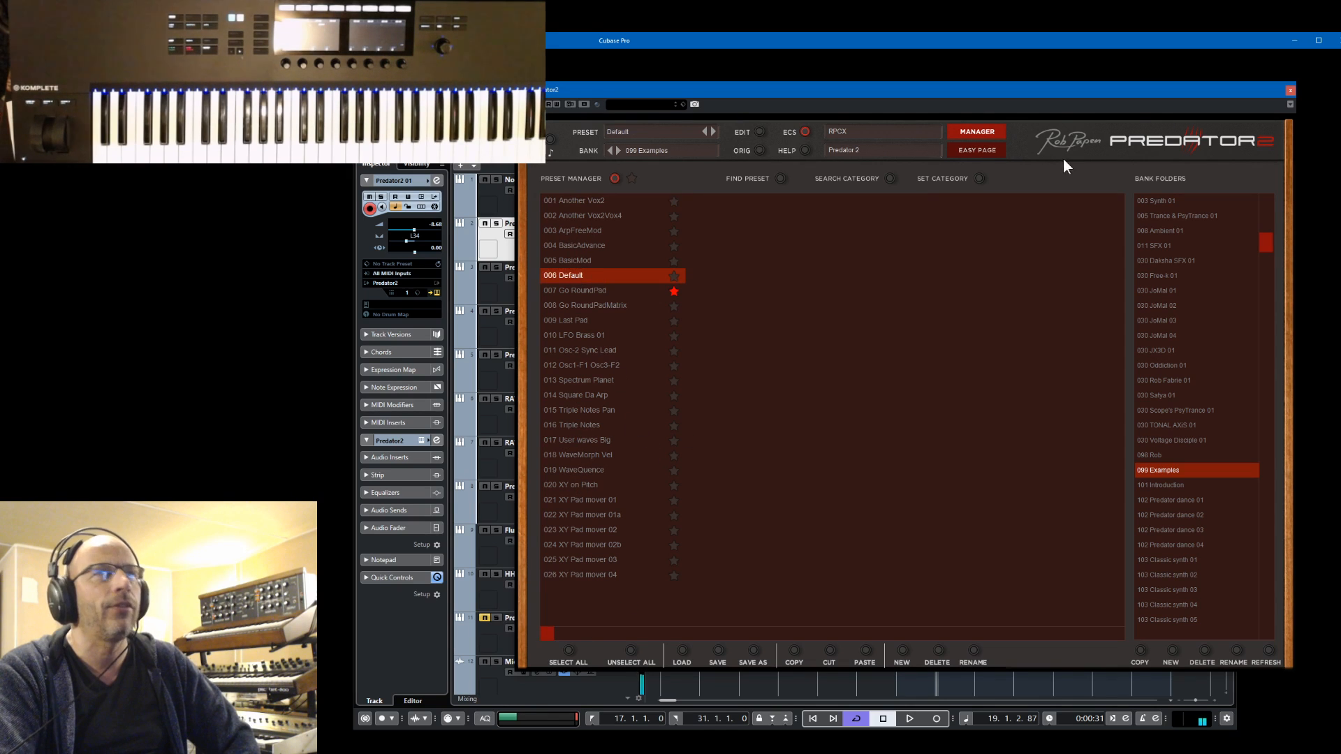
pyautogui.click(974, 132)
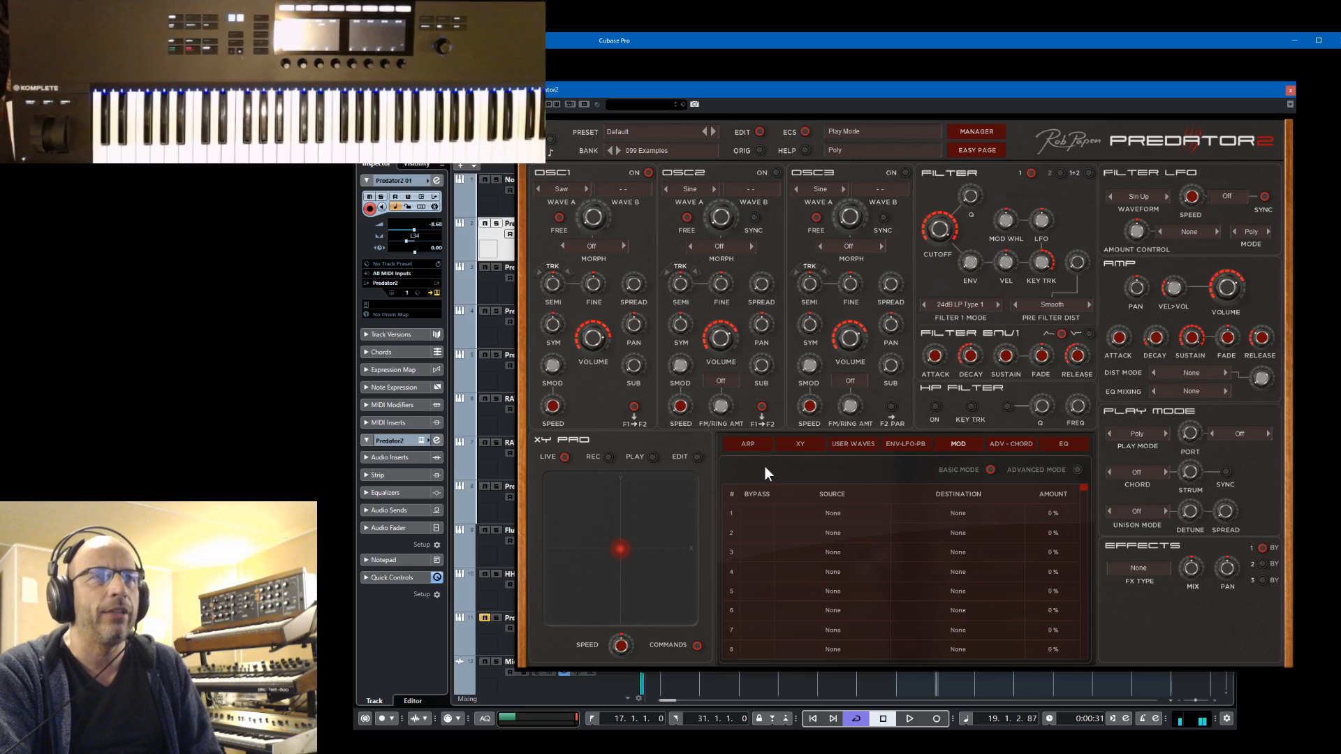
# Turn on the arpeggiator and shape the sound with the amp decay and sustain, filter cutoff and filter envelope
pyautogui.click(747, 445)
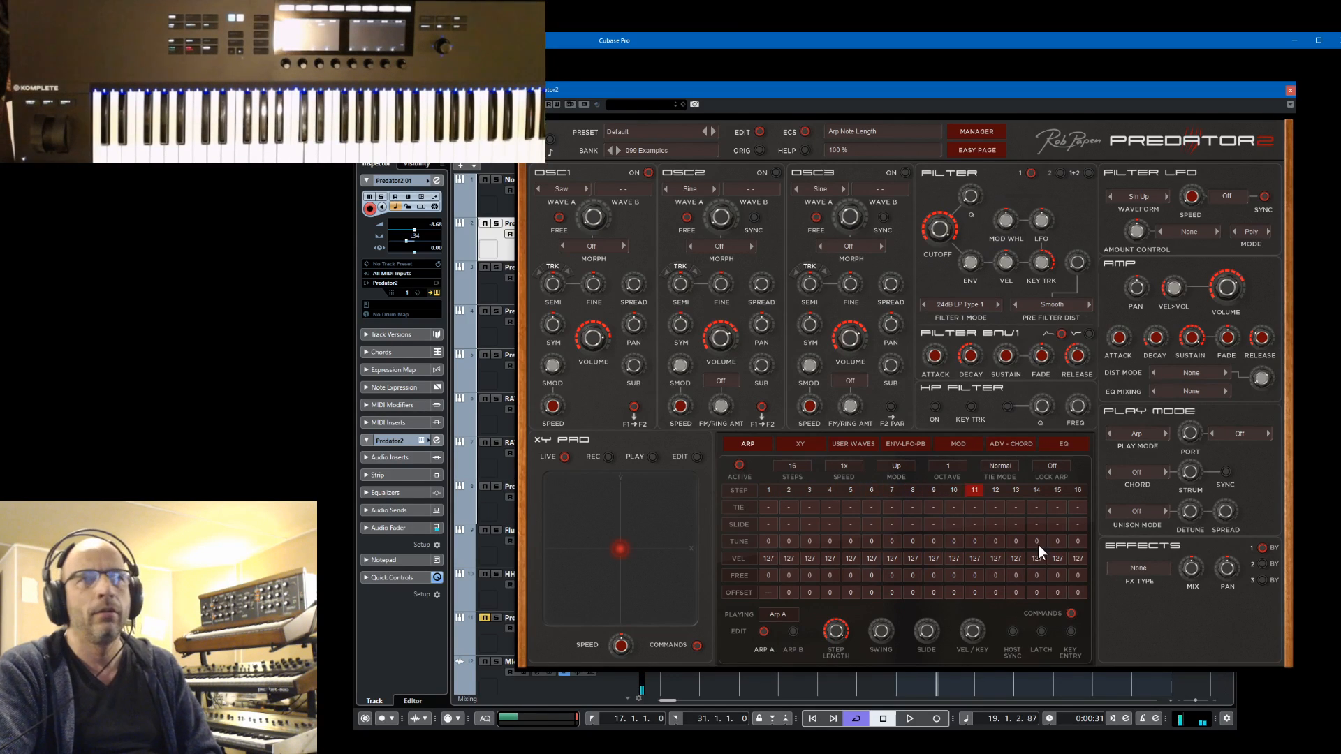
pyautogui.moveTo(1188, 334); pyautogui.dragTo(1200, 375)
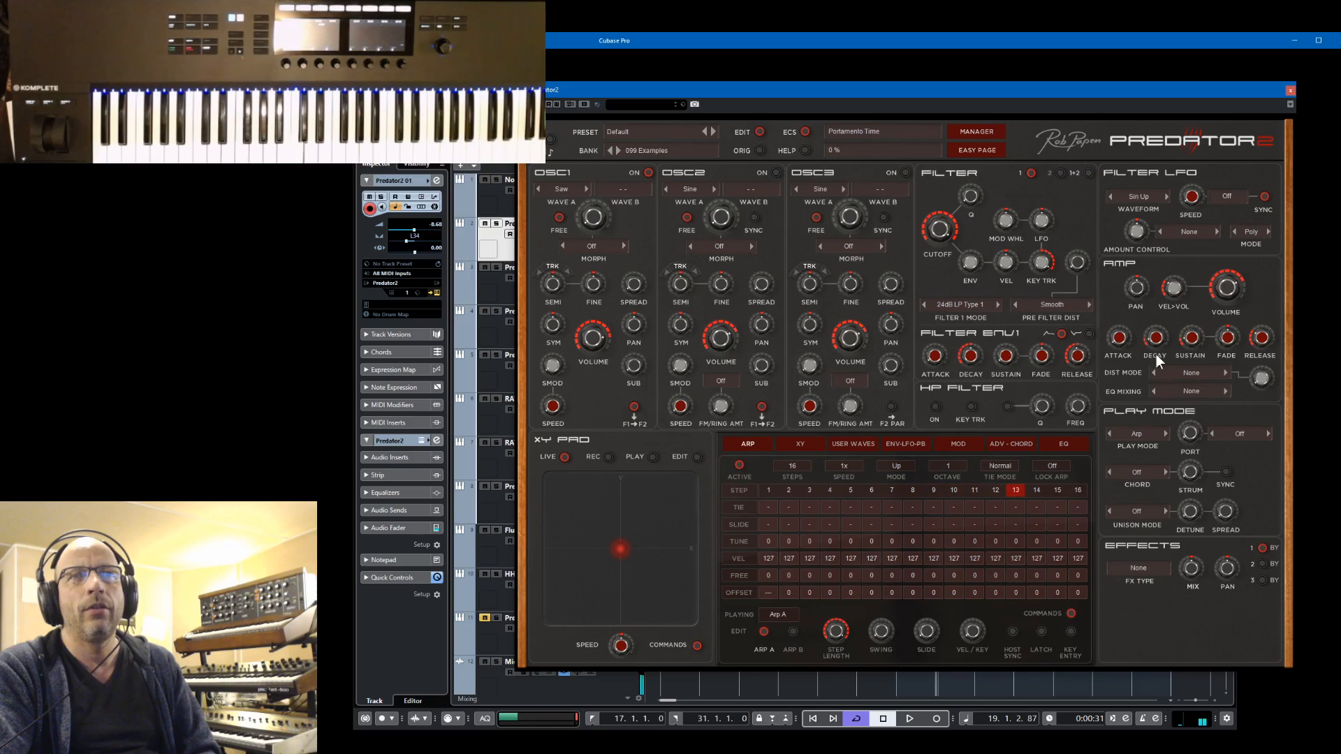
pyautogui.moveTo(1155, 335); pyautogui.dragTo(1173, 287)
pyautogui.moveTo(1196, 334); pyautogui.dragTo(1196, 385)
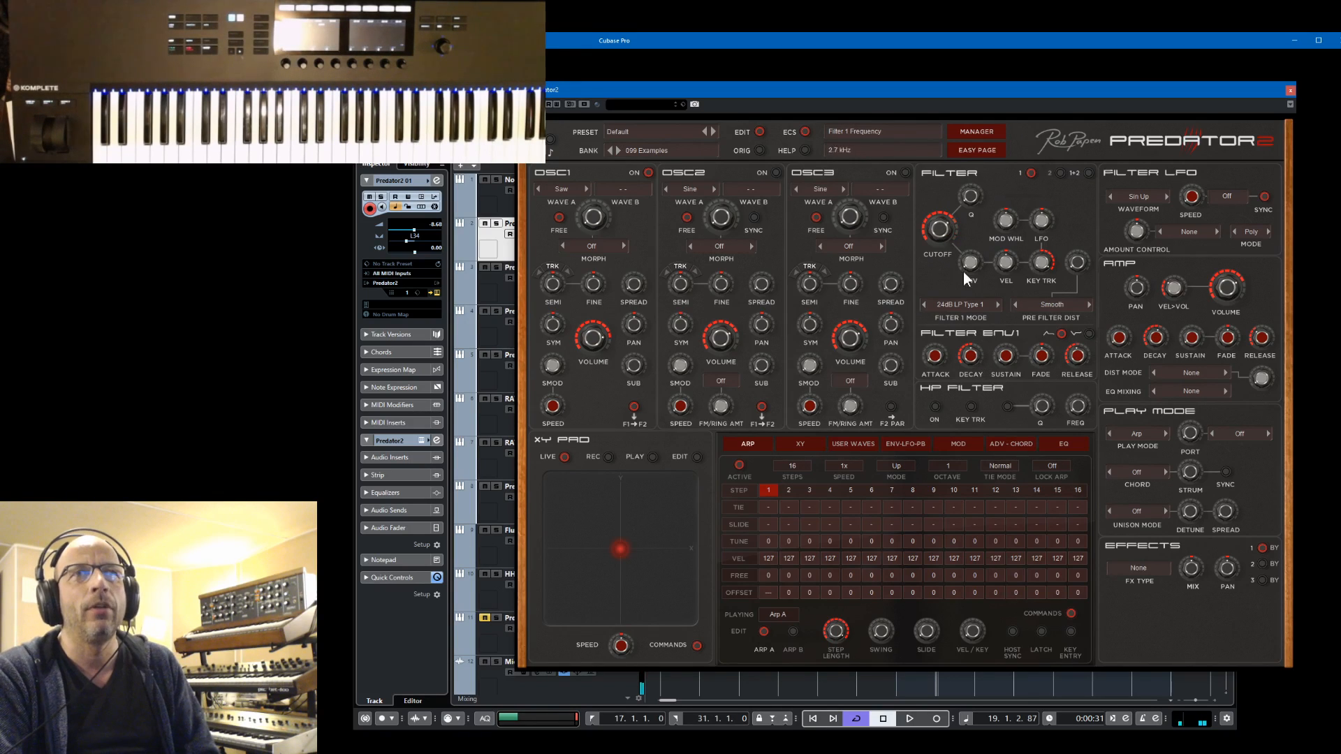
pyautogui.moveTo(962, 271); pyautogui.dragTo(969, 287)
pyautogui.moveTo(979, 361); pyautogui.dragTo(947, 233)
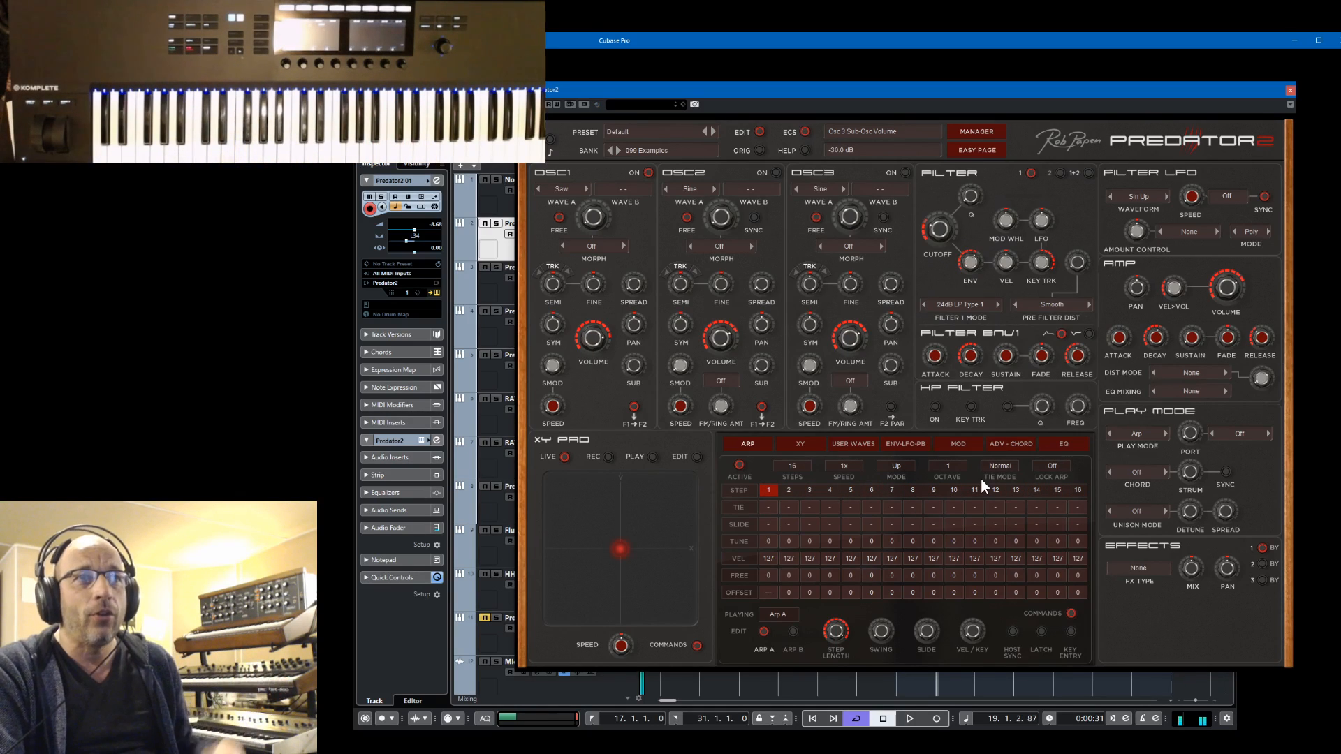
# Try the arpeggiator in Chord mode
pyautogui.click(900, 465)
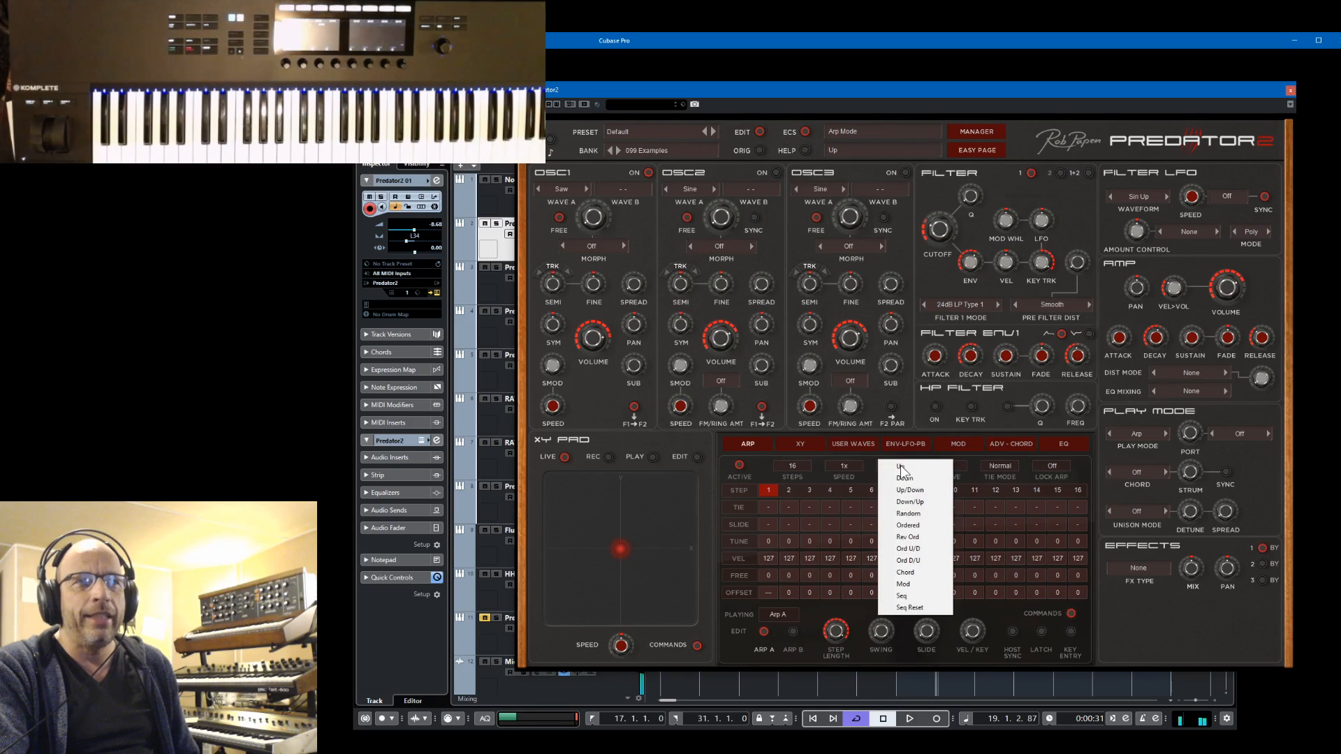
pyautogui.click(901, 572)
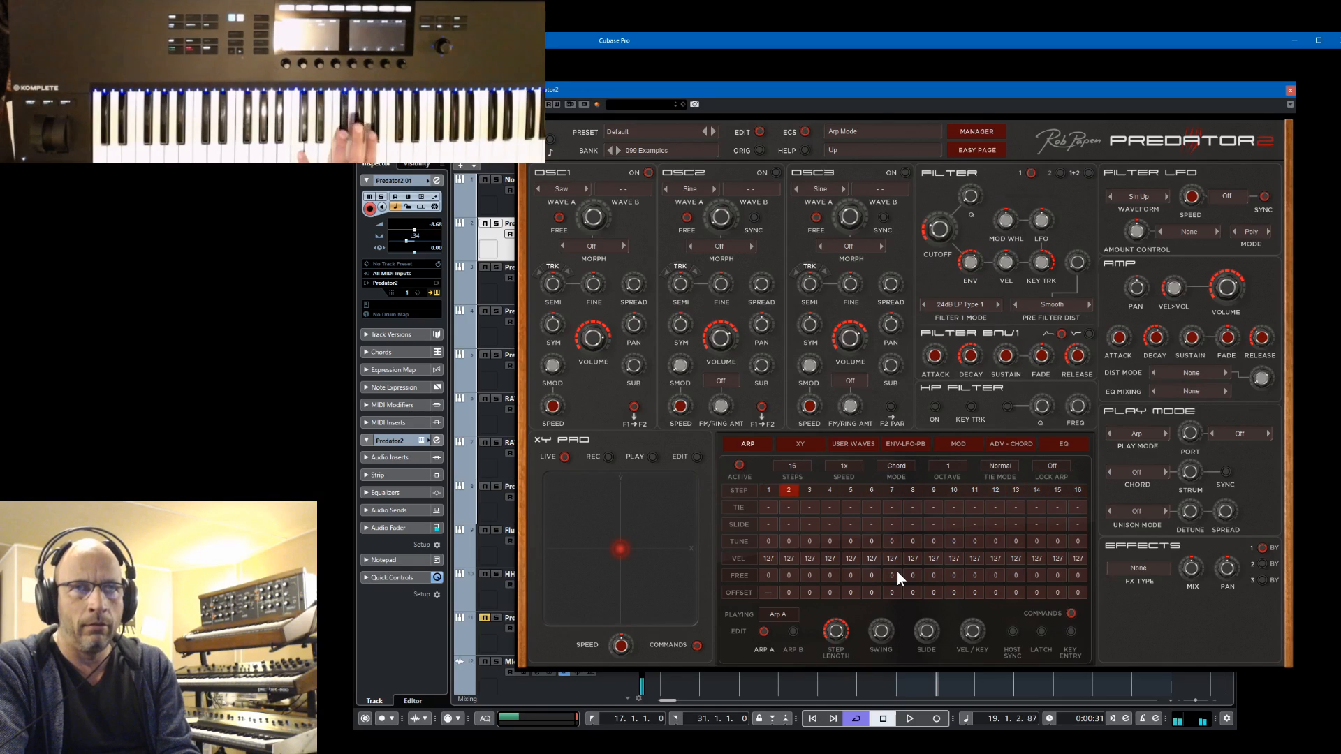
# Set the arpeggiator mode to Seq and record step tunings 0, 12, 10, 0, -12, -2, 10, 0, 15, 12, 0, 10, -12, 7 using Key Entry
pyautogui.click(891, 465)
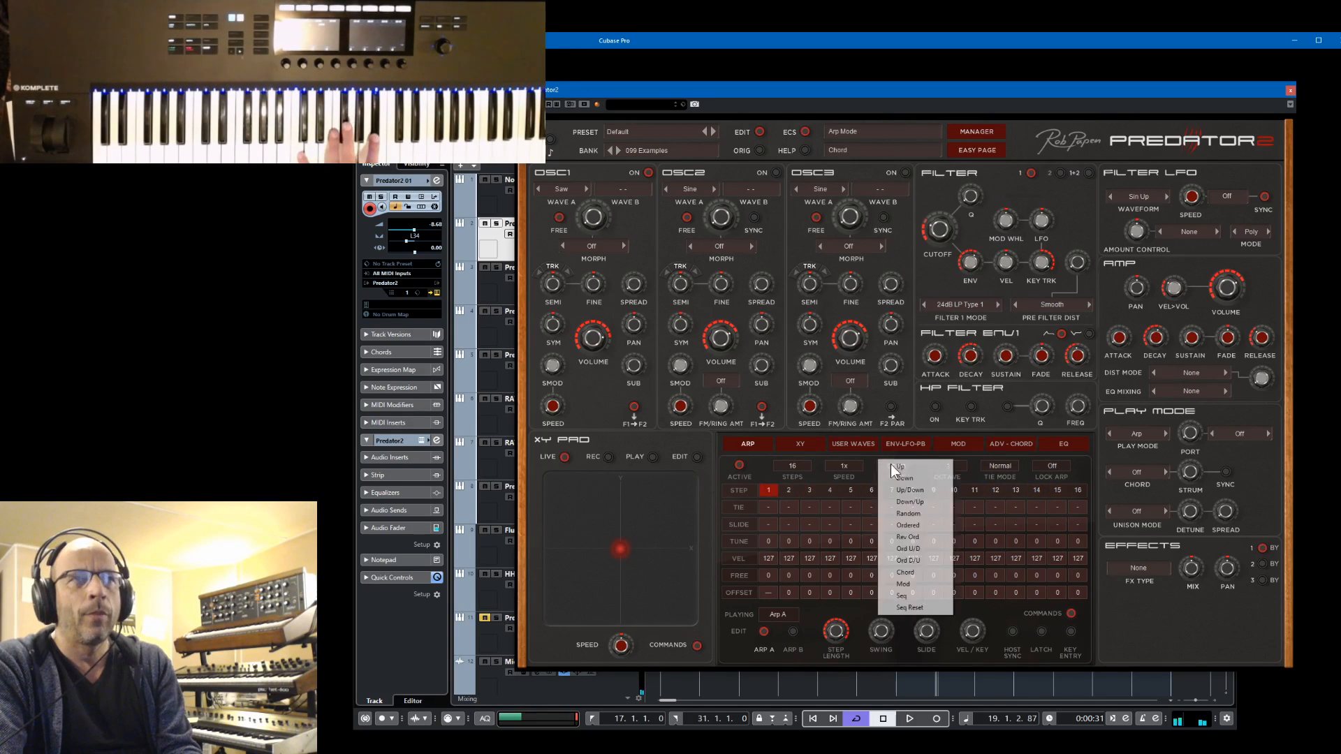
pyautogui.click(903, 596)
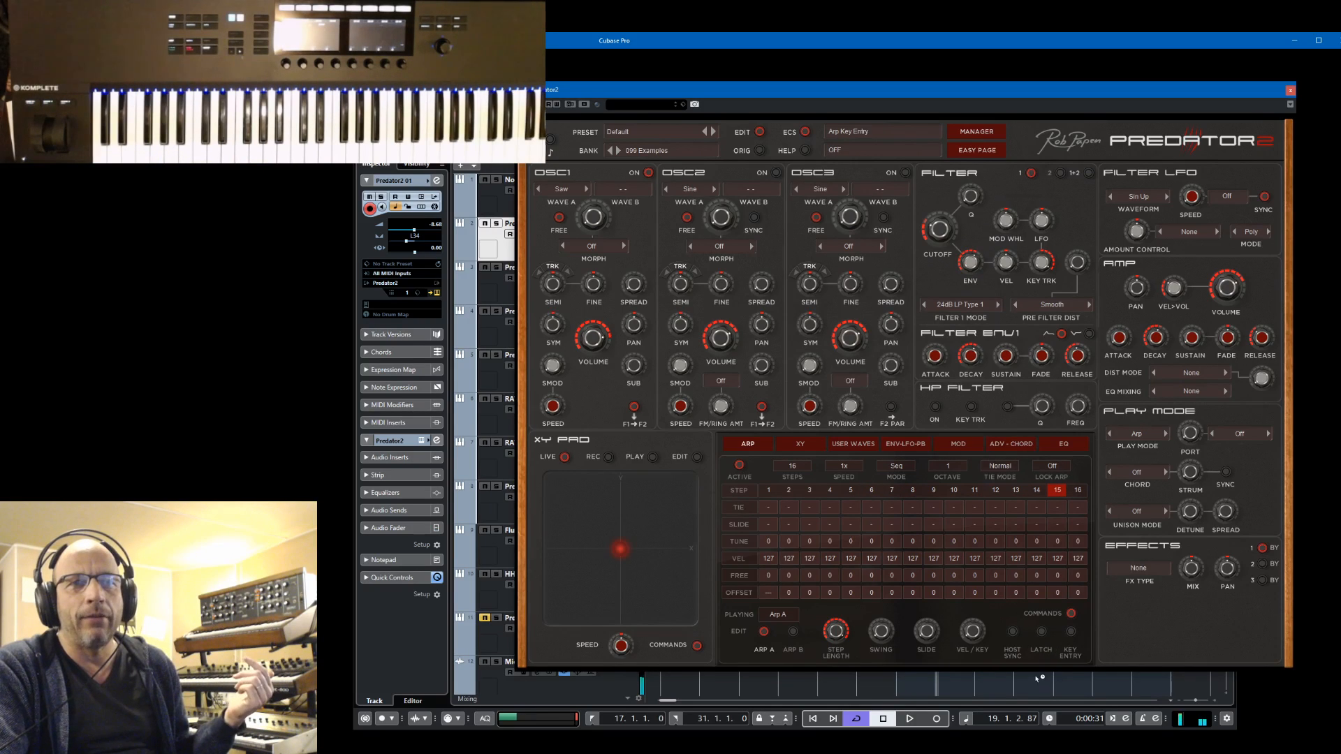
pyautogui.click(1071, 634)
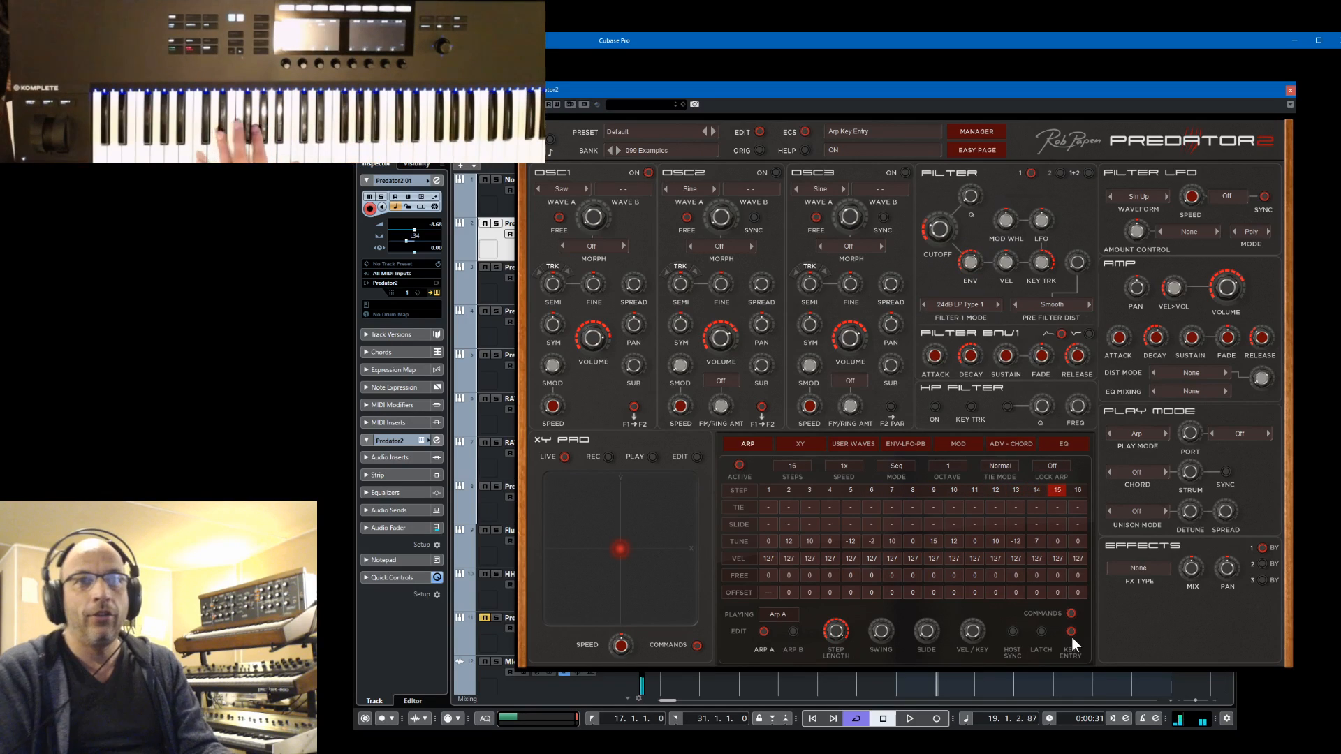
pyautogui.click(1071, 633)
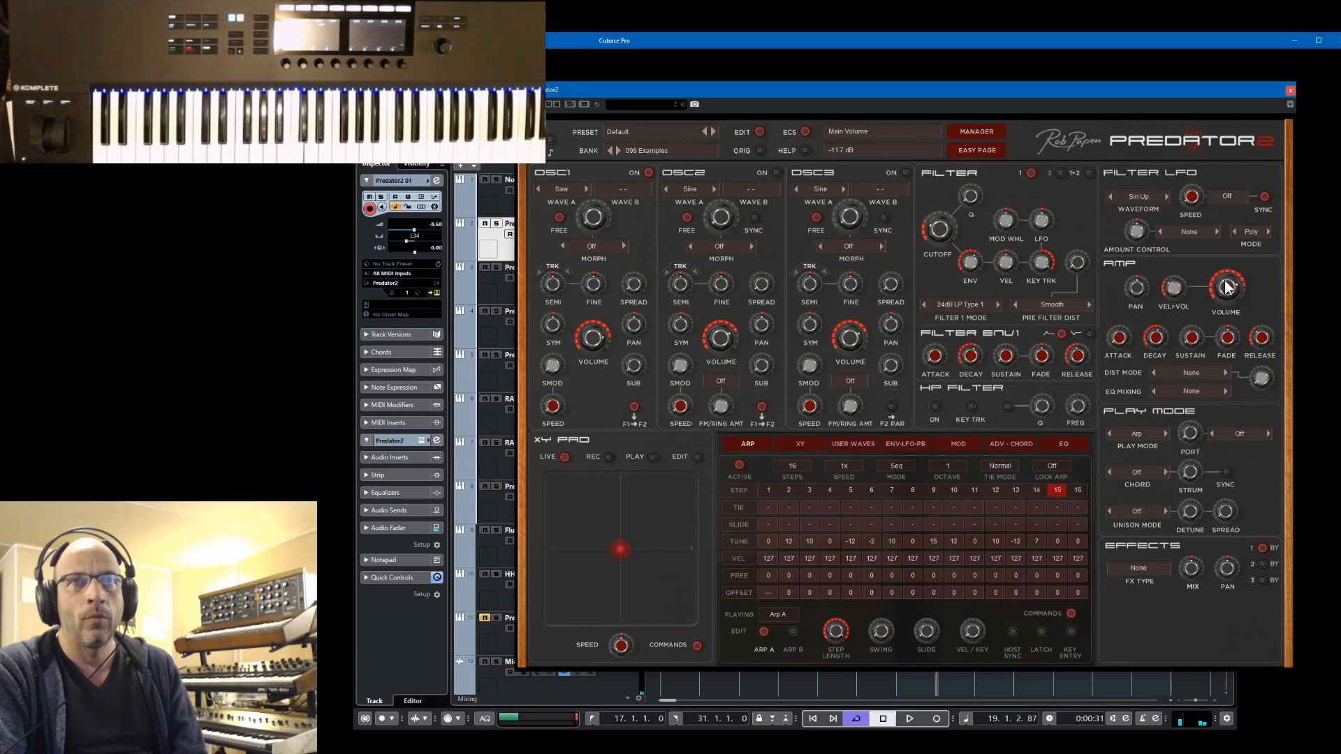
# Lower the filter 1 cutoff to 34 Hz, set the main volume to -11.4 dB, and audition the sequence with the project
pyautogui.moveTo(597, 331); pyautogui.dragTo(600, 328)
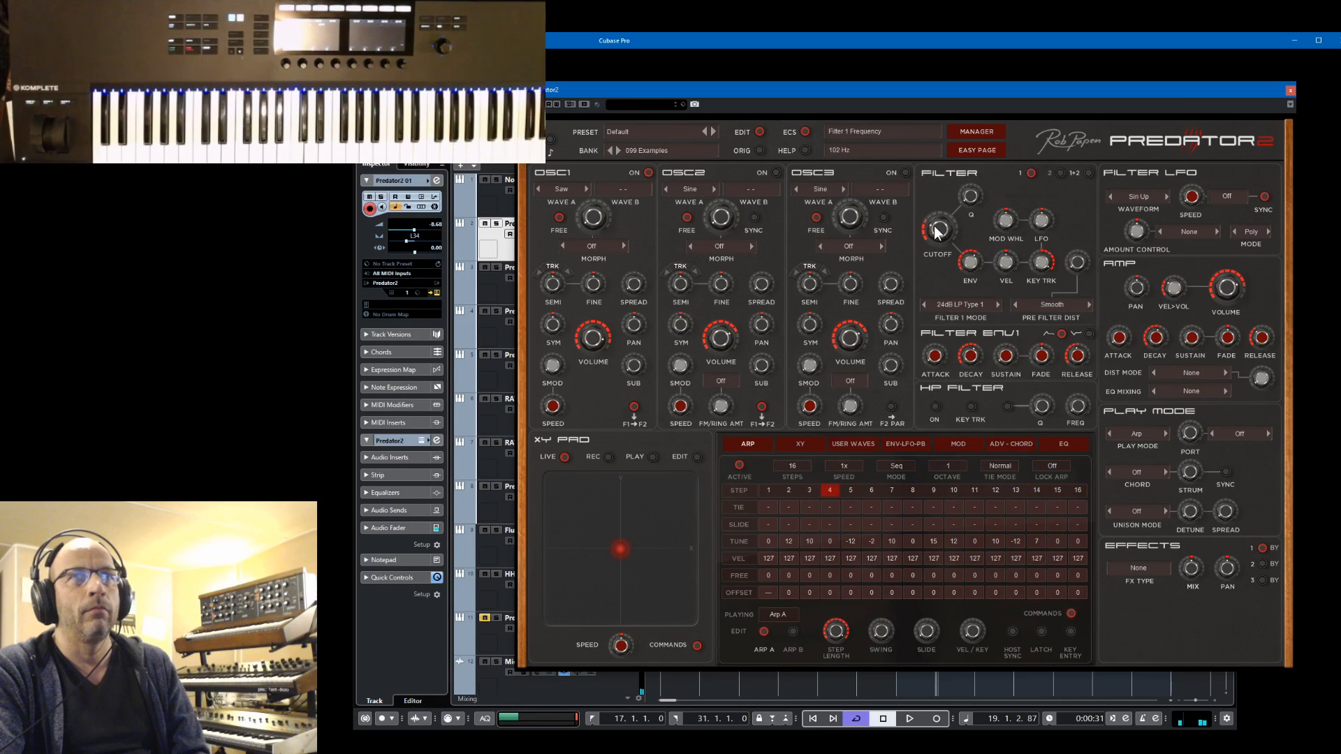
pyautogui.moveTo(937, 229); pyautogui.dragTo(940, 241)
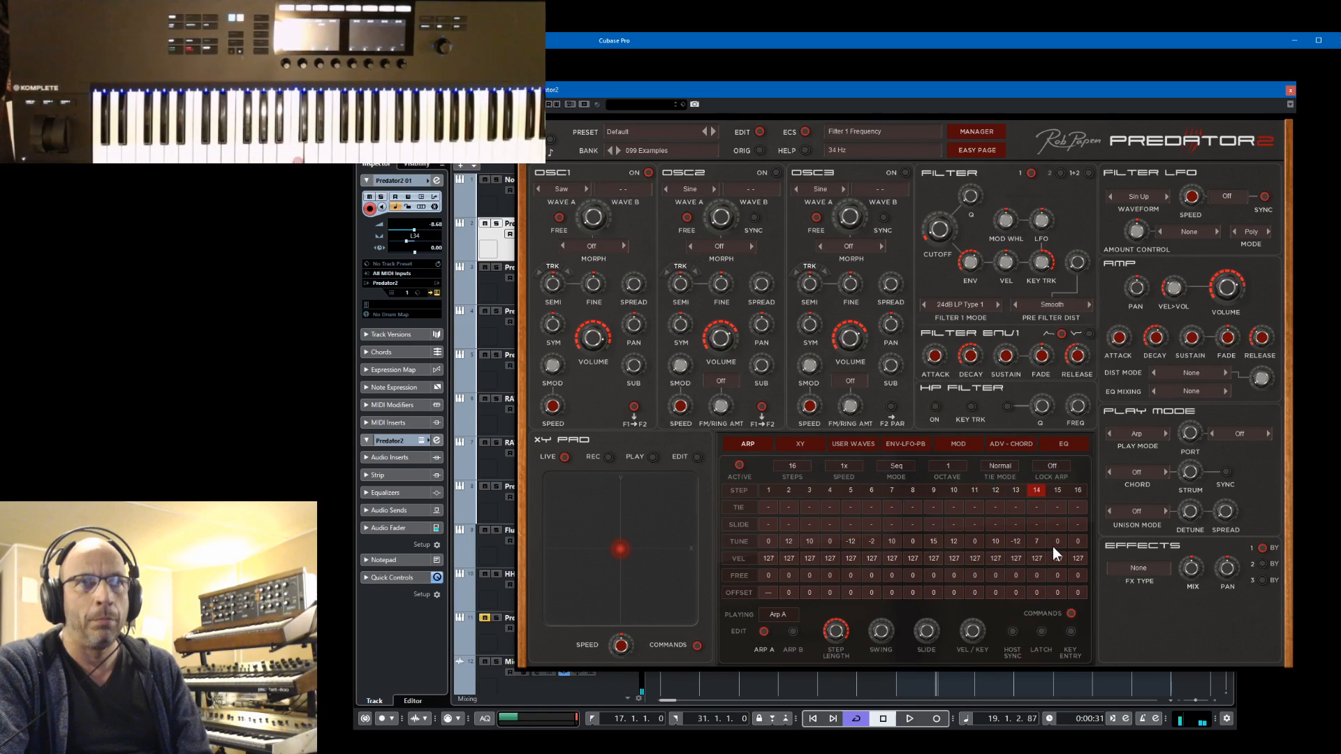
pyautogui.press('space')
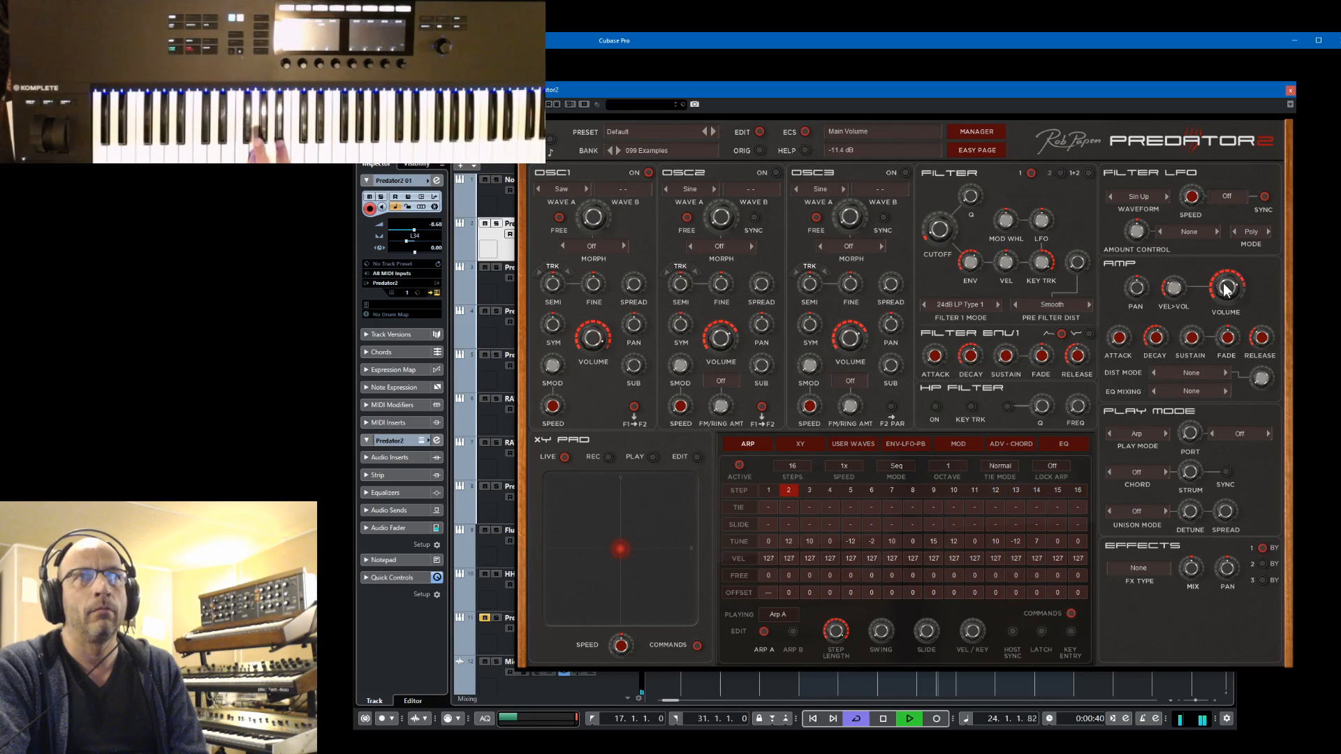
pyautogui.press('space')
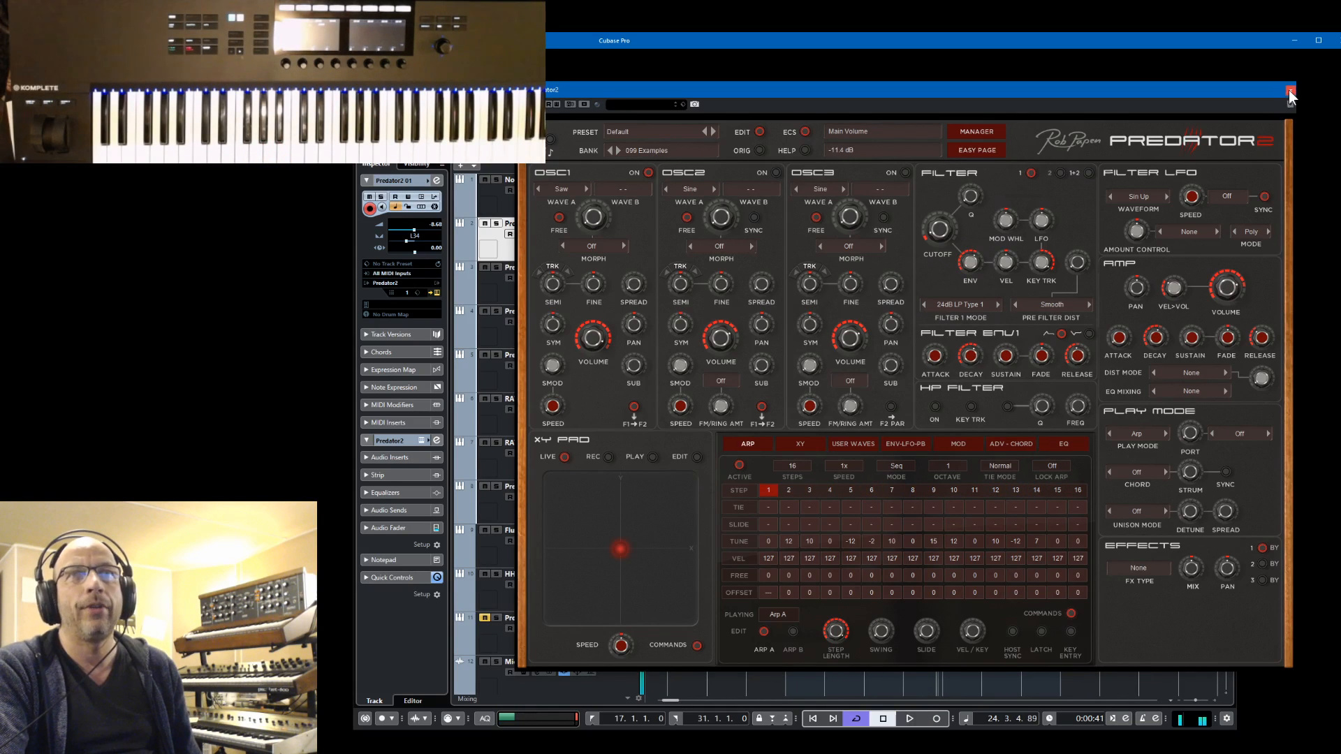
# Close the instrument window, mute the RAW 01, Flume and Predator-2 chord tracks, and play the project
pyautogui.click(1289, 92)
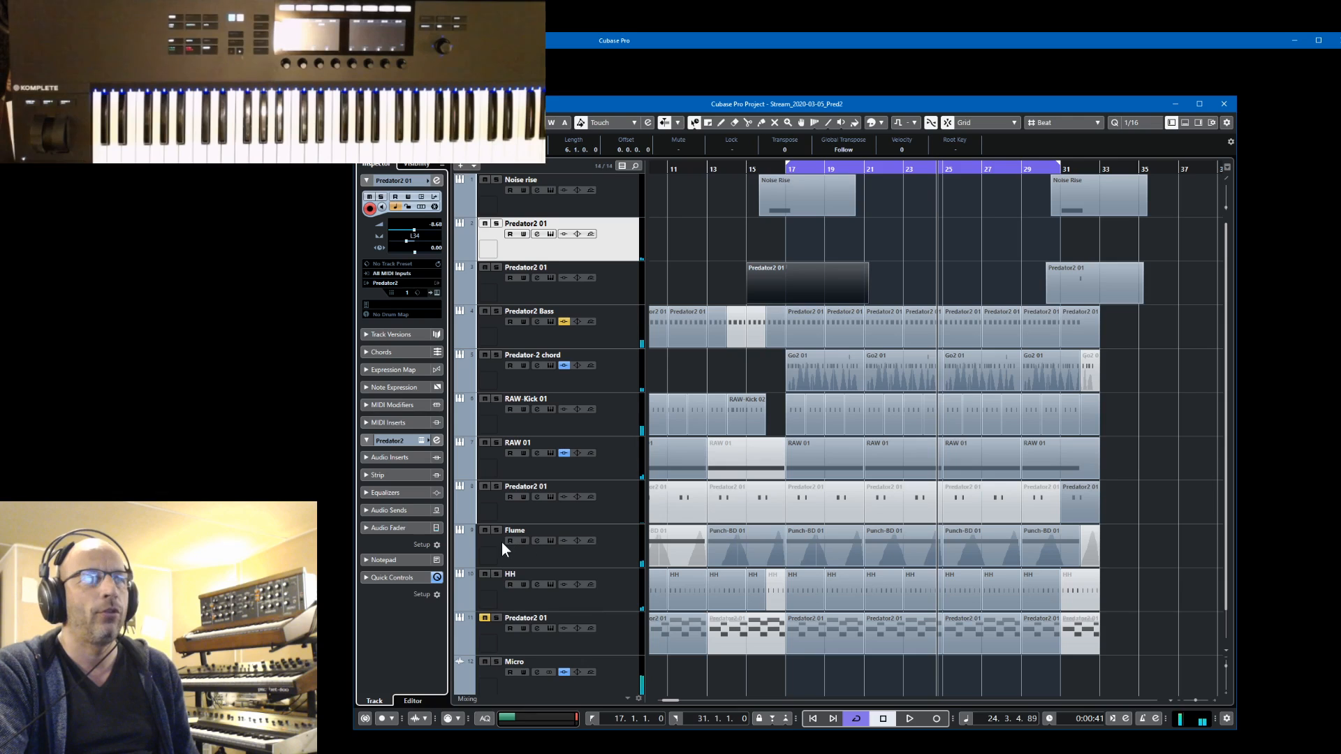
pyautogui.click(485, 530)
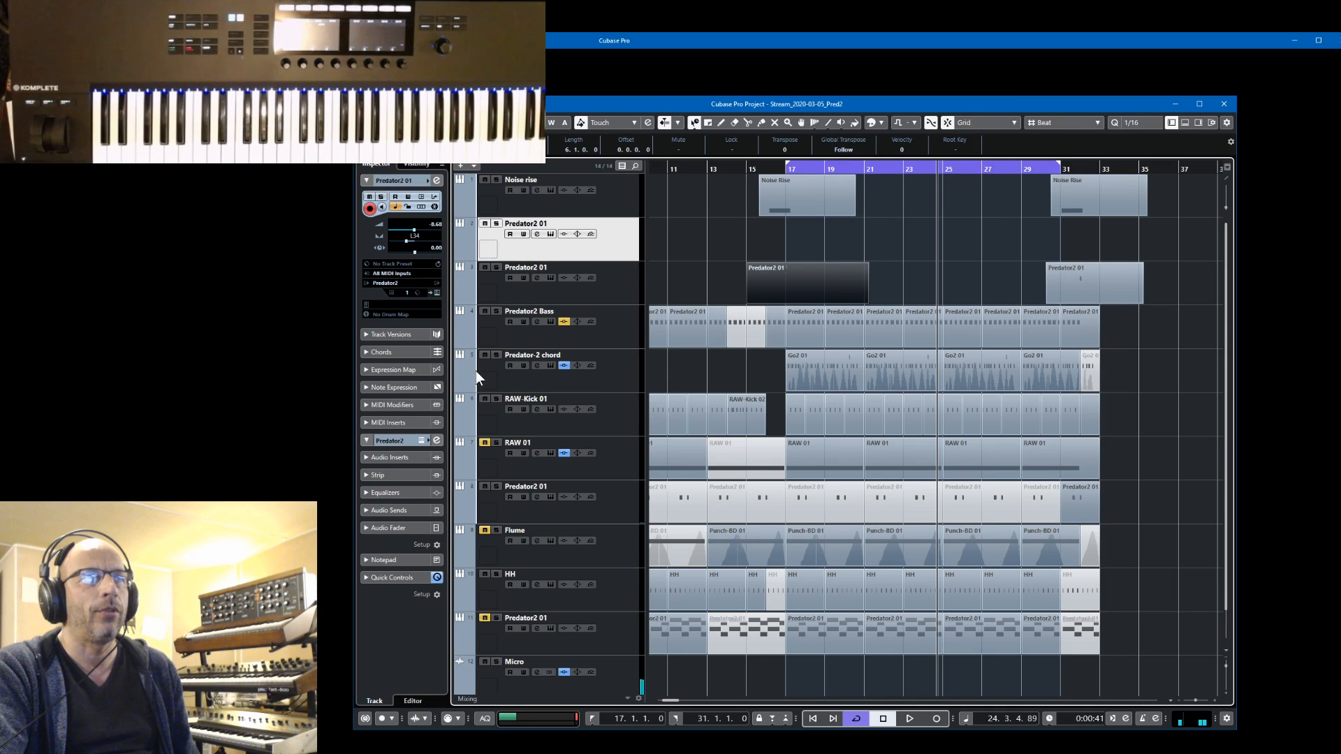
pyautogui.press('space')
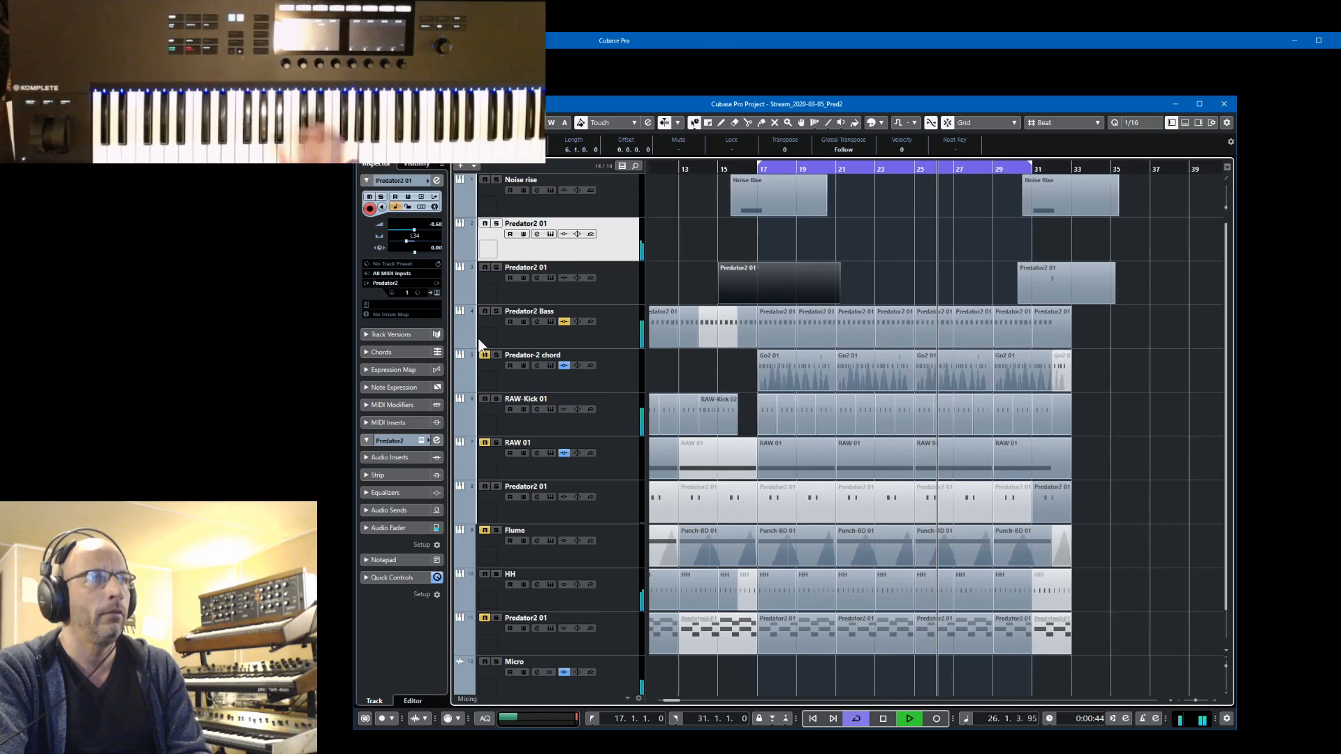
# Reopen Predator2, tie arpeggiator steps 9, 10 and 11, and set the filter envelope 1 sustain to 40 %
pyautogui.click(437, 293)
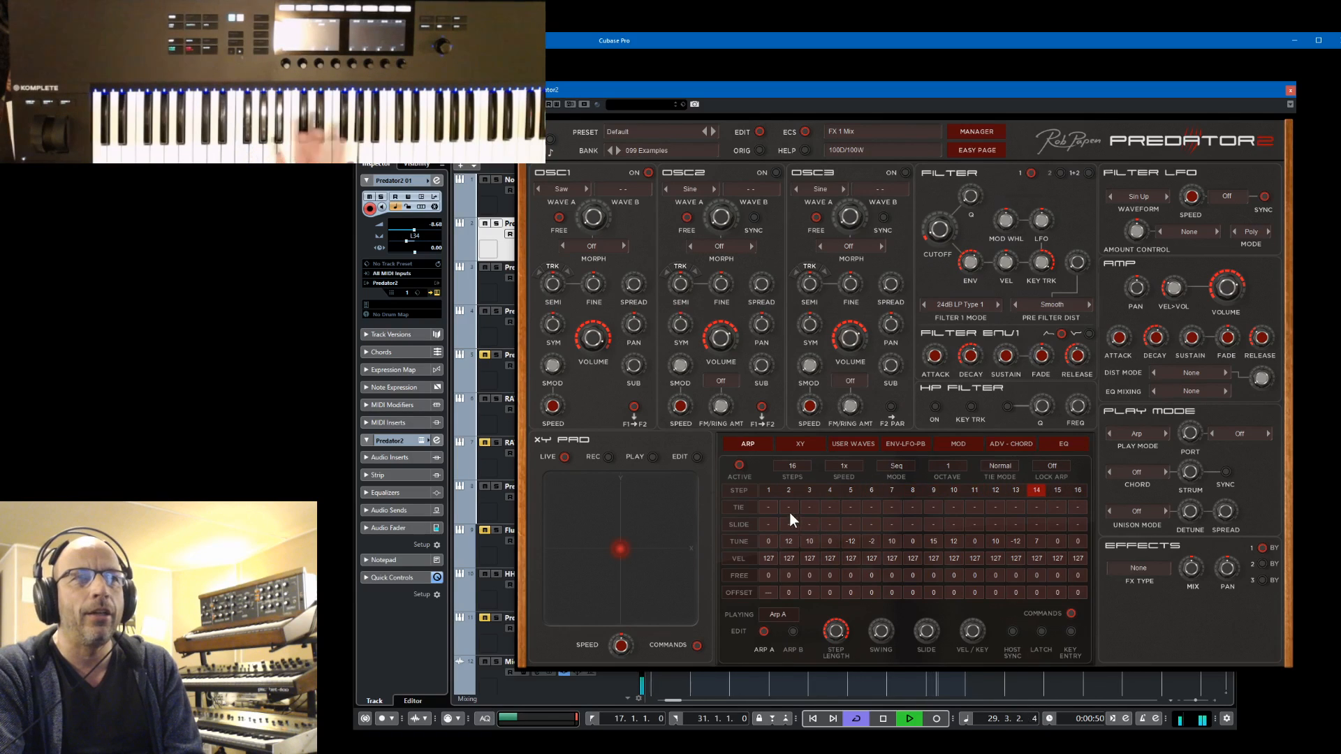
pyautogui.click(934, 507)
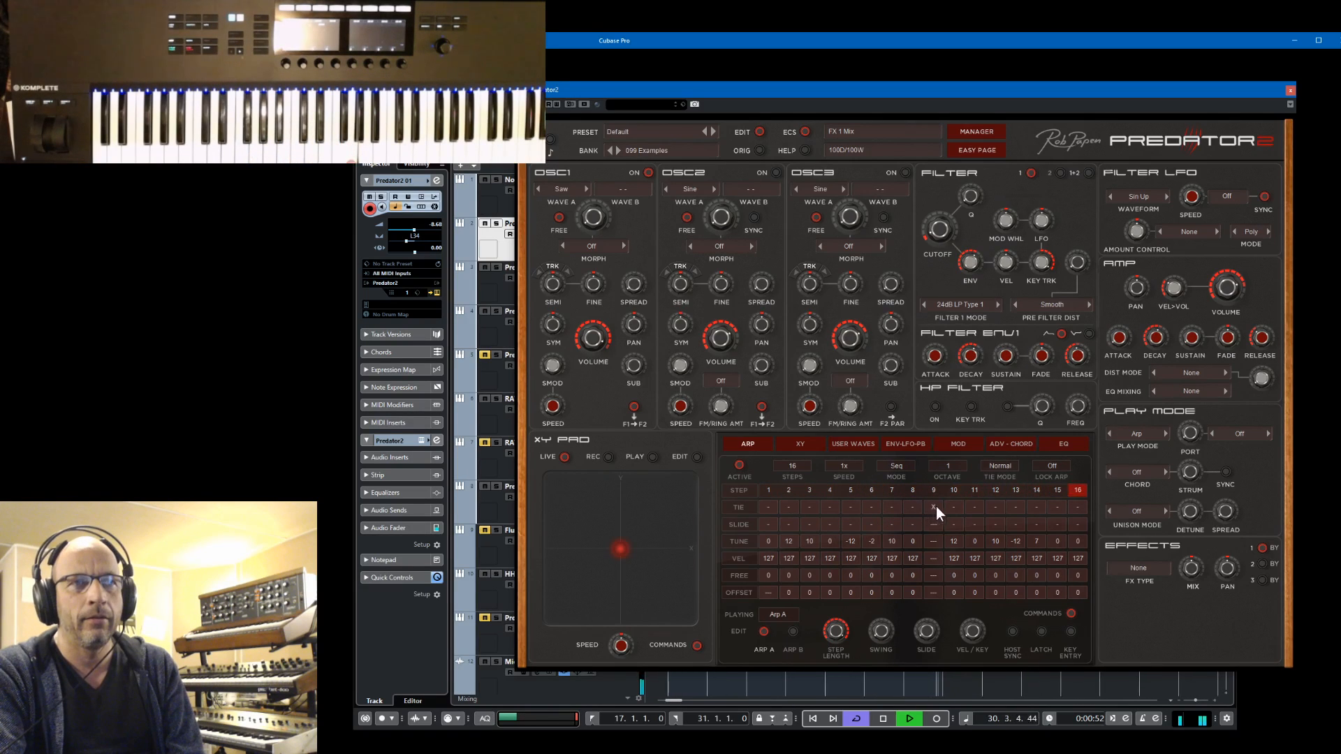
pyautogui.click(954, 507)
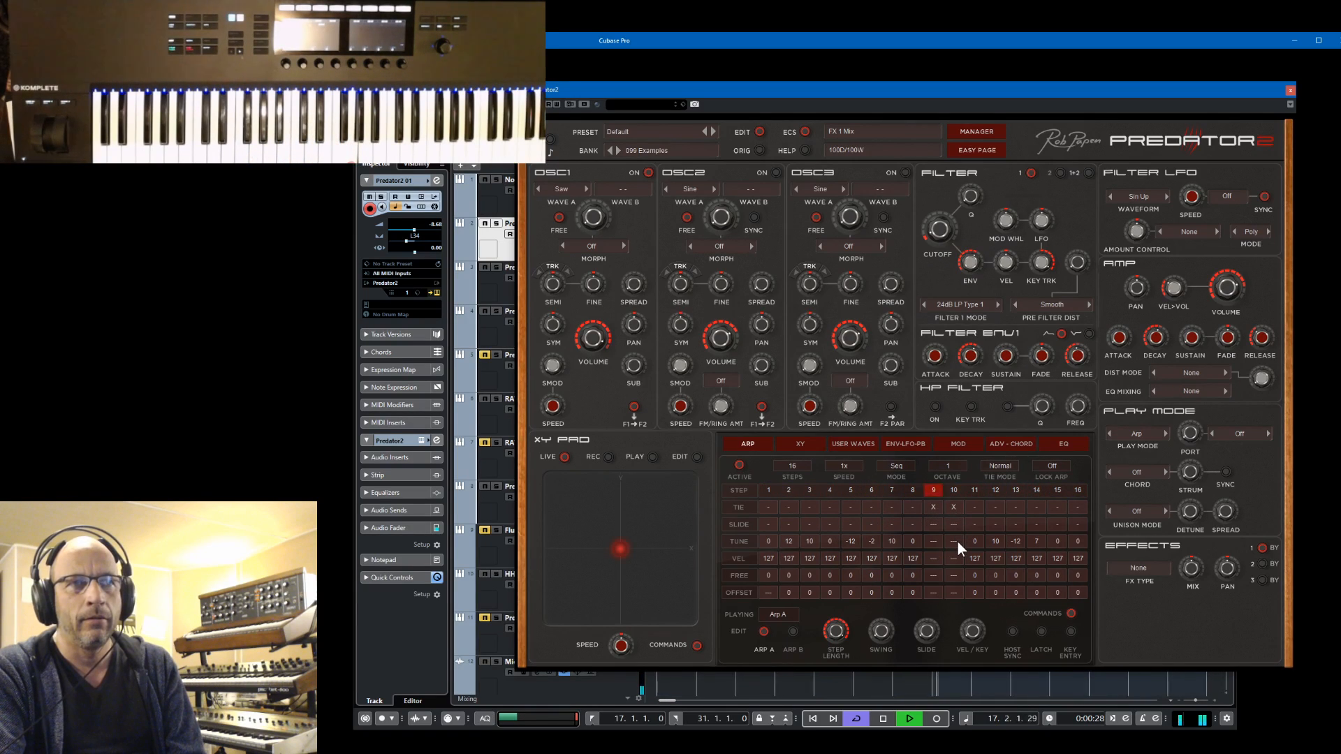
pyautogui.click(974, 507)
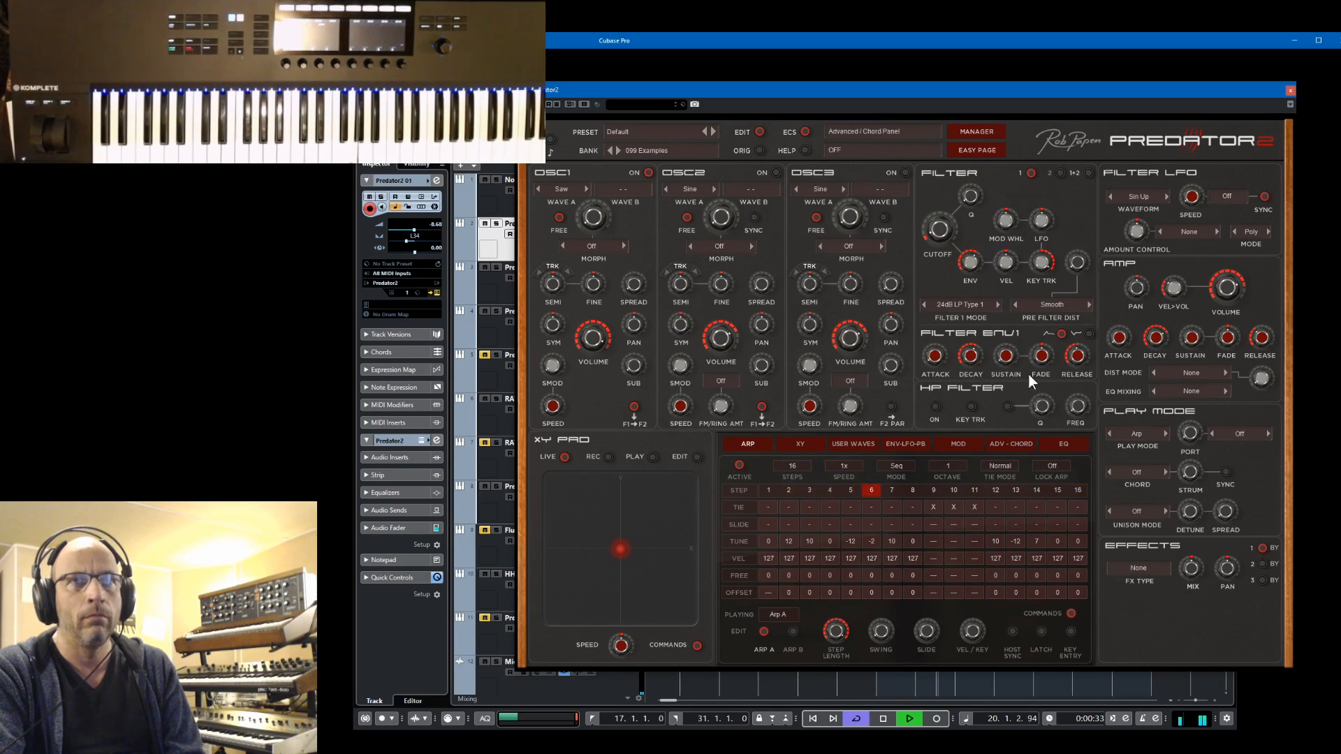
pyautogui.moveTo(1010, 325); pyautogui.dragTo(1008, 302)
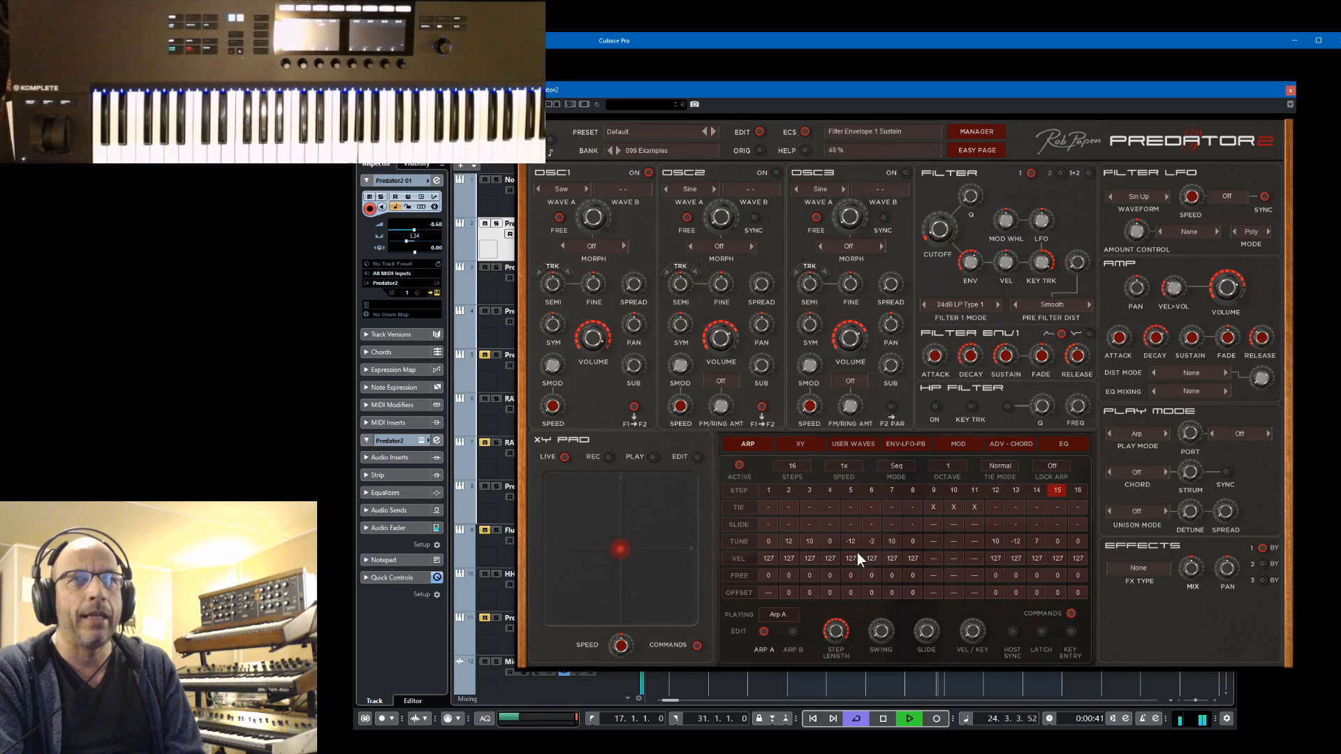
# Enable slide on arpeggiator step 6 and set the arpeggiator slide time to 73 %
pyautogui.click(872, 525)
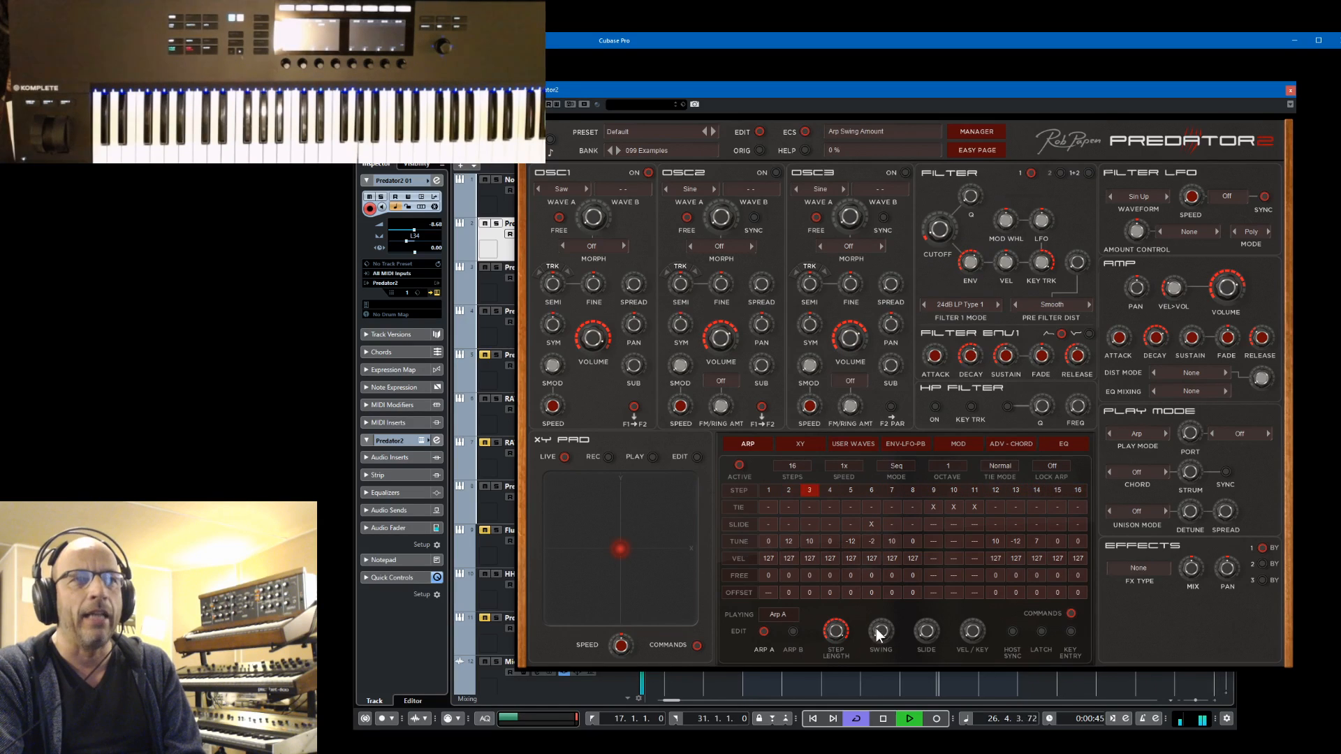
pyautogui.moveTo(936, 632); pyautogui.dragTo(945, 564)
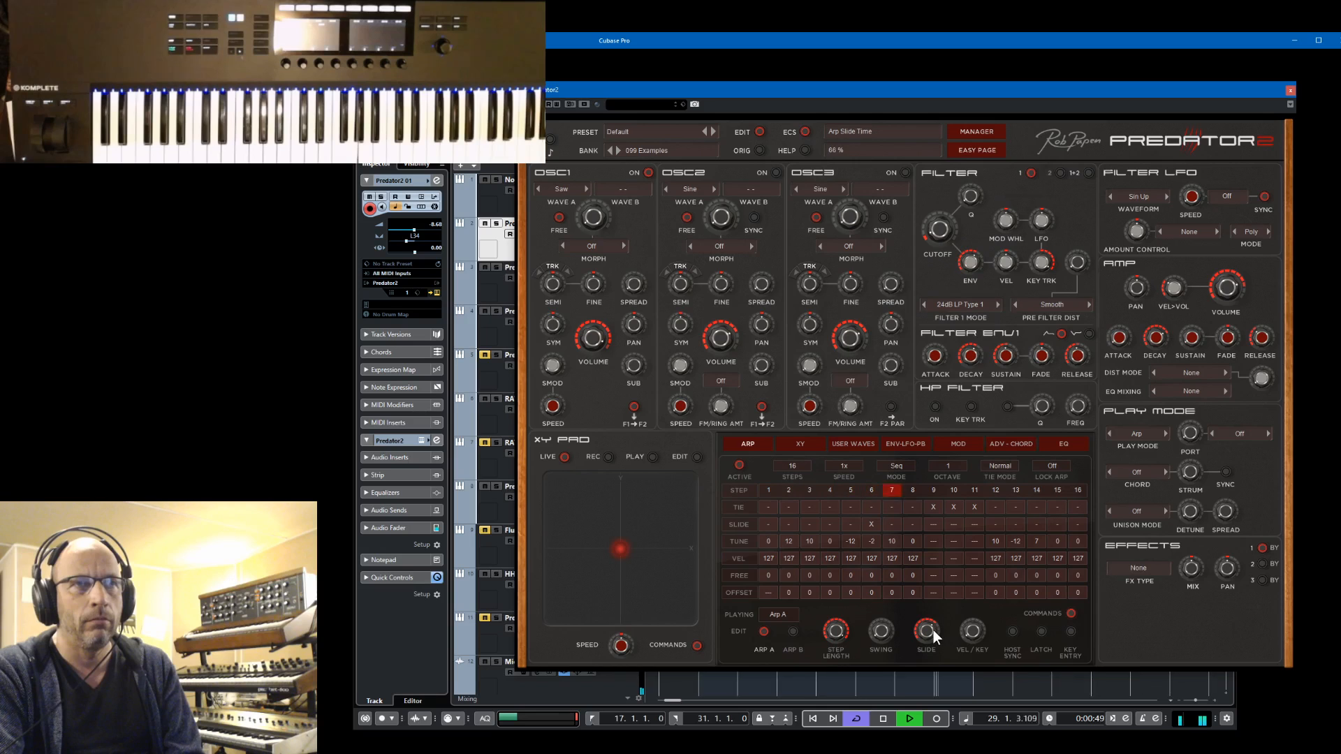
pyautogui.moveTo(933, 630); pyautogui.dragTo(928, 622)
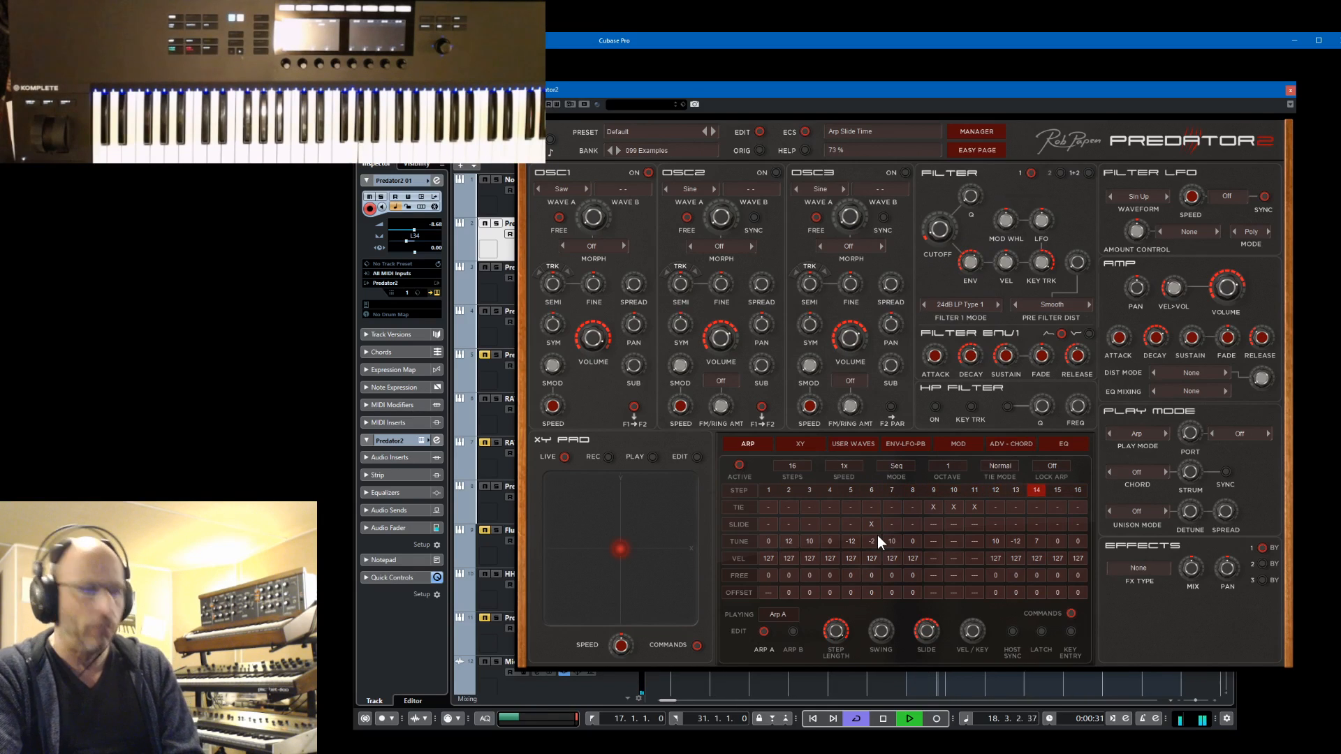
# Stop playback and set the arpeggiator's tie mode to Special
pyautogui.press('space')
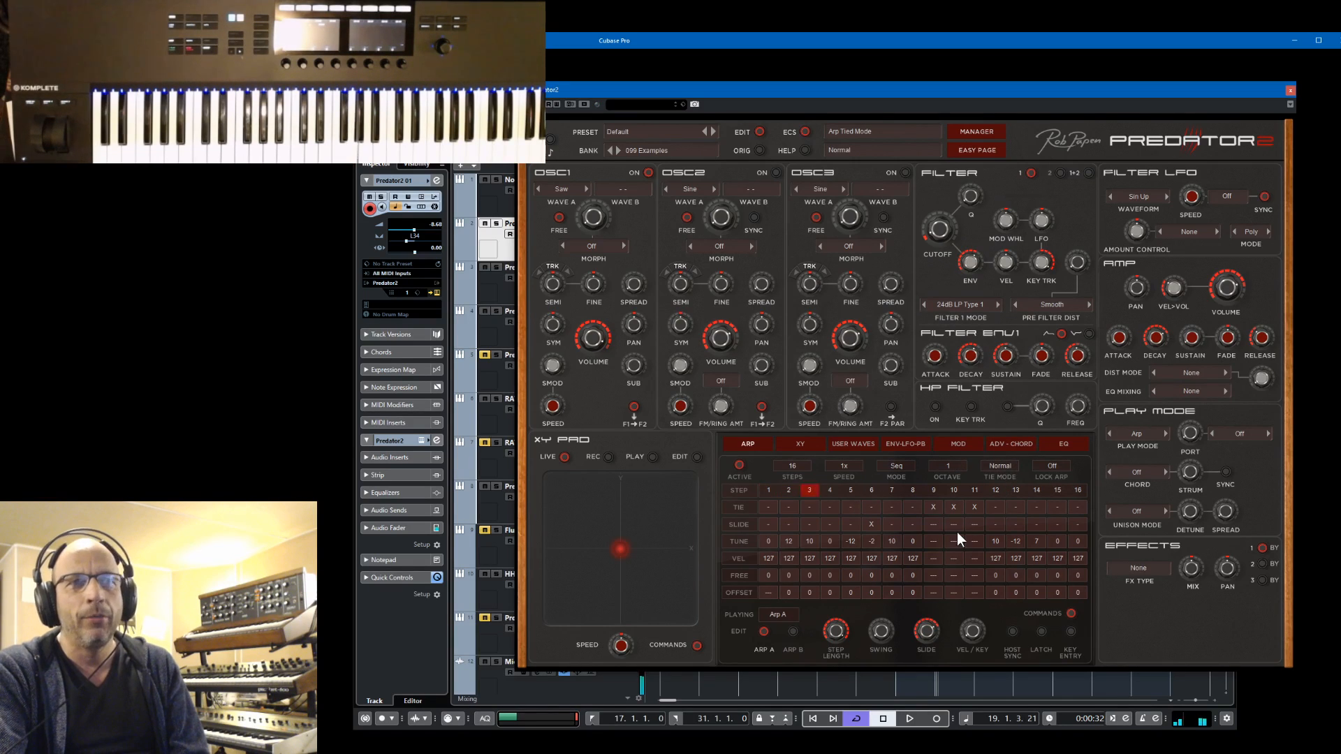
pyautogui.click(1000, 466)
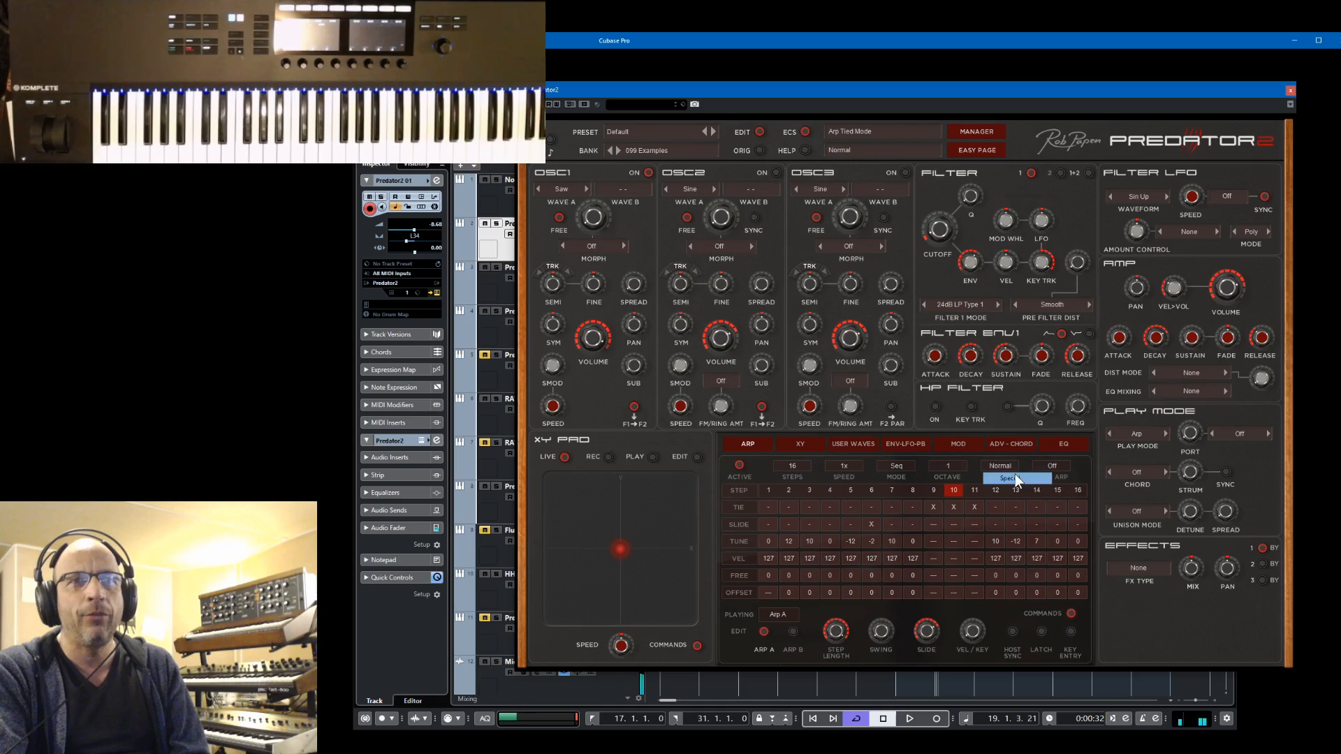
pyautogui.click(1013, 479)
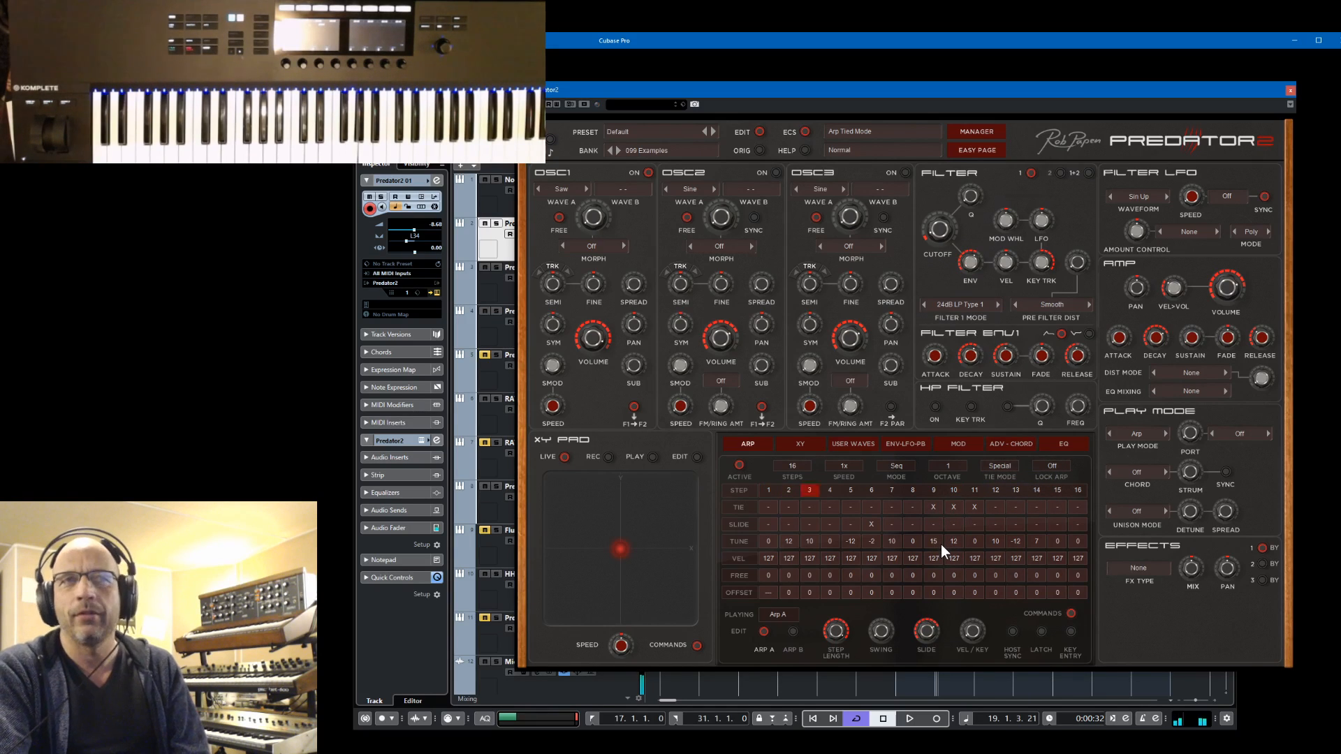
# Enable slide on arpeggiator step 9, compare the Normal and Special tie modes, and set the tie mode to Toggle 1
pyautogui.click(931, 524)
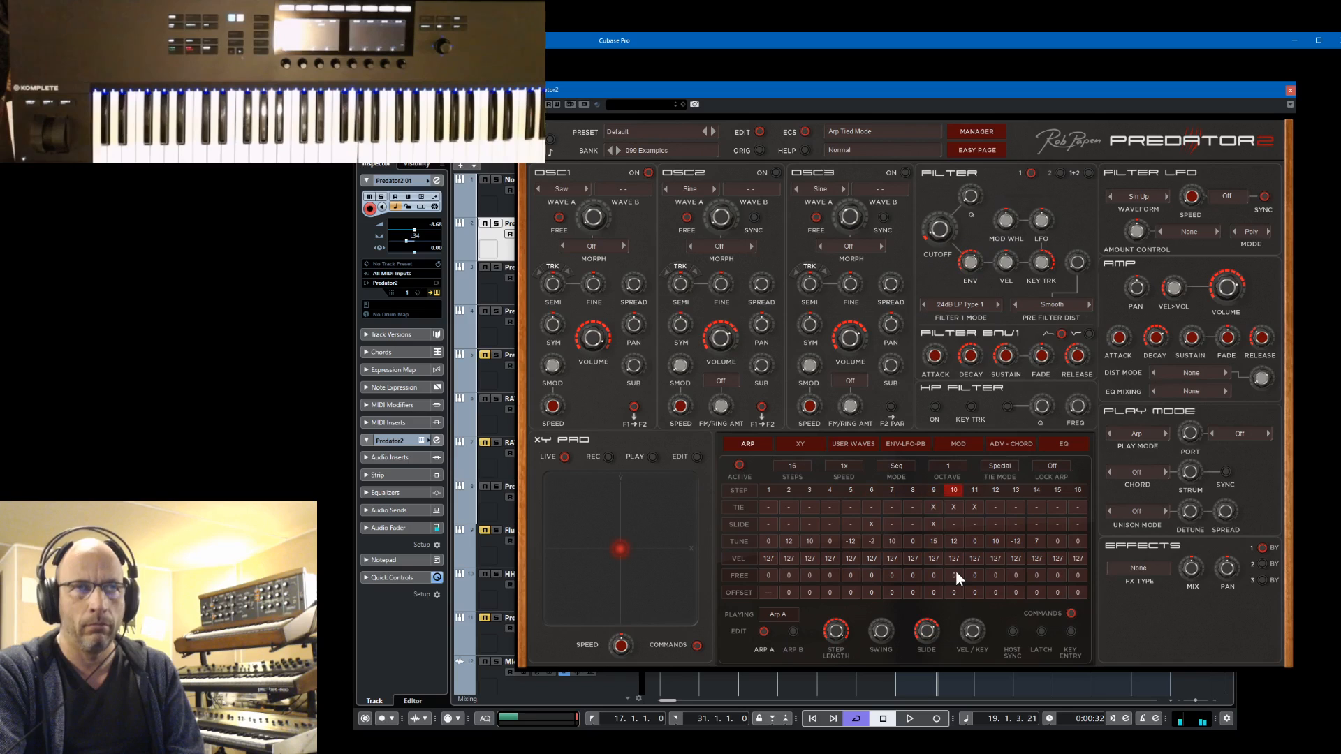
pyautogui.click(995, 465)
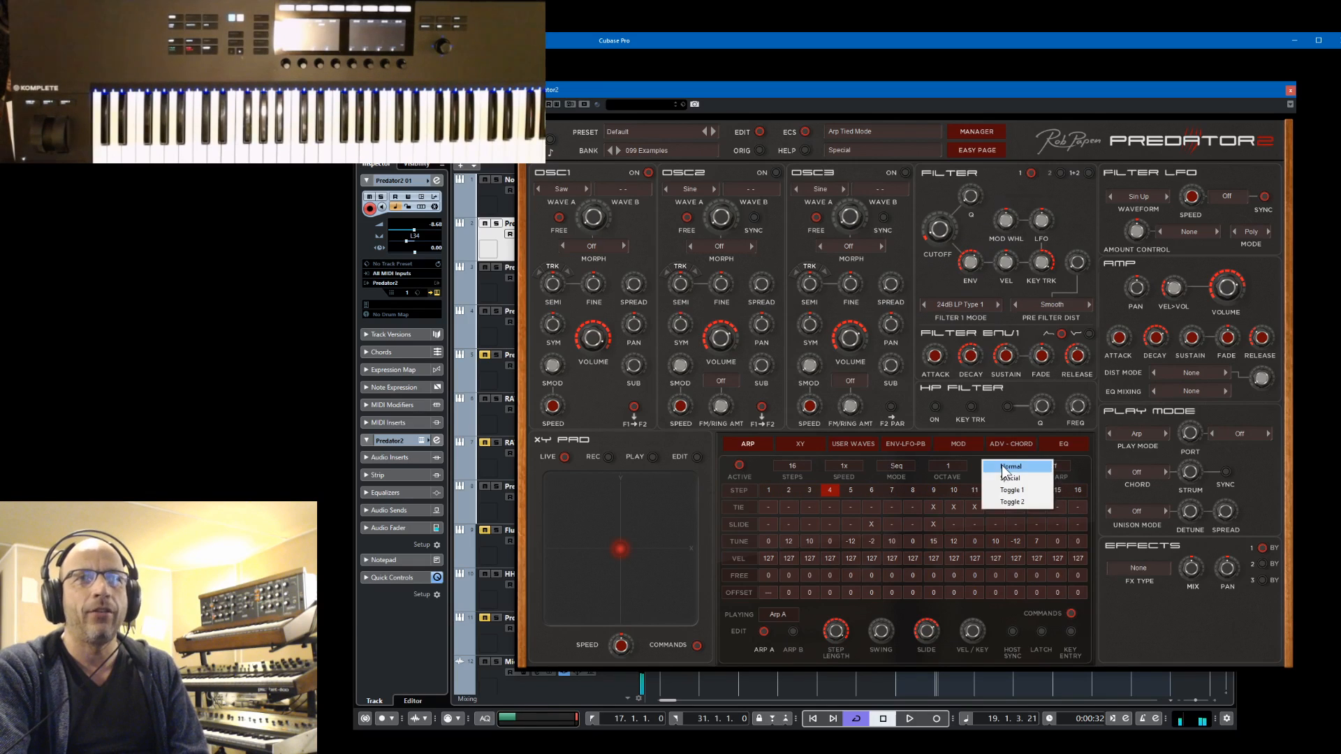
pyautogui.click(997, 467)
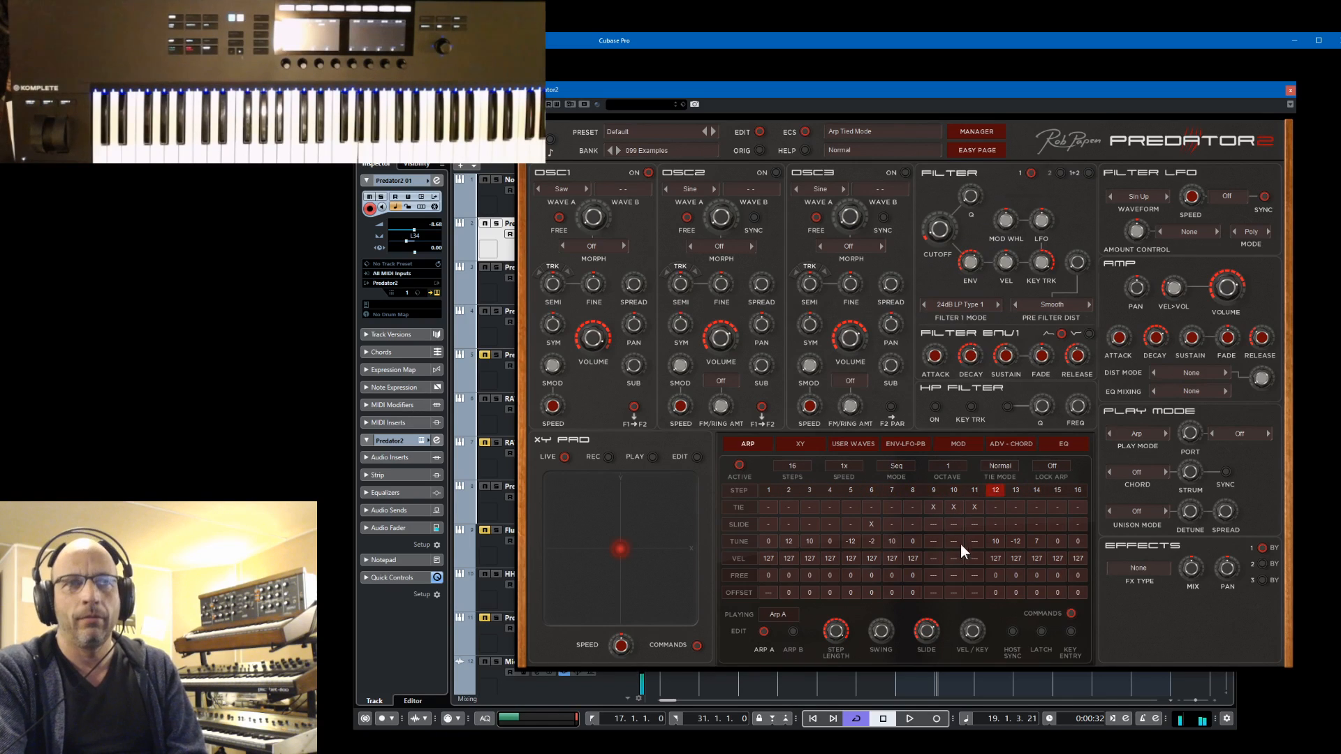
pyautogui.click(1002, 465)
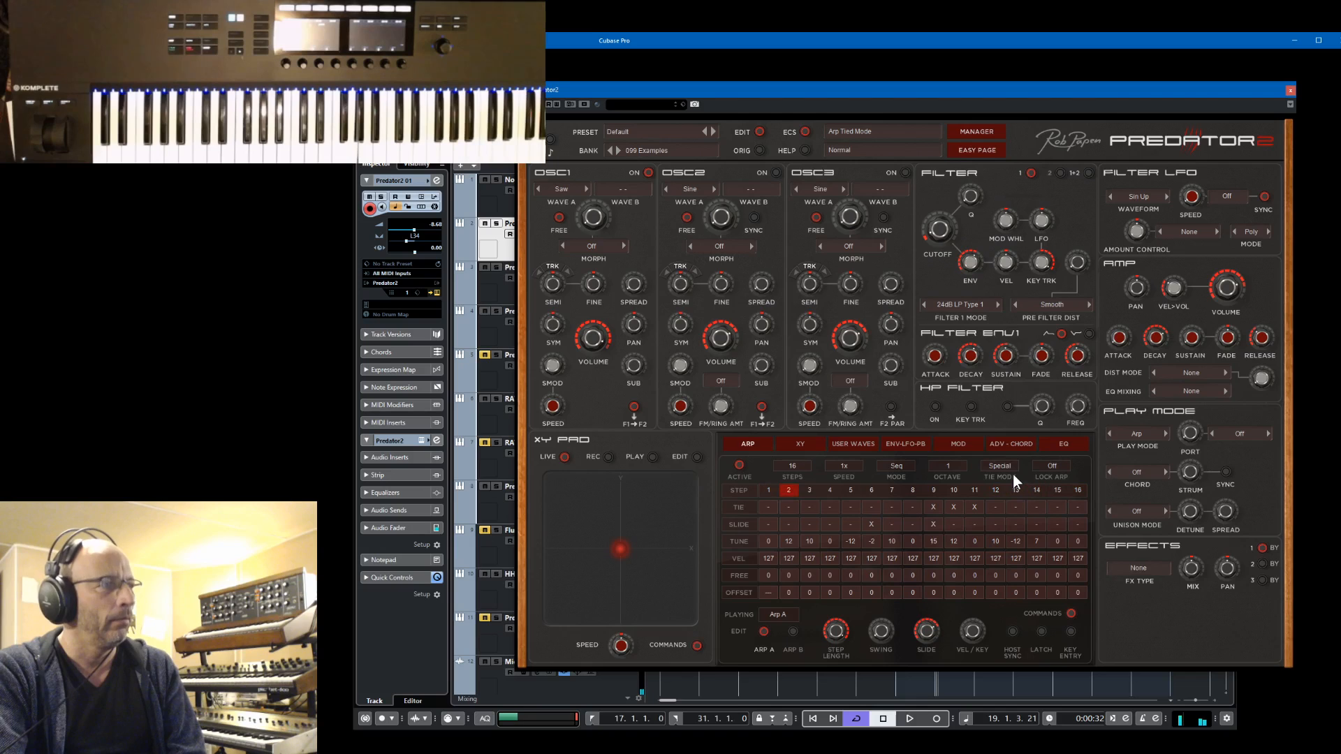
pyautogui.click(999, 467)
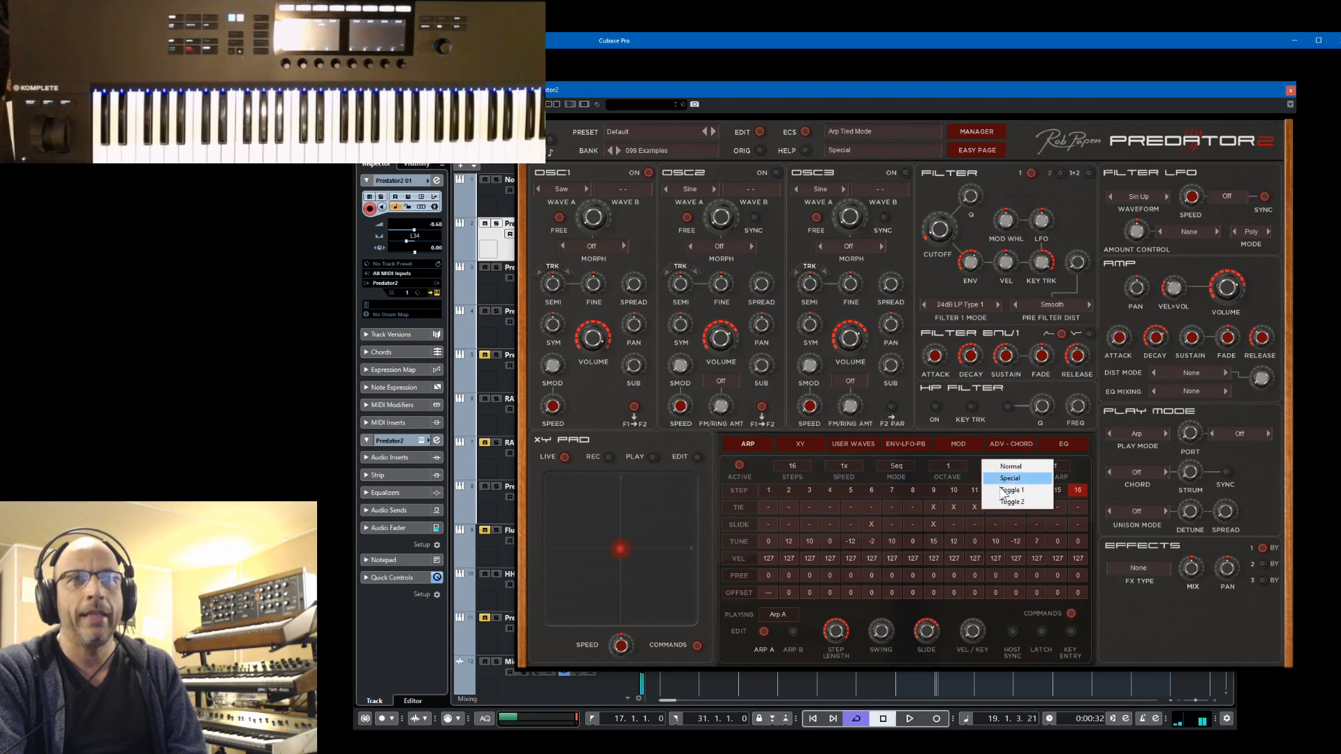
pyautogui.click(1005, 491)
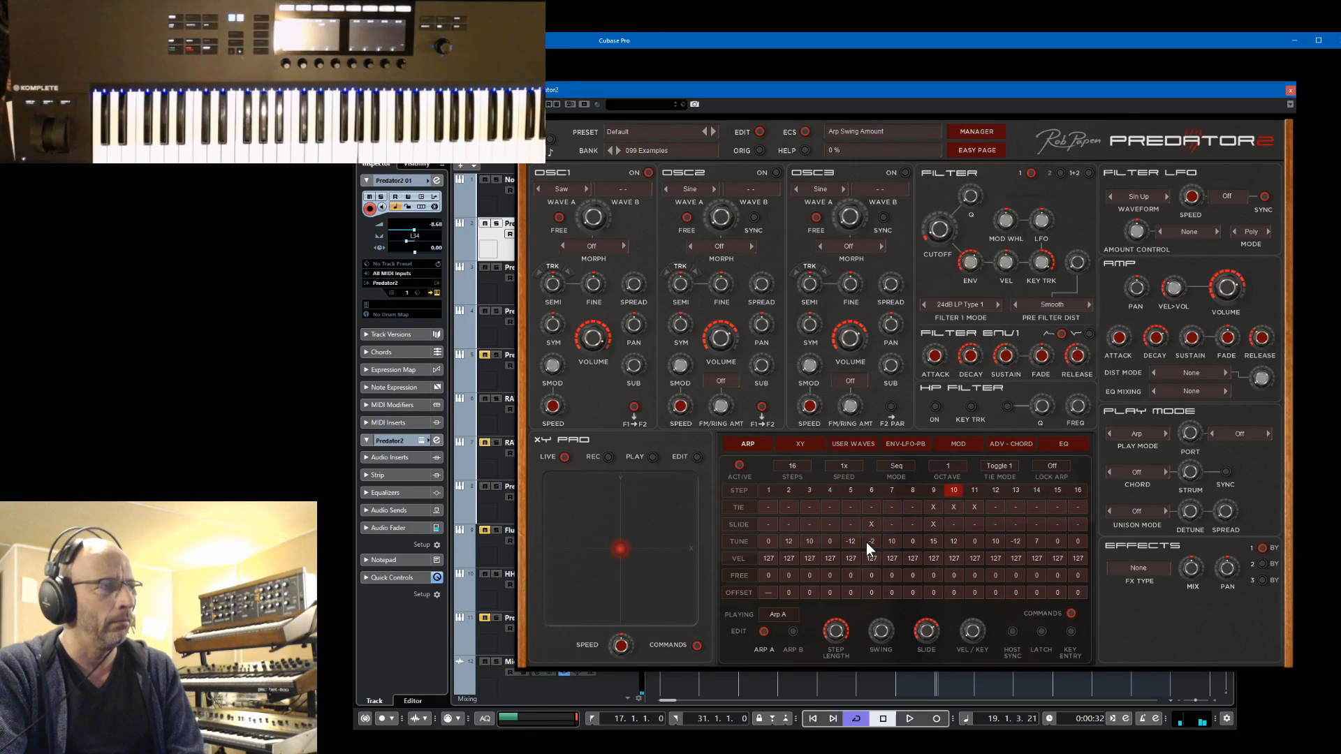
# Play the project while adjusting the filter 1 cutoff, load Mono Delay into effect slot 1, and switch to effect slot 2
pyautogui.press('space')
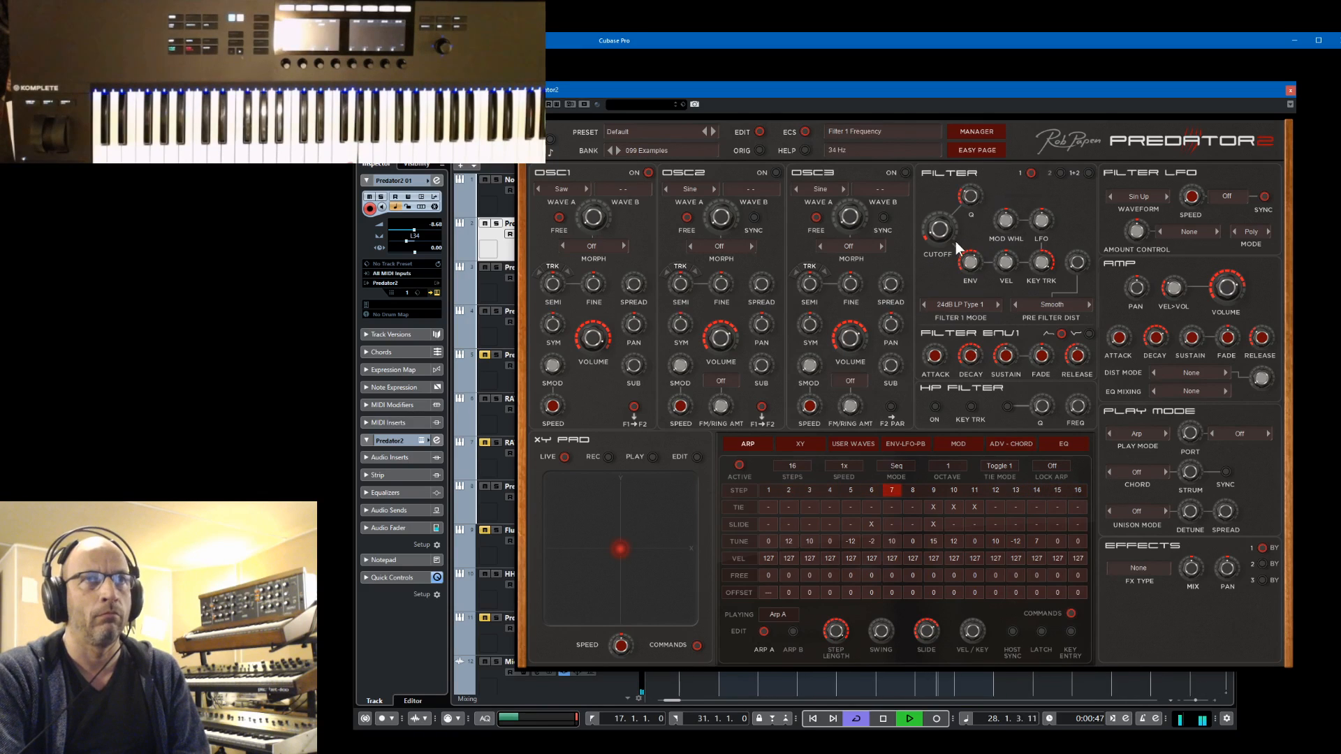
pyautogui.moveTo(943, 215); pyautogui.dragTo(945, 246)
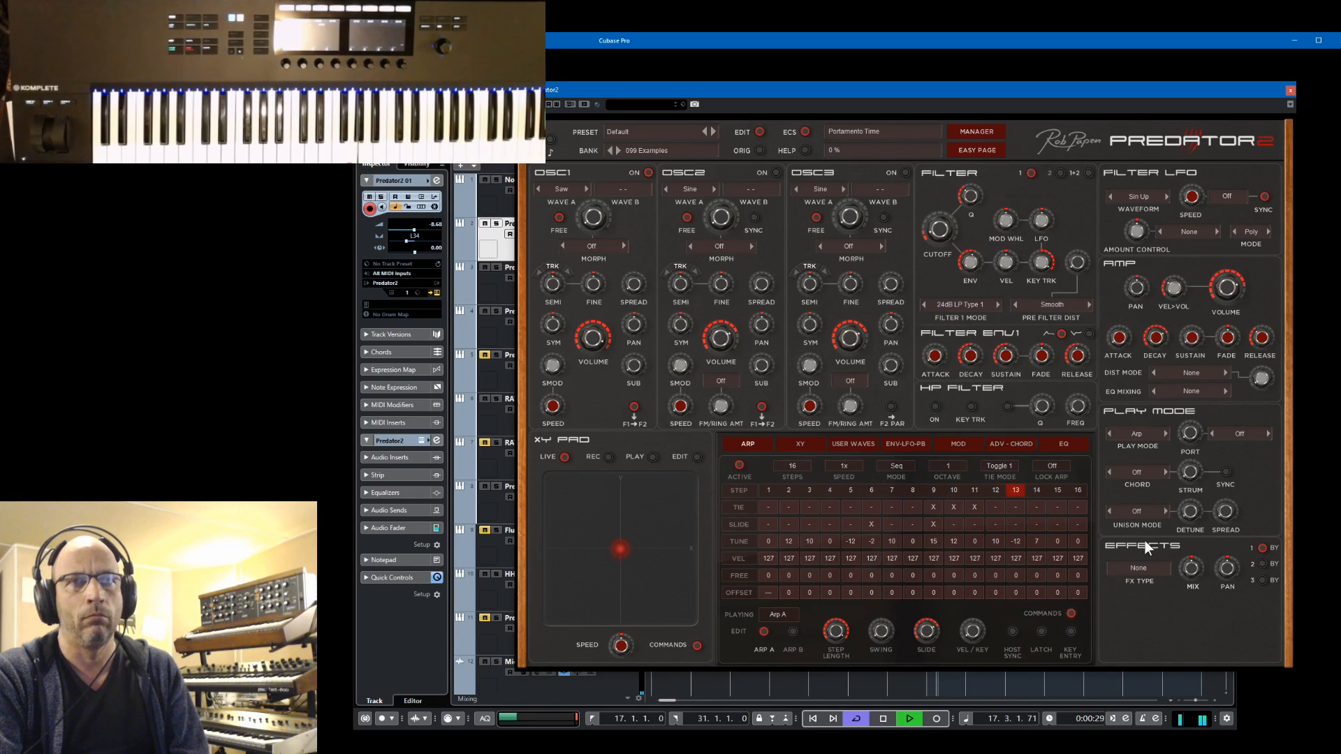
pyautogui.click(1145, 565)
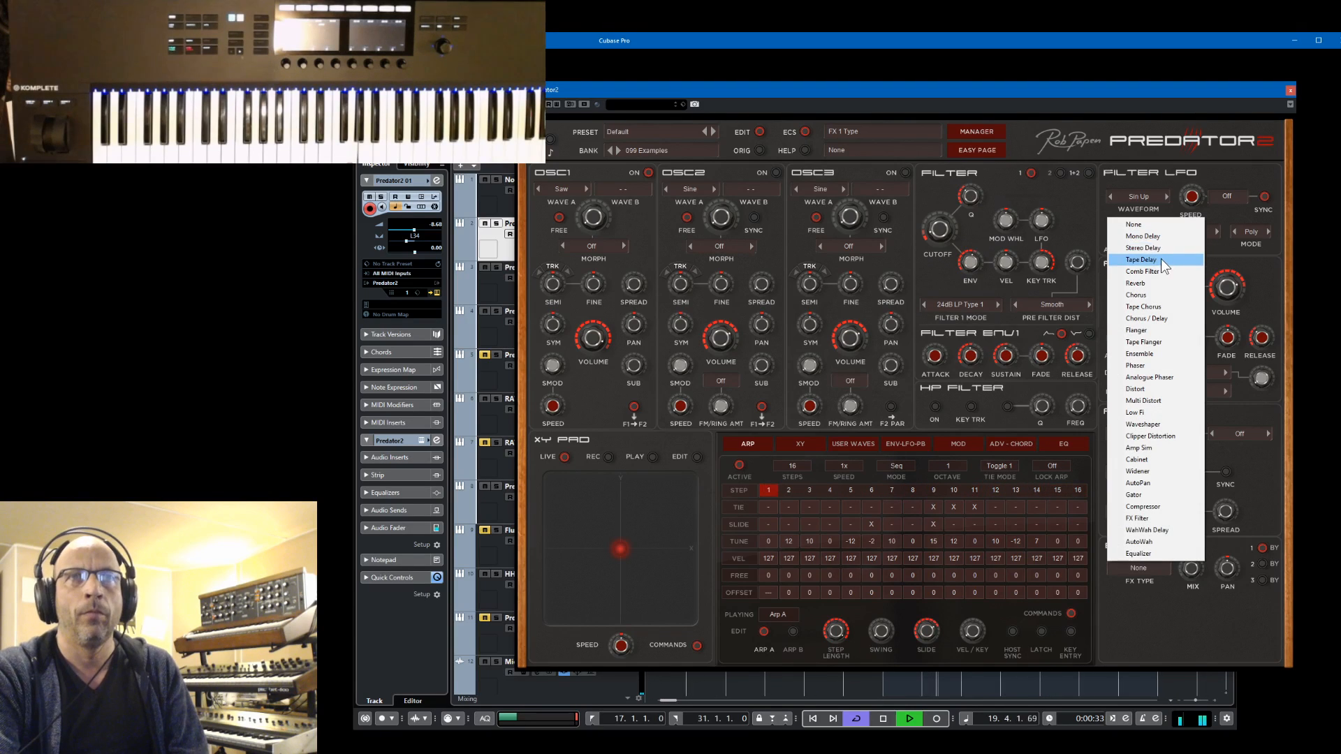
pyautogui.click(1160, 237)
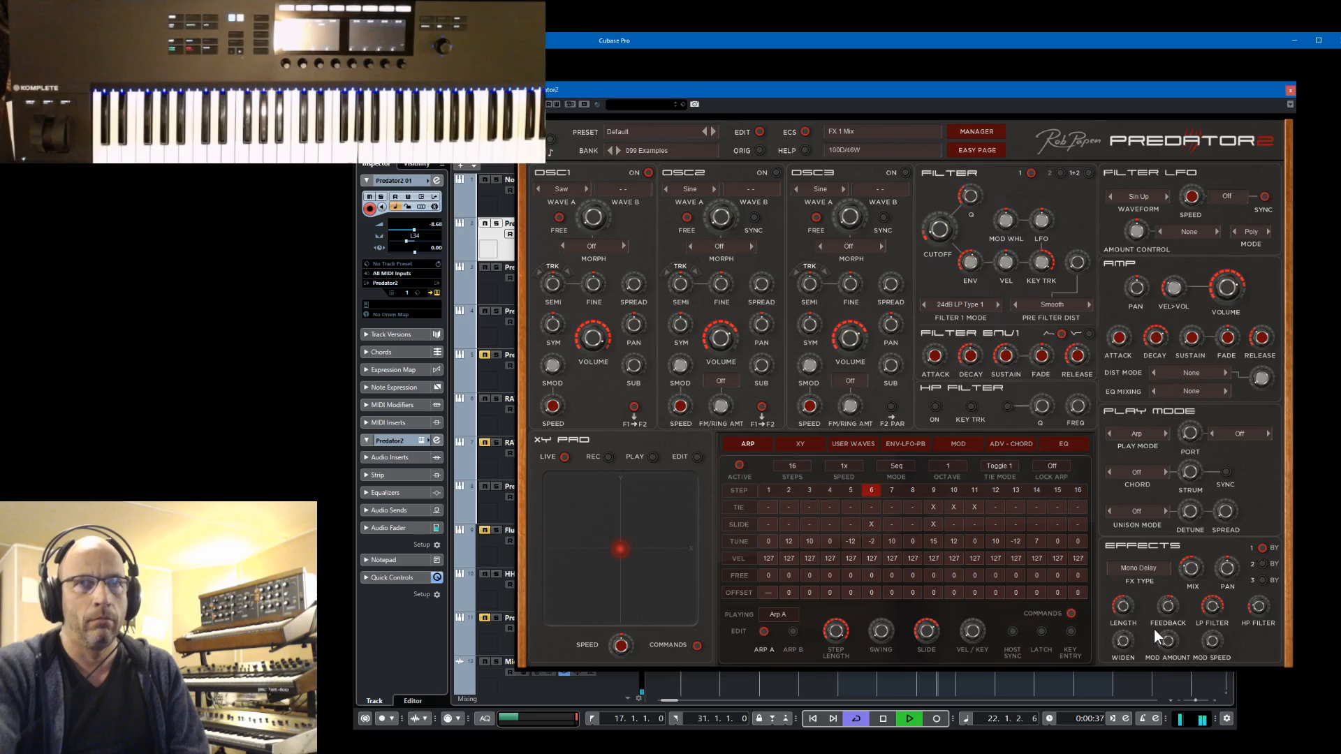
pyautogui.click(1262, 564)
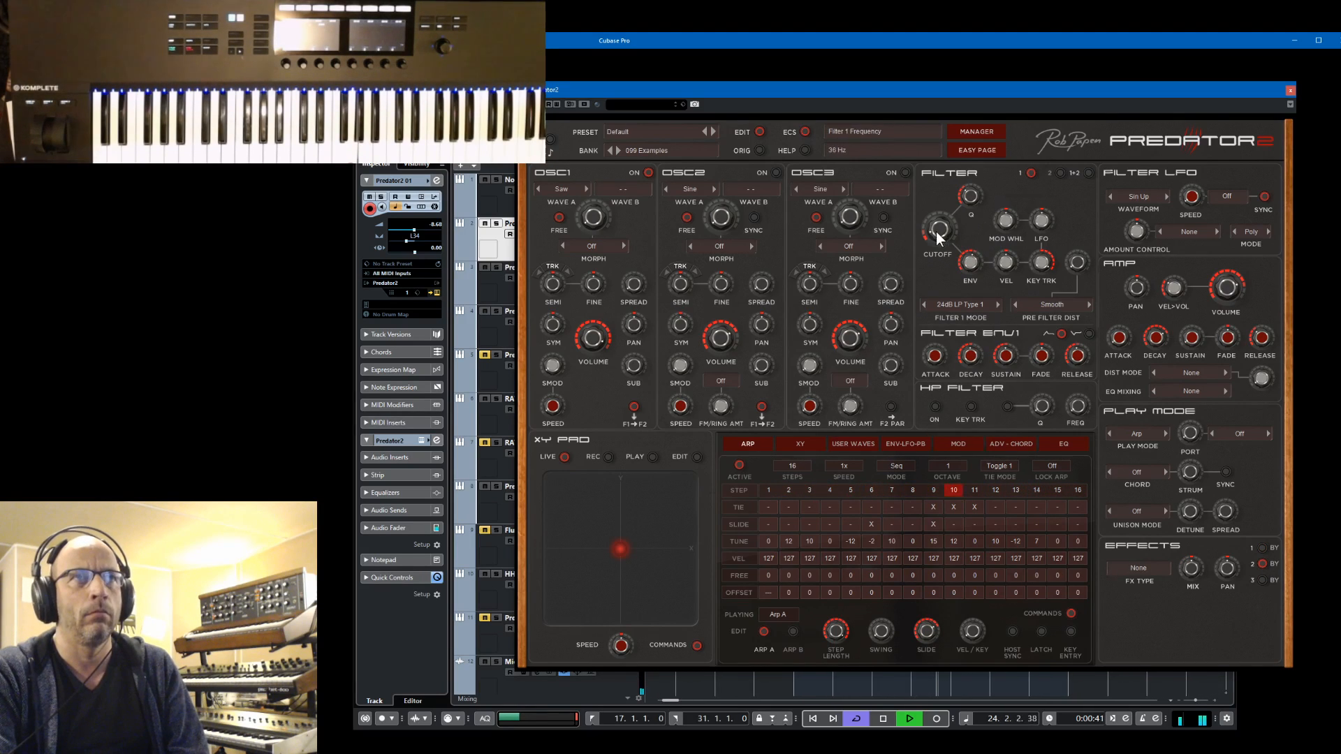
# Adjust the filter 1 cutoff, oscillator 1 sub volume to -20.0 dB and the filter's mod wheel amount, and stop playback
pyautogui.moveTo(936, 230)
pyautogui.mouseDown()
pyautogui.moveTo(952, 195)
pyautogui.moveTo(957, 222)
pyautogui.mouseUp()
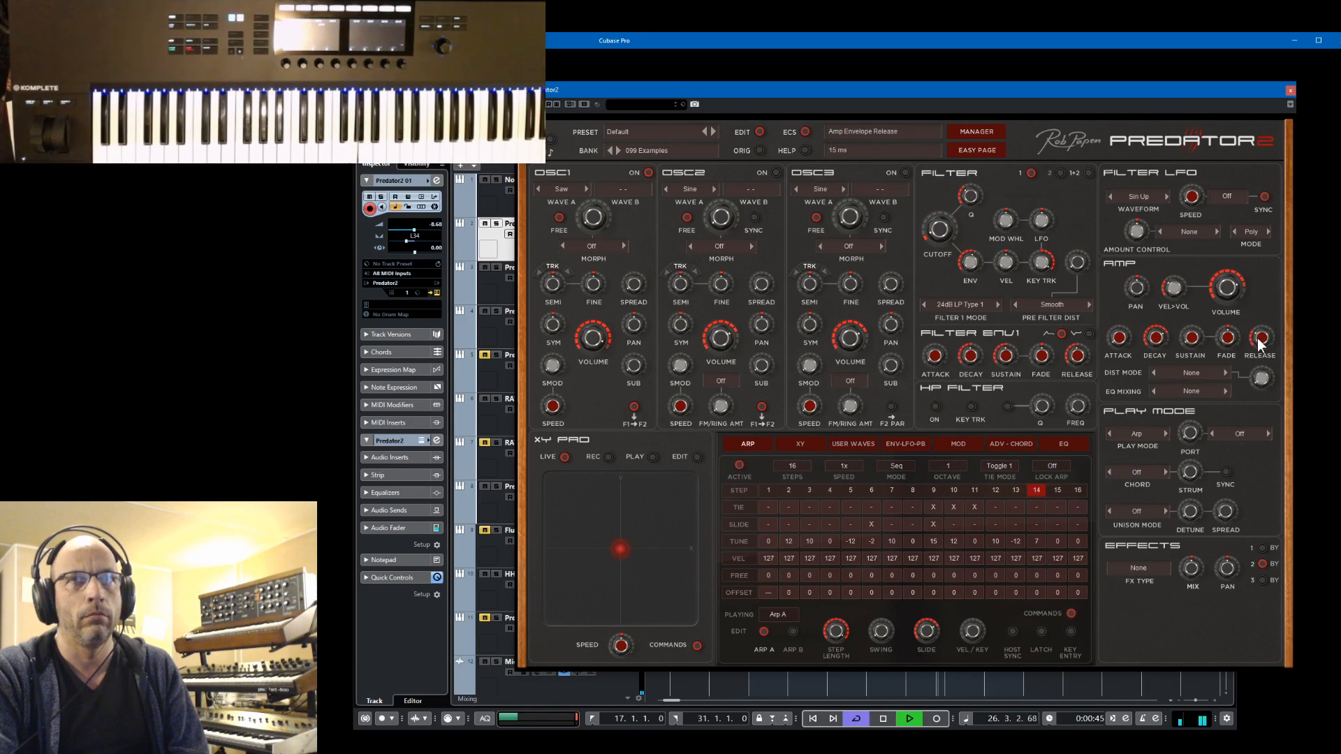
pyautogui.moveTo(633, 371); pyautogui.dragTo(680, 421)
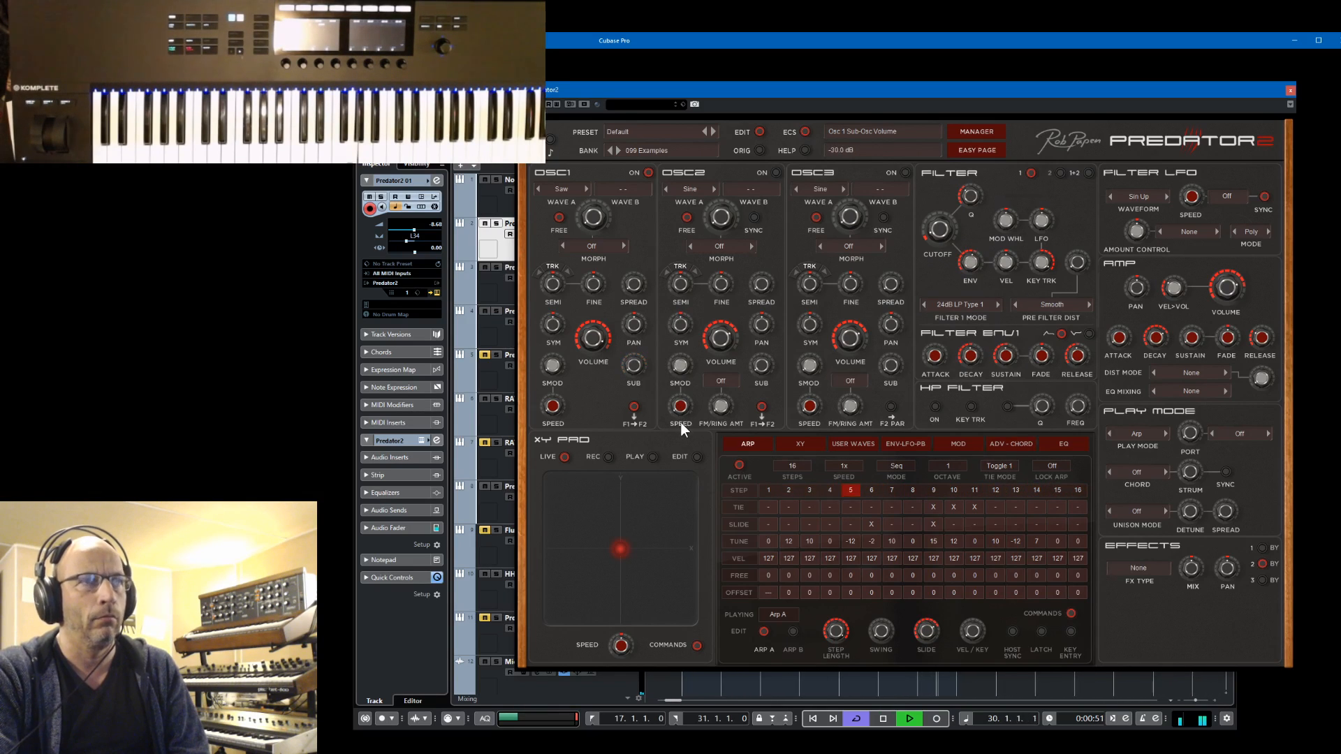
pyautogui.moveTo(1007, 219); pyautogui.dragTo(1013, 196)
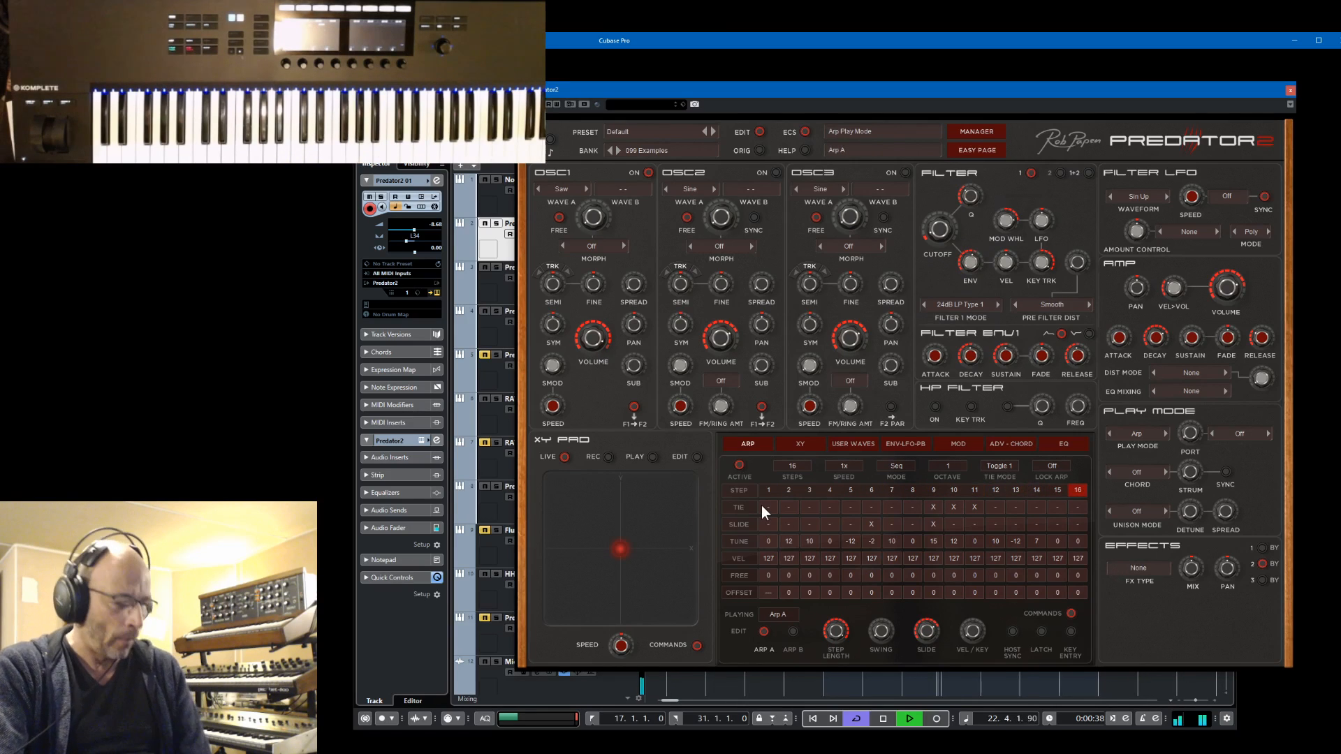
pyautogui.press('space')
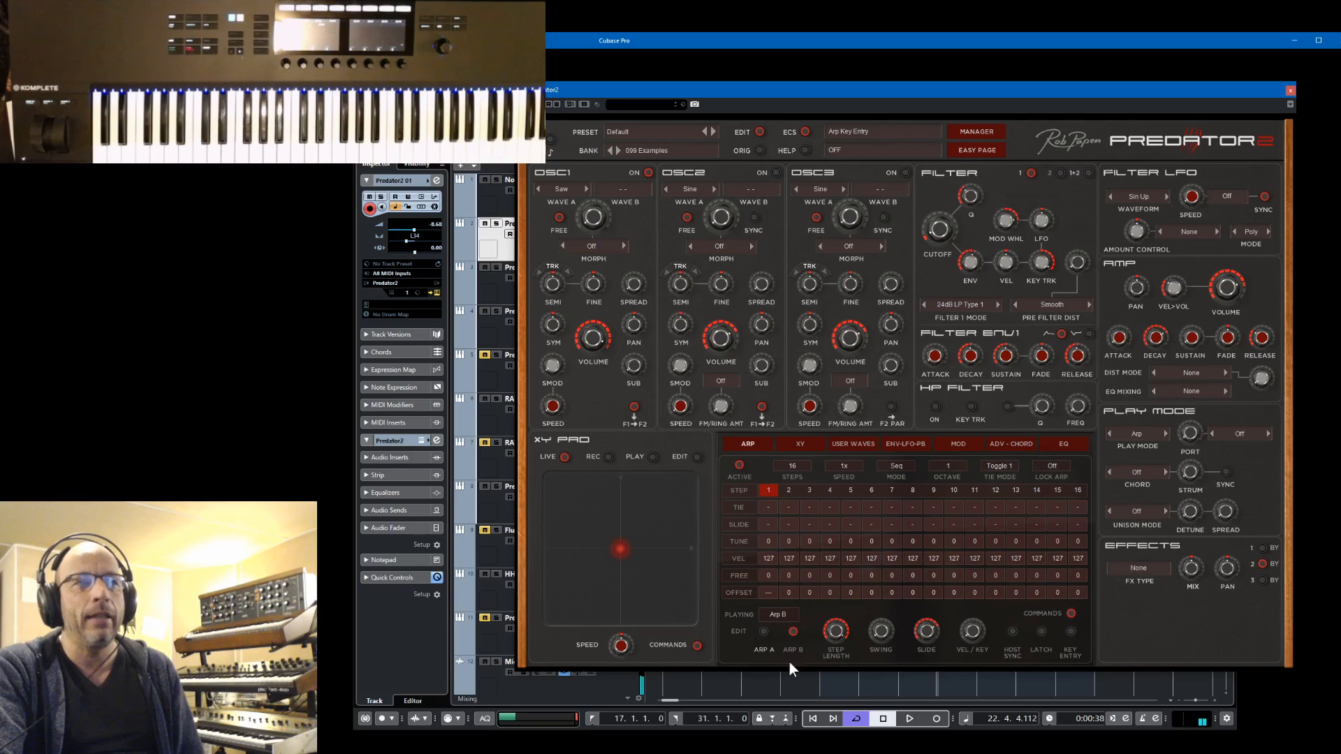
# Set the arpeggiator to play Arp A and copy the Arp A sequence to Arp B
pyautogui.click(777, 614)
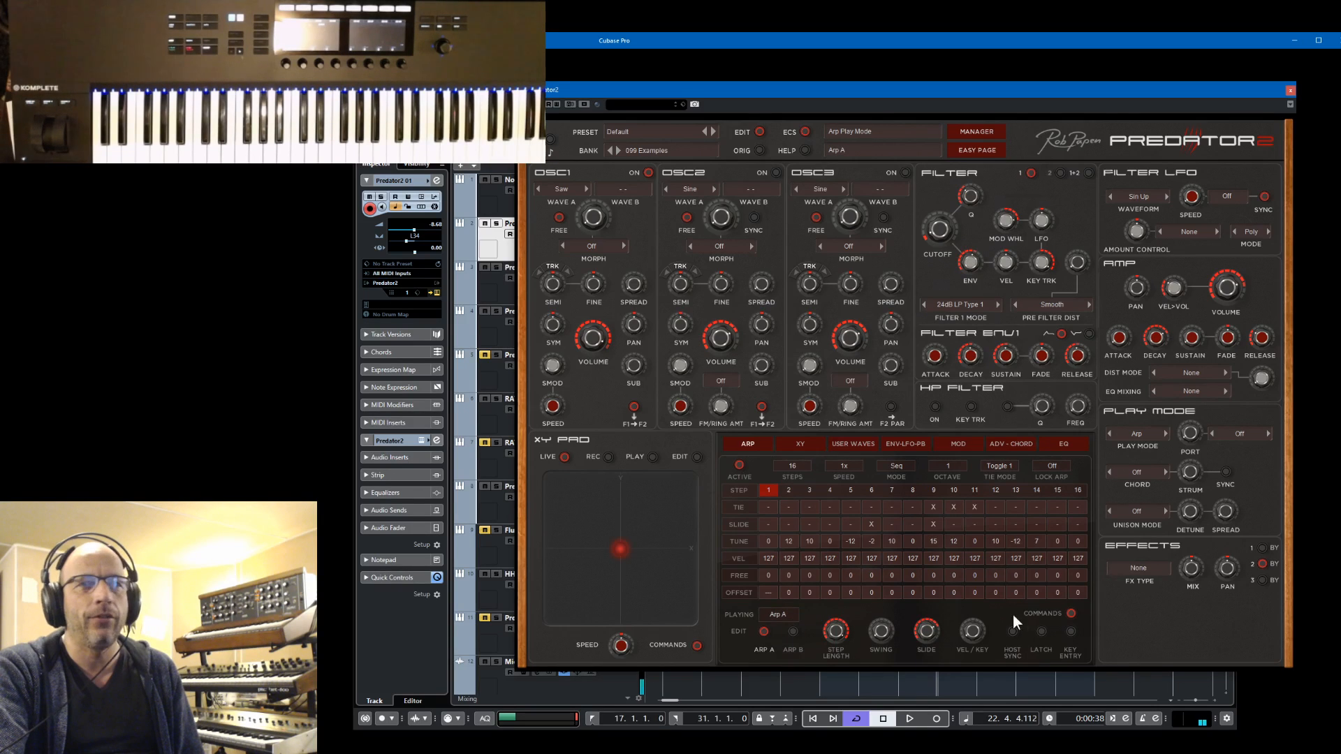
pyautogui.click(1070, 615)
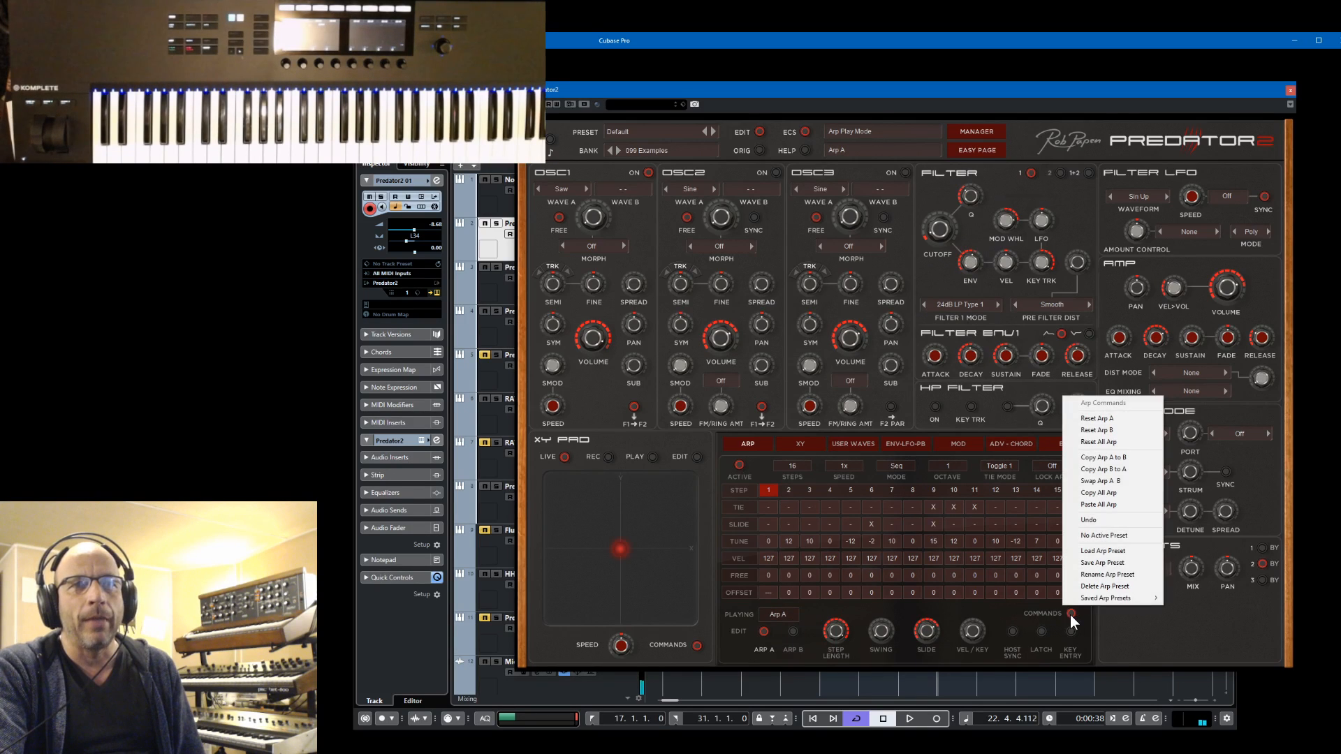
pyautogui.click(1117, 461)
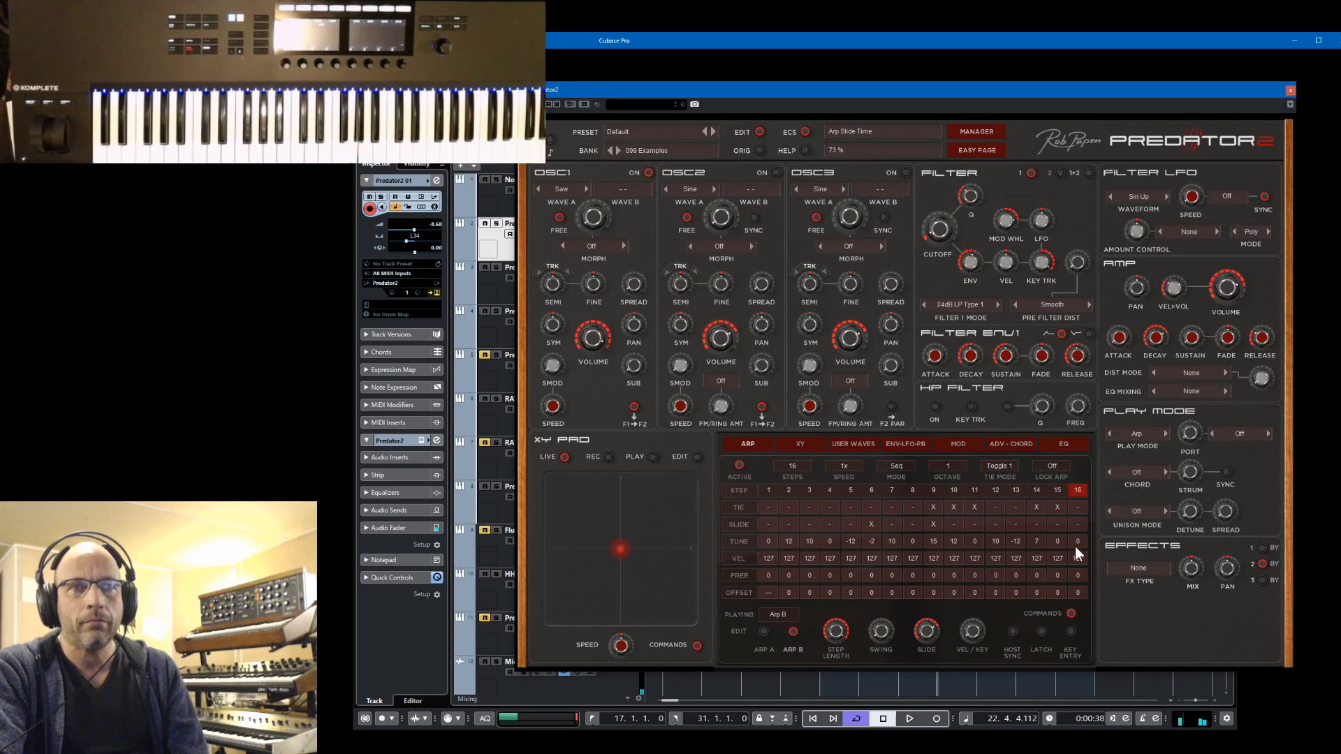
# In Arp B, tie steps 14, 15 and 16, enable slide on step 16, and set that step's tune to 12
pyautogui.click(1076, 507)
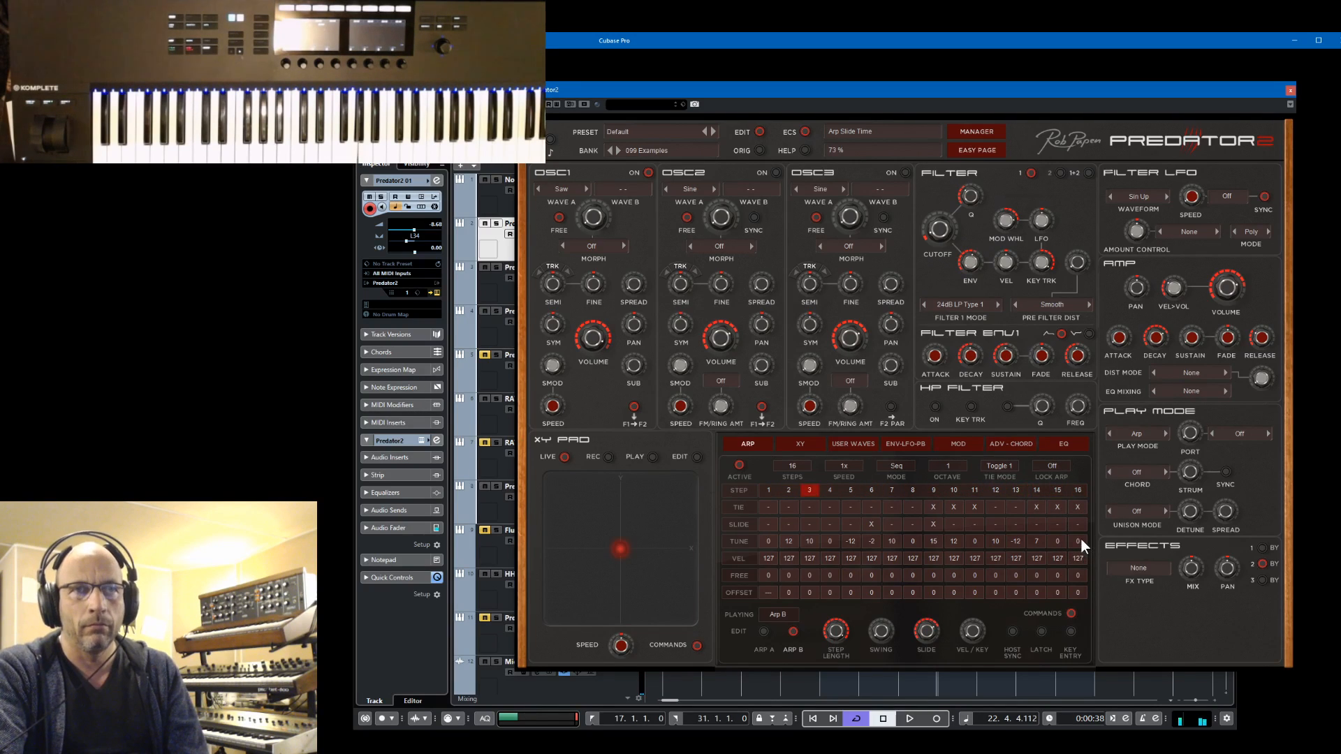
pyautogui.moveTo(1086, 516)
pyautogui.mouseDown()
pyautogui.moveTo(1087, 506)
pyautogui.moveTo(1082, 531)
pyautogui.mouseUp()
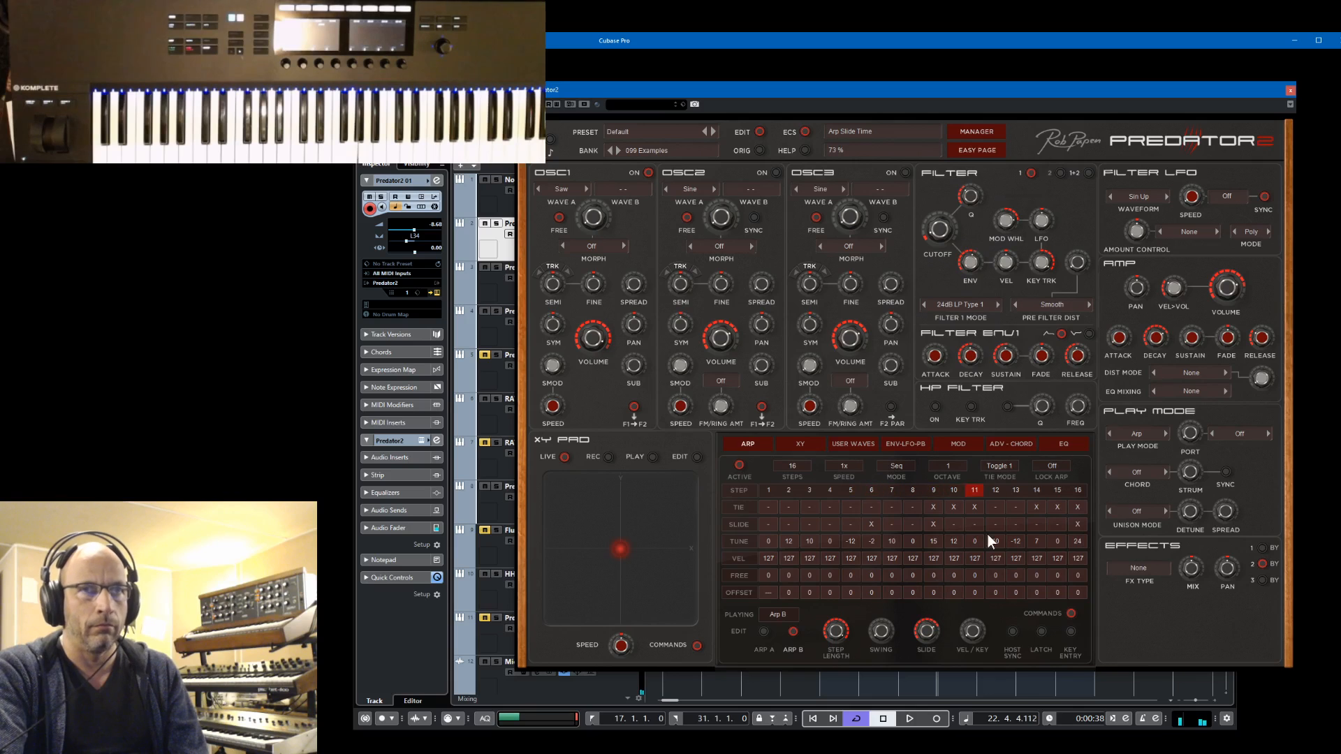
pyautogui.moveTo(1084, 543); pyautogui.dragTo(1095, 566)
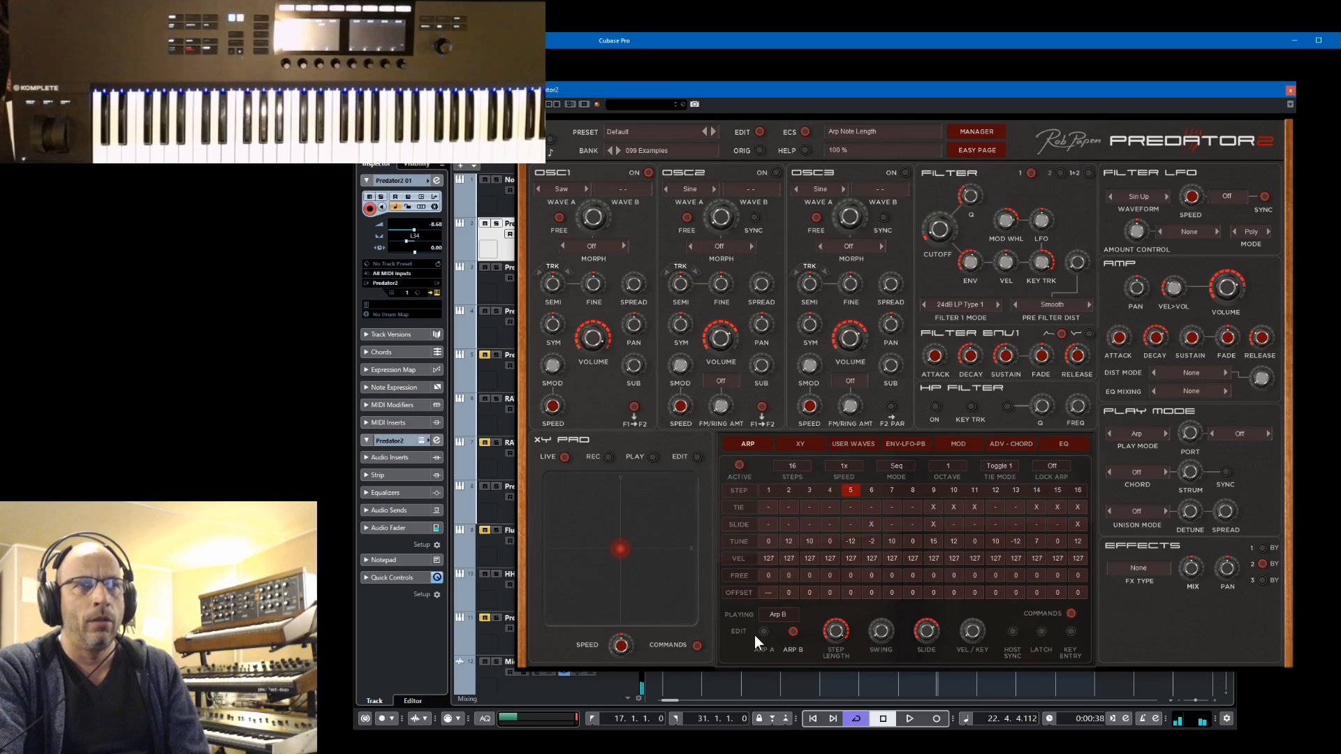
# Switch the arpeggiator to play Arp A, try the Join playing option, and return to Arp A
pyautogui.click(786, 615)
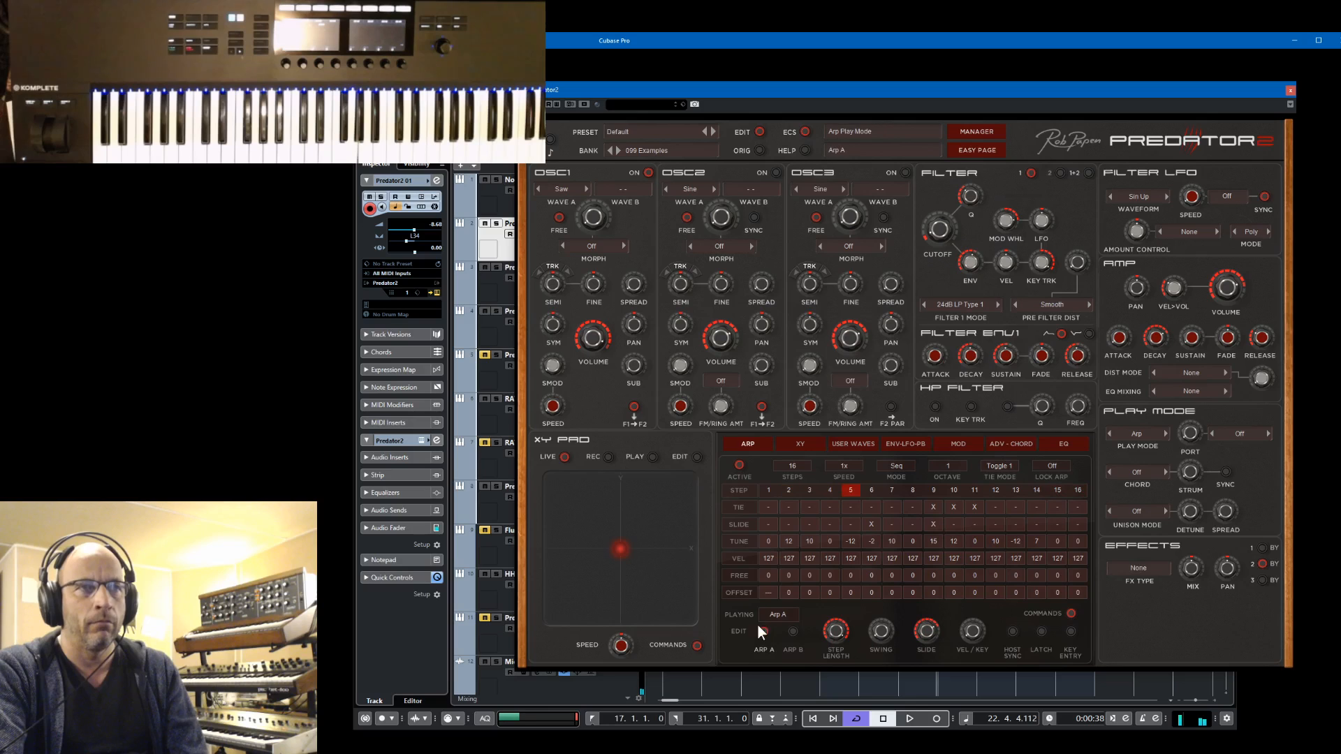
pyautogui.click(778, 615)
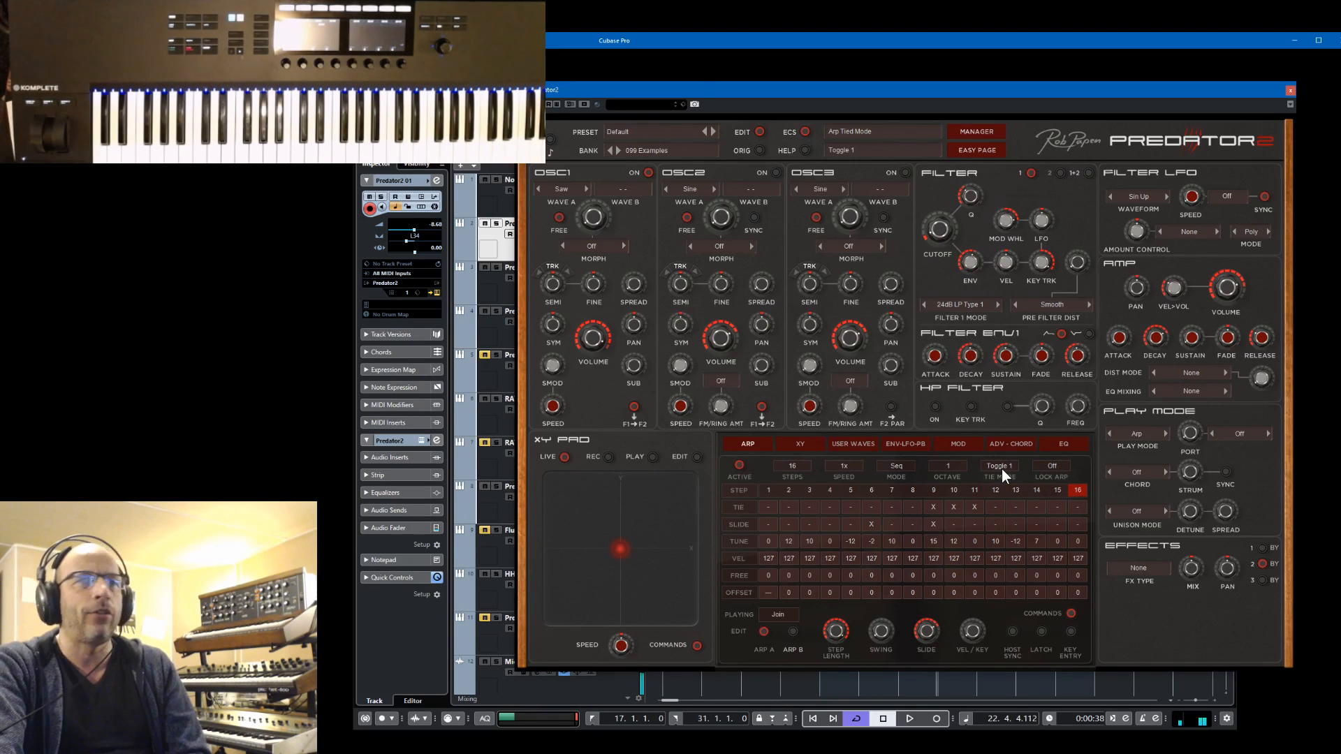
pyautogui.click(764, 609)
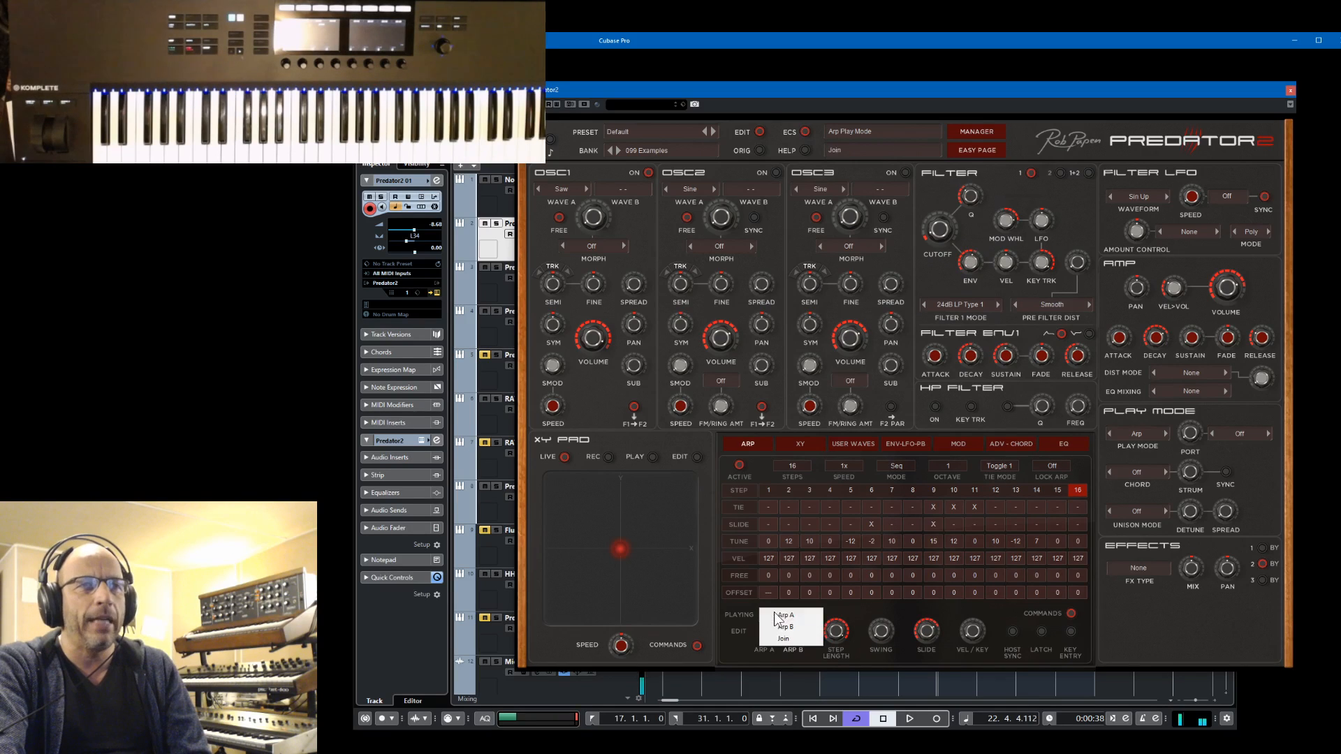
pyautogui.click(778, 613)
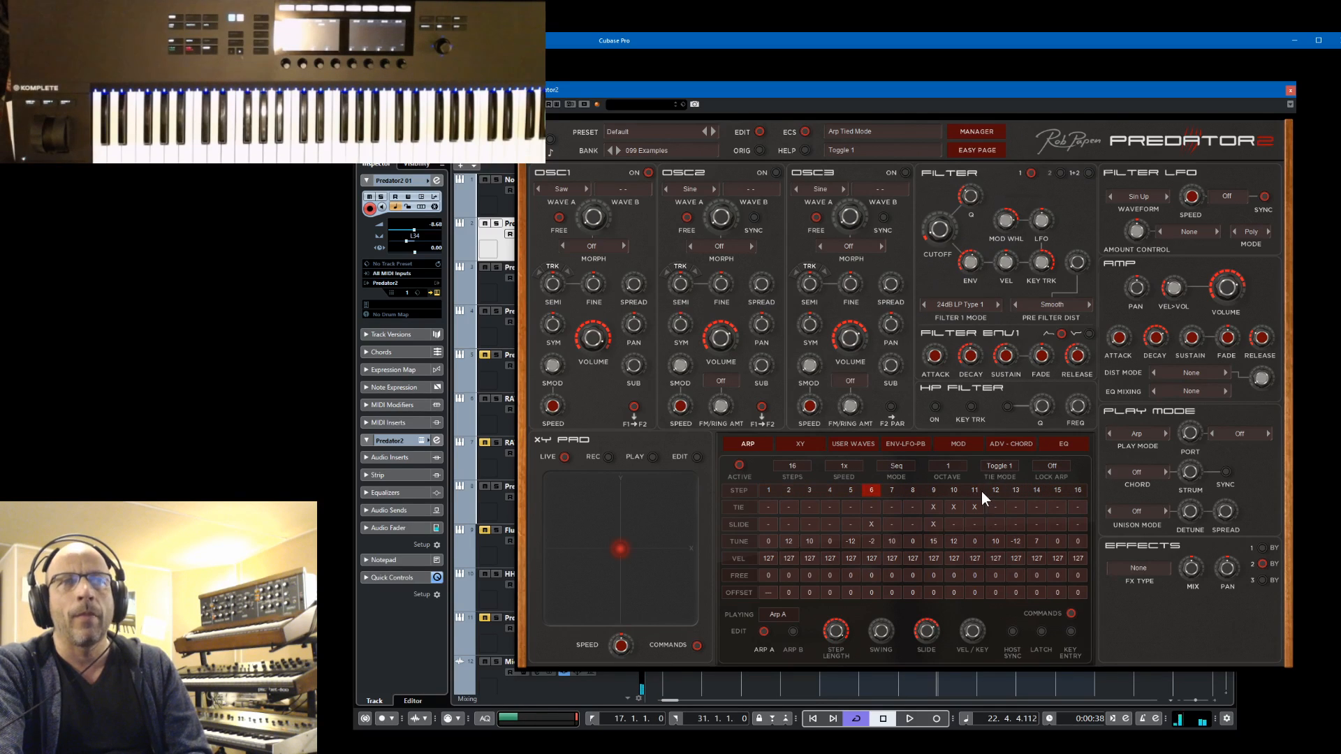
# Review the arpeggiator's available tie modes and keep Toggle 1 selected
pyautogui.click(1003, 467)
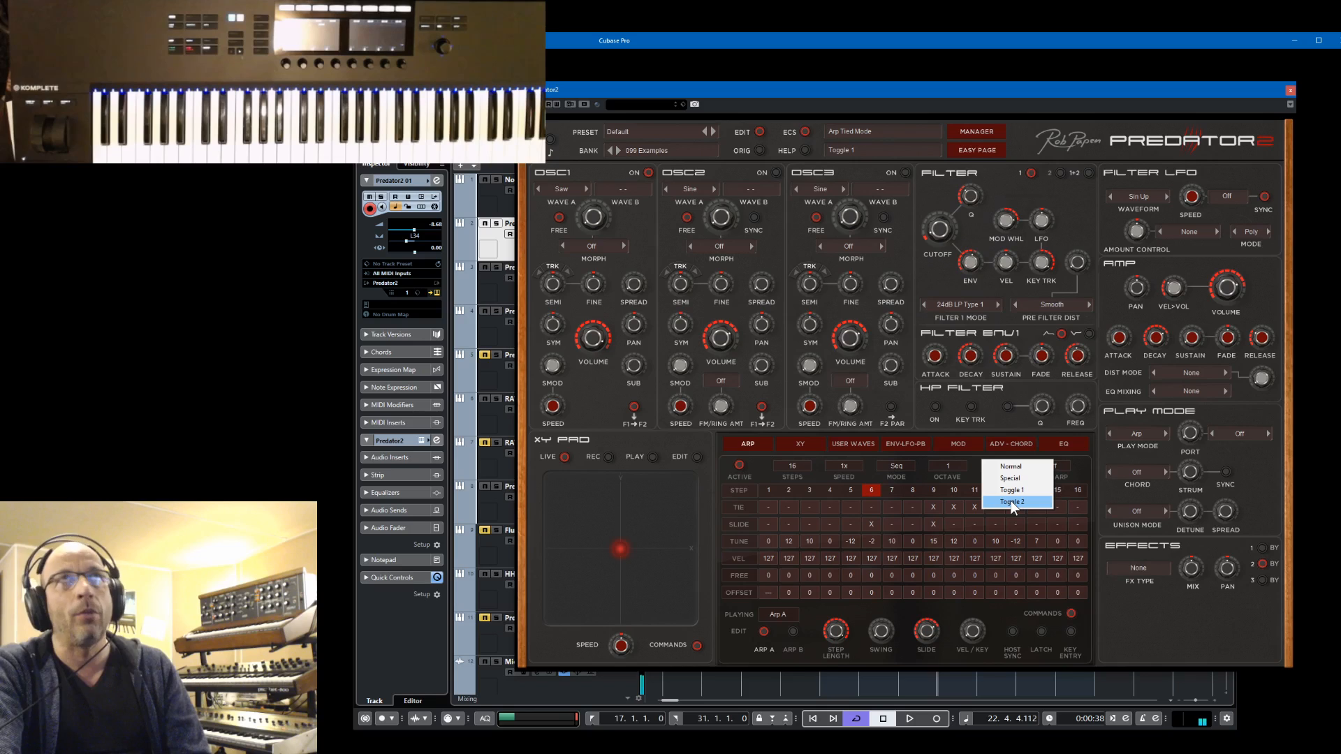
pyautogui.click(1011, 490)
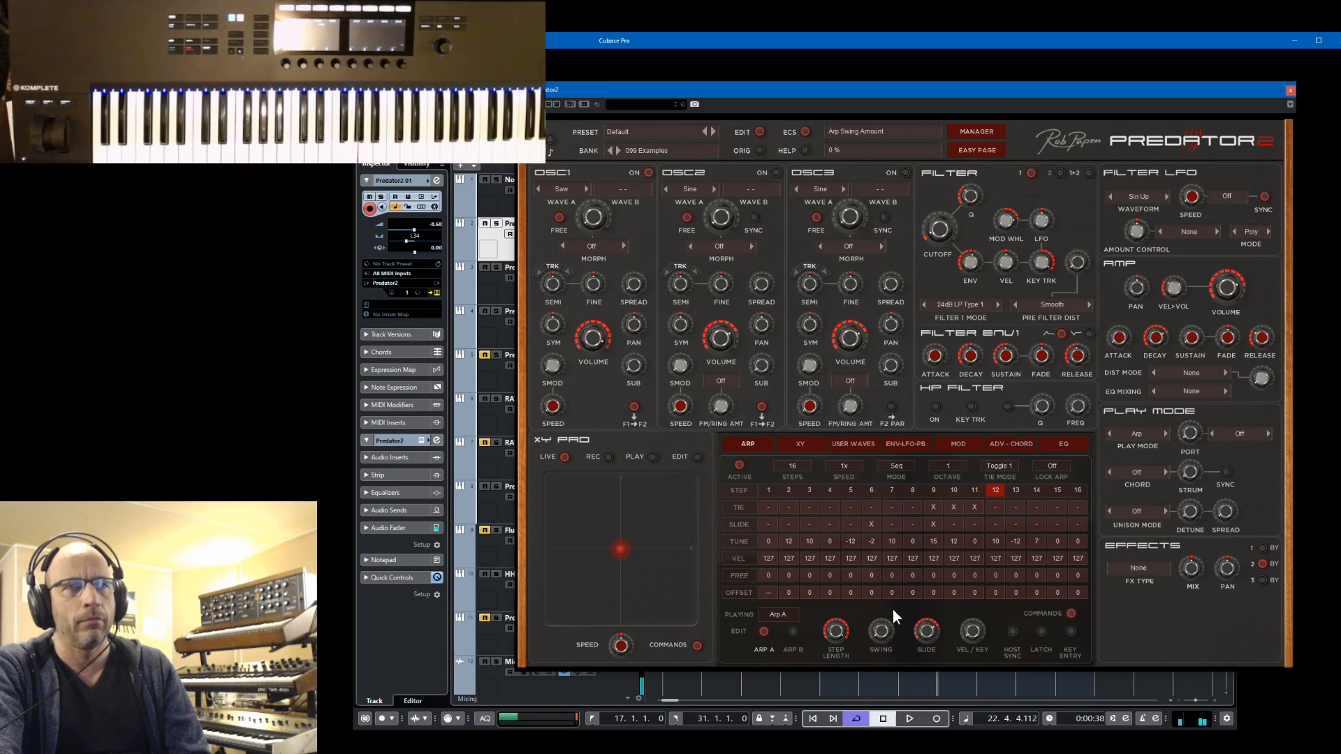
pyautogui.click(1004, 463)
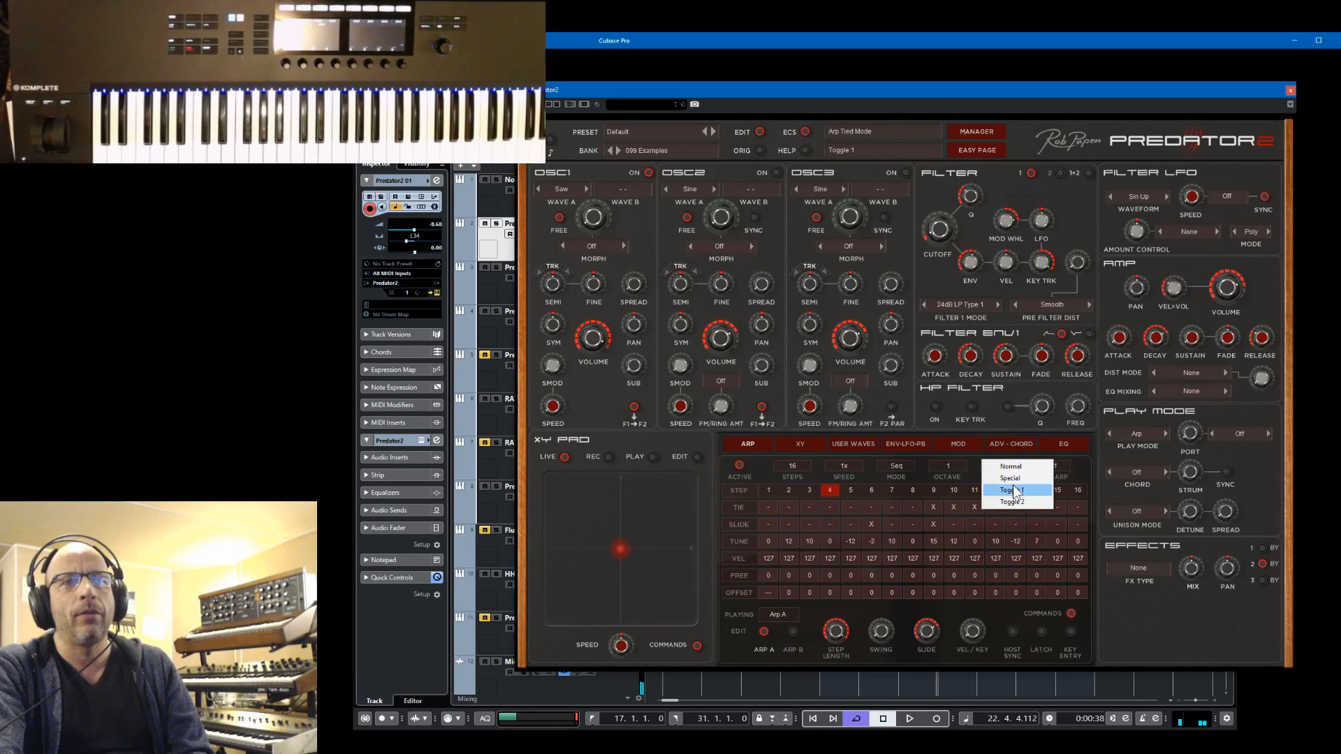
pyautogui.click(1014, 491)
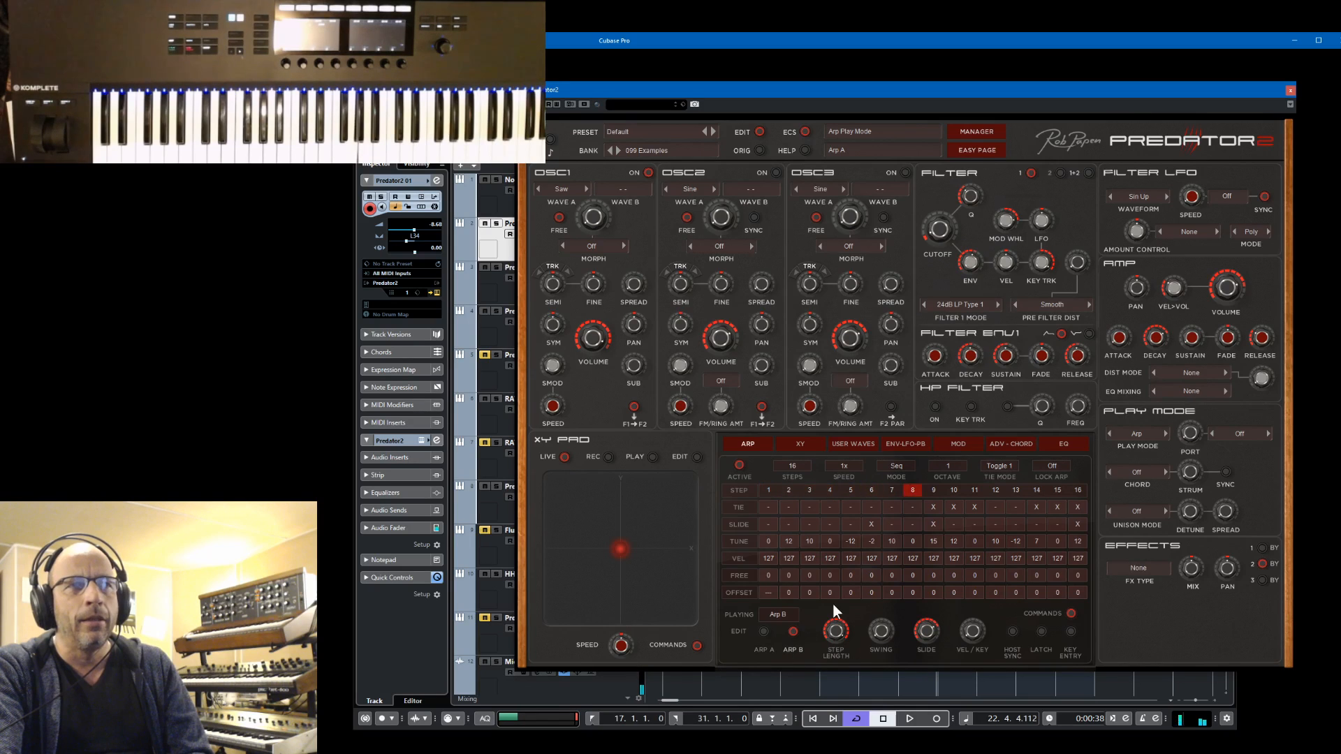
# Set the arpeggiator's tie mode to Toggle 2 and its playing option to Join, and play the project to hear the result
pyautogui.click(1008, 466)
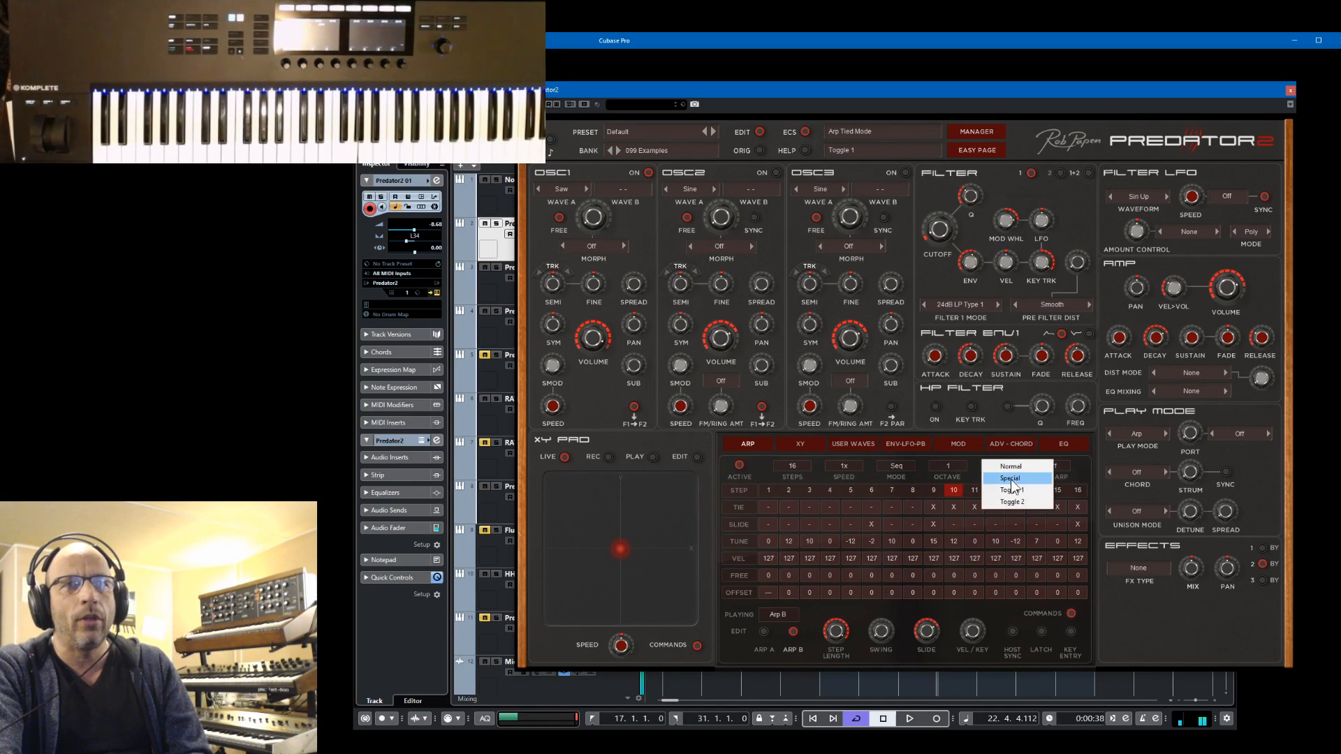
pyautogui.click(1012, 500)
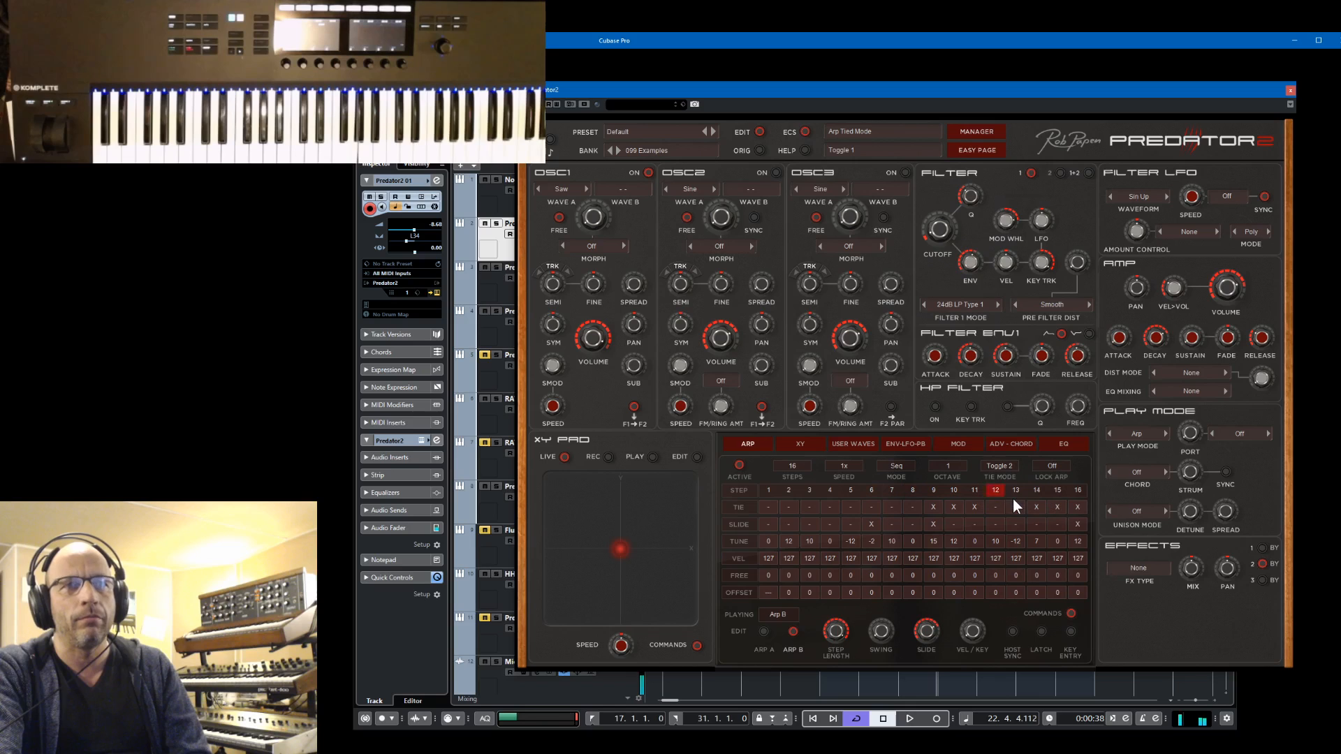
pyautogui.click(773, 617)
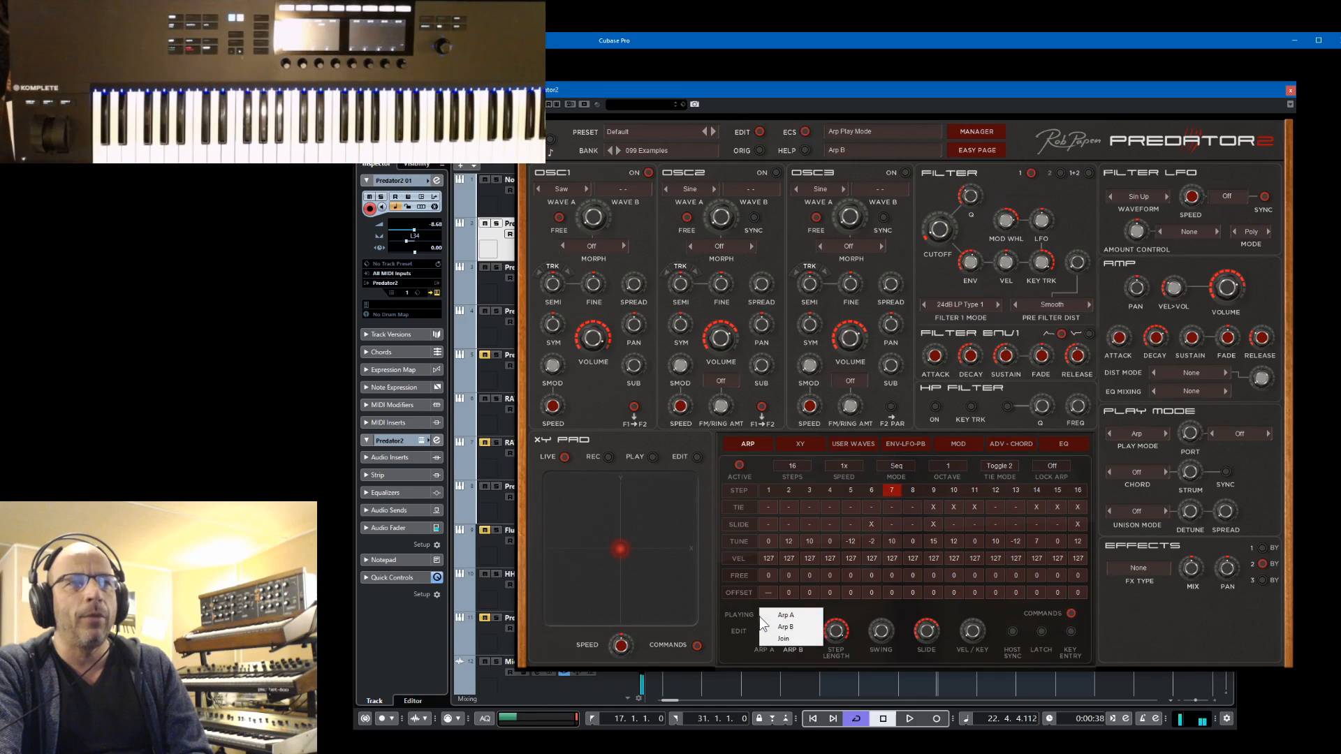
pyautogui.click(778, 636)
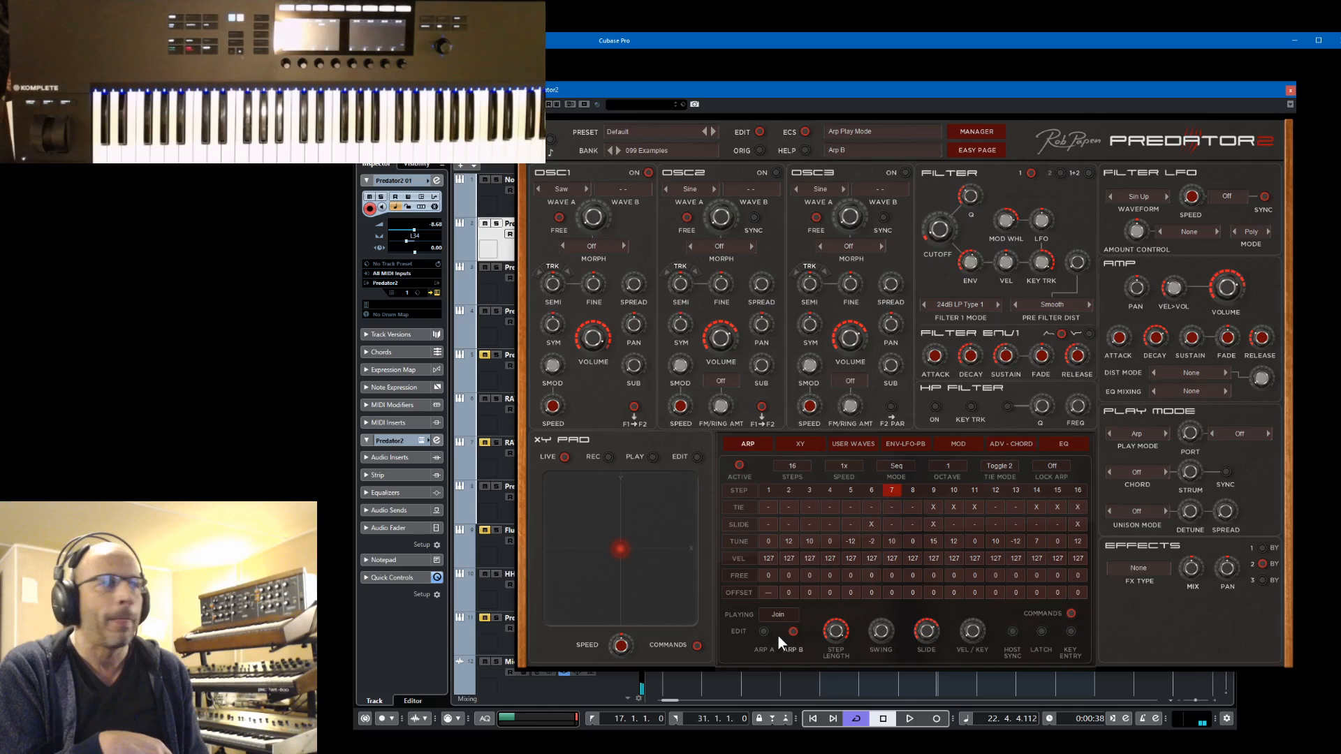
pyautogui.press('space')
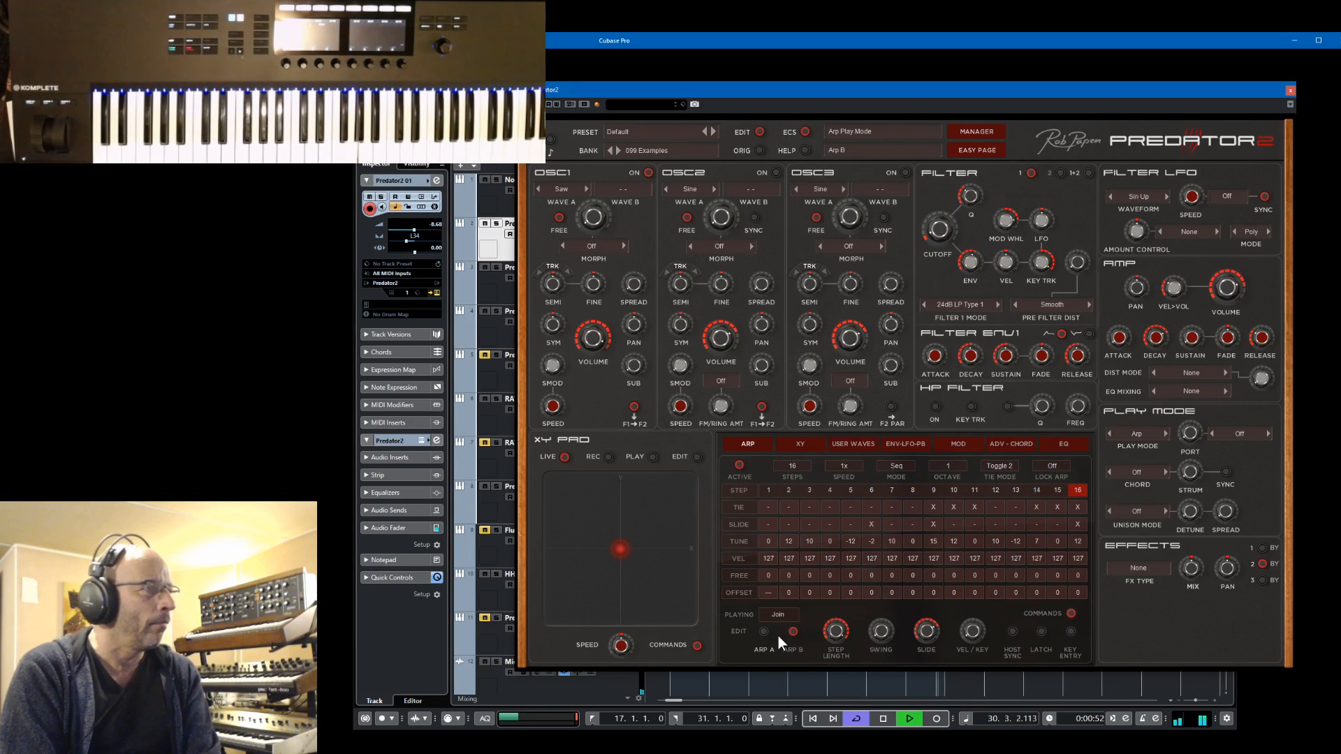
pyautogui.press('space')
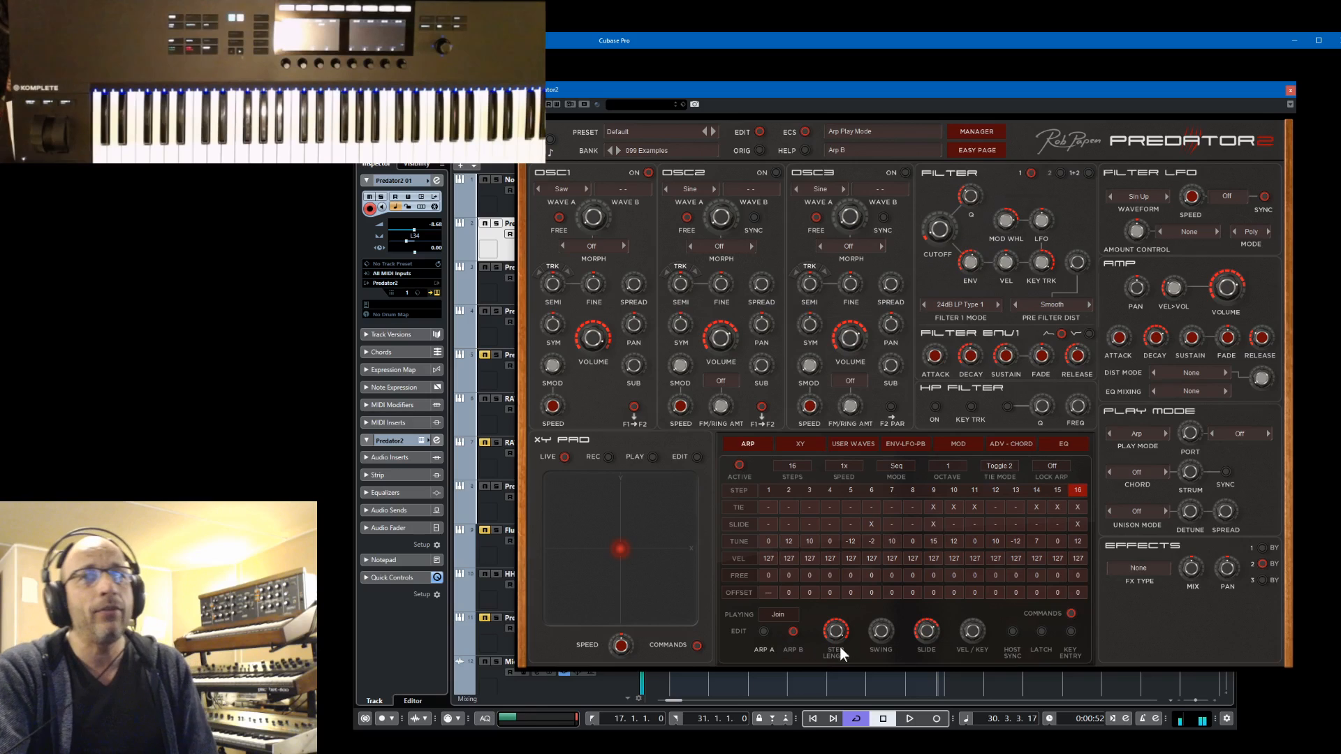
# Set the chord mode to 3 notes and raise the pitch of chord note 2 to 7 and note 3 to 12
pyautogui.click(1138, 473)
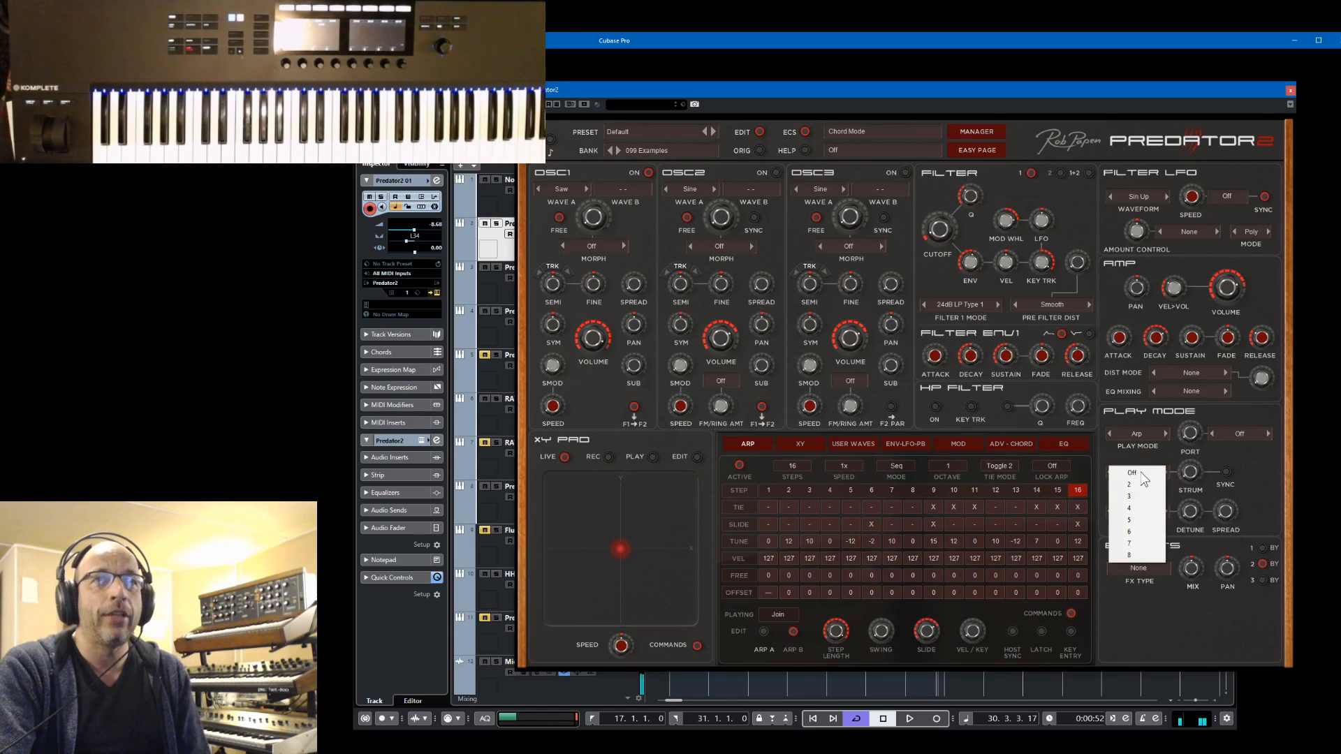
pyautogui.click(1145, 485)
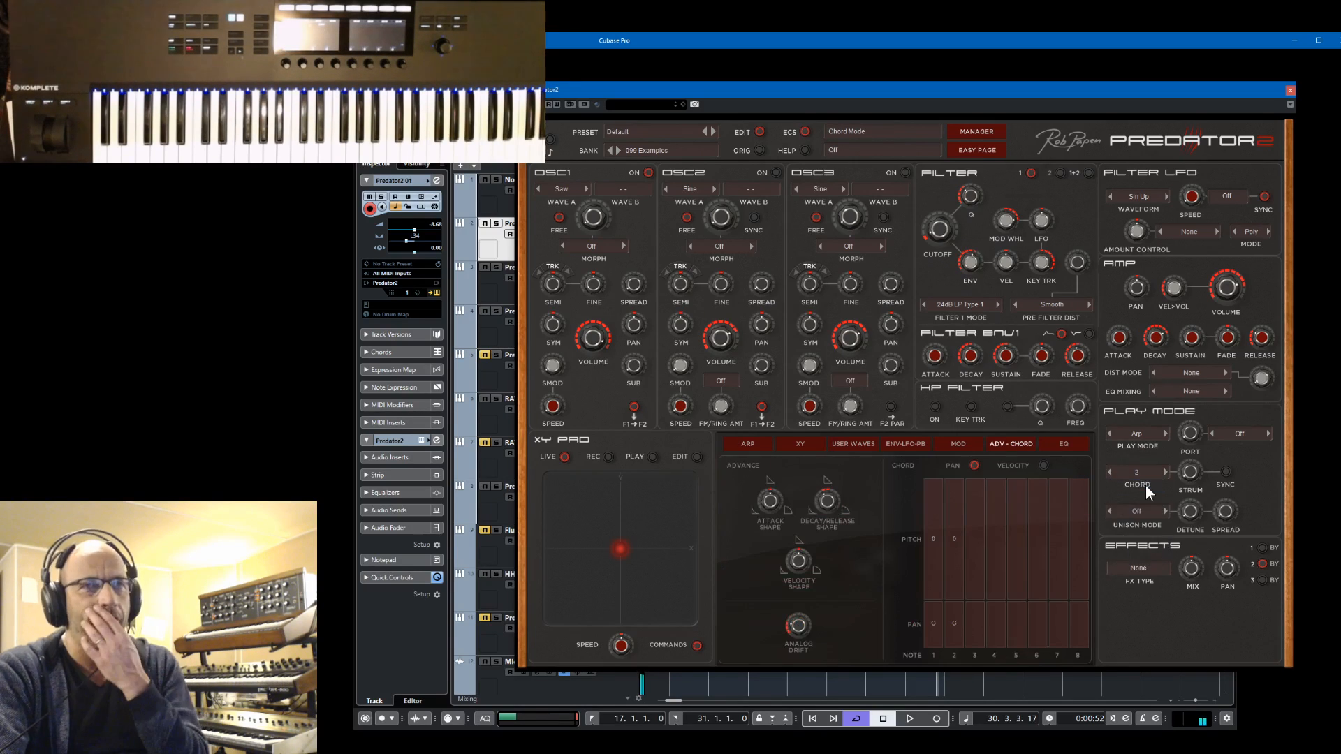
pyautogui.click(1139, 472)
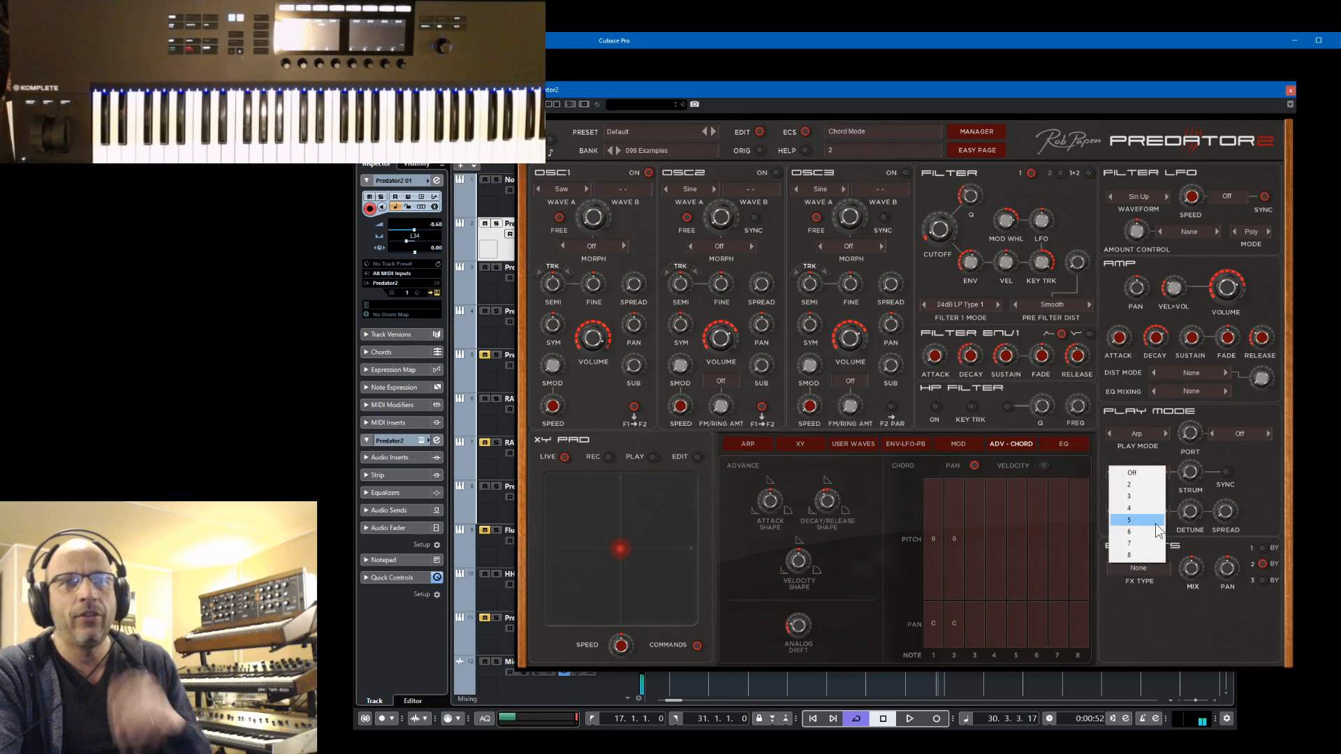
pyautogui.click(1145, 497)
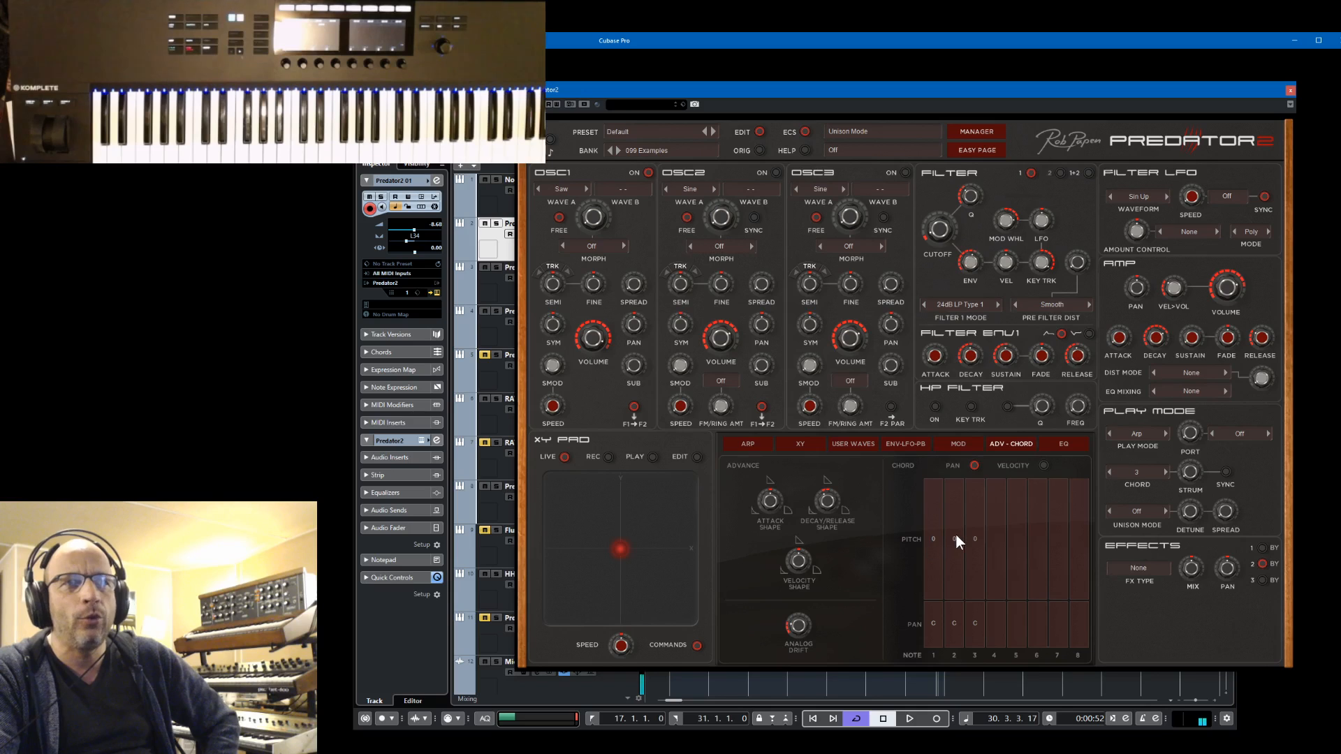
pyautogui.moveTo(955, 533); pyautogui.dragTo(957, 527)
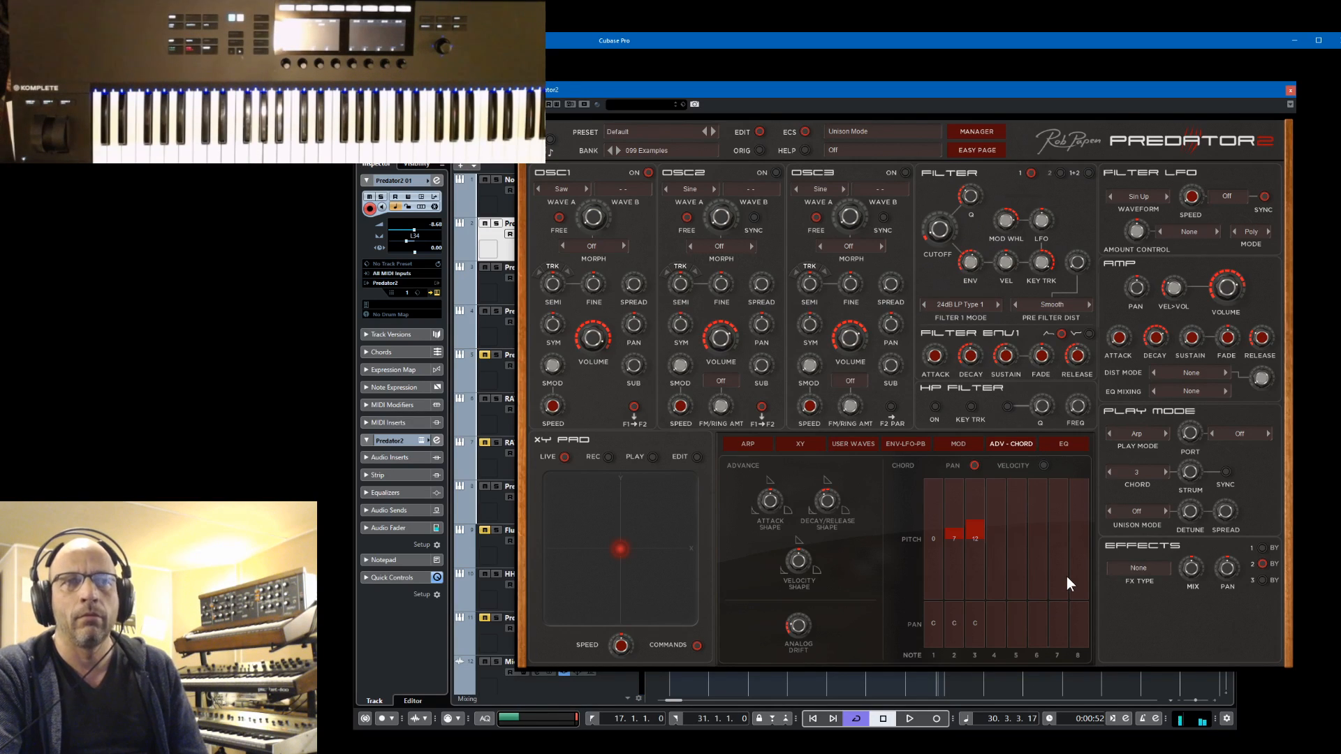
# Compare the sound with the chord mode off and back at 3, and try out the chord strum time, ending at 1 ms
pyautogui.click(1138, 470)
pyautogui.click(1141, 473)
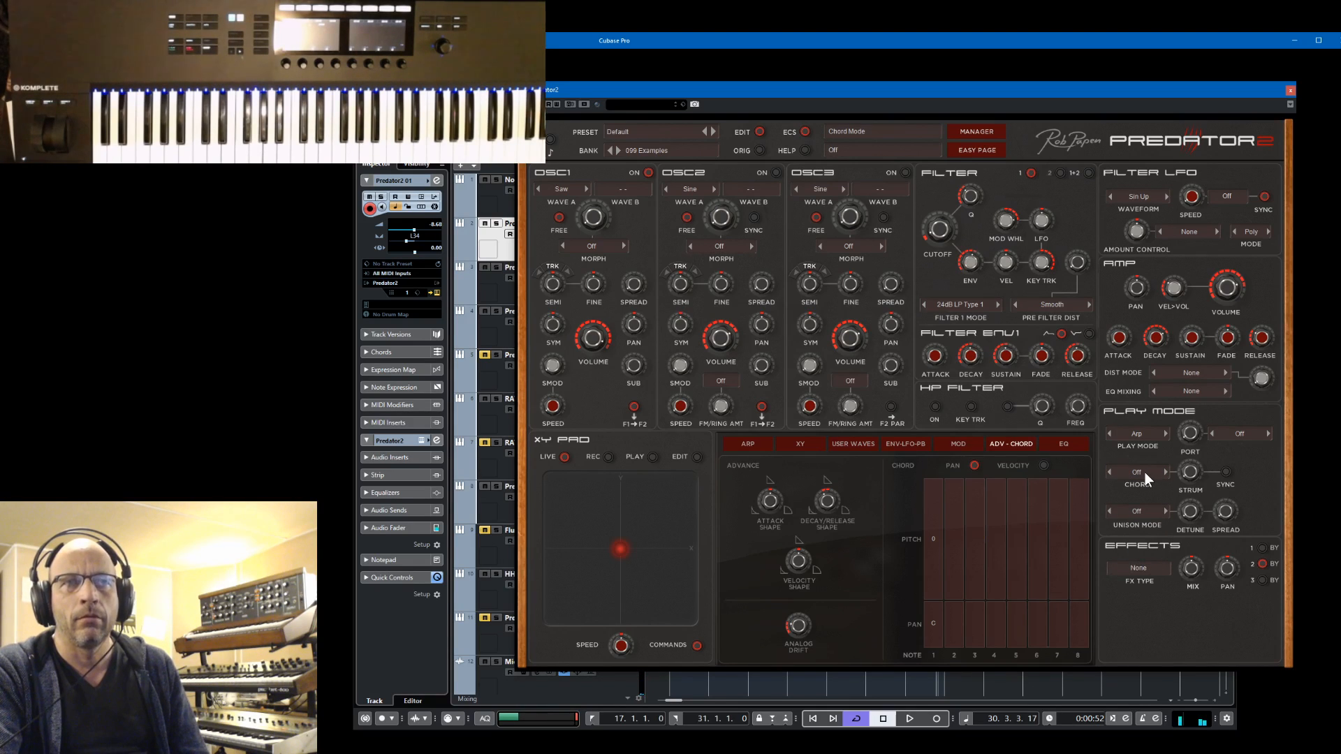
pyautogui.click(1145, 472)
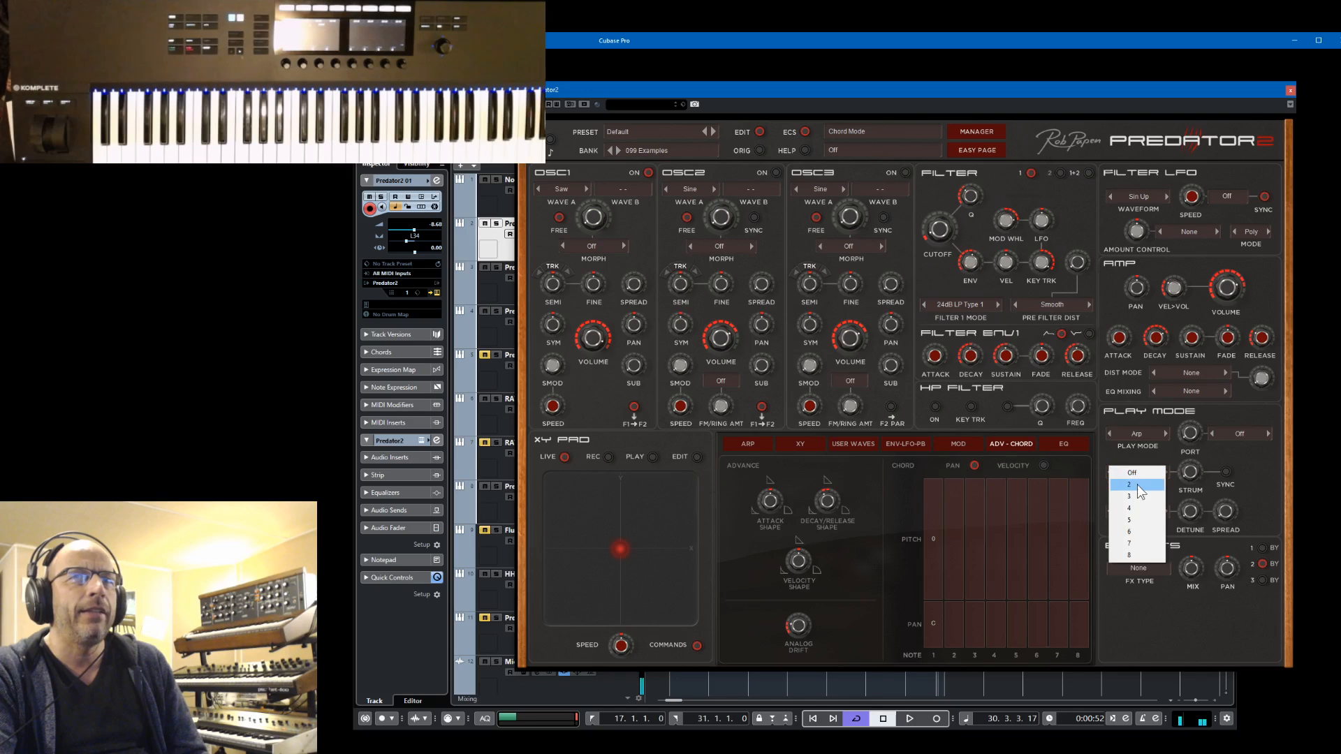
pyautogui.click(1139, 497)
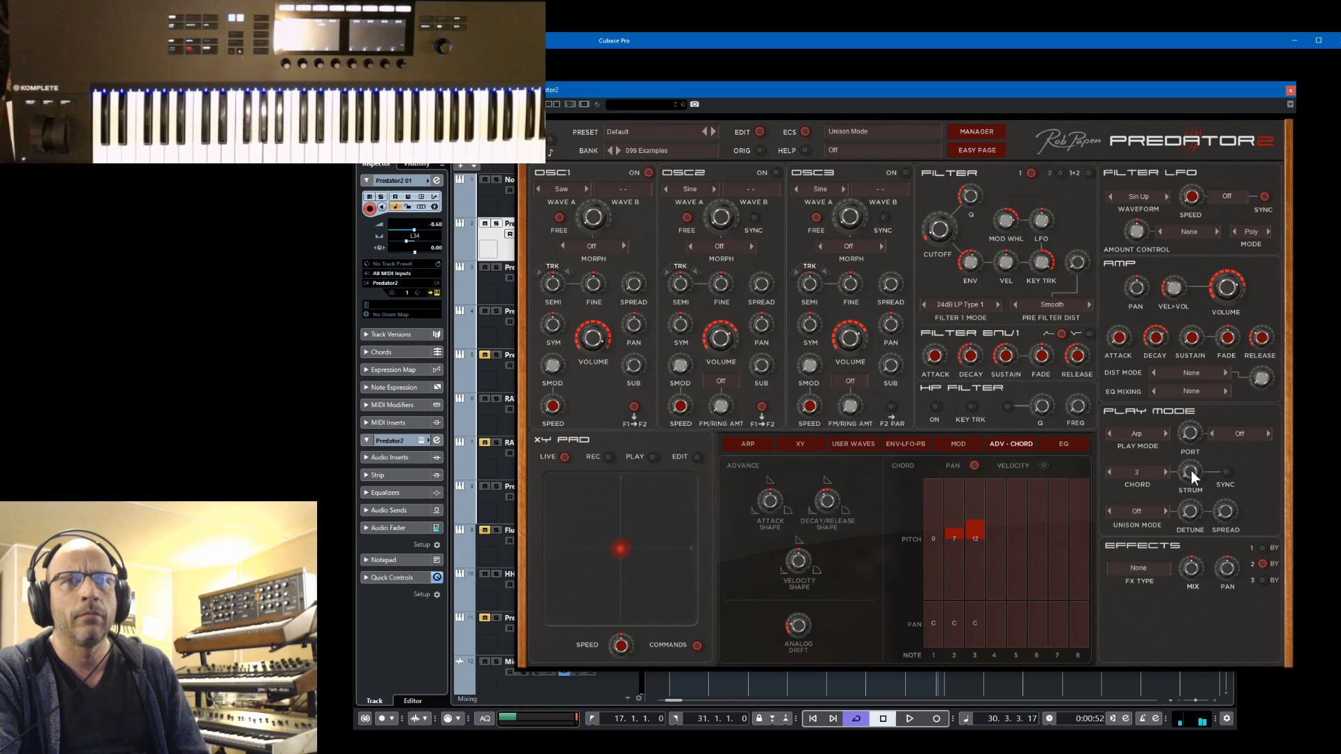
pyautogui.moveTo(1192, 436); pyautogui.dragTo(1188, 578)
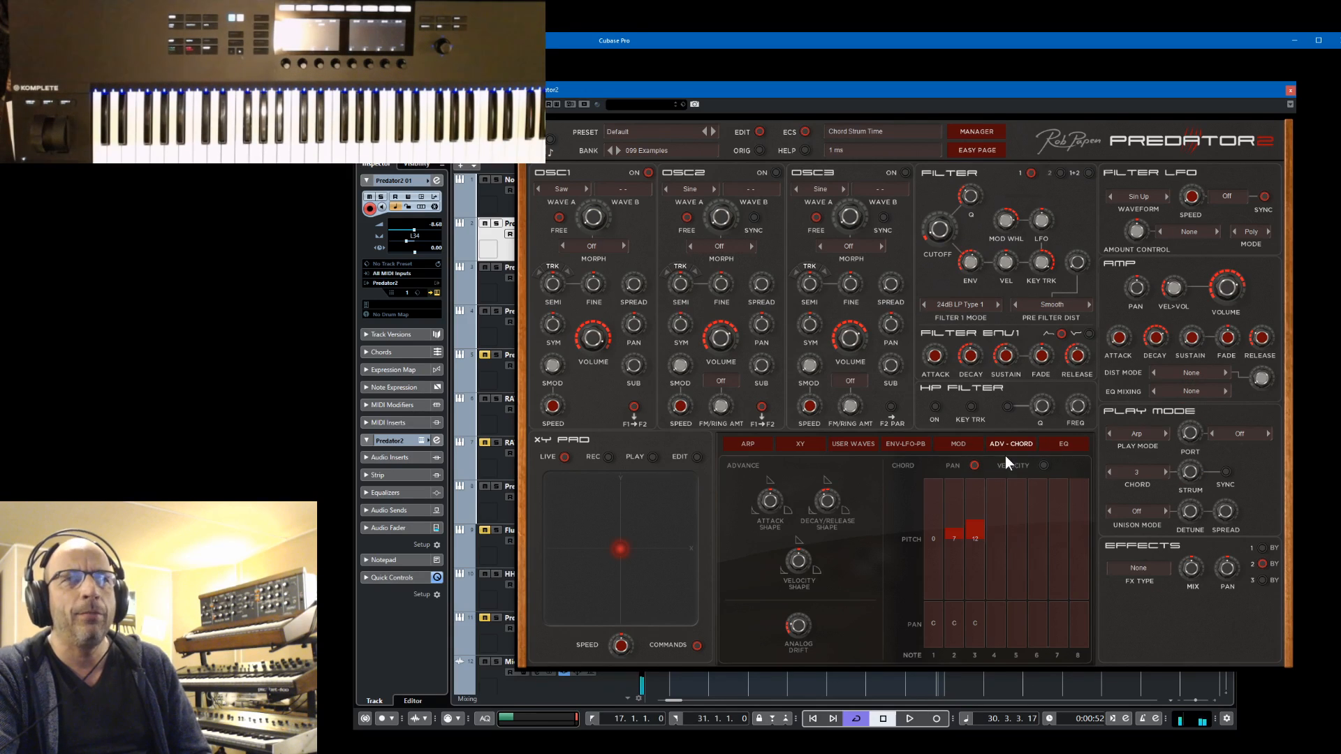
# Try the arpeggiator's Up mode and settle on Chord mode
pyautogui.click(757, 441)
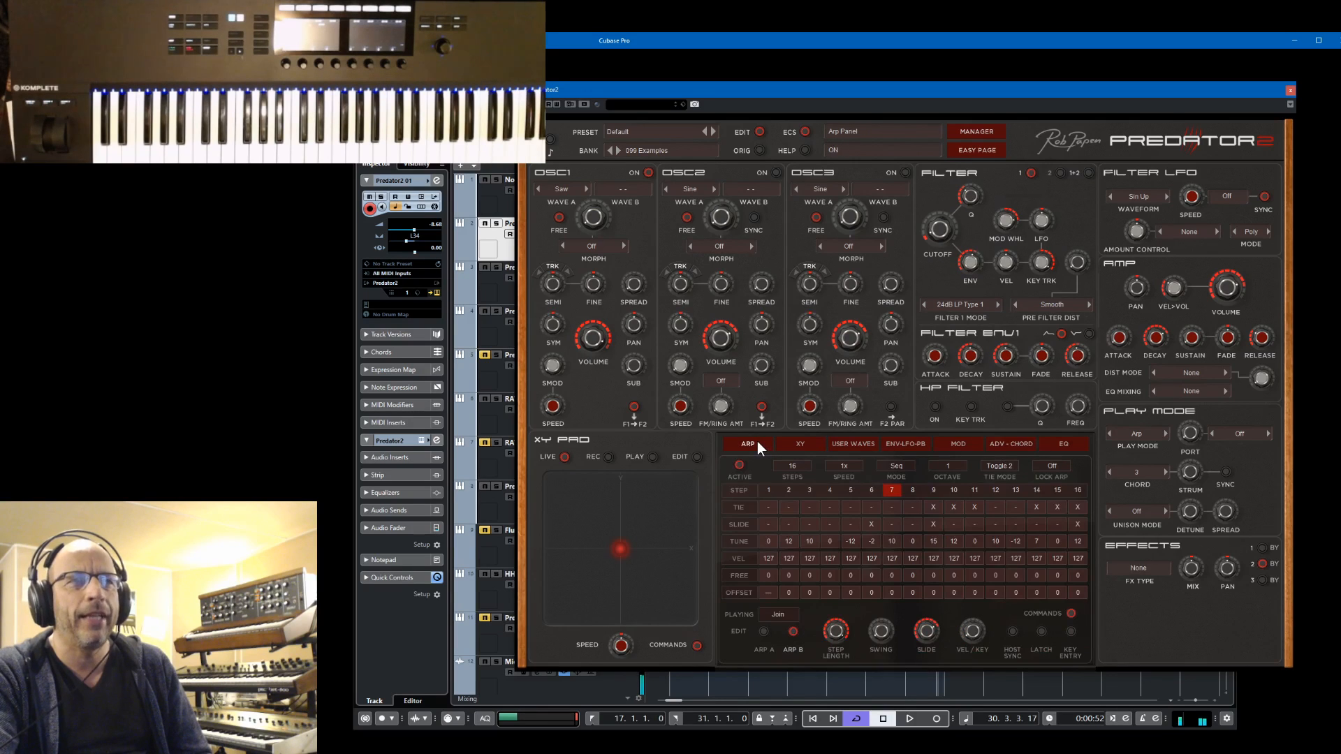
pyautogui.click(895, 467)
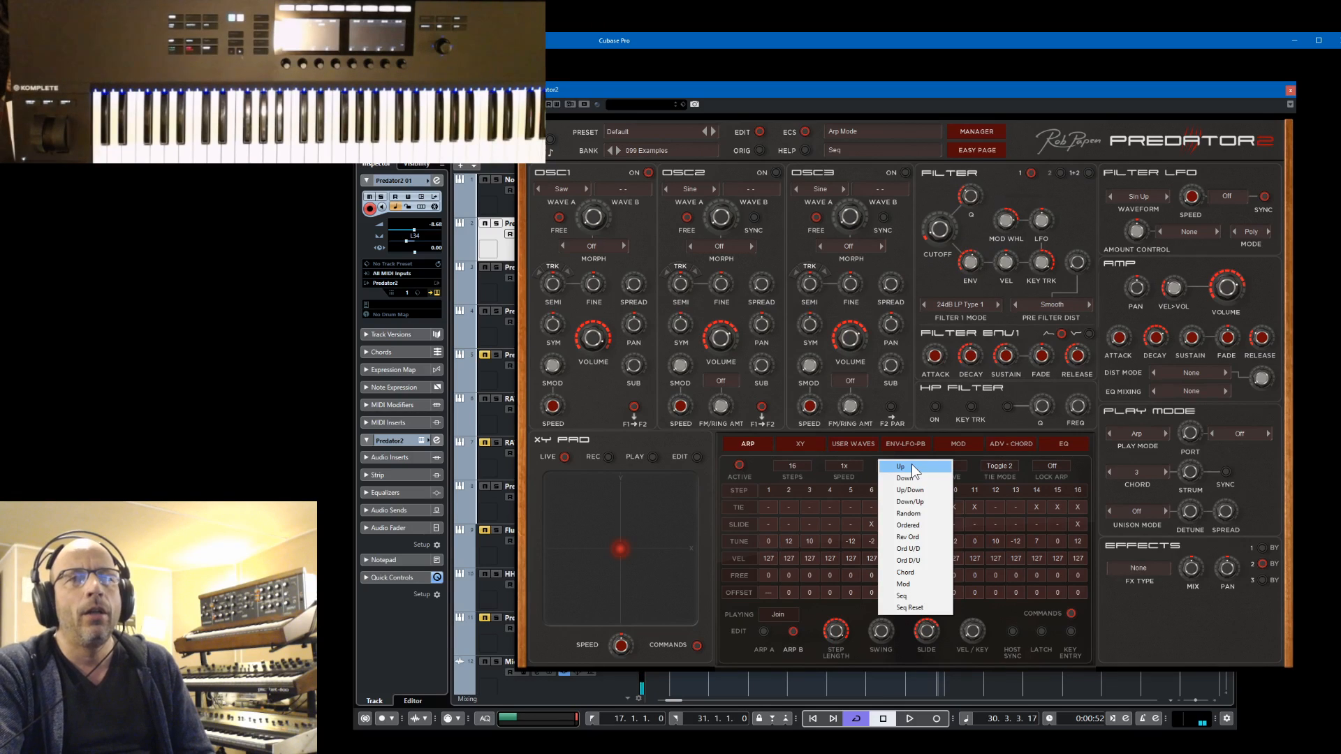
pyautogui.click(911, 467)
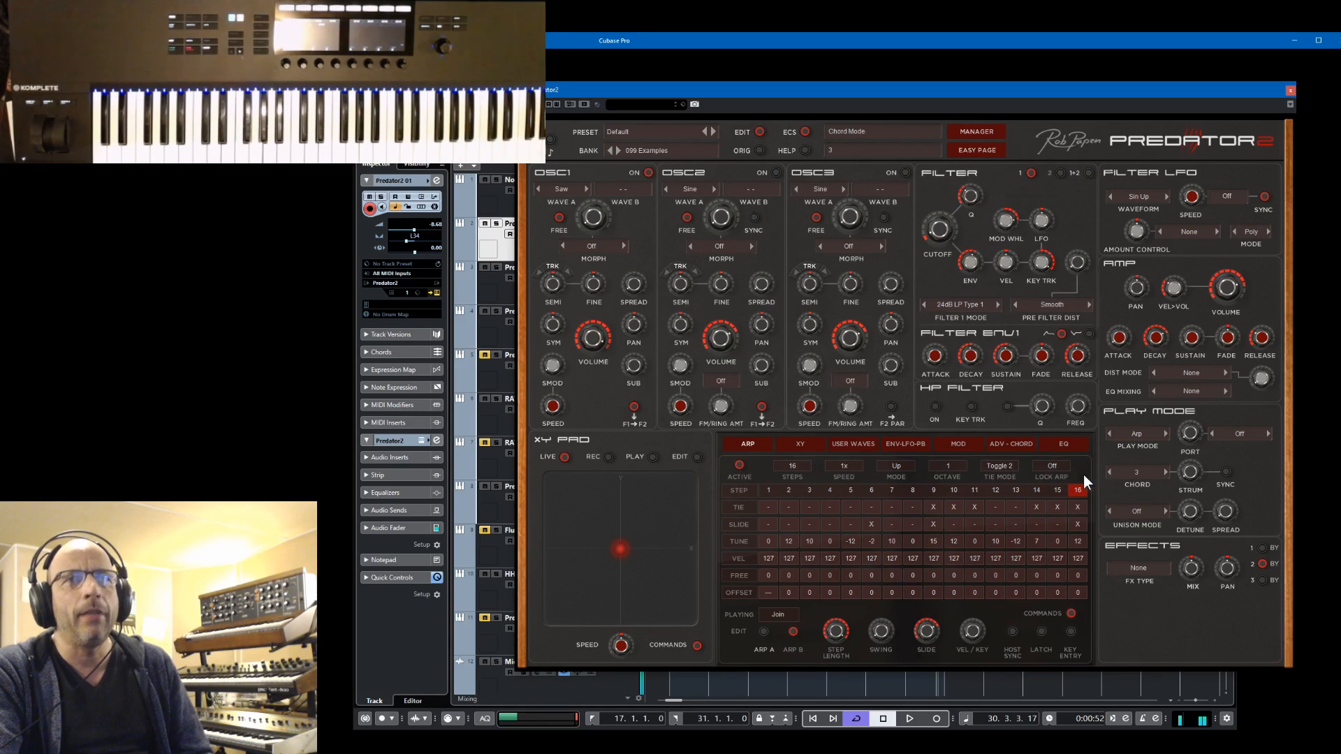
pyautogui.click(901, 468)
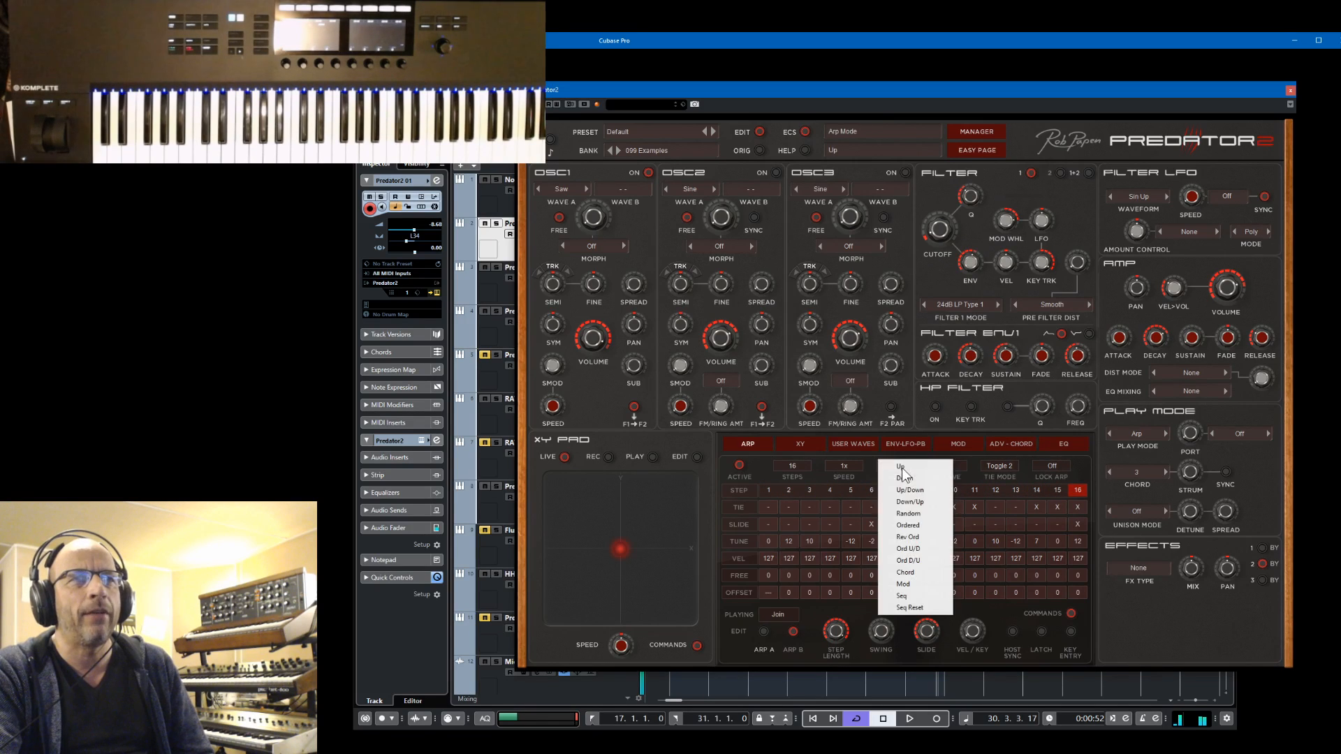
pyautogui.click(902, 572)
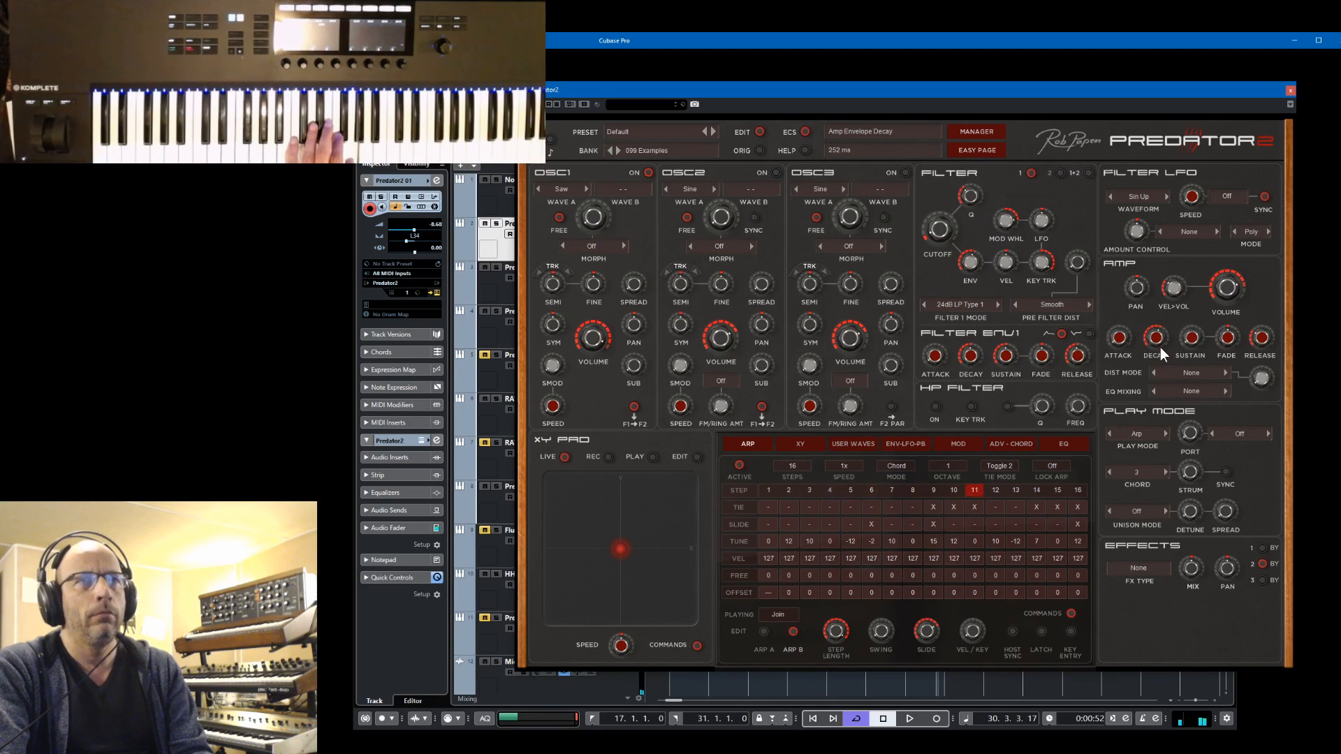
# Adjust the amp envelope decay and sweep the filter 1 cutoff while the project plays, and stop playback
pyautogui.moveTo(1159, 346); pyautogui.dragTo(1162, 342)
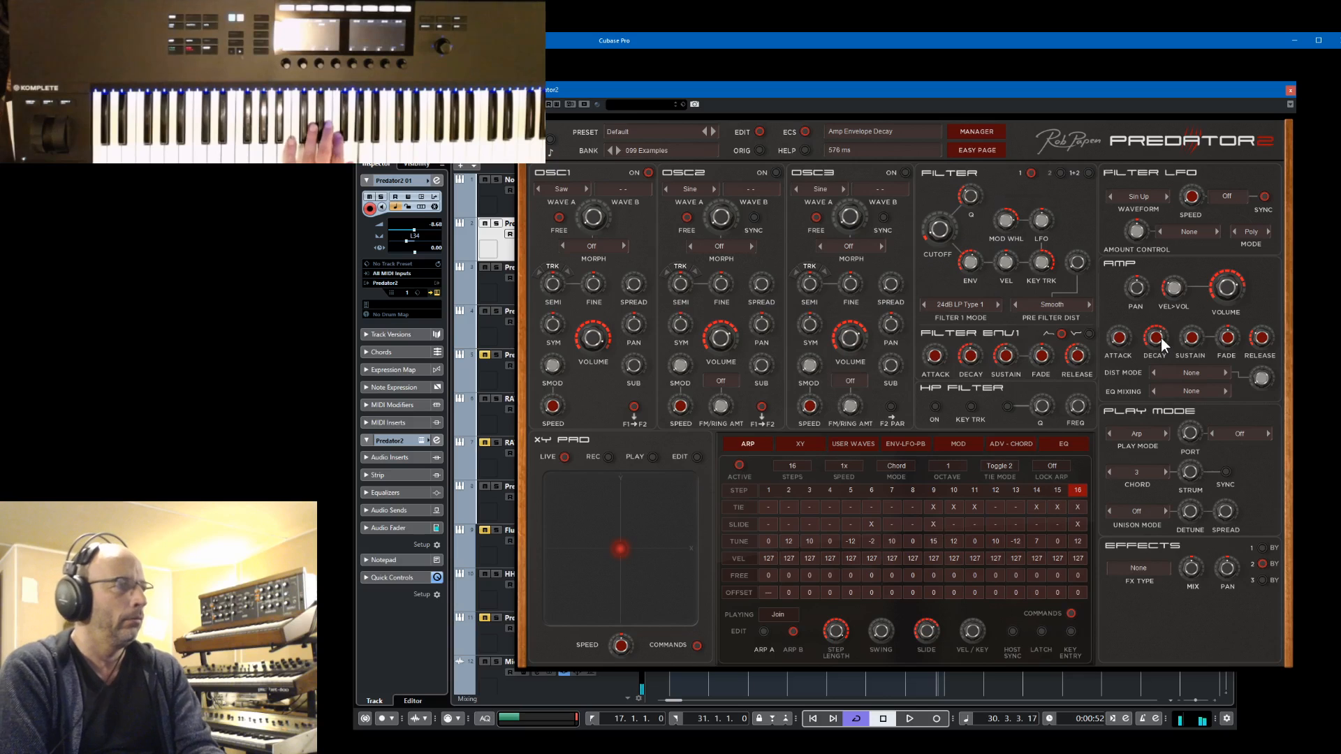
pyautogui.press('space')
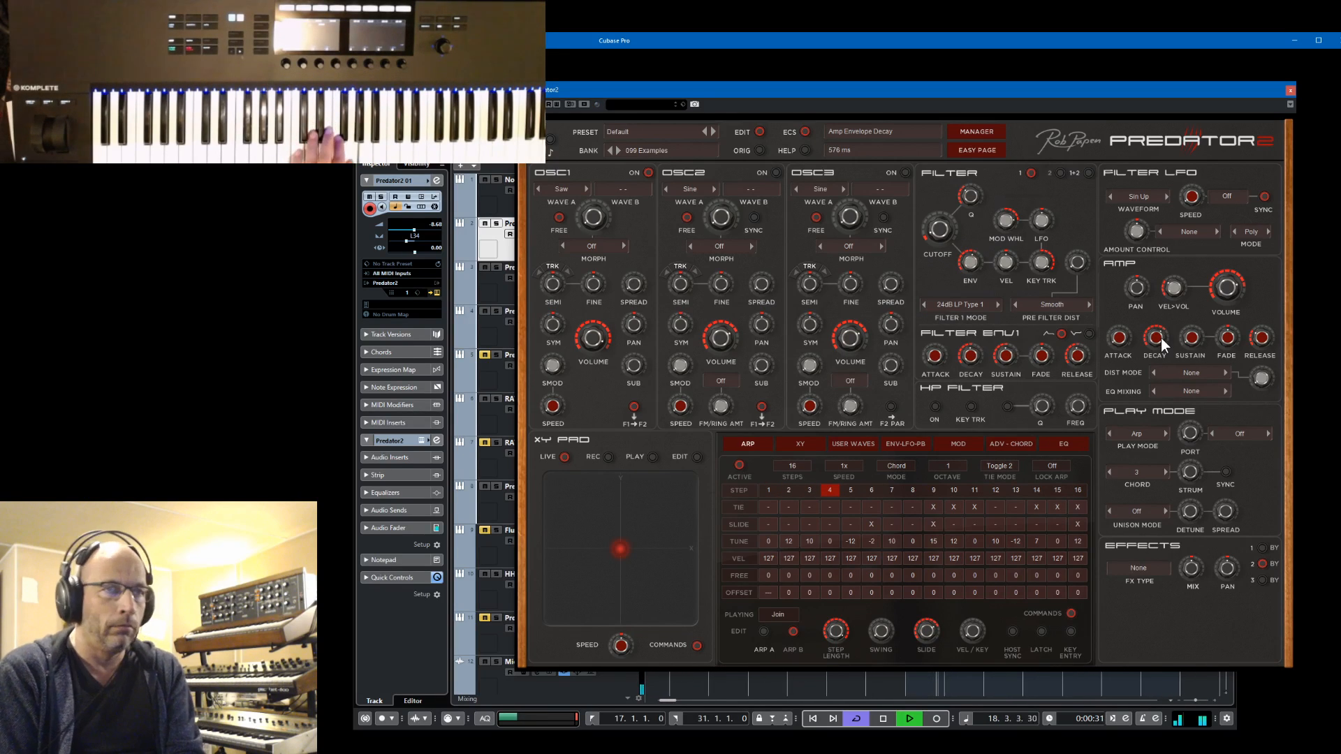
pyautogui.moveTo(1160, 338); pyautogui.dragTo(1171, 345)
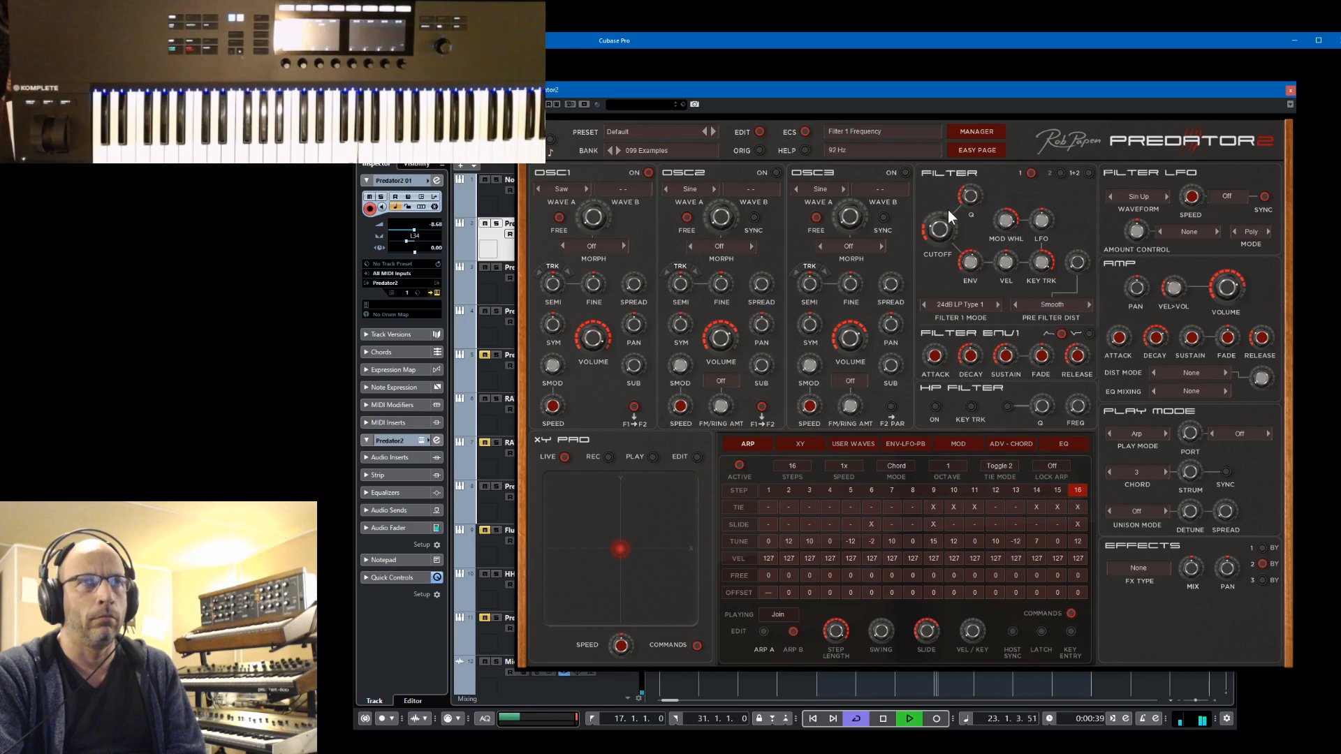
pyautogui.moveTo(953, 194); pyautogui.dragTo(965, 229)
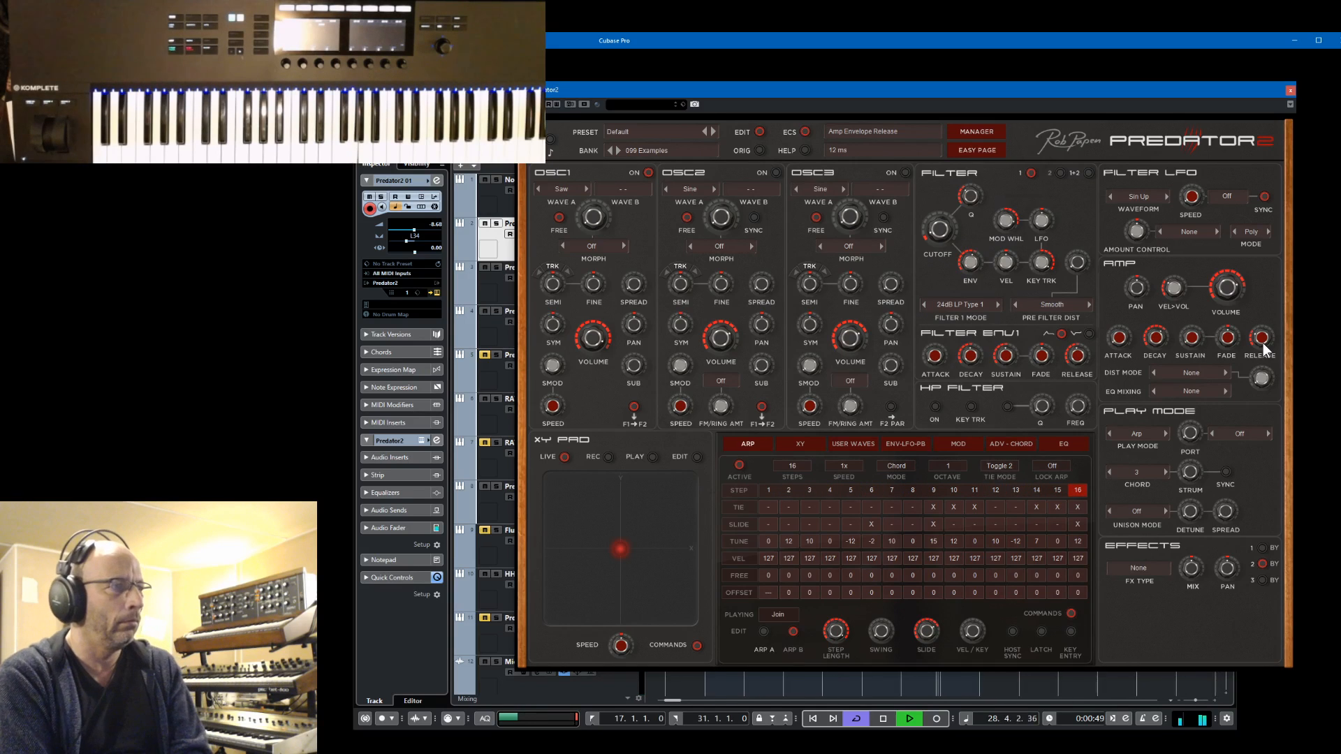
pyautogui.press('space')
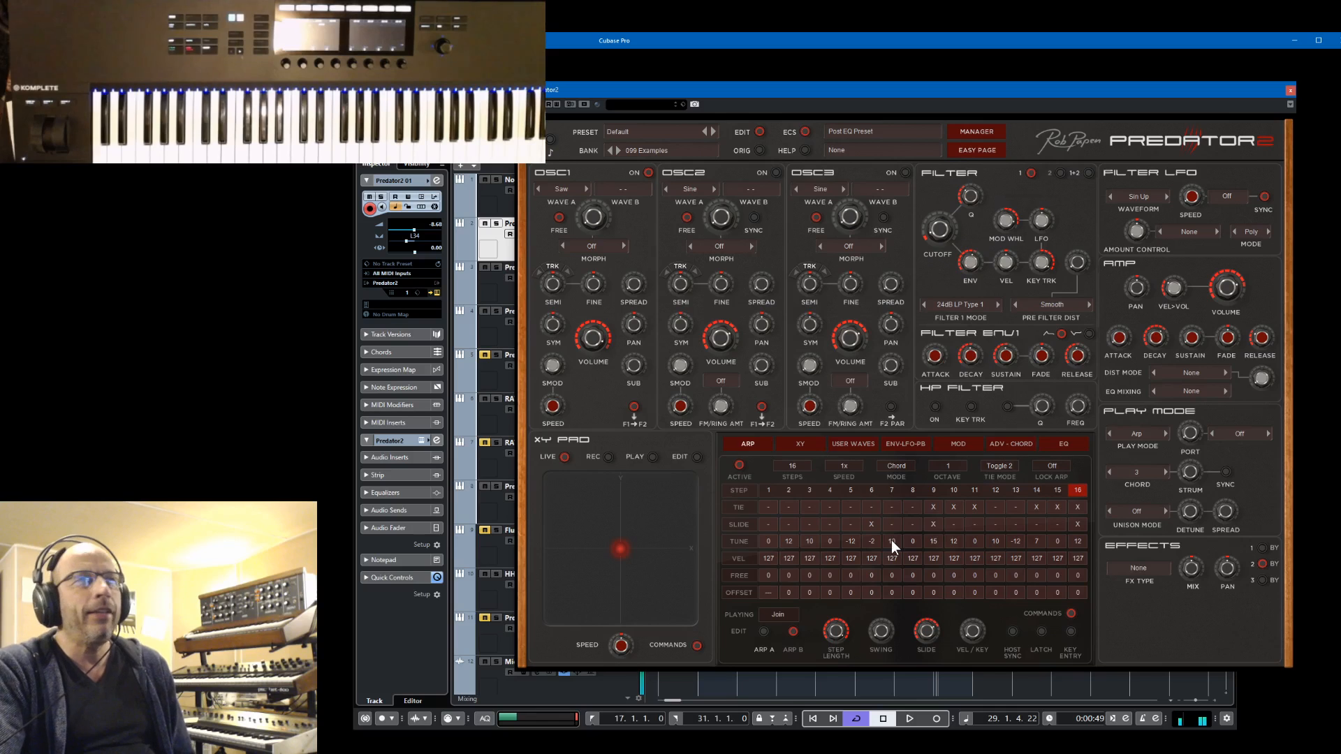
# Save the sound as a new preset named Arp-Chord MinorTop and show effect slot 1
pyautogui.click(637, 130)
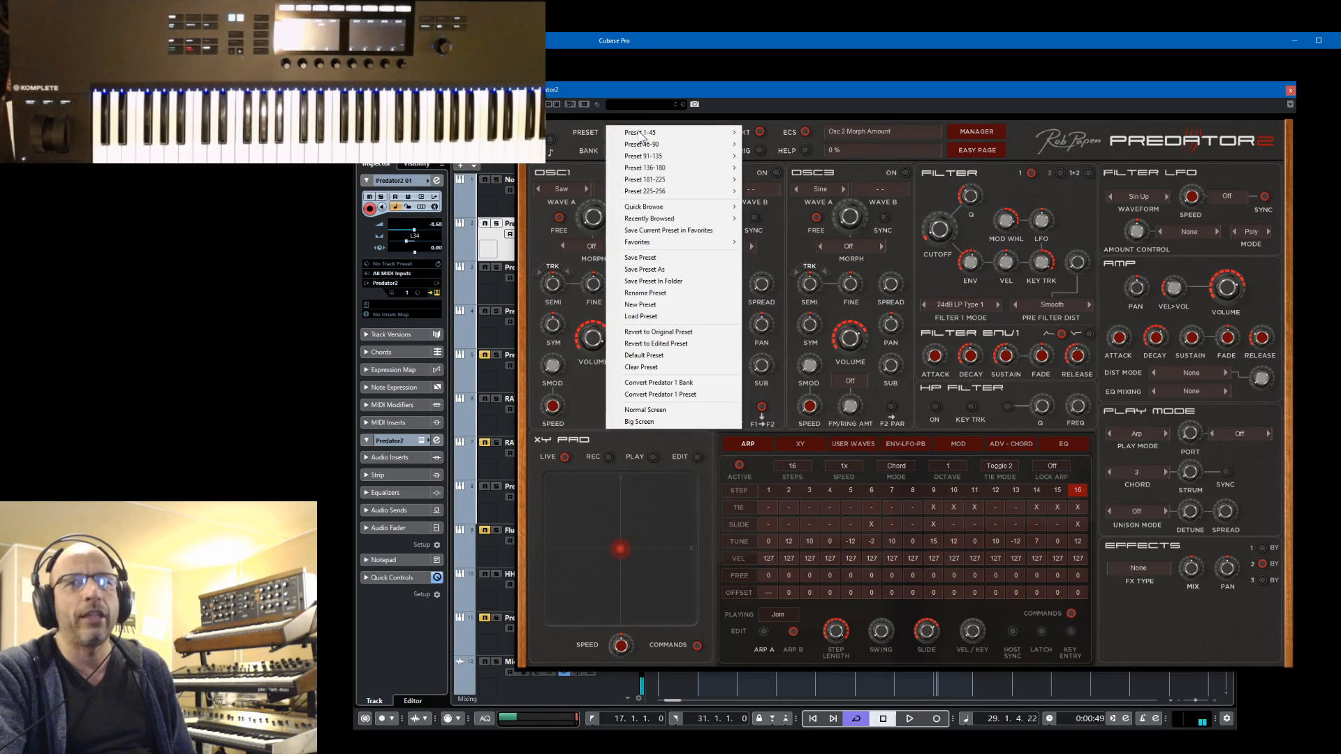
pyautogui.click(672, 272)
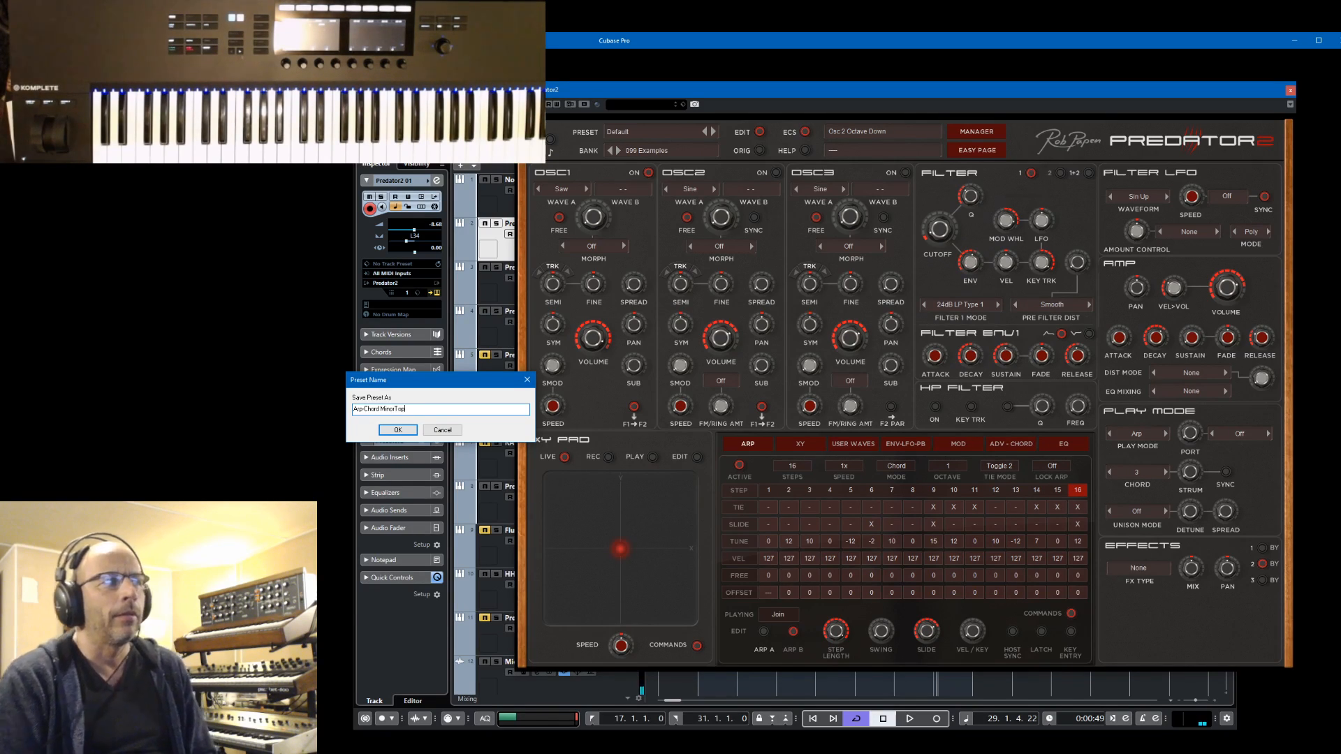
pyautogui.click(397, 432)
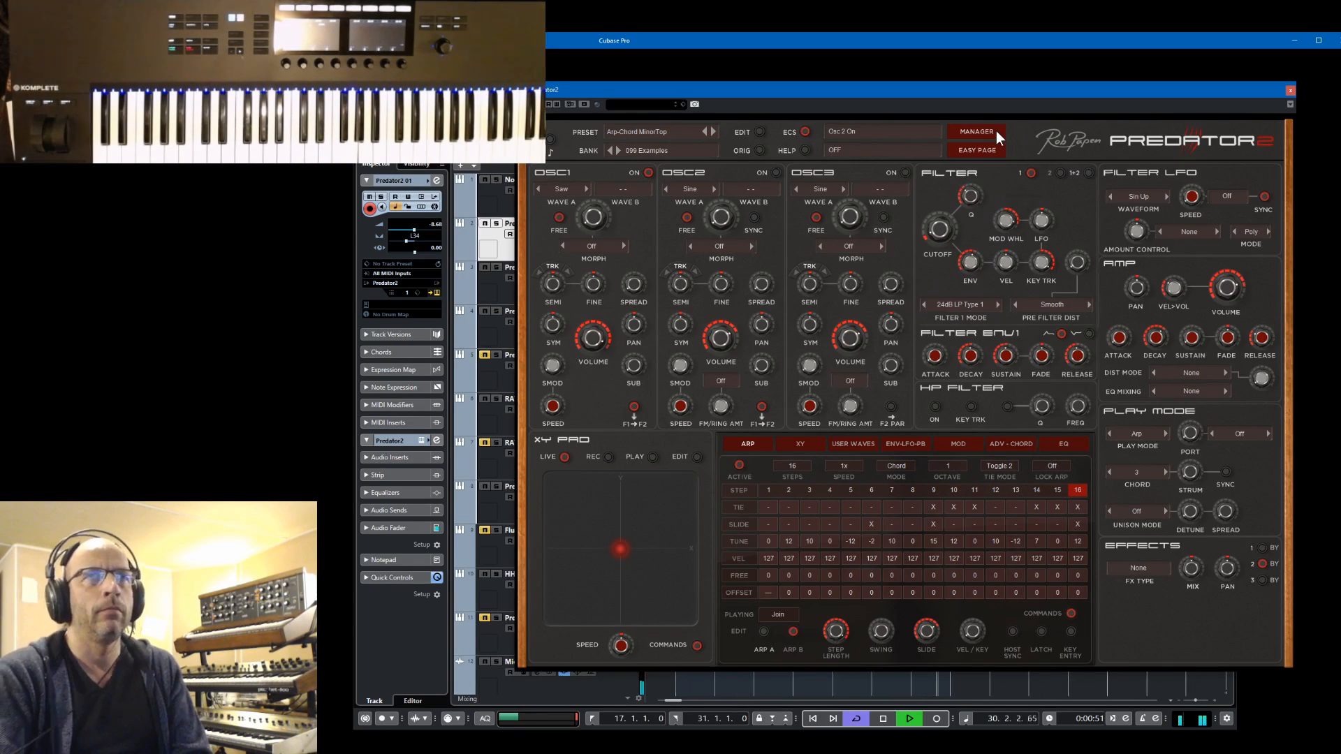
pyautogui.click(1265, 548)
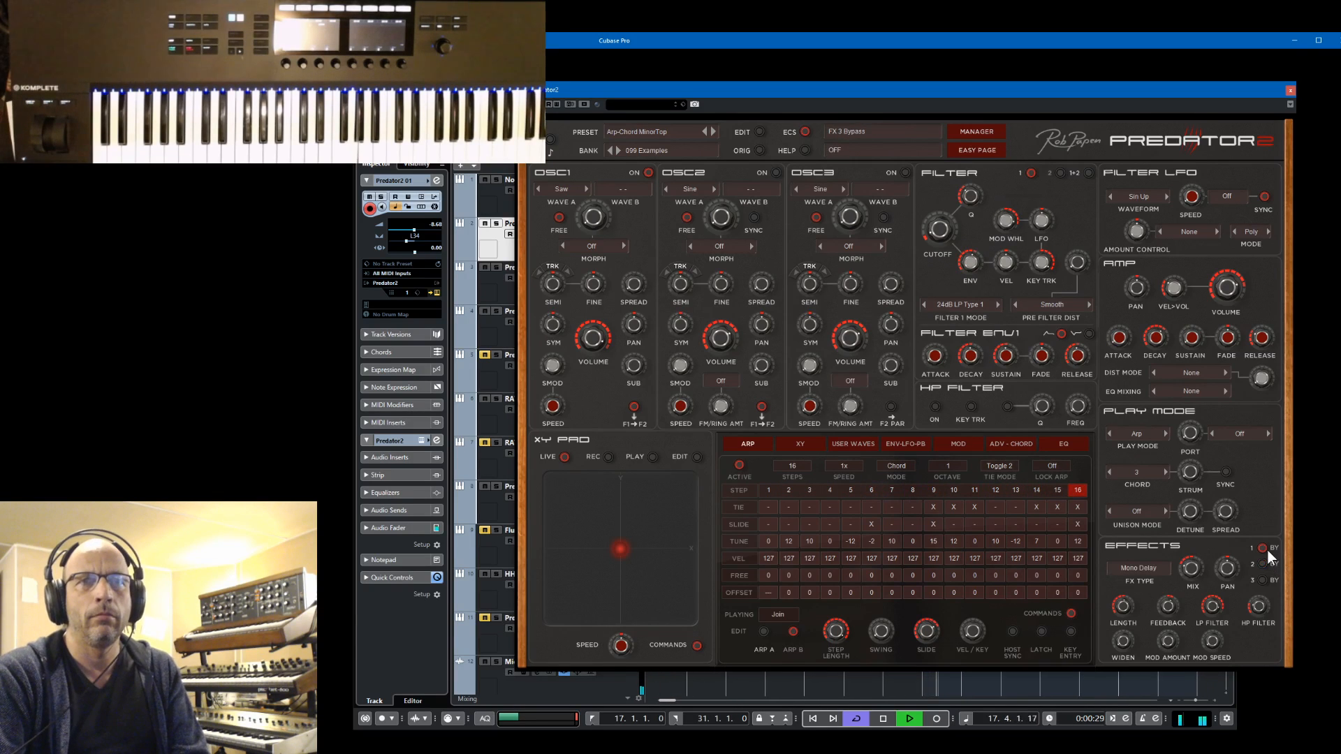
# In the preset manager, set the Arp-Chord MinorTop categories to Arp-Seq, Chord, Tempo Synced, FX and Mod Wheel Timbre Change, and return to the synth view
pyautogui.click(977, 132)
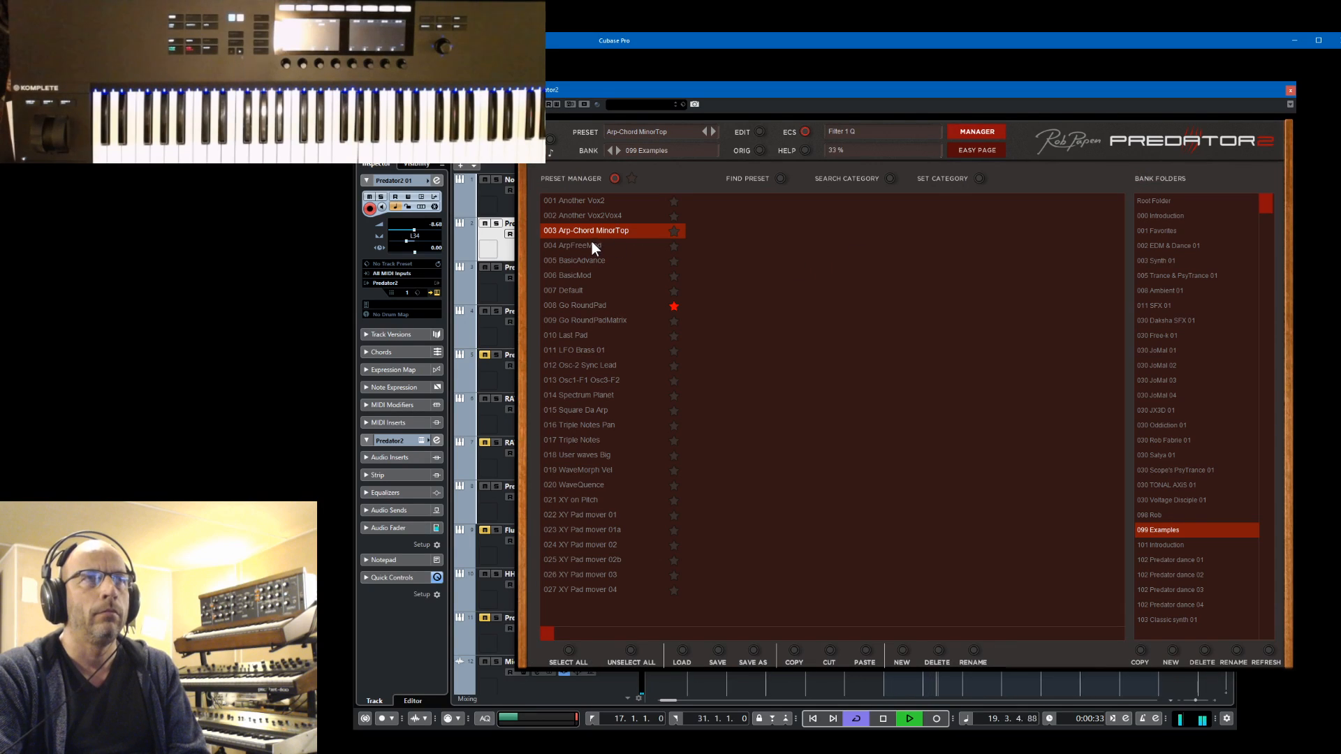
pyautogui.click(978, 179)
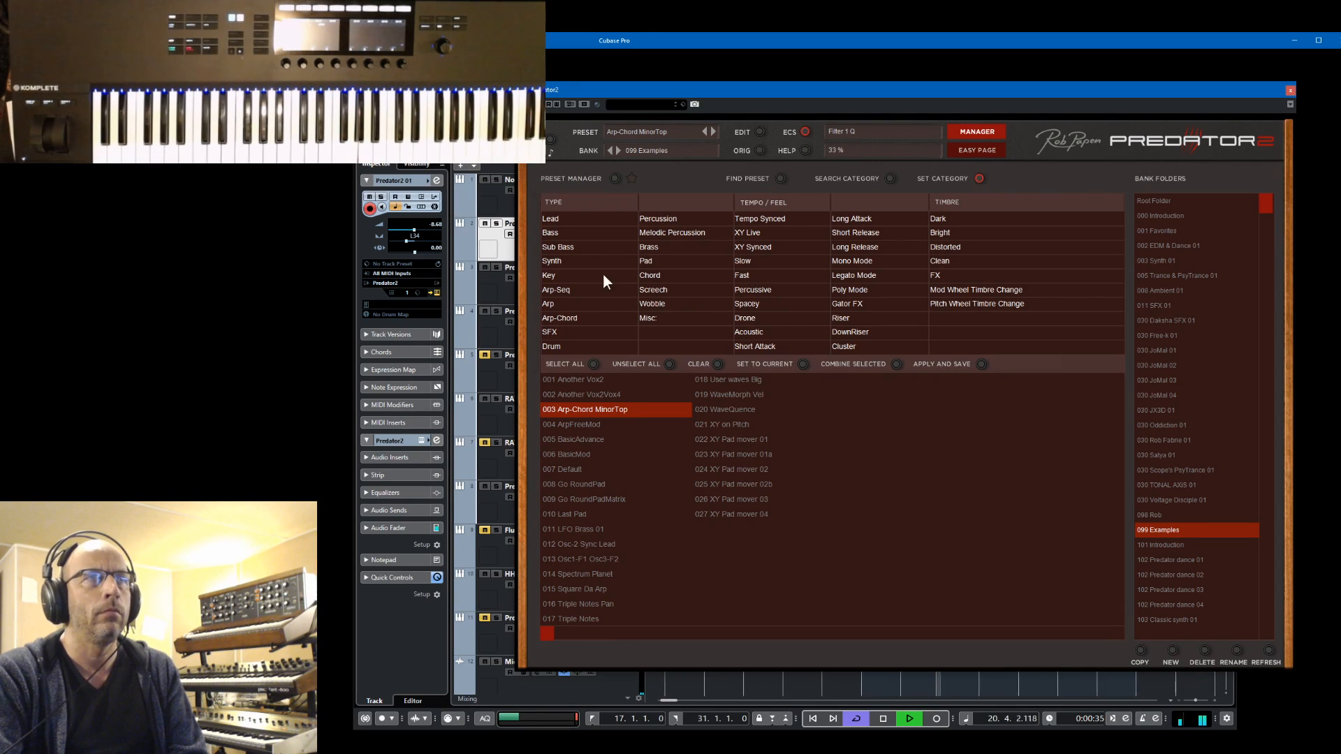
pyautogui.click(567, 306)
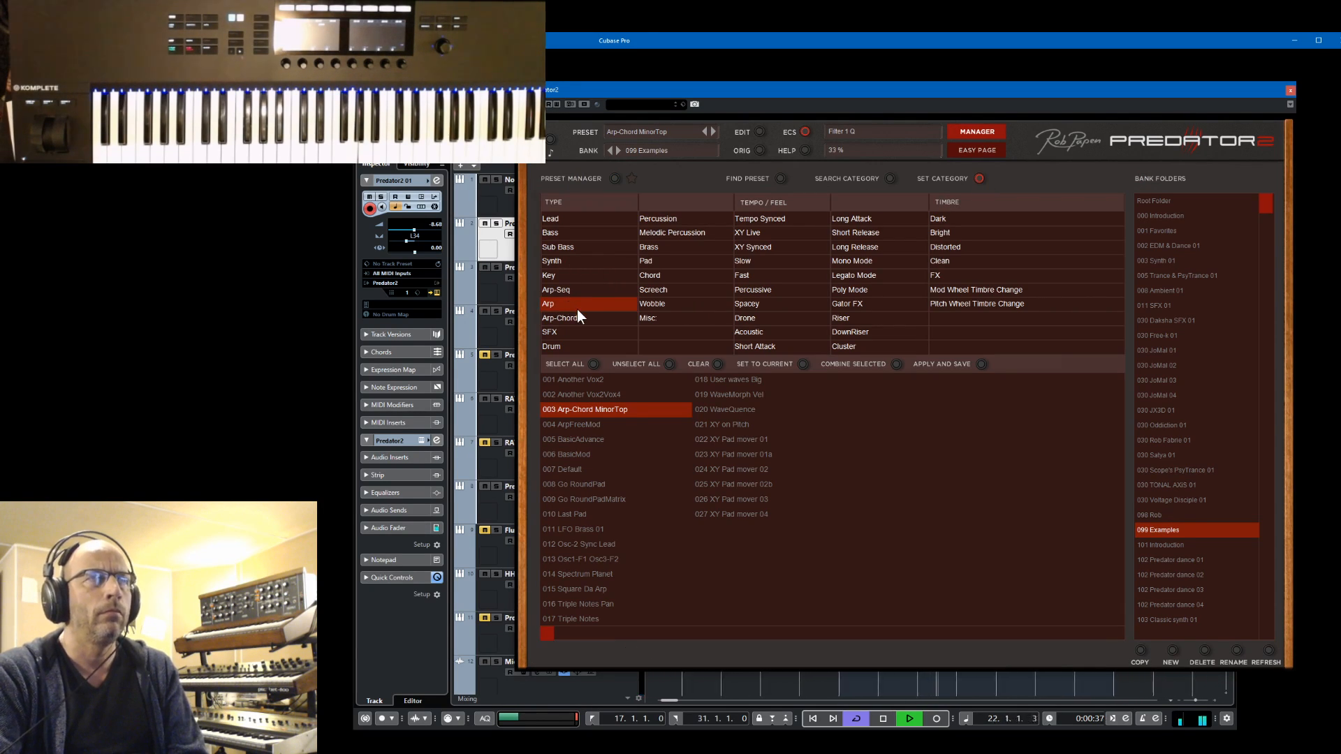
pyautogui.click(579, 303)
pyautogui.click(592, 288)
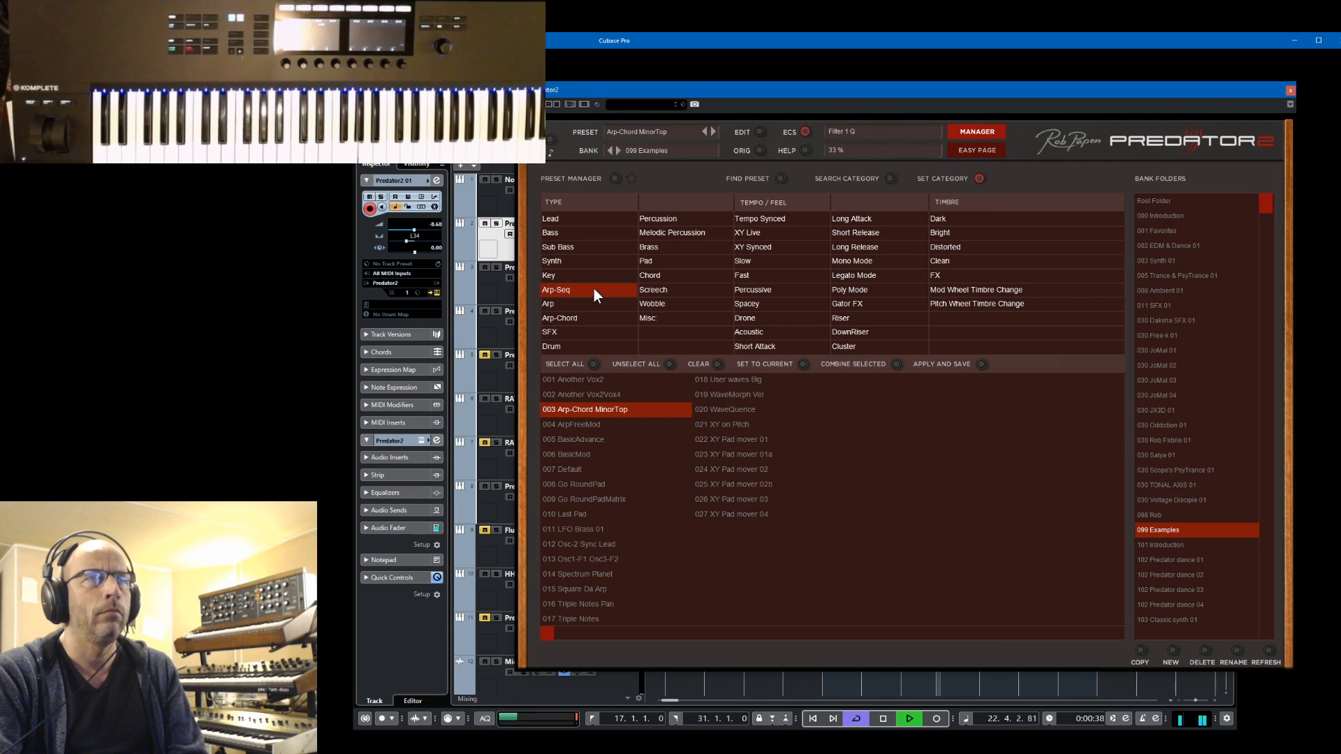
pyautogui.click(662, 276)
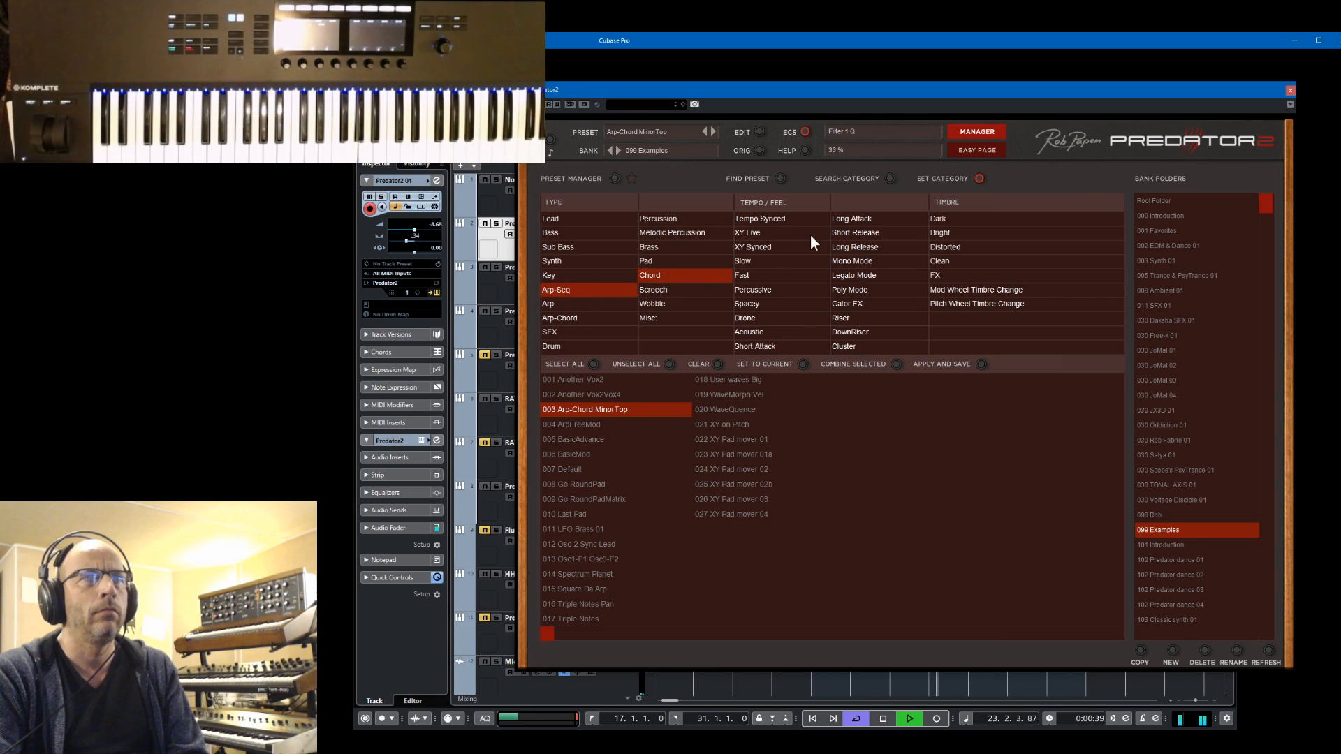
pyautogui.click(951, 274)
pyautogui.click(947, 289)
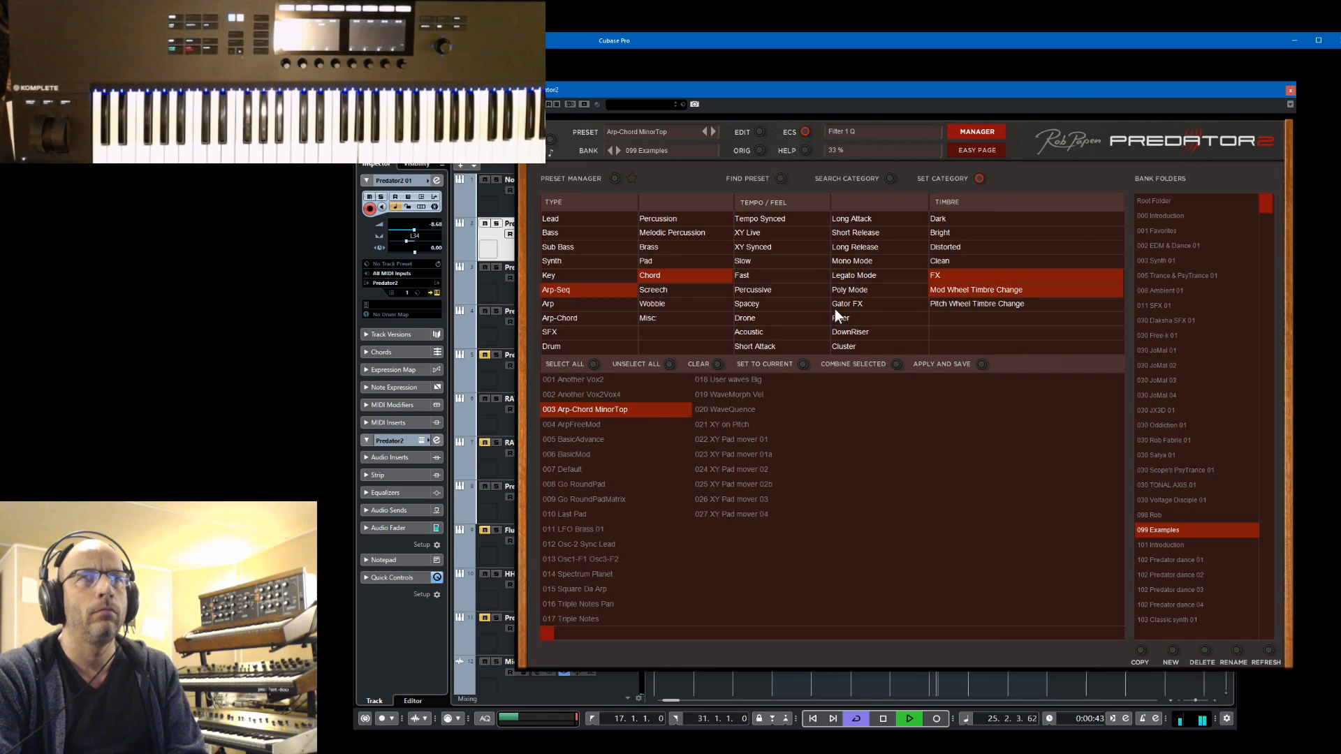
pyautogui.click(785, 218)
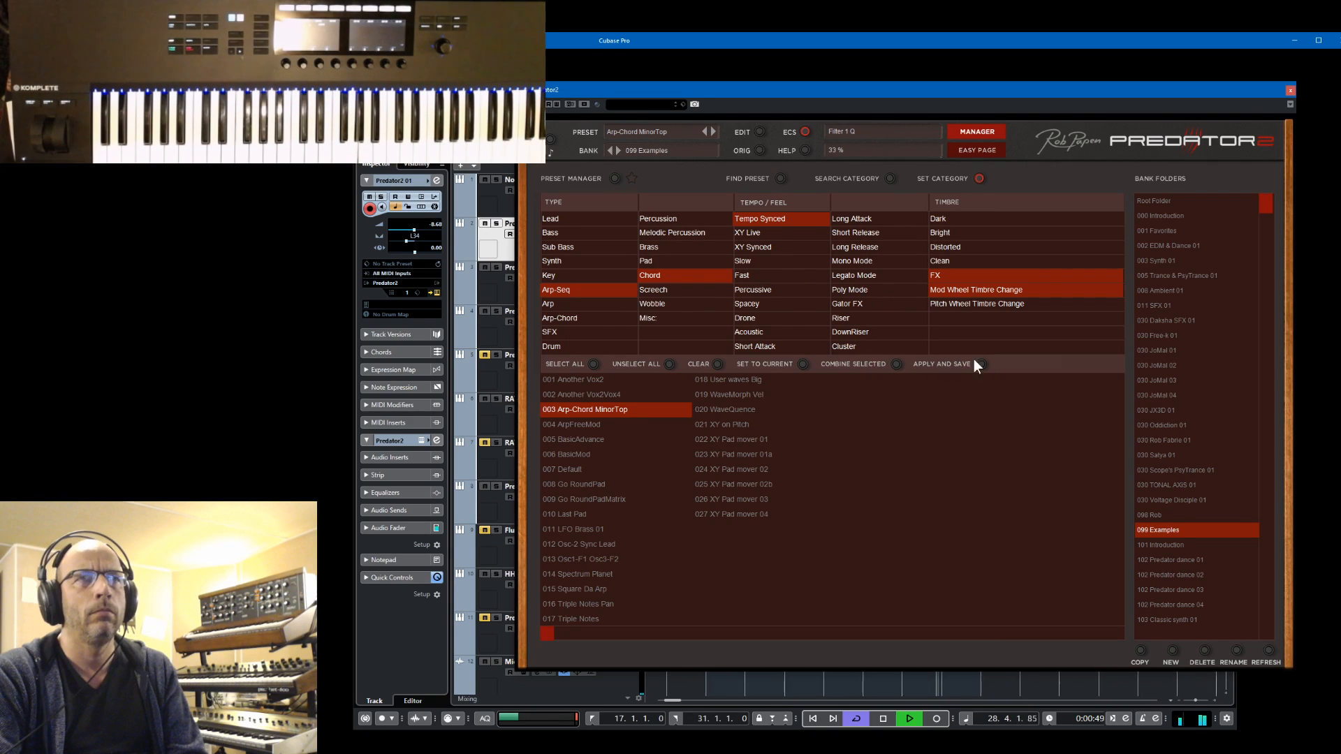
pyautogui.click(983, 132)
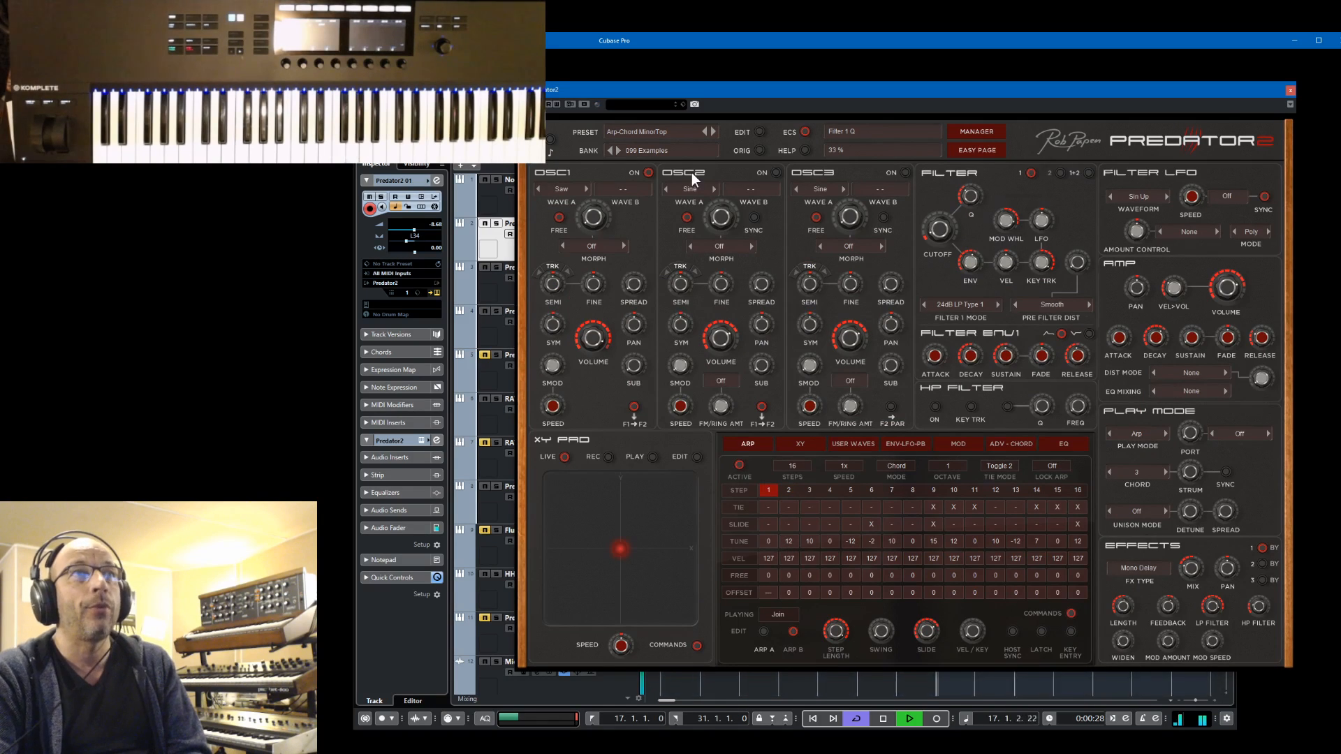
# Restart the project's playback and set effect slot 2 to Analogue Phaser
pyautogui.press('space')
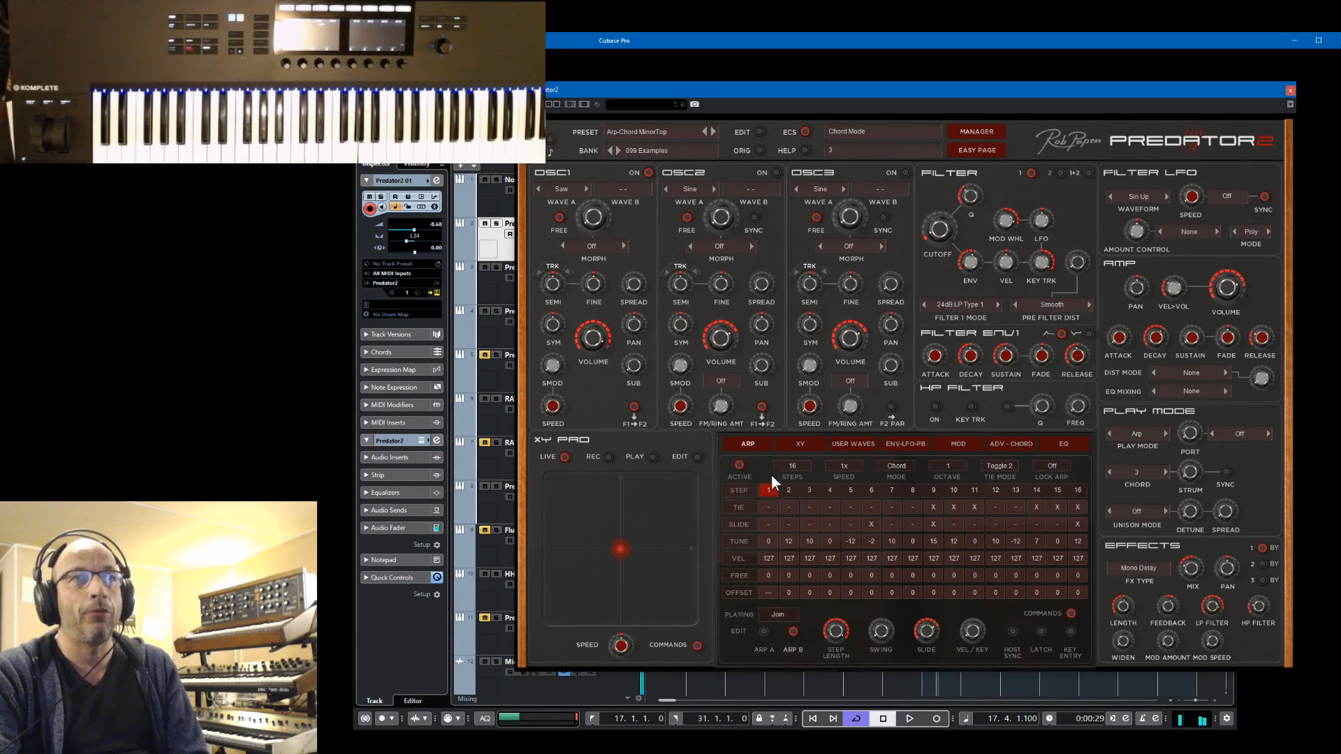
pyautogui.press('space')
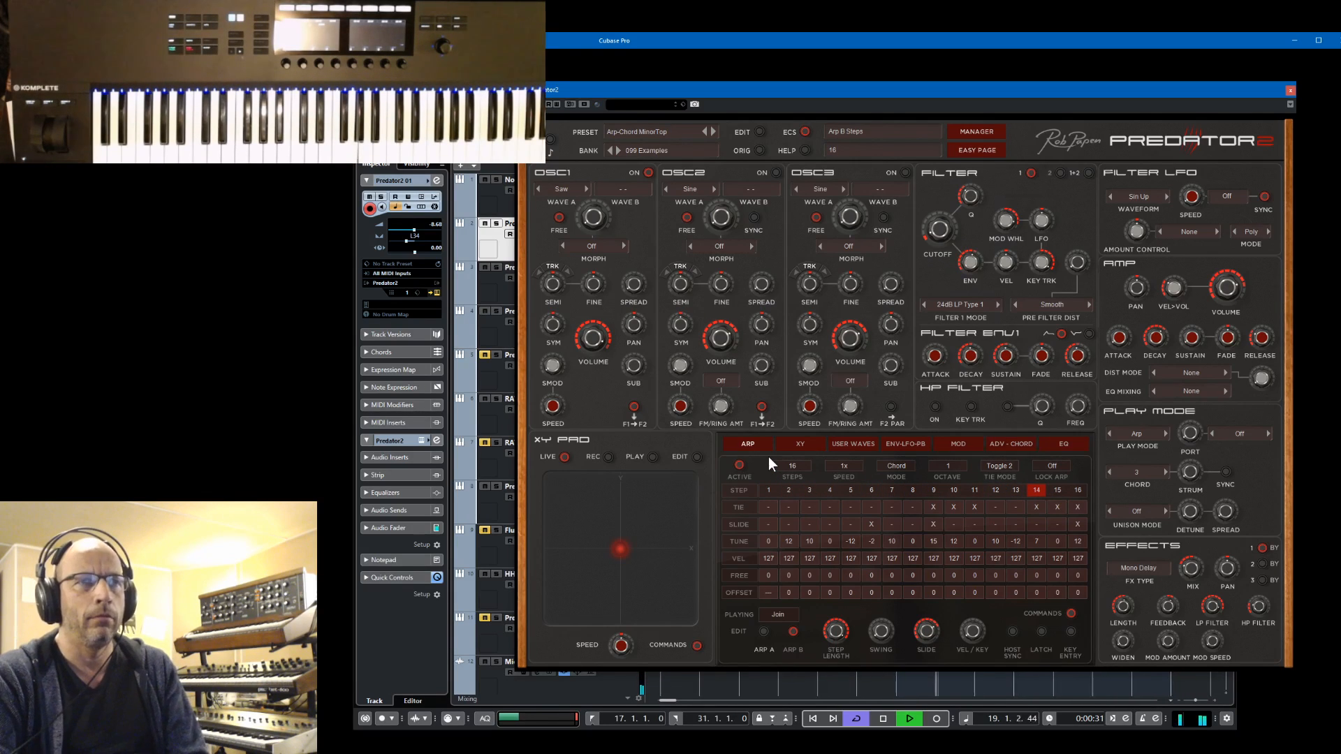
pyautogui.click(1262, 564)
pyautogui.click(1135, 567)
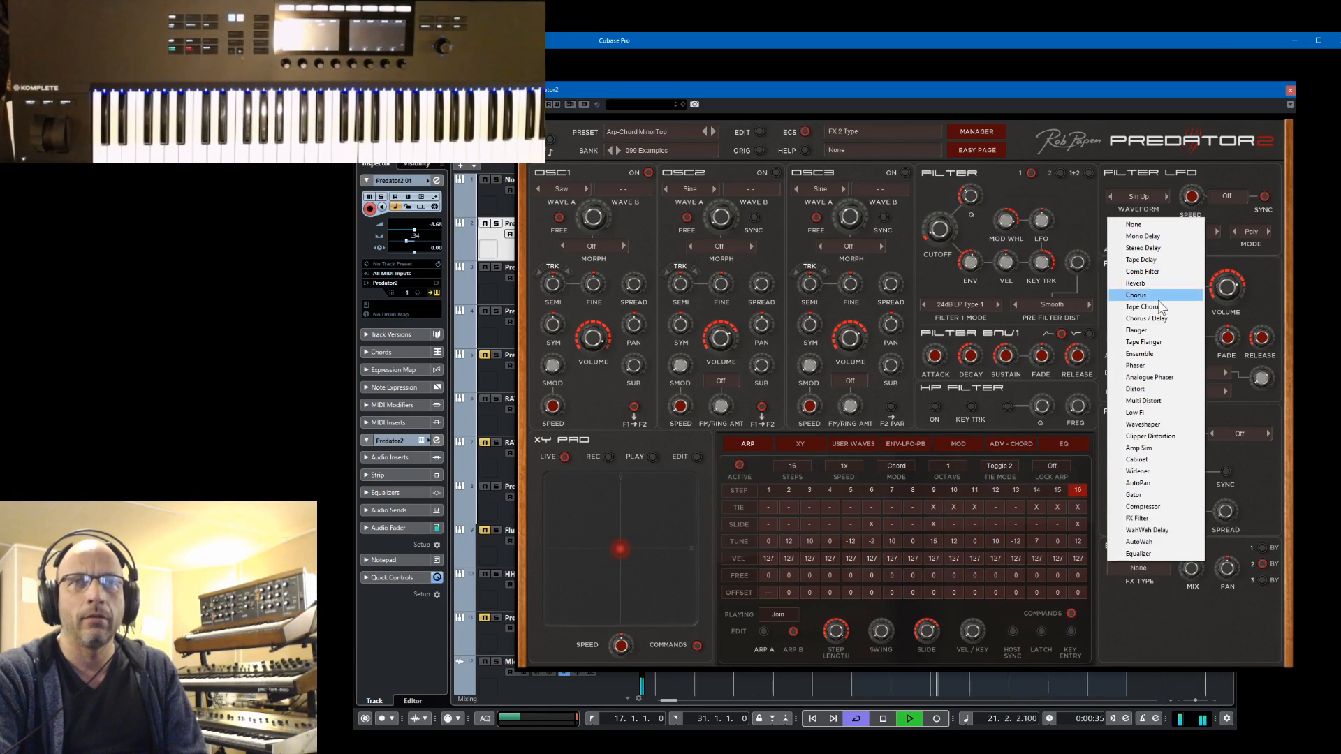
pyautogui.click(1149, 377)
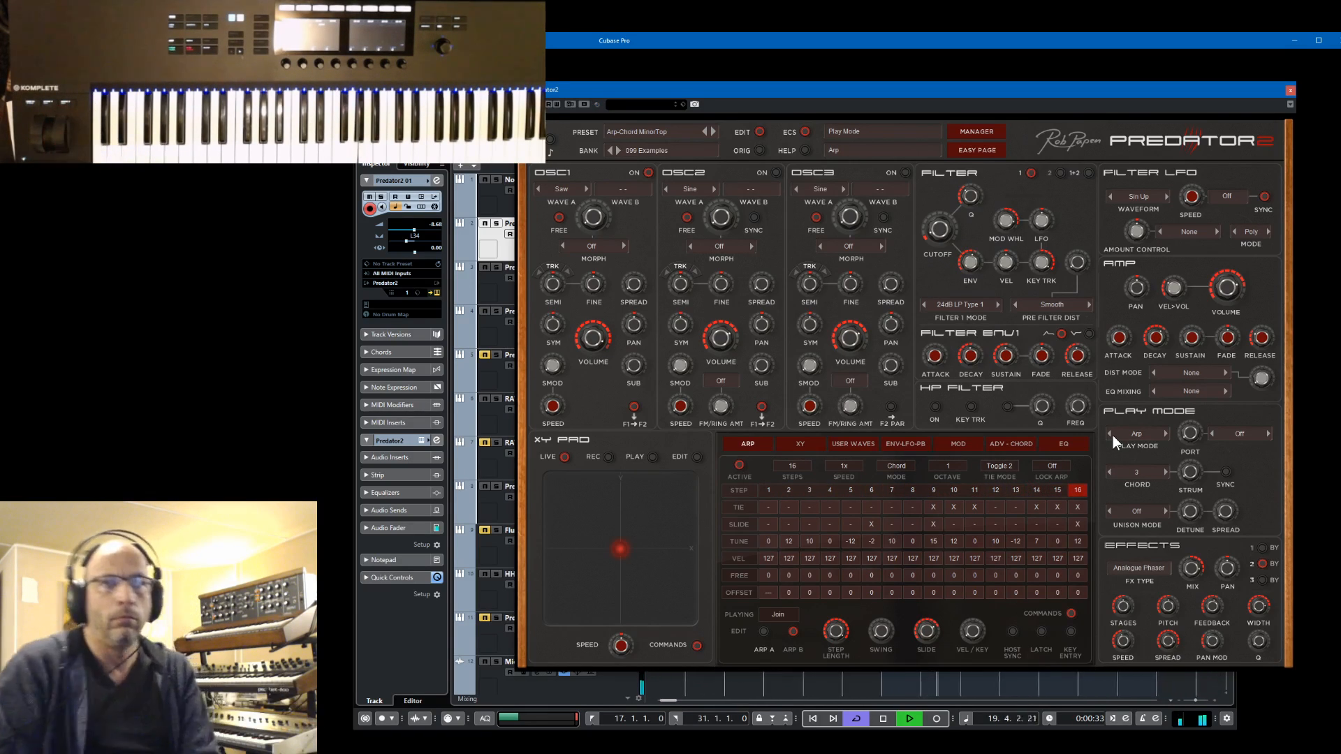
# Set effect slot 2 to None, stop the project's playback and switch the chord mode off
pyautogui.click(1139, 567)
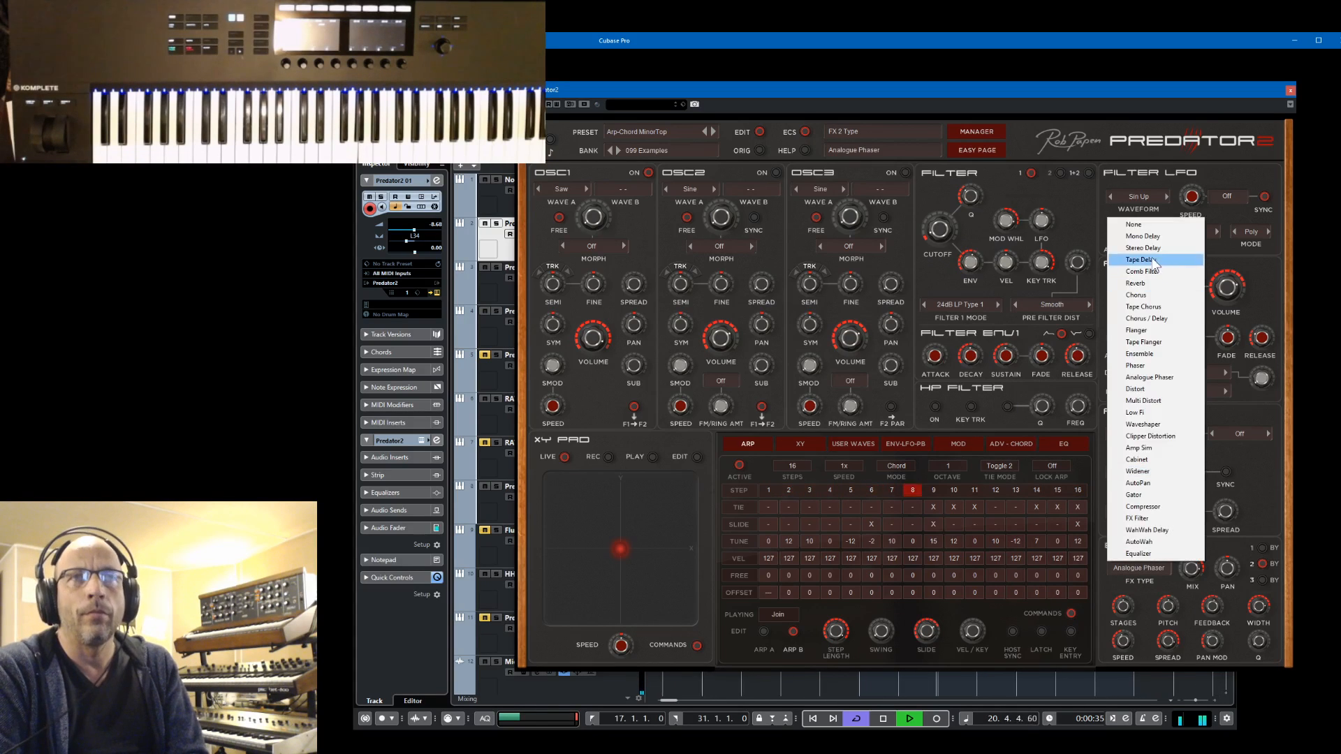
pyautogui.click(1142, 224)
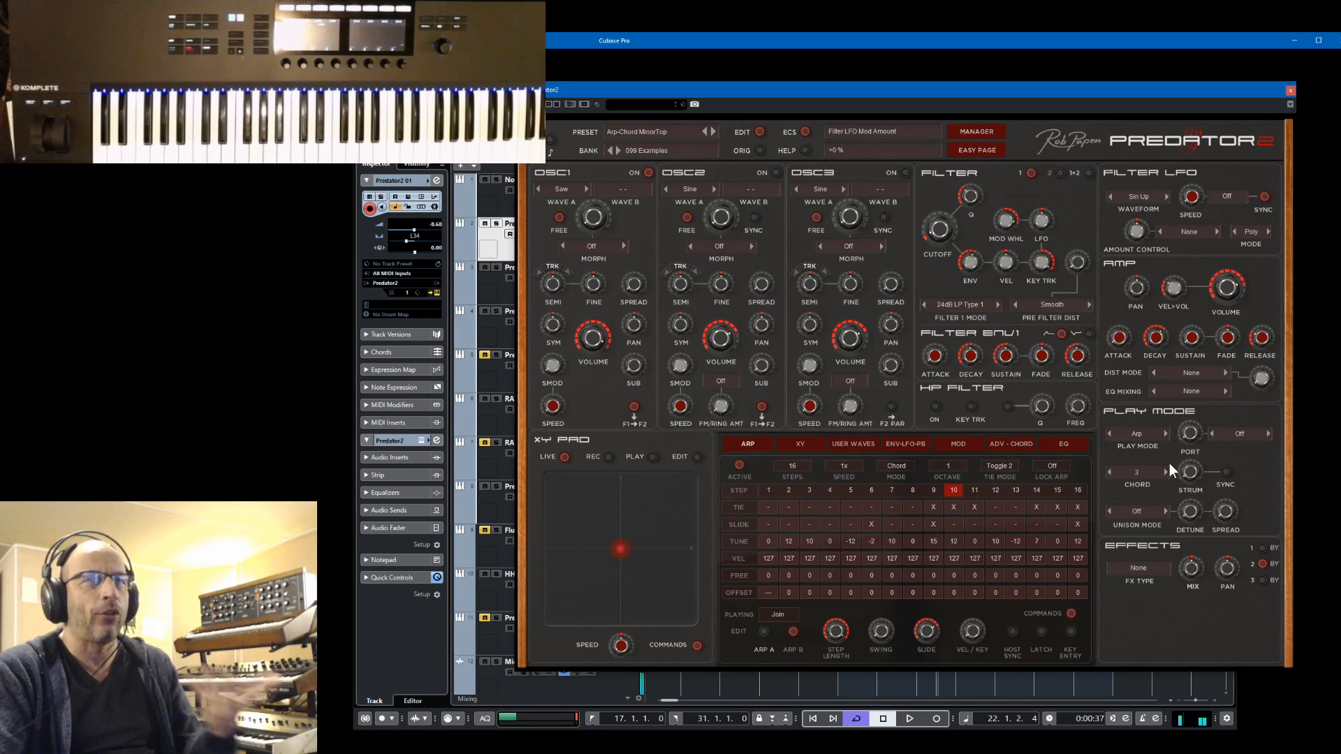
pyautogui.click(1131, 473)
pyautogui.click(1134, 473)
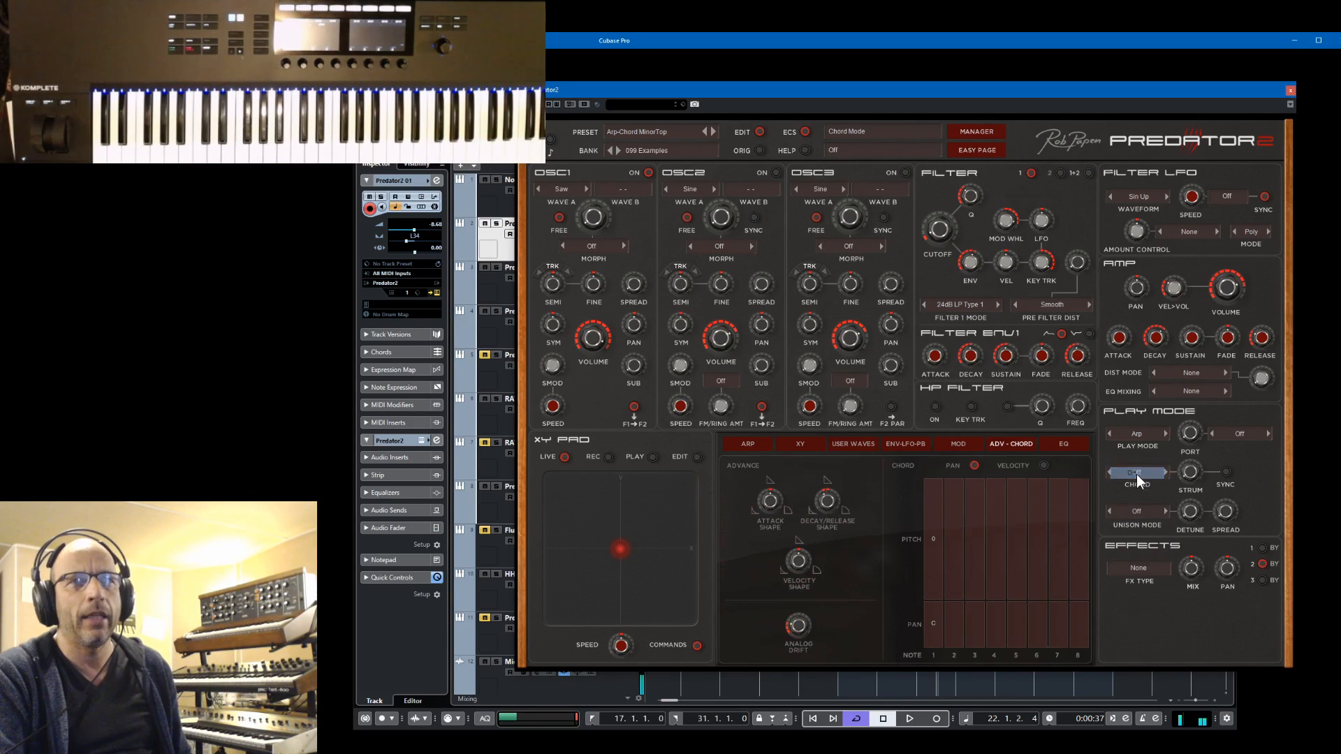
# Return to the arpeggiator settings and set the arpeggiator mode to Seq
pyautogui.click(745, 444)
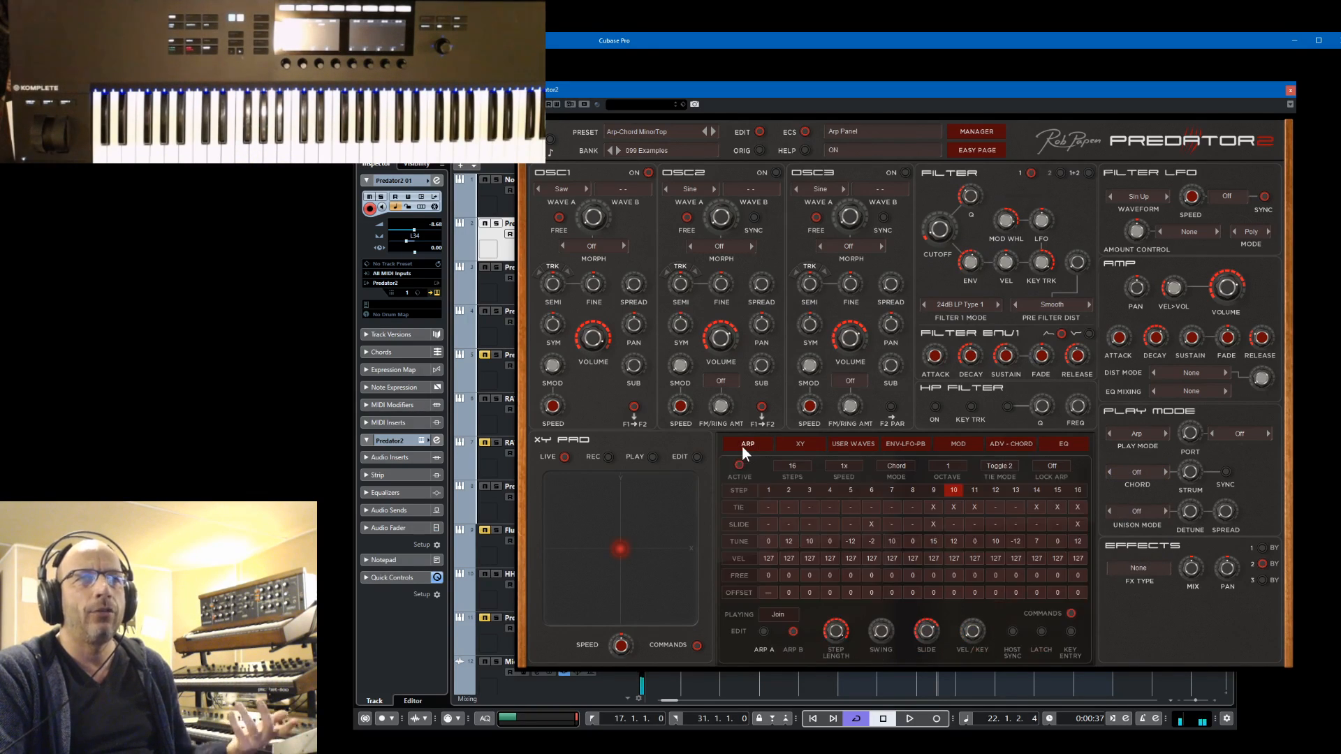
pyautogui.click(898, 466)
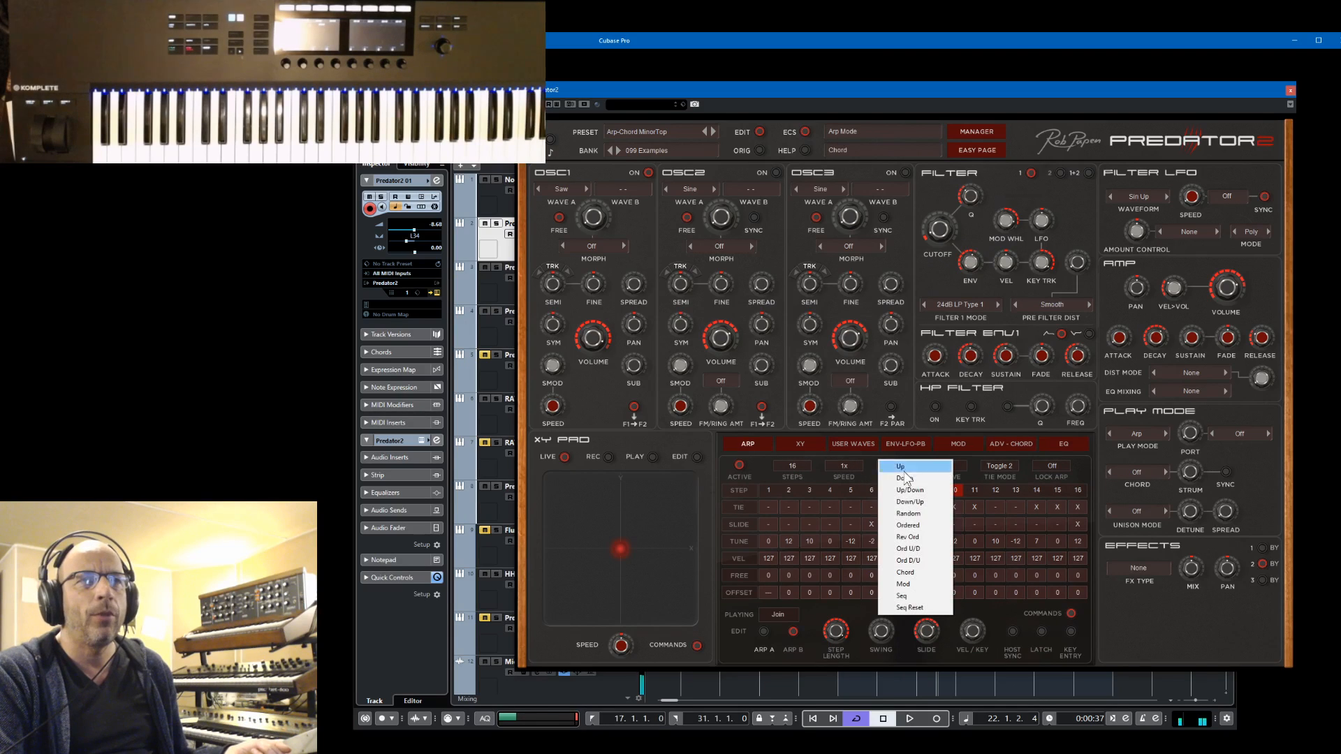
pyautogui.click(912, 595)
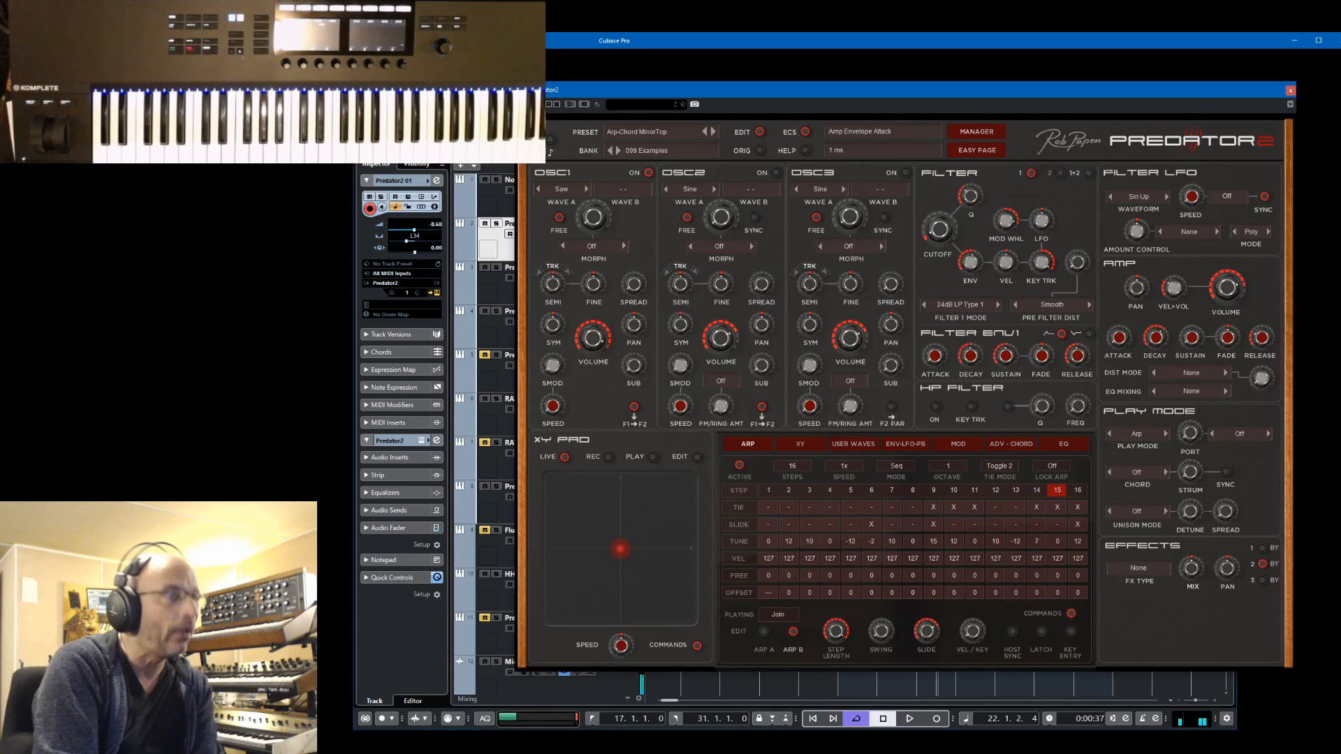
# Bring the mixer's output channel into view, adjust the synth's main volume against it and show effect slot 1
pyautogui.press('F3')
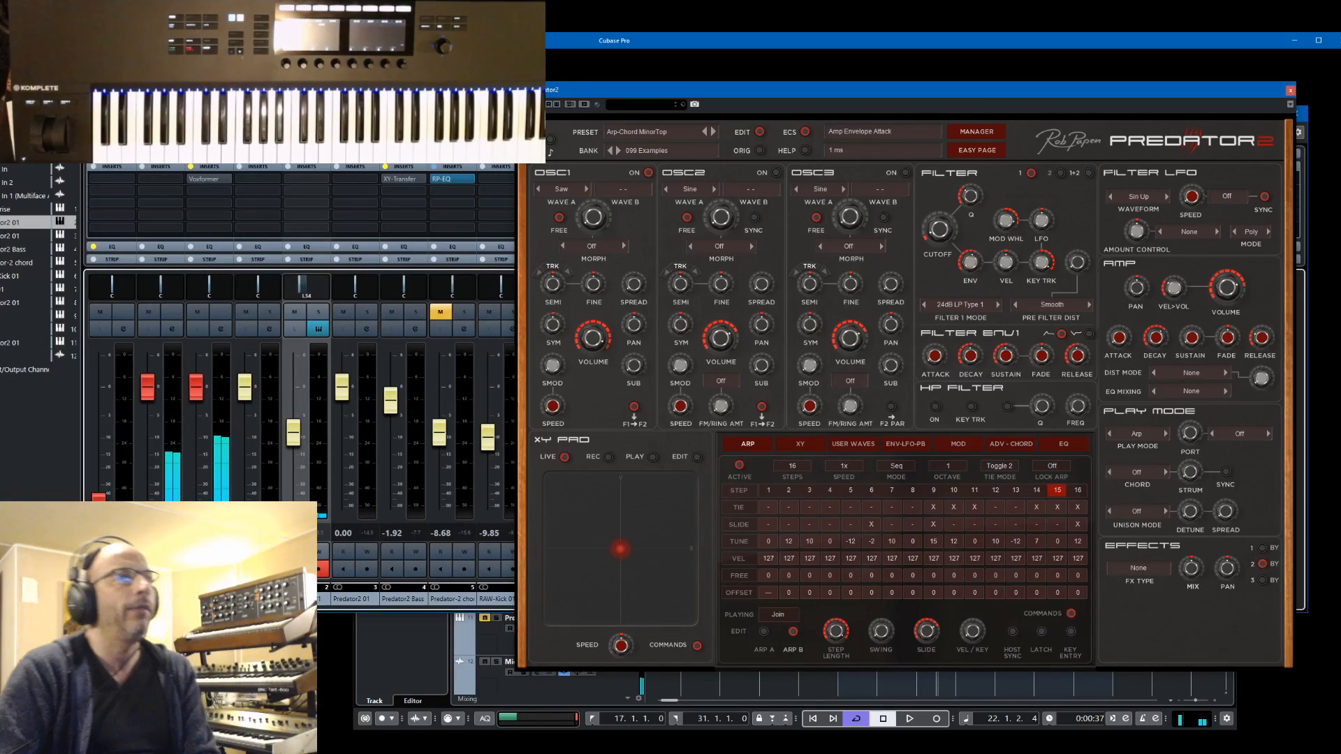
pyautogui.moveTo(210, 113); pyautogui.dragTo(0, 133)
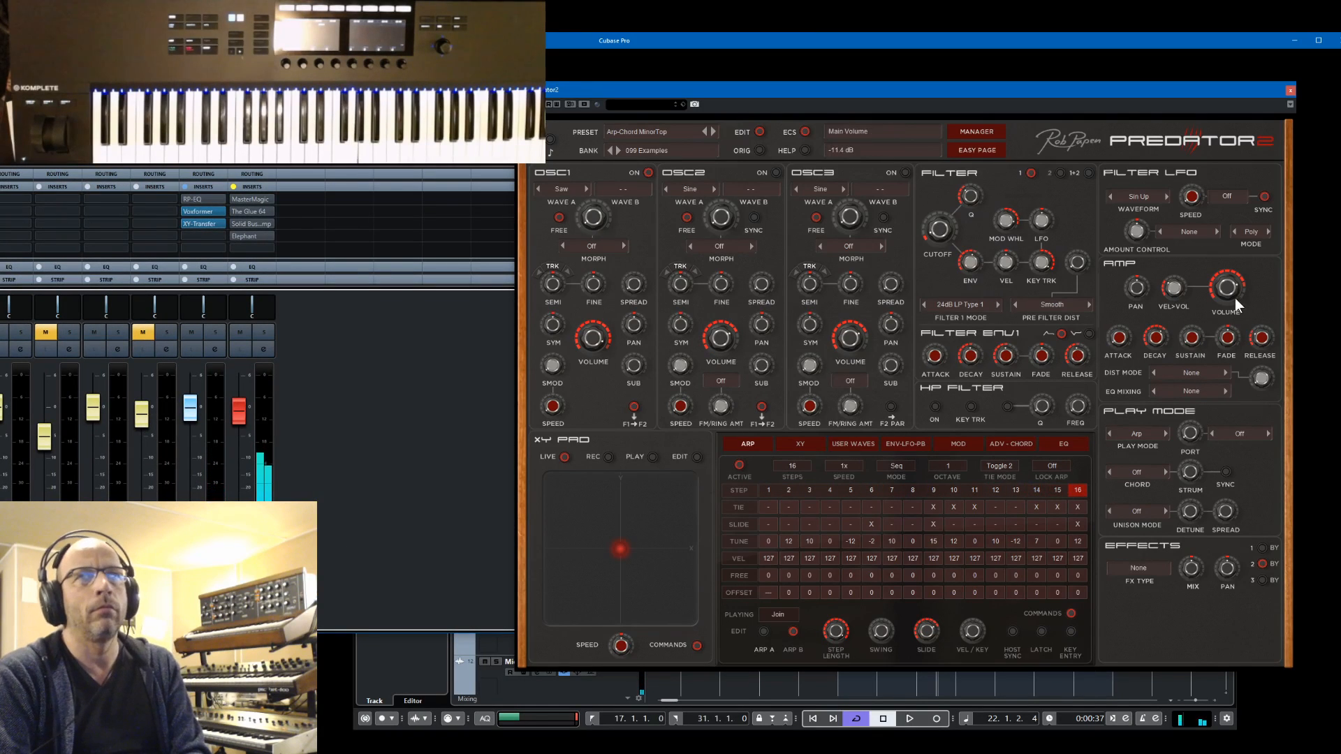
pyautogui.moveTo(1238, 299); pyautogui.dragTo(1241, 284)
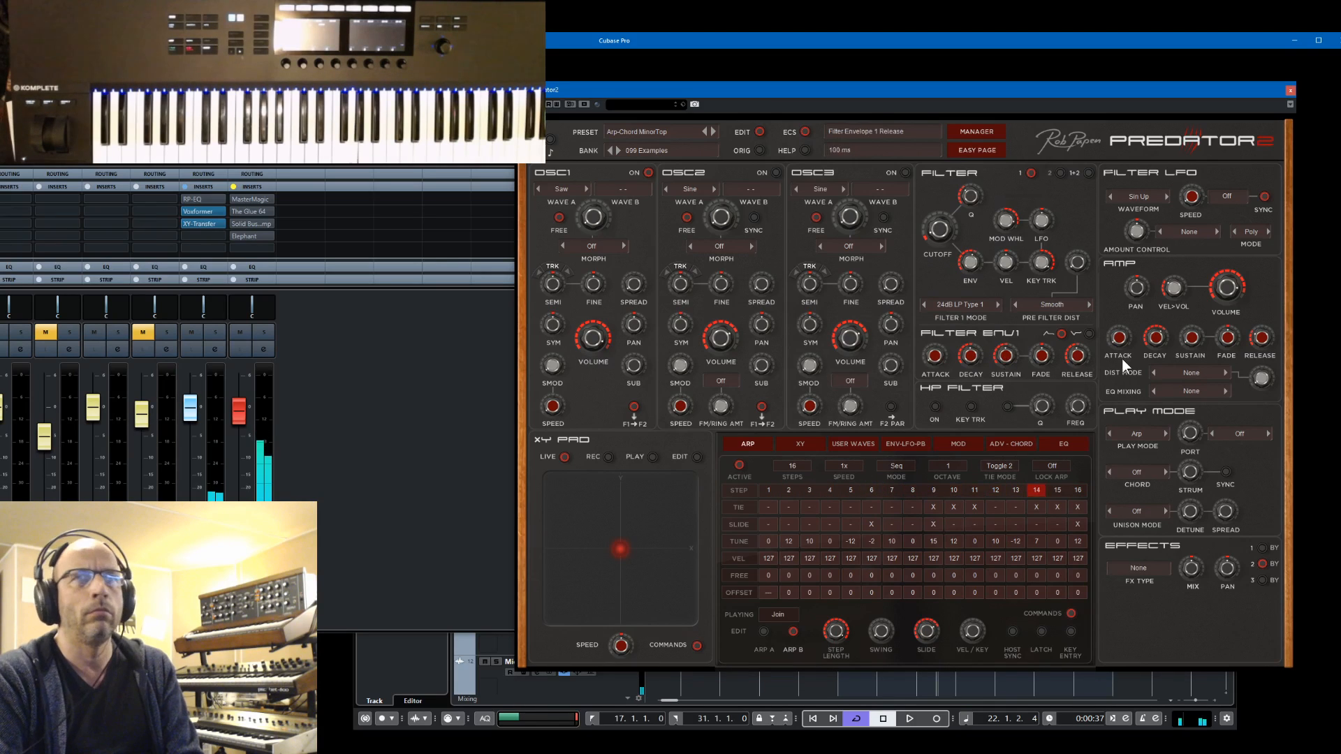
pyautogui.click(1261, 548)
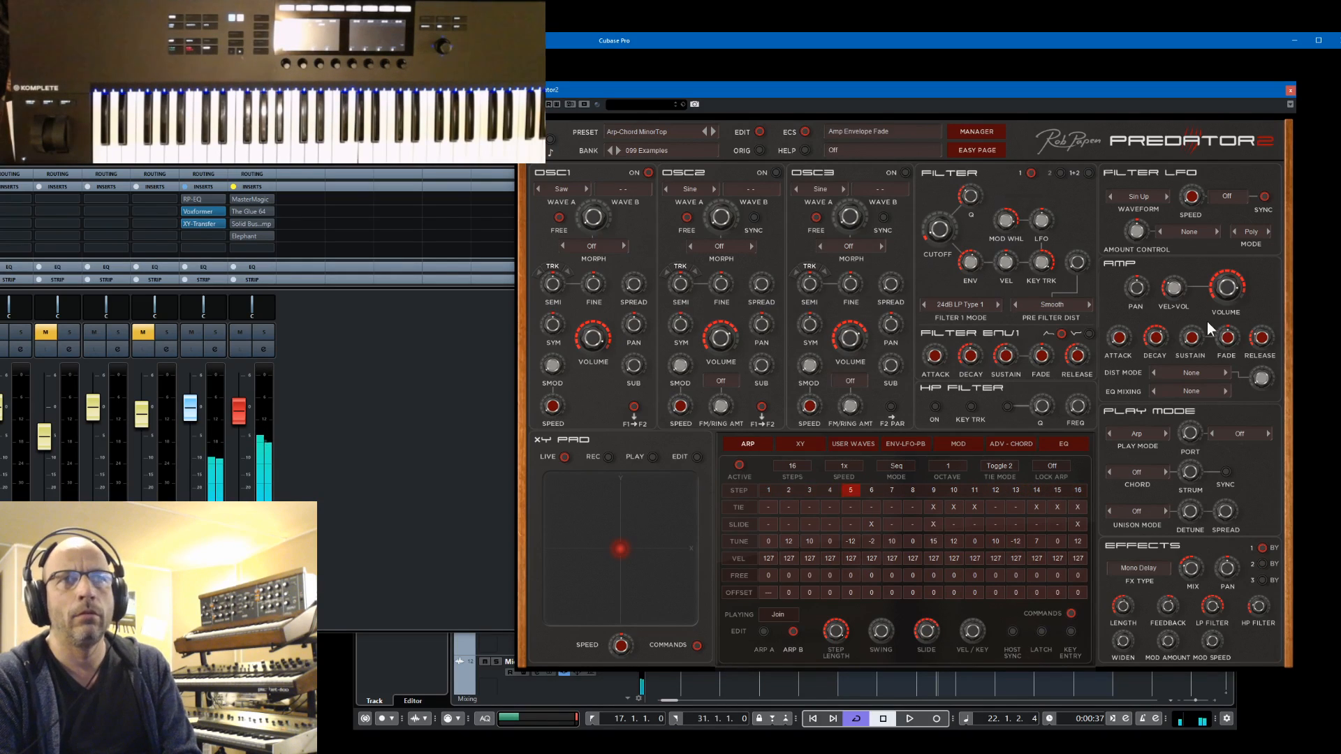
# Save the sound as a new preset named Arp_SequenceLine
pyautogui.click(652, 132)
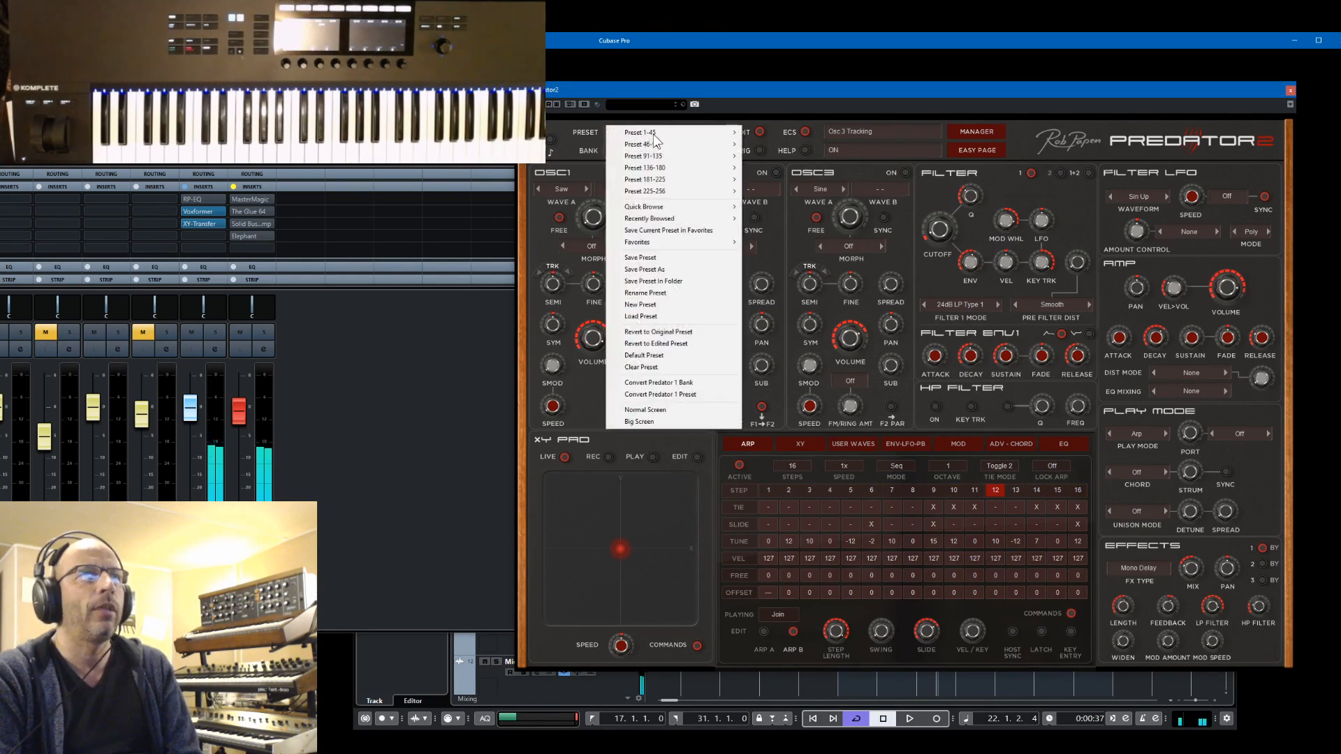
pyautogui.click(664, 268)
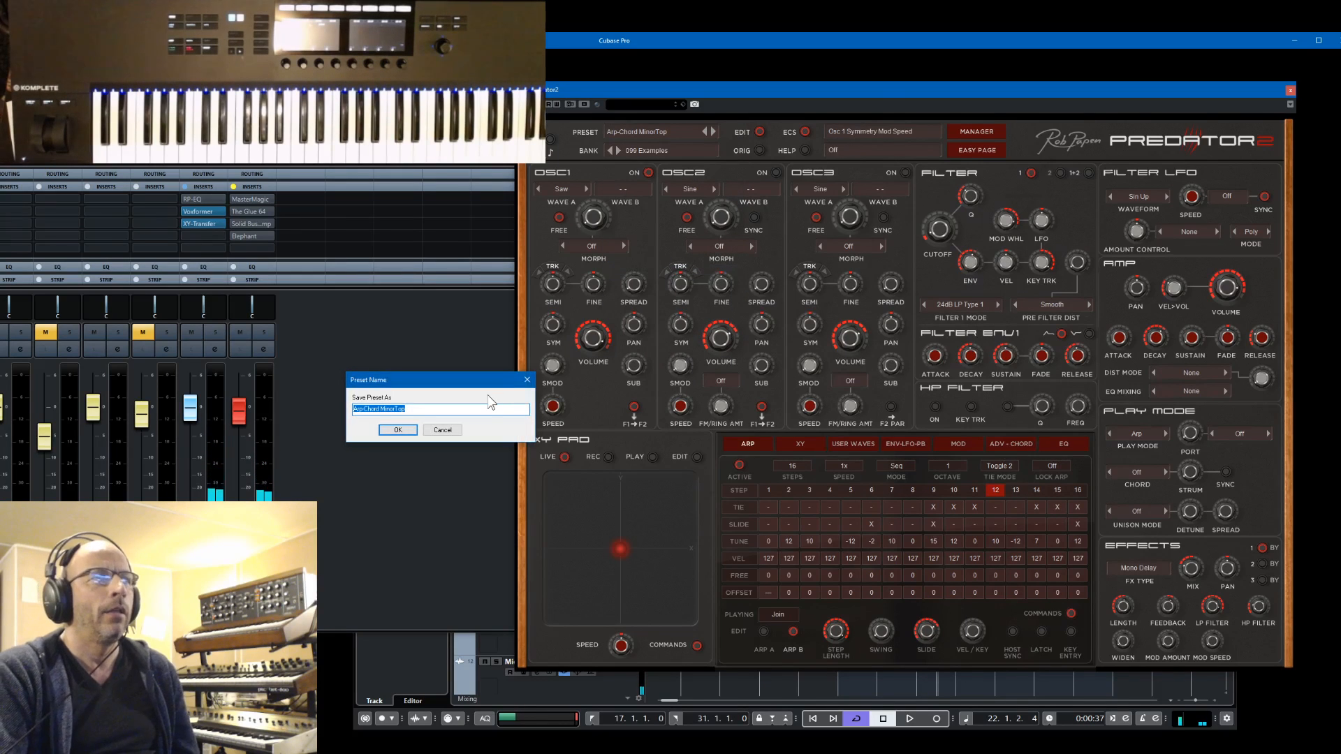
pyautogui.write('A')
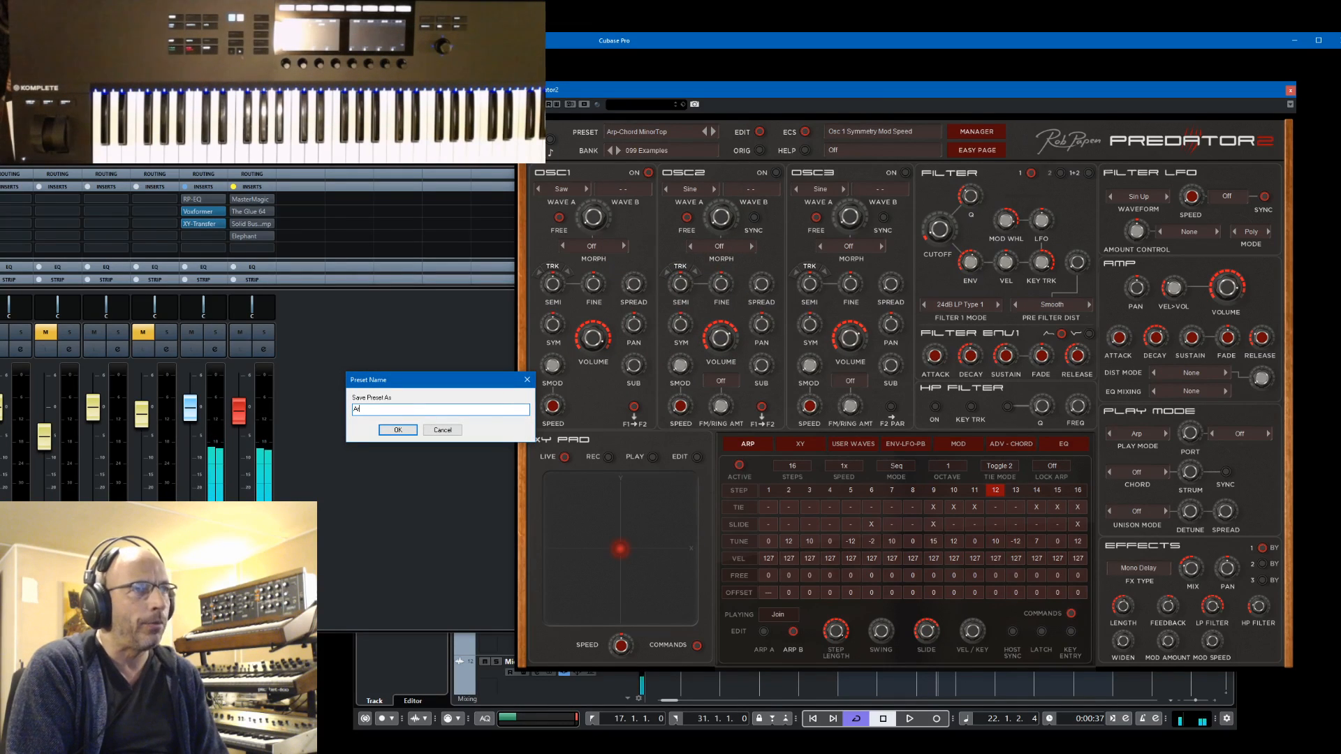
pyautogui.write('rp_Seq')
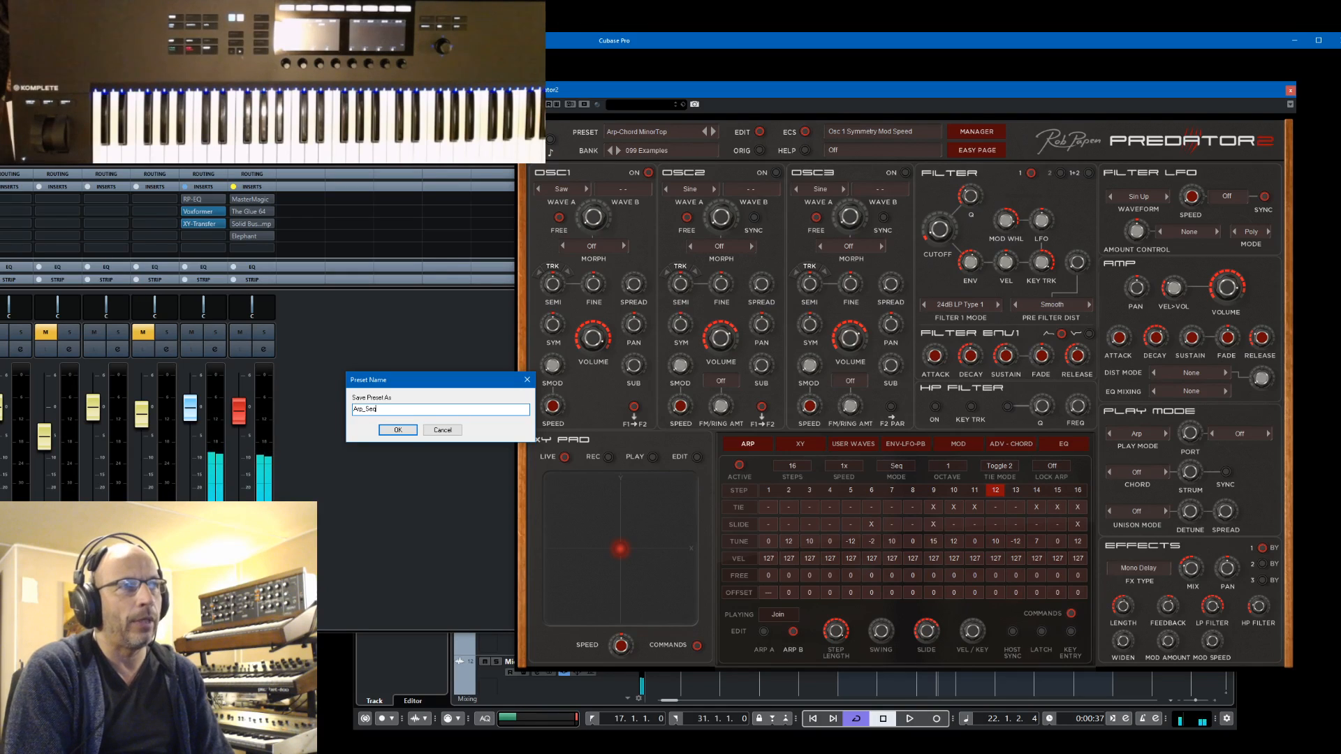
pyautogui.write('uence ')
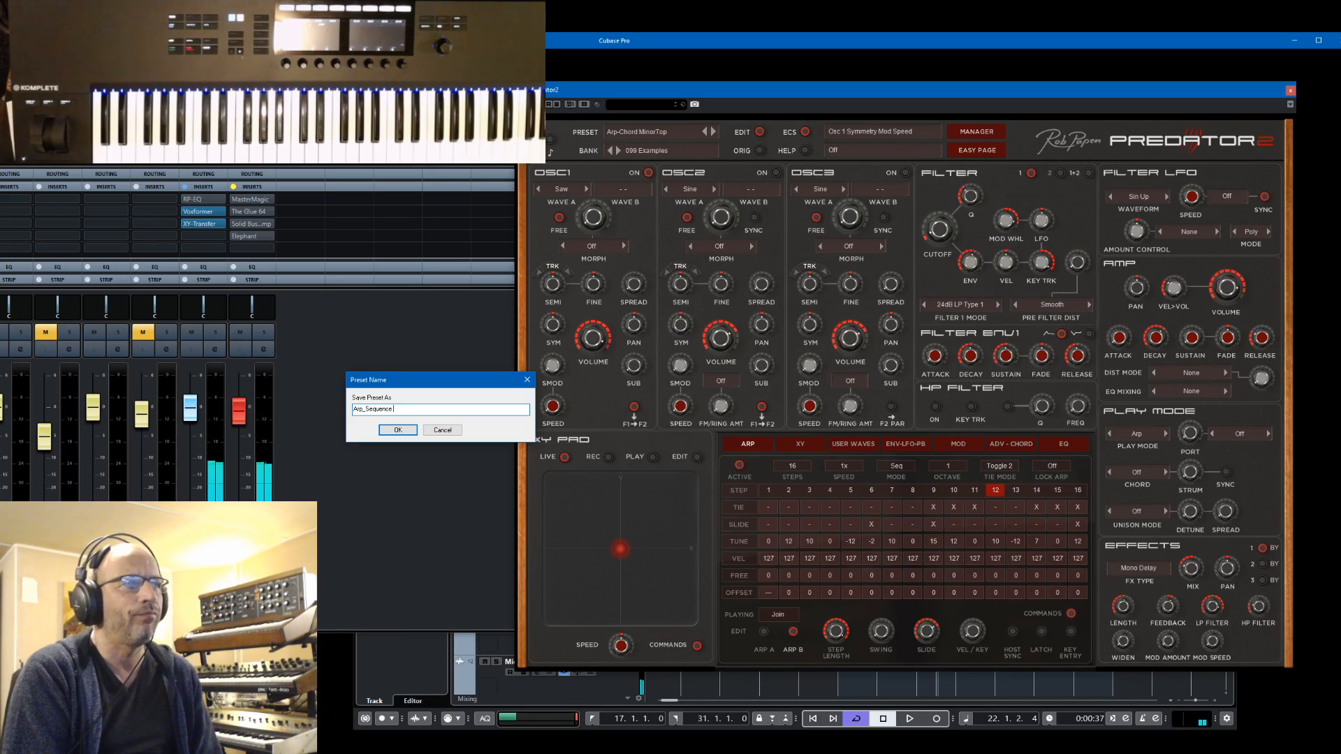
pyautogui.write('Line')
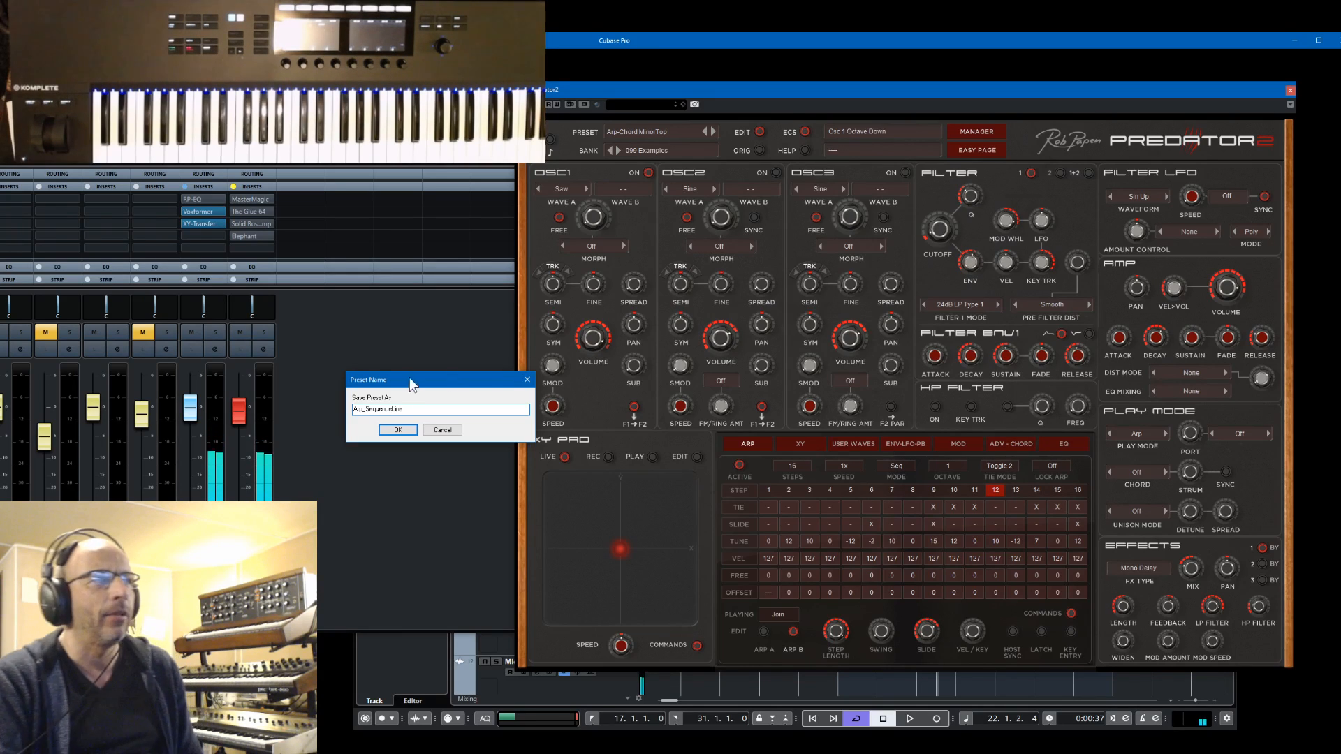
pyautogui.click(398, 429)
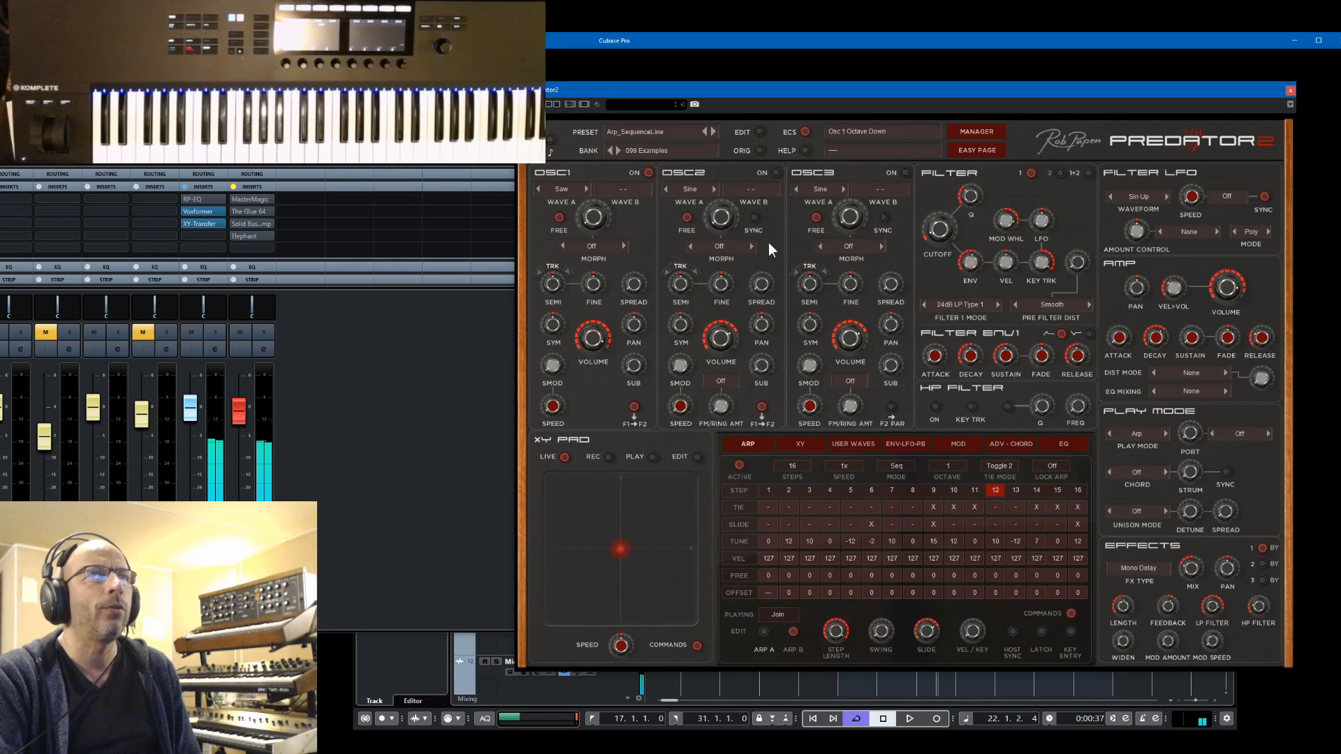
# In the preset manager, remove the Chord category from Arp_SequenceLine and return to the synth view
pyautogui.click(988, 132)
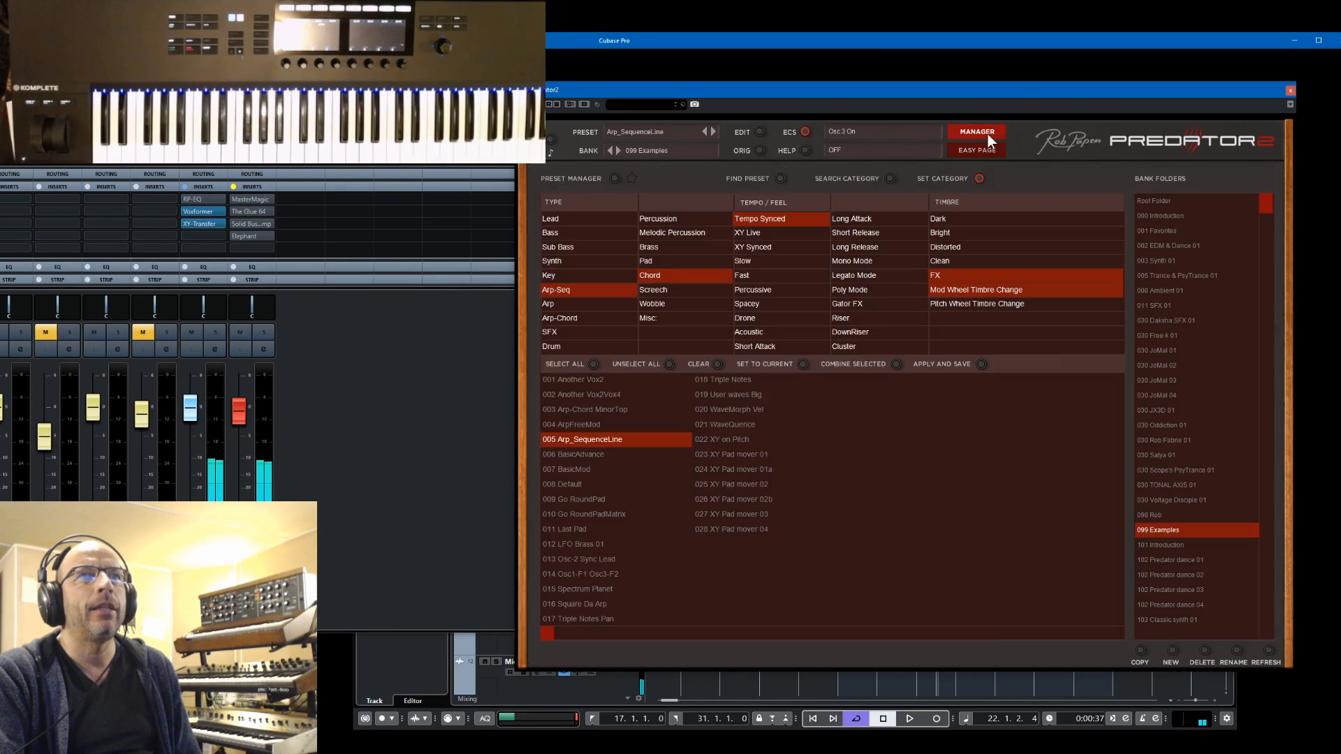
pyautogui.click(652, 277)
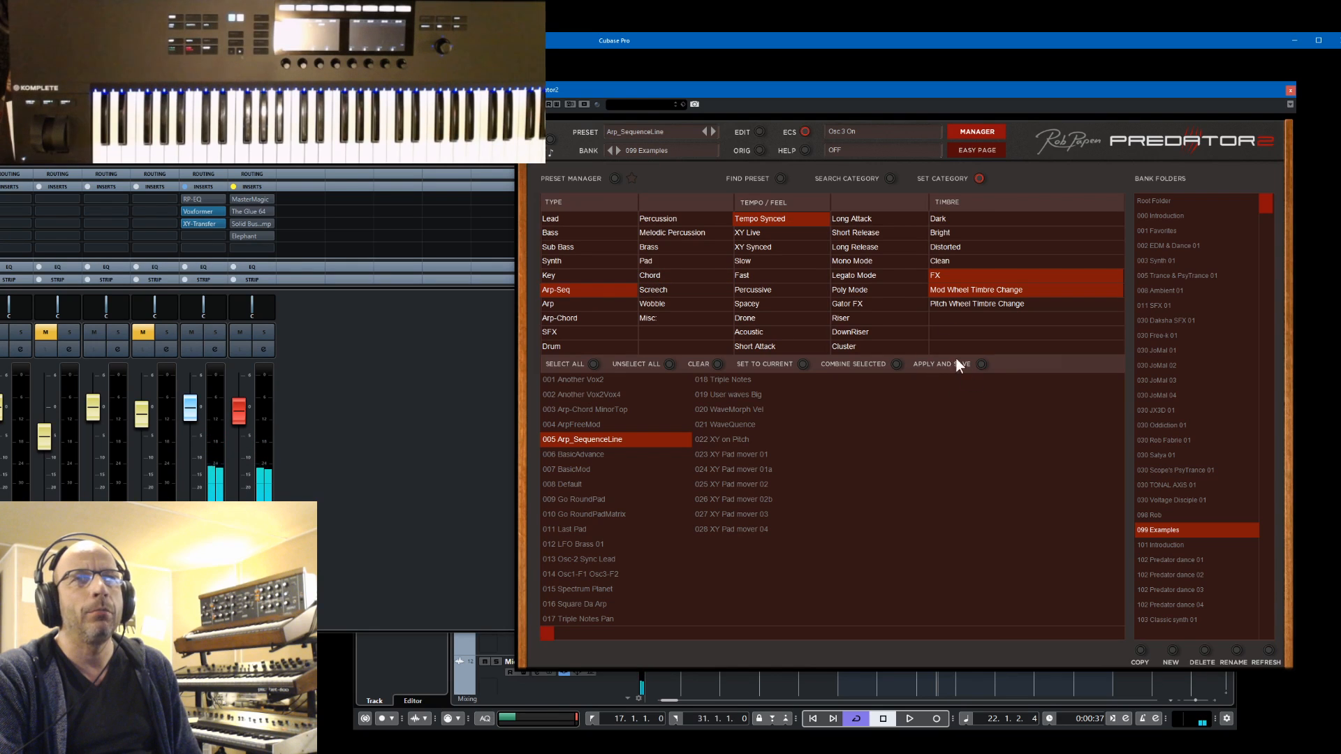
pyautogui.click(974, 133)
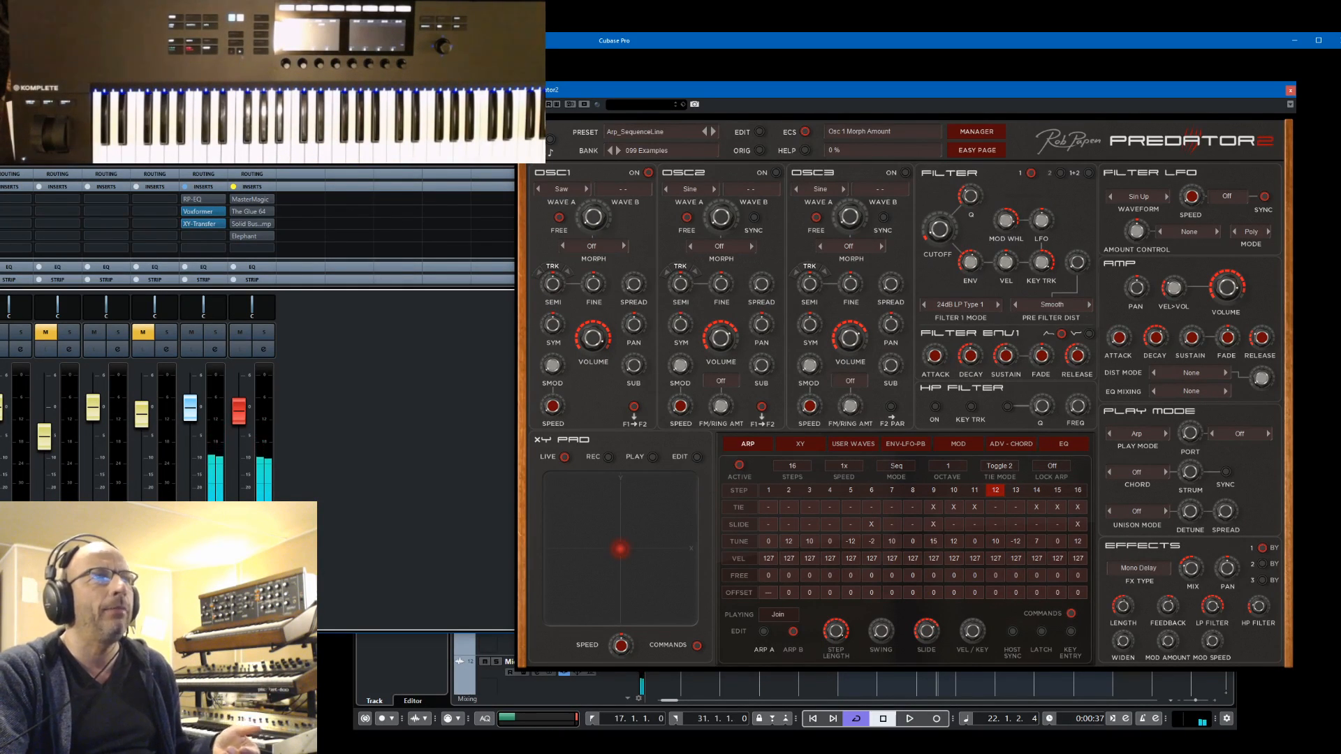
# Look over the mixer's channels and close the mixer
pyautogui.scroll(1, 258, 222)
pyautogui.moveTo(419, 70); pyautogui.dragTo(151, 63)
pyautogui.press('F3')
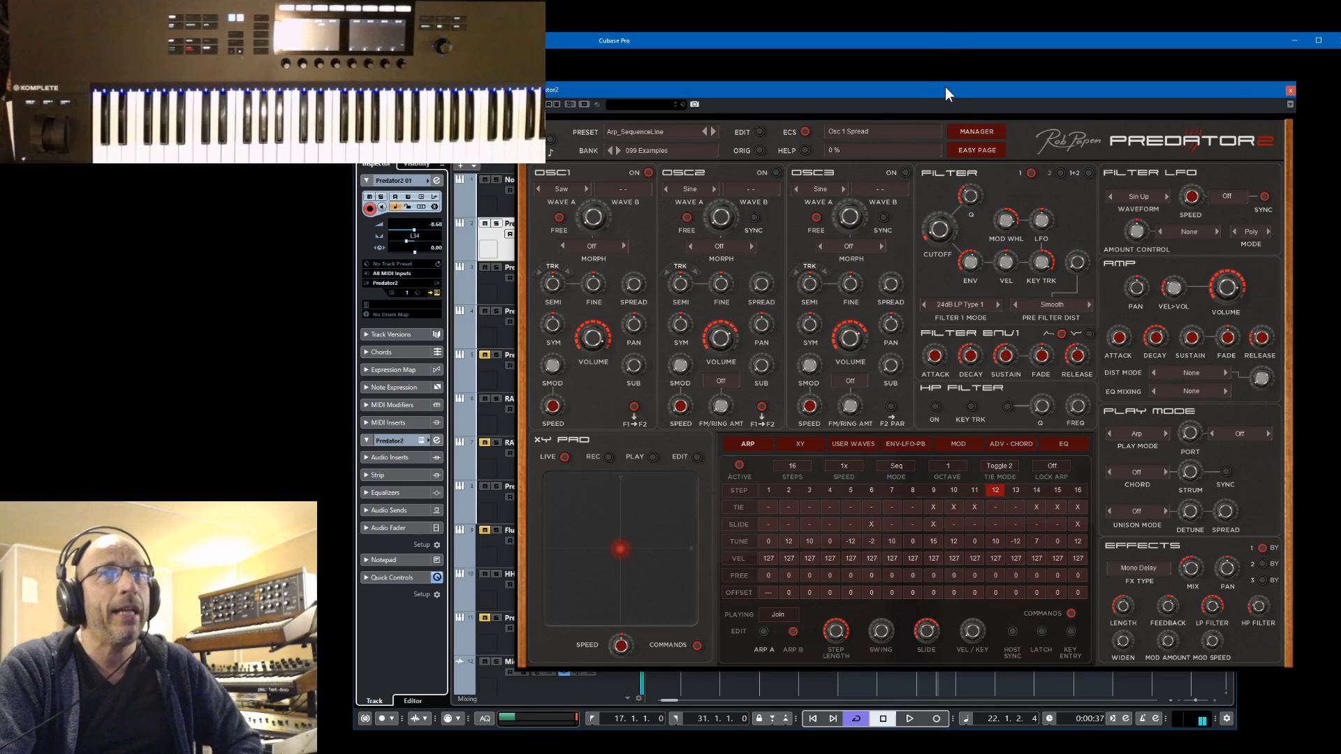
# Switch briefly from the arpeggiator to the oscillator waveform display and bring the arpeggiator settings back
pyautogui.click(760, 443)
pyautogui.click(760, 444)
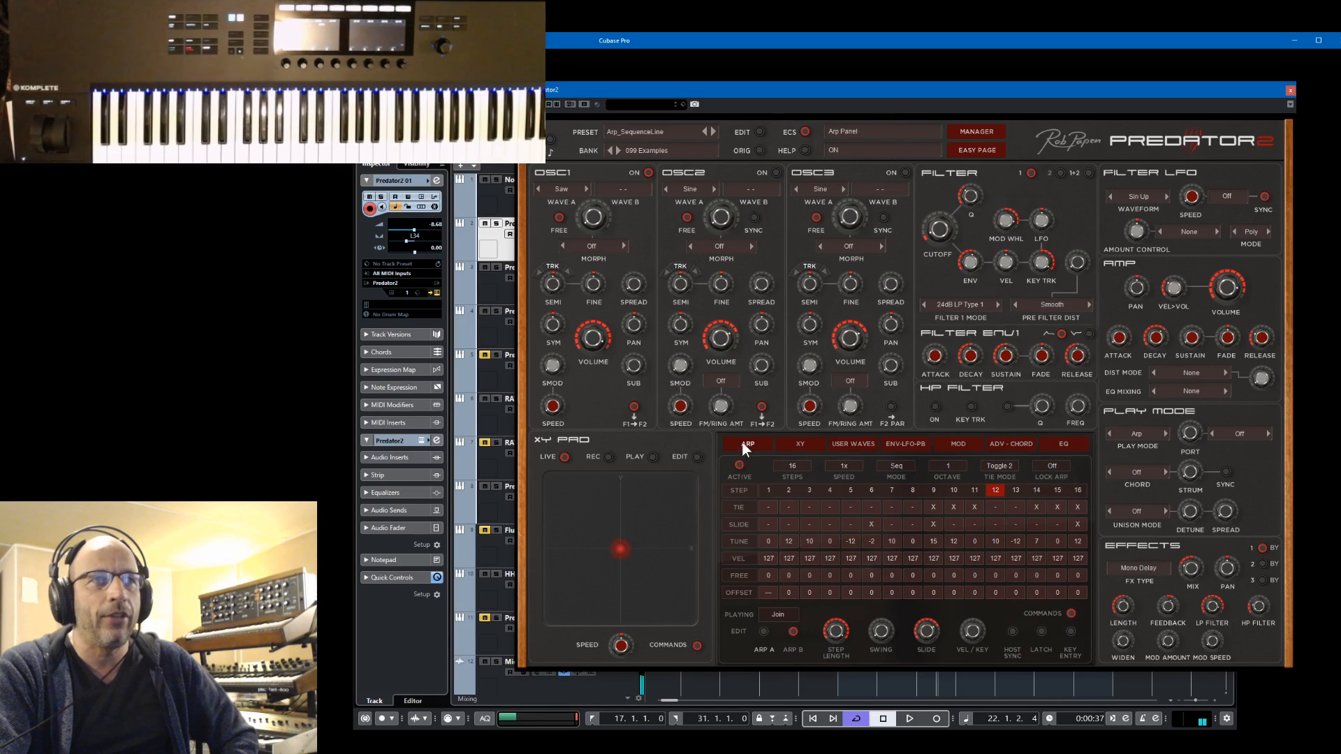
pyautogui.click(744, 447)
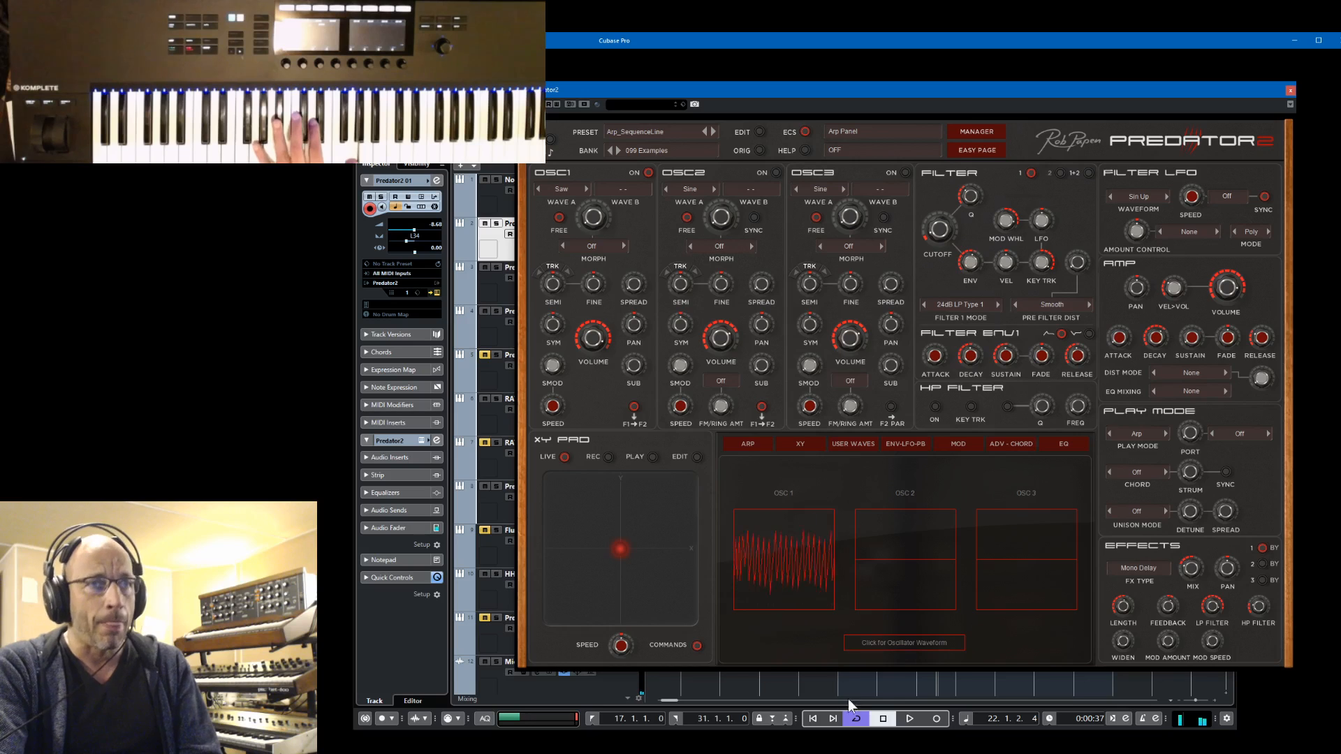
pyautogui.click(747, 445)
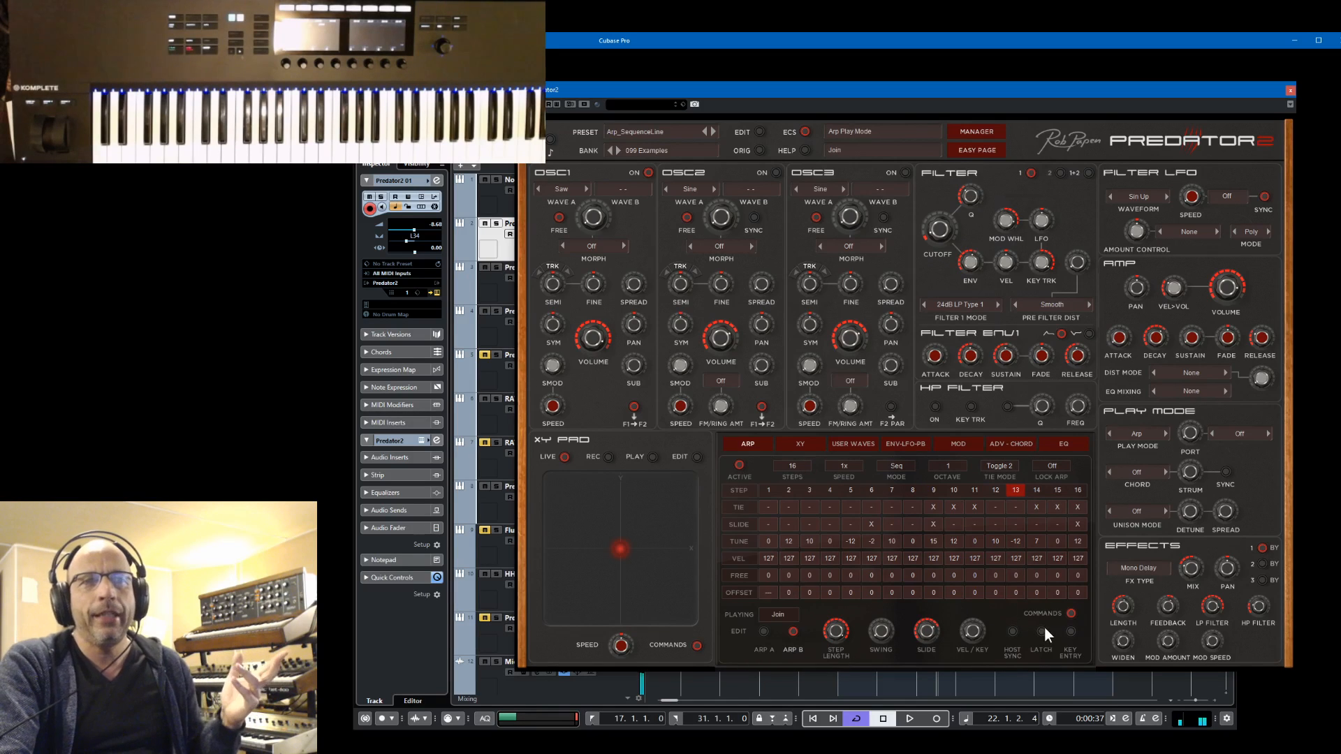
# Set the arpeggiator to play only Arp A and reset Arp A to its defaults
pyautogui.click(770, 615)
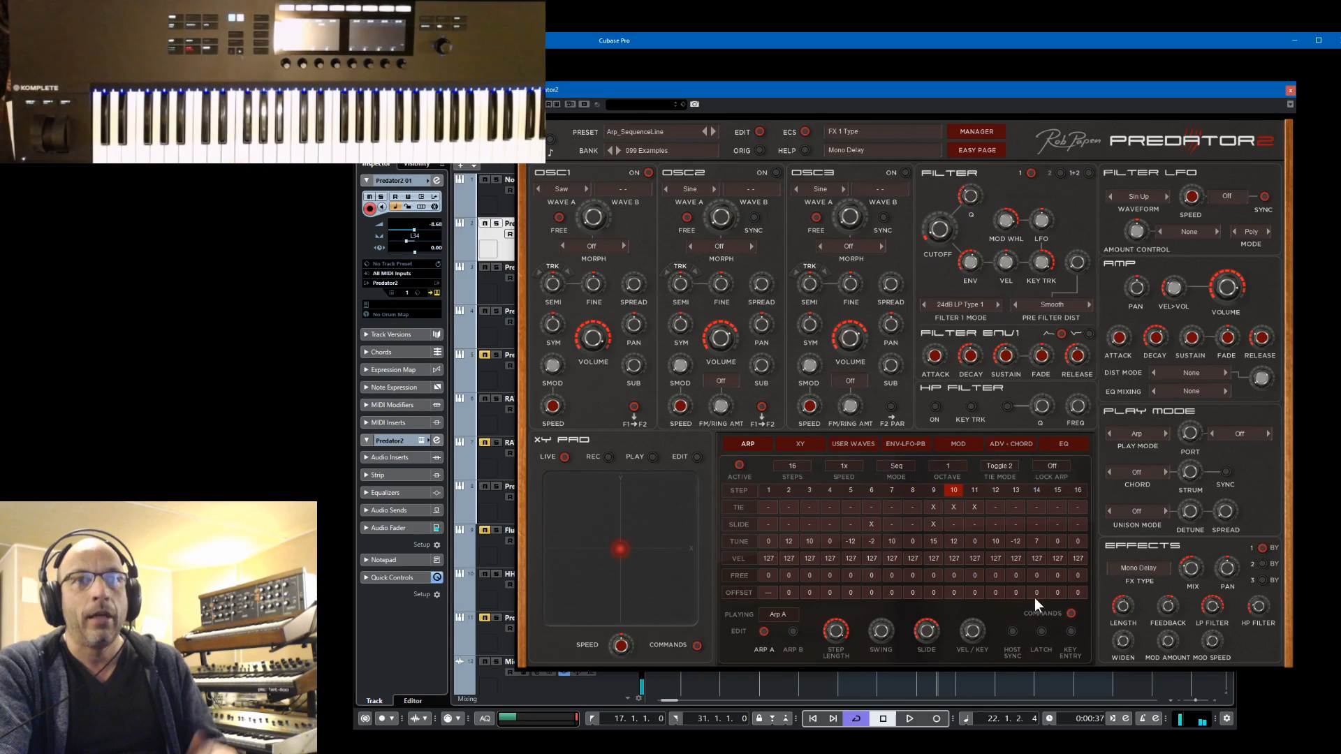
pyautogui.click(1070, 614)
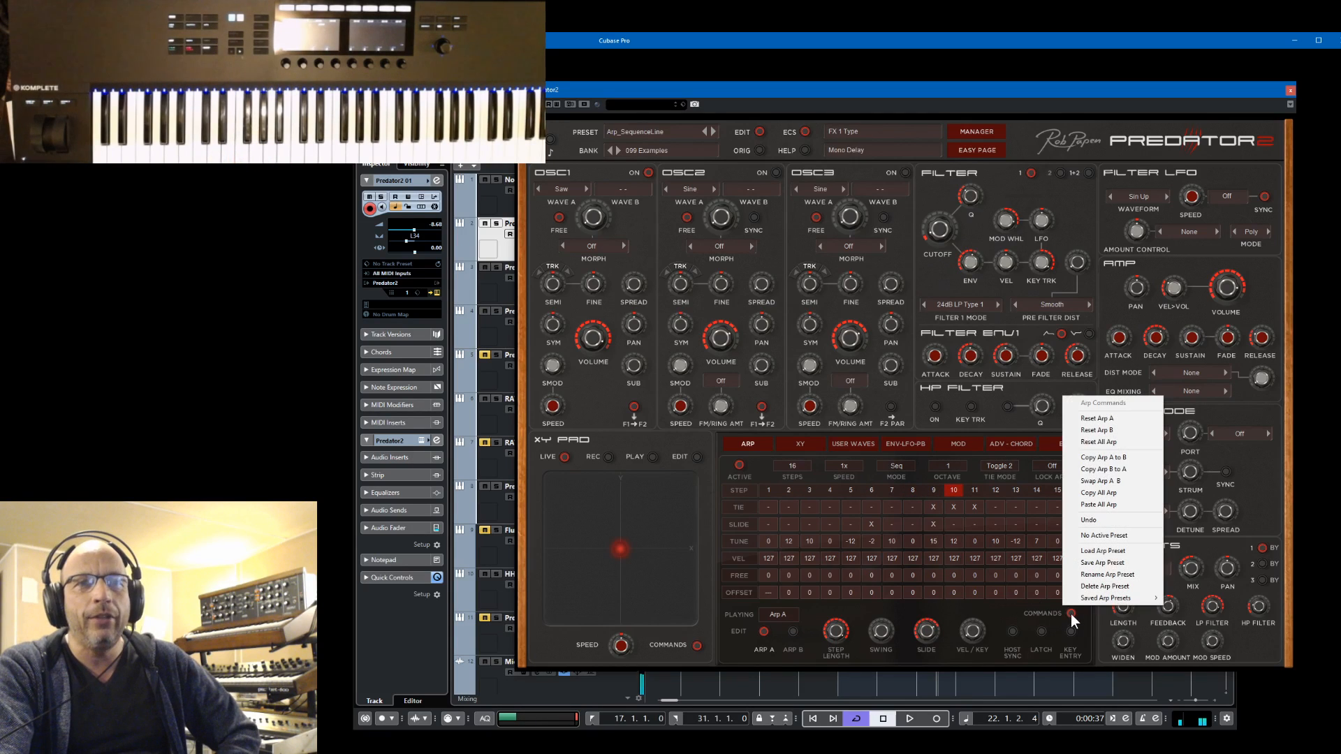
pyautogui.click(1114, 419)
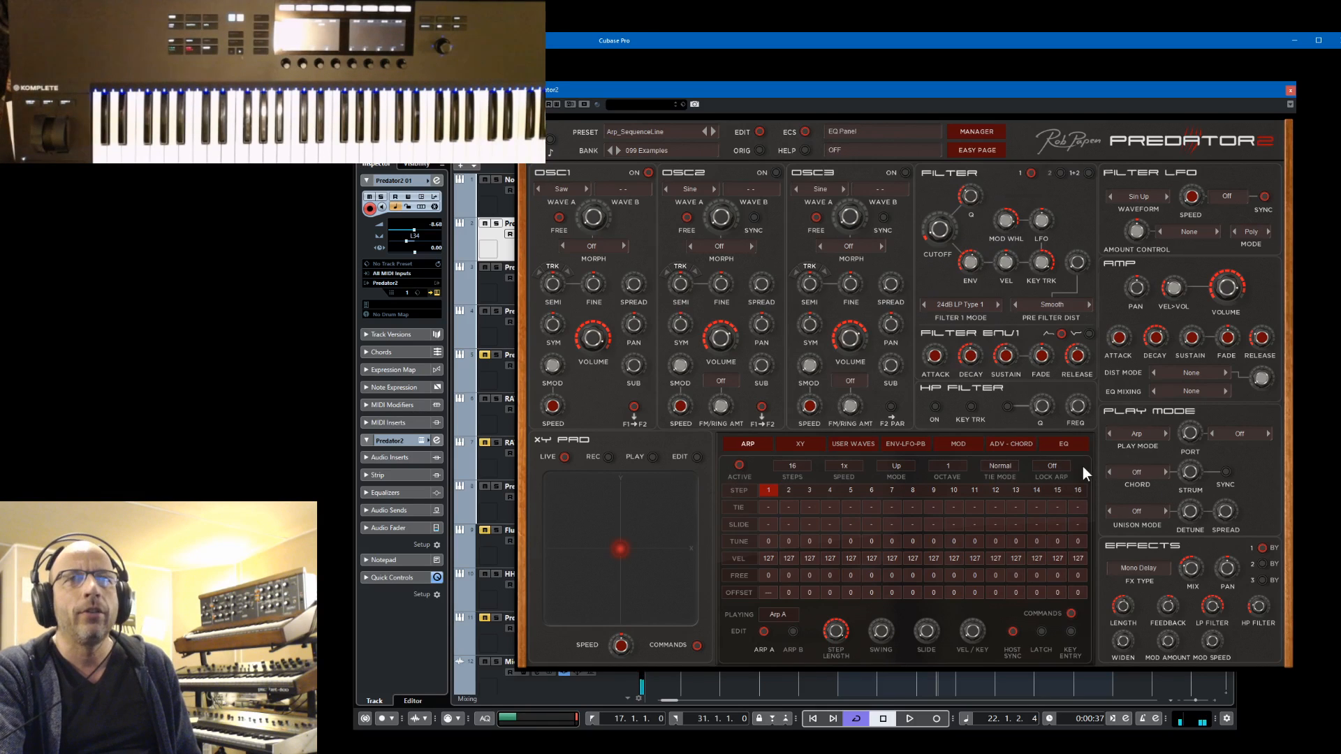
# Set the chord mode to 4 notes with notes 2 to 4 pitched at 3, 7 and 10, and try out the chord strum time
pyautogui.click(1136, 473)
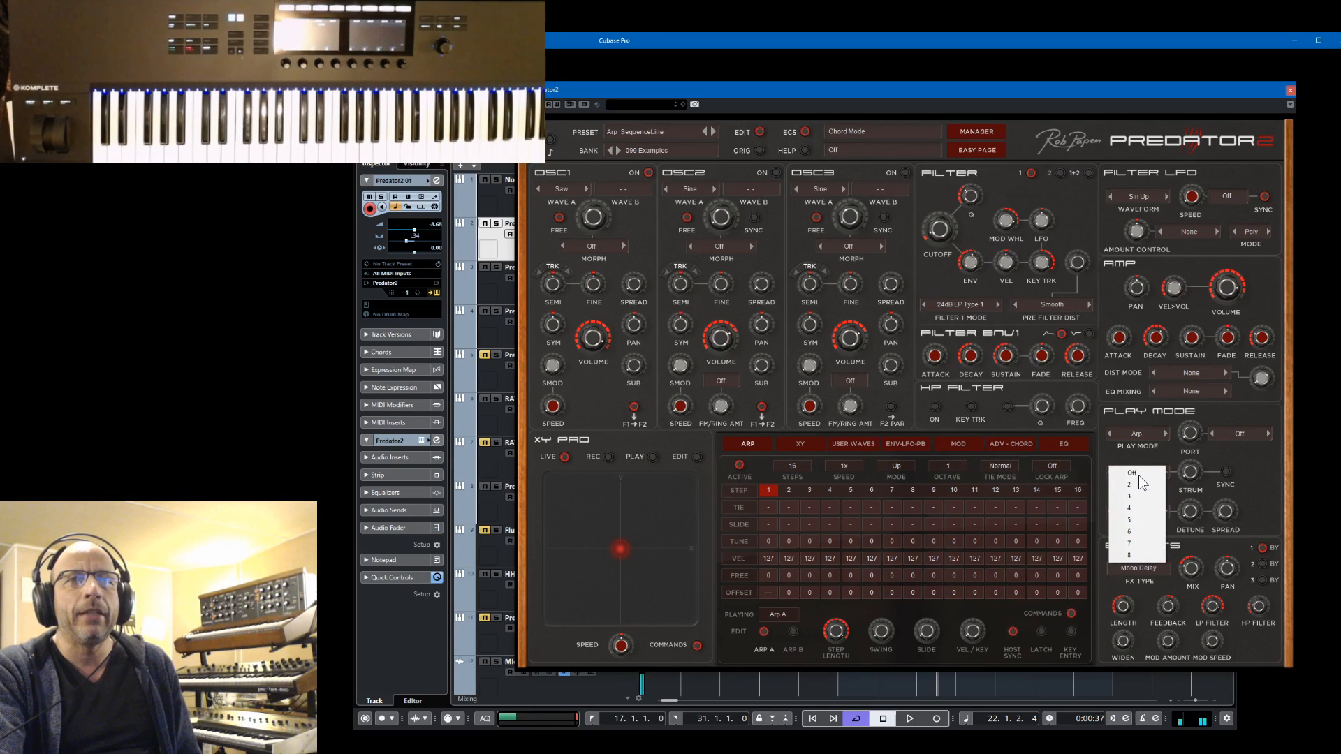
pyautogui.click(1130, 512)
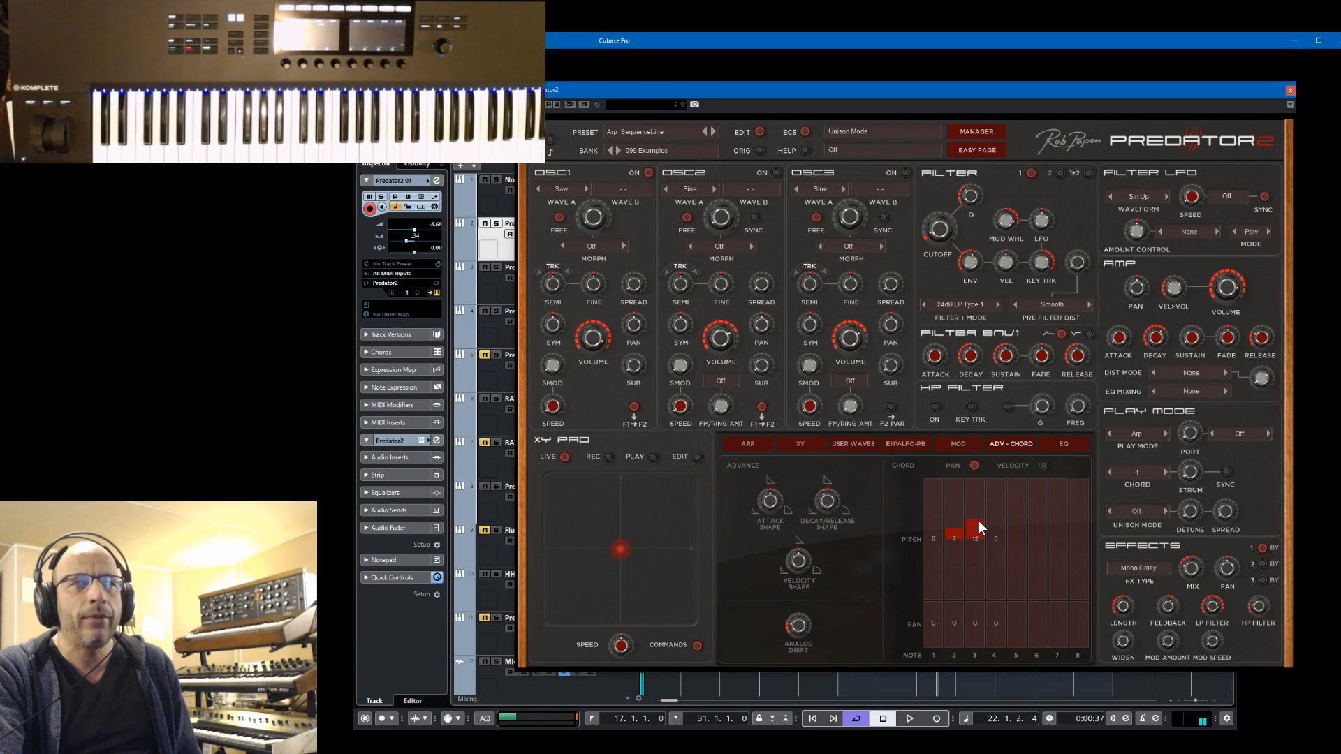
pyautogui.moveTo(963, 526)
pyautogui.mouseDown()
pyautogui.moveTo(963, 540)
pyautogui.moveTo(979, 527)
pyautogui.mouseUp()
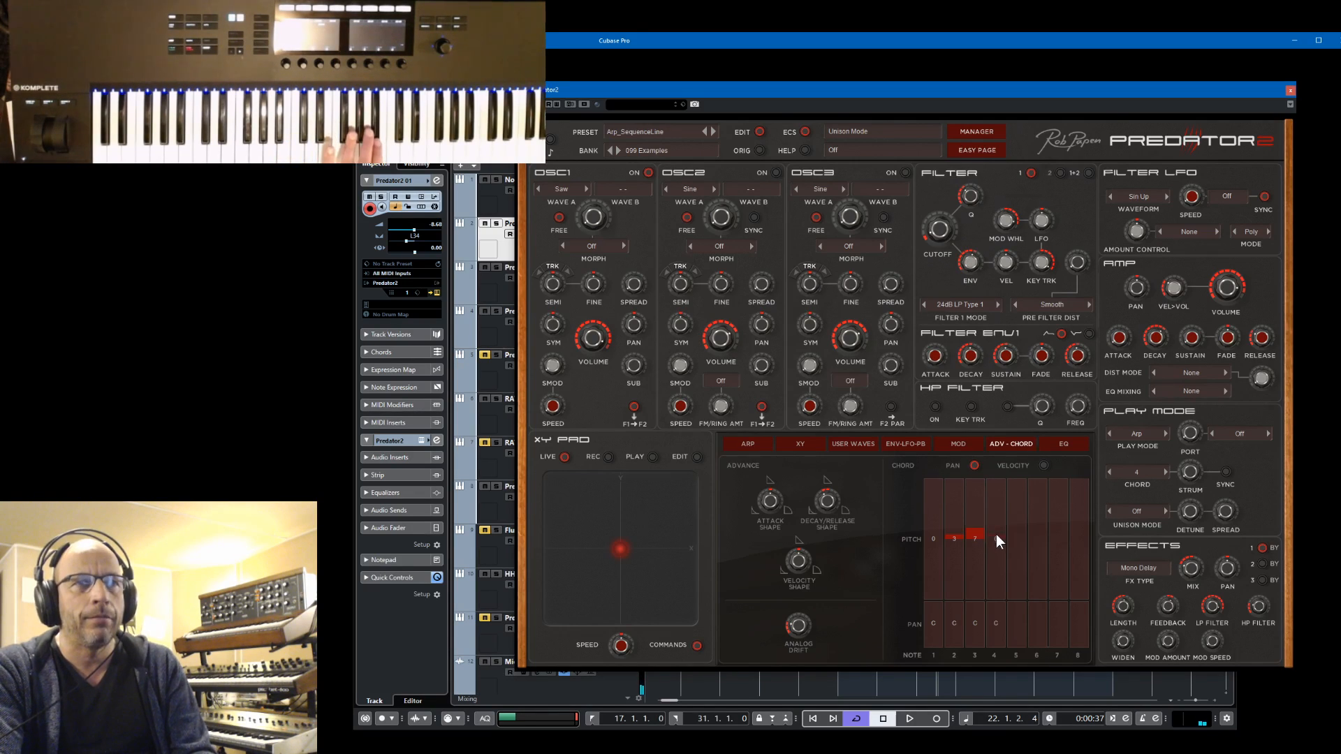
pyautogui.moveTo(995, 534); pyautogui.dragTo(1000, 526)
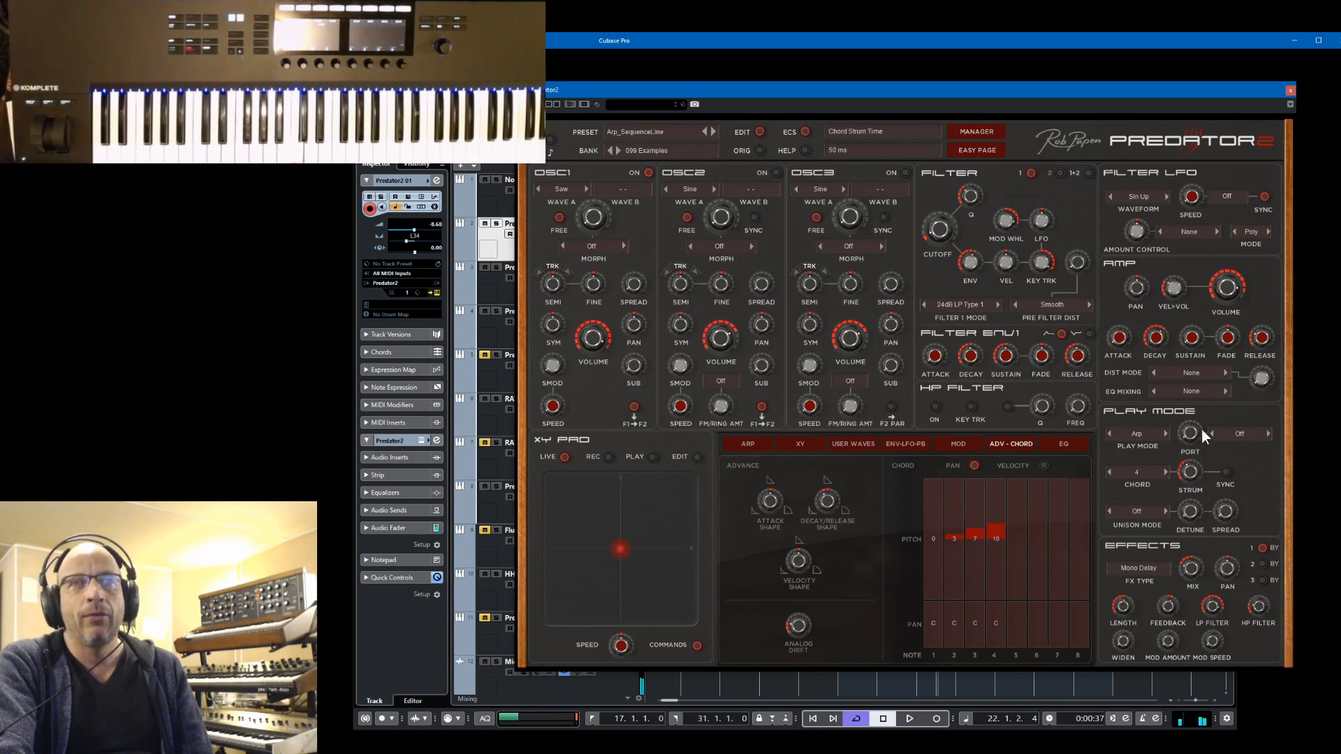
pyautogui.moveTo(1201, 429); pyautogui.dragTo(1206, 385)
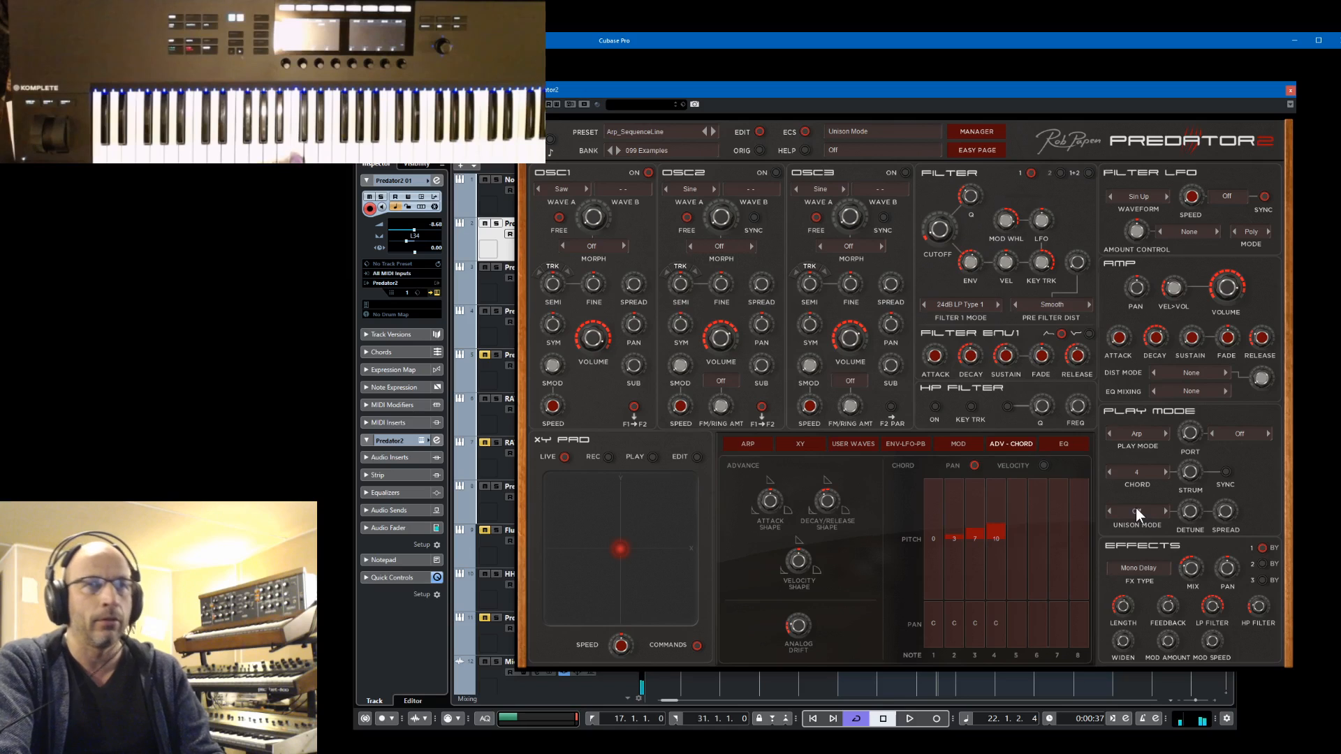
# Bring back the arpeggiator settings and widen the octave range to 2, then to 3
pyautogui.click(746, 445)
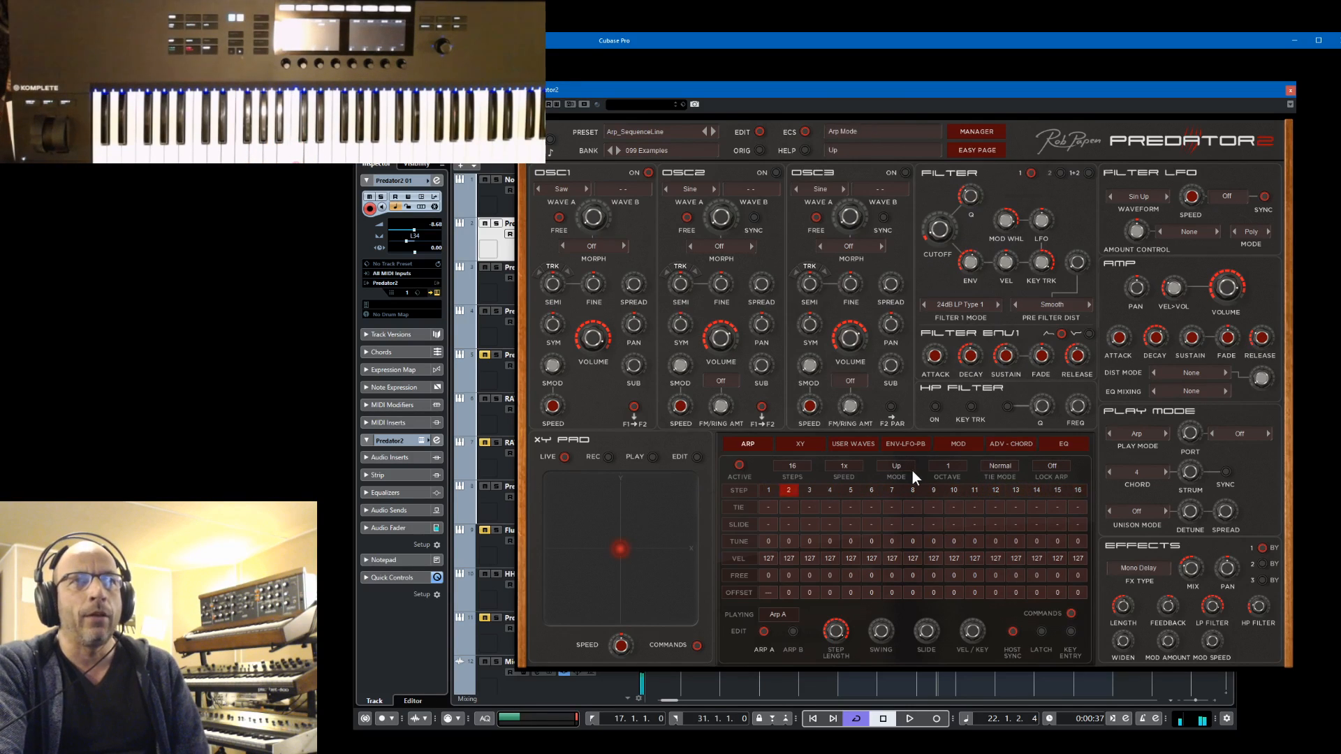
pyautogui.click(948, 467)
pyautogui.click(951, 477)
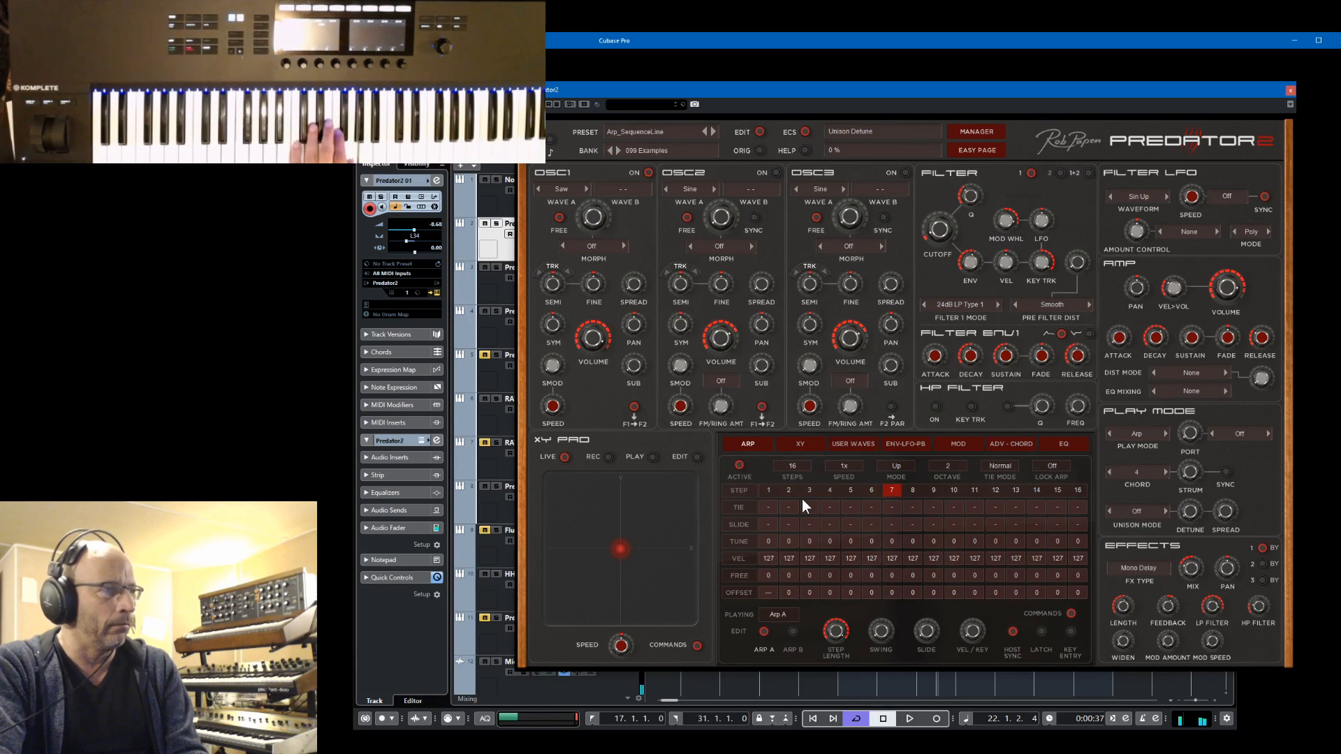
pyautogui.click(947, 465)
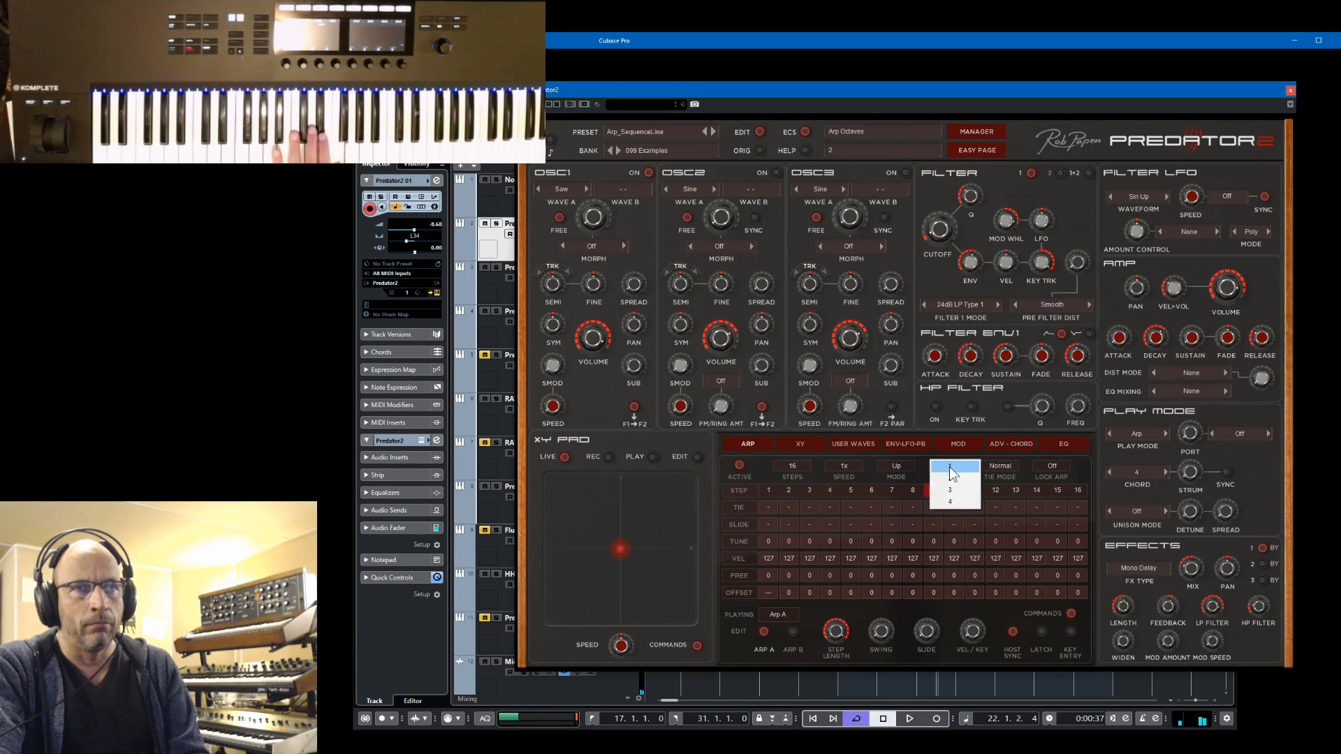
pyautogui.click(954, 489)
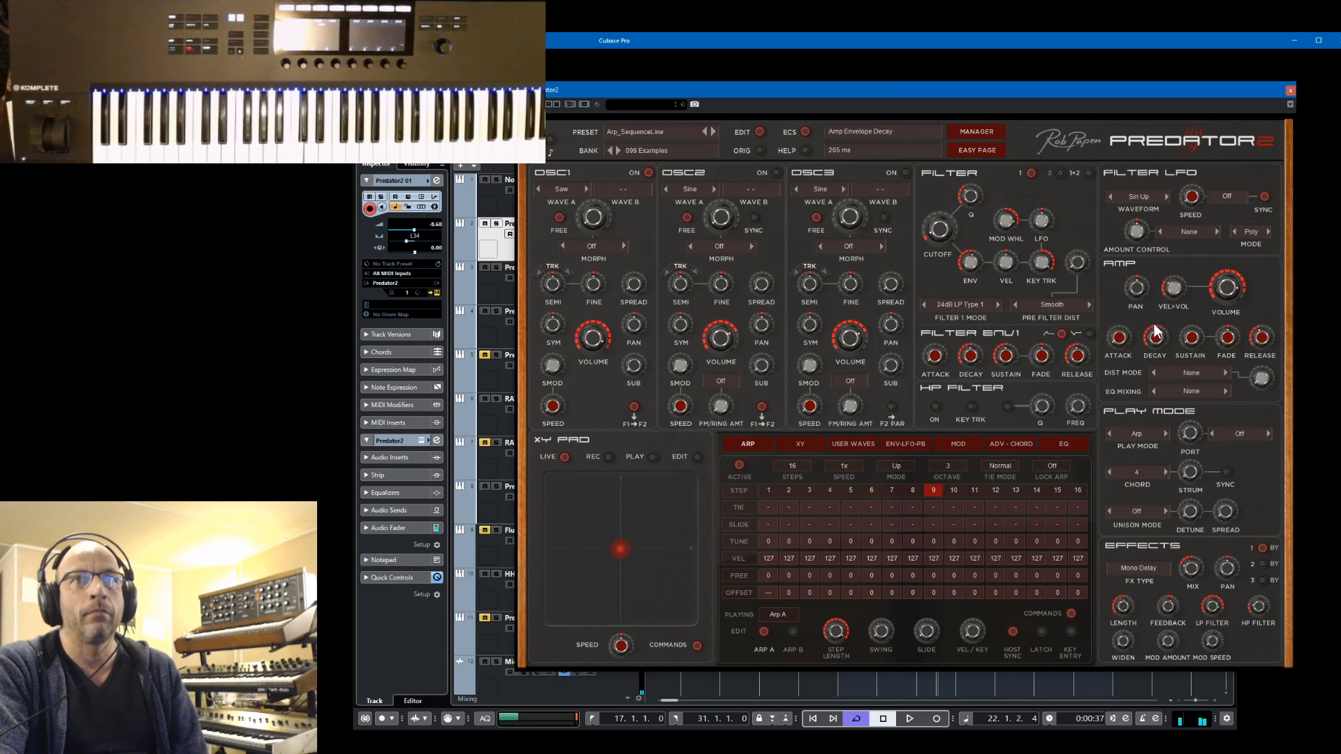
# Change oscillator 1's wave A to Triangle and, with the project playing, set the amp envelope decay to 321 ms
pyautogui.click(587, 189)
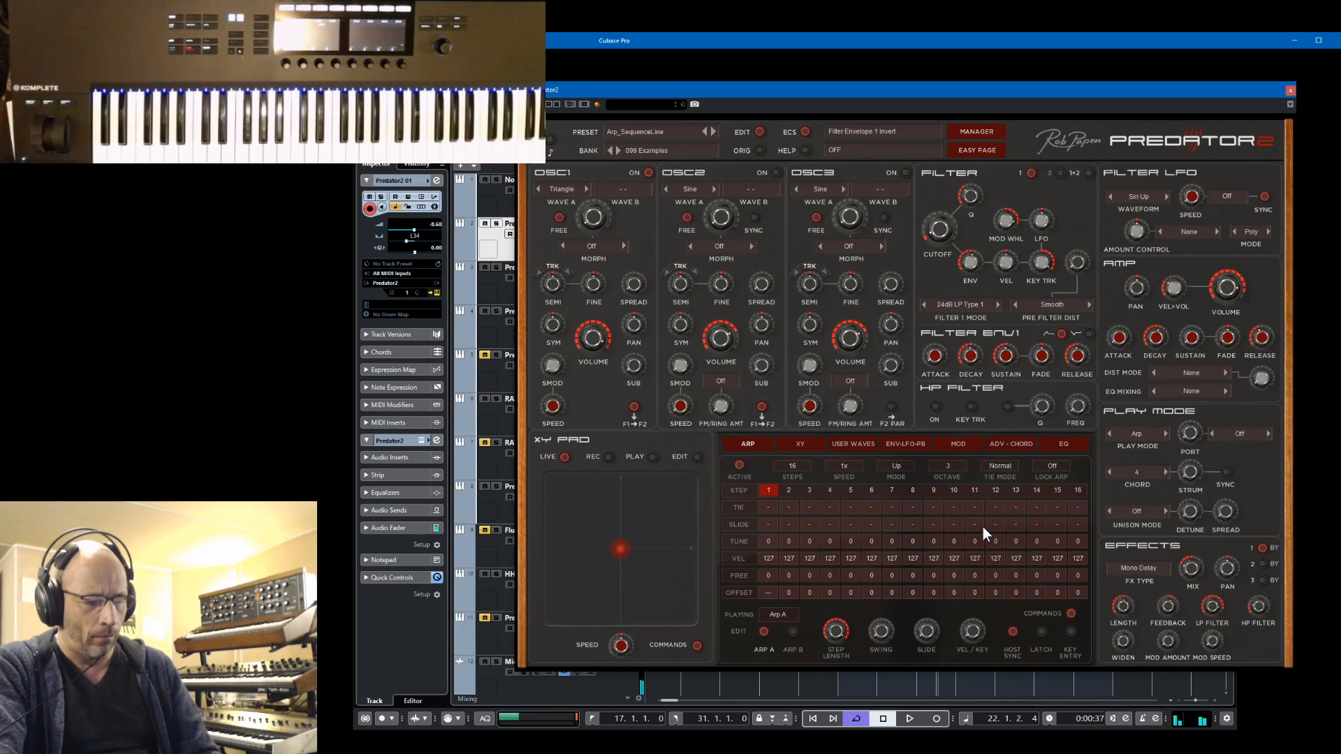
pyautogui.press('space')
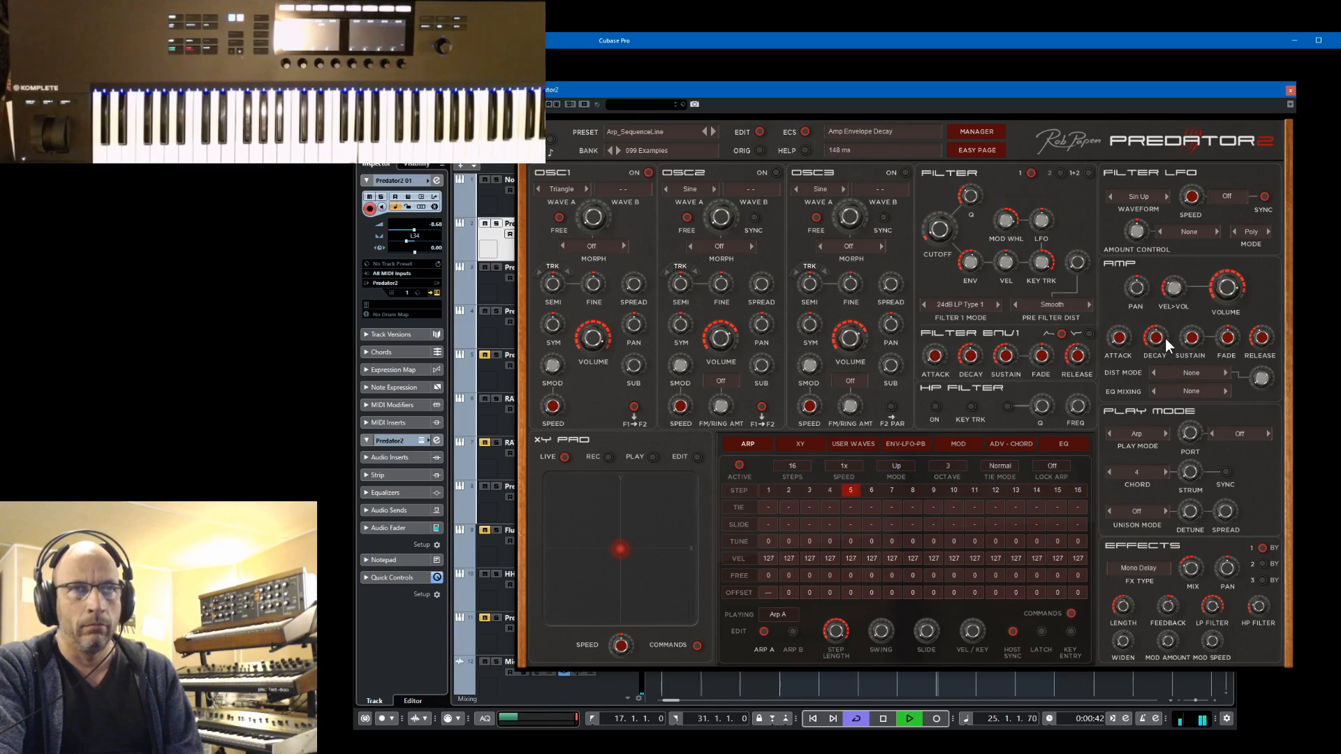
pyautogui.moveTo(1164, 337); pyautogui.dragTo(1166, 327)
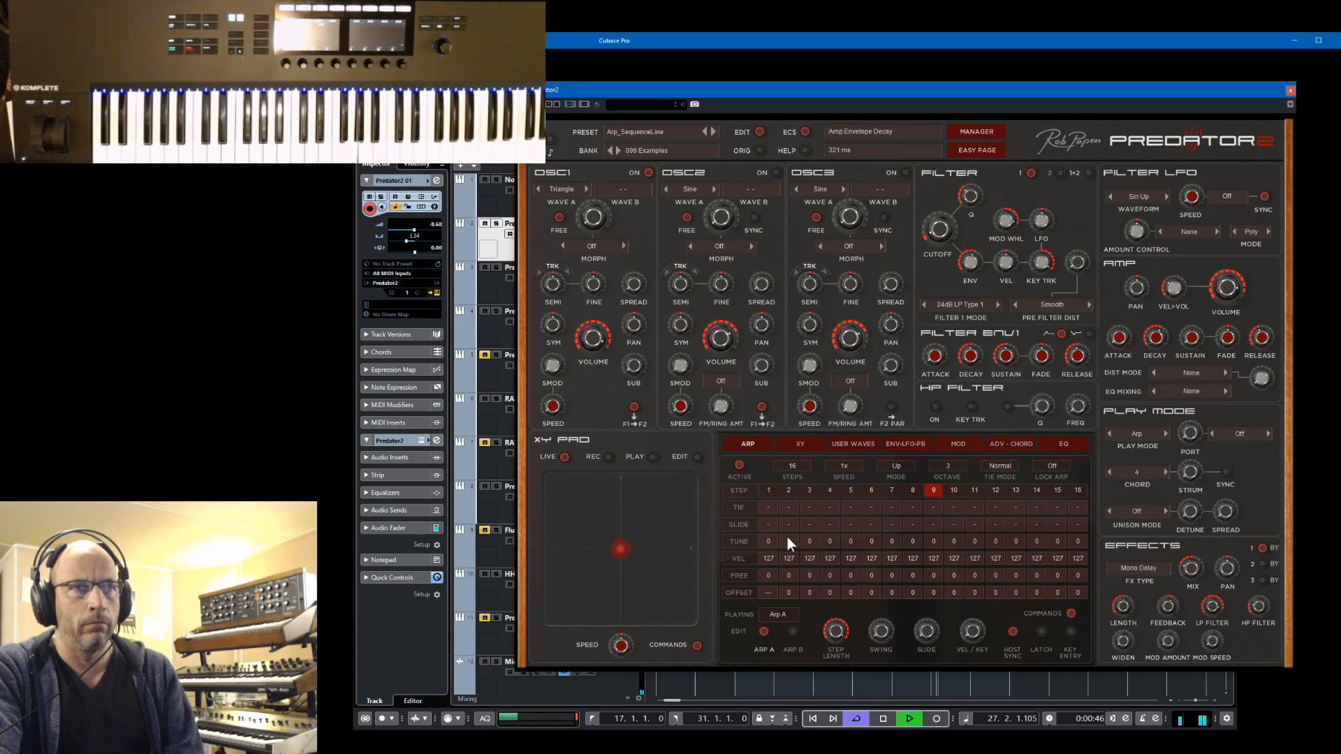
# Tie arpeggiator steps 2, 6, 9, 13 and 16
pyautogui.click(788, 507)
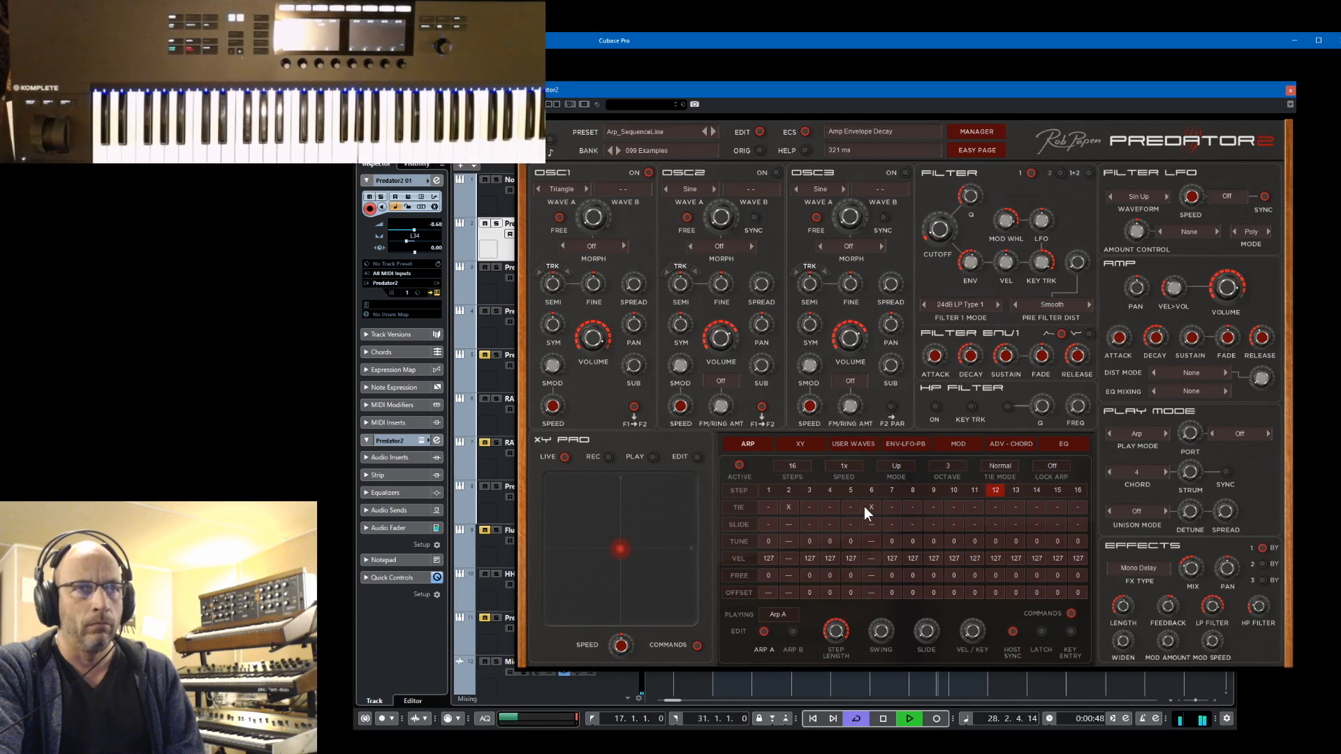
pyautogui.click(871, 507)
pyautogui.click(932, 507)
pyautogui.click(1015, 507)
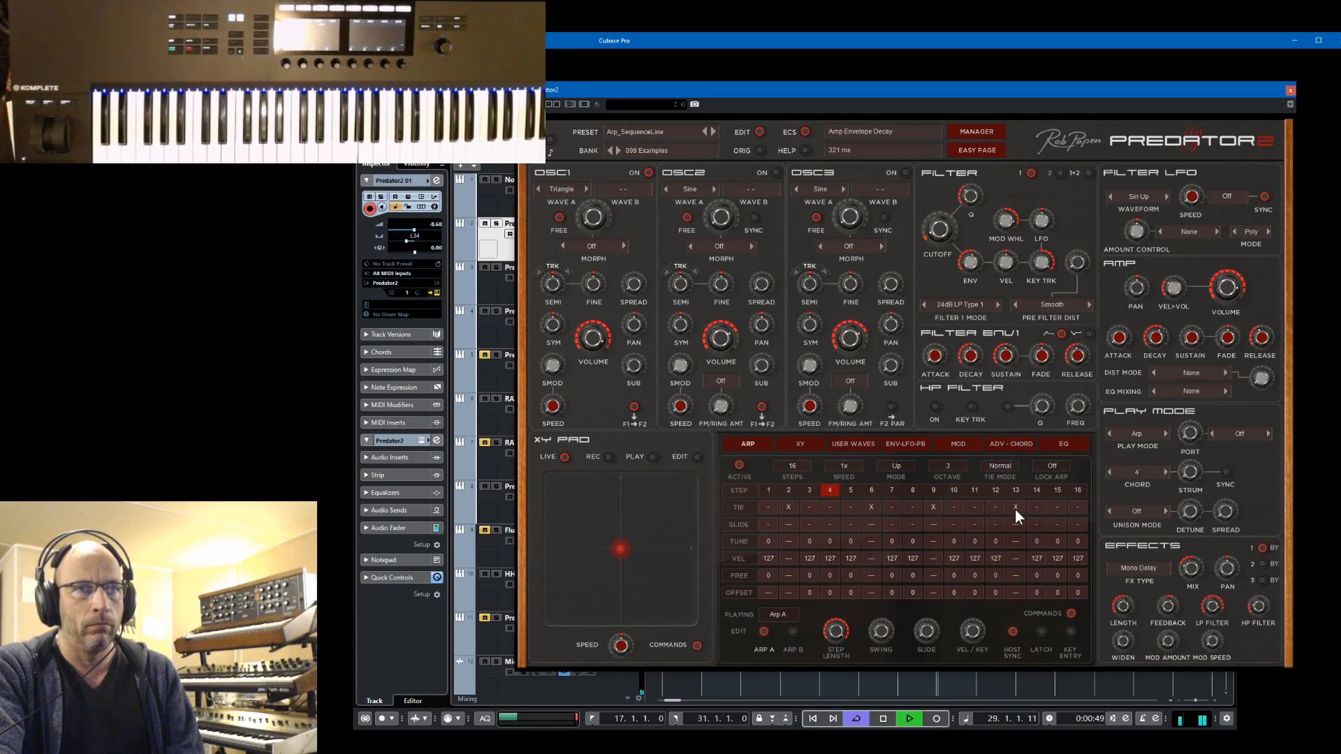
pyautogui.click(1072, 507)
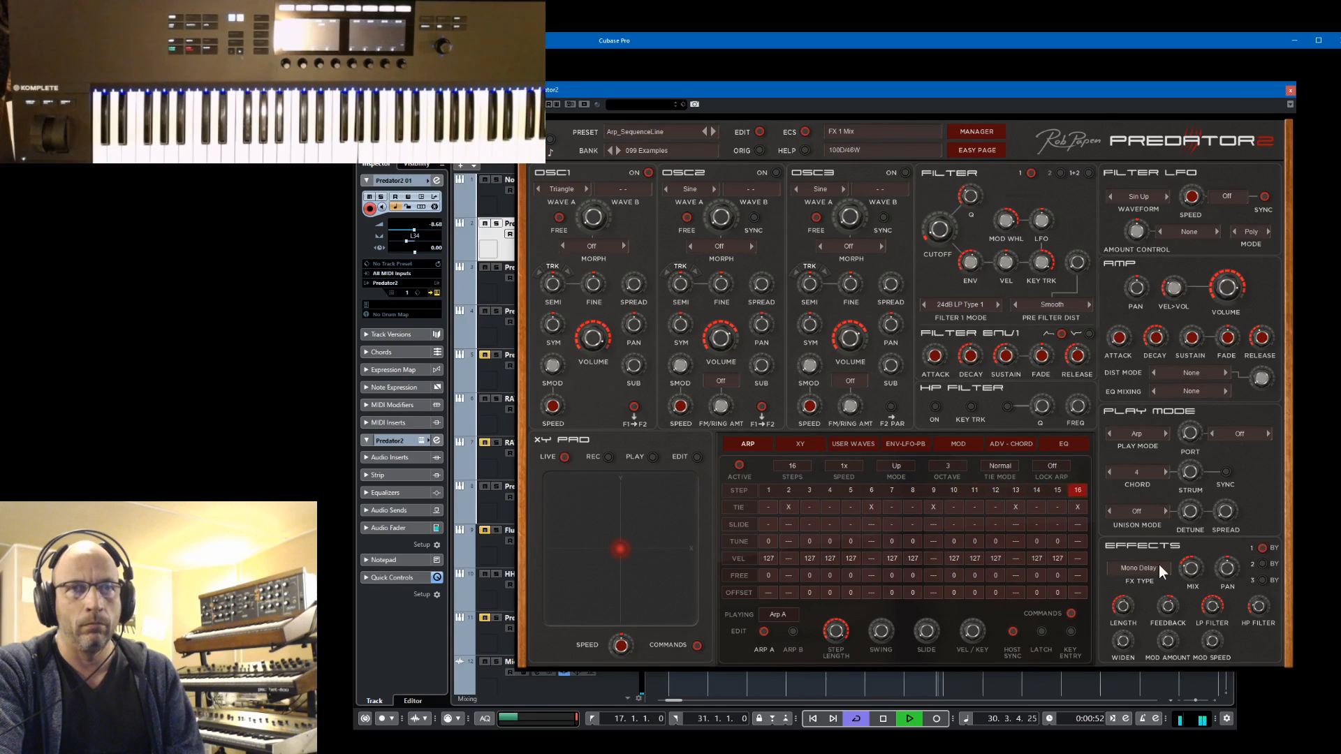
# Switch effect 1 to Stereo Delay and stop playback
pyautogui.click(1133, 568)
pyautogui.click(1130, 251)
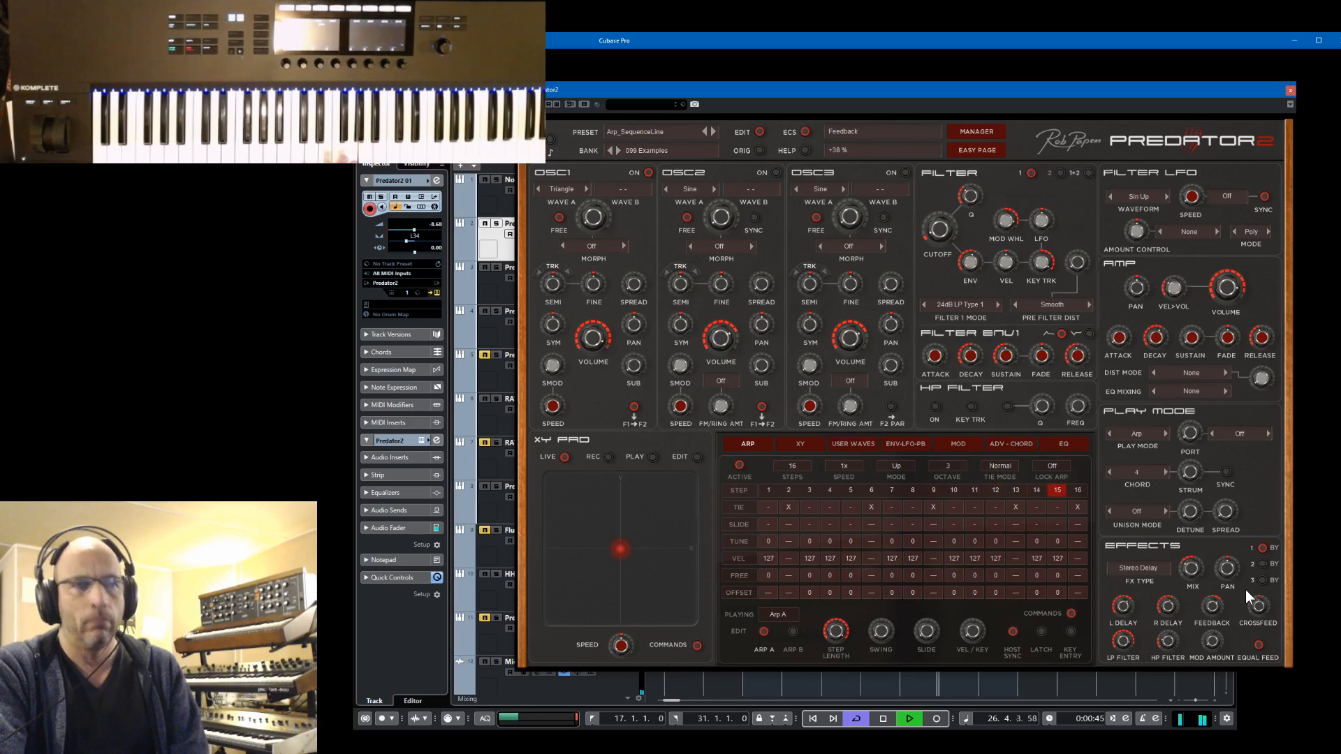
pyautogui.press('space')
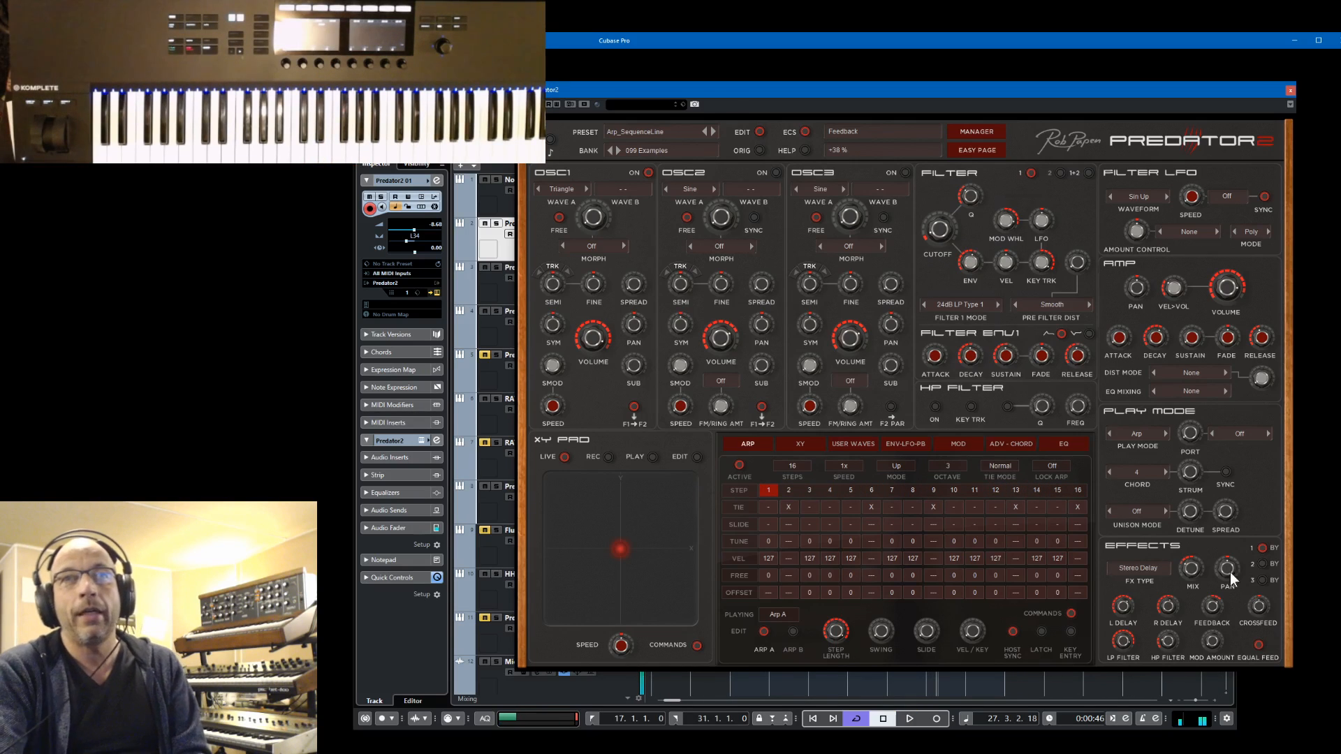
# Turn the chord mode off for comparison and set it back to 4 notes
pyautogui.click(1138, 467)
pyautogui.click(1140, 470)
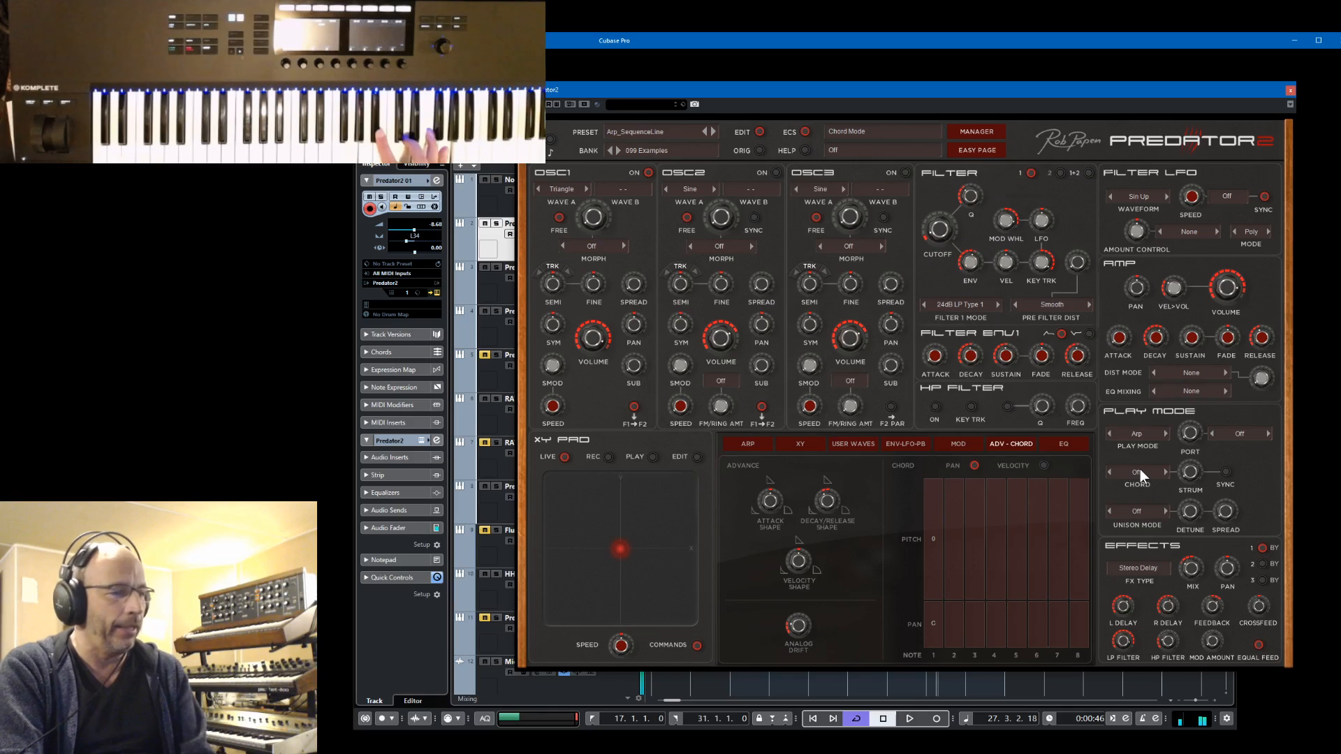
pyautogui.click(1138, 472)
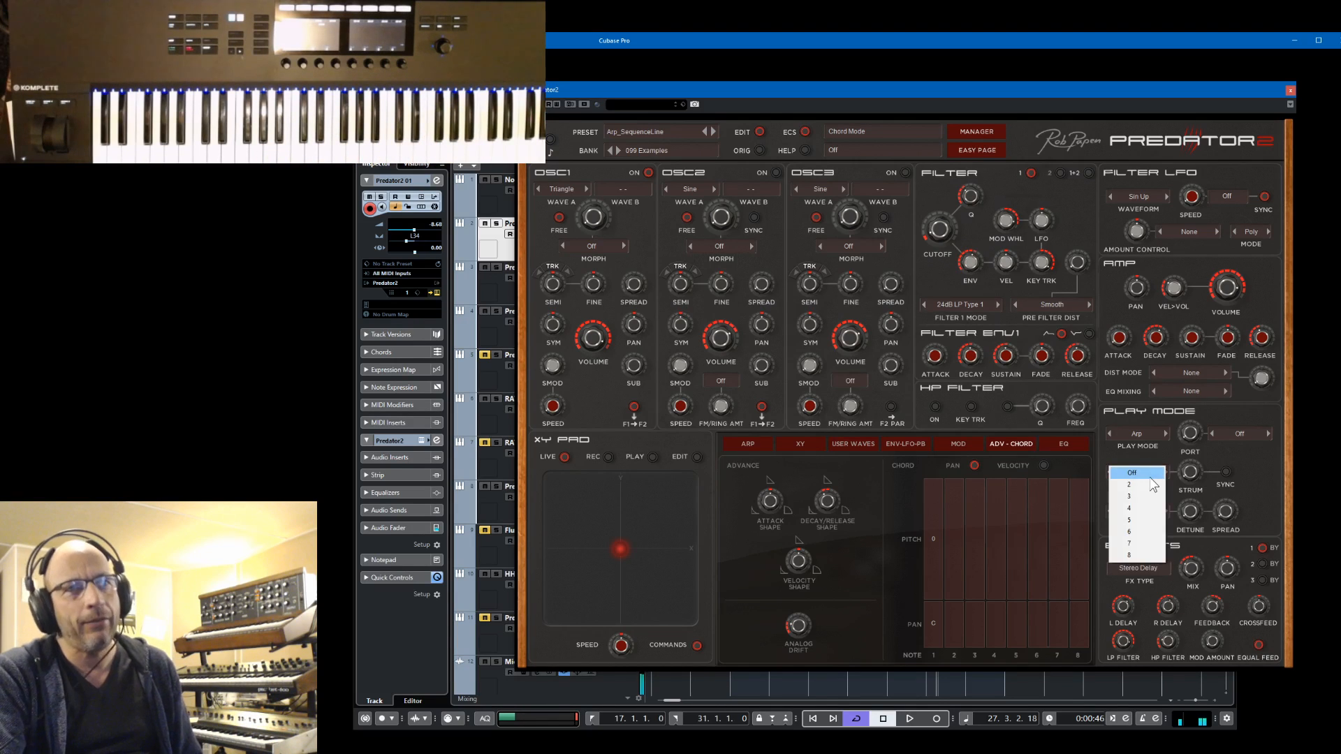
pyautogui.click(1149, 506)
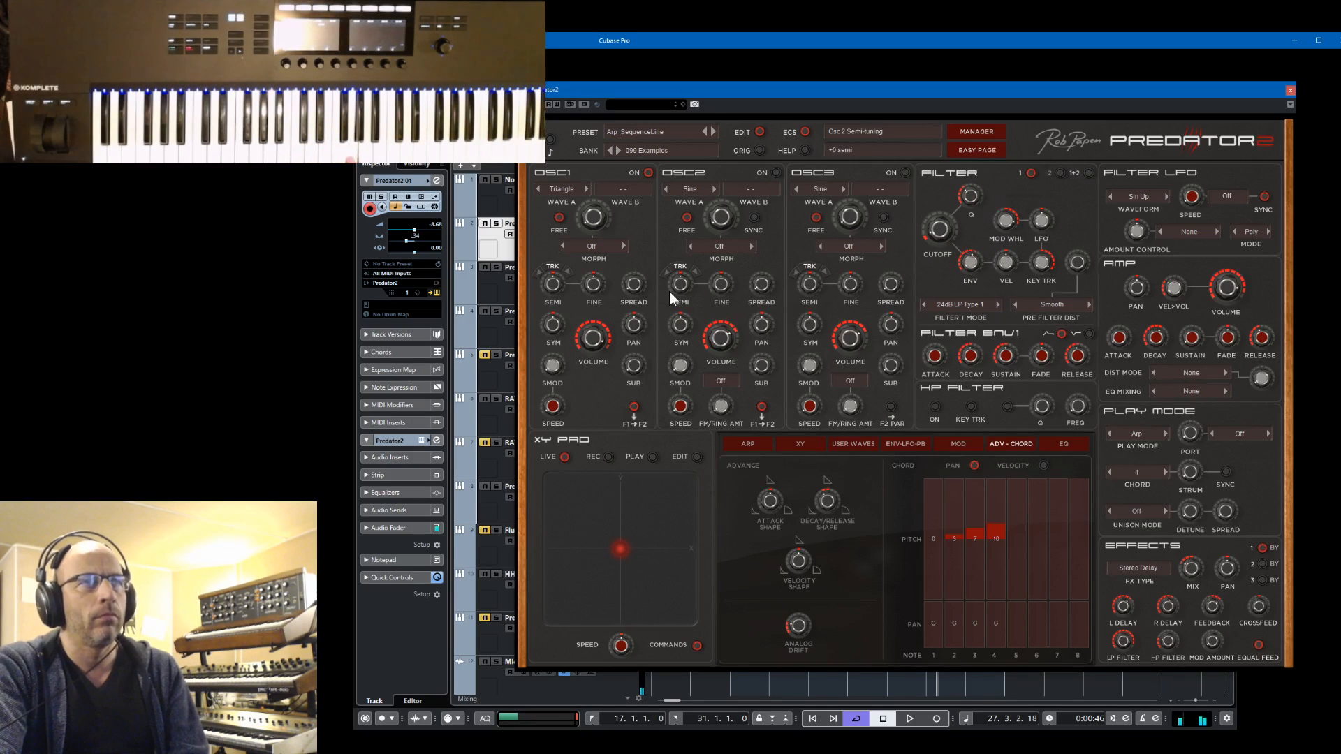
# Play the project, return to the arpeggiator settings, set the amp envelope attack to 13 ms and stop playback
pyautogui.press('space')
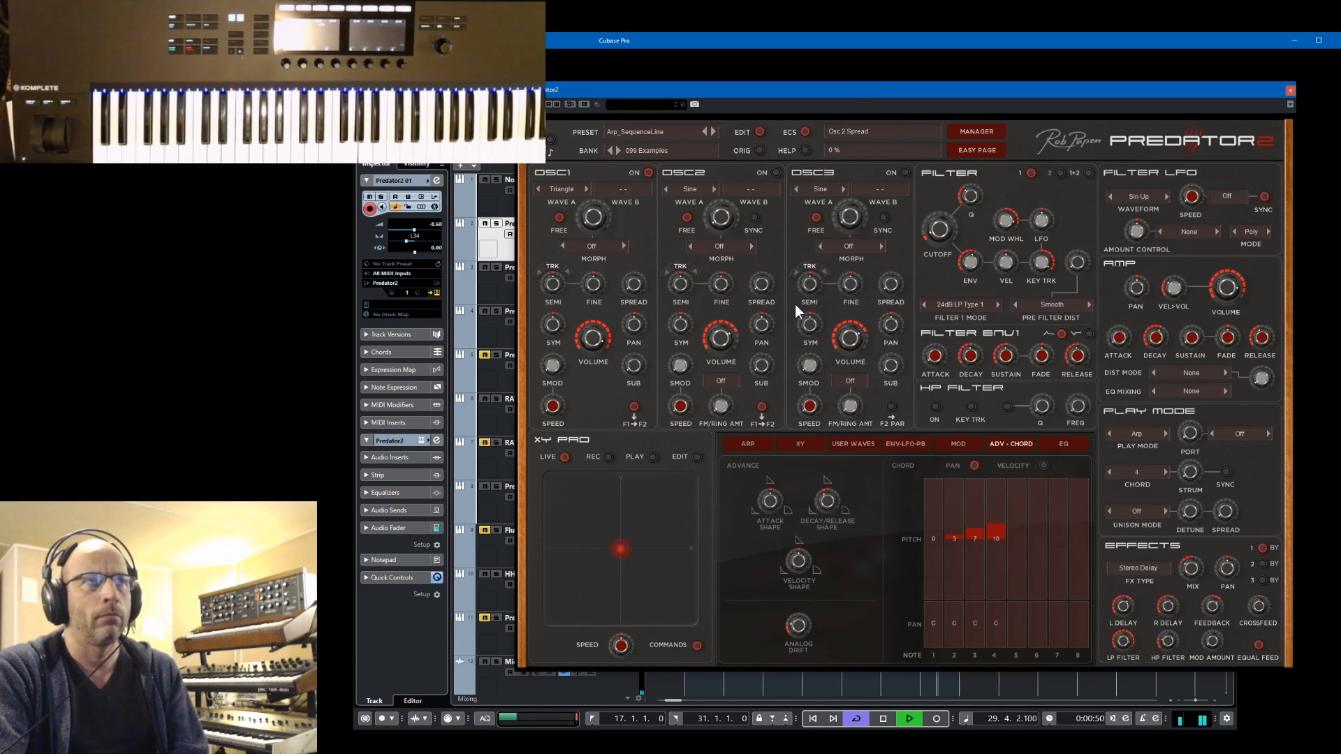
pyautogui.click(749, 441)
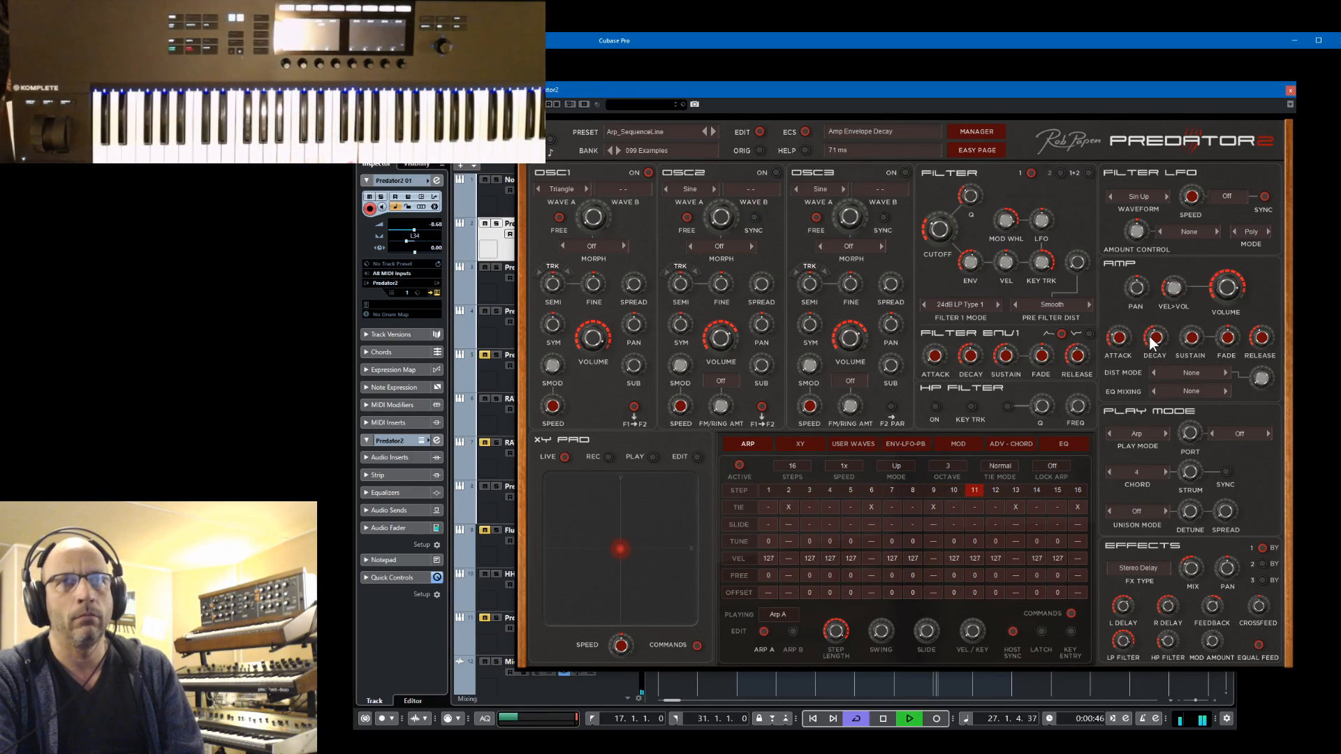
pyautogui.moveTo(1117, 338); pyautogui.dragTo(1113, 414)
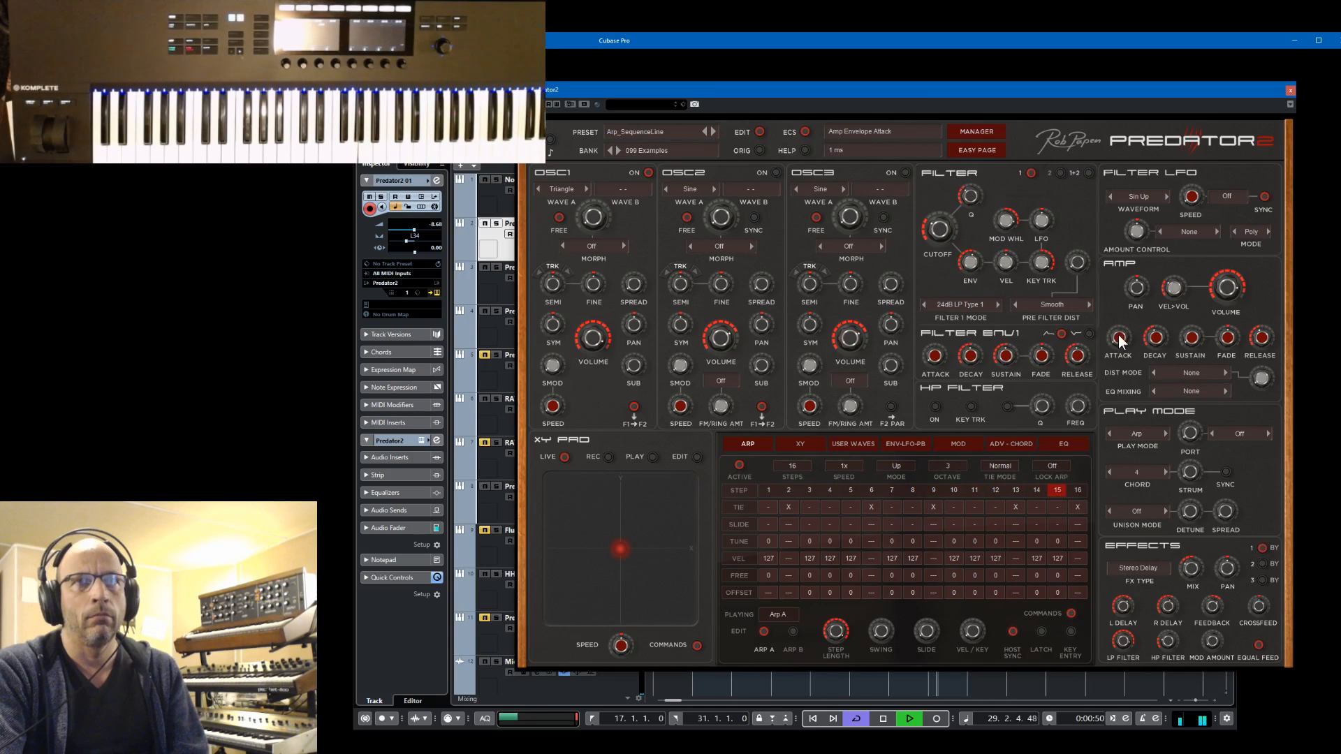
pyautogui.moveTo(1119, 341); pyautogui.dragTo(1120, 305)
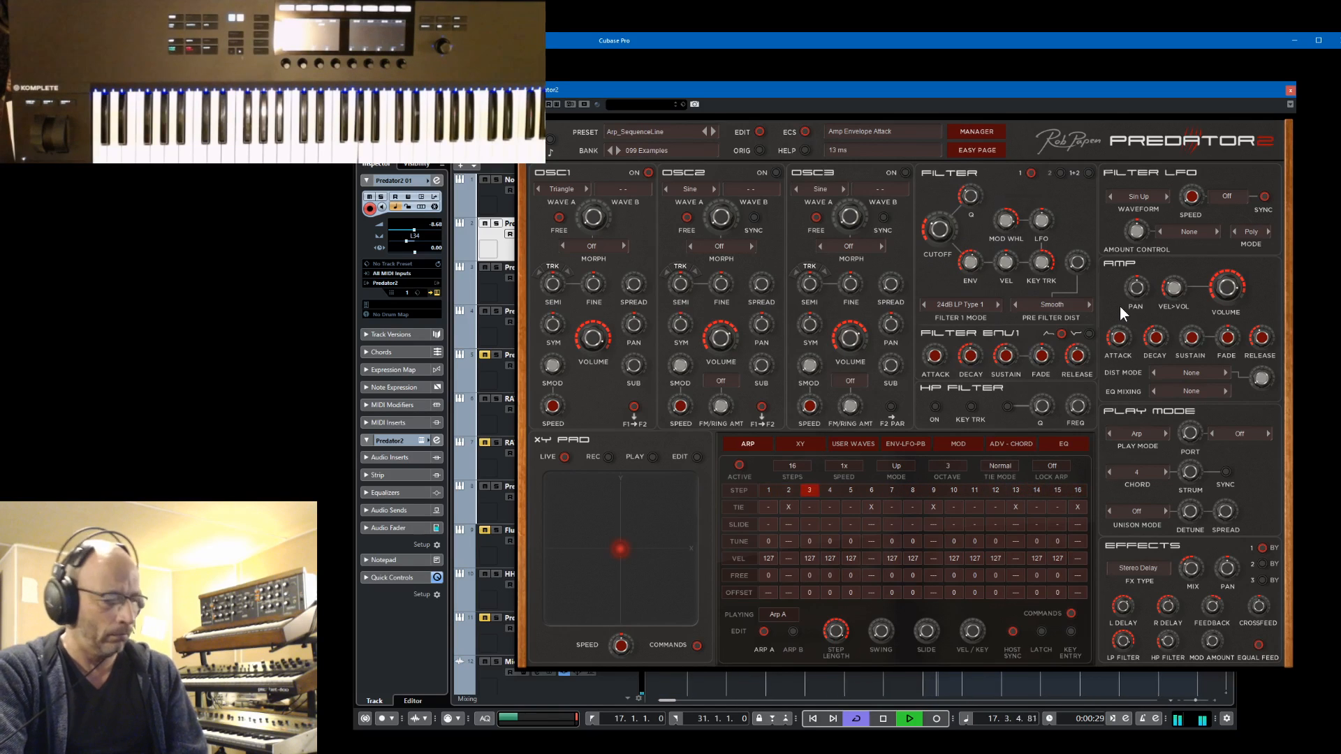
pyautogui.press('space')
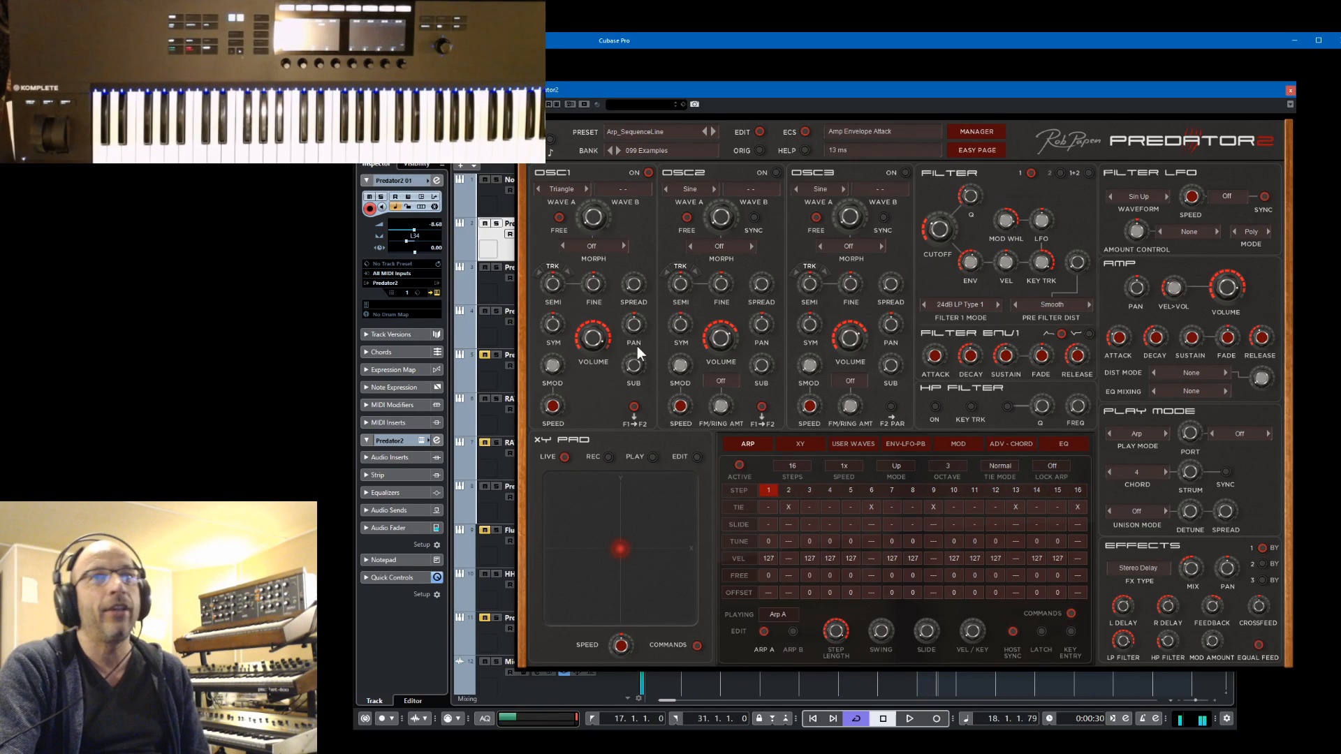
# Save the edited sound as a new preset named "Arp By Chord"
pyautogui.click(635, 132)
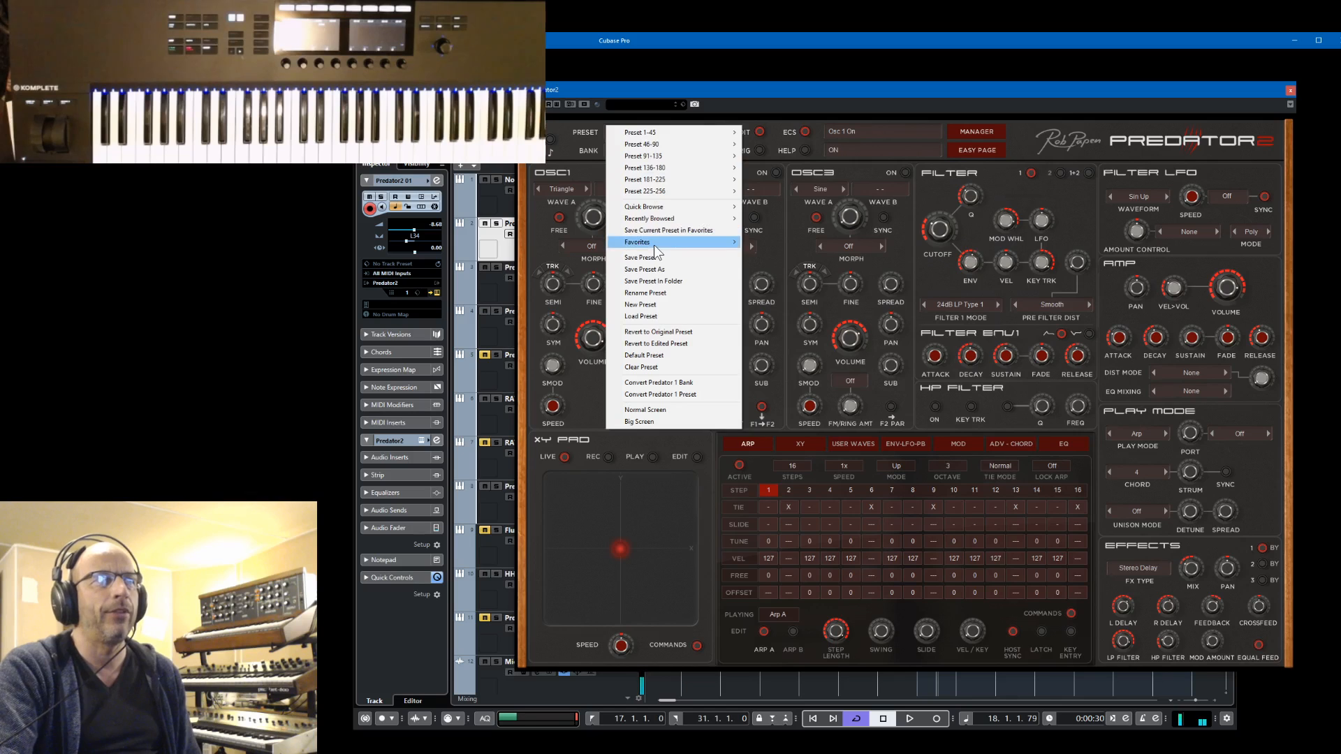
pyautogui.click(666, 271)
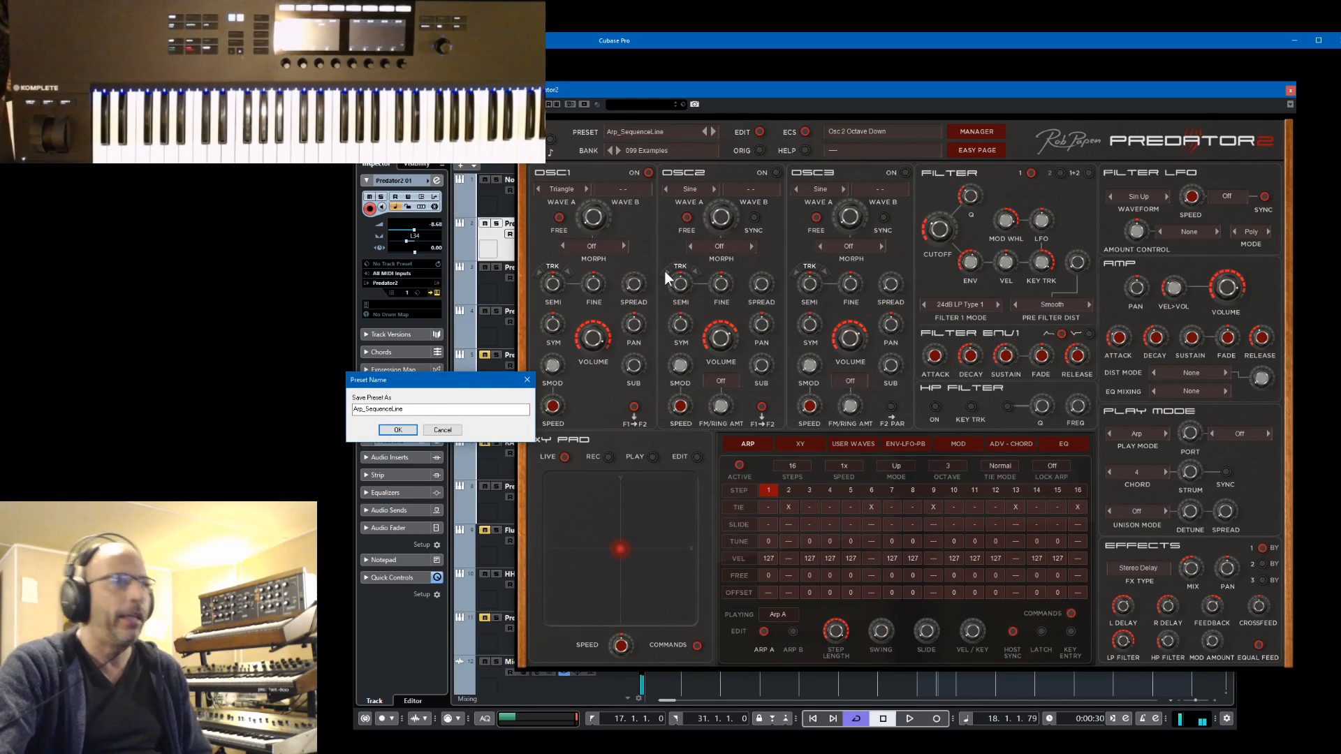
pyautogui.click(414, 411)
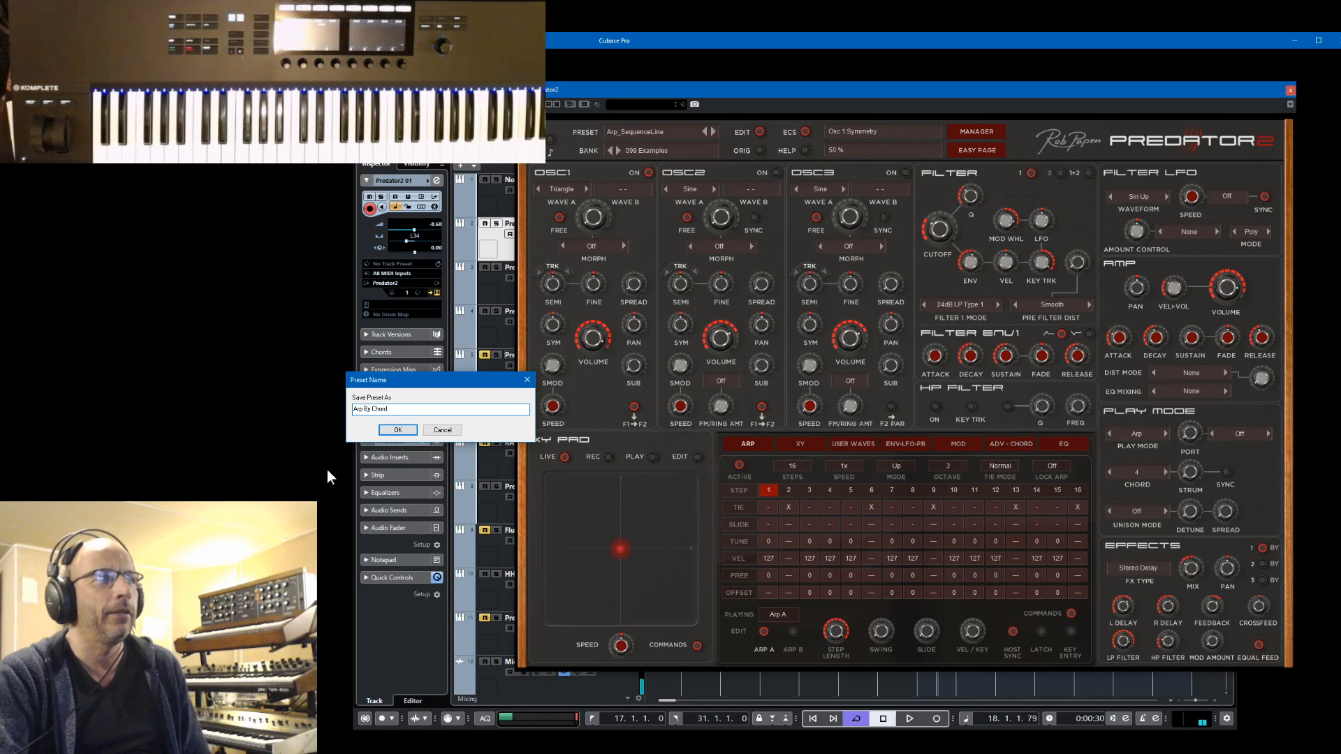
pyautogui.click(397, 429)
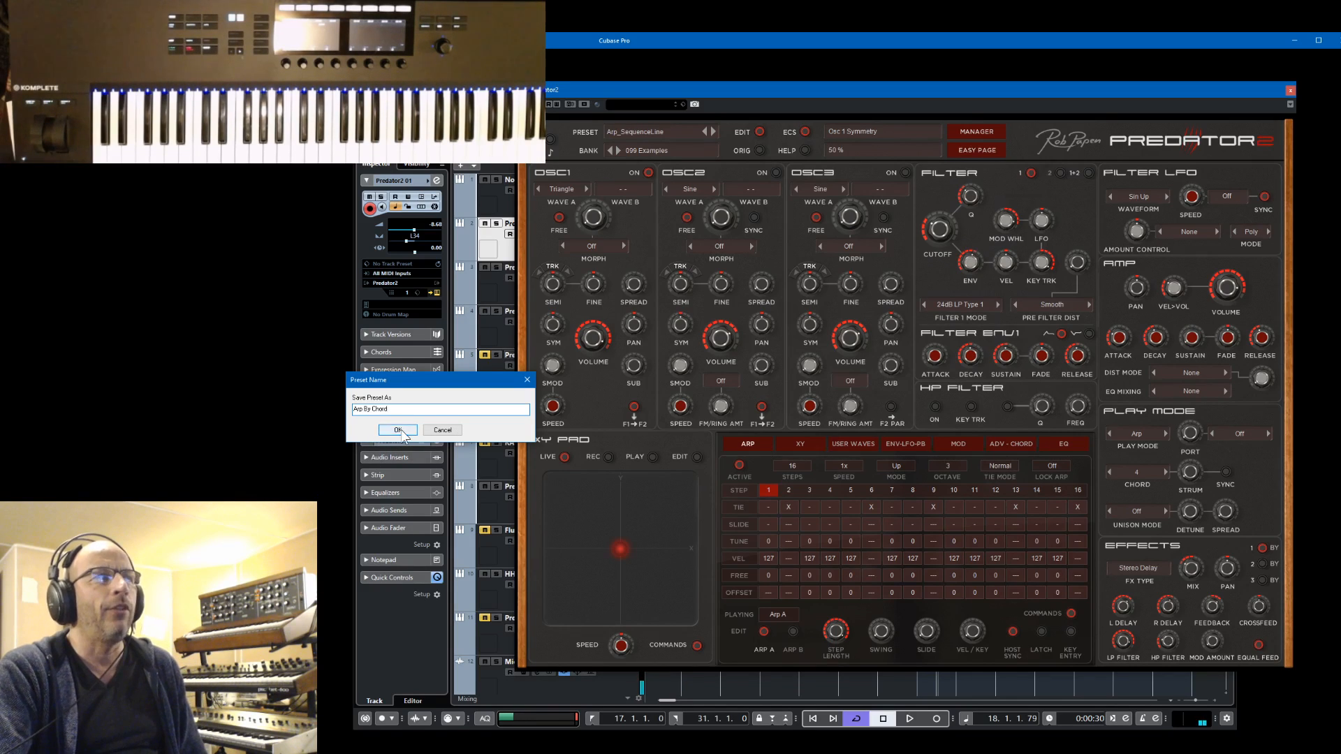
# Add the Chord and Poly Mode categories to the Arp By Chord preset and close the preset manager
pyautogui.click(980, 130)
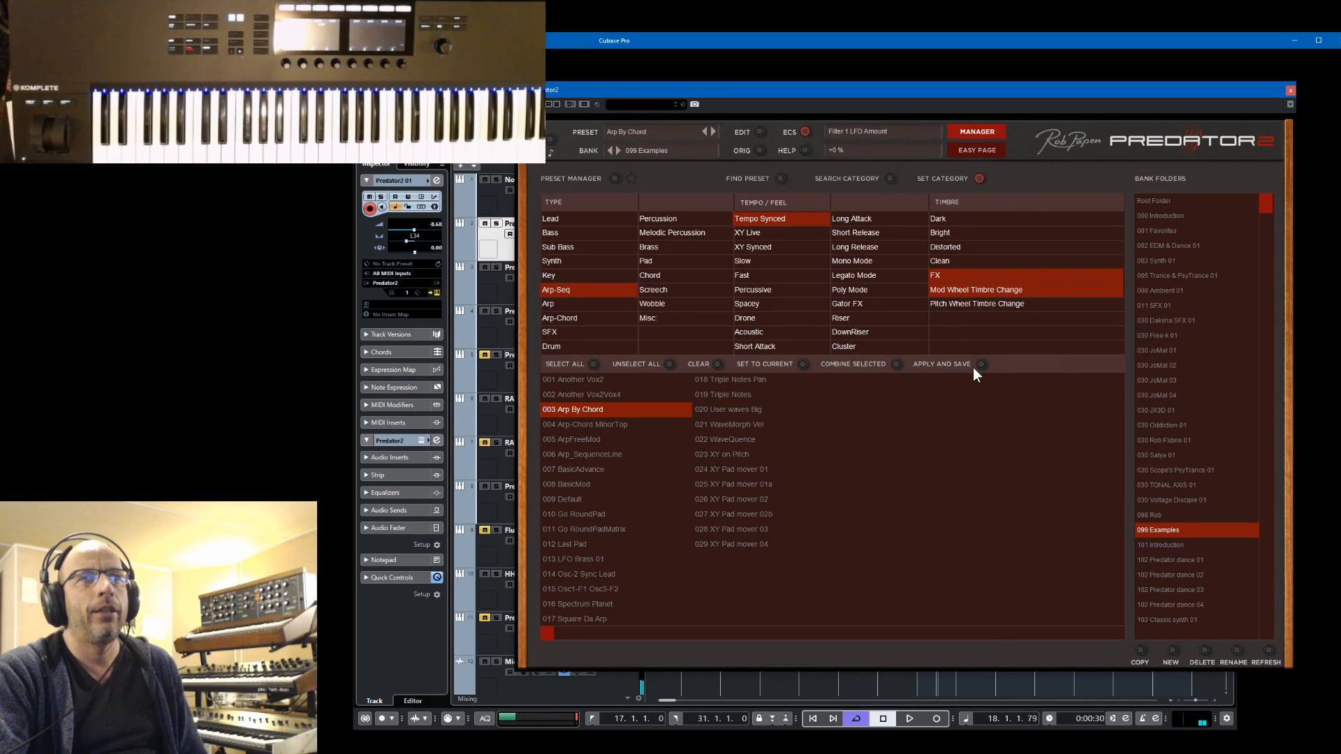
pyautogui.click(654, 276)
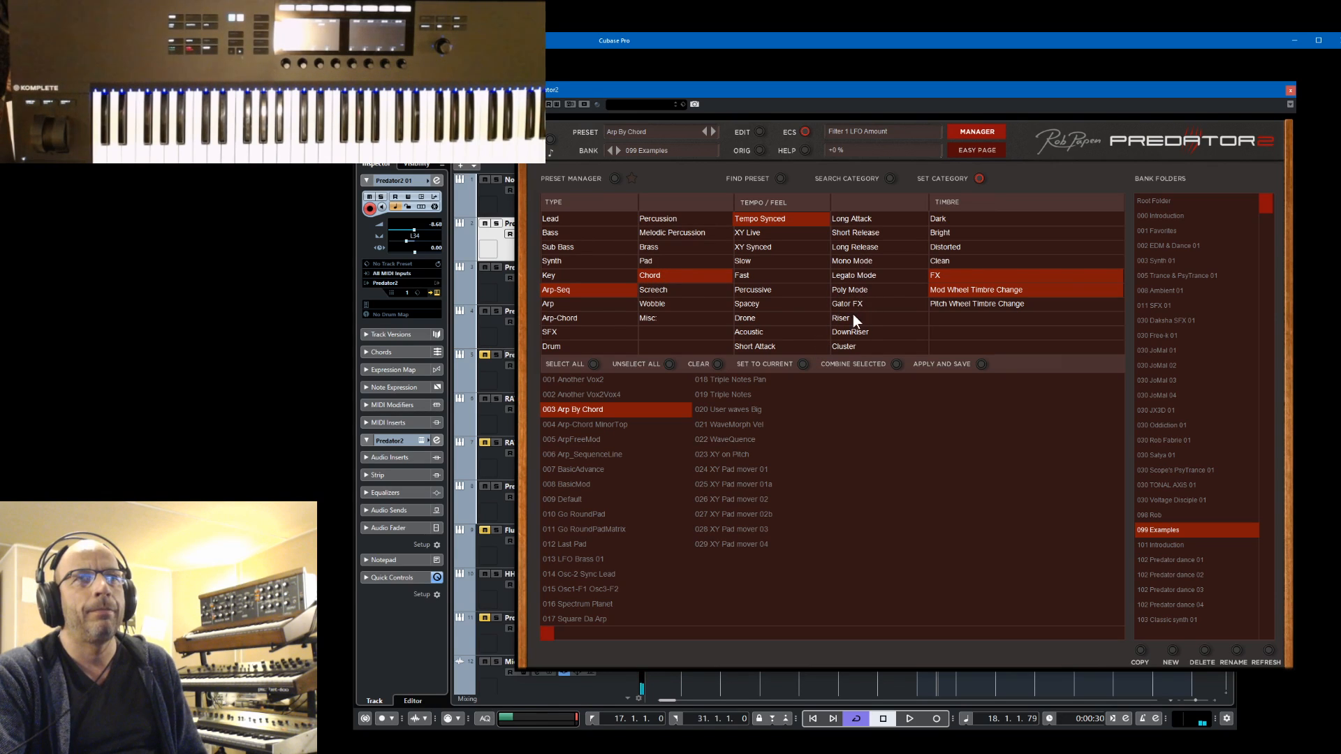
pyautogui.click(869, 291)
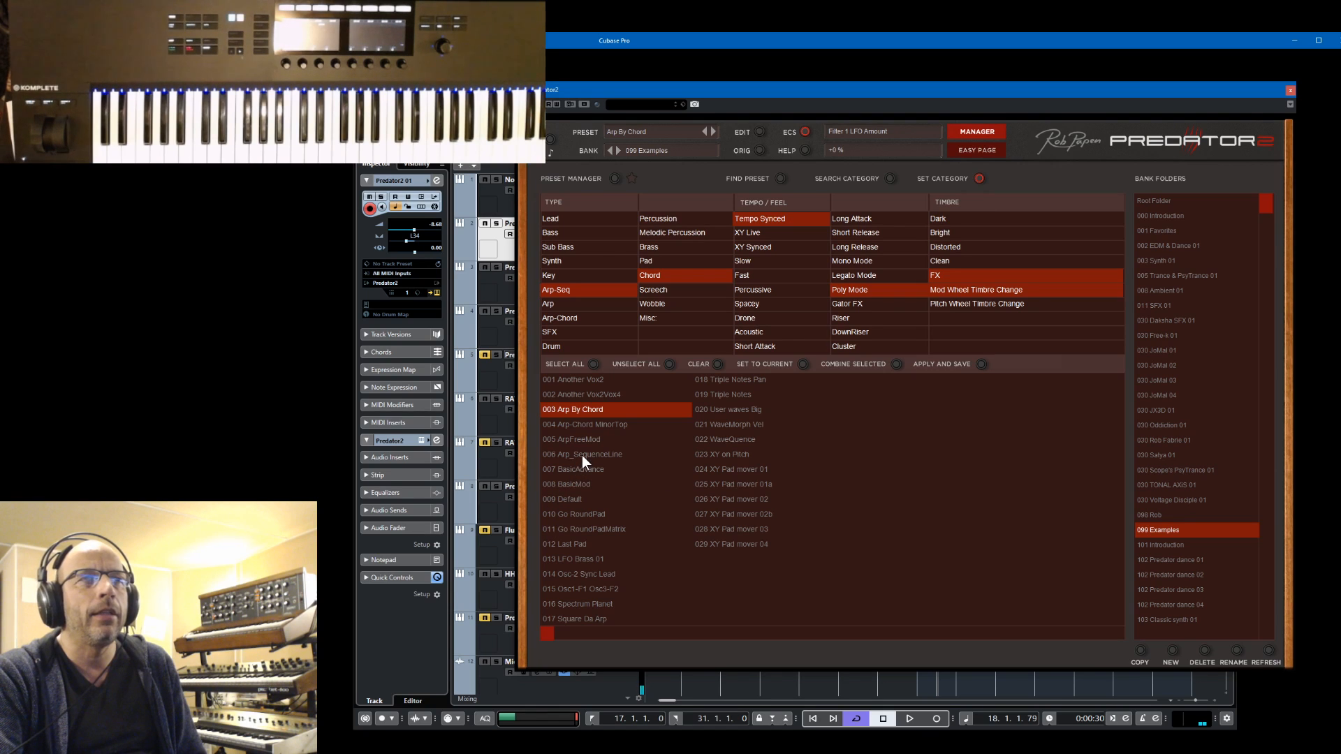
pyautogui.click(980, 133)
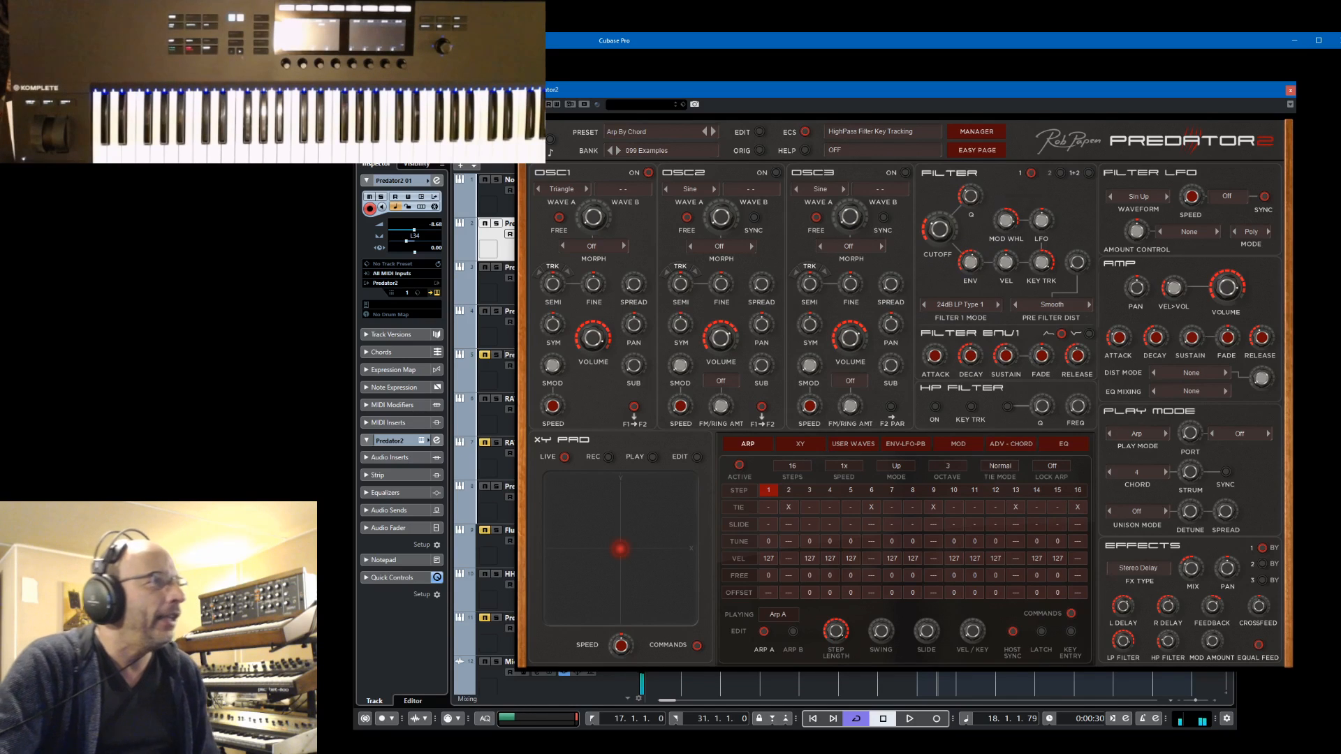
# Return to the project window and select the Predator2 01 track directly below the current one
pyautogui.hotkey('alt', 'Tab')
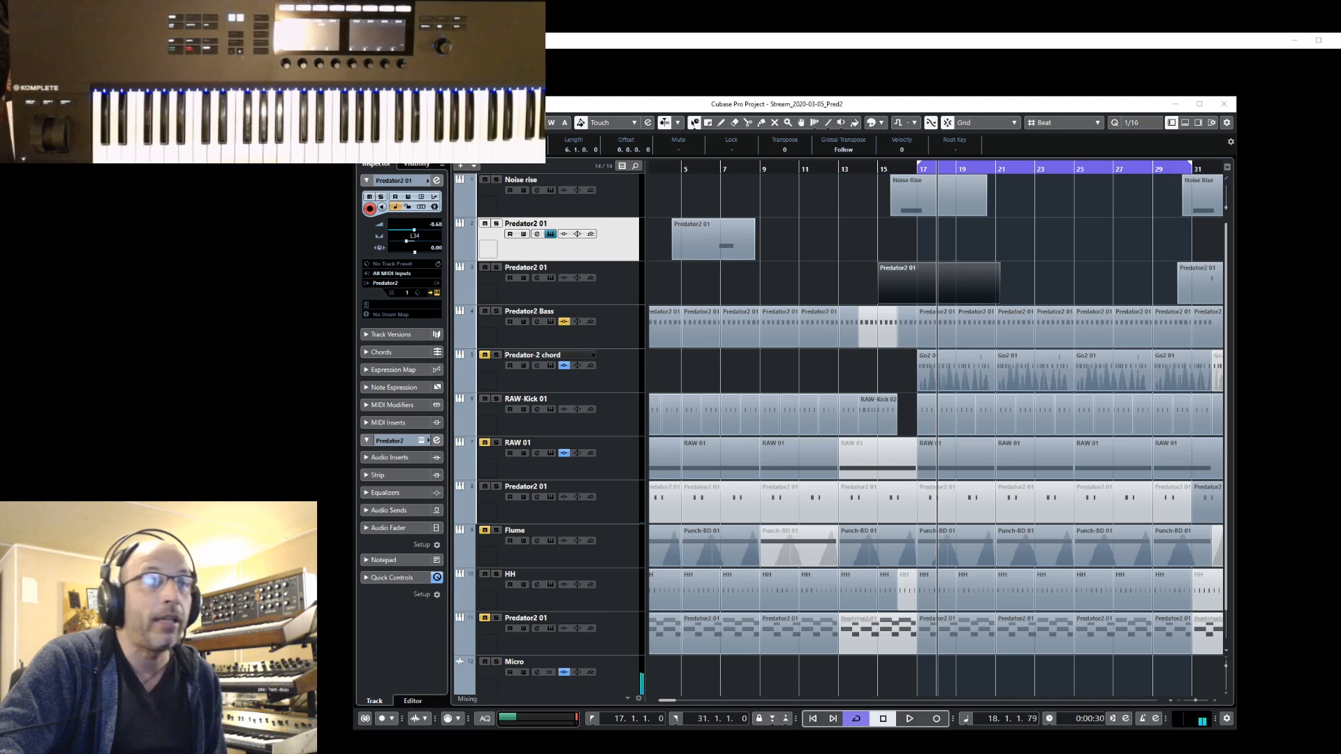
pyautogui.click(606, 286)
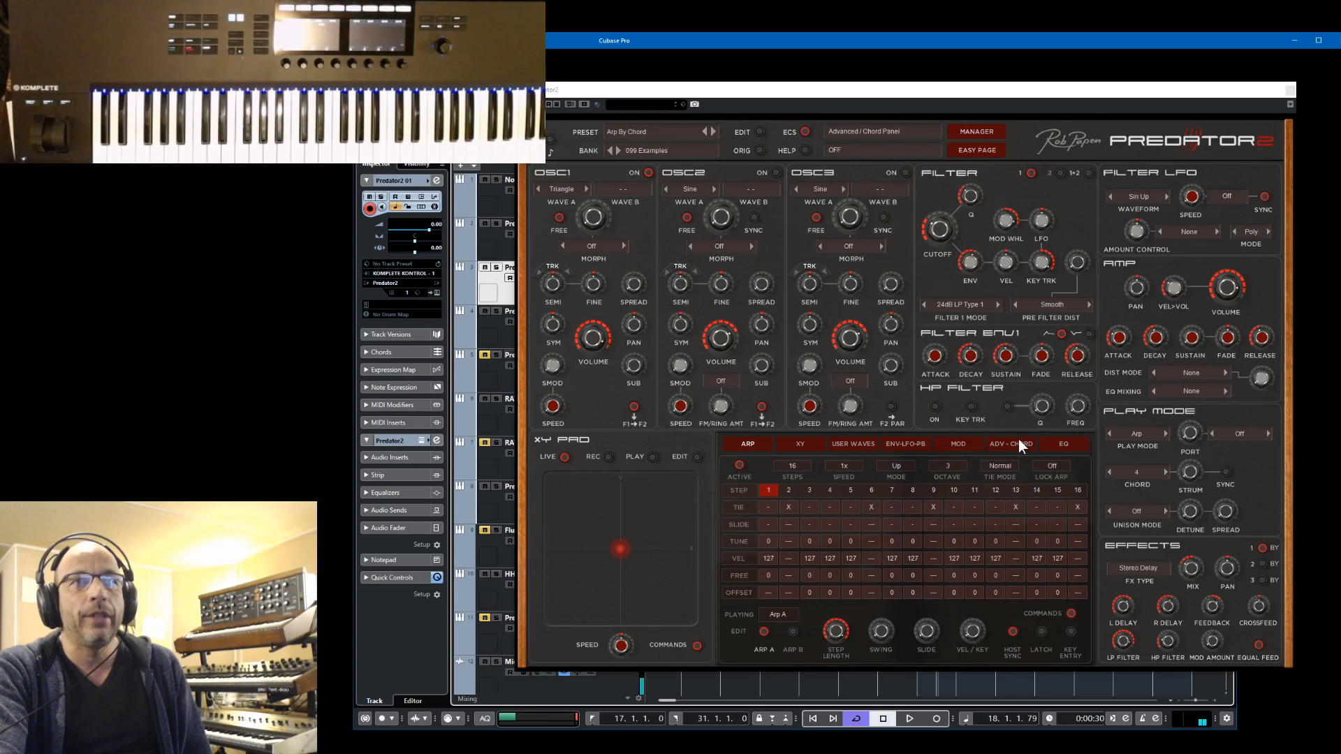
# Look over the synth's LFO, pitch LFO and pitch bend, and envelope modulation settings
pyautogui.click(897, 447)
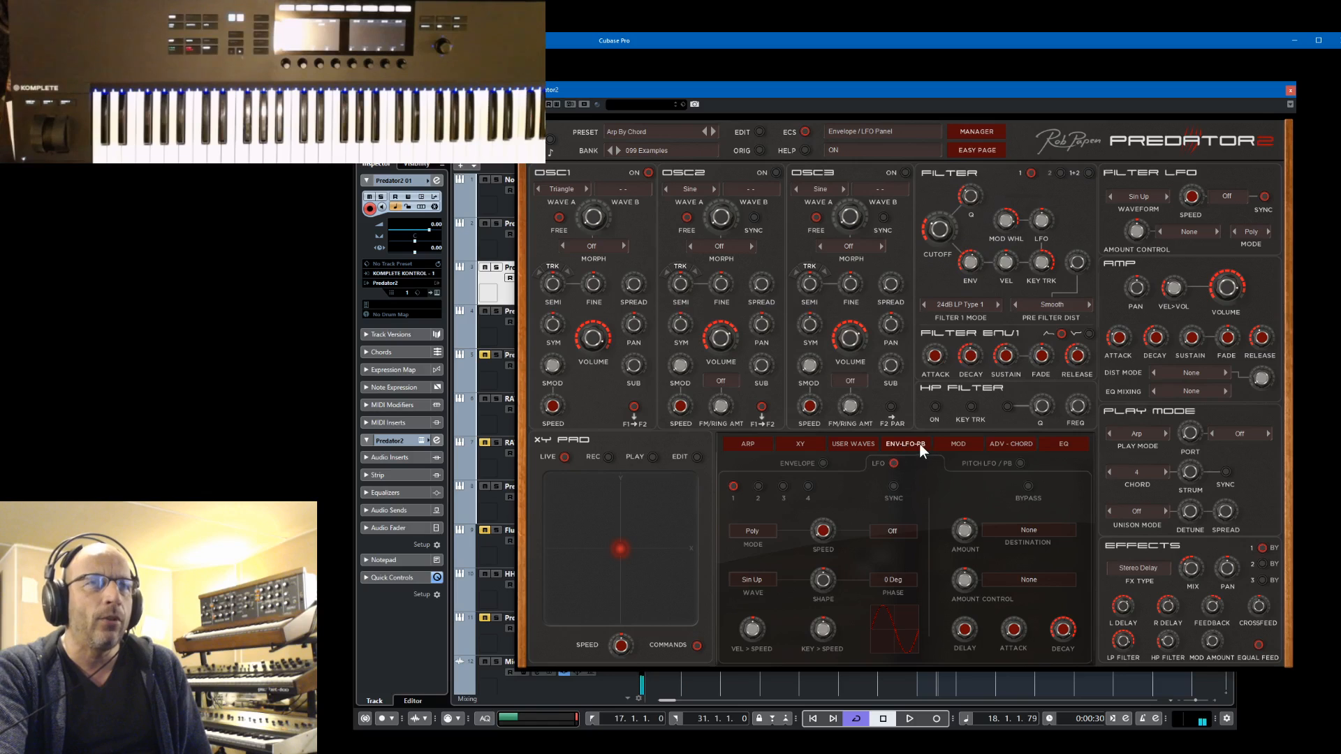
pyautogui.click(824, 464)
pyautogui.click(892, 465)
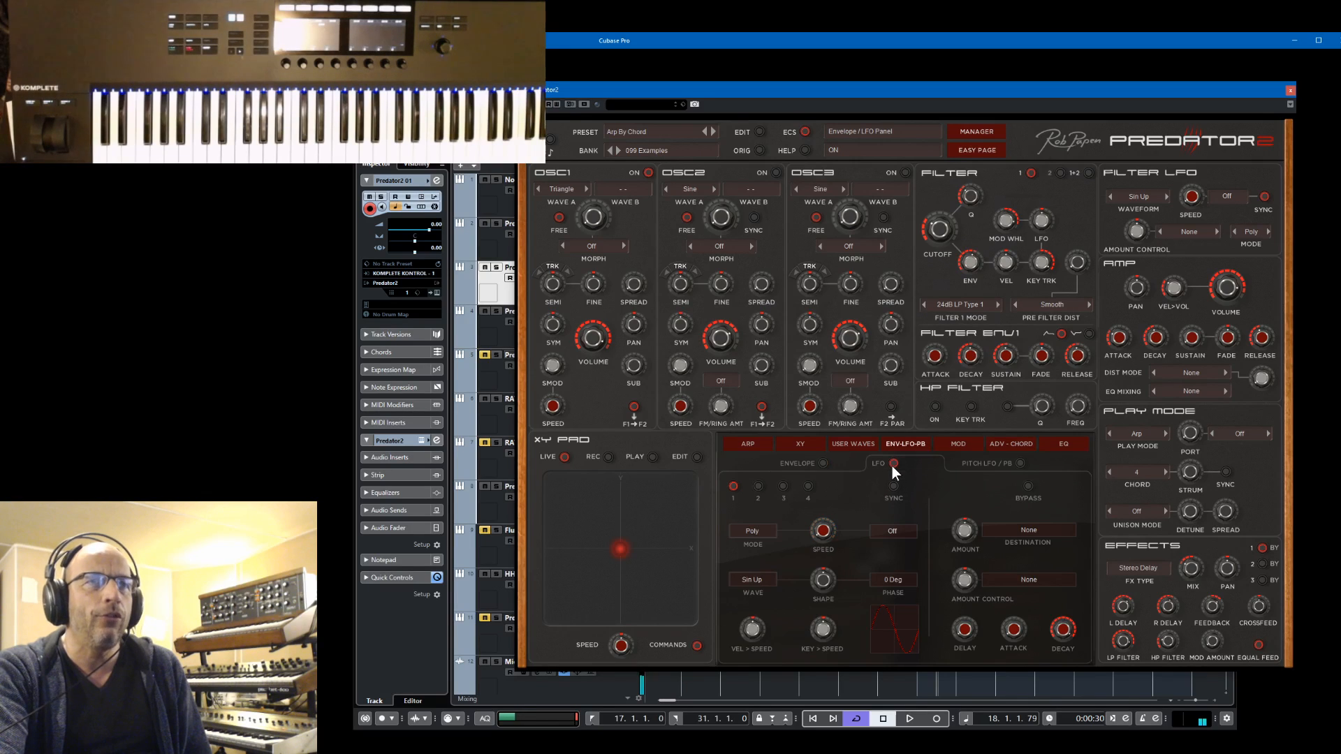
pyautogui.click(1020, 464)
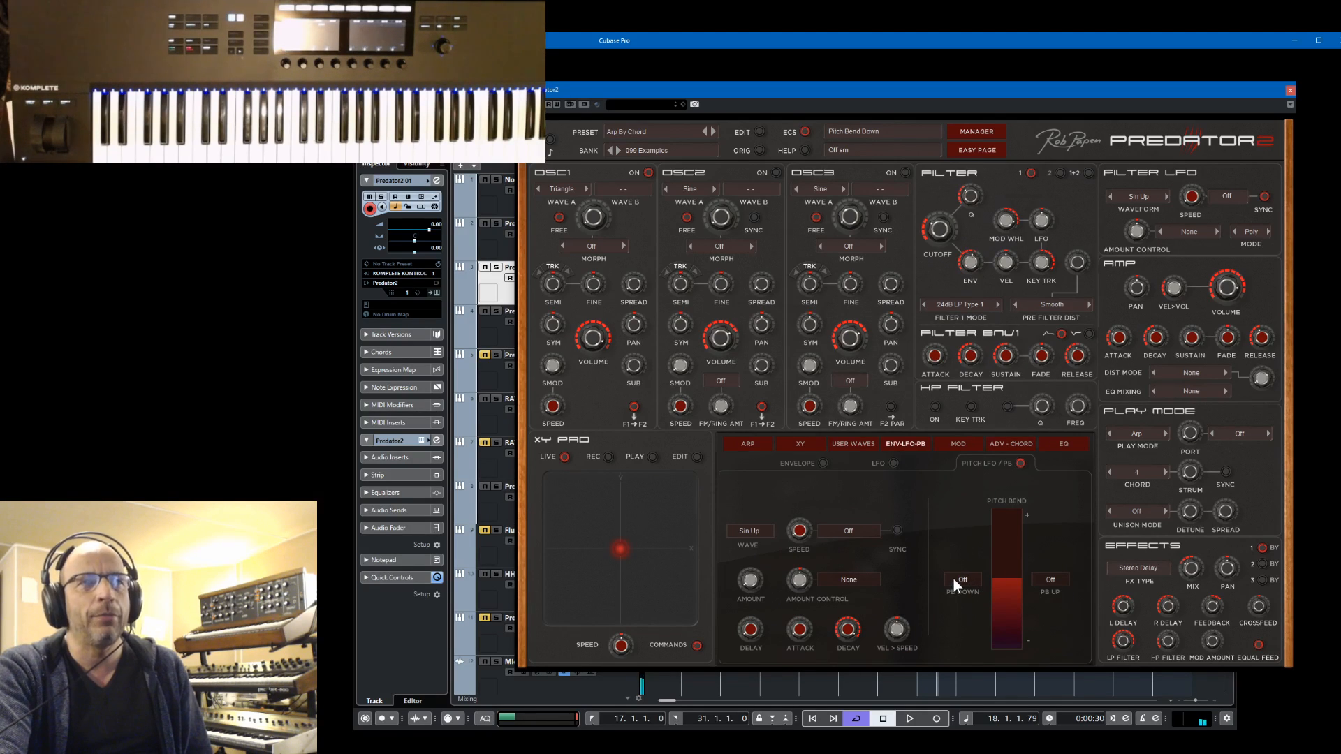
pyautogui.click(894, 463)
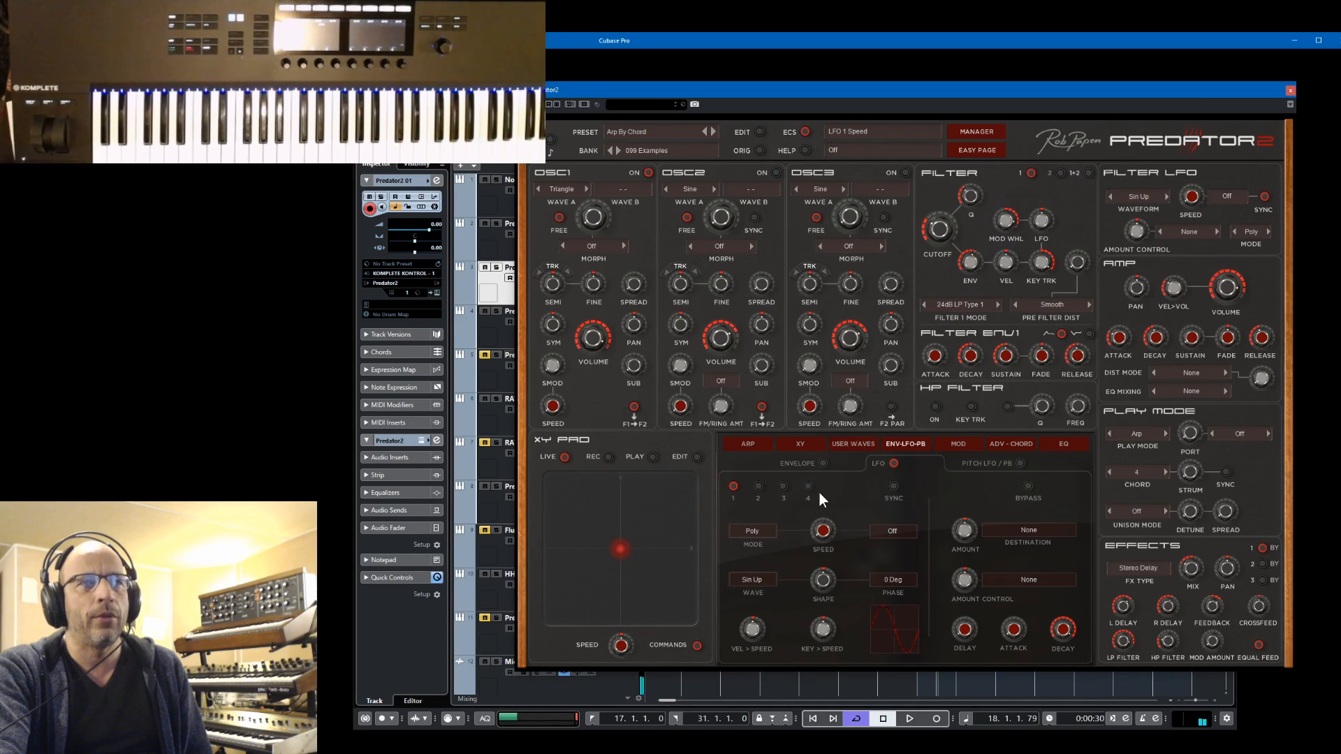
pyautogui.click(822, 465)
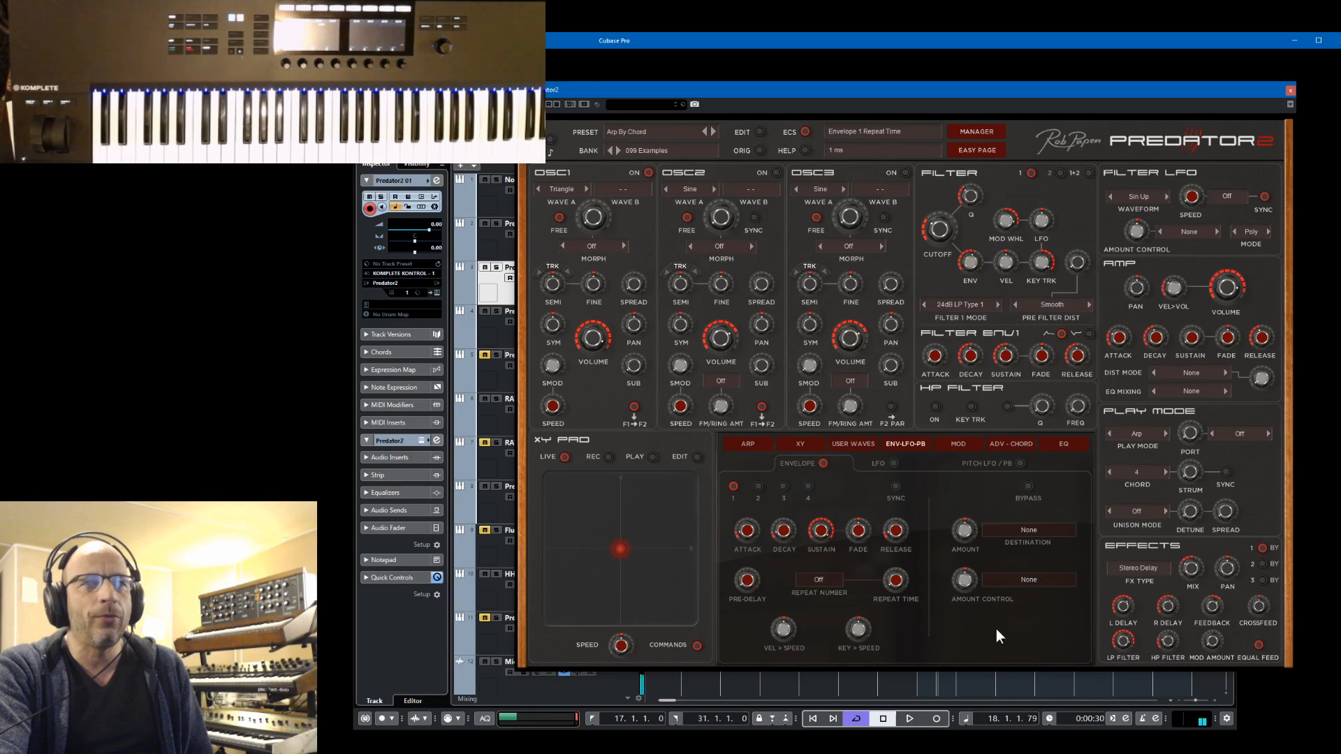
# Compare the basic and advanced modes of the synth's modulation matrix, returning to the basic mode
pyautogui.click(957, 446)
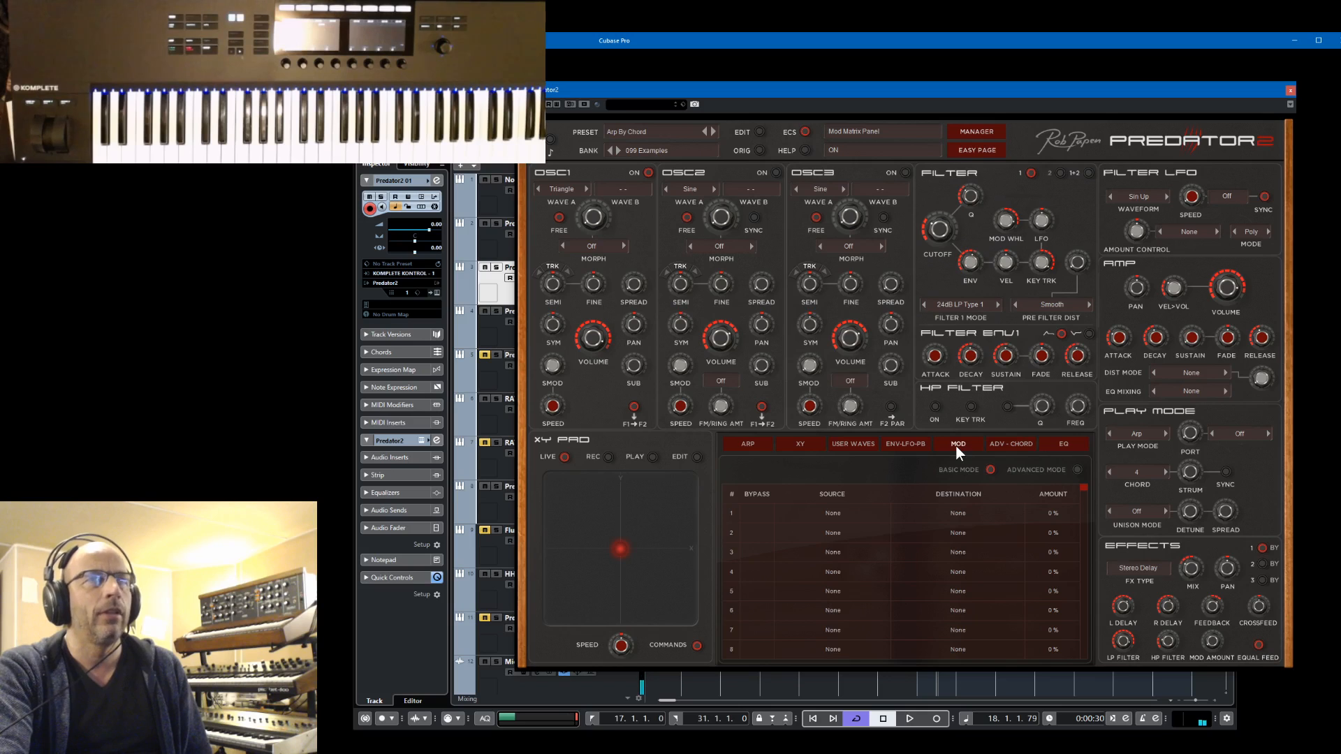
pyautogui.click(1078, 471)
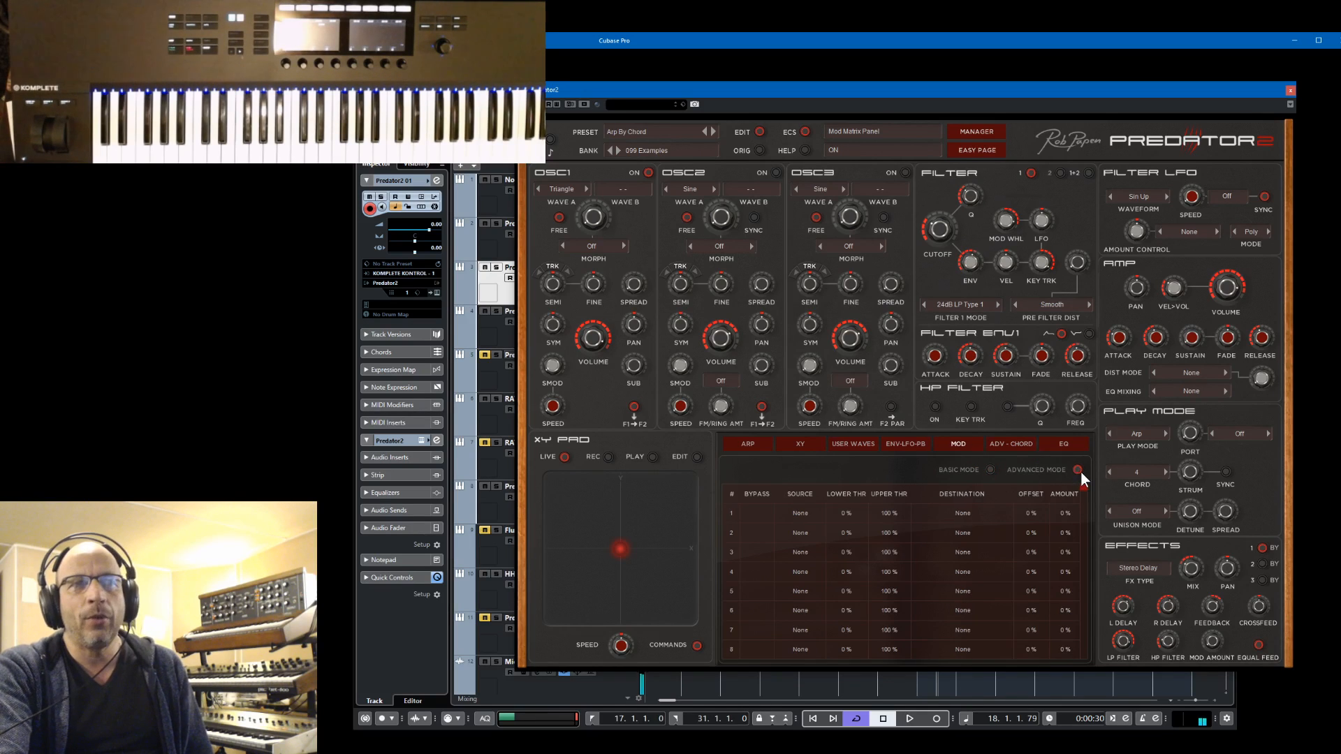
pyautogui.click(990, 469)
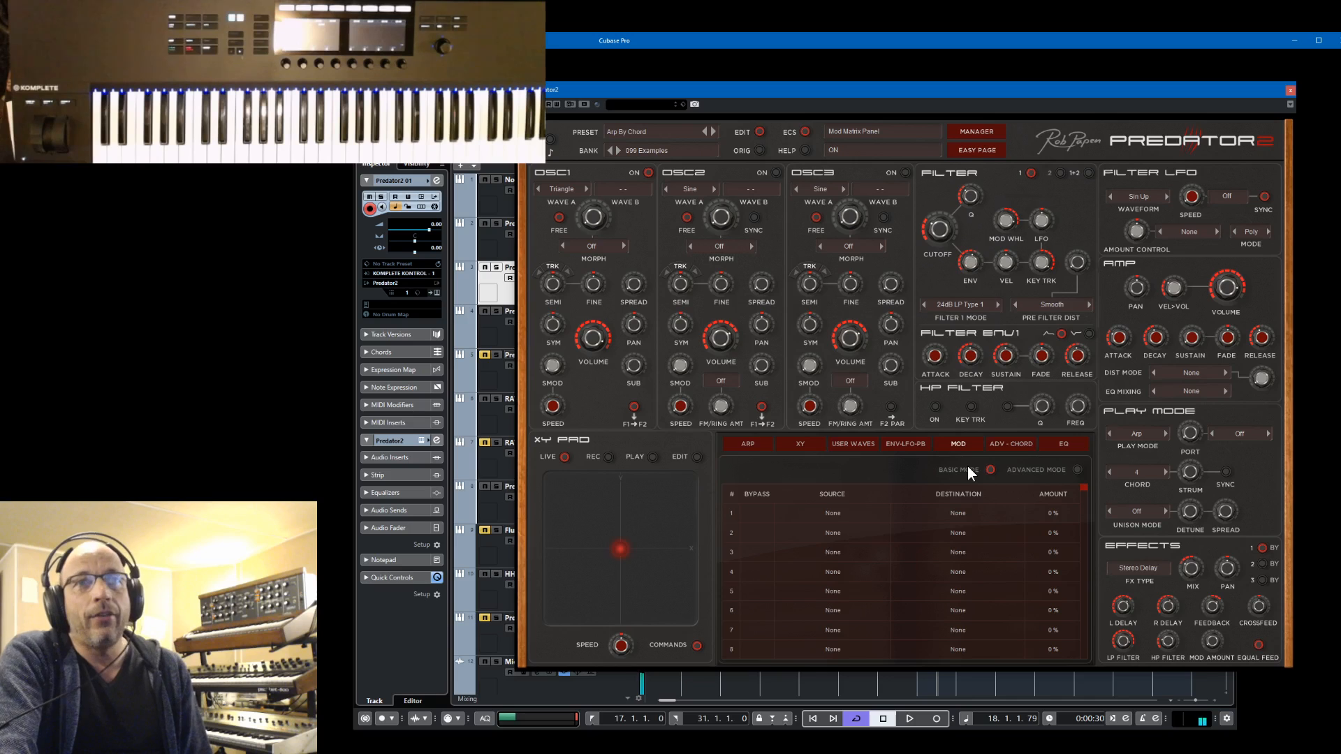
# Set the first modulation slot's source to Mod Whl and look through its FX destinations without choosing one
pyautogui.click(832, 514)
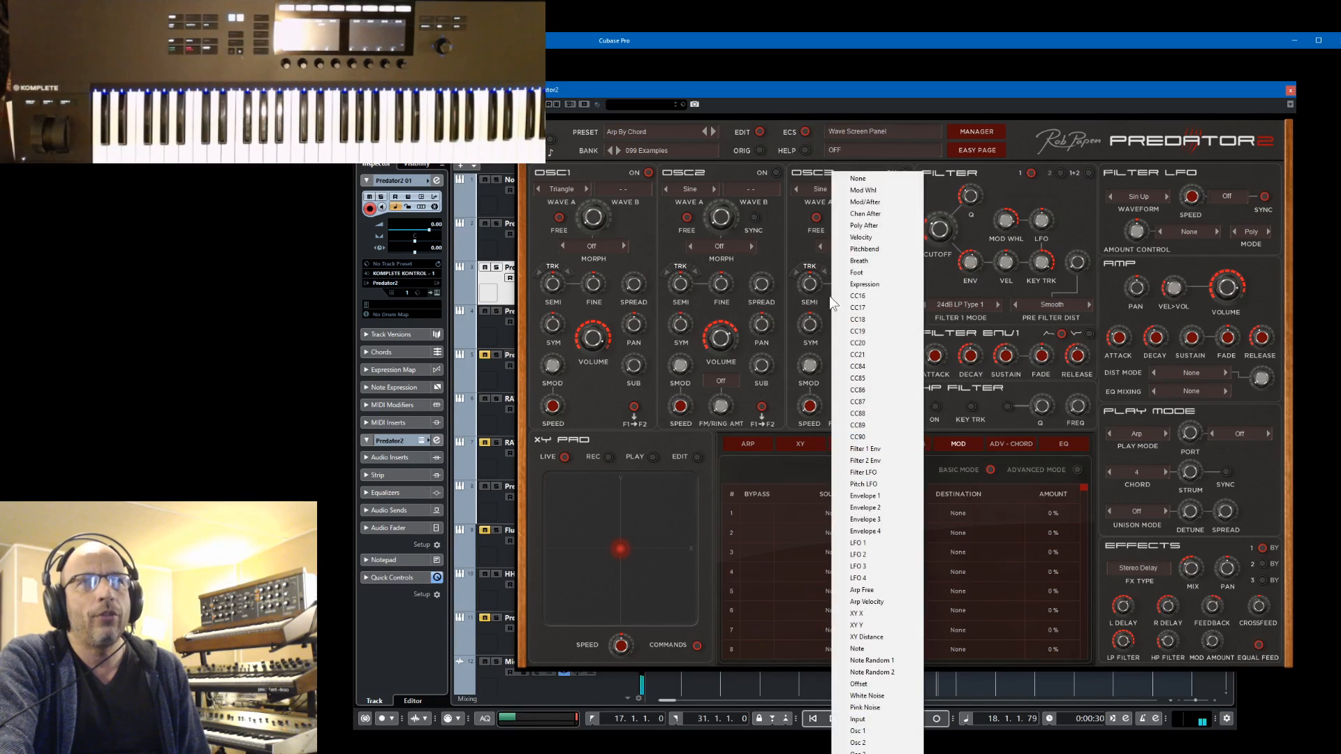
pyautogui.click(866, 193)
pyautogui.click(958, 514)
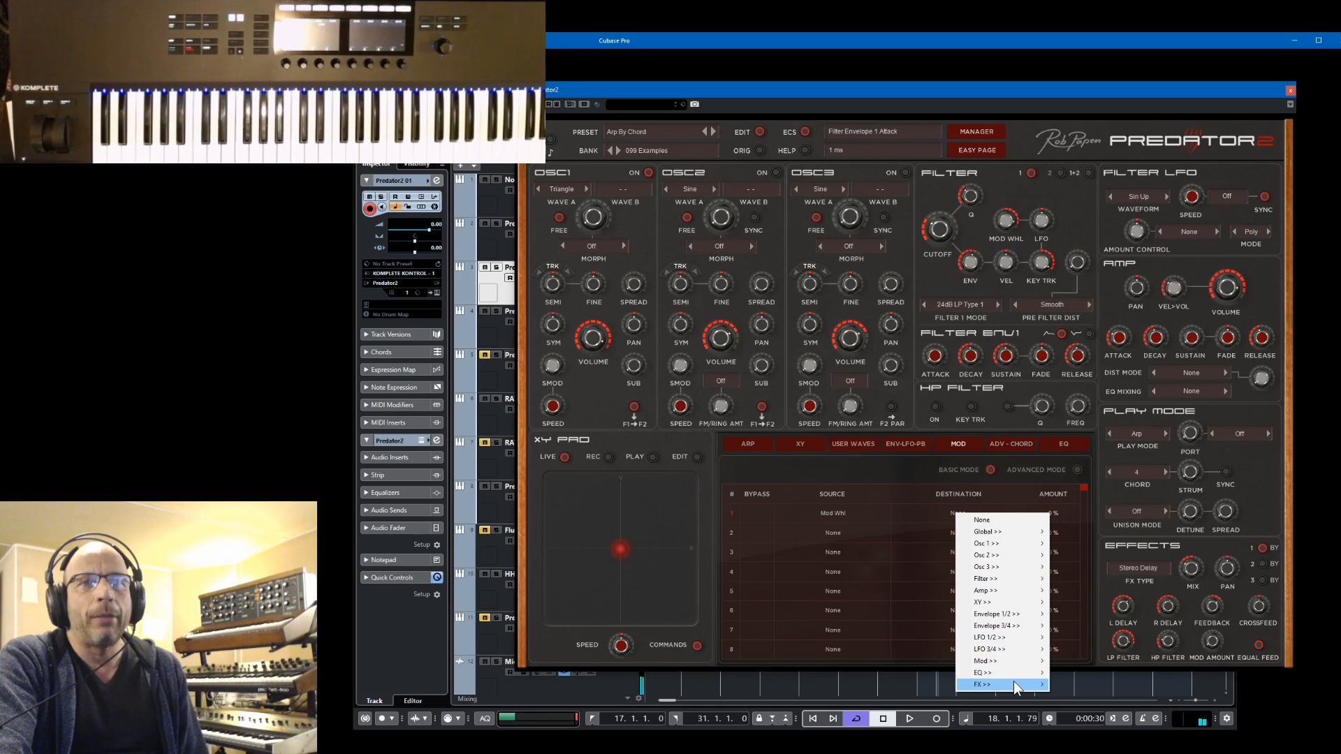
pyautogui.moveTo(1012, 681)
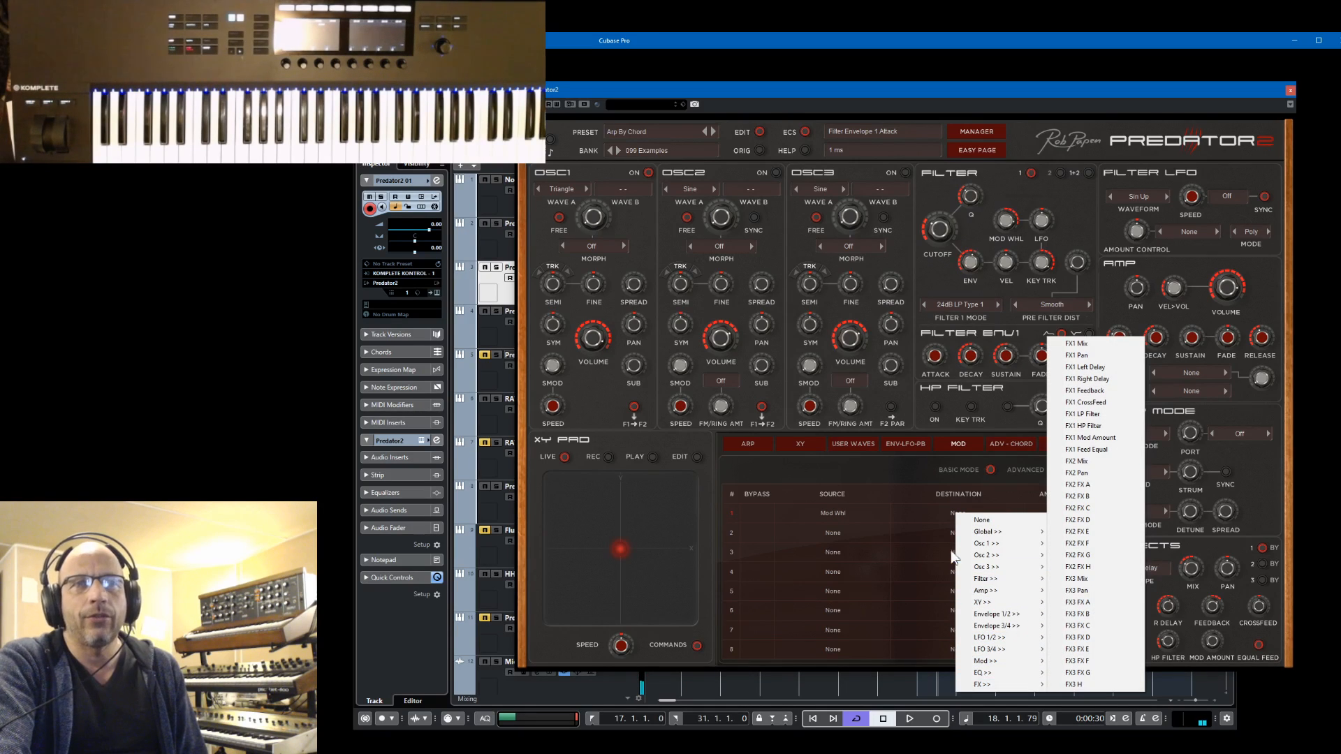
pyautogui.click(847, 469)
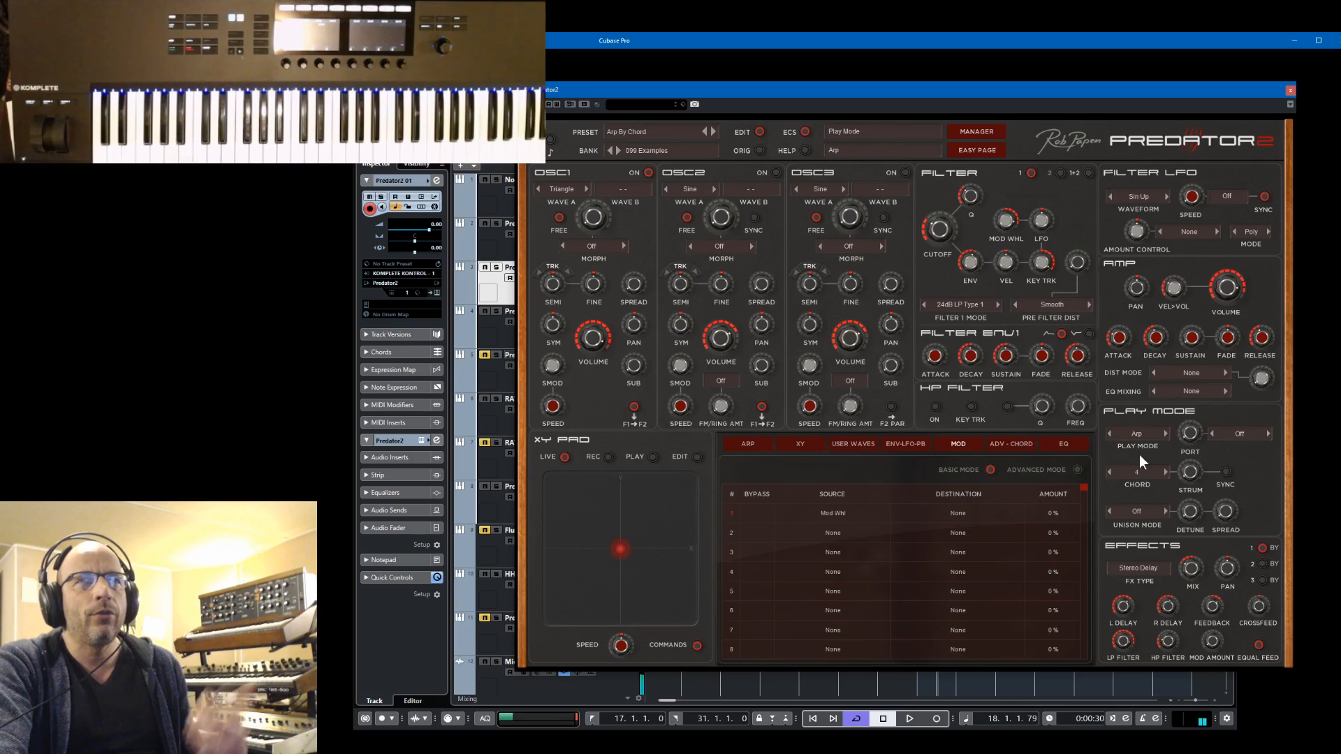
# Set the play mode to Poly and select the Predator2 Bass track in the project
pyautogui.click(1142, 433)
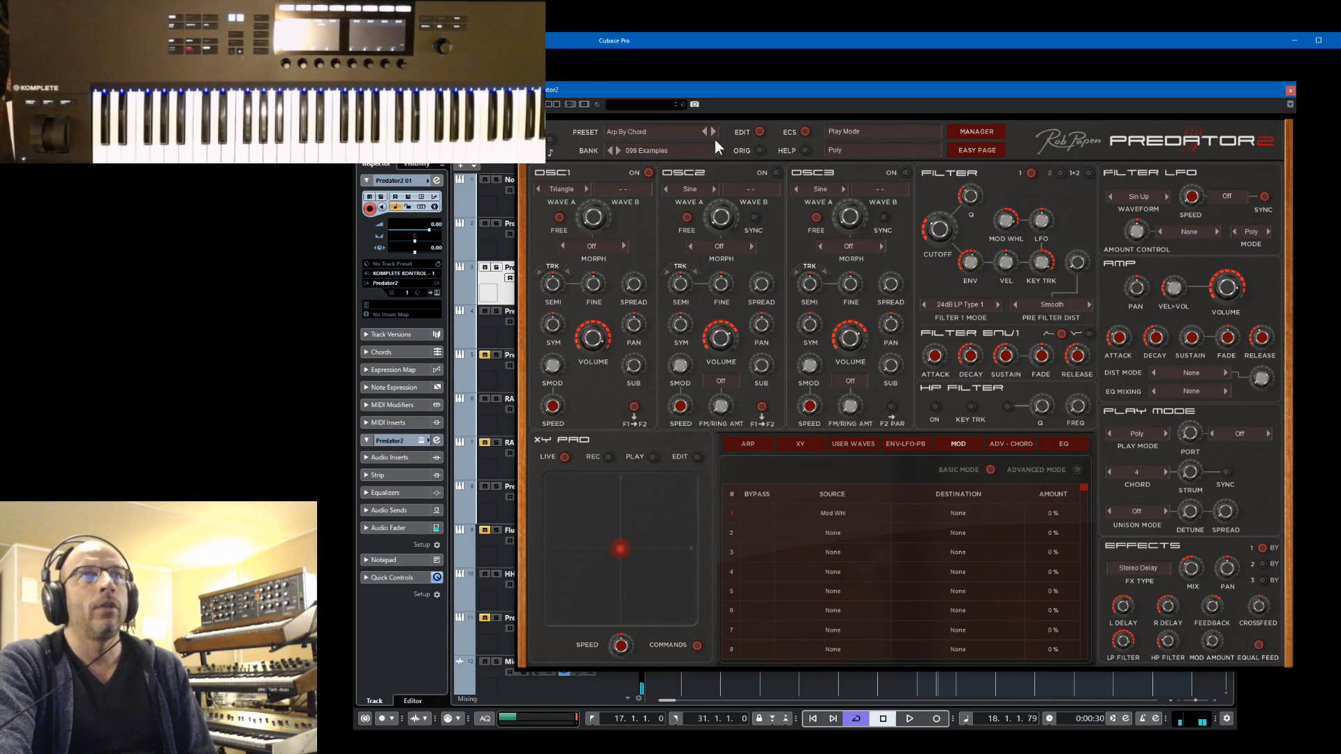
pyautogui.click(500, 139)
pyautogui.click(622, 326)
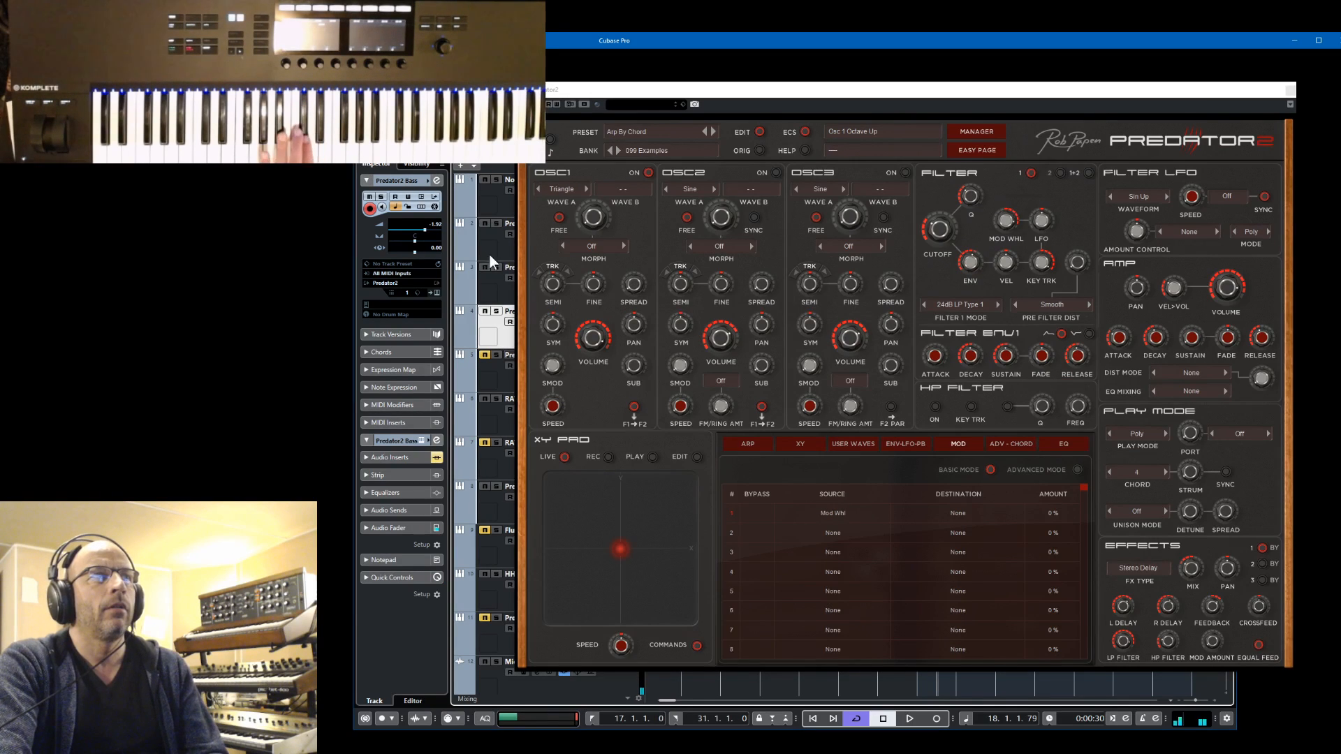
pyautogui.click(500, 290)
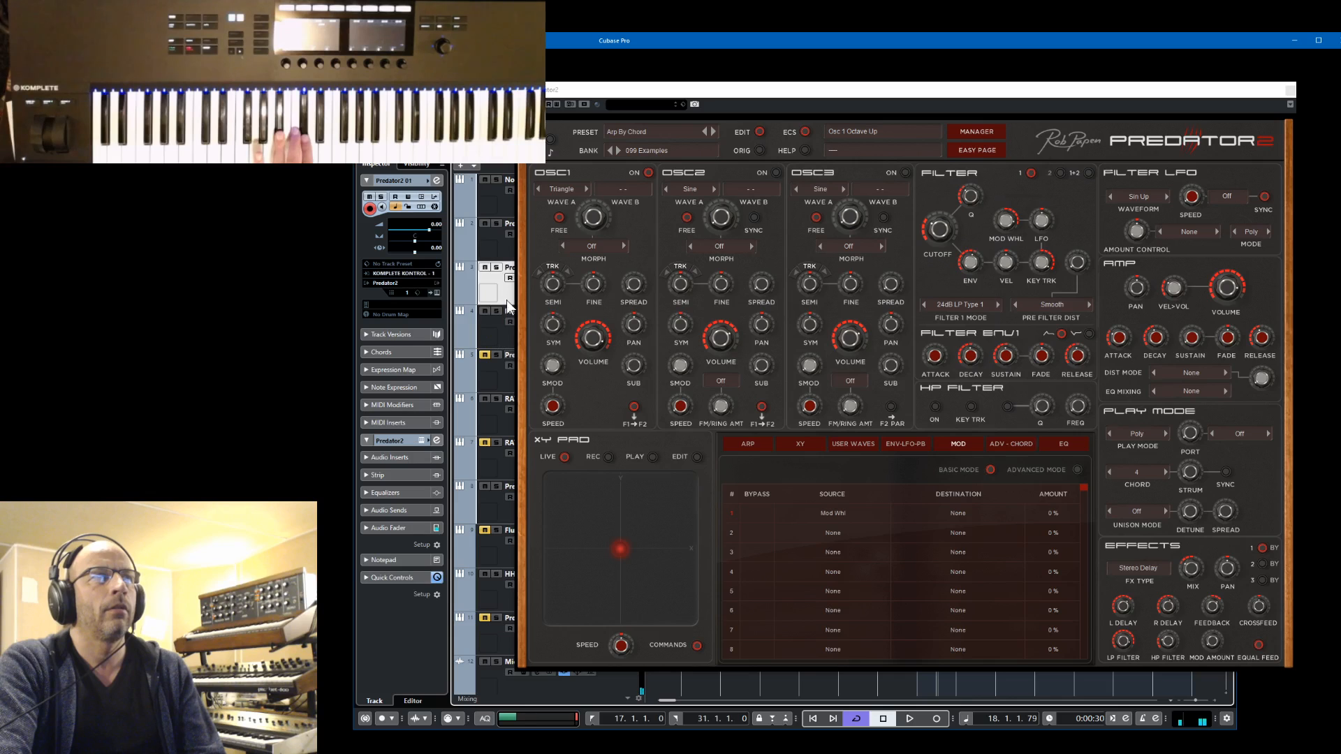
pyautogui.click(504, 336)
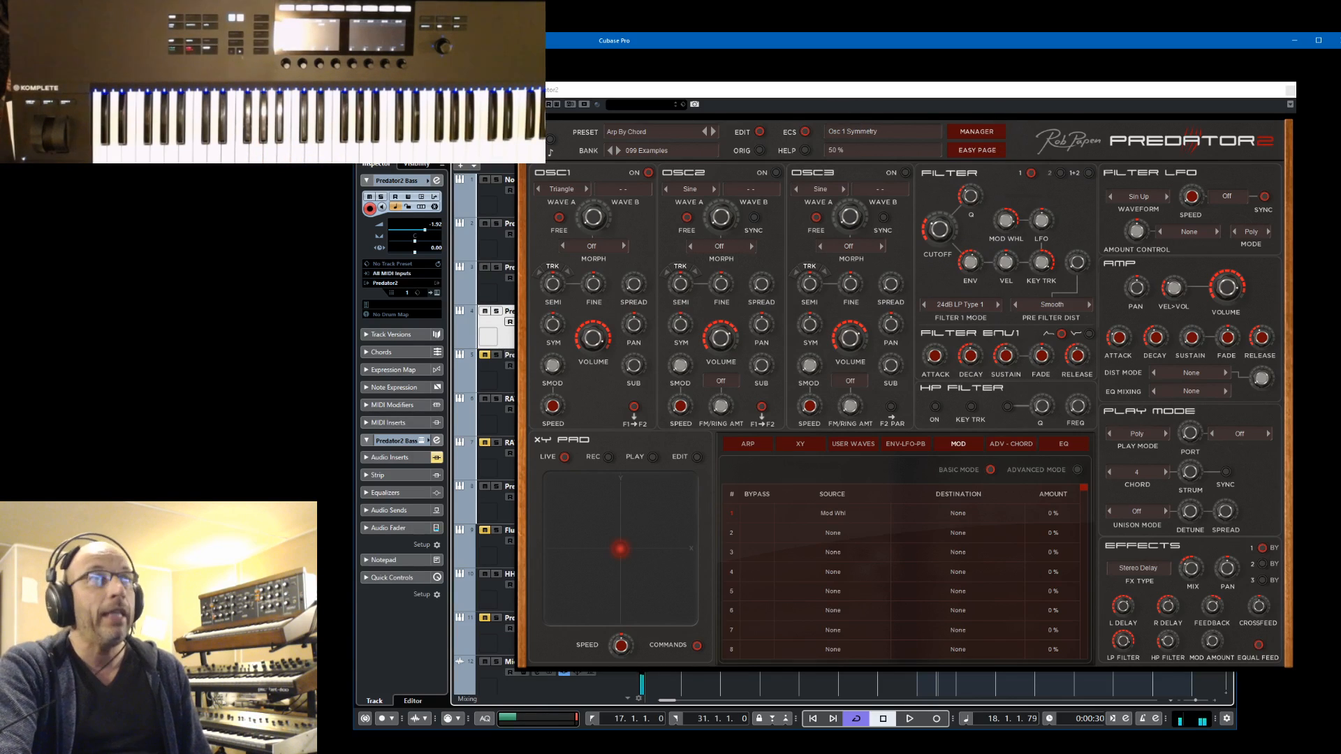
# Move the project window away from the synth and minimize it
pyautogui.moveTo(489, 104); pyautogui.dragTo(0, 207)
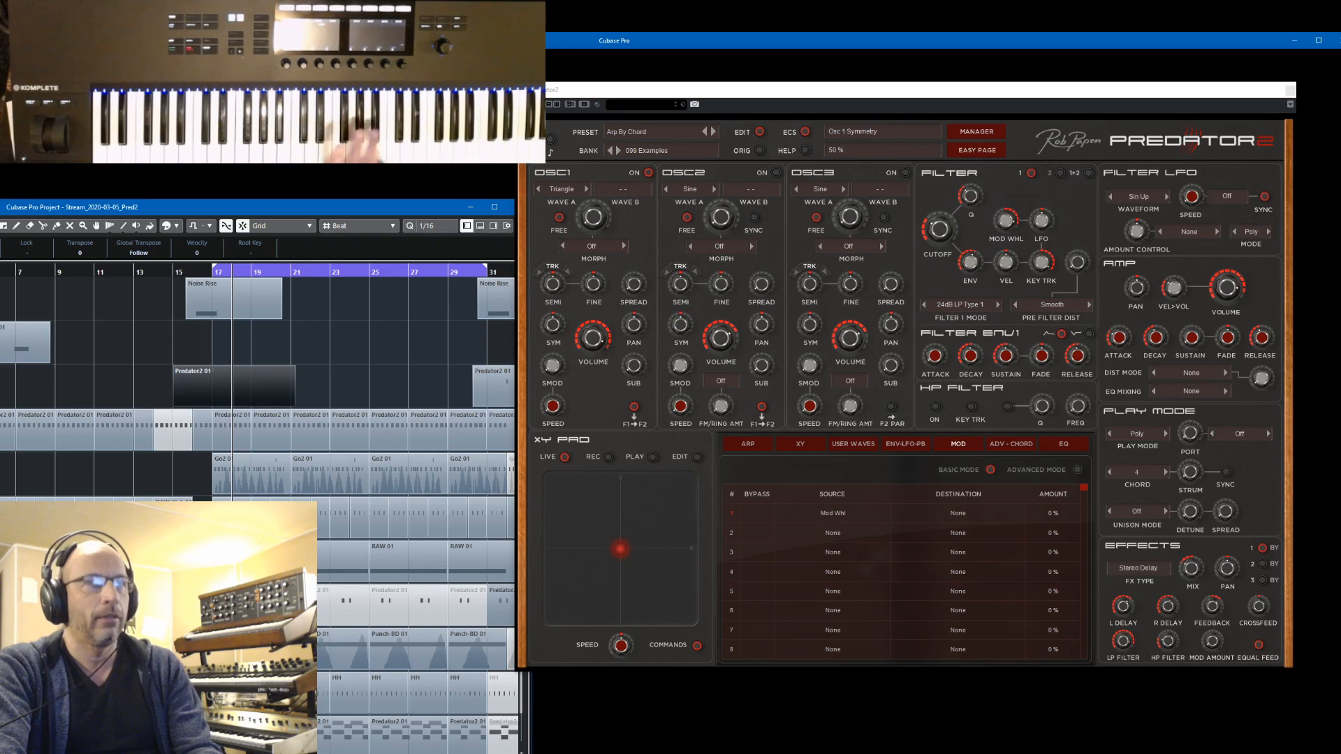
pyautogui.click(467, 207)
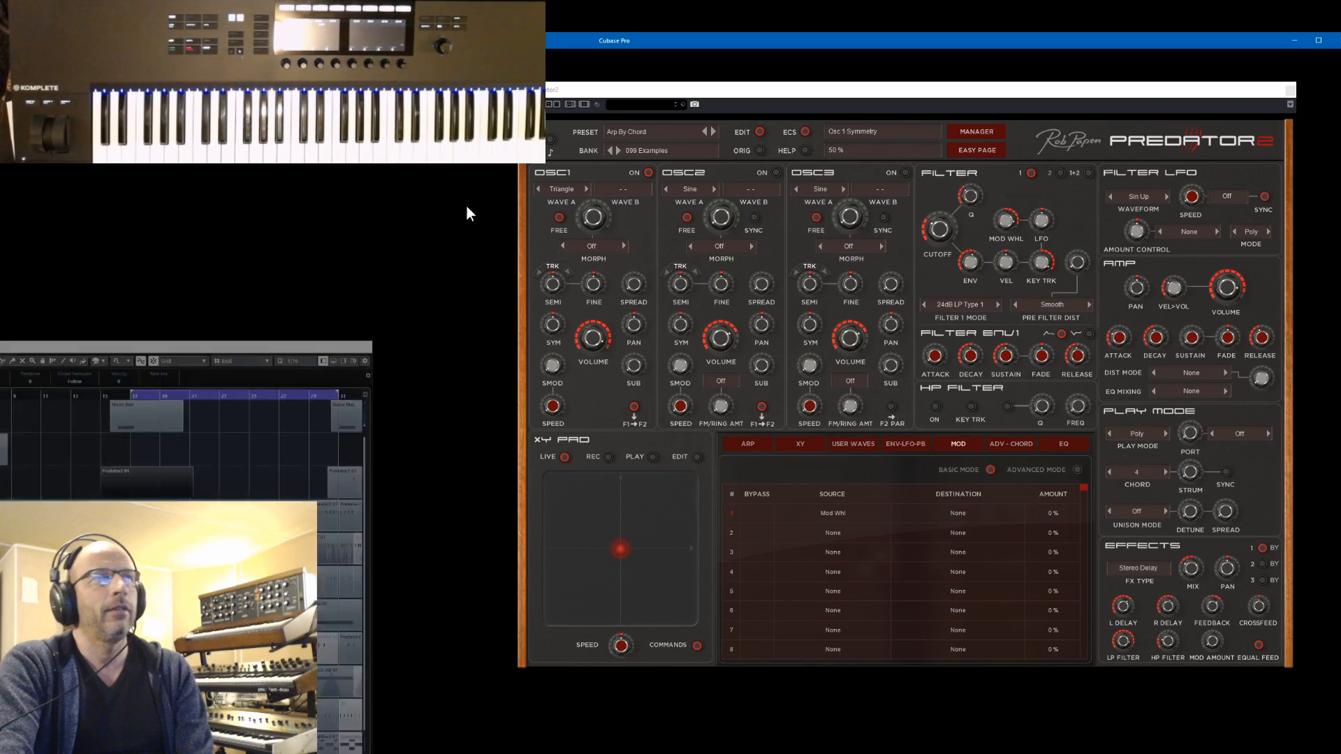
# Turn the chord setting off and change the first effect's type to Reverb
pyautogui.click(1150, 474)
pyautogui.click(1134, 472)
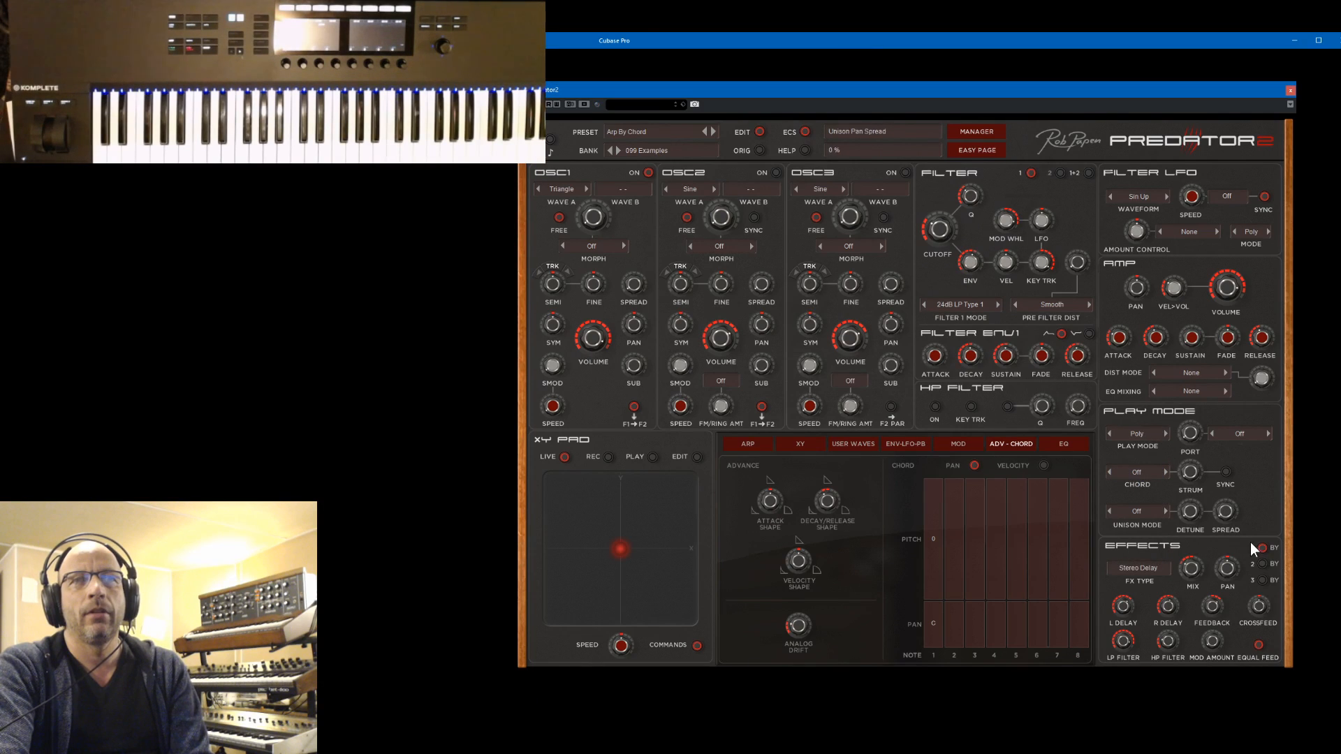
pyautogui.click(1156, 566)
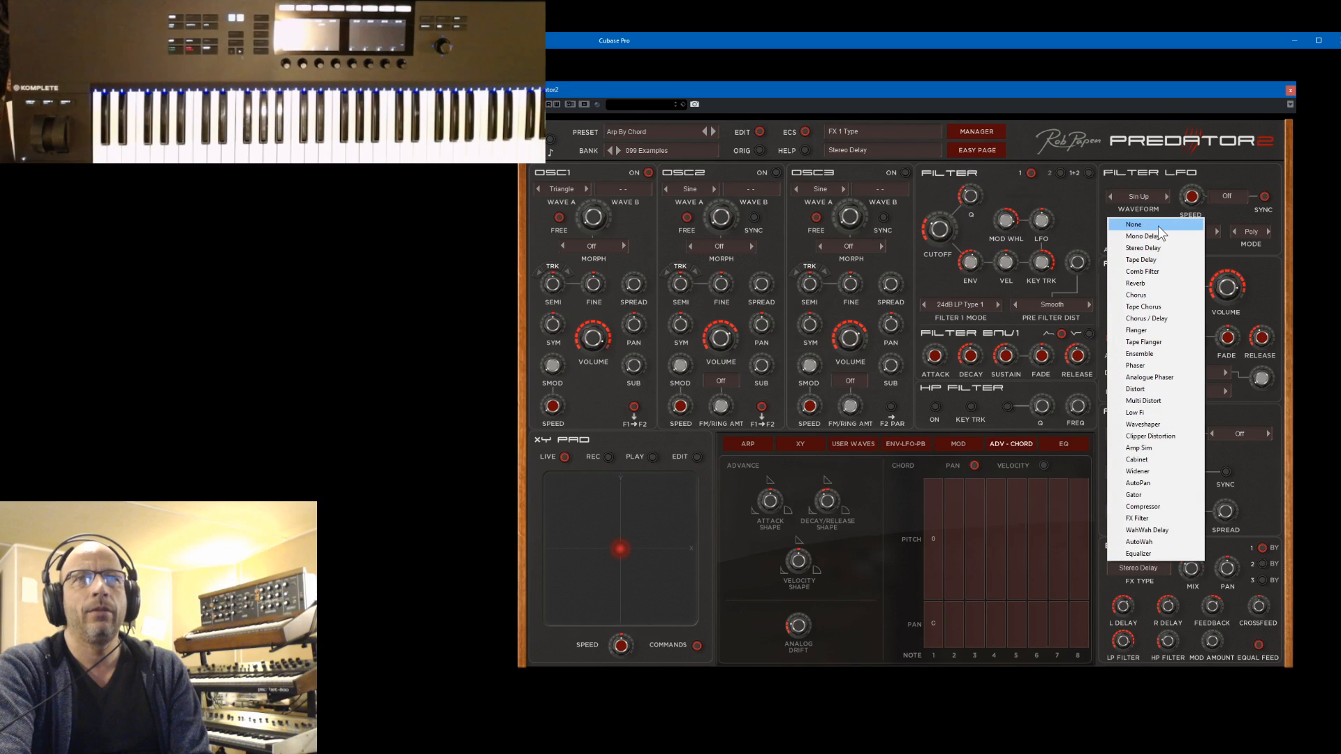
pyautogui.click(1145, 284)
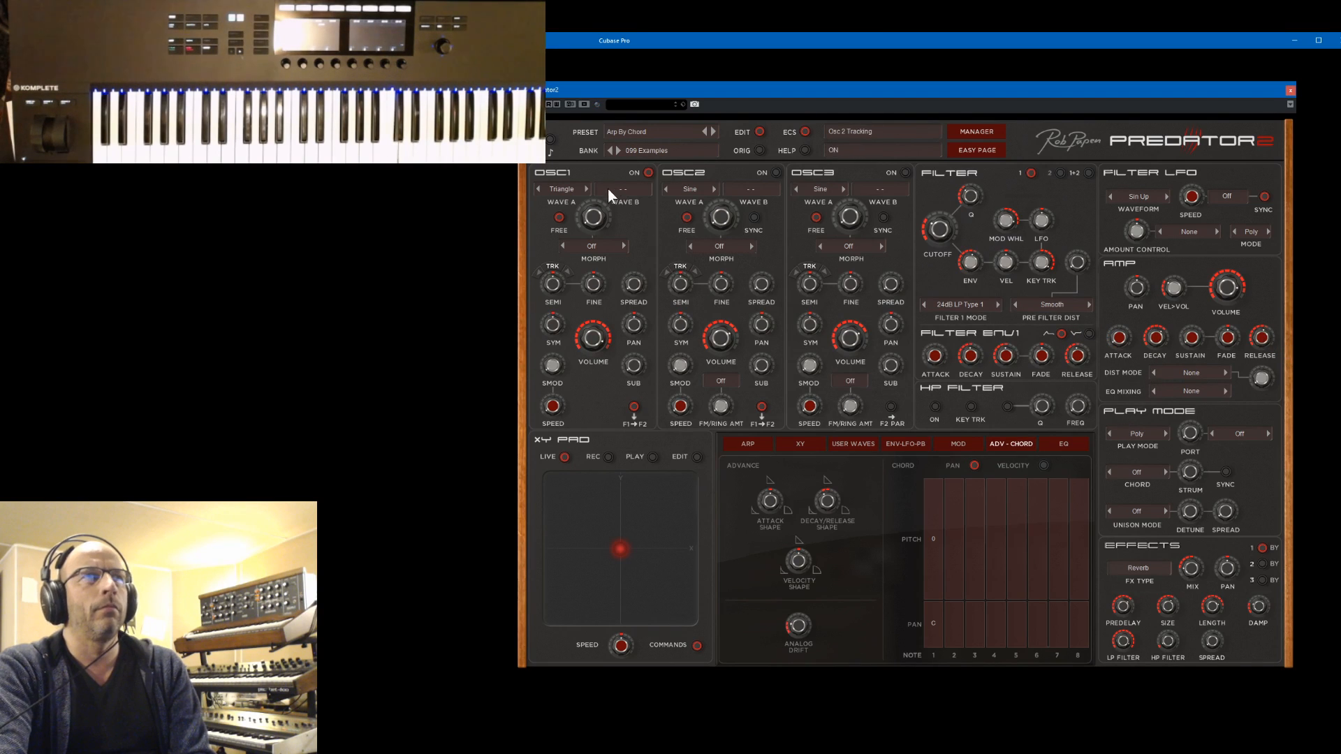
# Set oscillator 1's wave A to Square and raise its symmetry
pyautogui.click(587, 189)
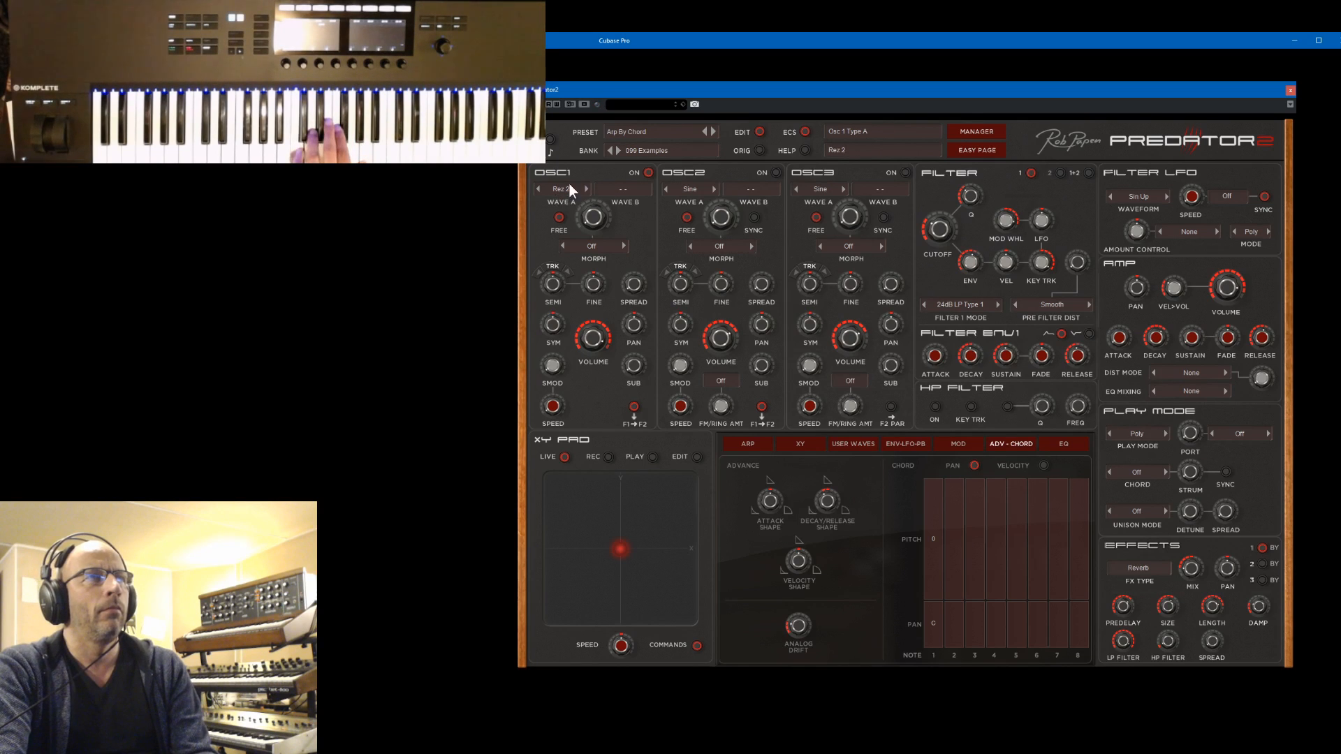
pyautogui.click(569, 187)
pyautogui.moveTo(585, 238)
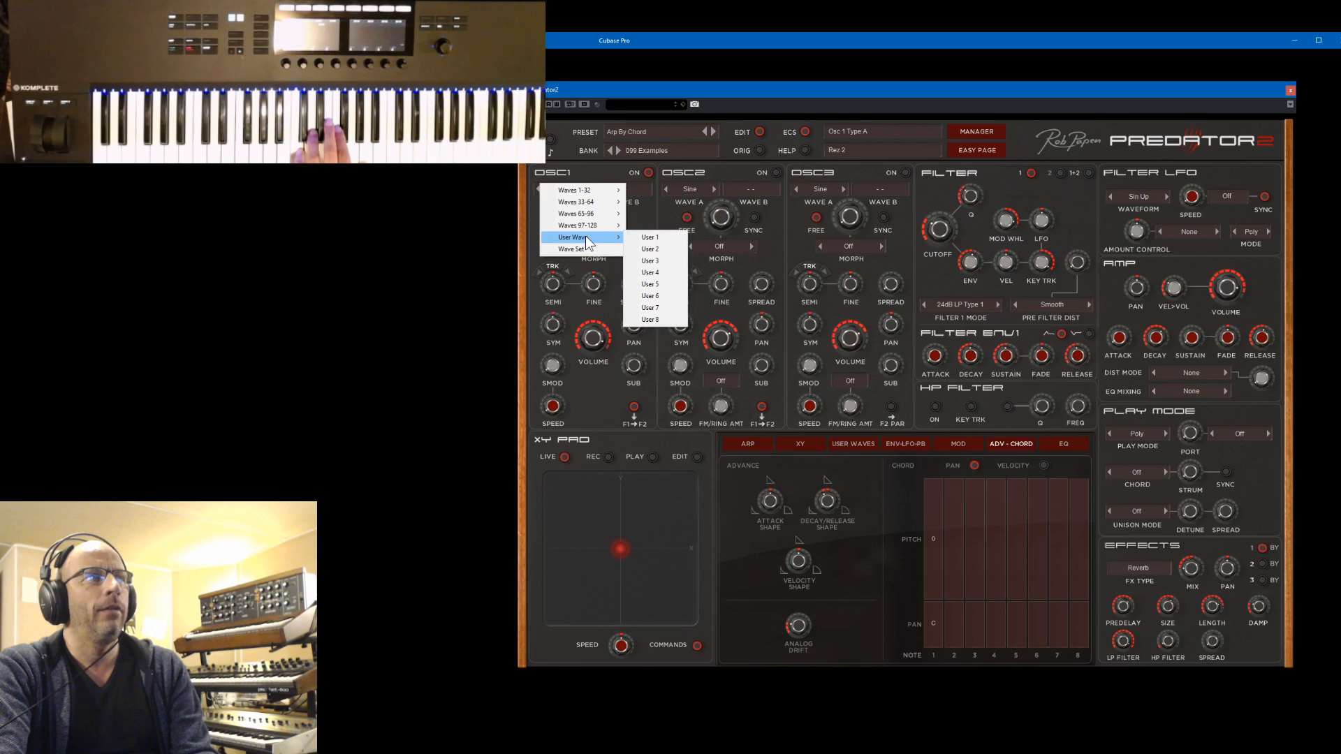
pyautogui.moveTo(592, 190)
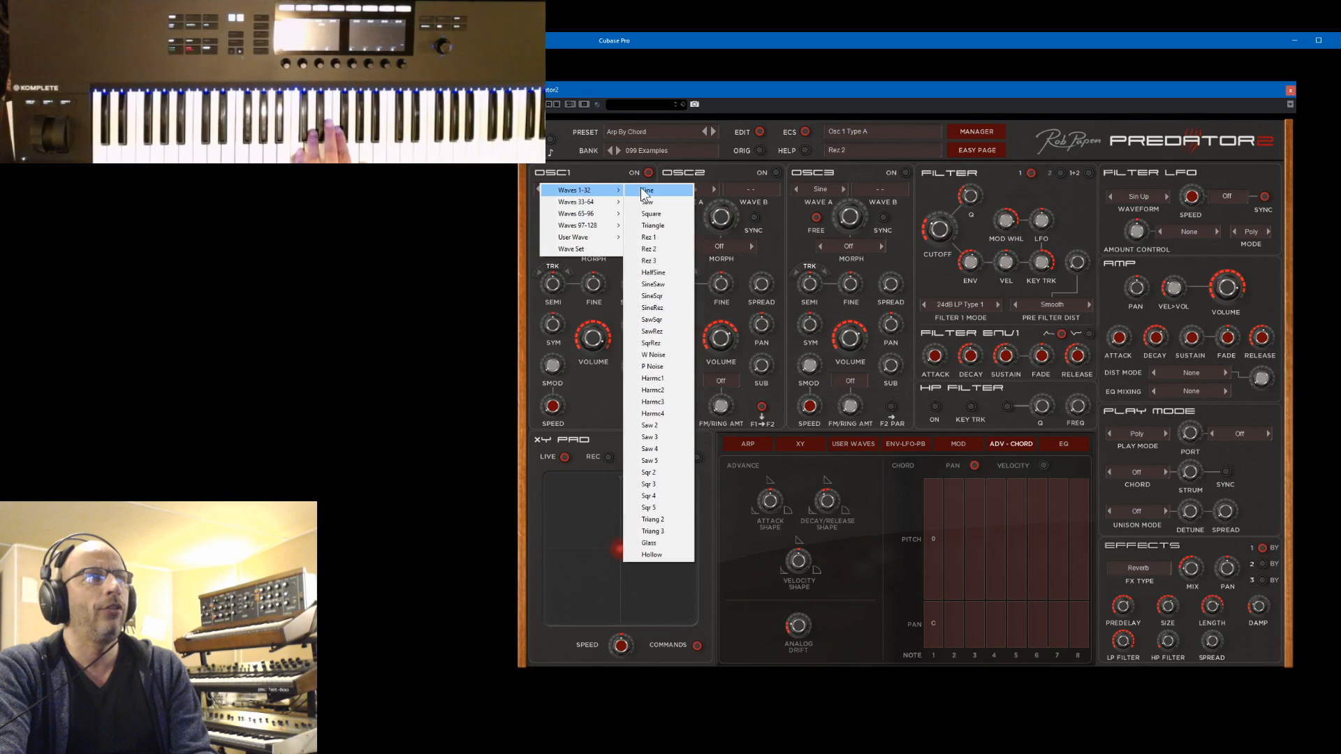
pyautogui.click(659, 214)
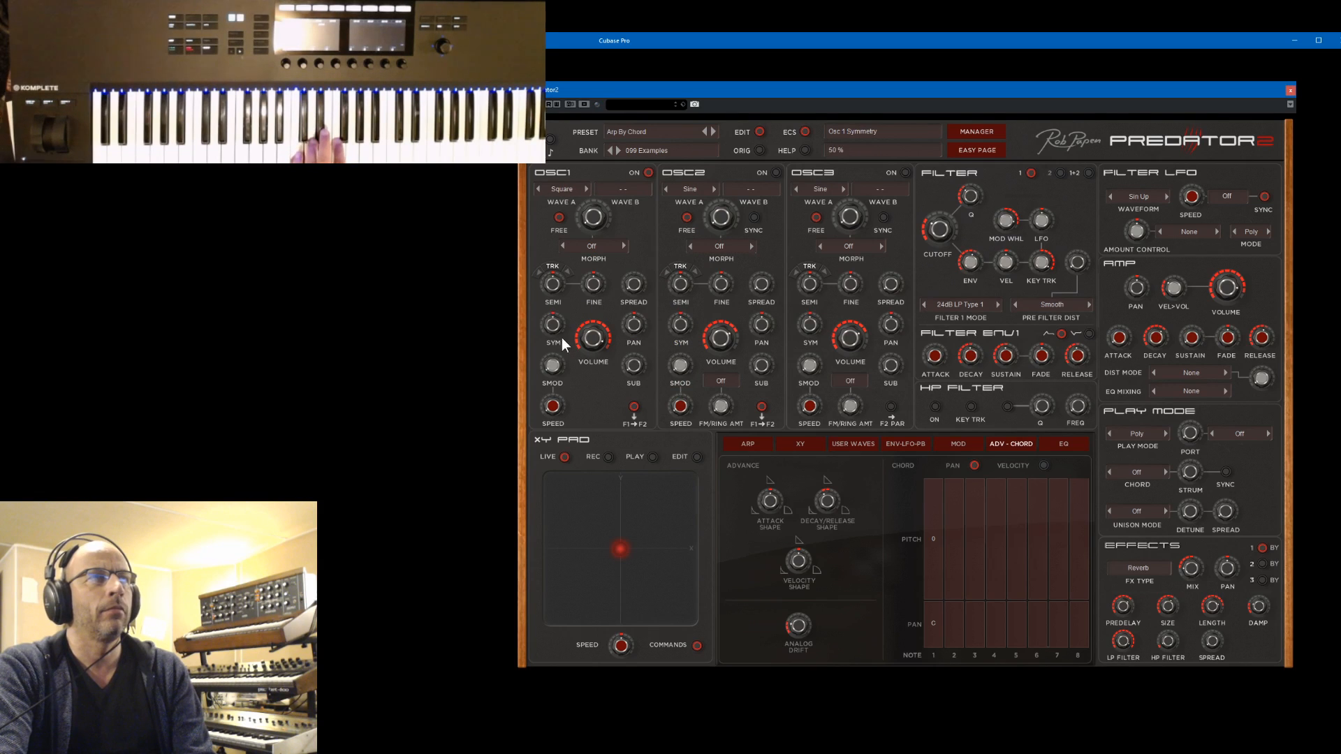
pyautogui.moveTo(562, 338); pyautogui.dragTo(567, 300)
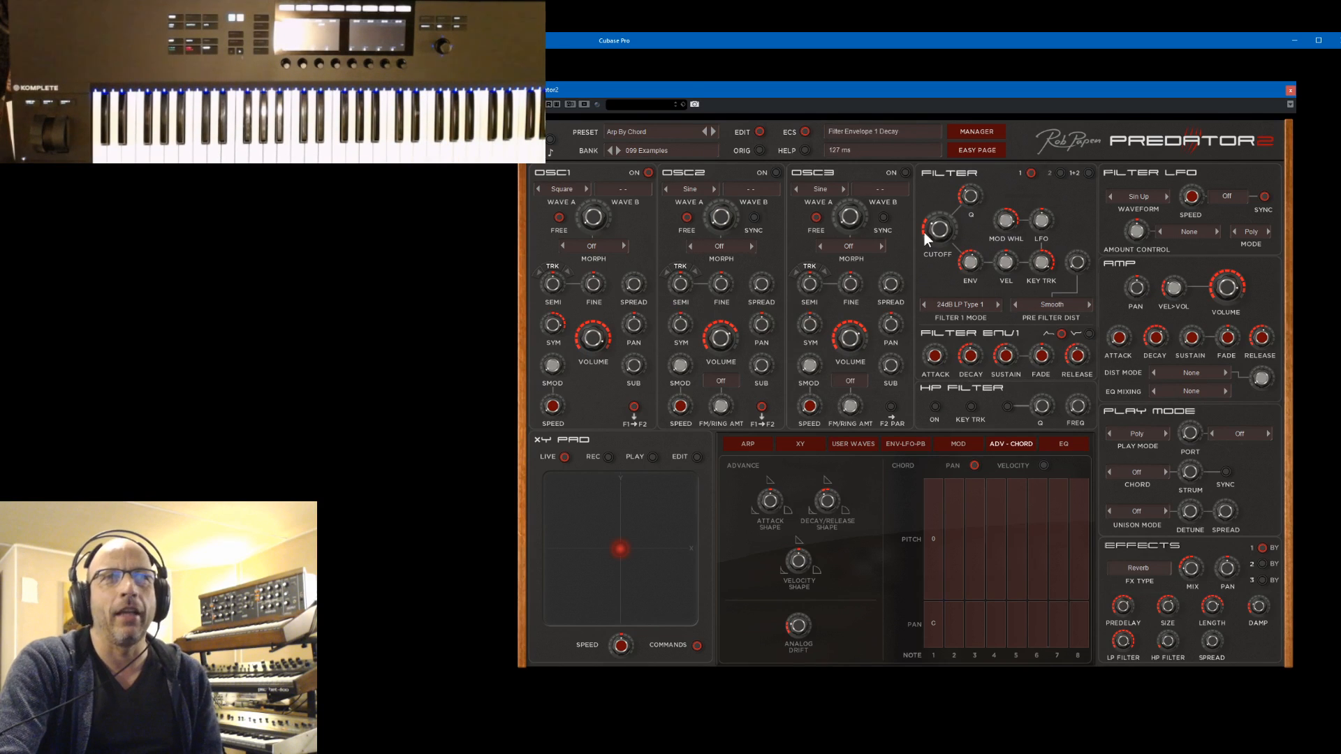
# Set the filter cutoff to about 970 Hz and change oscillator 1's wave A to Saw
pyautogui.moveTo(948, 210); pyautogui.dragTo(957, 236)
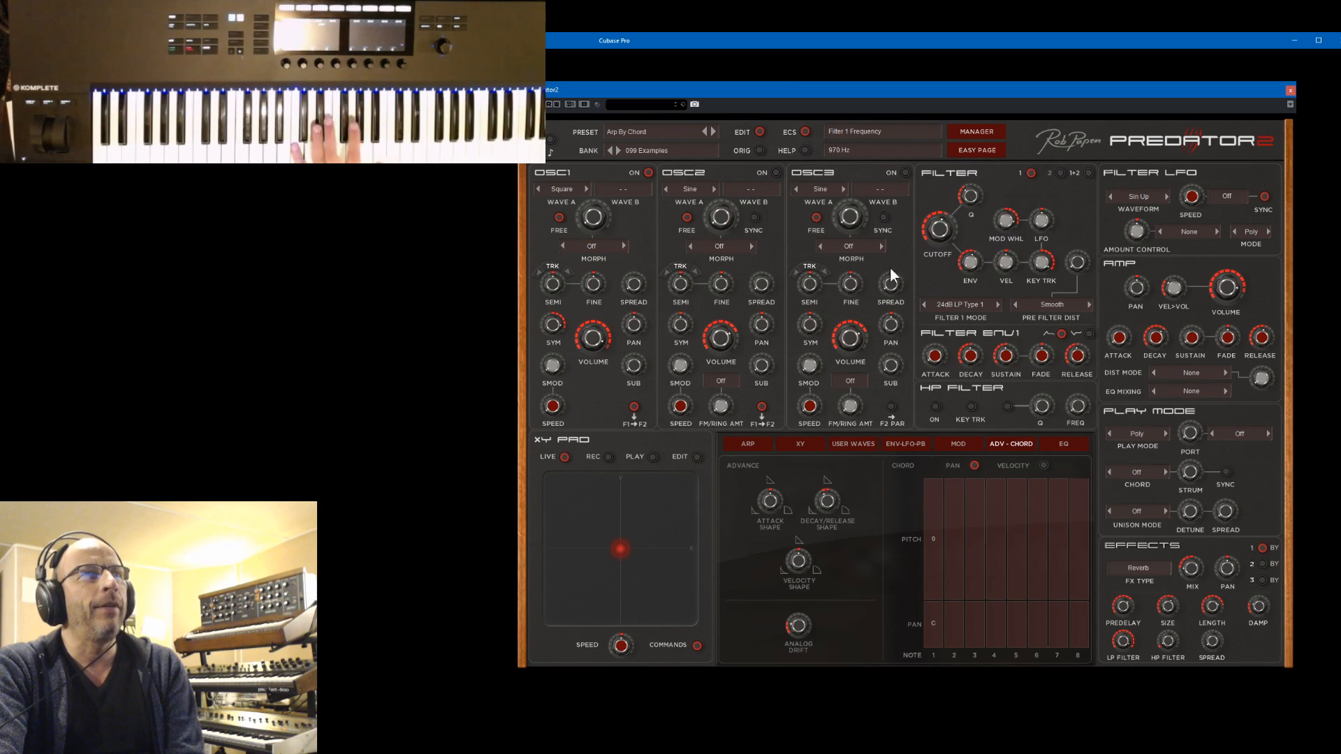
pyautogui.click(541, 189)
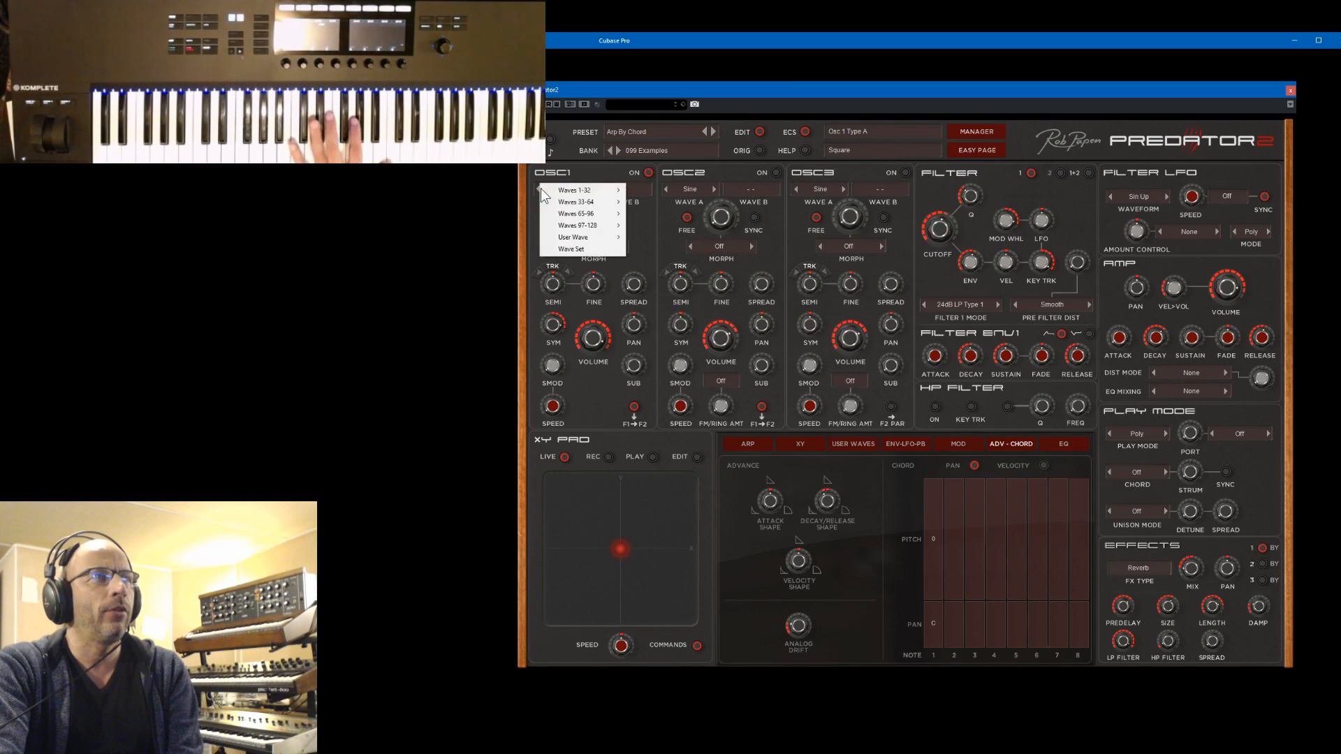
pyautogui.moveTo(567, 191)
pyautogui.click(639, 201)
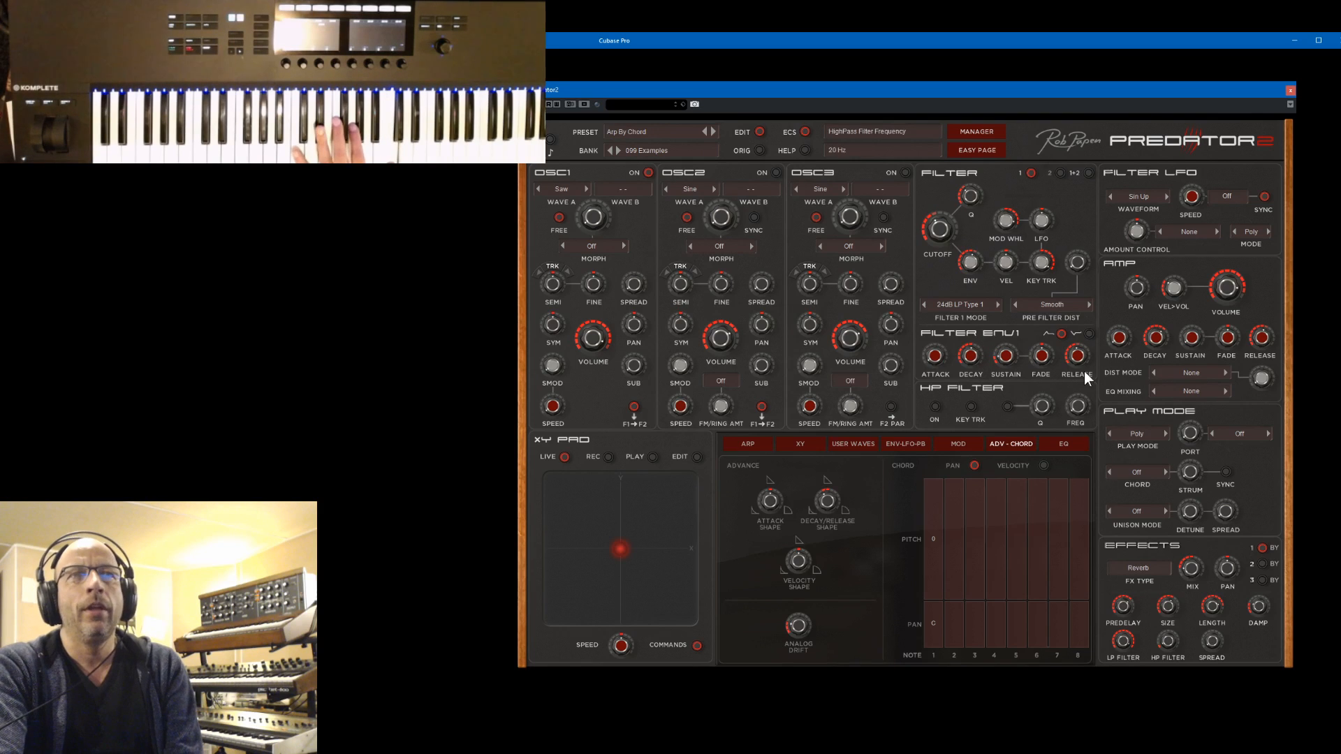
# Adjust the filter envelope's release and the reverb effect's mix
pyautogui.moveTo(1078, 364); pyautogui.dragTo(1080, 372)
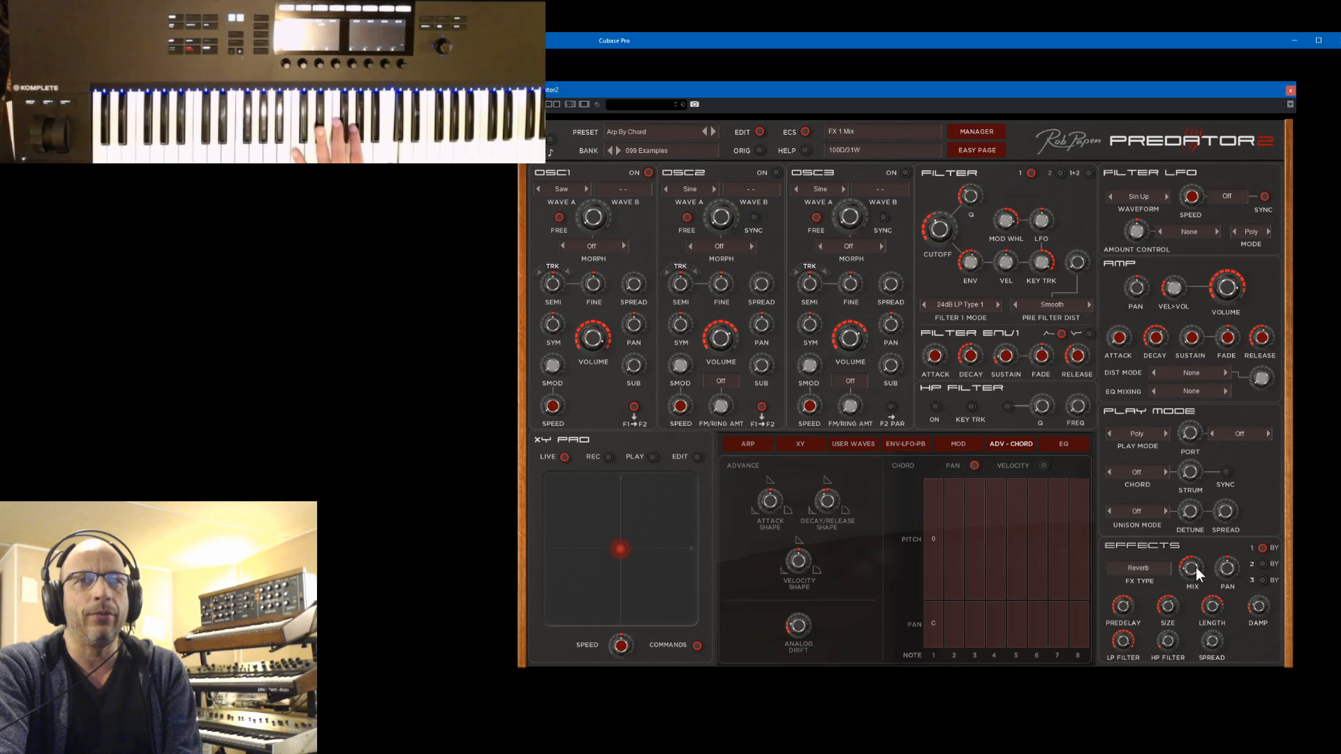
pyautogui.scroll(3, 1195, 552)
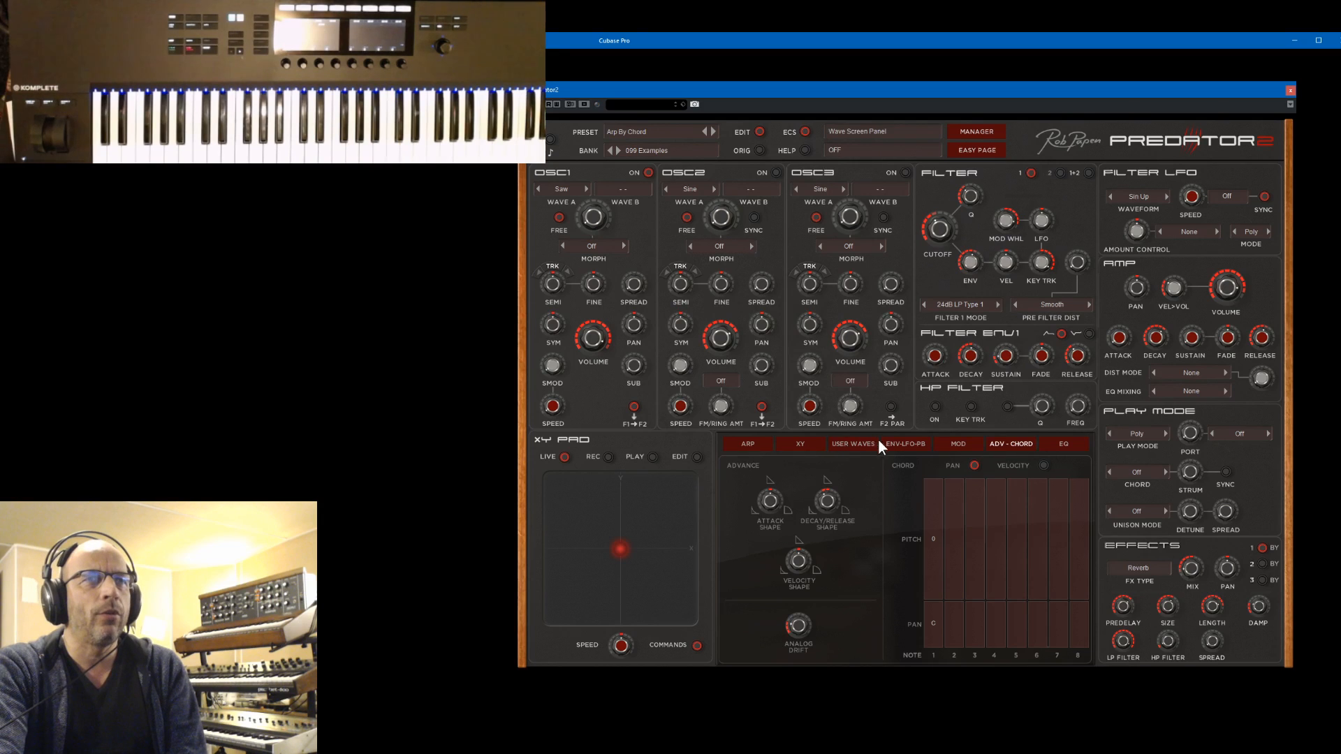
# Raise Envelope 1's decay to about 321 ms, and try a 308 ms attack before returning it to minimum
pyautogui.click(849, 443)
pyautogui.click(904, 444)
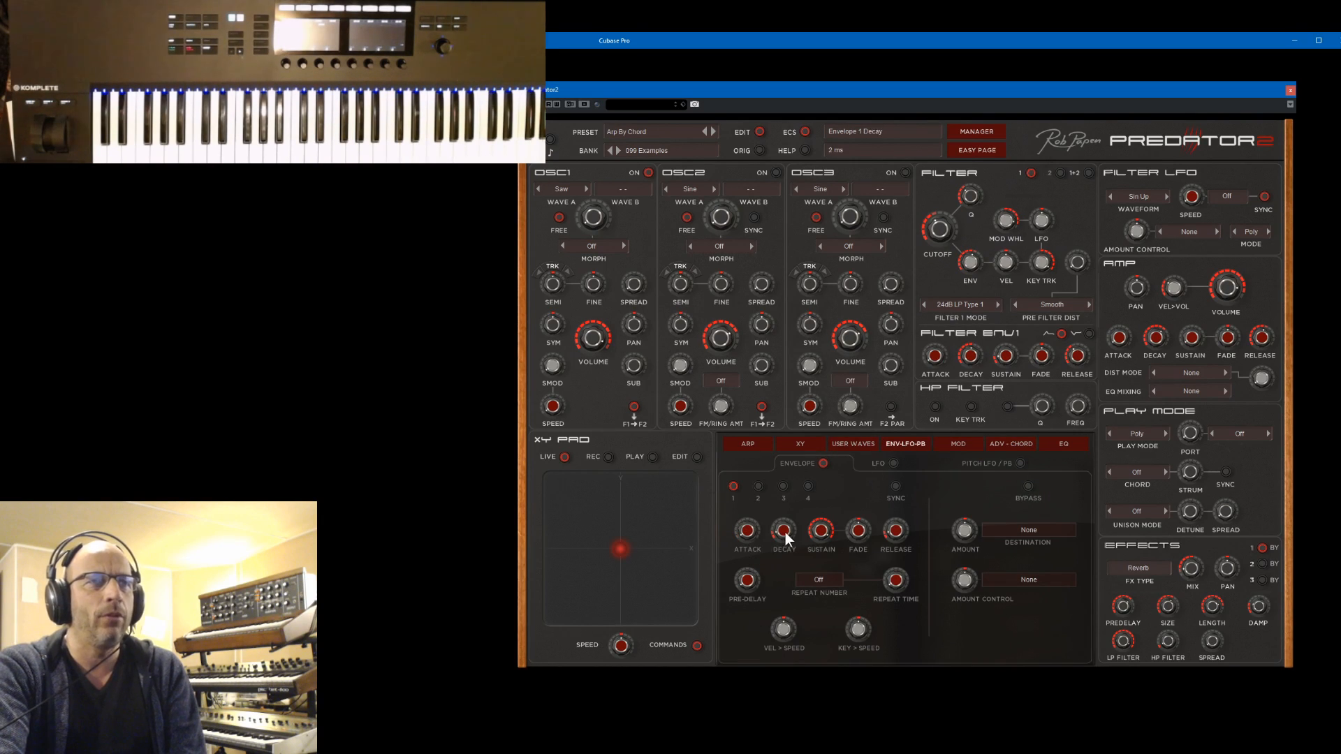
pyautogui.moveTo(785, 536); pyautogui.dragTo(803, 490)
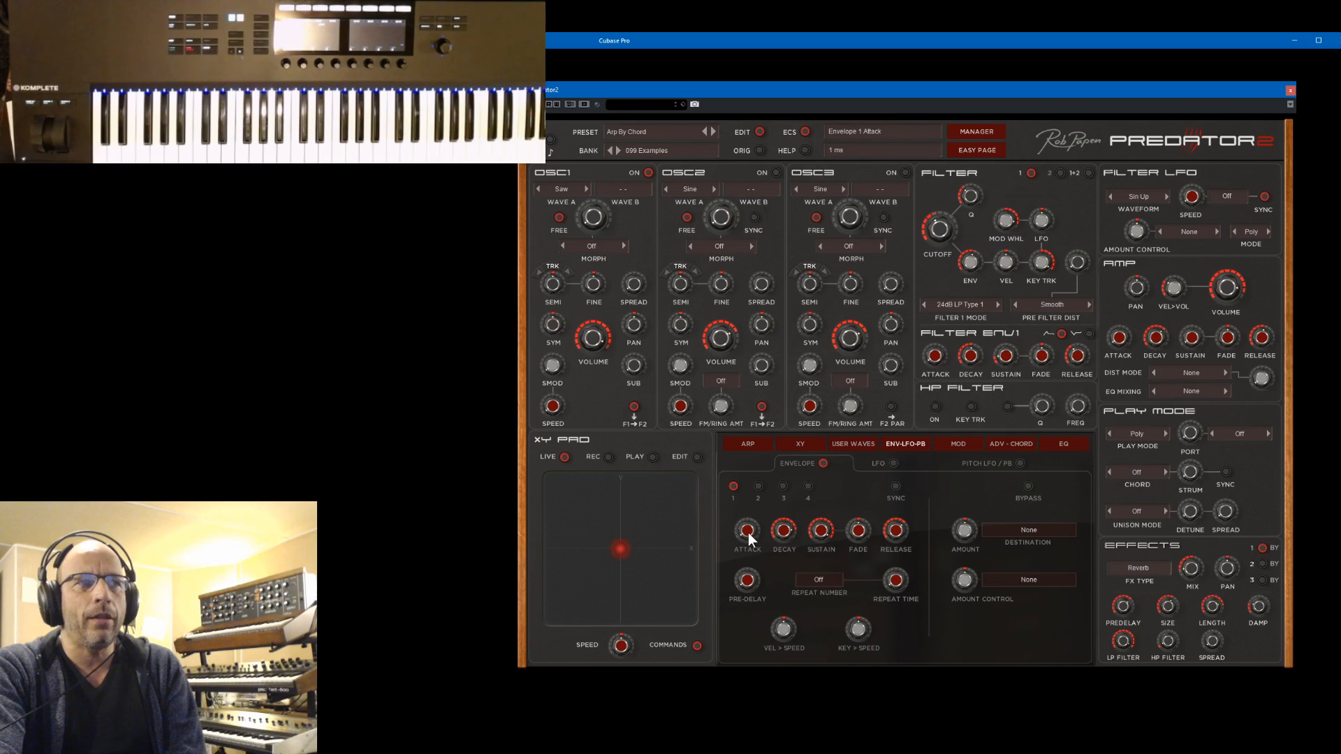
pyautogui.moveTo(750, 536); pyautogui.dragTo(763, 473)
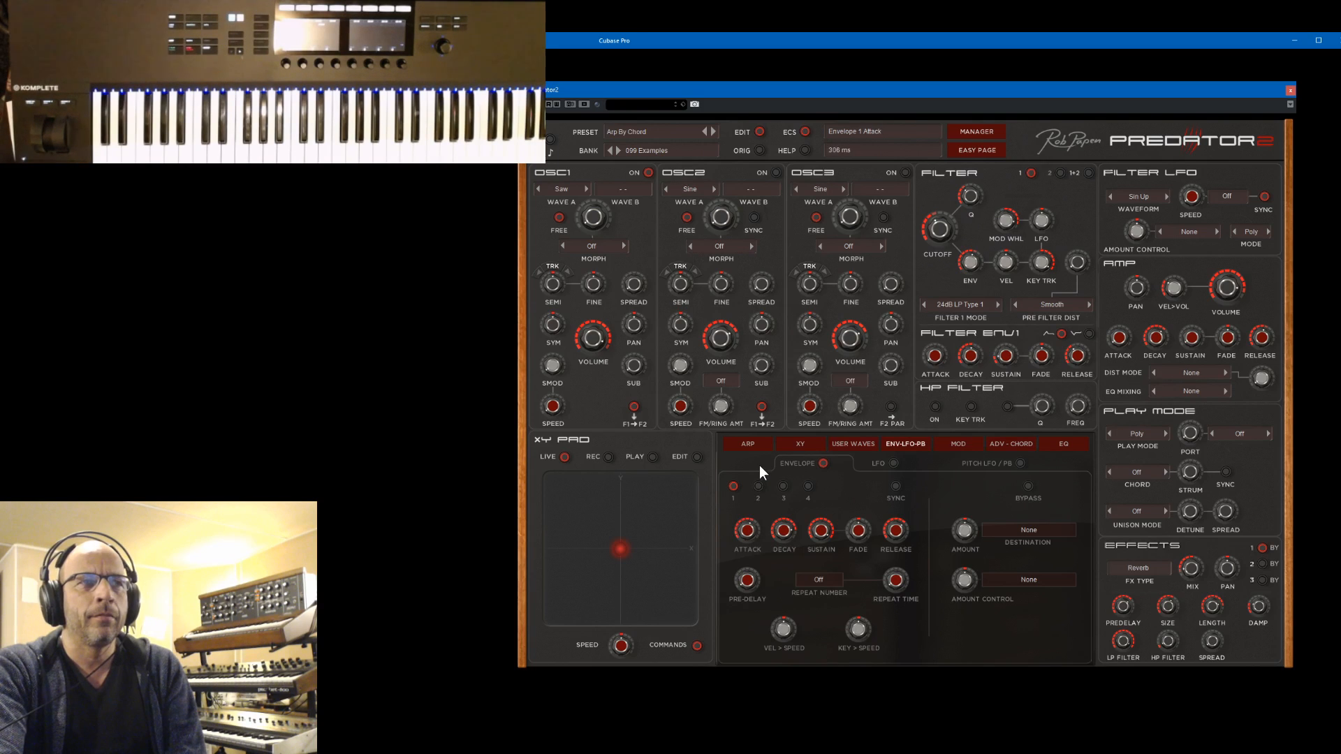
pyautogui.moveTo(752, 532); pyautogui.dragTo(750, 628)
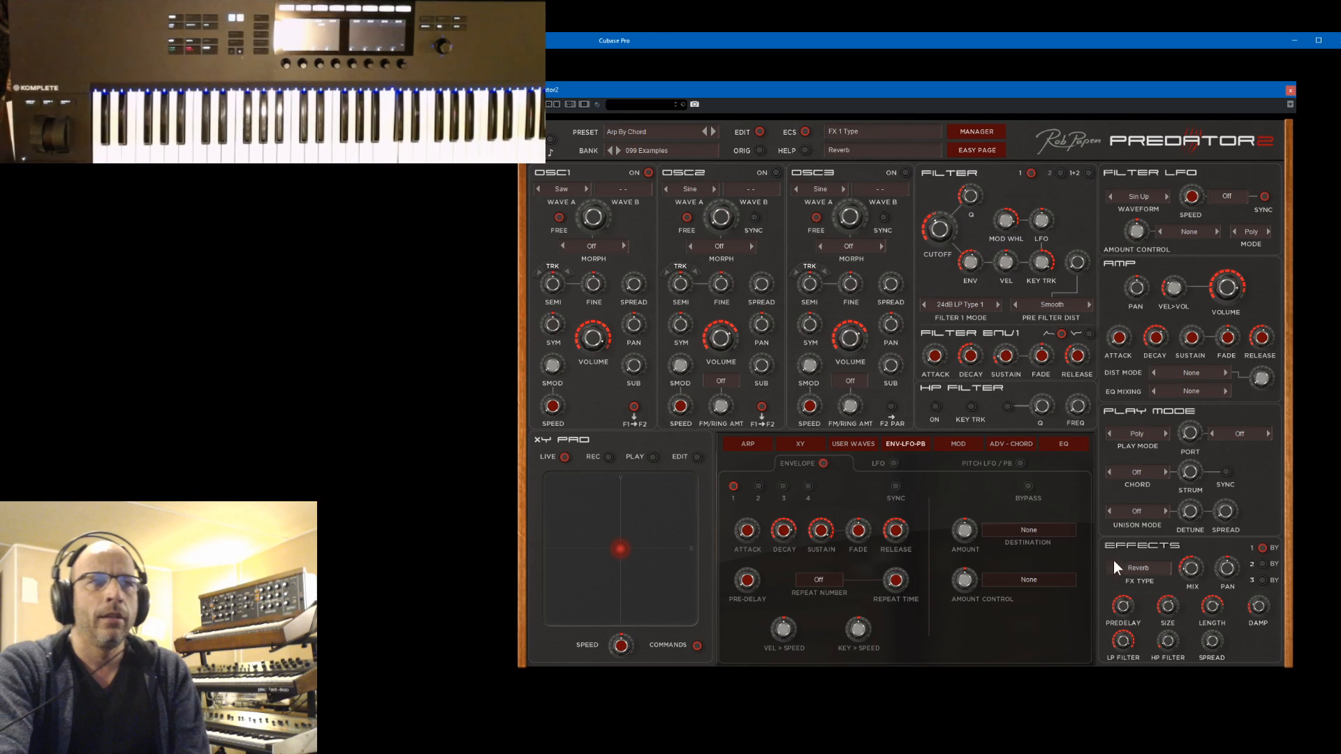
# Route Envelope 1 to FX1 Mix with a positive amount and shorten its decay to about 16 ms
pyautogui.click(1031, 531)
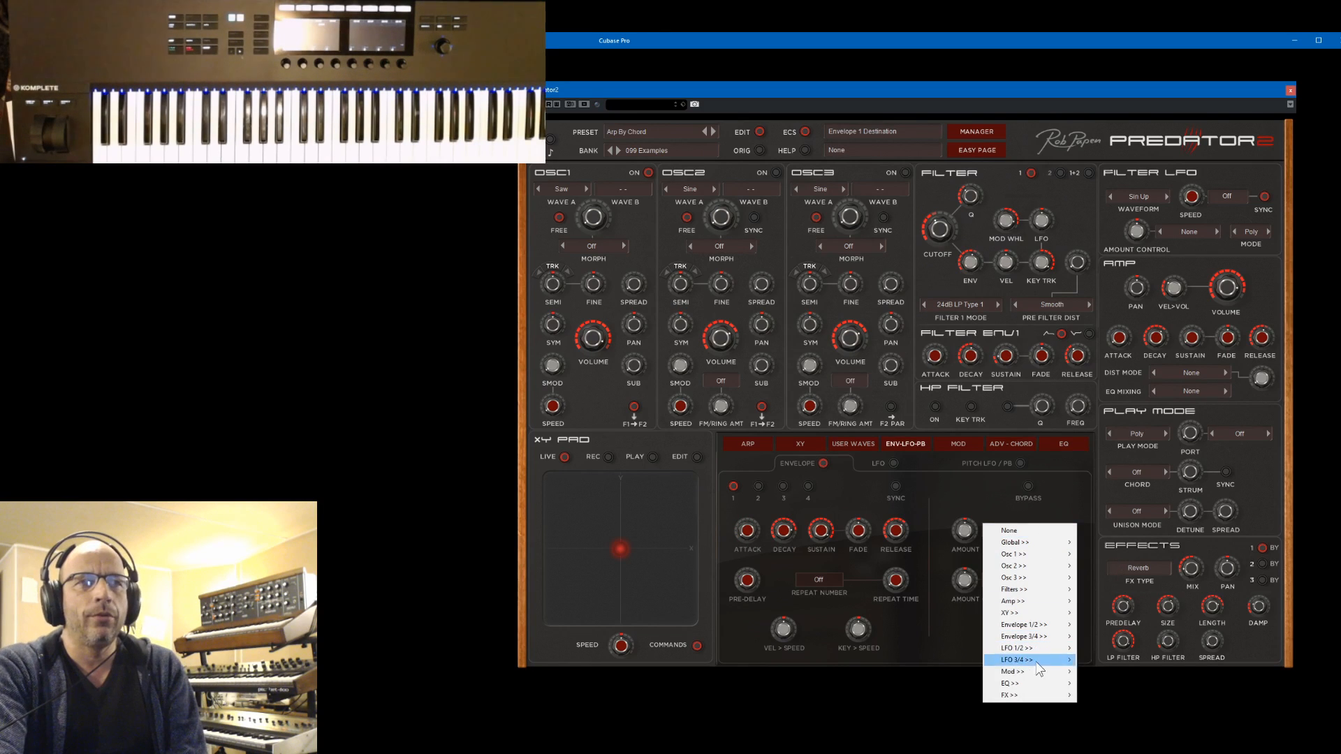
pyautogui.moveTo(1036, 695)
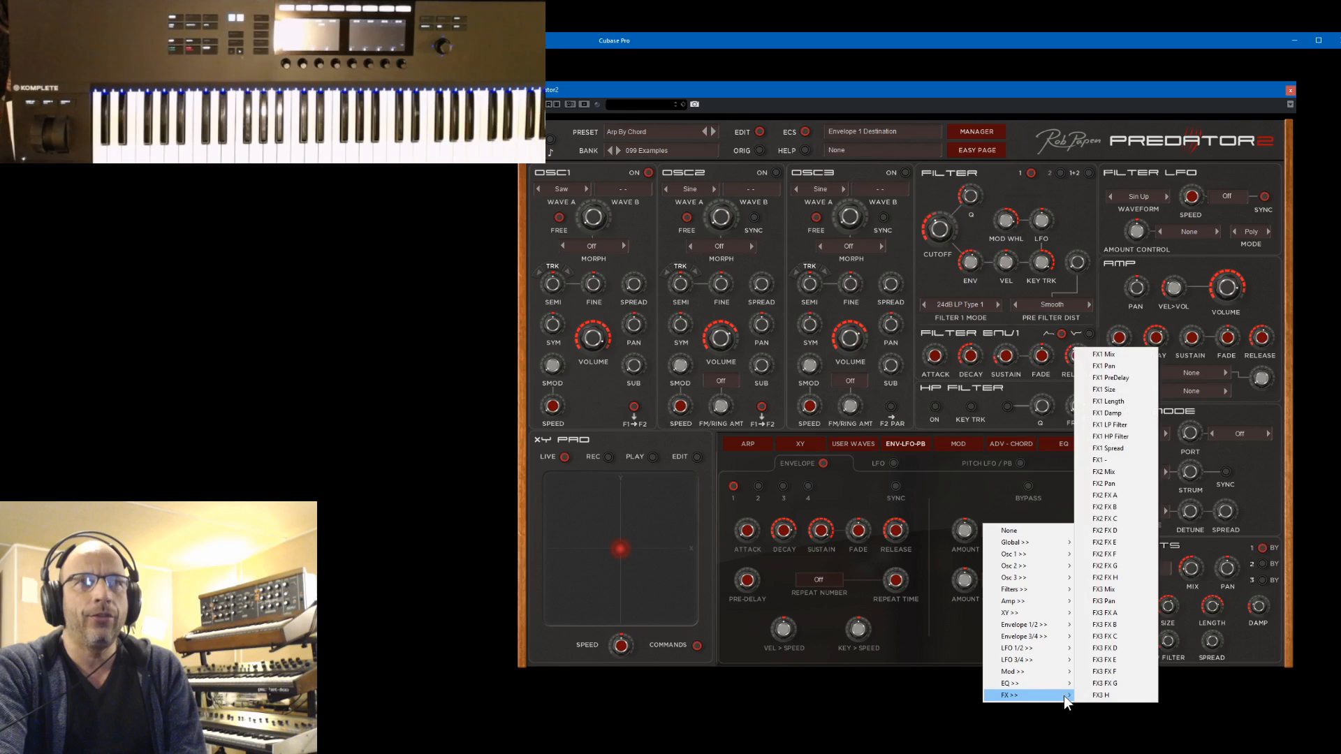
pyautogui.click(1111, 357)
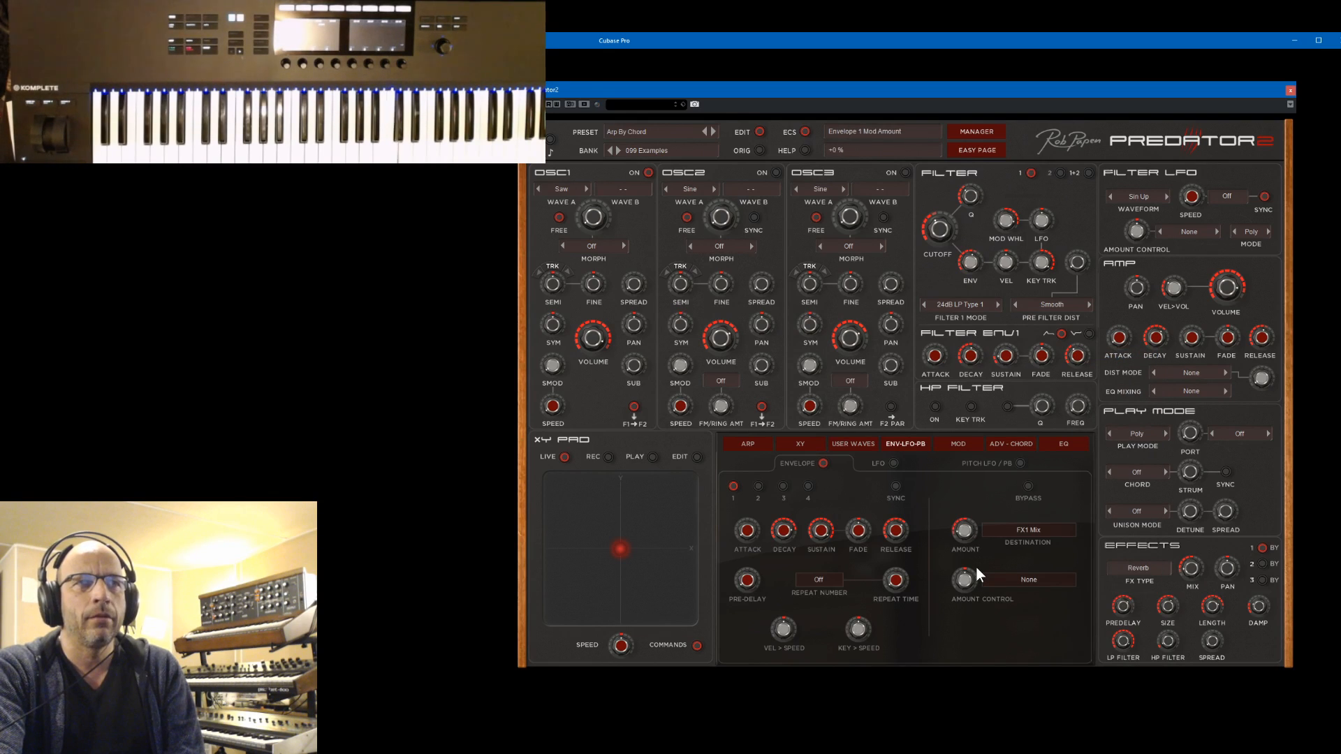
pyautogui.moveTo(963, 532); pyautogui.dragTo(968, 512)
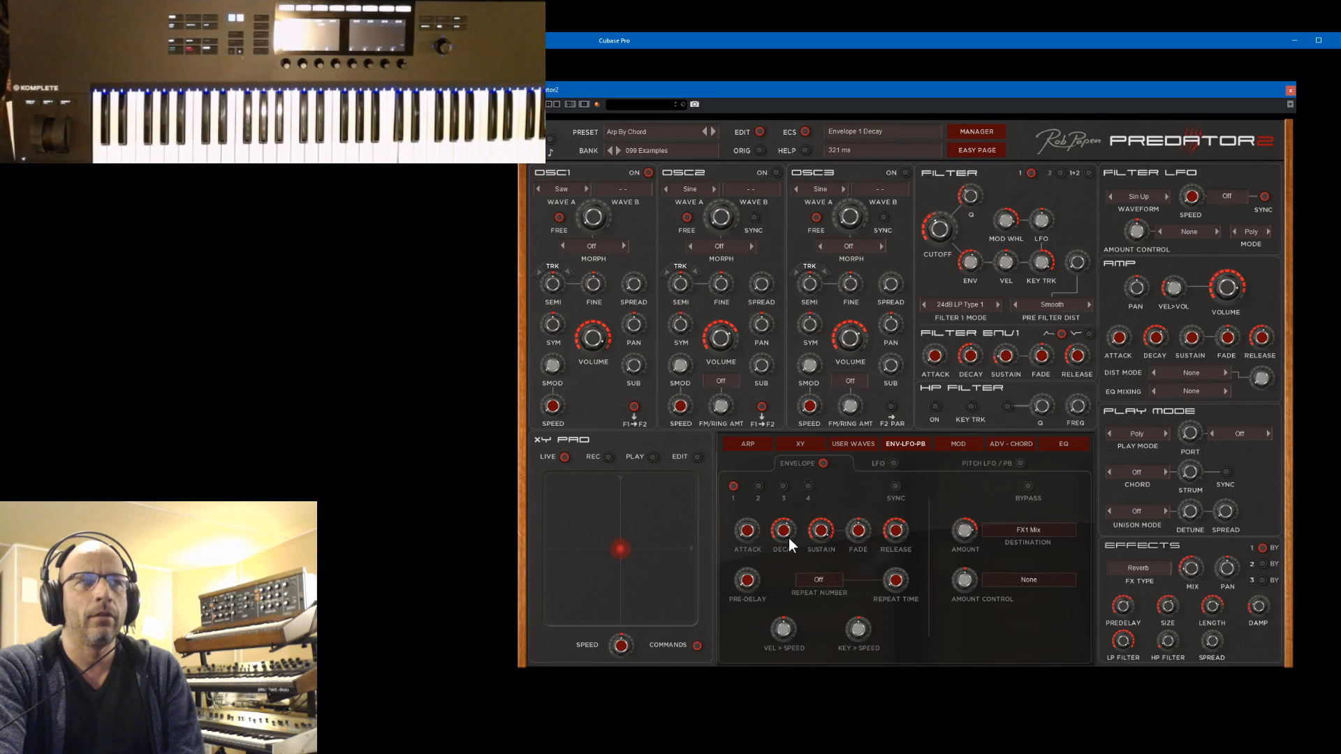
pyautogui.moveTo(786, 533); pyautogui.dragTo(792, 512)
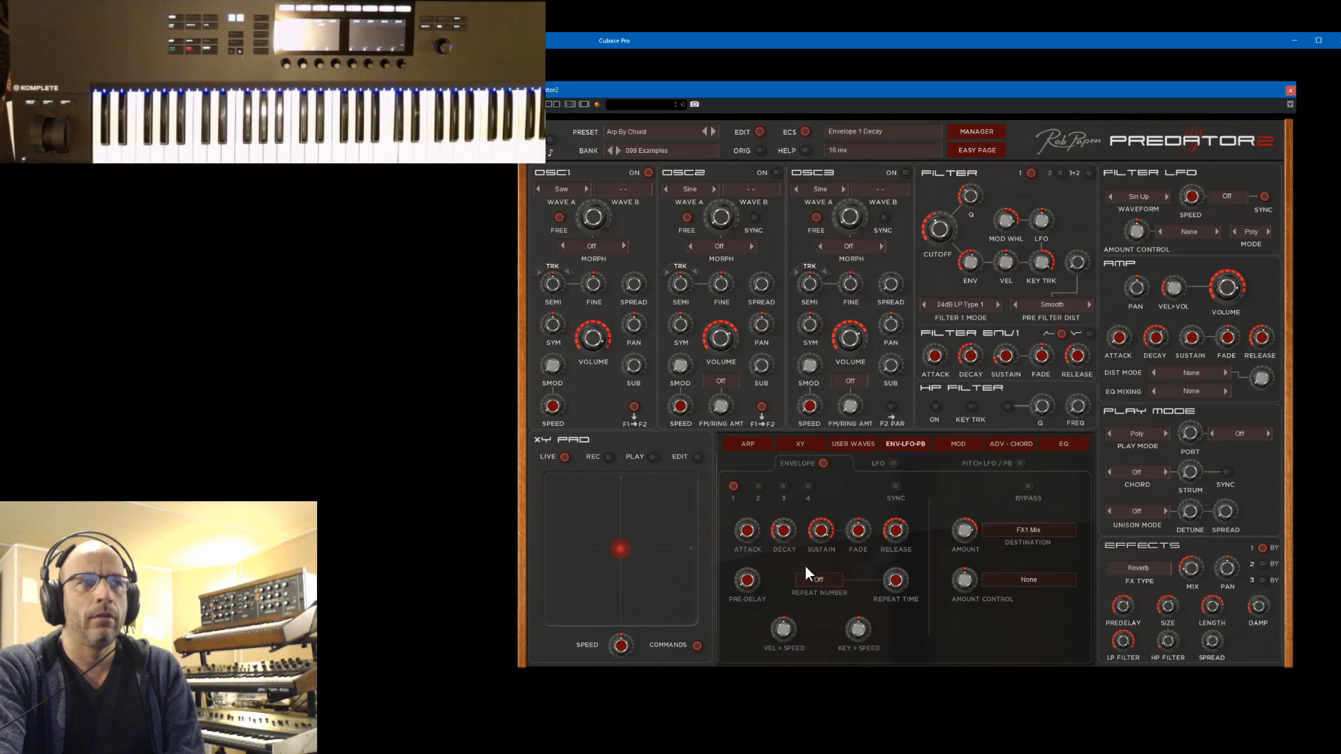
# Lengthen Envelope 1's decay to about 5.1 s and route the envelope to Env 1 Amount at +100%
pyautogui.moveTo(757, 532); pyautogui.dragTo(801, 665)
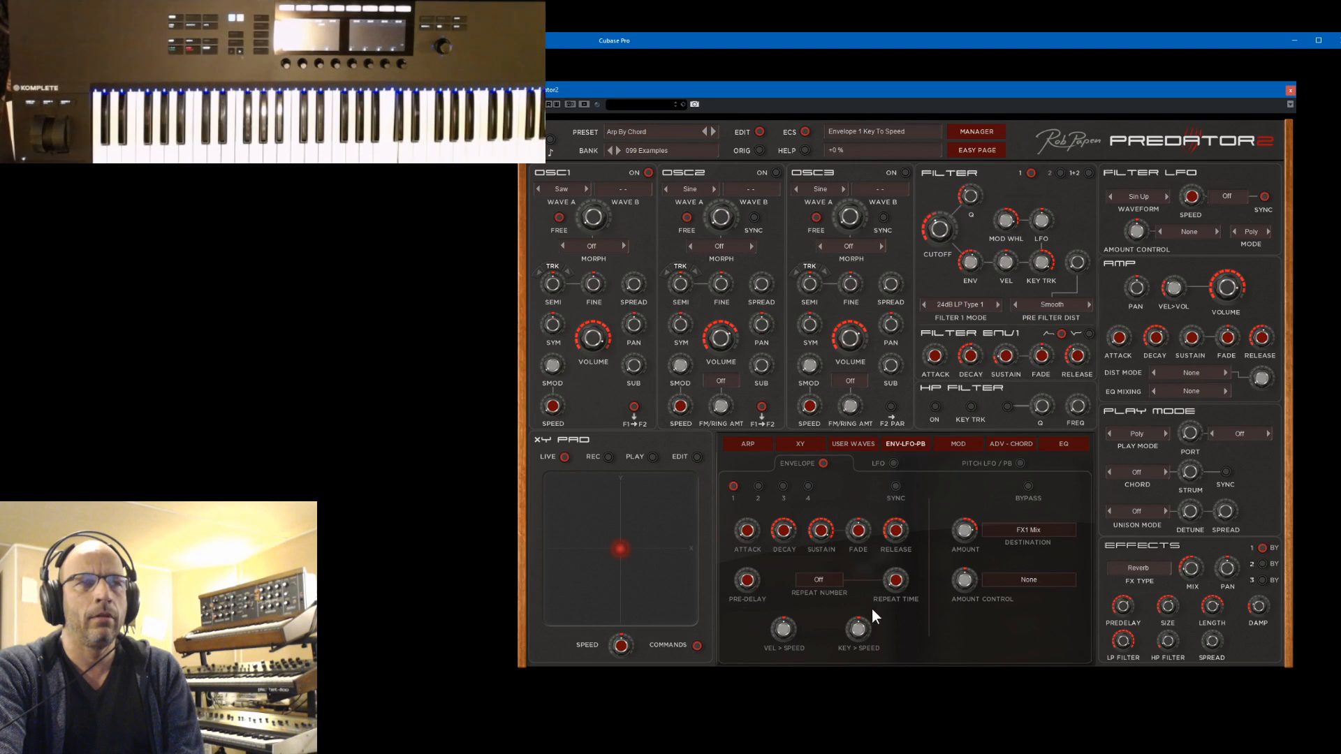
pyautogui.moveTo(782, 533)
pyautogui.mouseDown()
pyautogui.moveTo(787, 509)
pyautogui.moveTo(791, 521)
pyautogui.mouseUp()
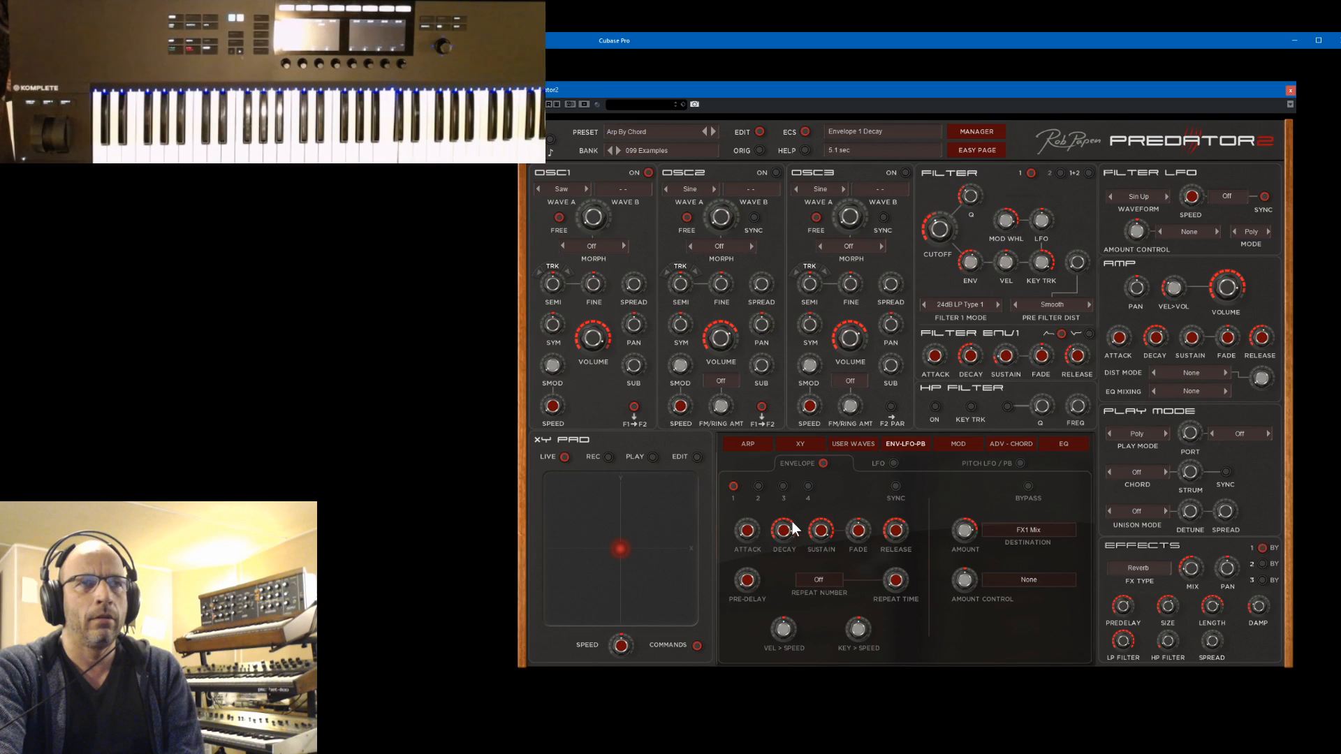
pyautogui.moveTo(974, 549); pyautogui.dragTo(993, 617)
pyautogui.moveTo(994, 559); pyautogui.dragTo(994, 535)
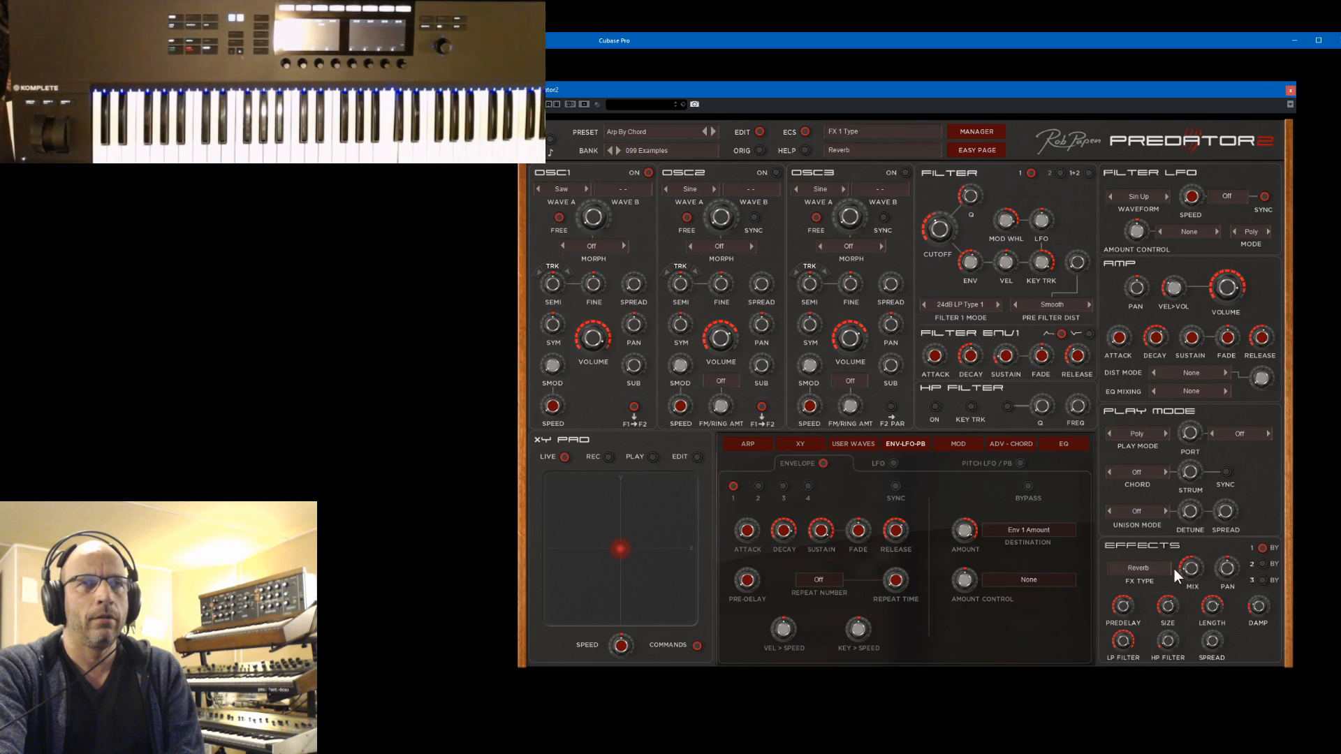
# Adjust the reverb effect's mix, trying 100D/50W, and lower Envelope 1's attack
pyautogui.moveTo(1196, 556); pyautogui.dragTo(1196, 525)
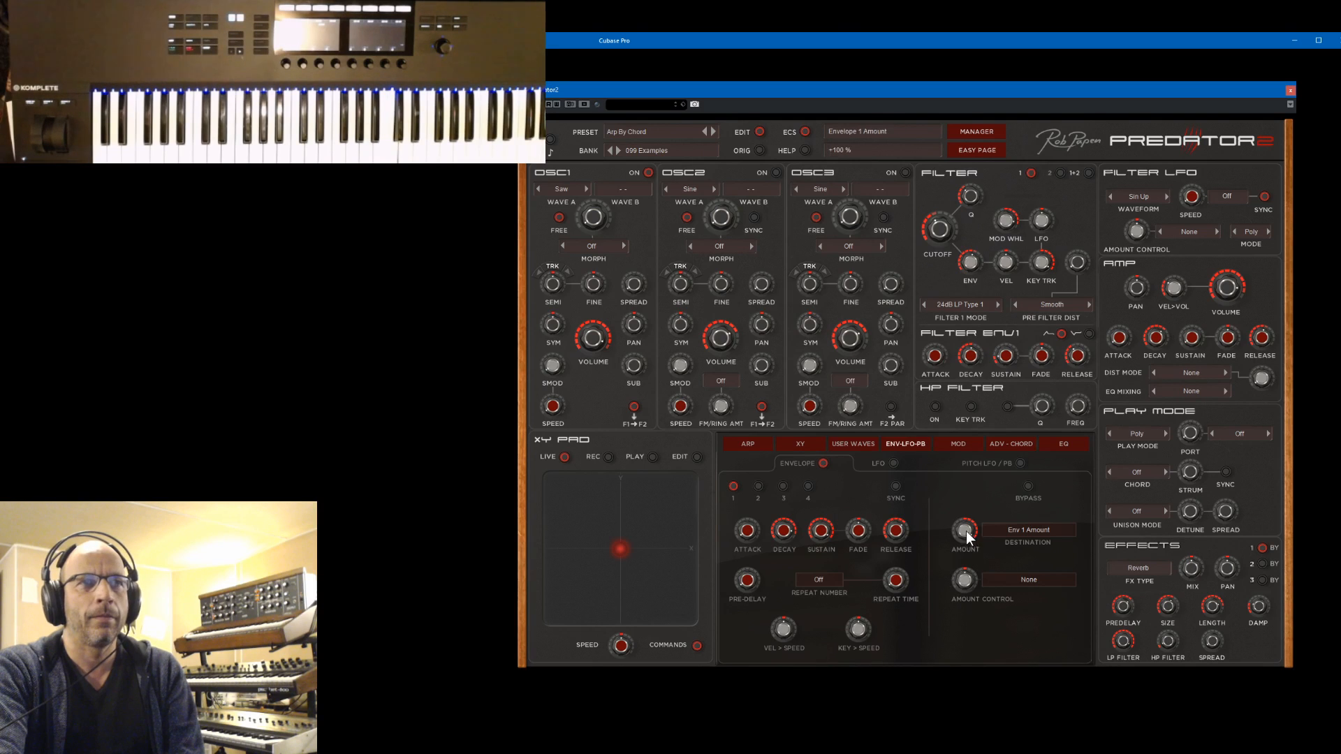
pyautogui.moveTo(1191, 577)
pyautogui.mouseDown()
pyautogui.moveTo(1196, 610)
pyautogui.moveTo(1196, 594)
pyautogui.mouseUp()
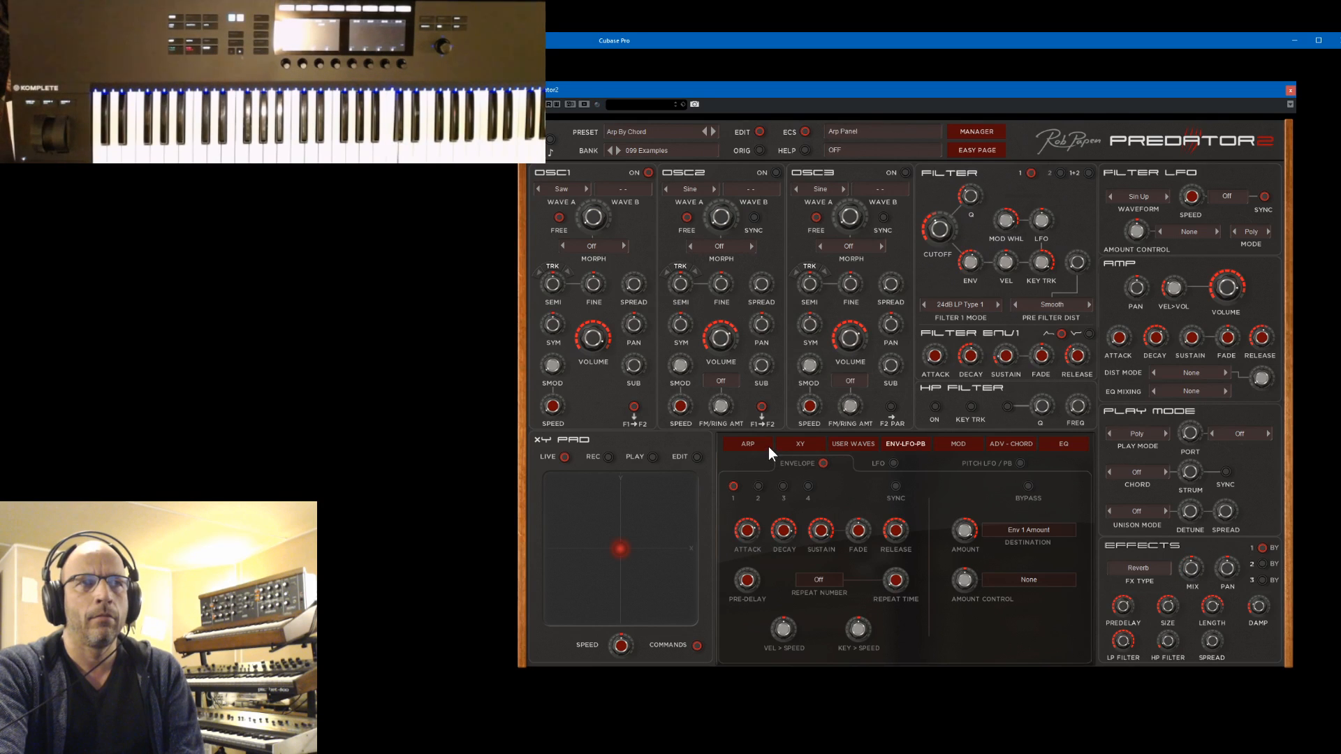
pyautogui.moveTo(742, 531); pyautogui.dragTo(786, 741)
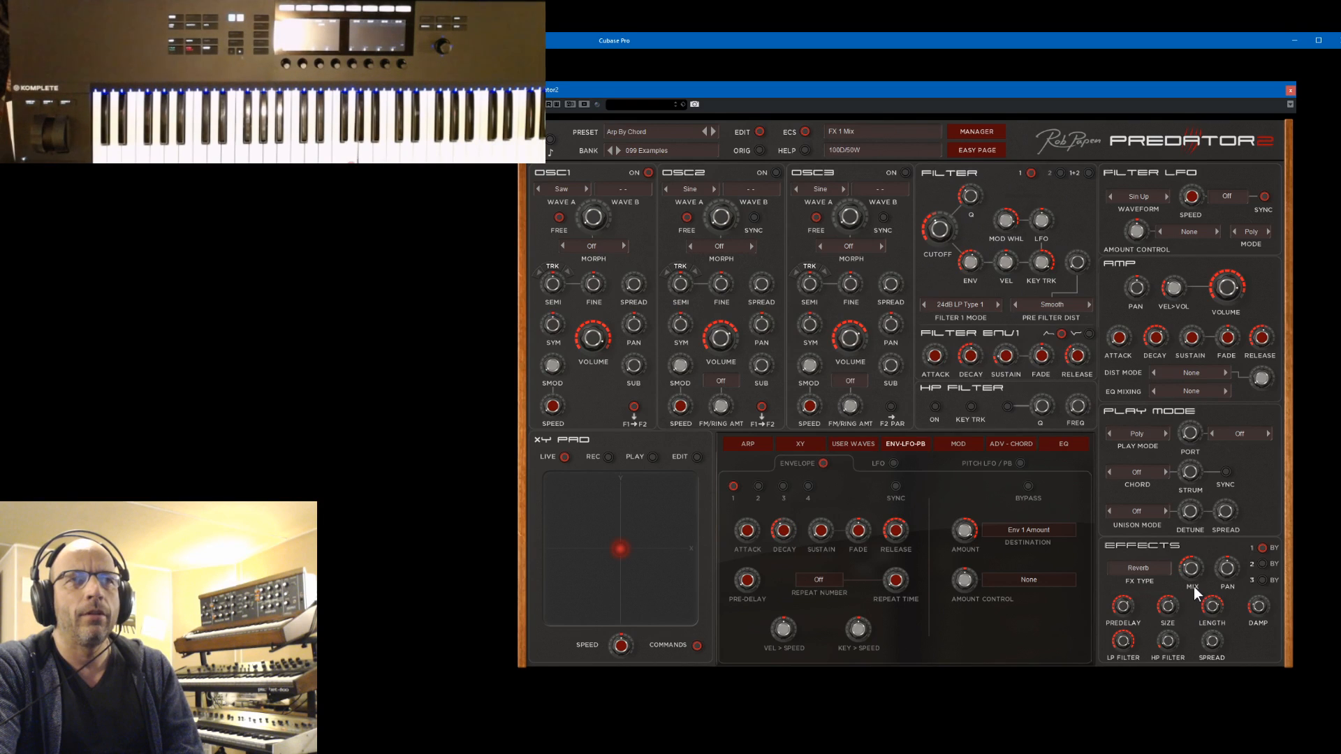
pyautogui.moveTo(1196, 594); pyautogui.dragTo(1194, 558)
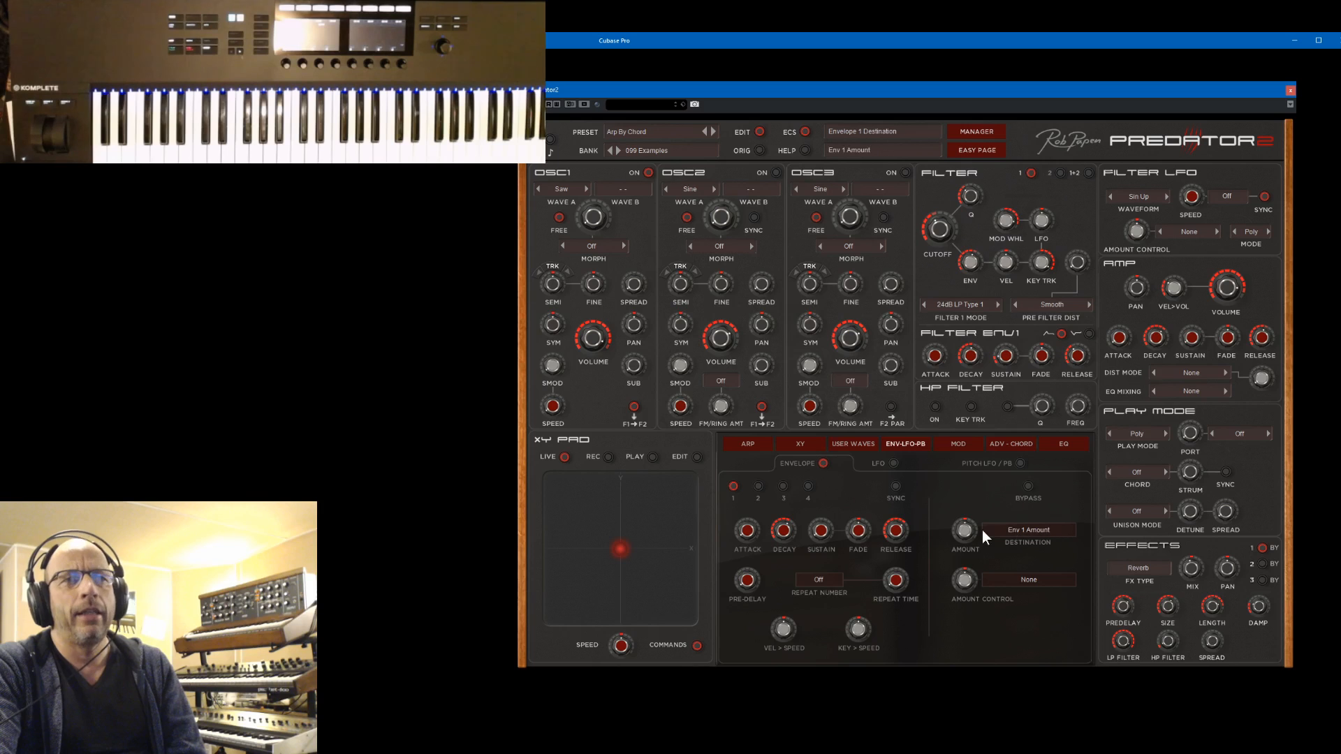
# Route Envelope 1 to FX1 Mix with an amount of about +45% and shorten its attack
pyautogui.click(1019, 538)
pyautogui.moveTo(1020, 694)
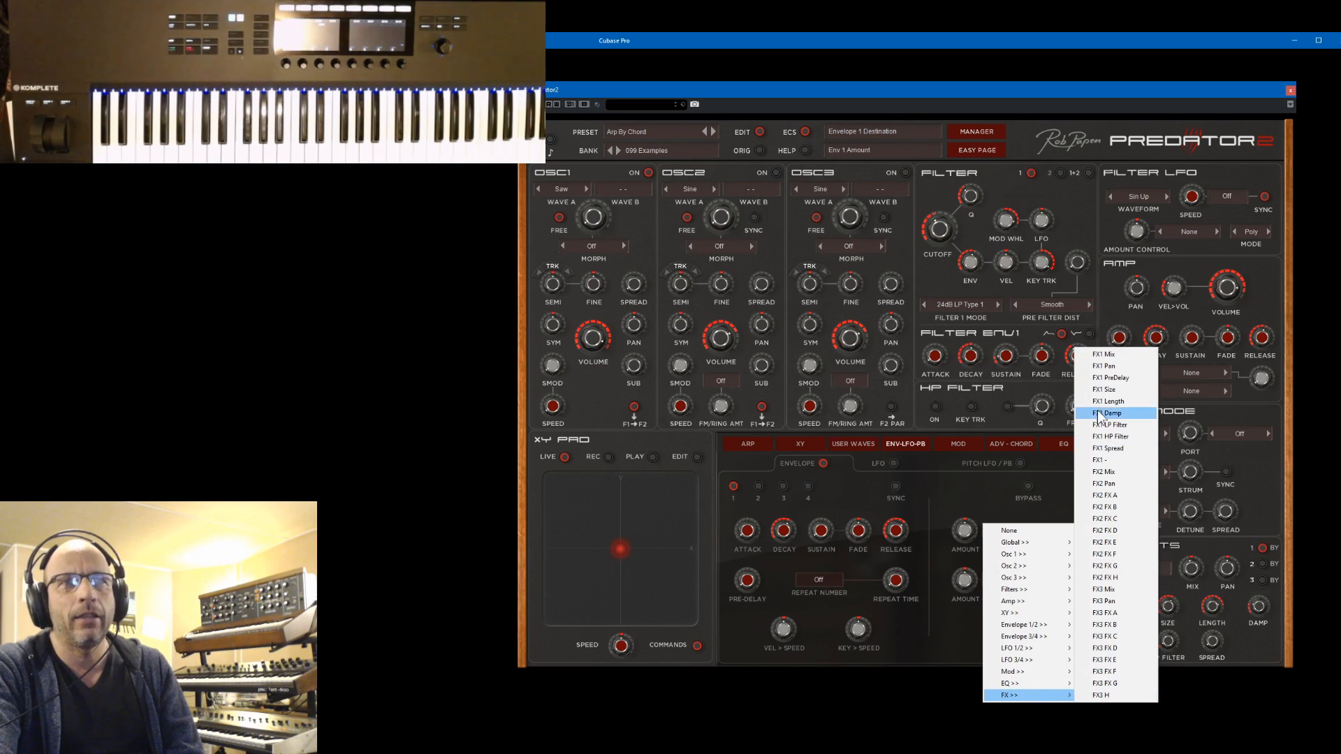
pyautogui.click(1117, 355)
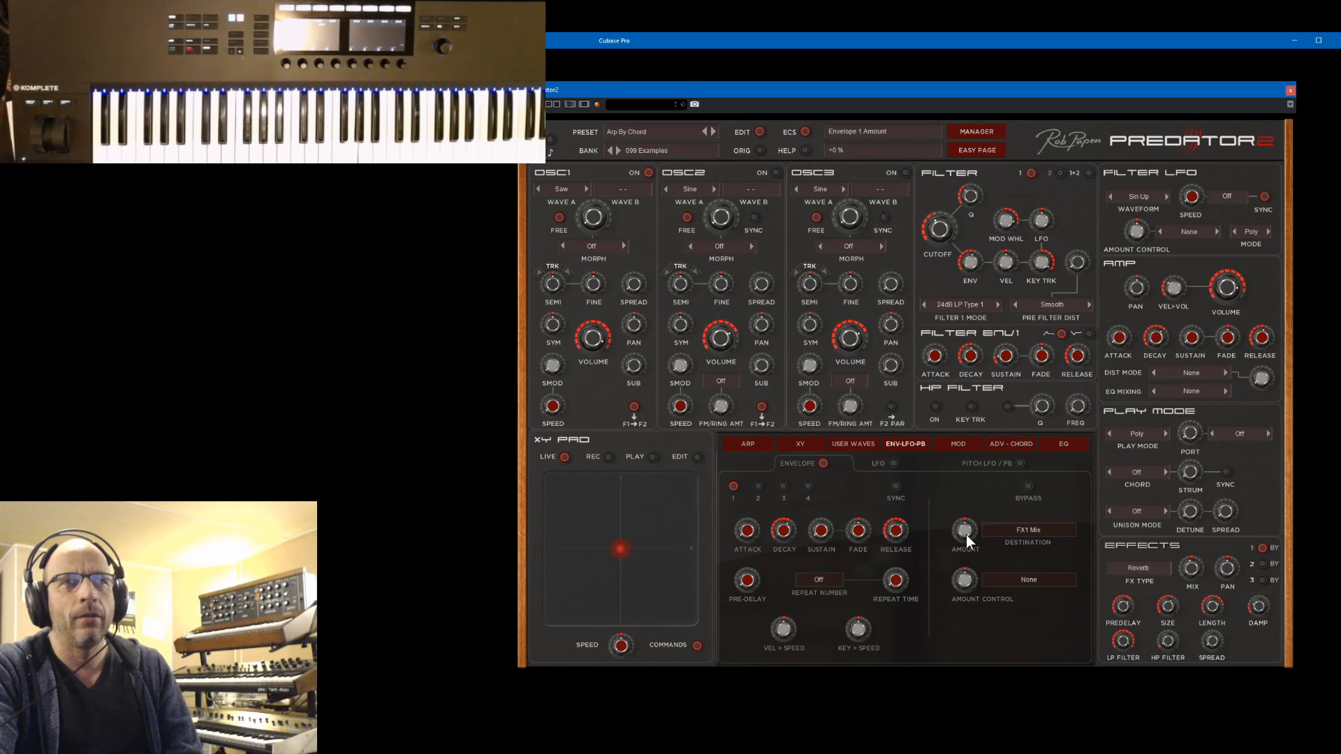
pyautogui.moveTo(978, 508); pyautogui.dragTo(978, 499)
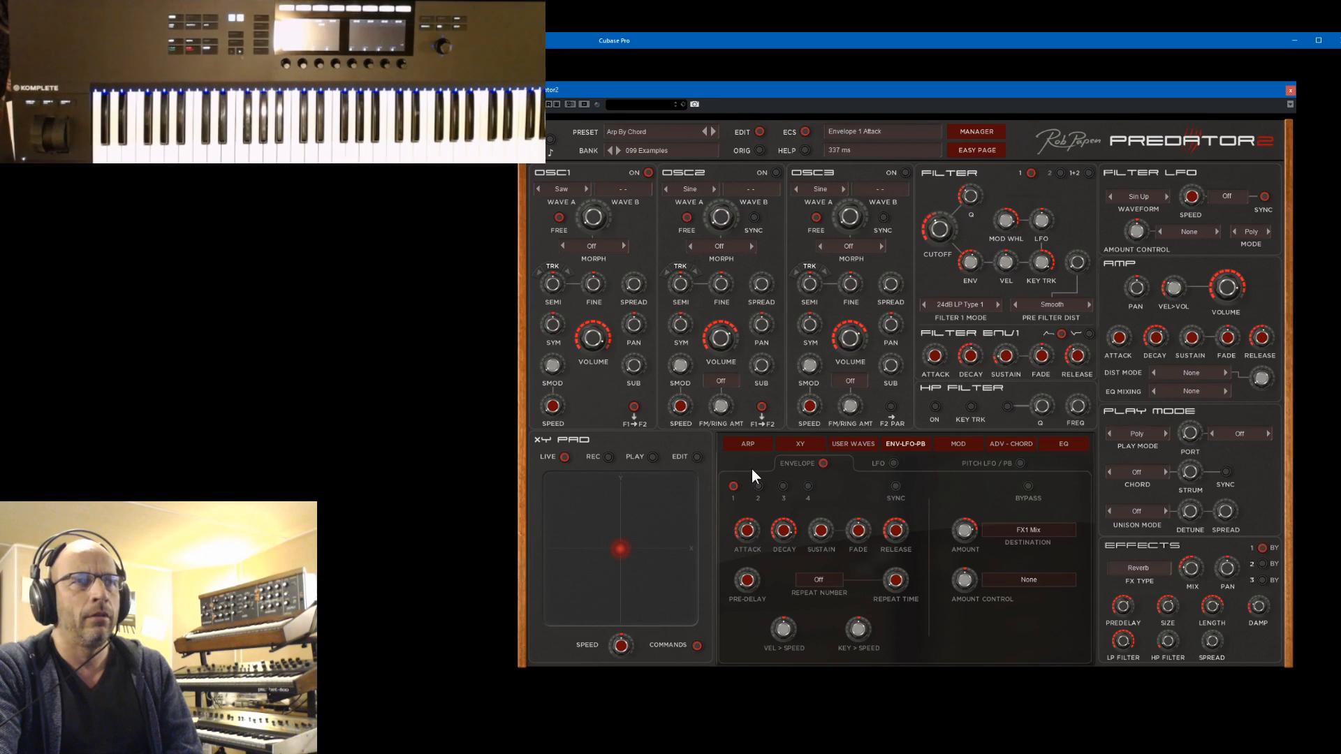
pyautogui.moveTo(751, 531); pyautogui.dragTo(814, 680)
pyautogui.moveTo(981, 580)
pyautogui.mouseDown()
pyautogui.moveTo(986, 619)
pyautogui.moveTo(980, 570)
pyautogui.mouseUp()
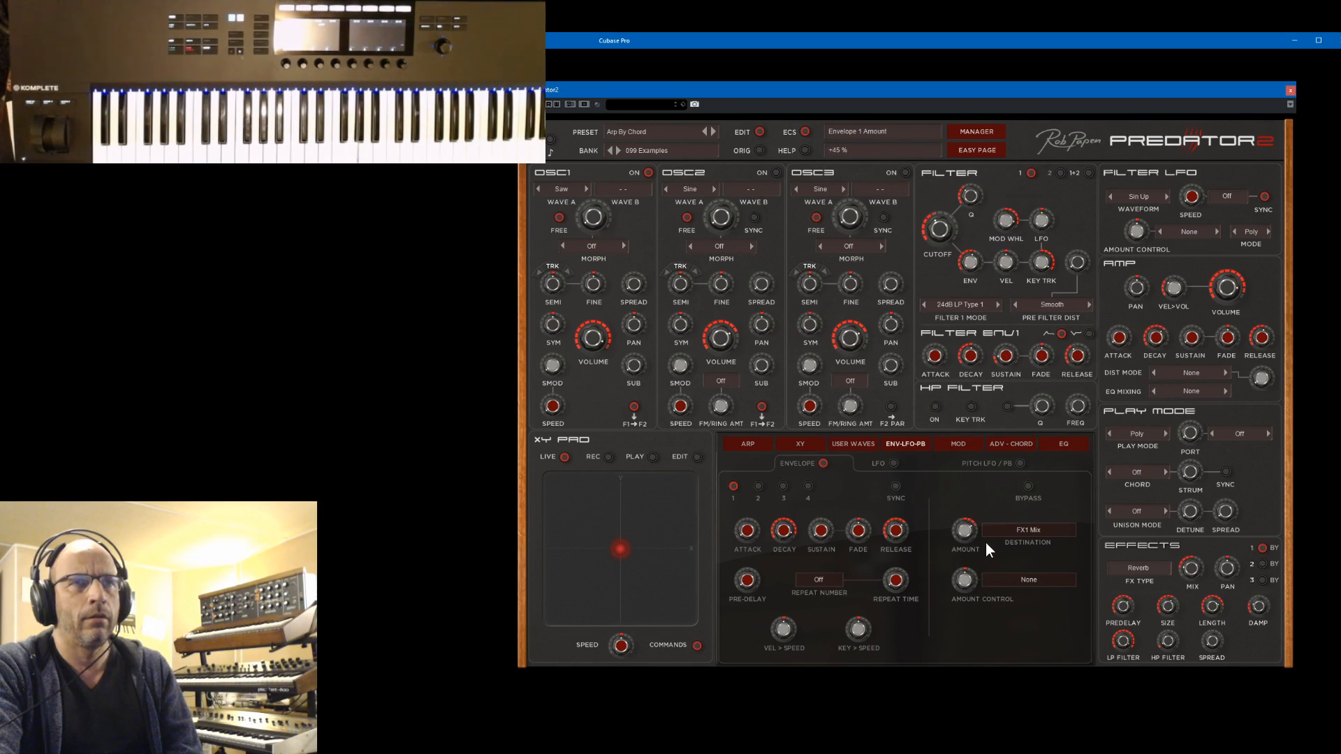
# Try a 229 ms Envelope 1 decay with a different reverb mix and a +59% amount, then return the amount to zero
pyautogui.moveTo(794, 534); pyautogui.dragTo(807, 534)
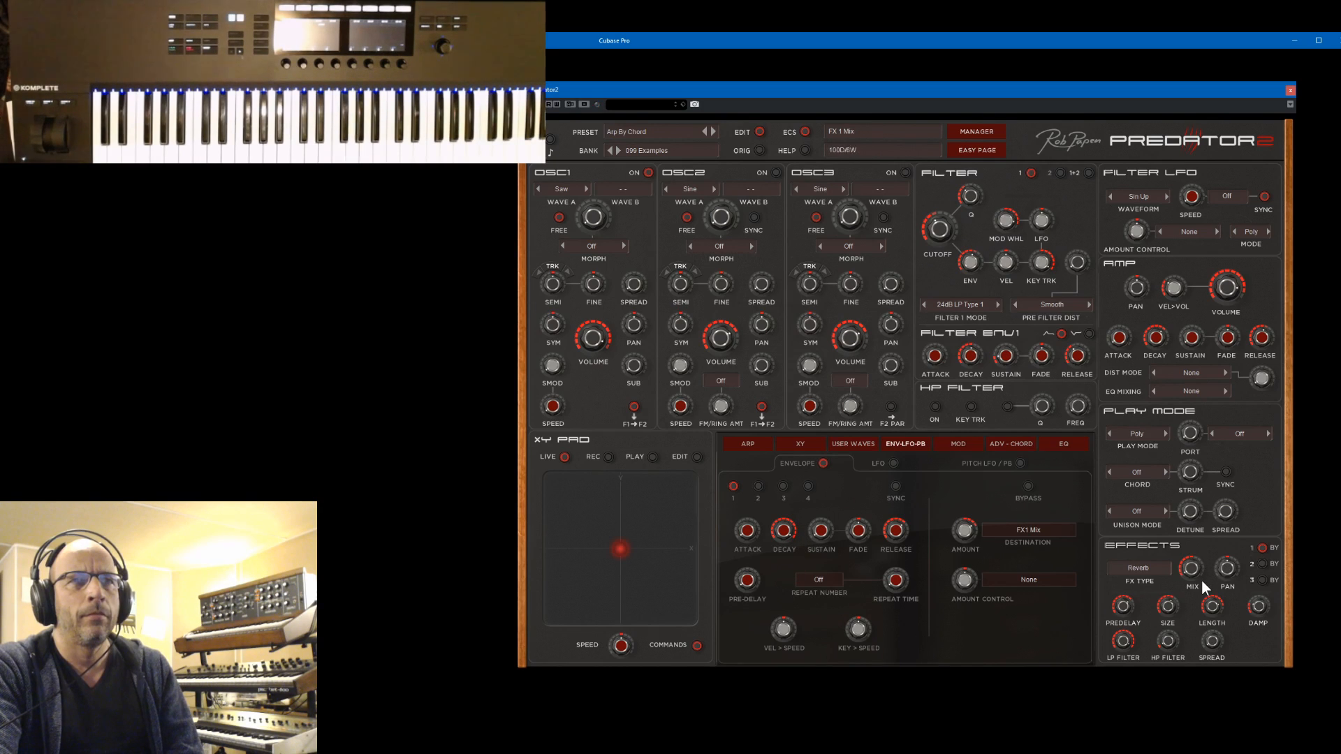
pyautogui.moveTo(1206, 549); pyautogui.dragTo(1209, 534)
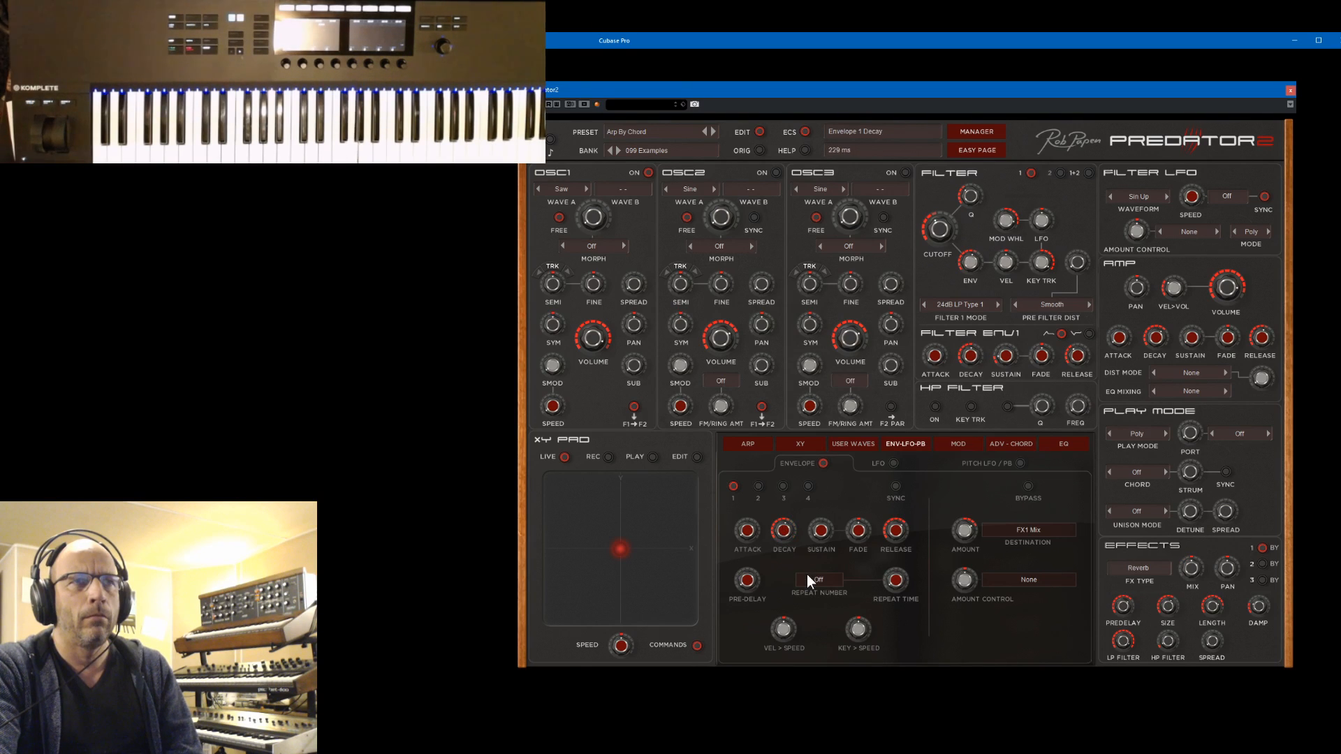
pyautogui.moveTo(819, 529); pyautogui.dragTo(769, 534)
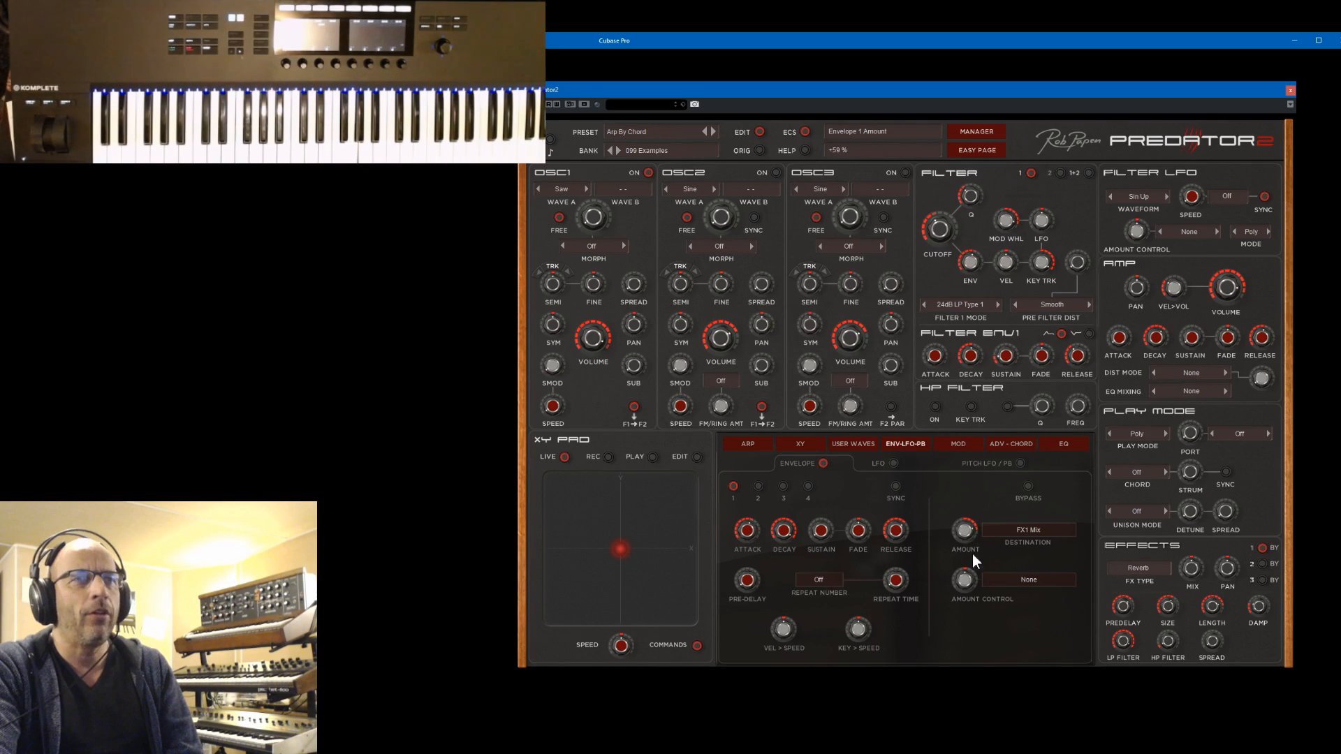
pyautogui.moveTo(975, 561); pyautogui.dragTo(966, 528)
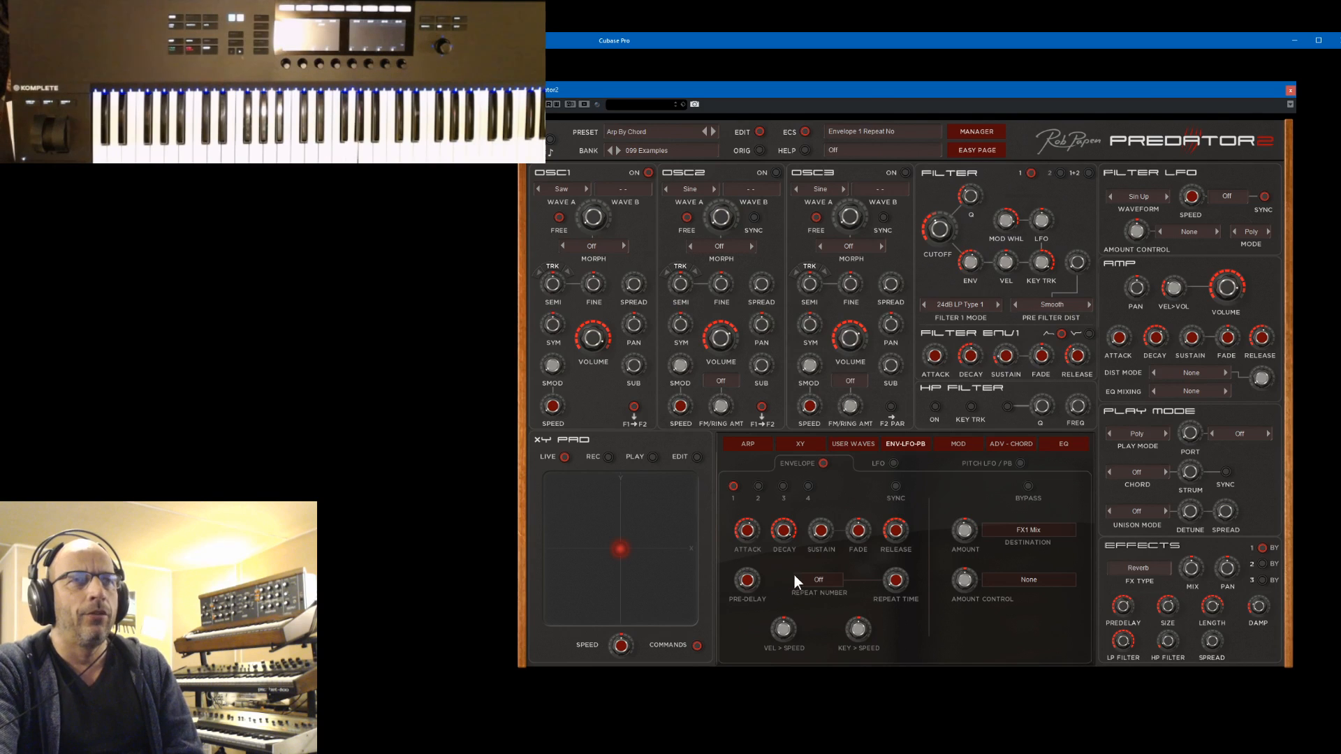
# In the modulation matrix's first slot, route Mod Whl to FX1 Mix with an amount of 100%
pyautogui.click(961, 446)
pyautogui.click(802, 510)
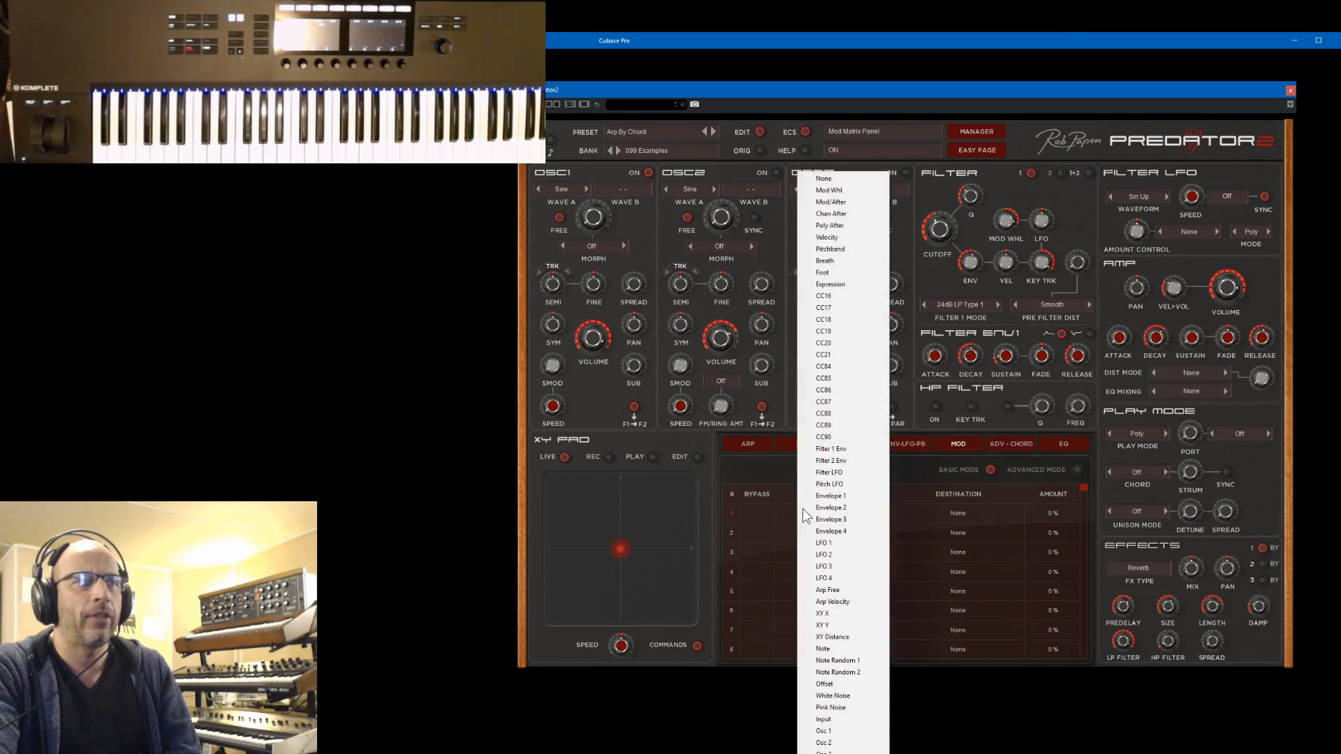
pyautogui.click(966, 512)
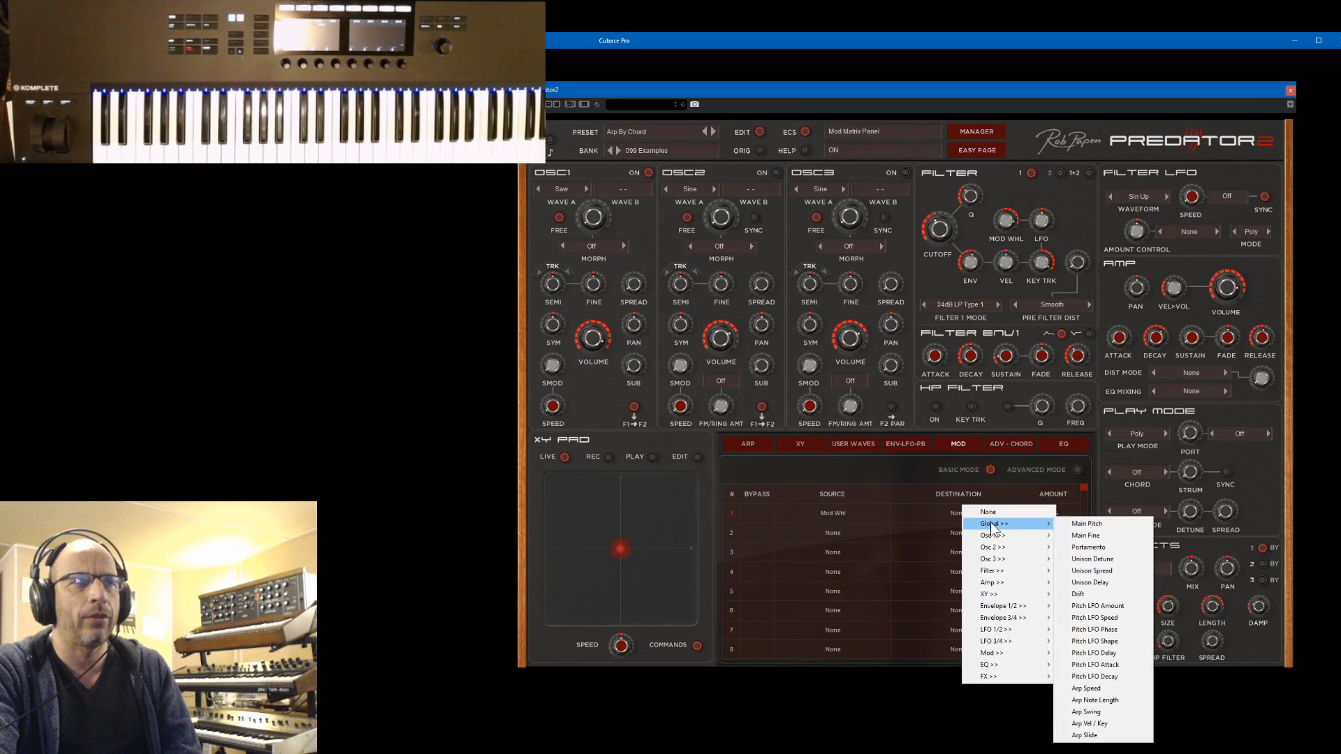
pyautogui.moveTo(994, 679)
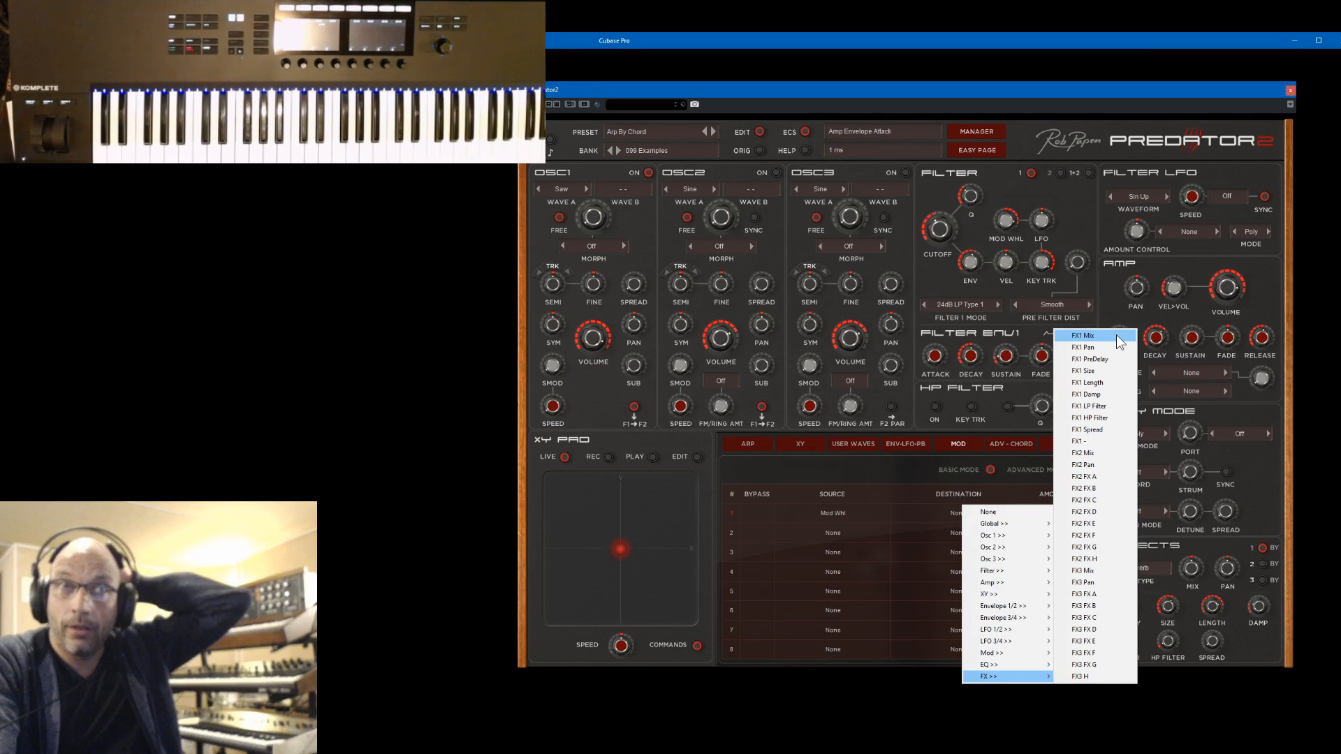
pyautogui.moveTo(1038, 544)
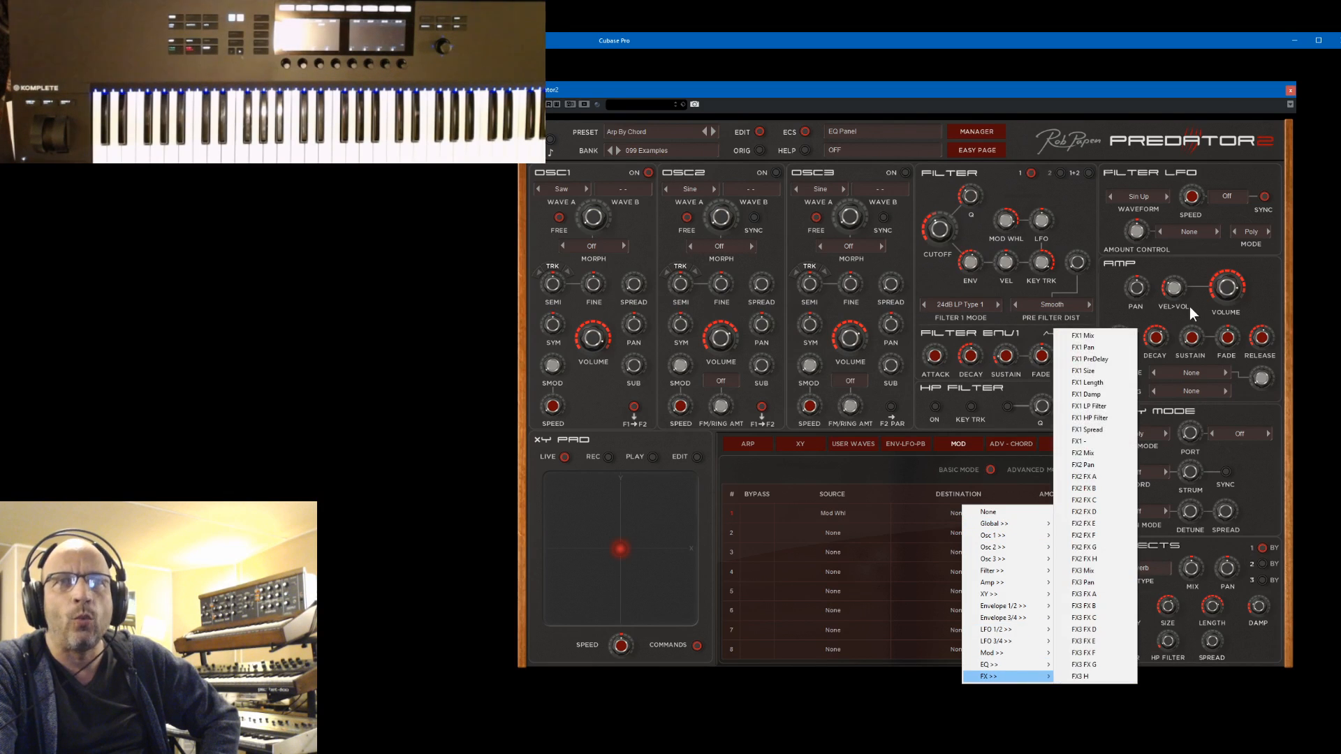
pyautogui.click(1093, 335)
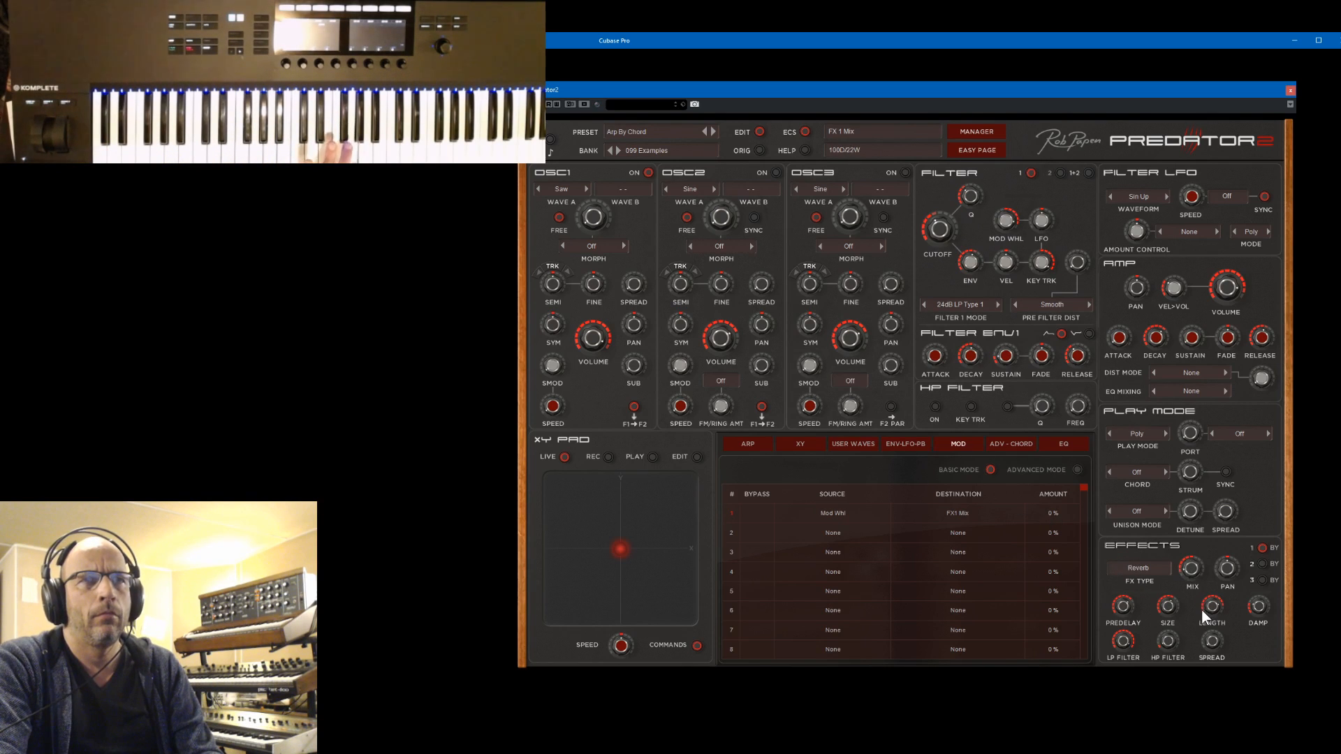
pyautogui.moveTo(1050, 514); pyautogui.dragTo(1062, 403)
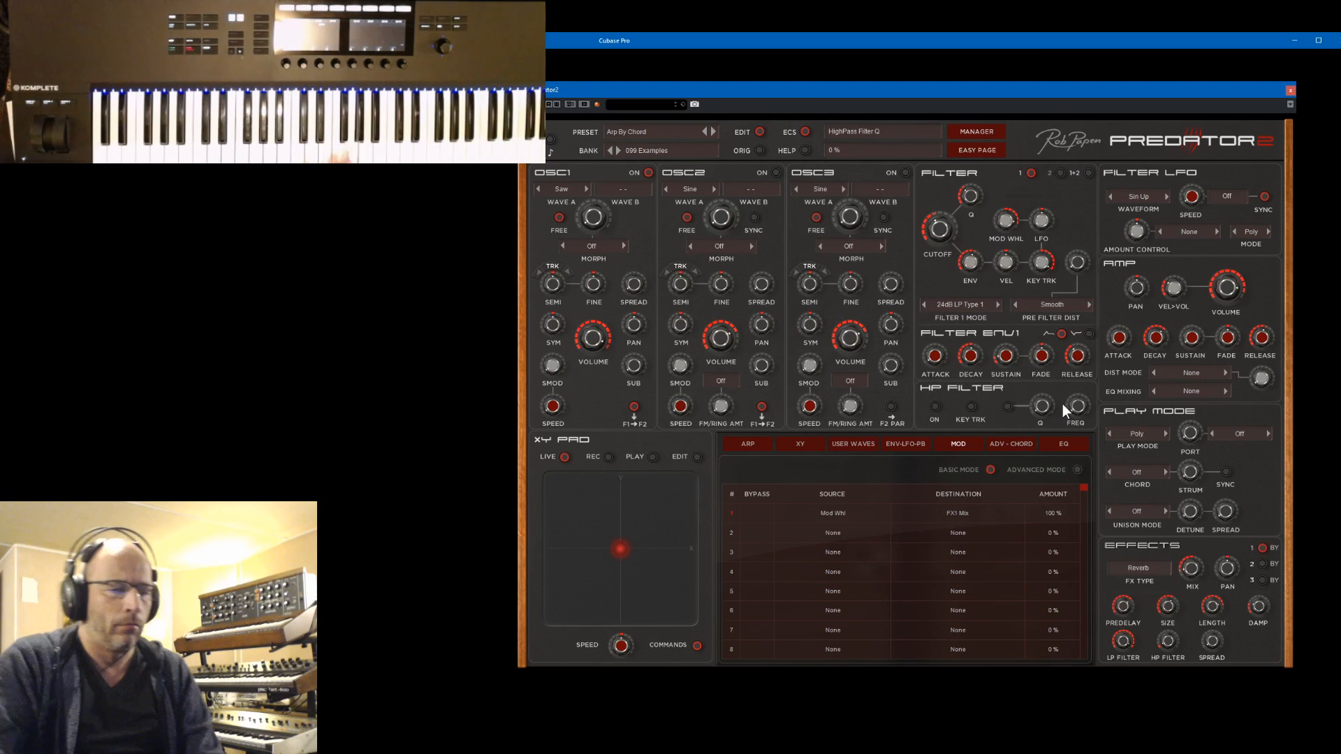
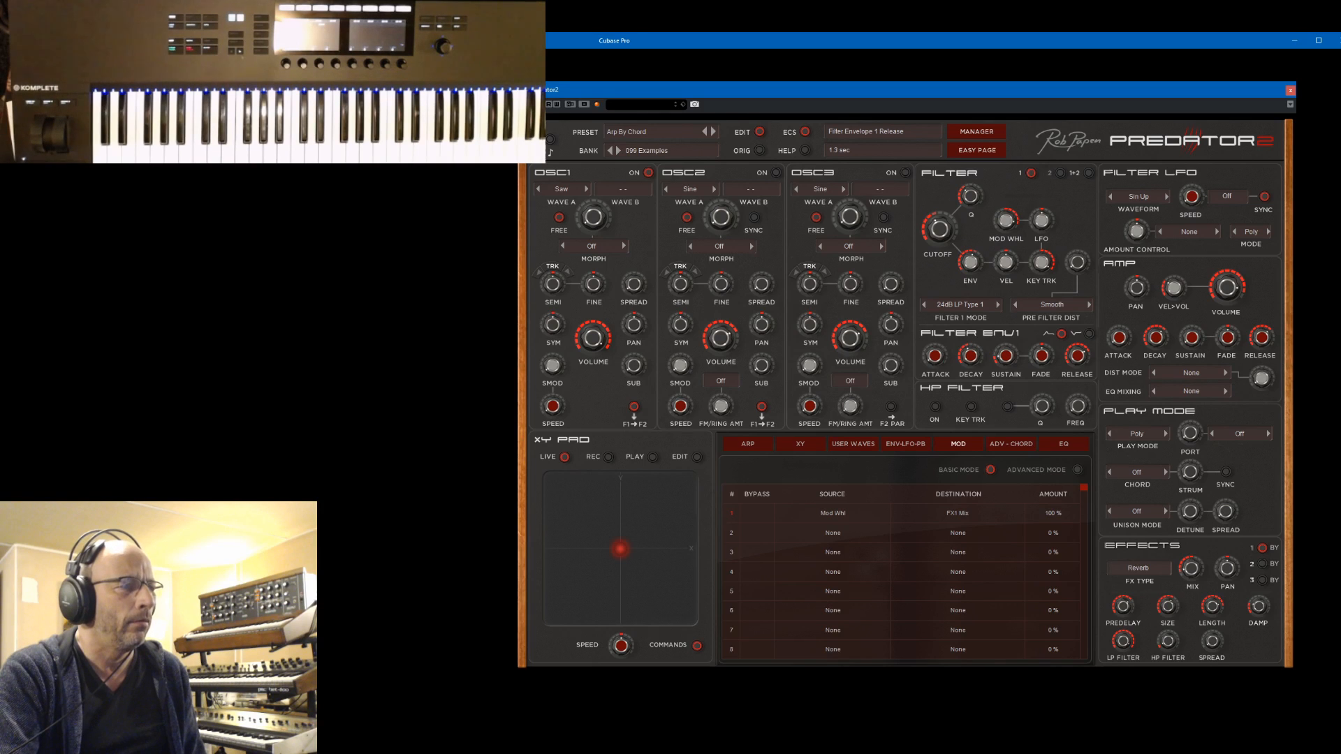
# Bring the Cubase project window forward and arrange it with the Predator2 window so the Predator2 01 track can be edited
pyautogui.hotkey('alt', 'Tab')
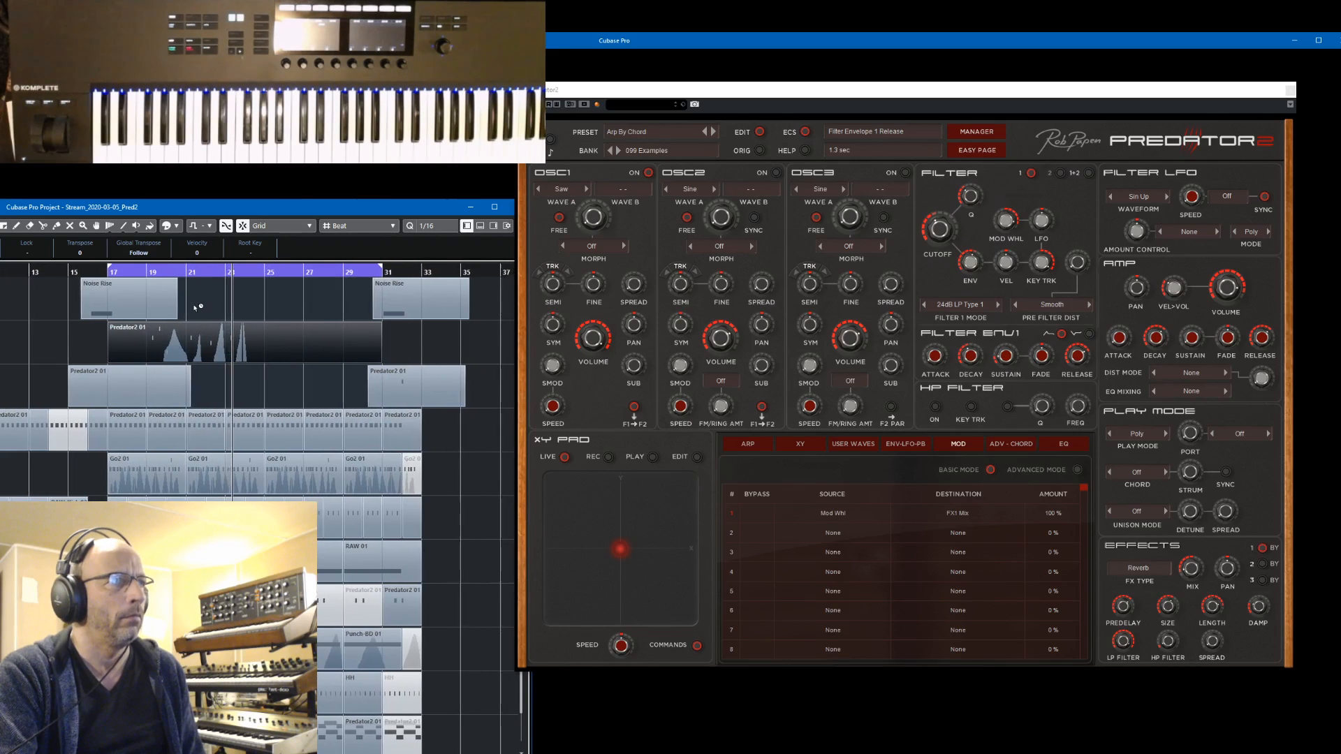
pyautogui.doubleClick(328, 211)
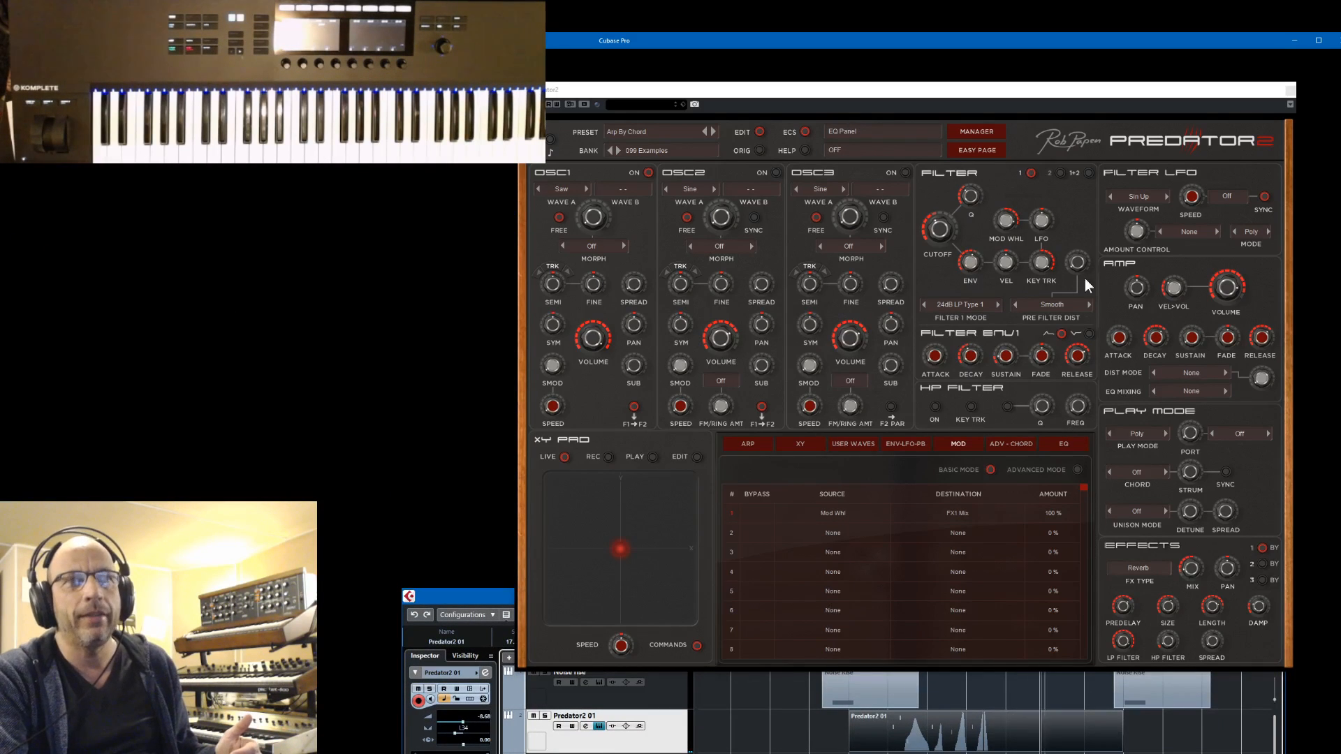
pyautogui.moveTo(1055, 95); pyautogui.dragTo(1037, 90)
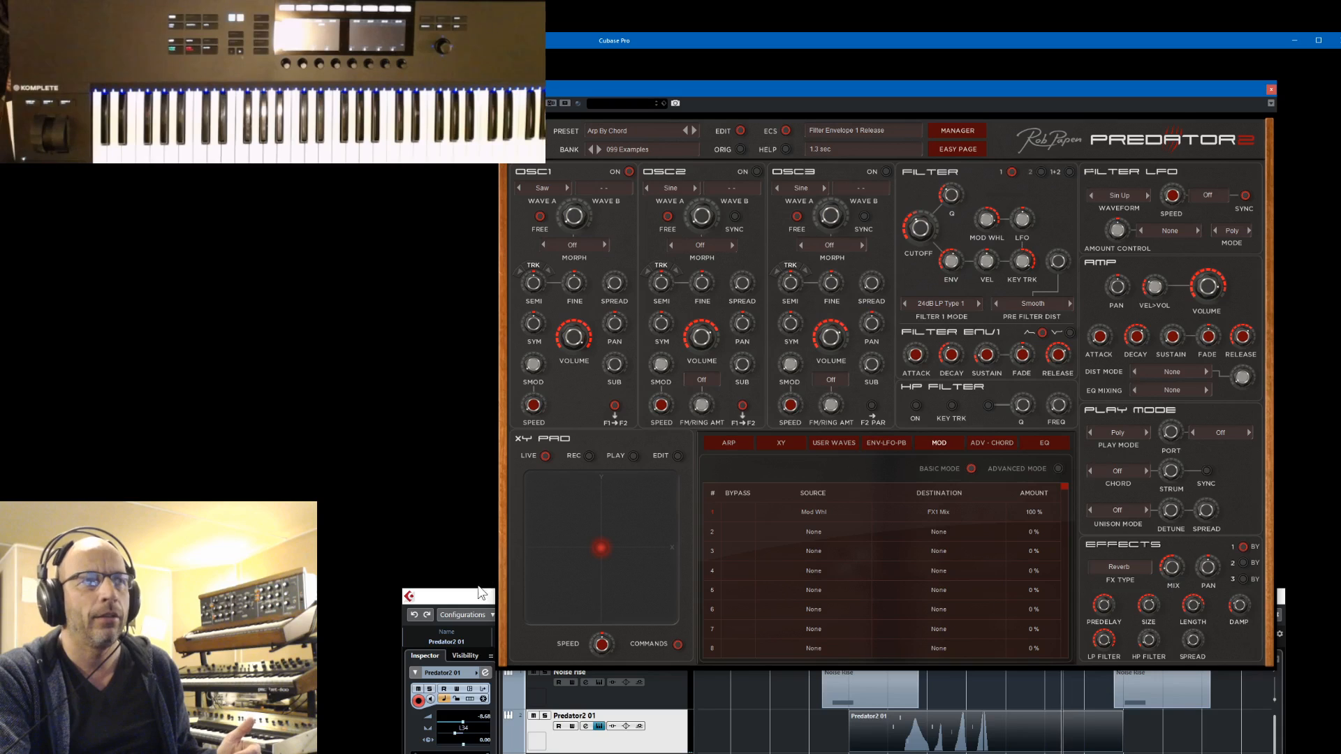
pyautogui.moveTo(481, 592); pyautogui.dragTo(461, 566)
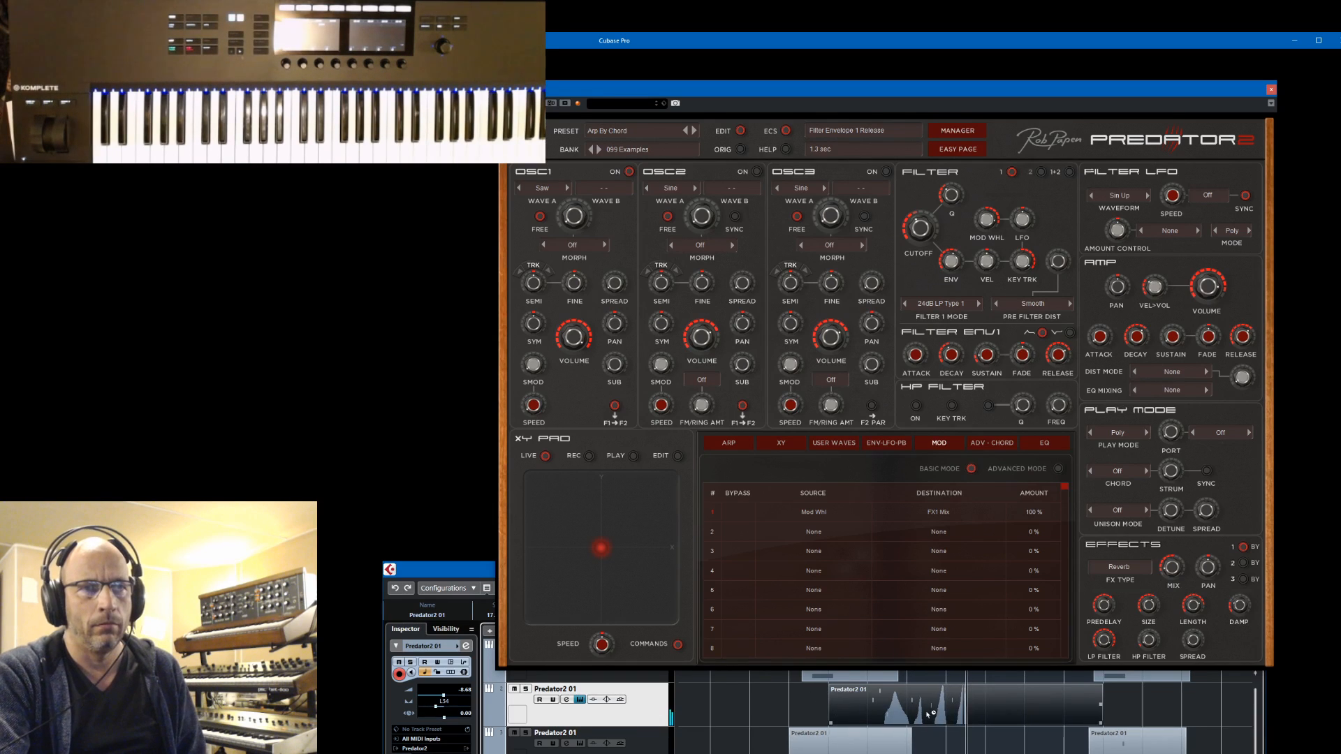
# Split the recorded Predator2 01 part at bars 21 and 25 and delete the pieces before and after that section
pyautogui.rightClick(800, 705)
pyautogui.click(851, 704)
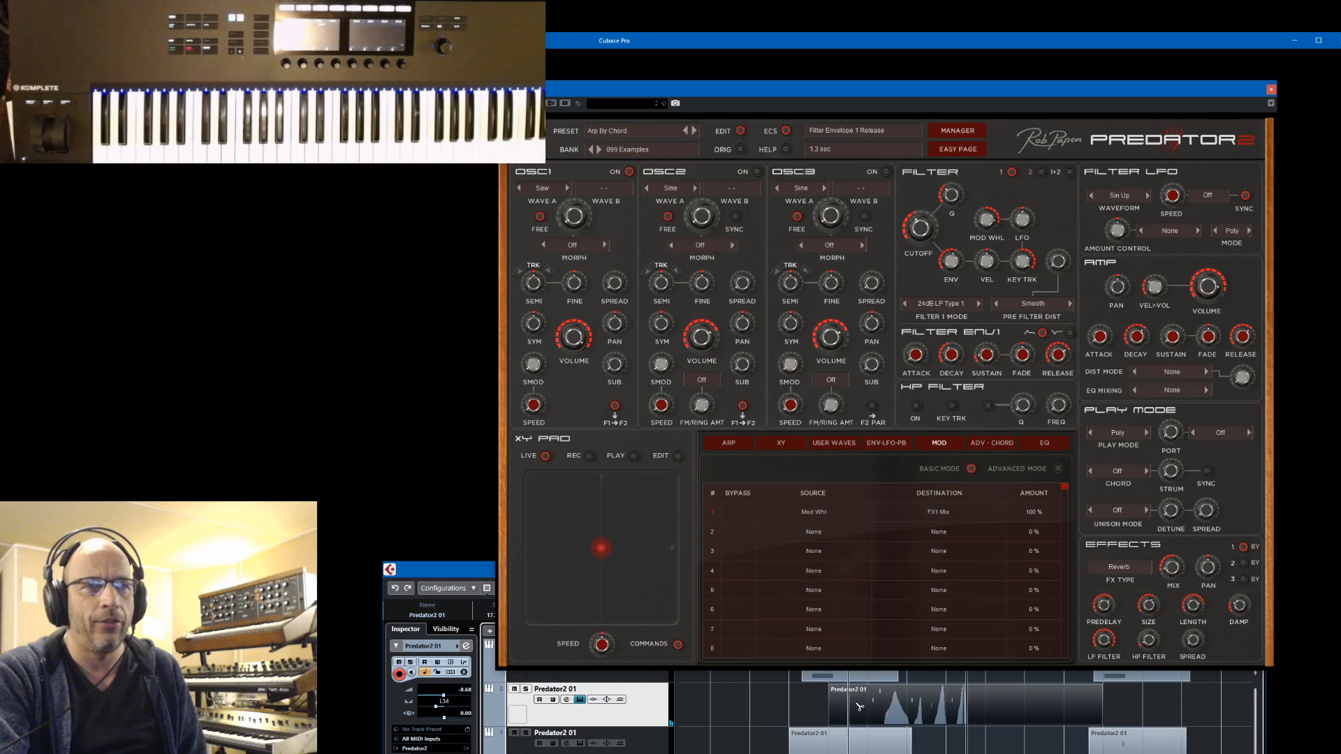
pyautogui.click(931, 716)
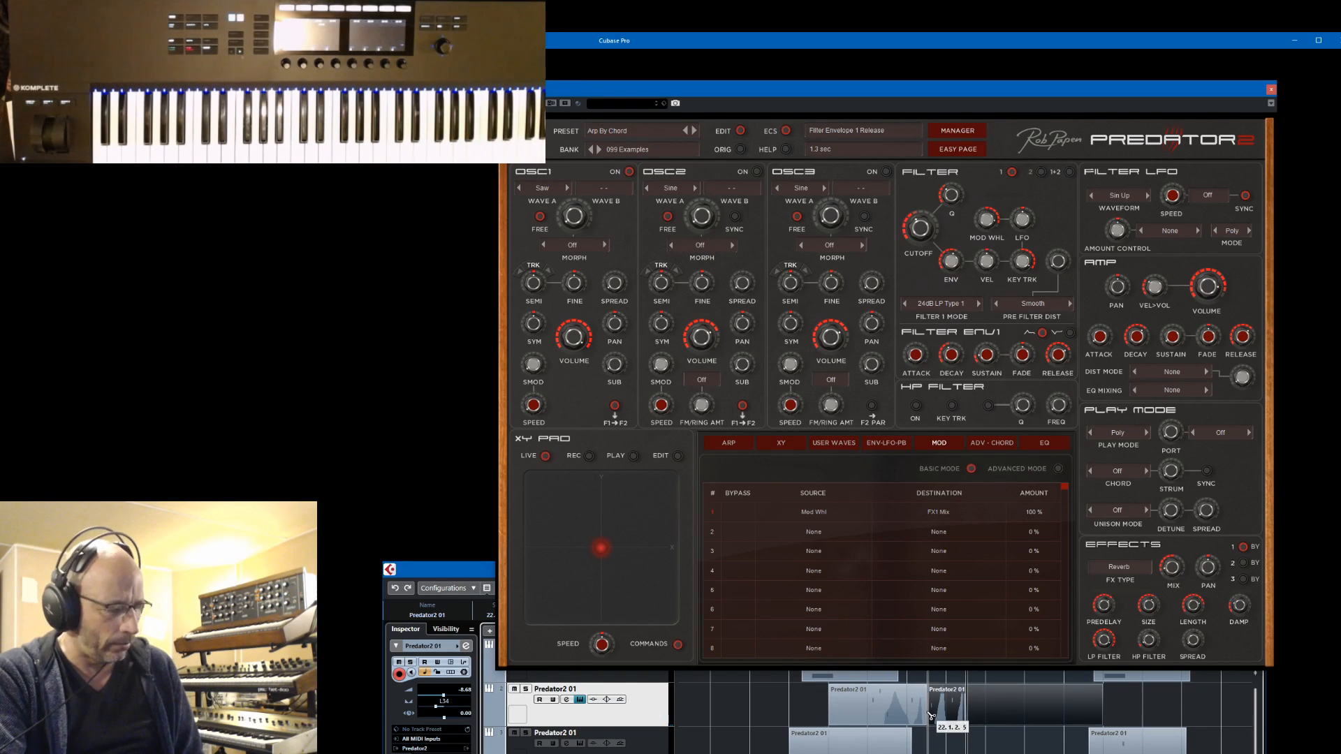
pyautogui.hotkey('ctrl', 'z')
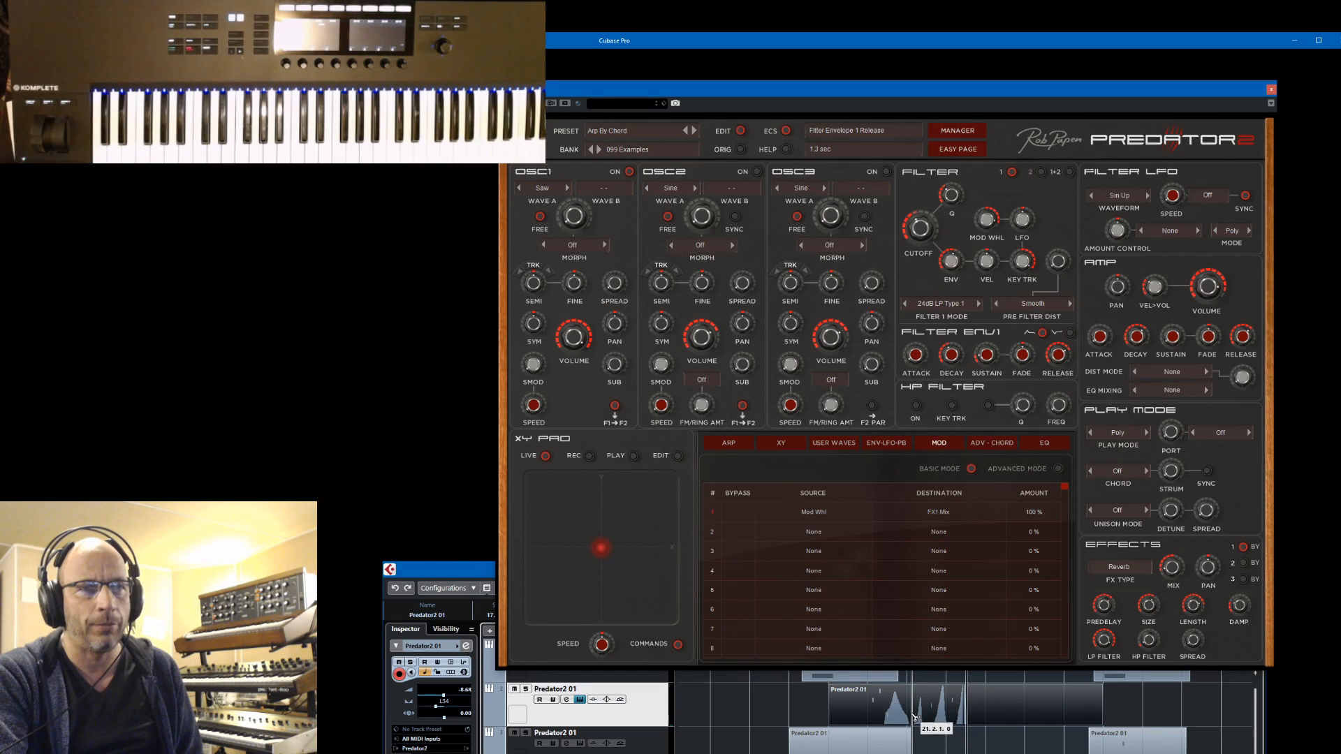
pyautogui.click(914, 717)
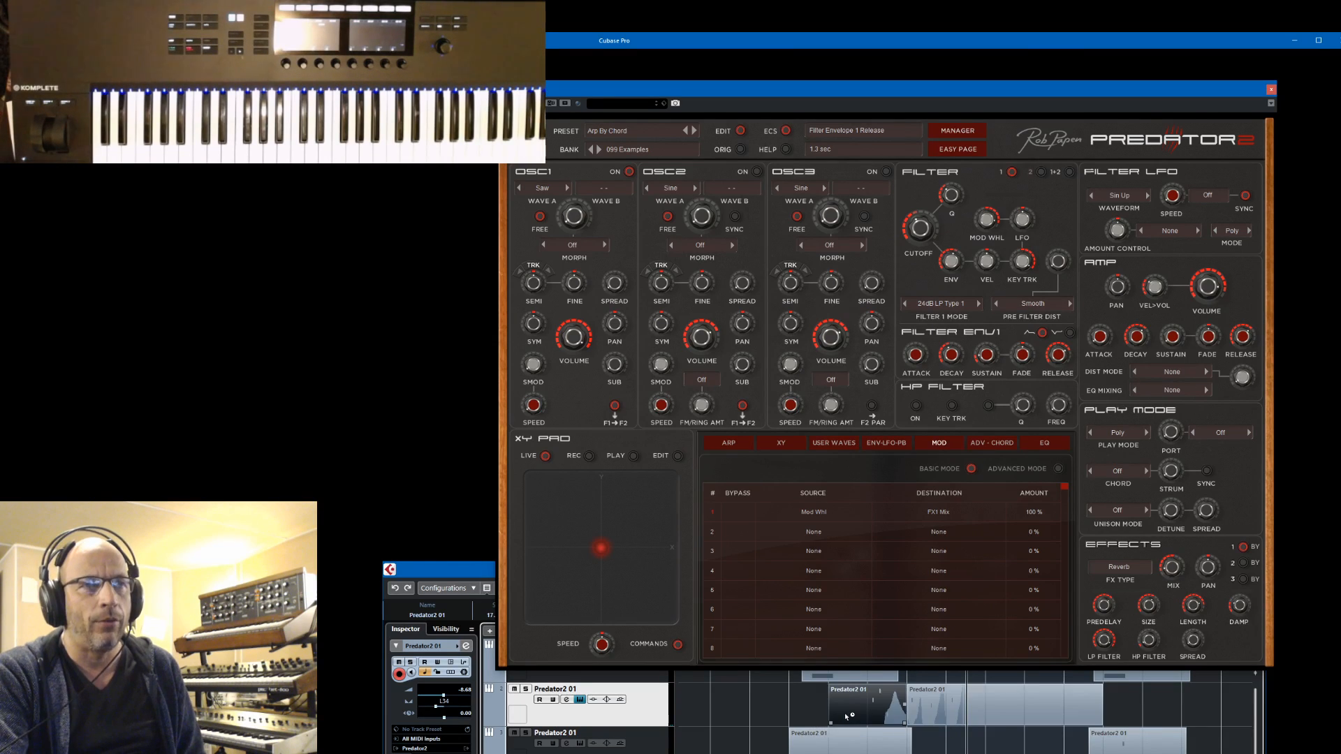
pyautogui.press('Delete')
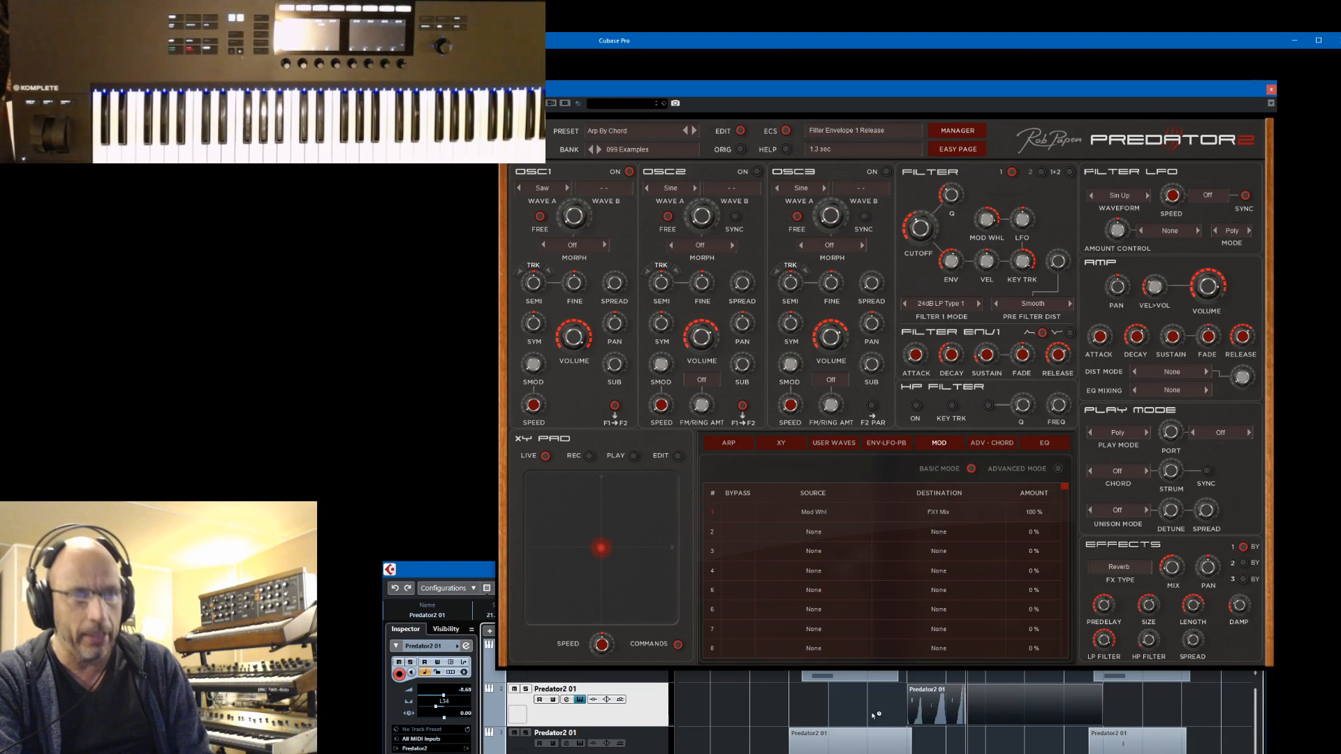
pyautogui.click(986, 713)
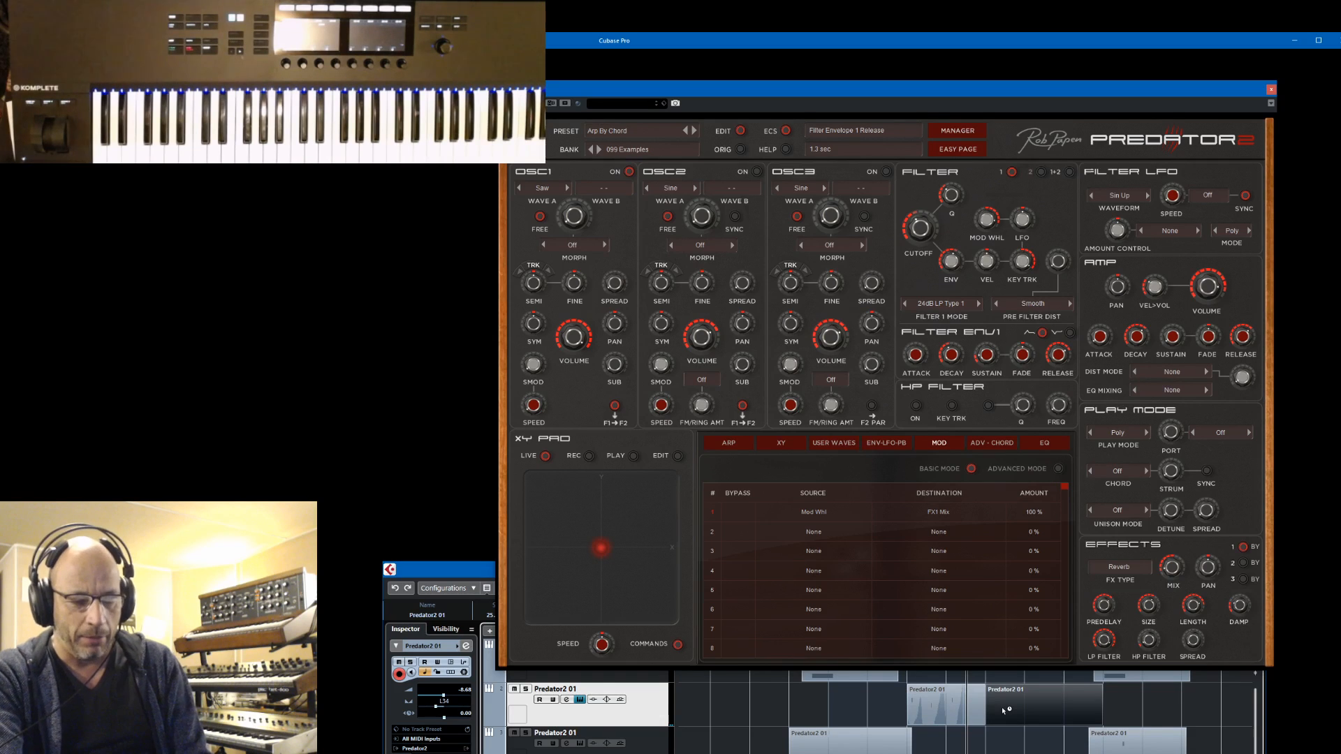
pyautogui.press('Delete')
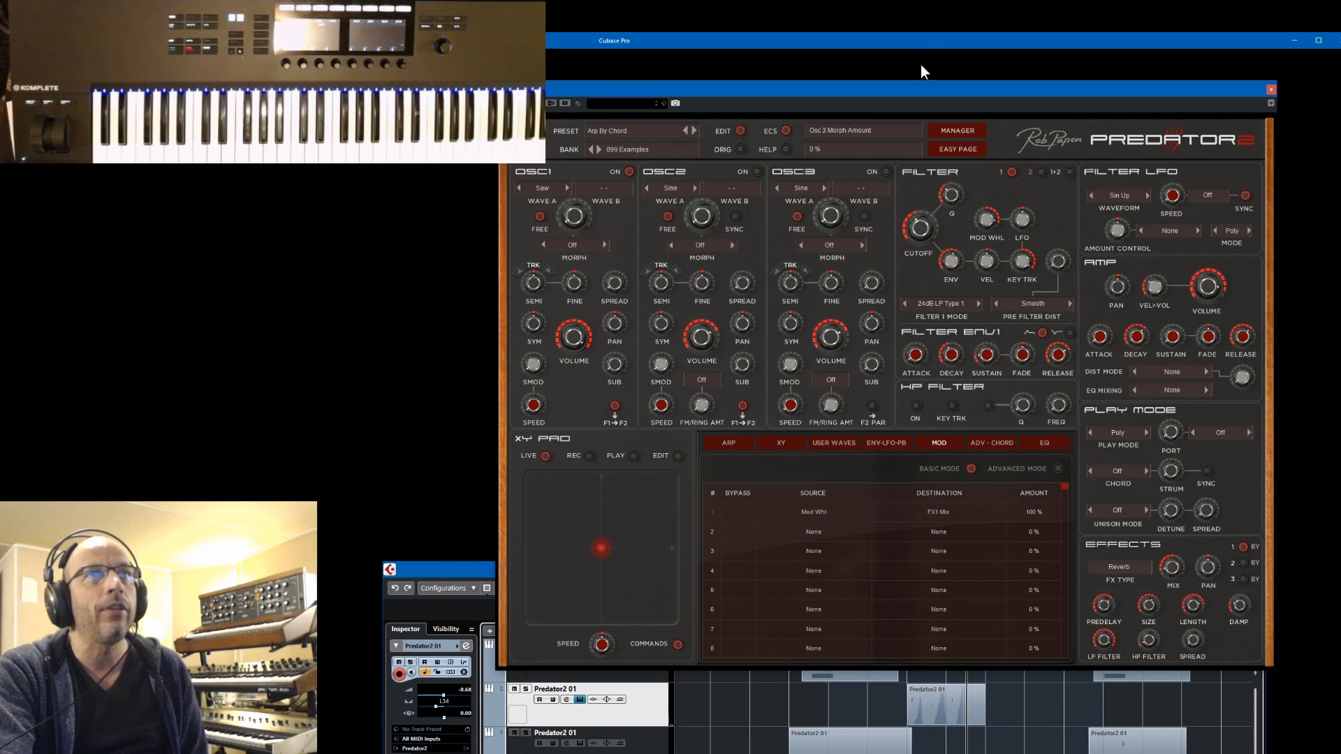
# Clear the Predator2 window off the project and move the trimmed Predator2 01 part so it starts at bar 17
pyautogui.moveTo(916, 93); pyautogui.dragTo(631, 99)
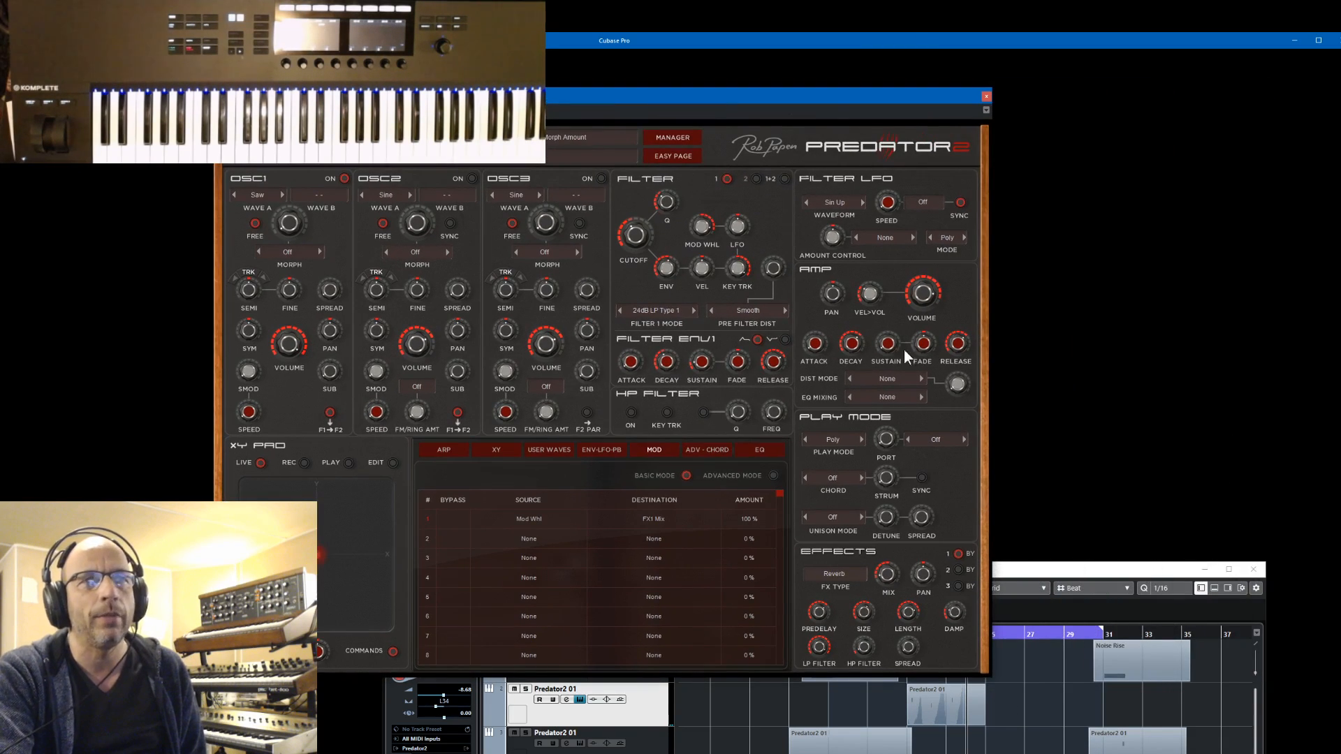
pyautogui.moveTo(823, 99); pyautogui.dragTo(294, 181)
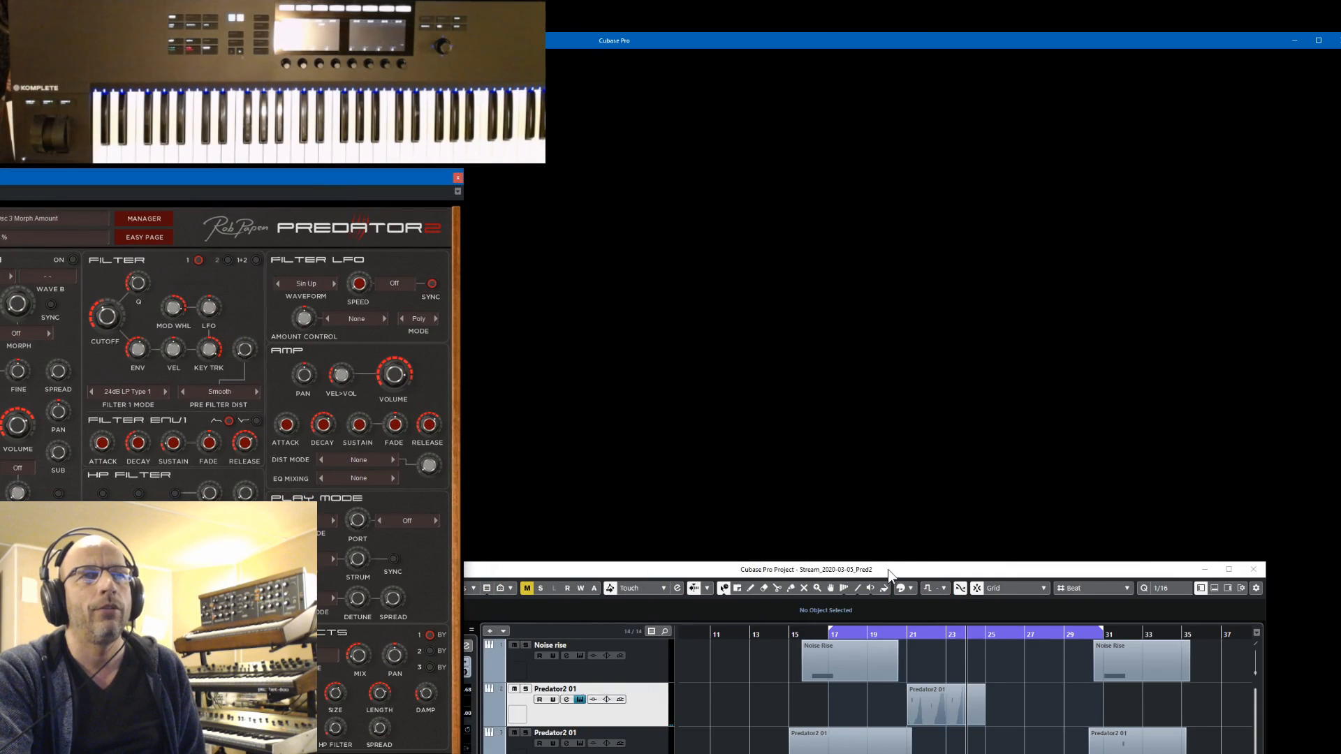
pyautogui.moveTo(889, 570); pyautogui.dragTo(889, 286)
pyautogui.click(936, 432)
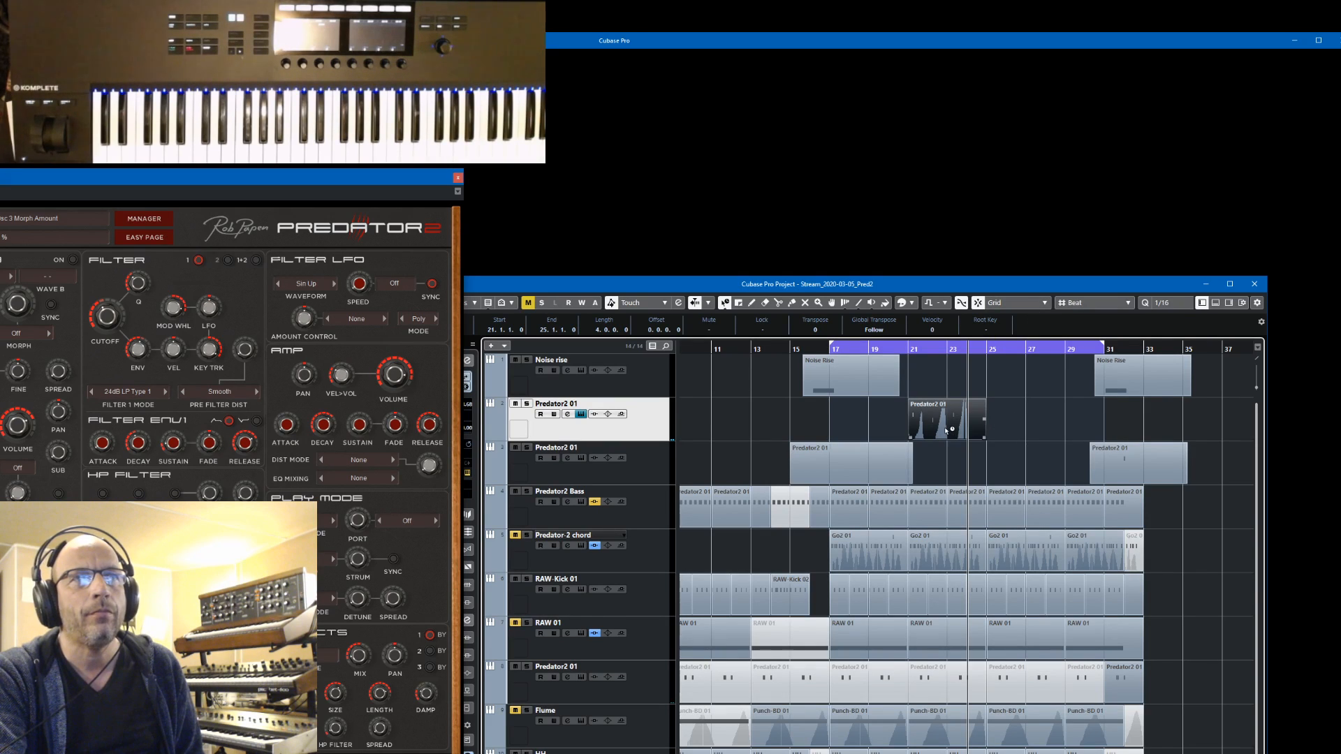
pyautogui.moveTo(946, 430); pyautogui.dragTo(866, 429)
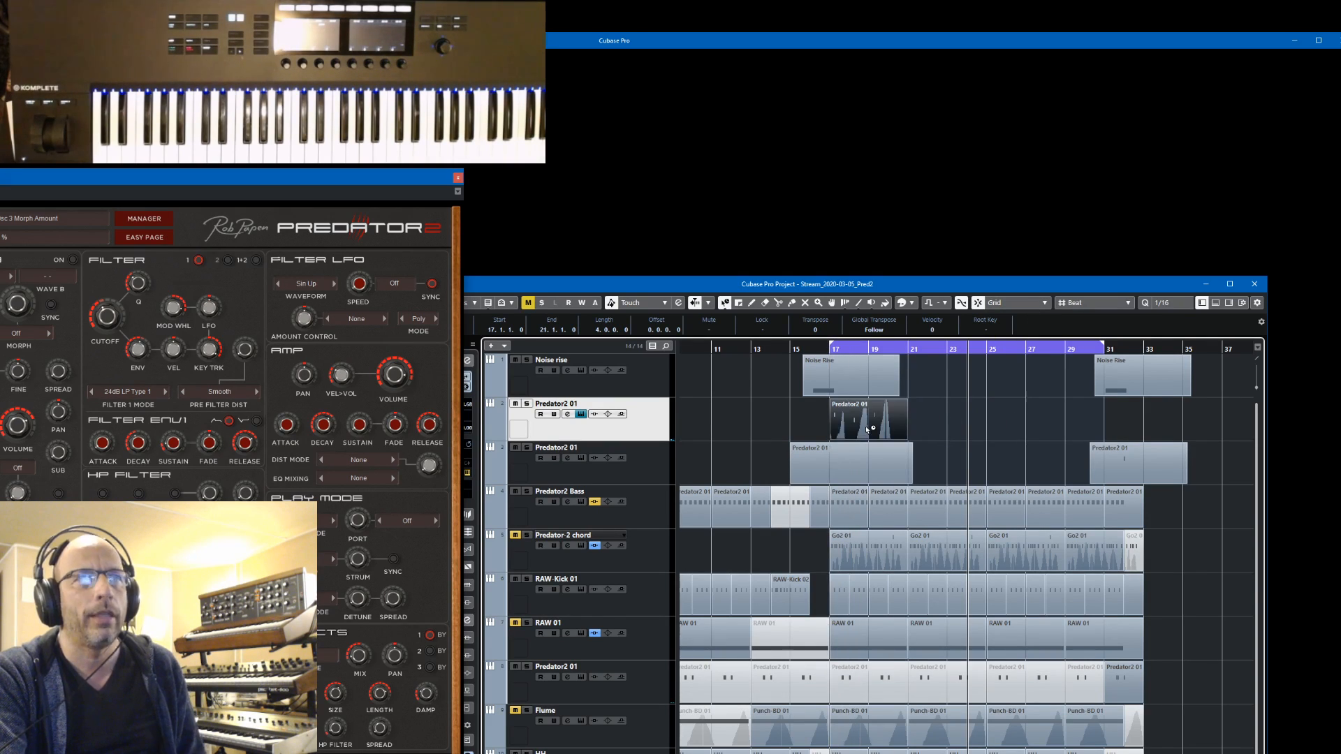
# Duplicate the Predator2 01 part three times up to bar 33 and place the playback cursor just before bar 17
pyautogui.hotkey('ctrl', 'd')
pyautogui.hotkey('ctrl', 'd')
pyautogui.hotkey('ctrl', 'd')
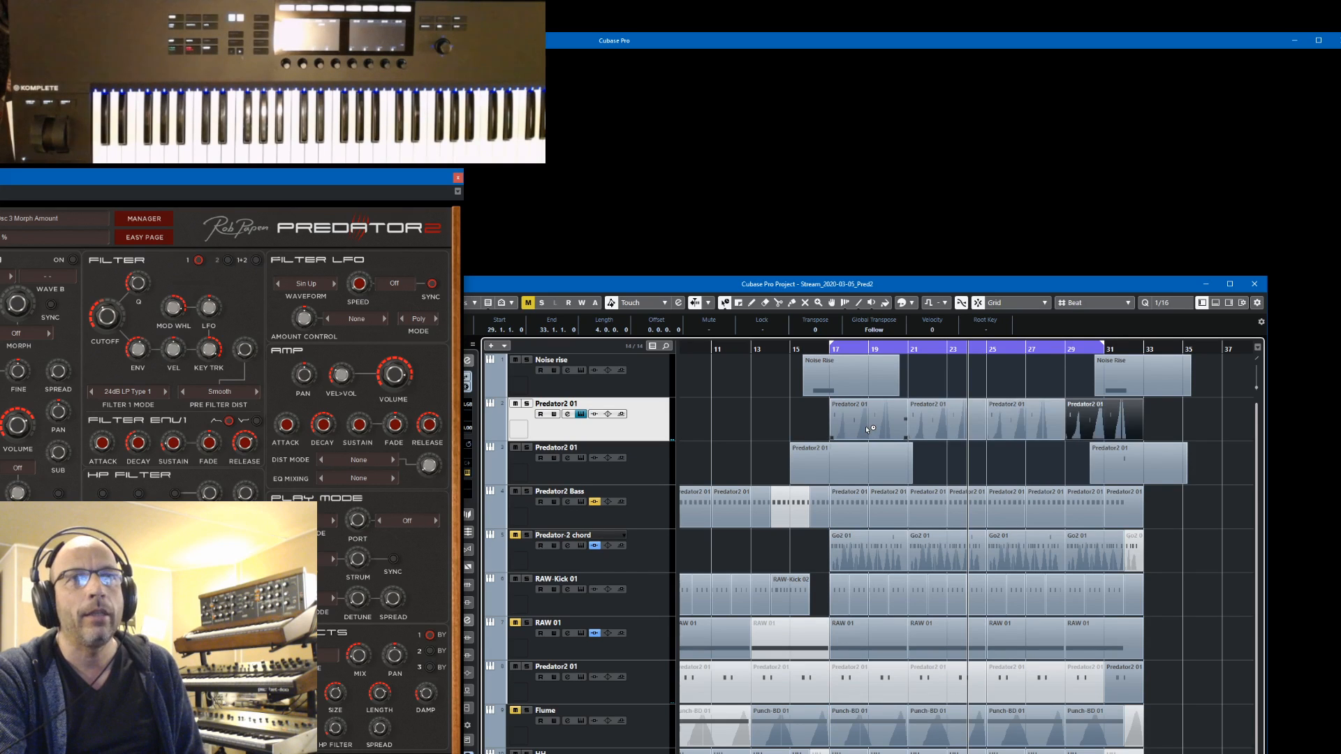
pyautogui.click(818, 347)
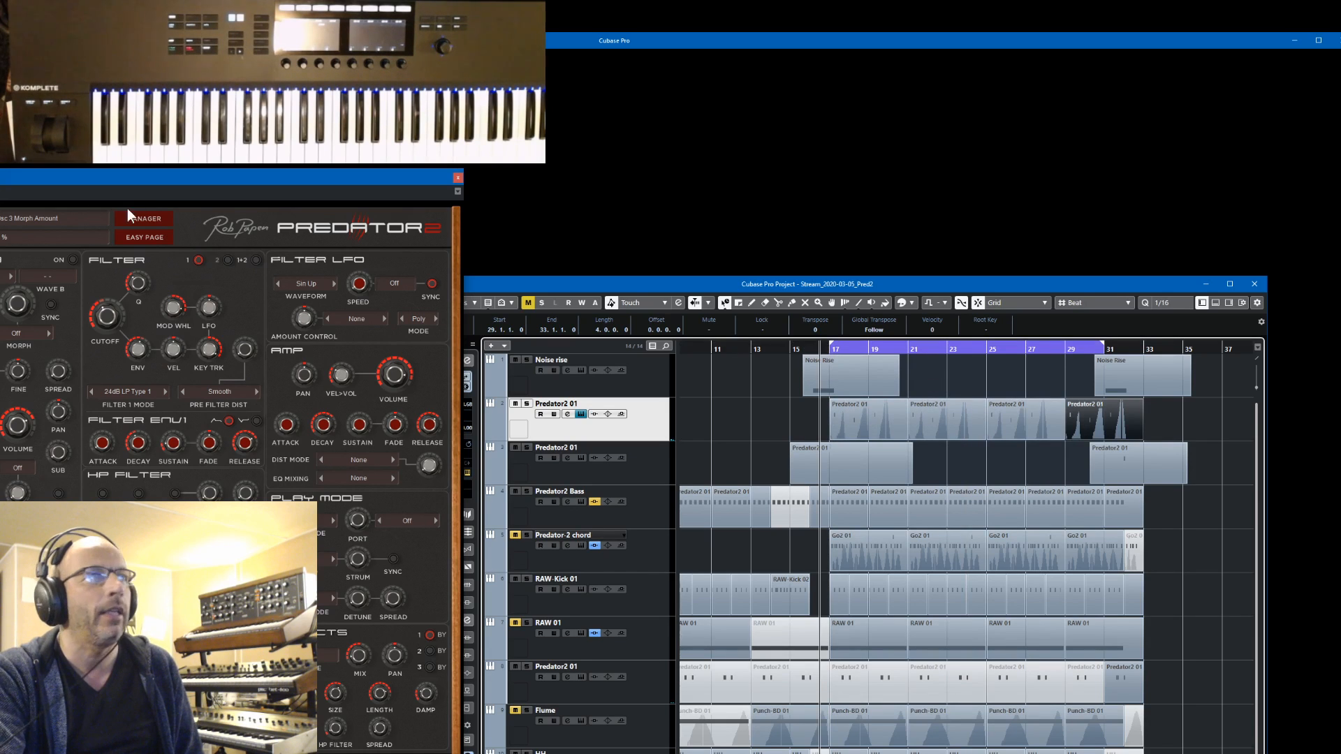
# Open the first Predator2 01 part in the note editor and rearrange the windows to show its notes
pyautogui.moveTo(202, 180); pyautogui.dragTo(554, 135)
pyautogui.doubleClick(944, 431)
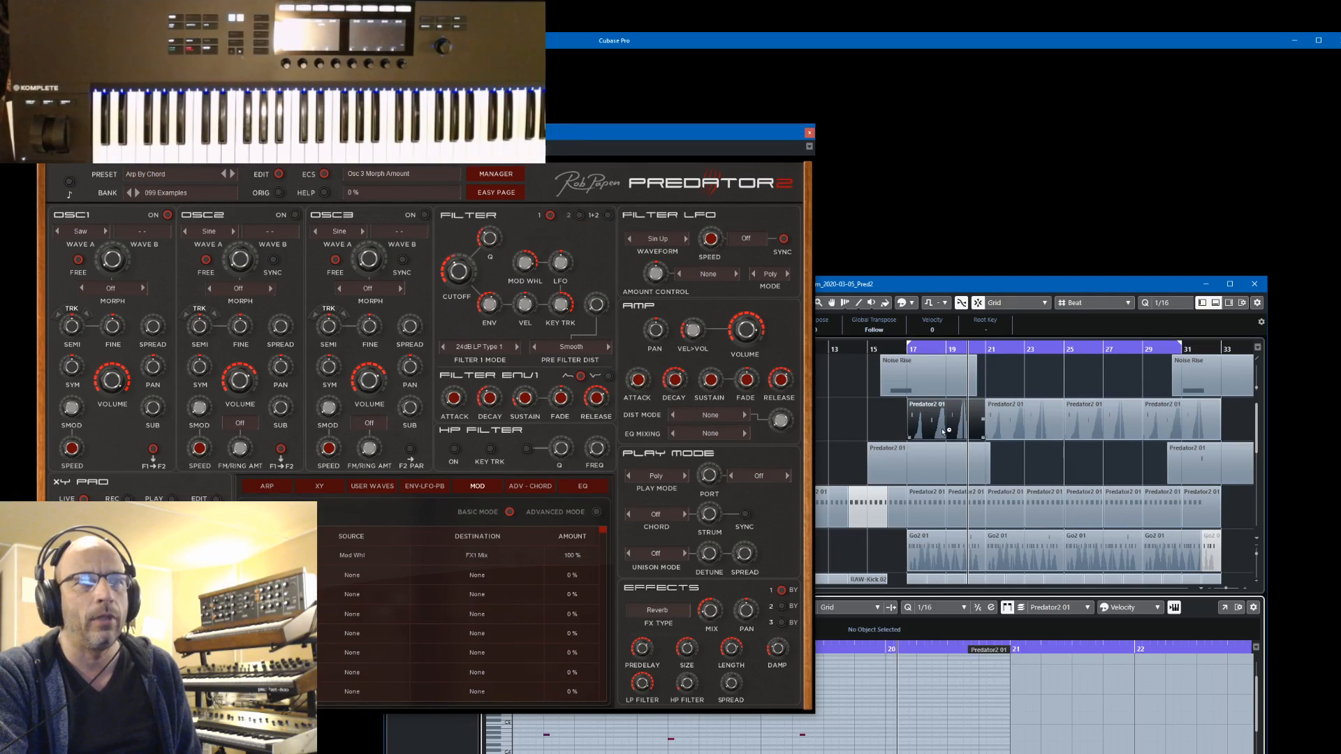
pyautogui.moveTo(1134, 282); pyautogui.dragTo(1174, 153)
pyautogui.moveTo(730, 136); pyautogui.dragTo(558, 141)
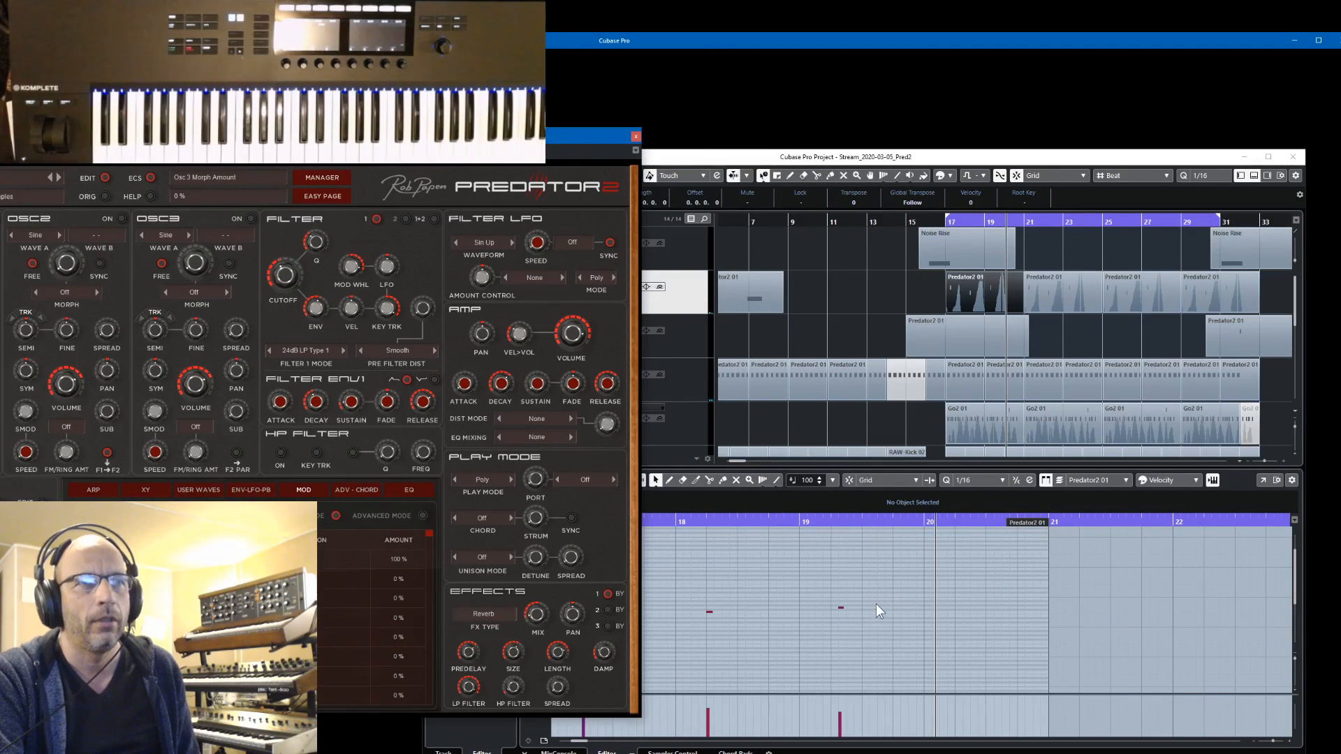
# Move the late note in bar 19 of the first part slightly earlier, onto position 19.2
pyautogui.click(841, 607)
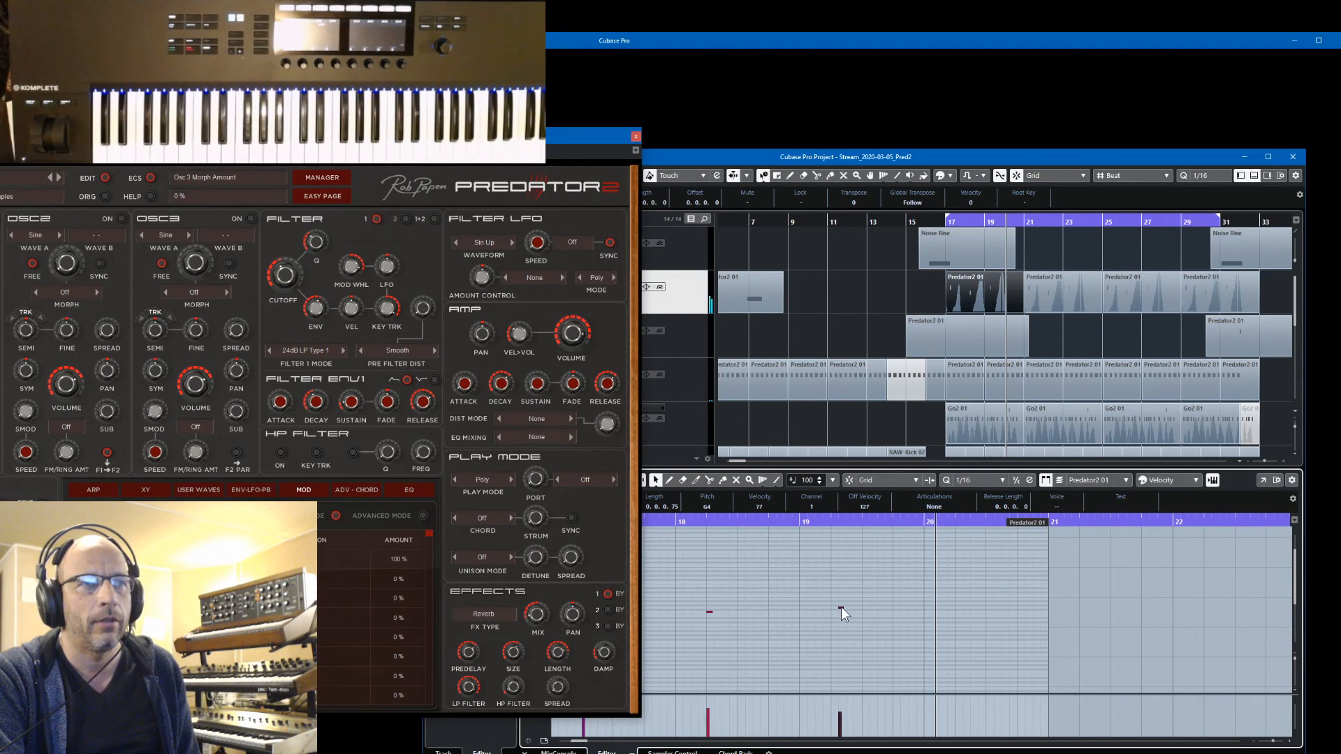
pyautogui.click(836, 606)
pyautogui.click(833, 606)
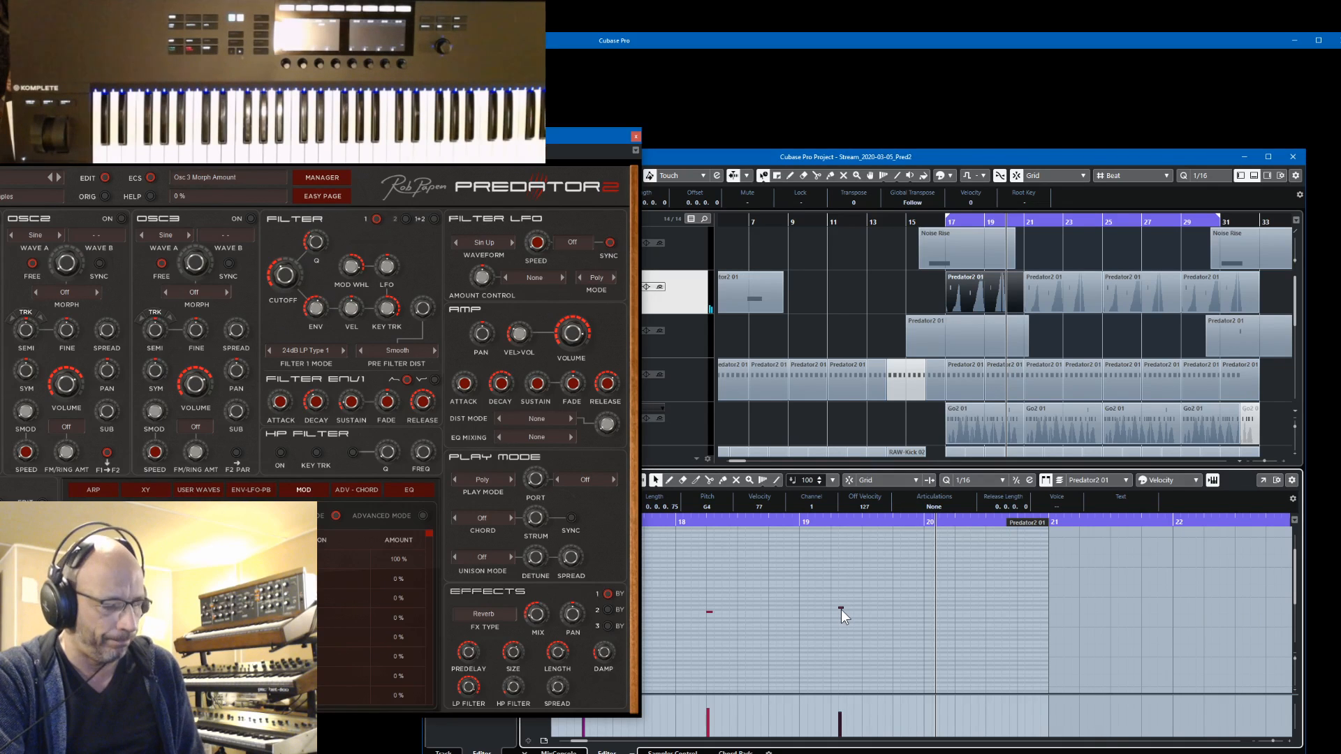
pyautogui.press('h')
pyautogui.press('h')
pyautogui.press('h')
pyautogui.press('h')
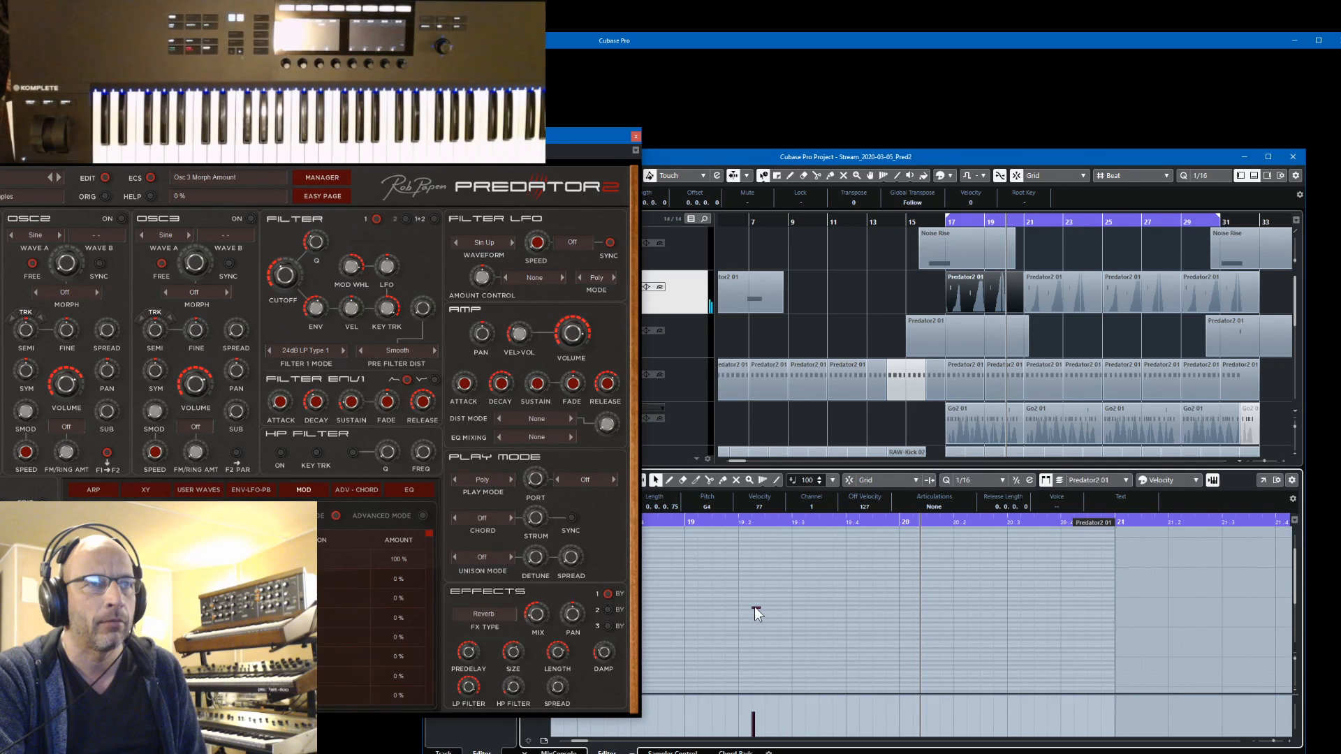
pyautogui.moveTo(750, 607); pyautogui.dragTo(743, 607)
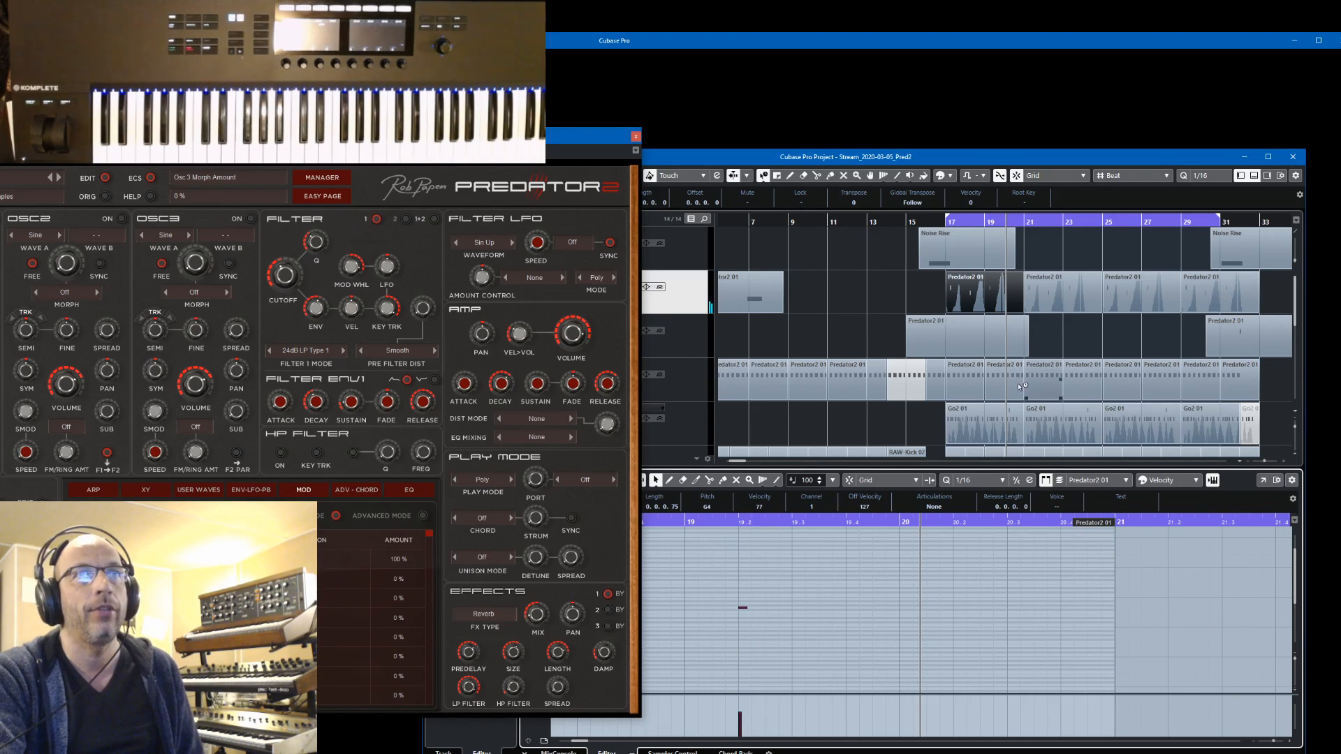
# Delete the three copied Predator2 01 parts and duplicate the corrected first part three times in their place
pyautogui.click(1046, 298)
pyautogui.click(1117, 299)
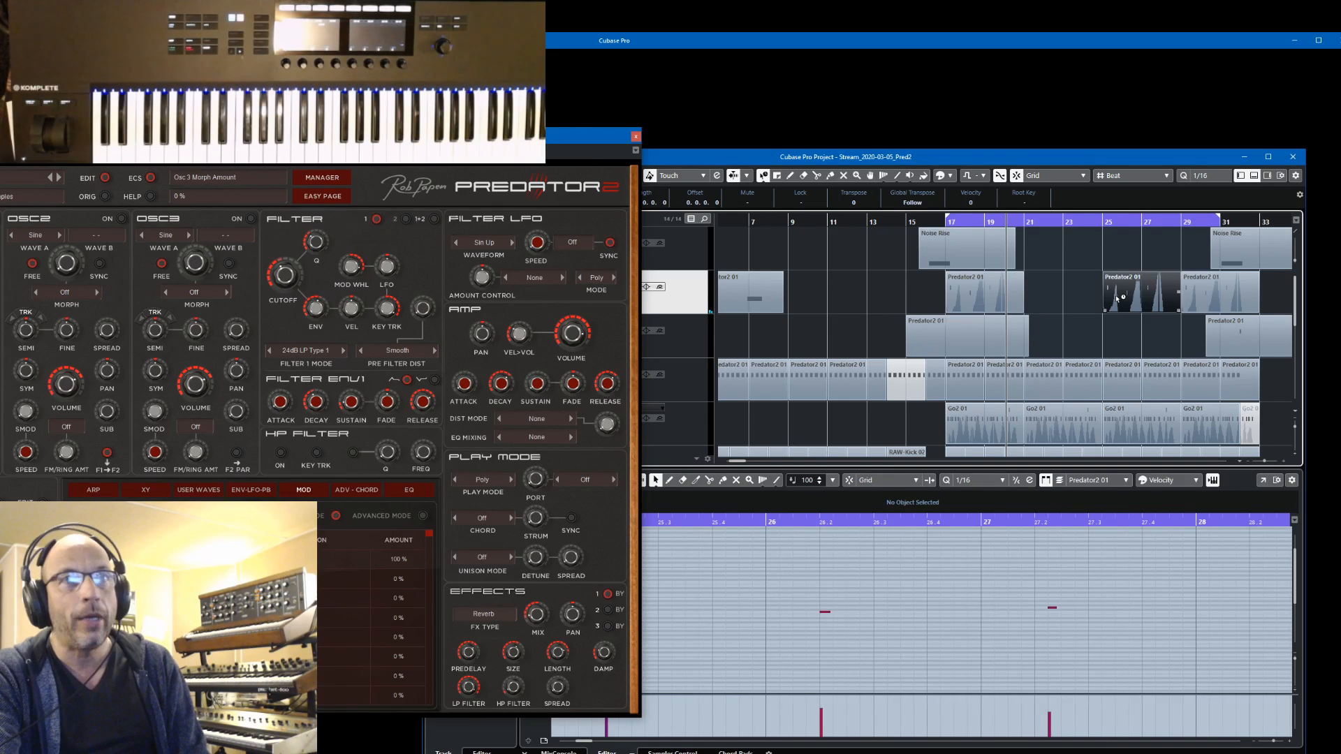
pyautogui.click(1199, 291)
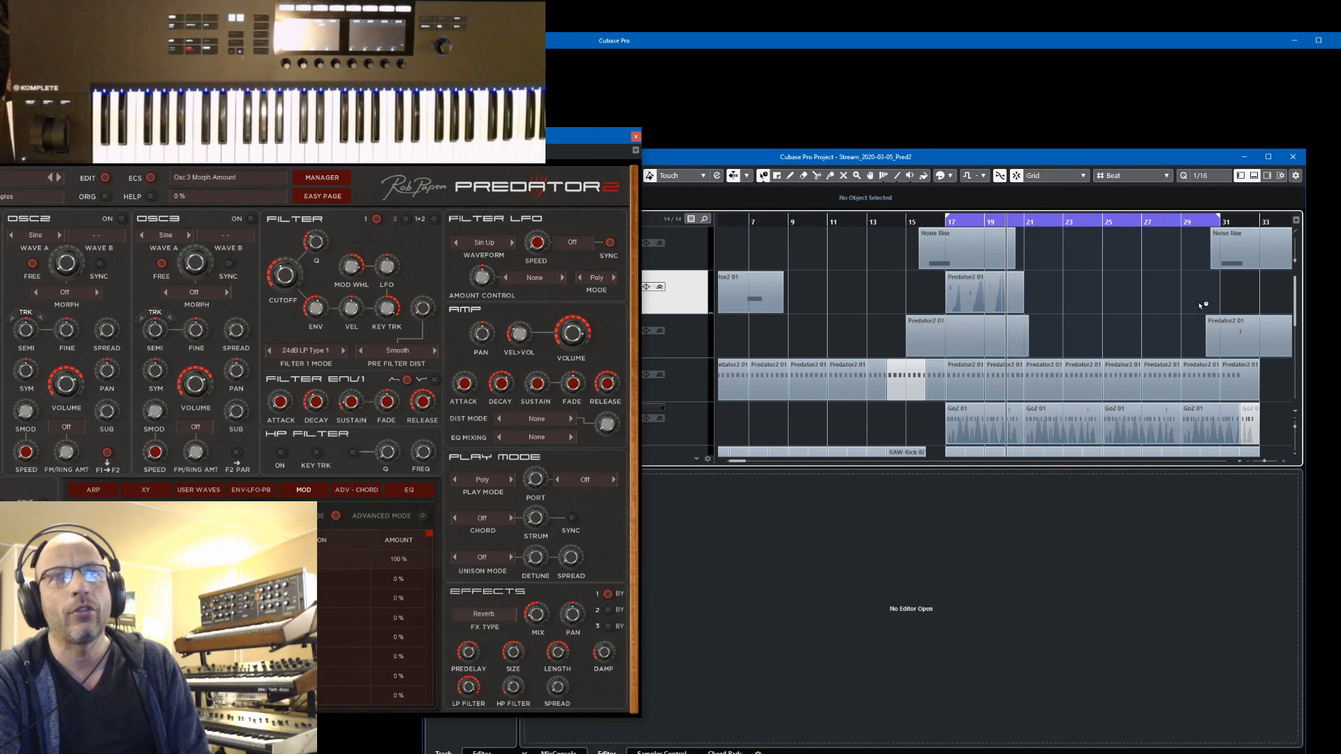
pyautogui.click(959, 299)
pyautogui.hotkey('ctrl', 'd')
pyautogui.hotkey('ctrl', 'd')
pyautogui.hotkey('ctrl', 'd')
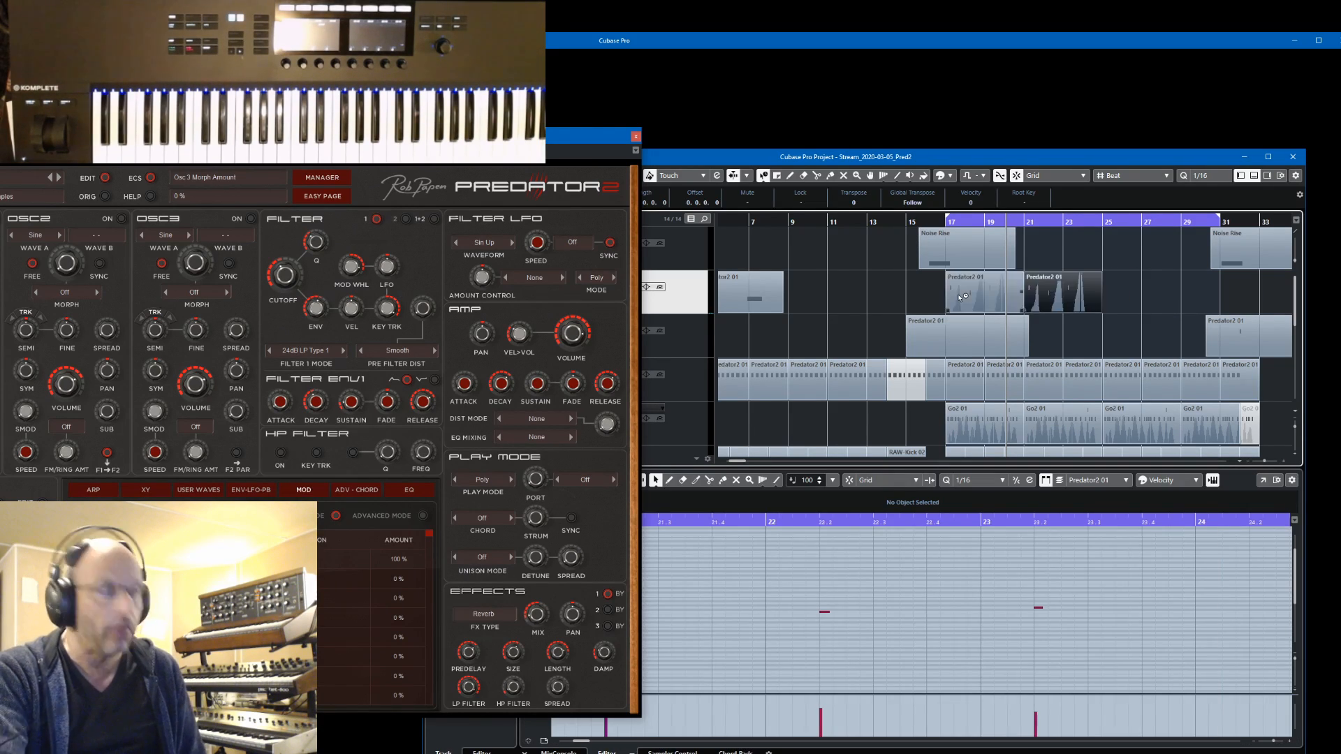
# Start playback from about bar 15 with the Predator2 window moved back over the project
pyautogui.click(911, 221)
pyautogui.moveTo(529, 137); pyautogui.dragTo(1142, 101)
pyautogui.press('space')
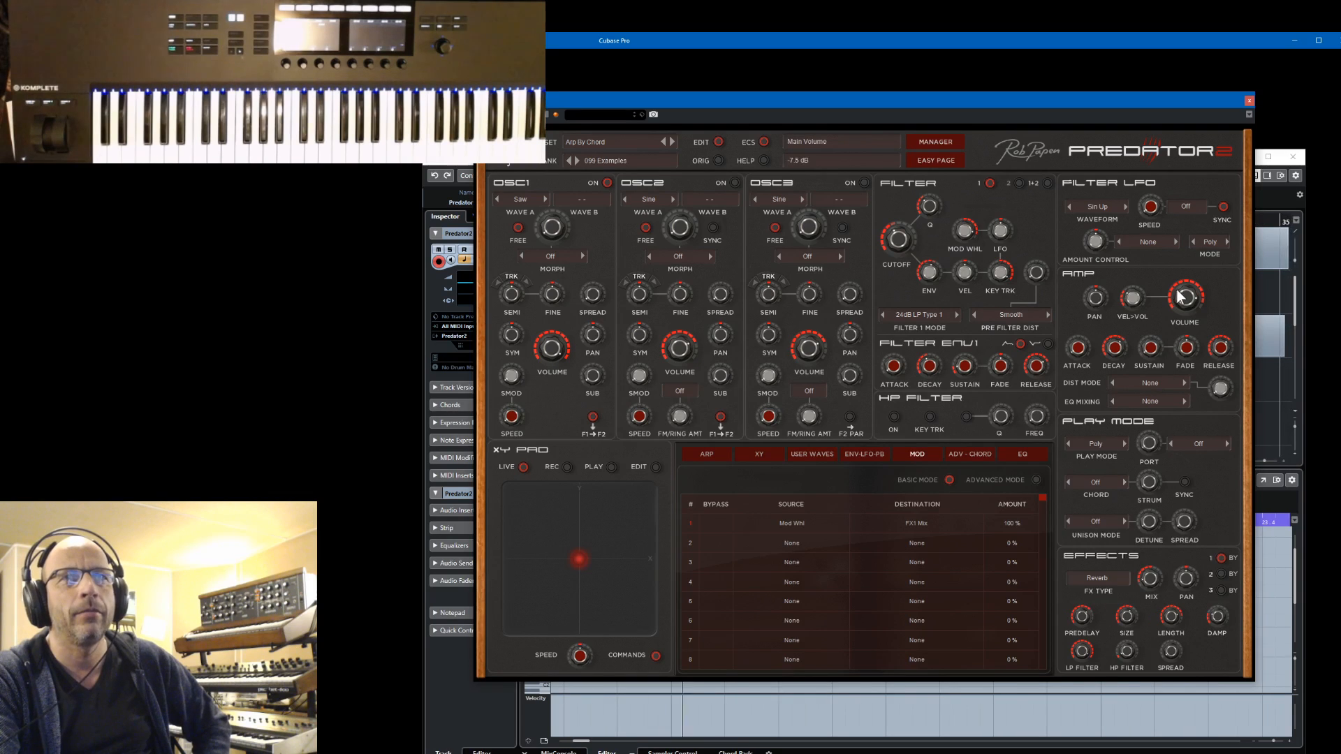
# Load Stereo Delay into Predator2's second effect slot and adjust the predelay of the reverb in slot 1
pyautogui.click(1220, 575)
pyautogui.click(1116, 580)
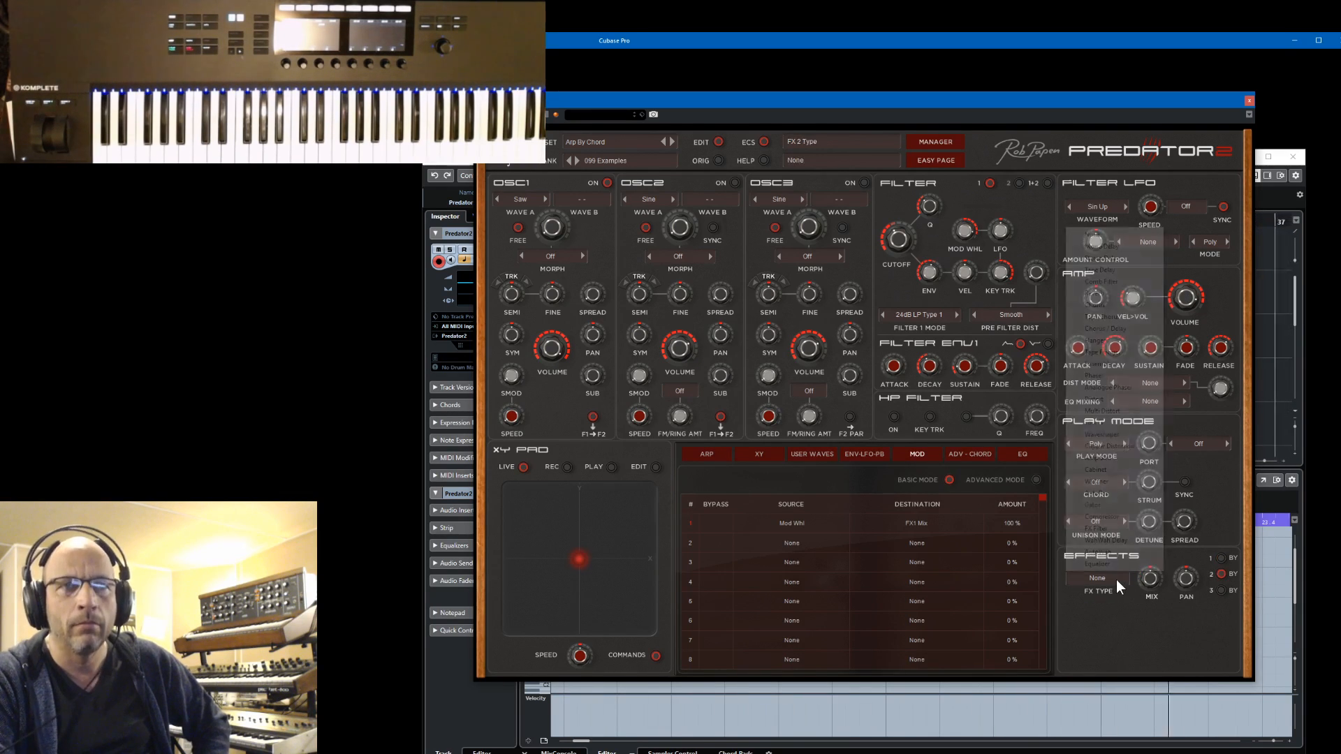
pyautogui.click(1113, 259)
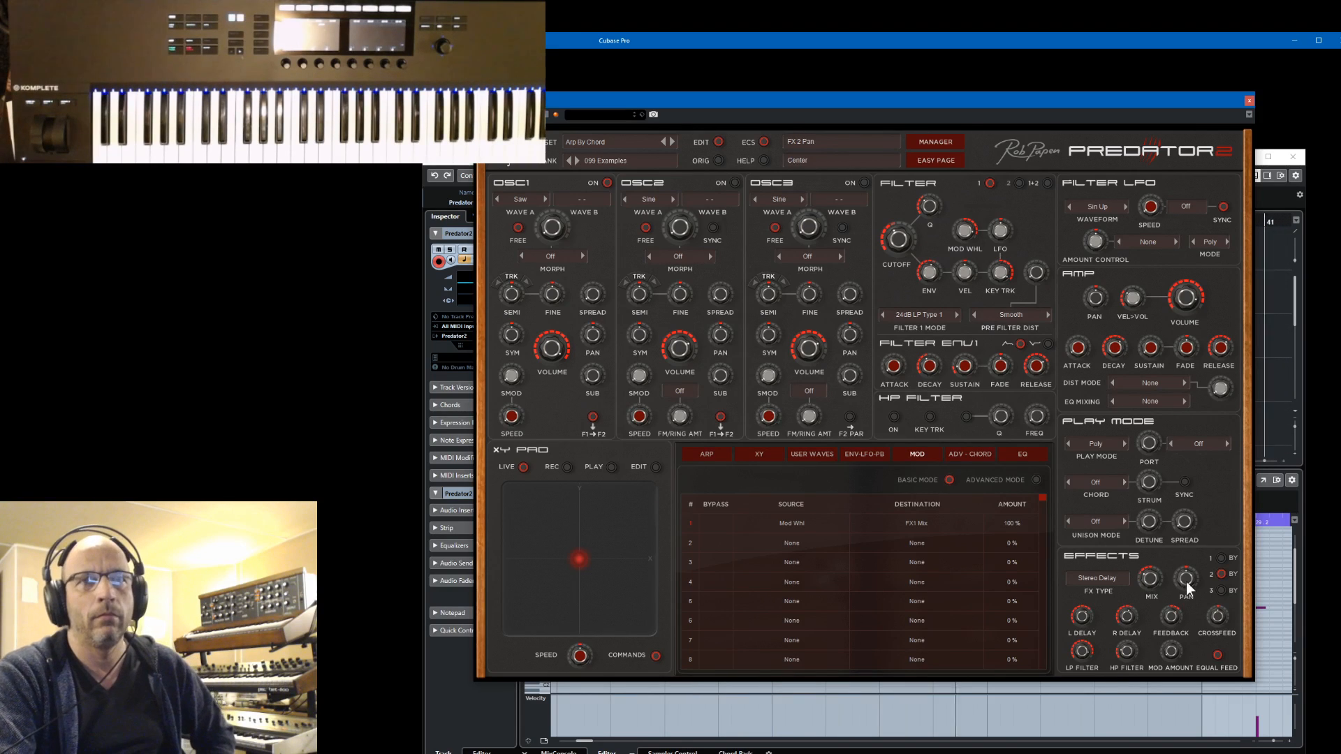
pyautogui.click(1220, 558)
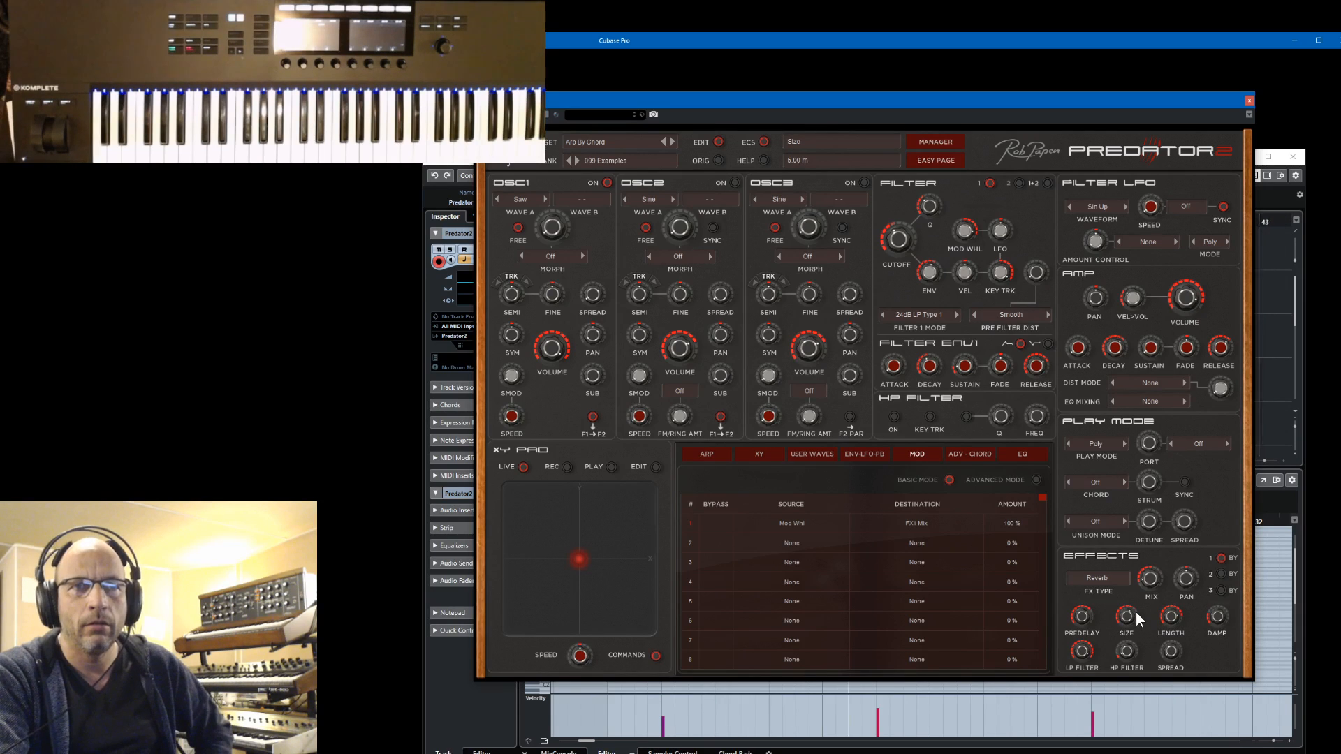
pyautogui.moveTo(1083, 617); pyautogui.dragTo(1087, 625)
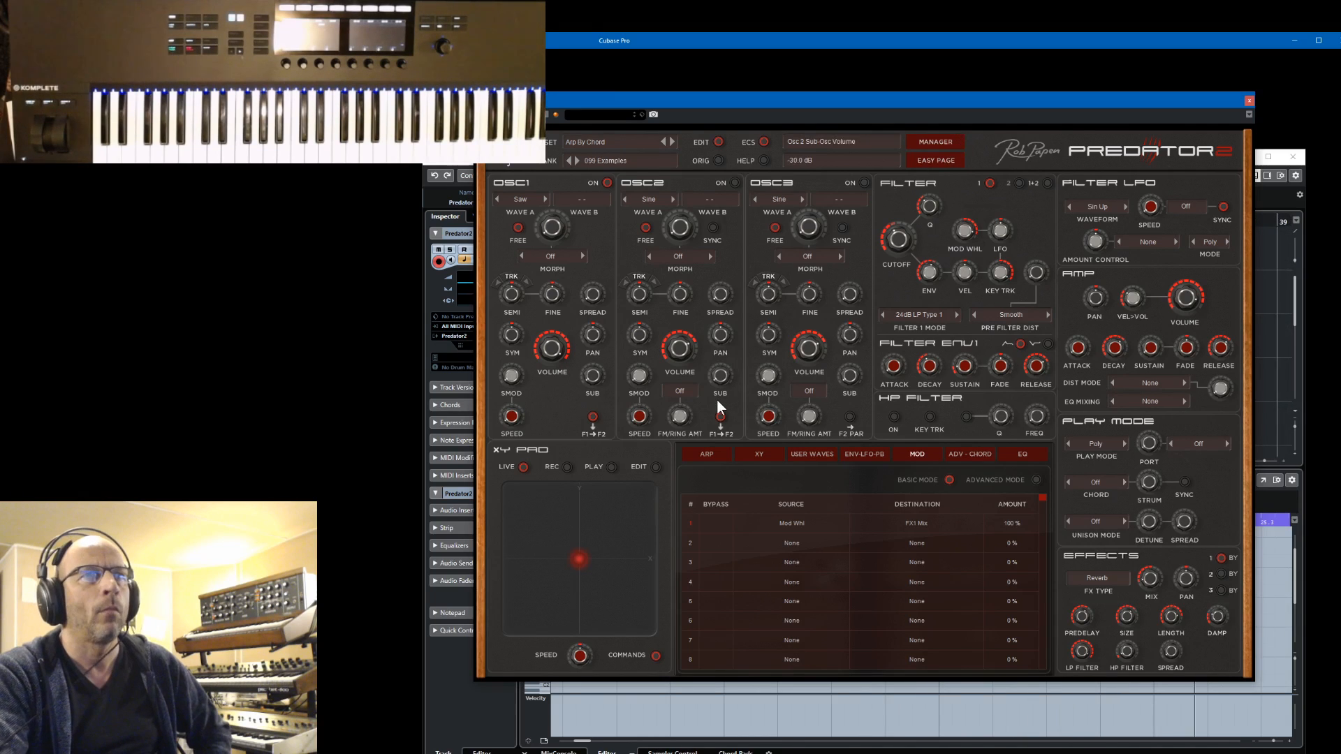
# Change Envelope 1's destination to oscillator 1's Semi 1 and shorten the envelope's decay to a few milliseconds or less
pyautogui.click(872, 457)
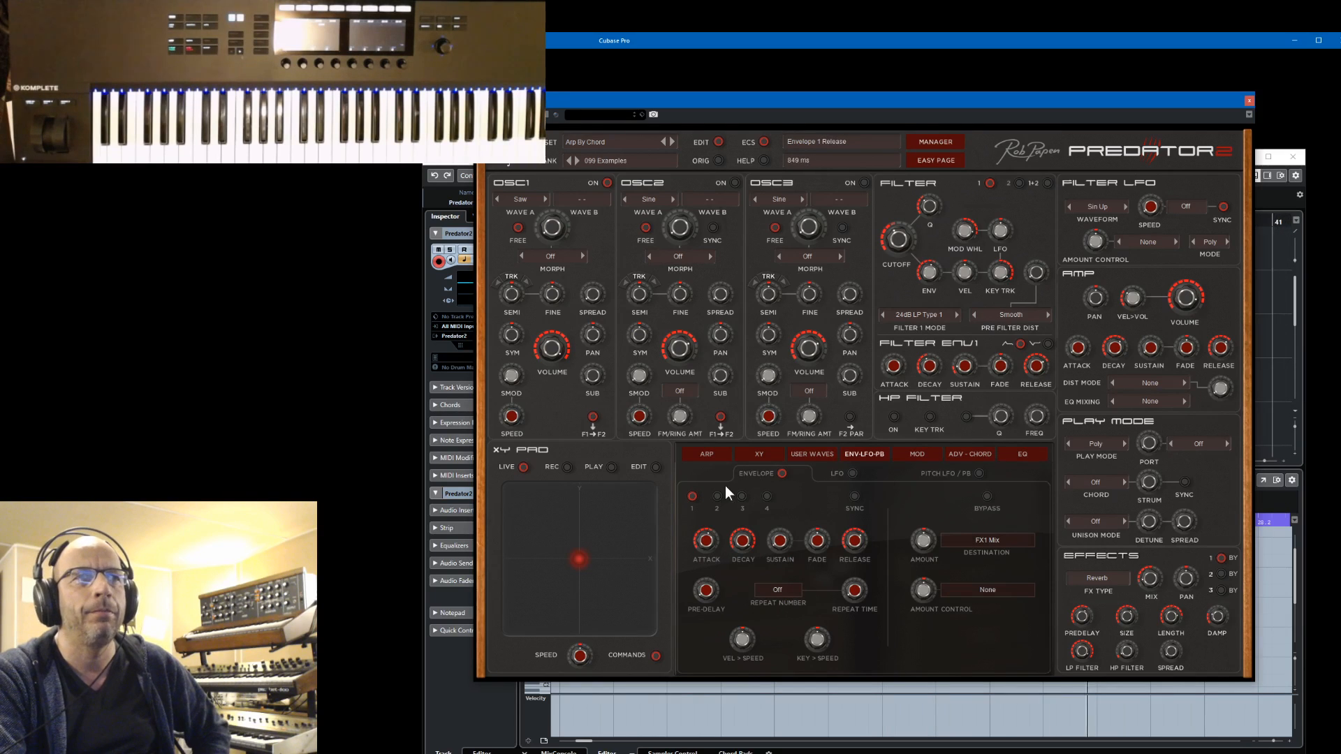
pyautogui.click(980, 541)
pyautogui.moveTo(988, 564)
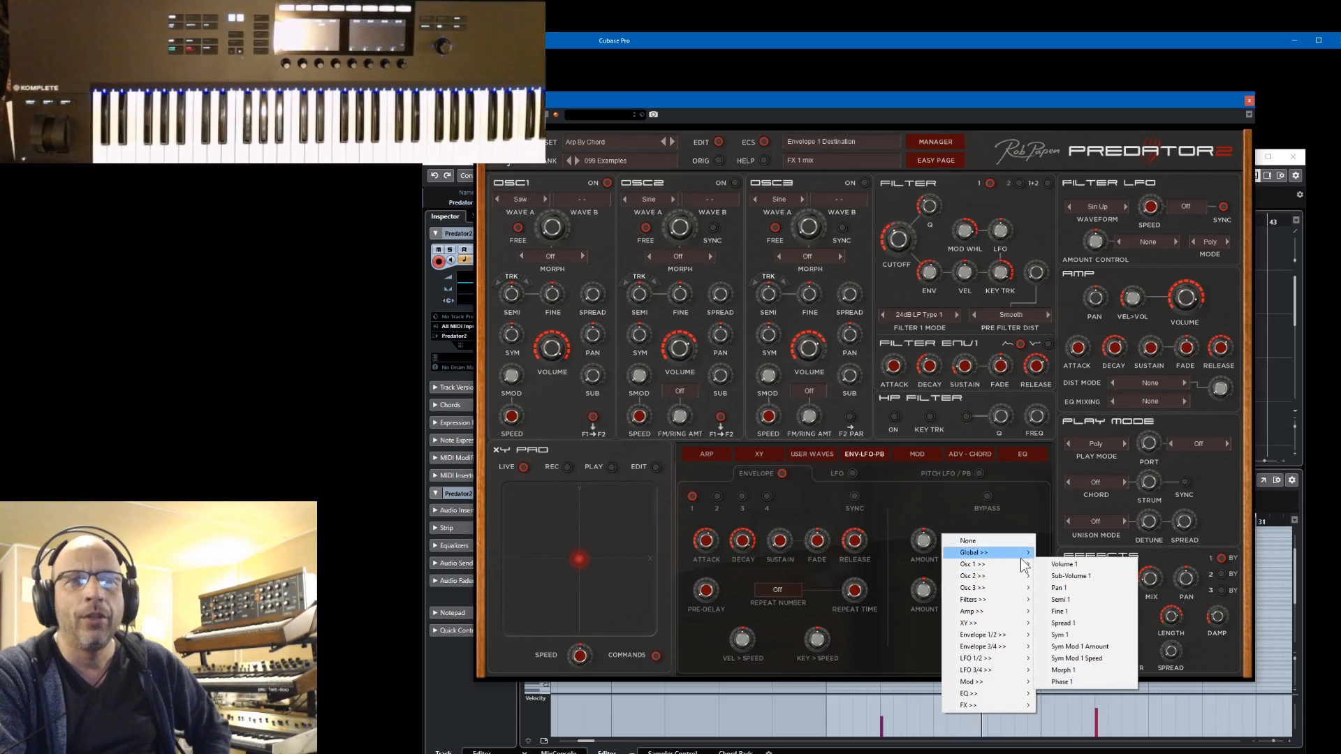
pyautogui.click(1058, 599)
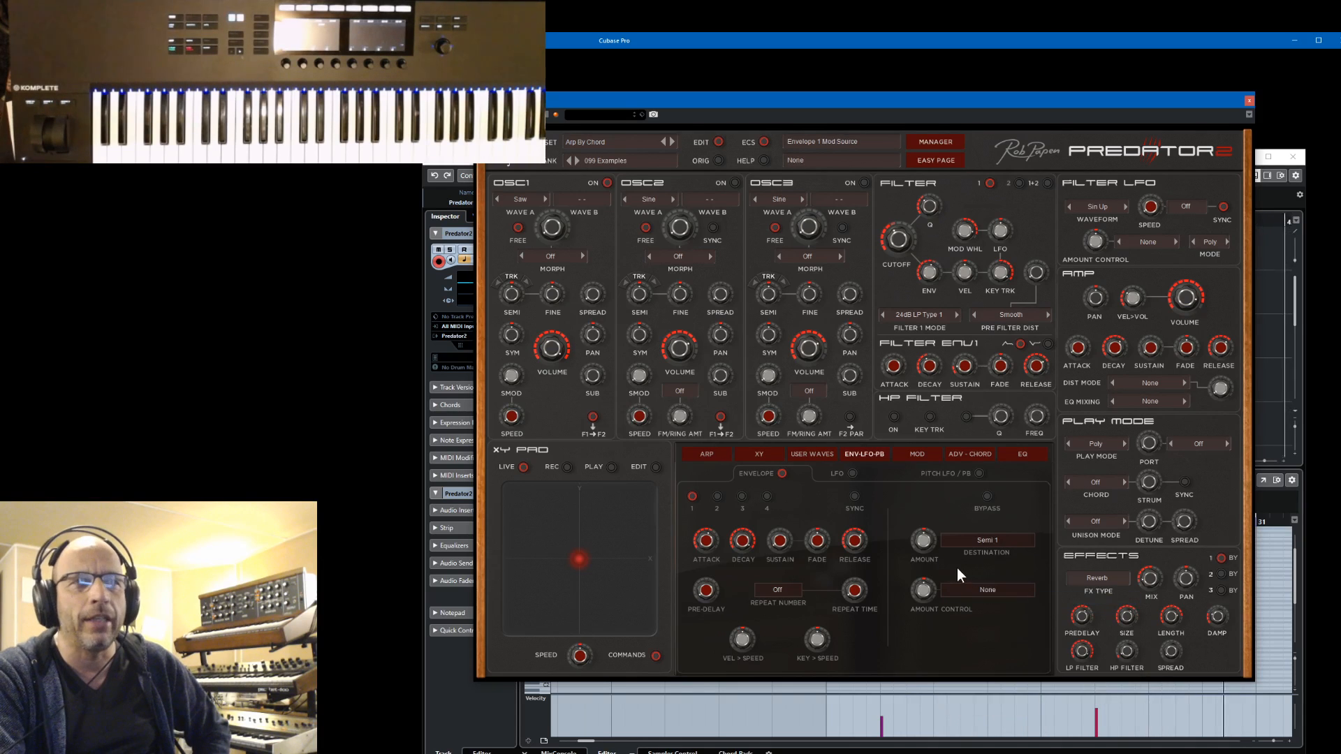
pyautogui.moveTo(743, 545); pyautogui.dragTo(767, 652)
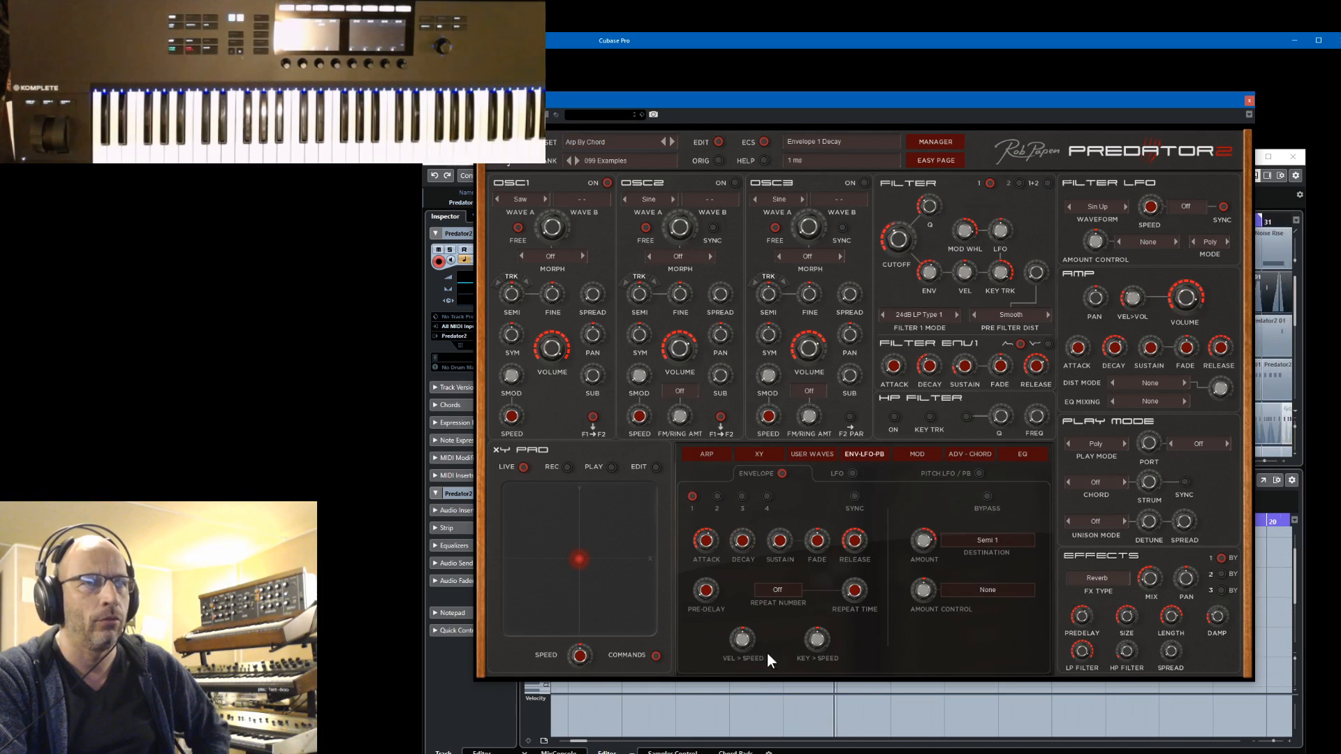
# Adjust the attack, release and decay of Envelope 1 in Predator2
pyautogui.moveTo(714, 537); pyautogui.dragTo(736, 659)
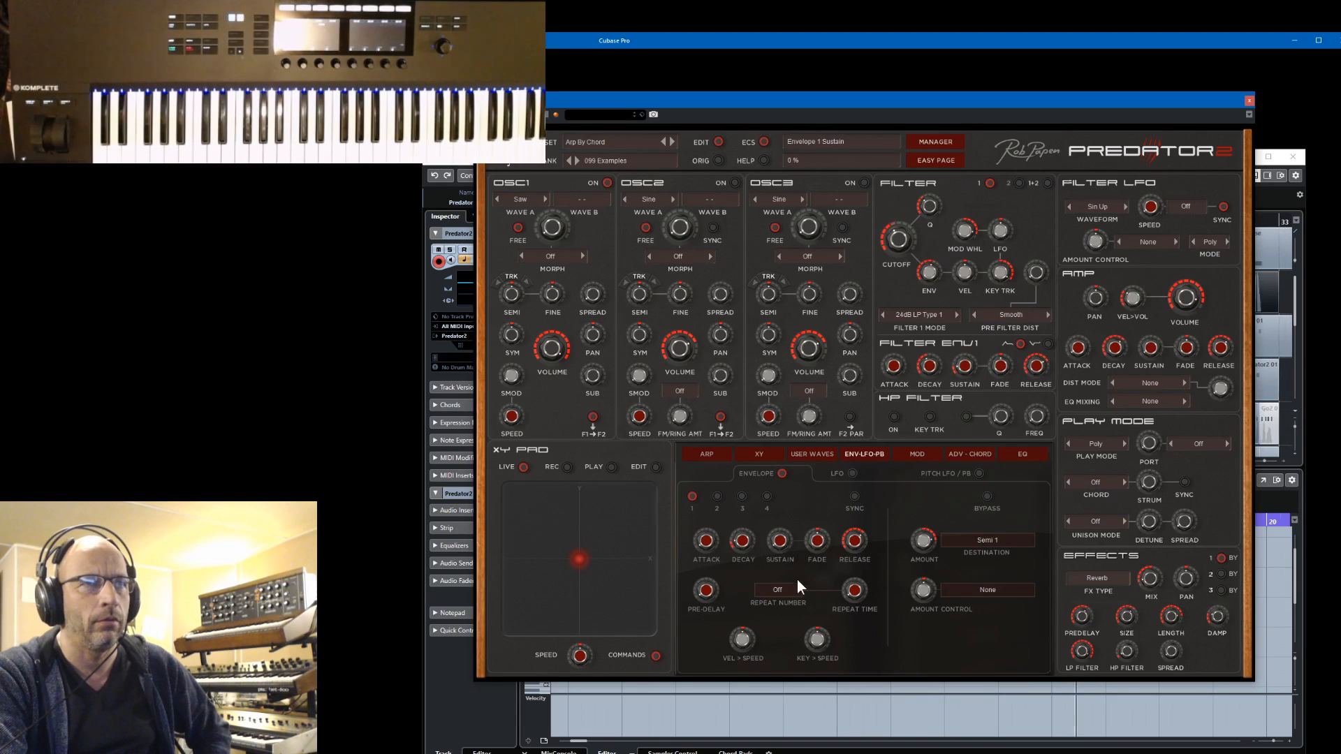
pyautogui.moveTo(853, 539); pyautogui.dragTo(853, 567)
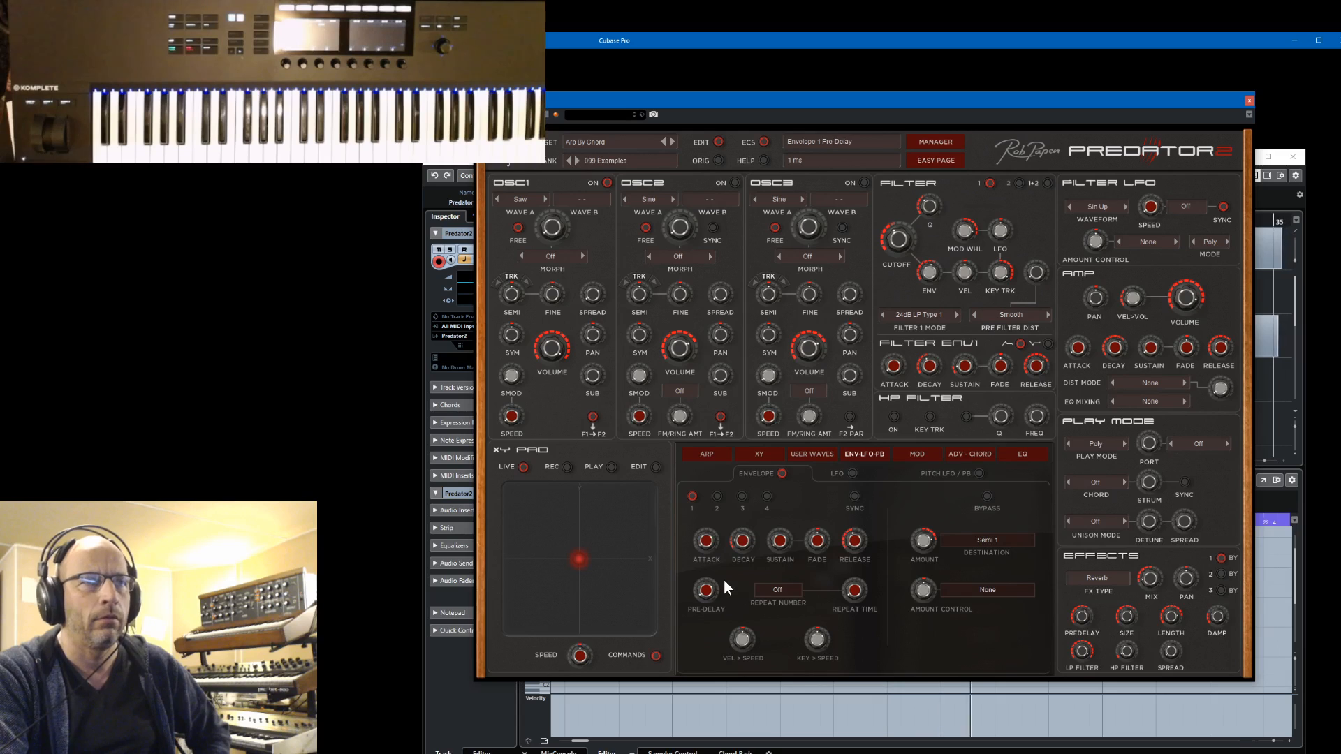
pyautogui.moveTo(740, 537); pyautogui.dragTo(742, 539)
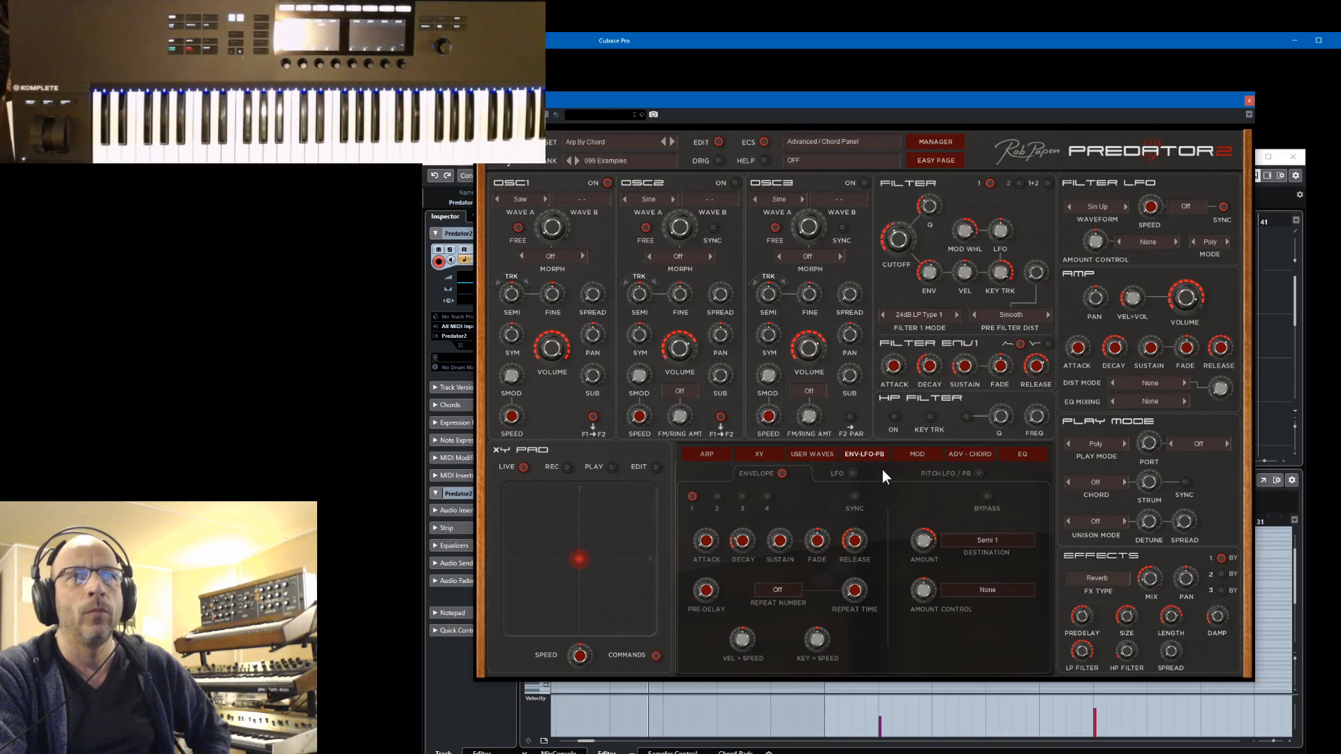
# Bring up Predator2's pitch LFO settings, set the pitch LFO speed to 0.59 Hz and adjust its amount
pyautogui.click(844, 474)
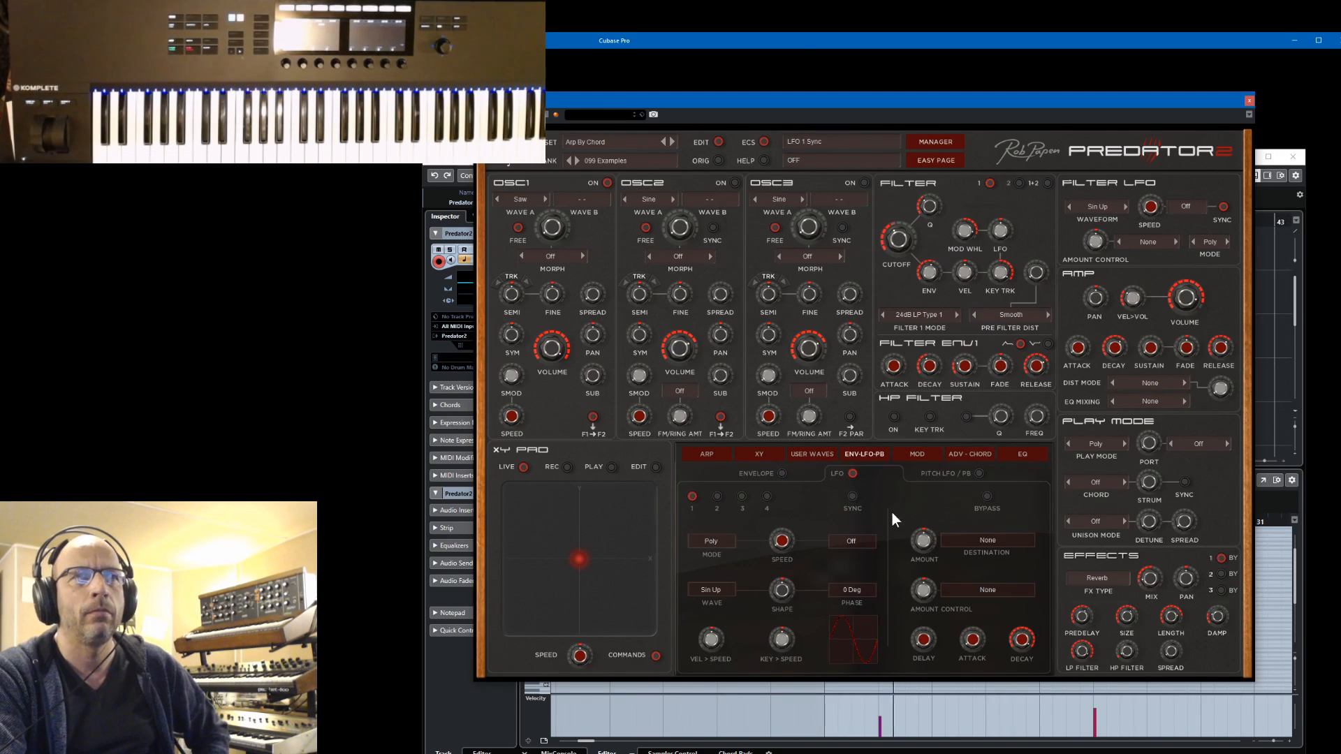
pyautogui.click(976, 472)
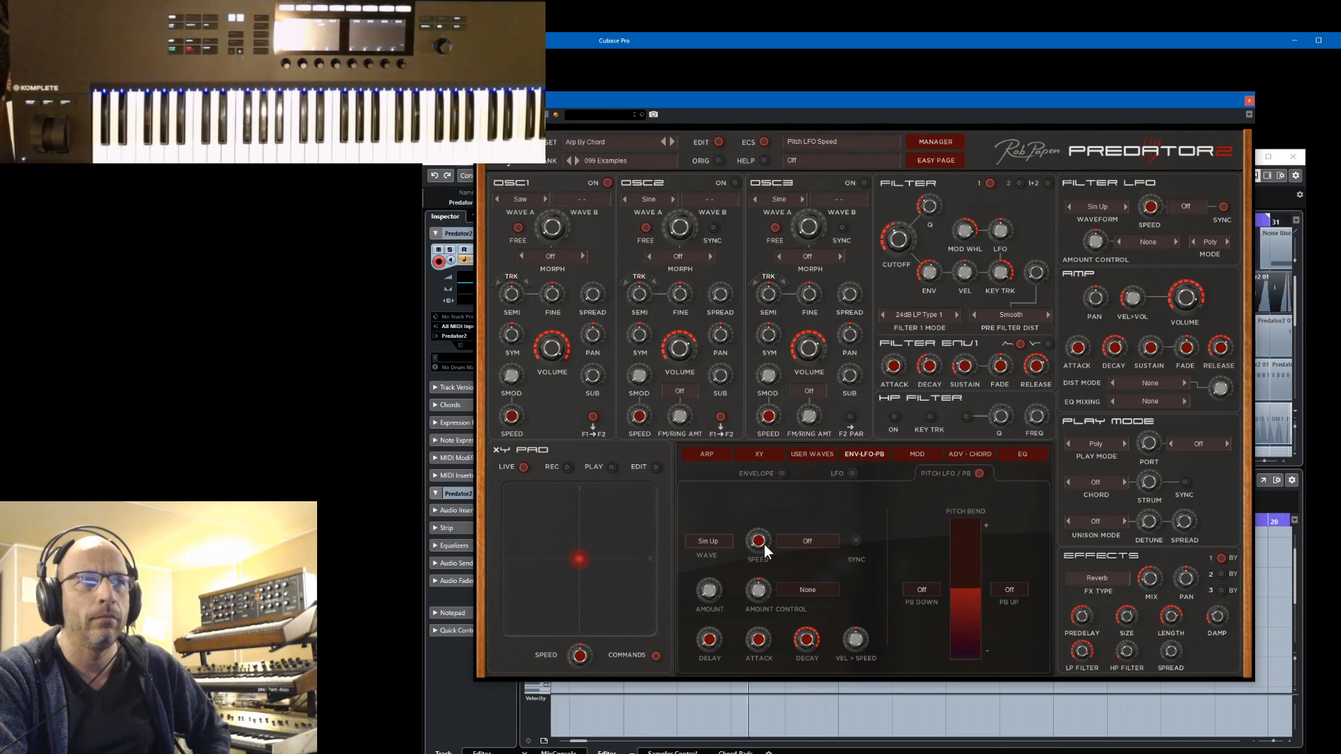
pyautogui.moveTo(763, 538); pyautogui.dragTo(777, 495)
pyautogui.moveTo(711, 594)
pyautogui.mouseDown()
pyautogui.moveTo(714, 567)
pyautogui.moveTo(724, 584)
pyautogui.mouseUp()
# Look through Predator2's preset manager and close the instrument window to return to the project
pyautogui.click(940, 143)
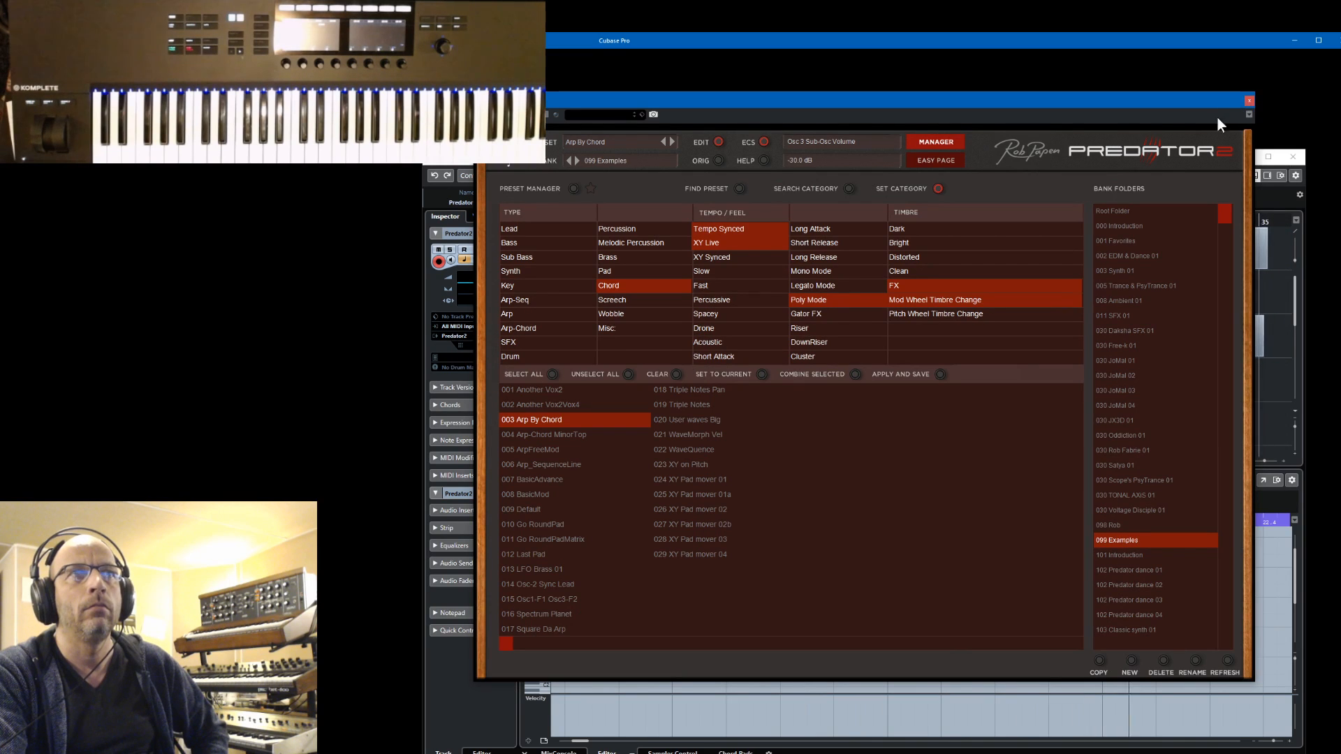
pyautogui.click(929, 142)
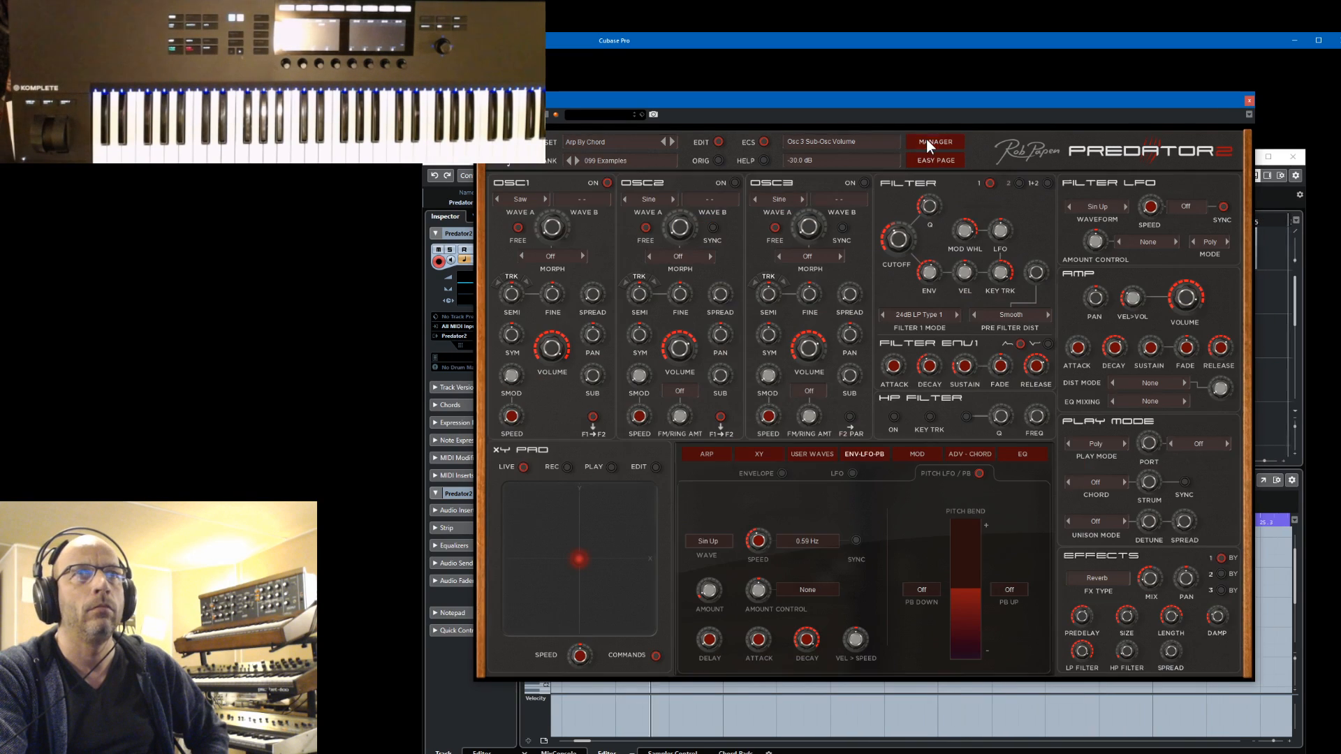
pyautogui.click(1248, 100)
# Unmute the Predator2 01 track between HH and Micro
pyautogui.scroll(-5, 704, 407)
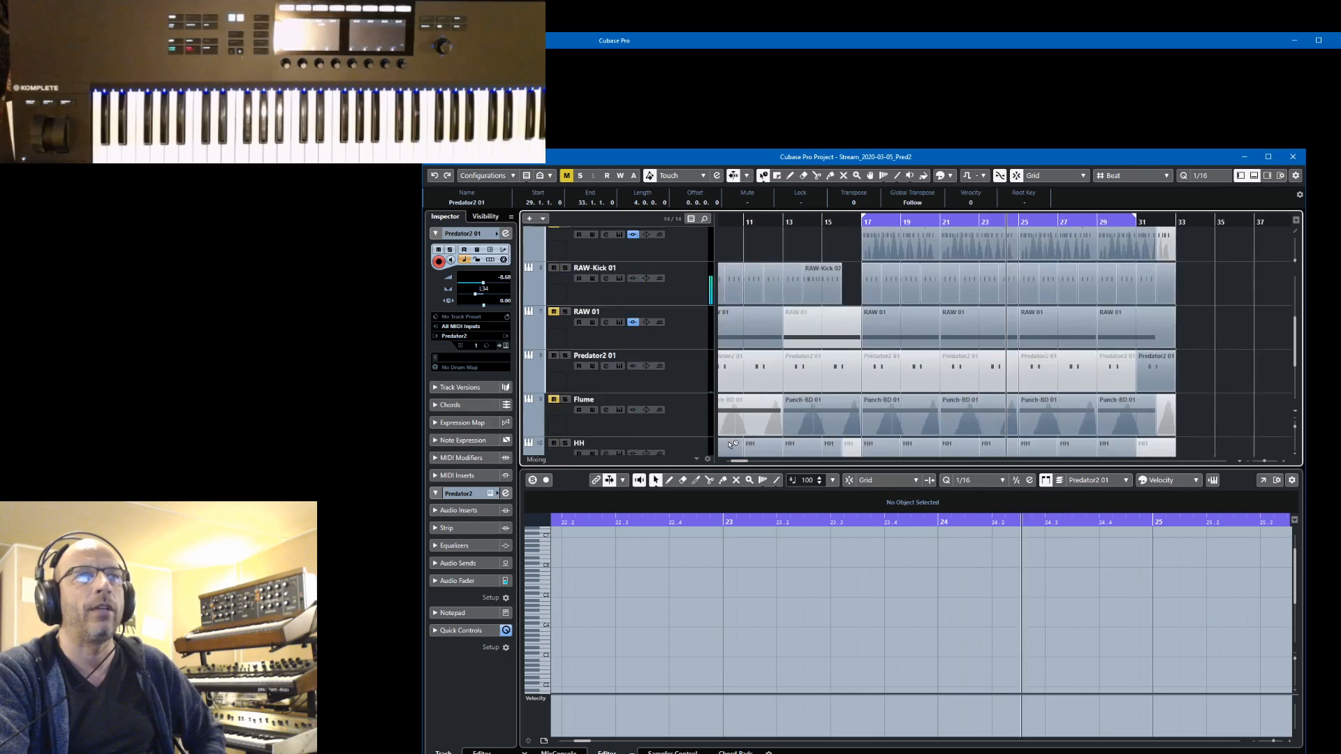
pyautogui.rightClick(691, 395)
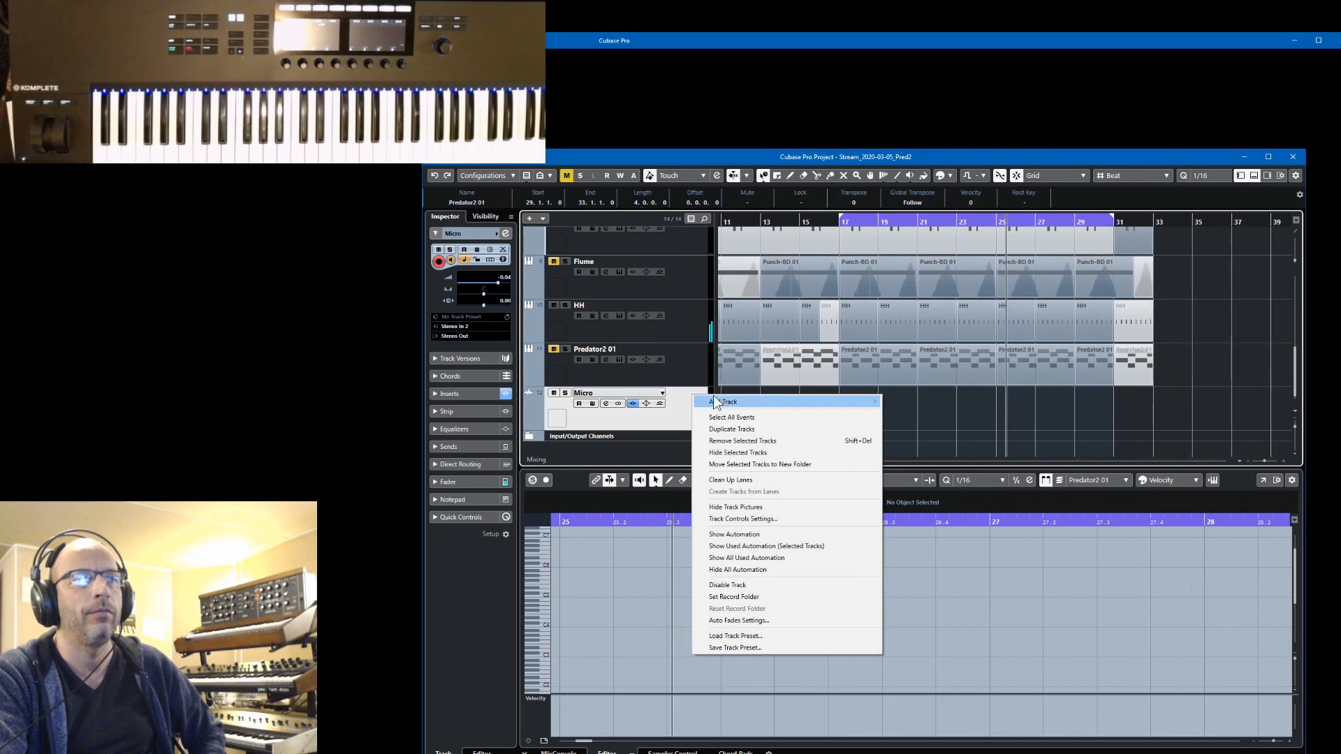
pyautogui.rightClick(676, 362)
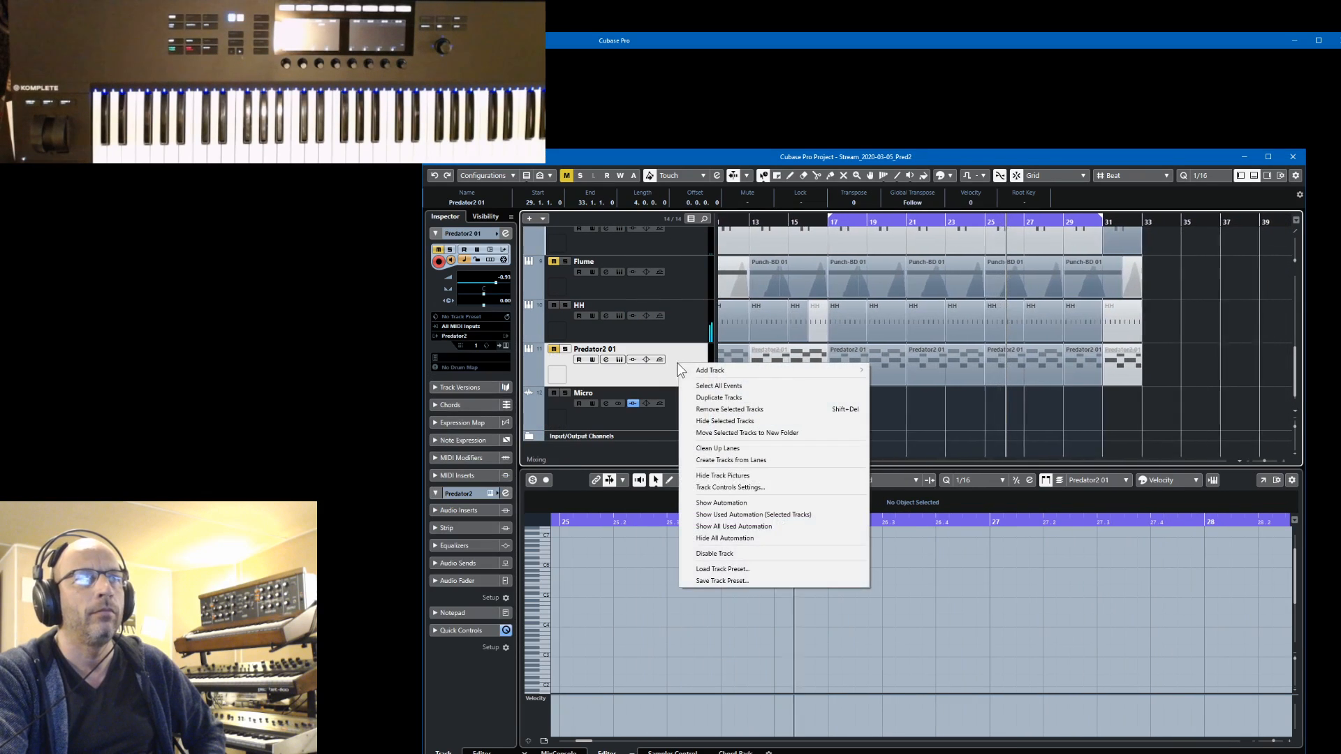
pyautogui.click(551, 347)
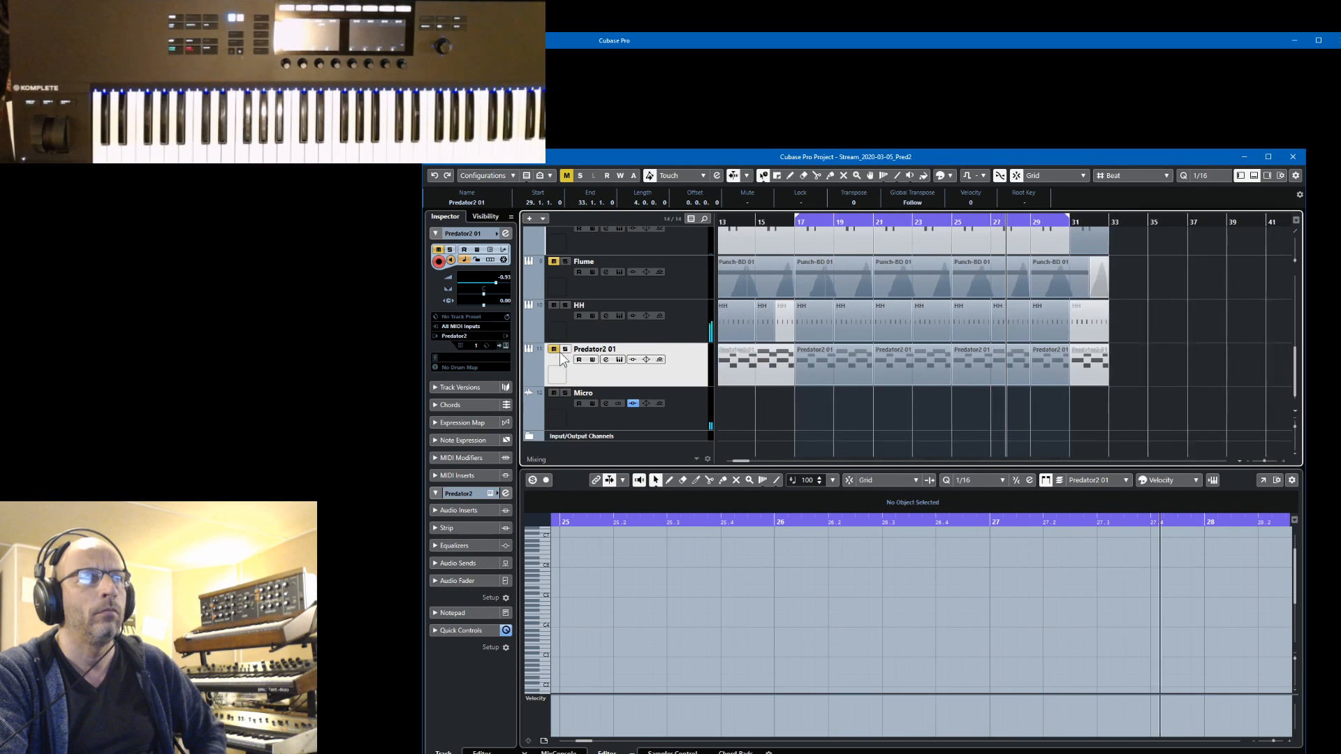
# Unmute the RAW 01, Flume and Predator-2 chord tracks during playback
pyautogui.scroll(3, 673, 333)
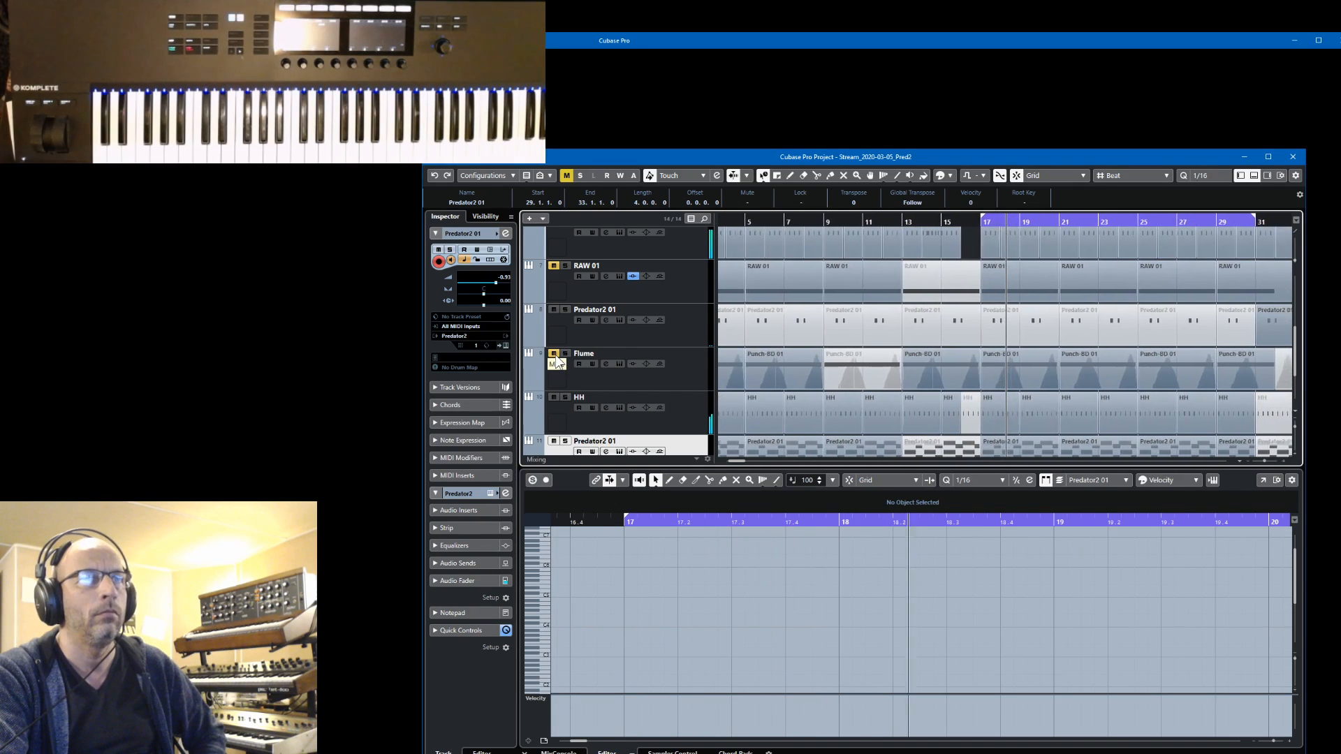
pyautogui.scroll(3, 559, 363)
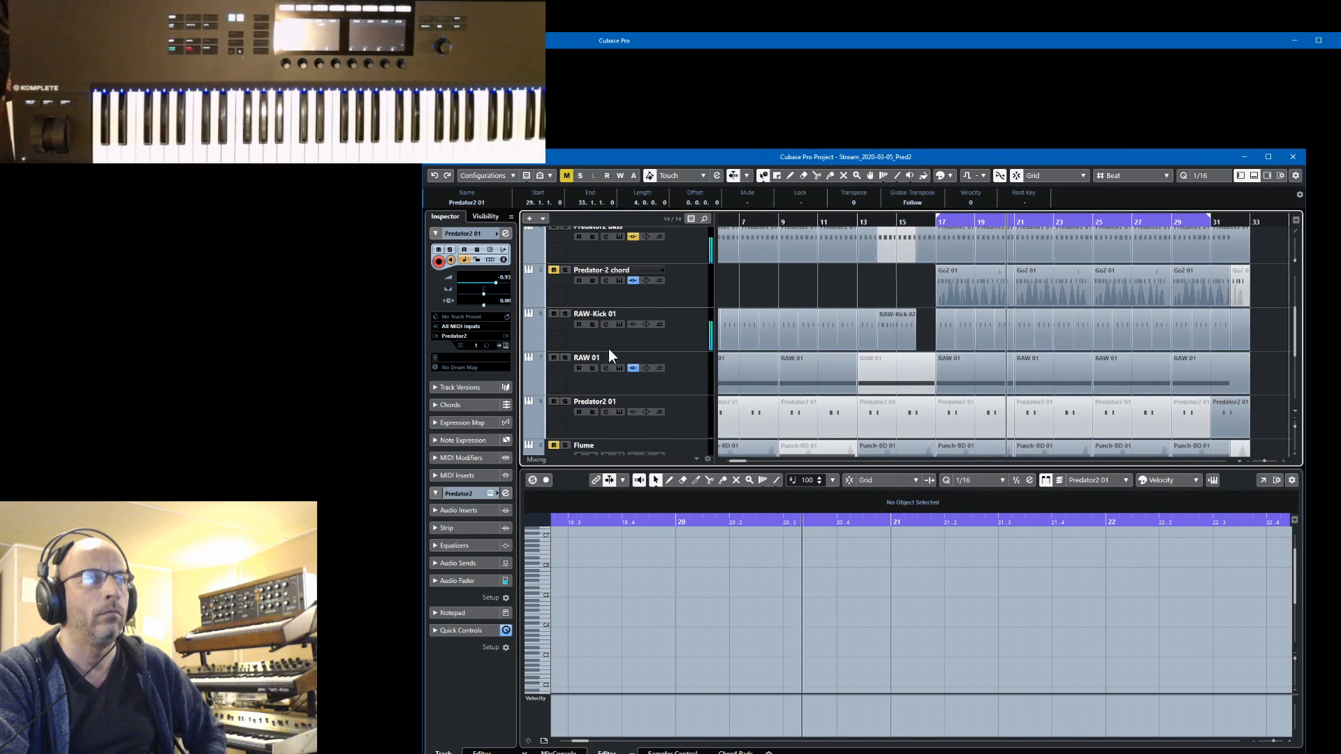
pyautogui.scroll(3, 609, 351)
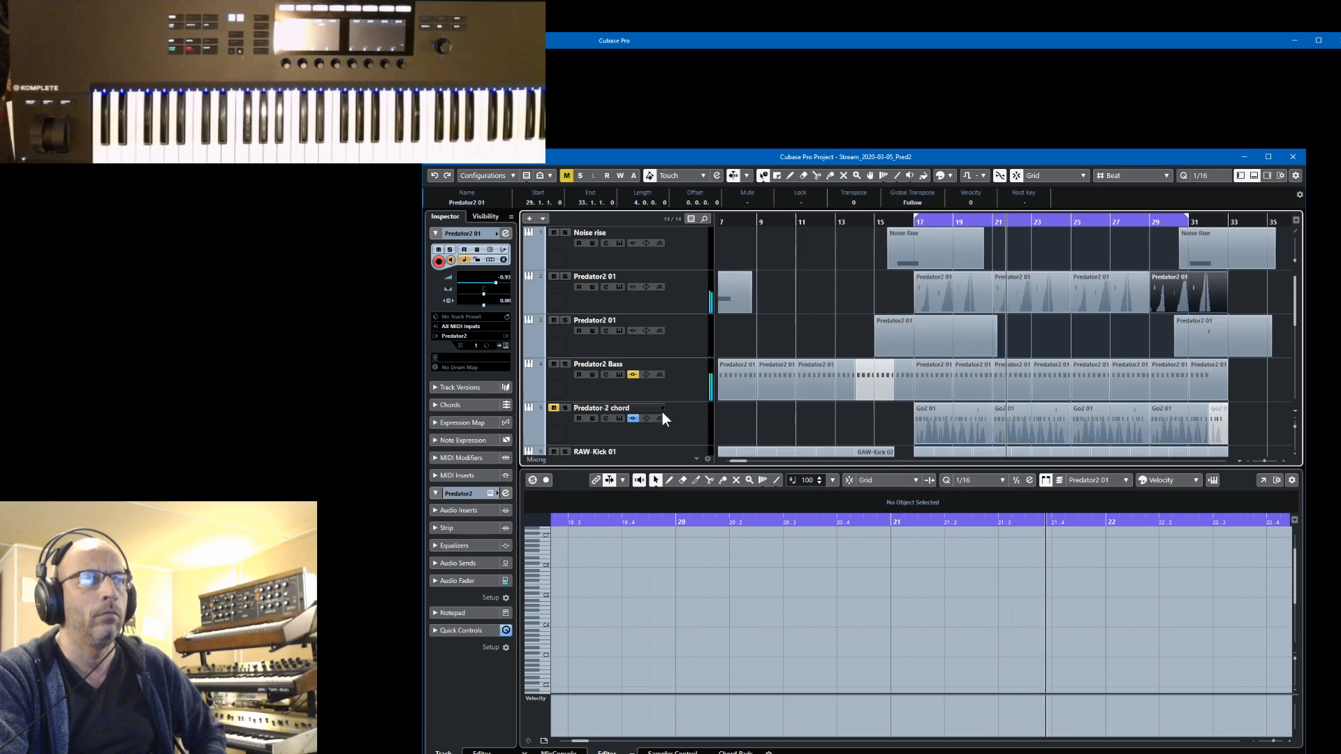
pyautogui.scroll(-3, 689, 422)
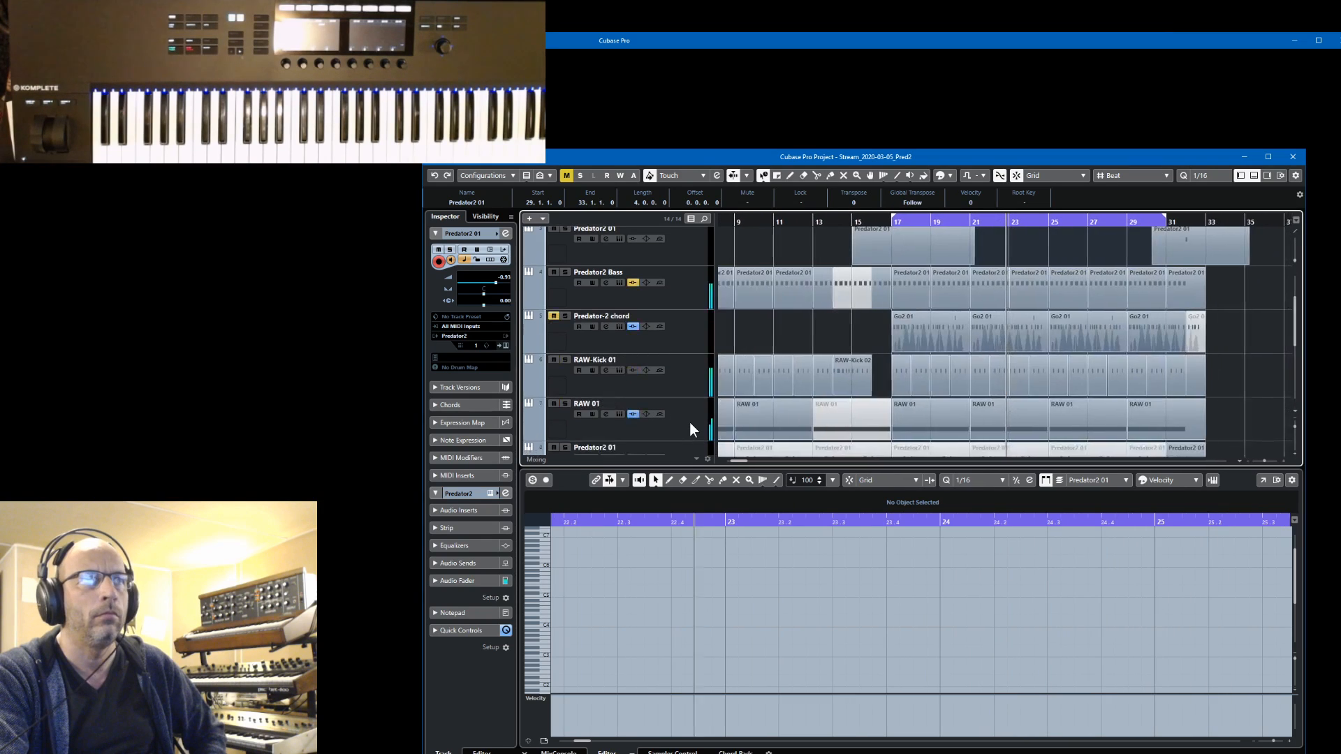
pyautogui.scroll(-2, 689, 422)
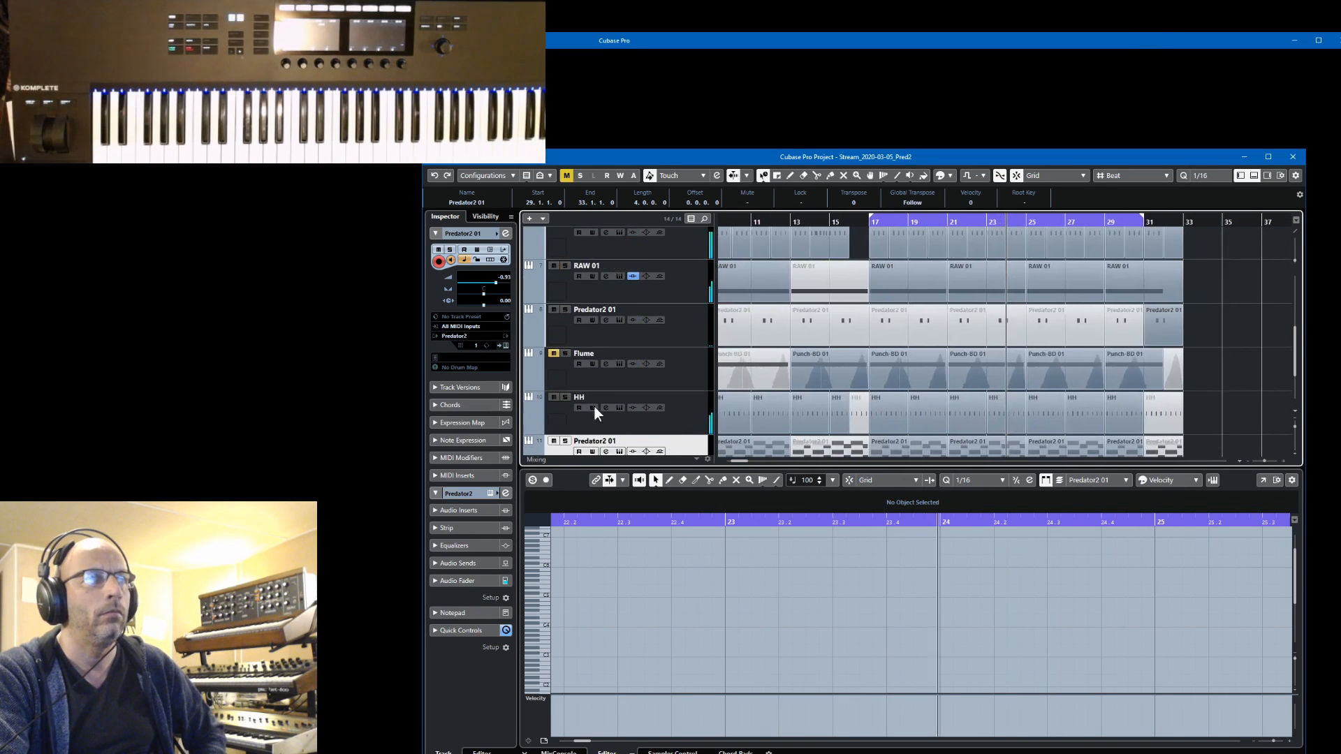
pyautogui.click(551, 350)
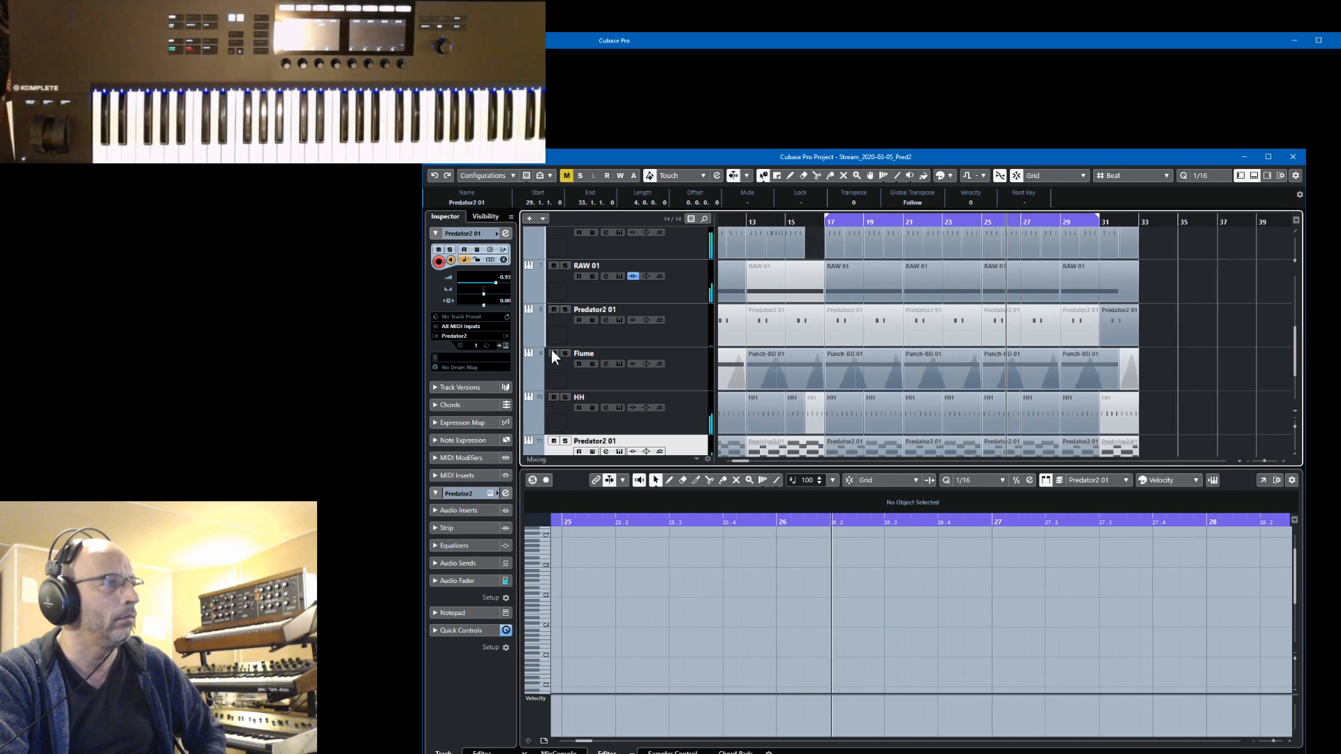
pyautogui.scroll(3, 925, 419)
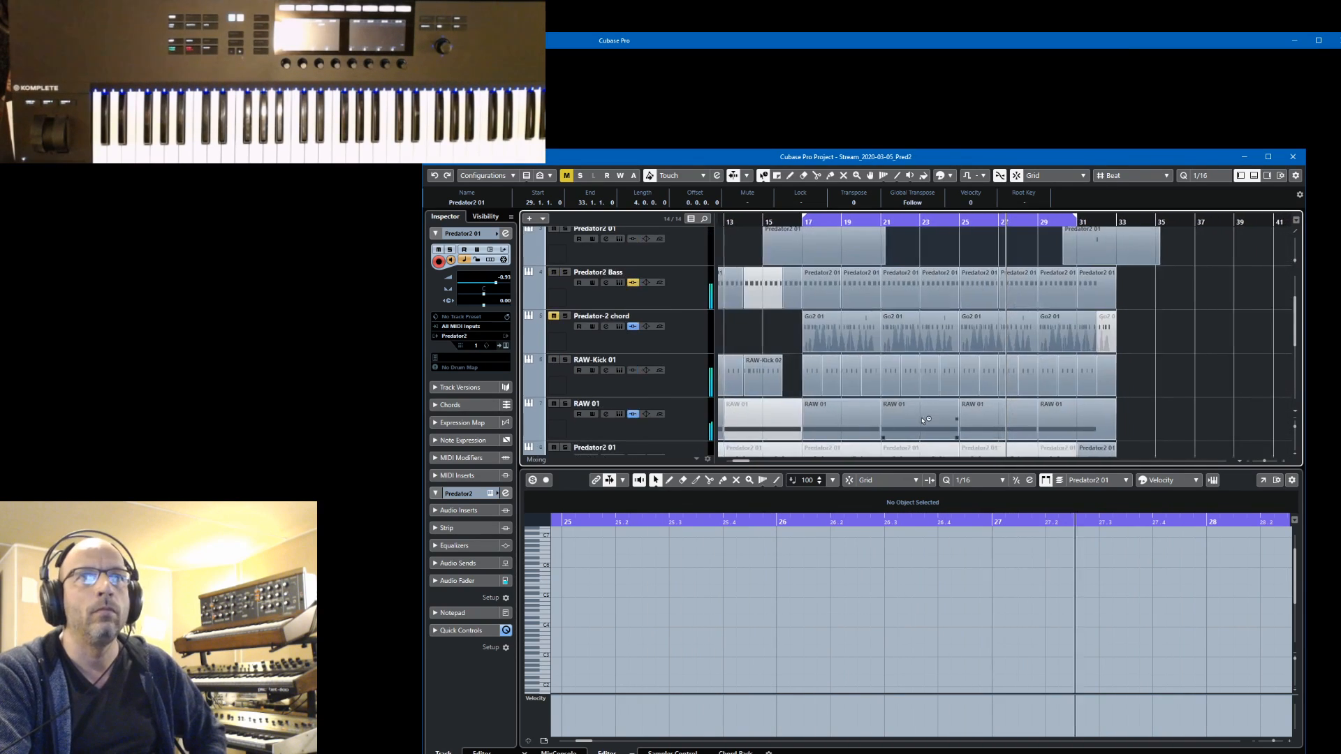
pyautogui.click(553, 317)
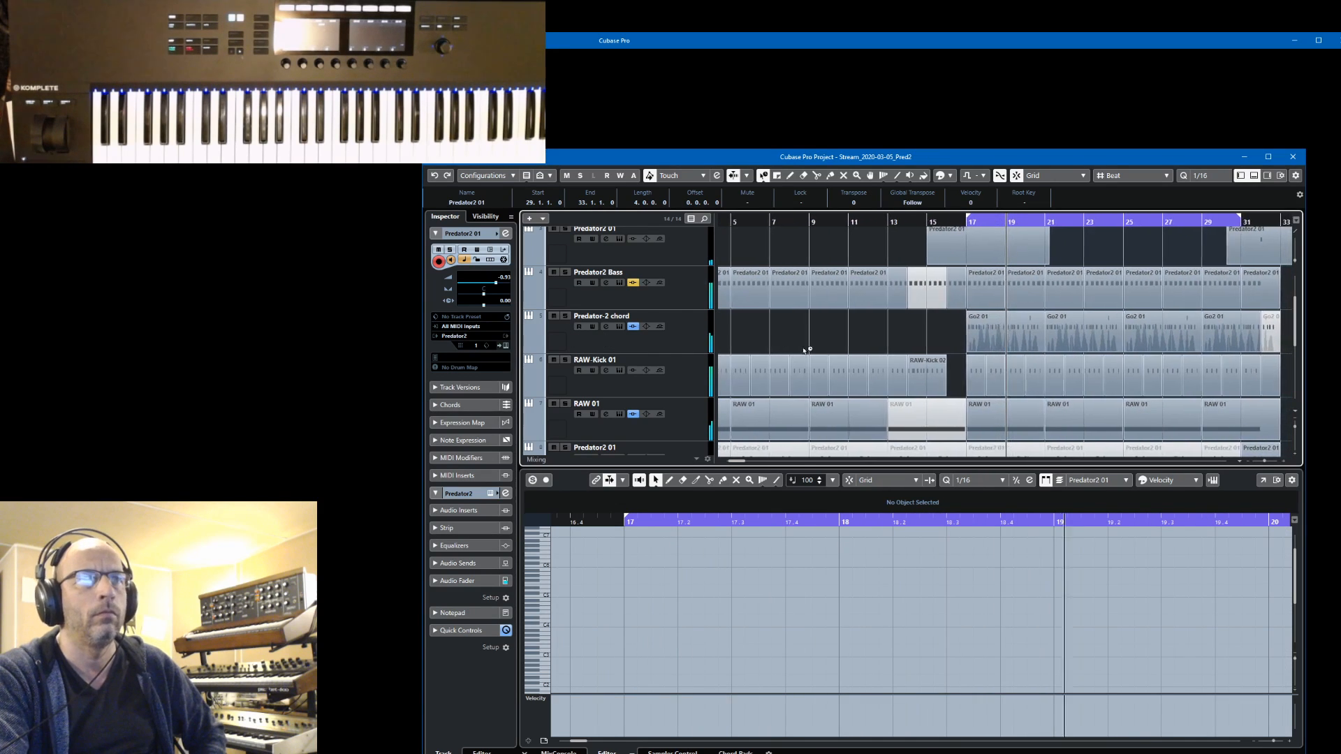
# Mute the Flume track again
pyautogui.scroll(-1, 808, 356)
pyautogui.scroll(-3, 807, 356)
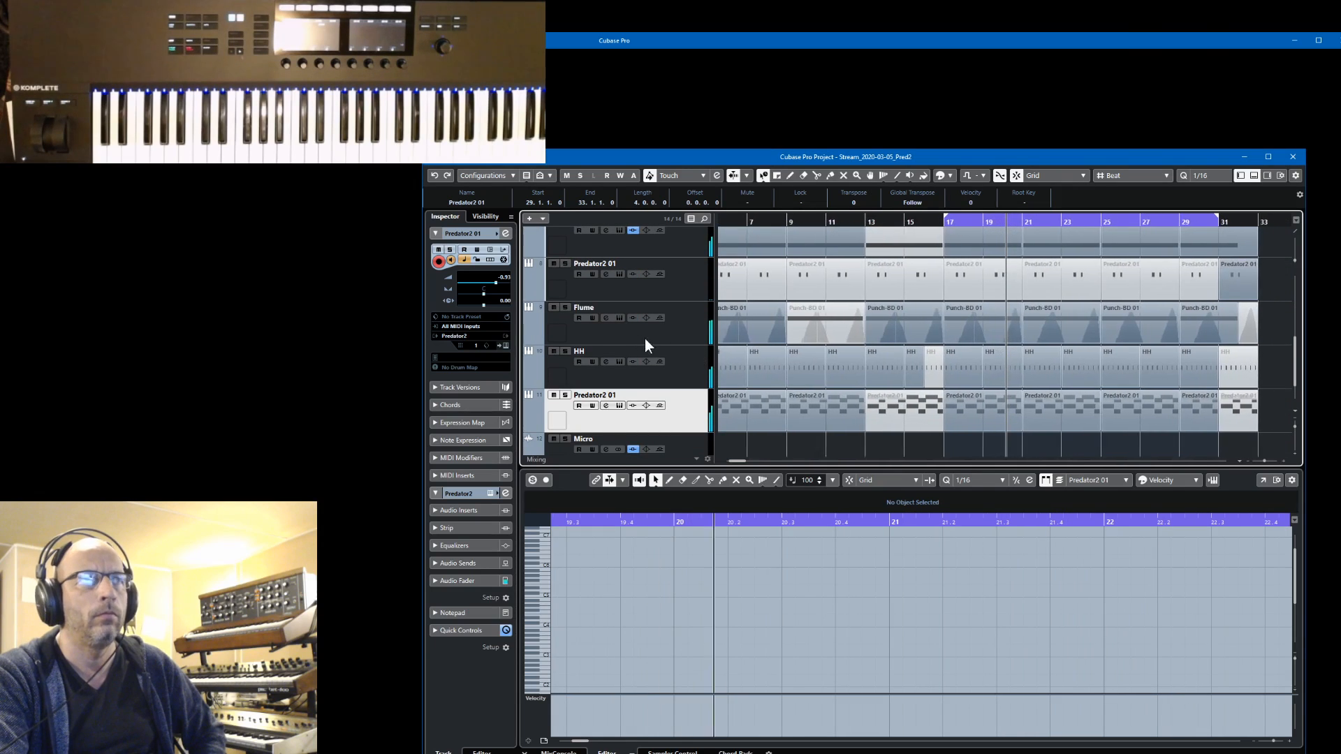
pyautogui.click(552, 308)
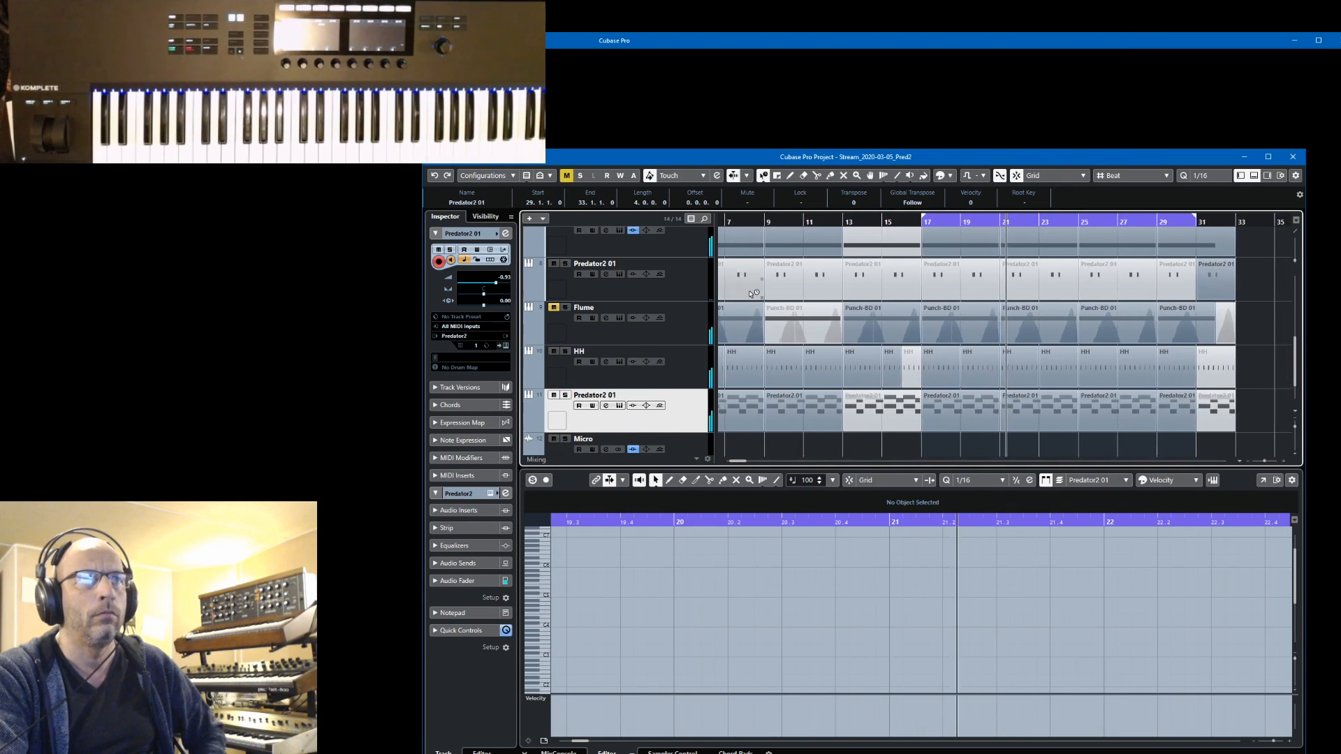
# Reopen Predator2 from the Predator2 01 track directly below Noise rise and view its arpeggiator page
pyautogui.scroll(6, 751, 294)
pyautogui.scroll(1, 749, 293)
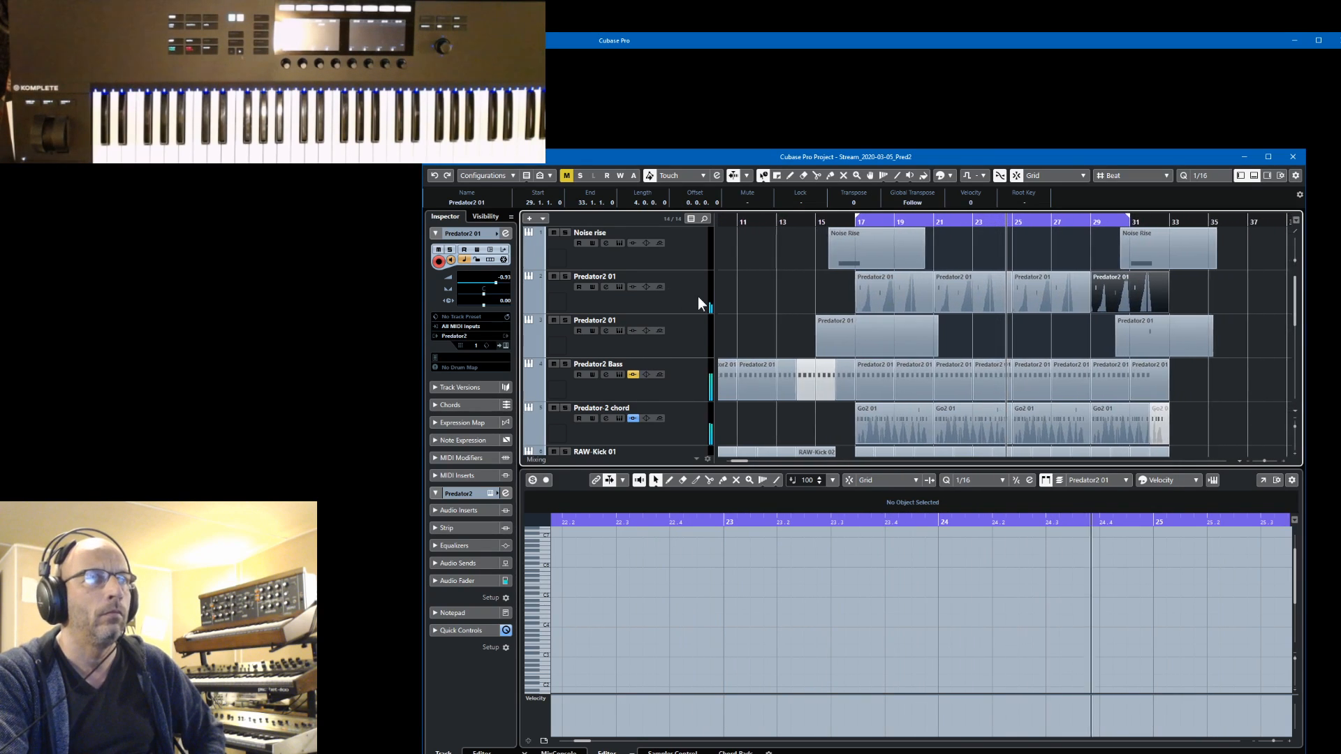
pyautogui.click(615, 305)
pyautogui.click(505, 345)
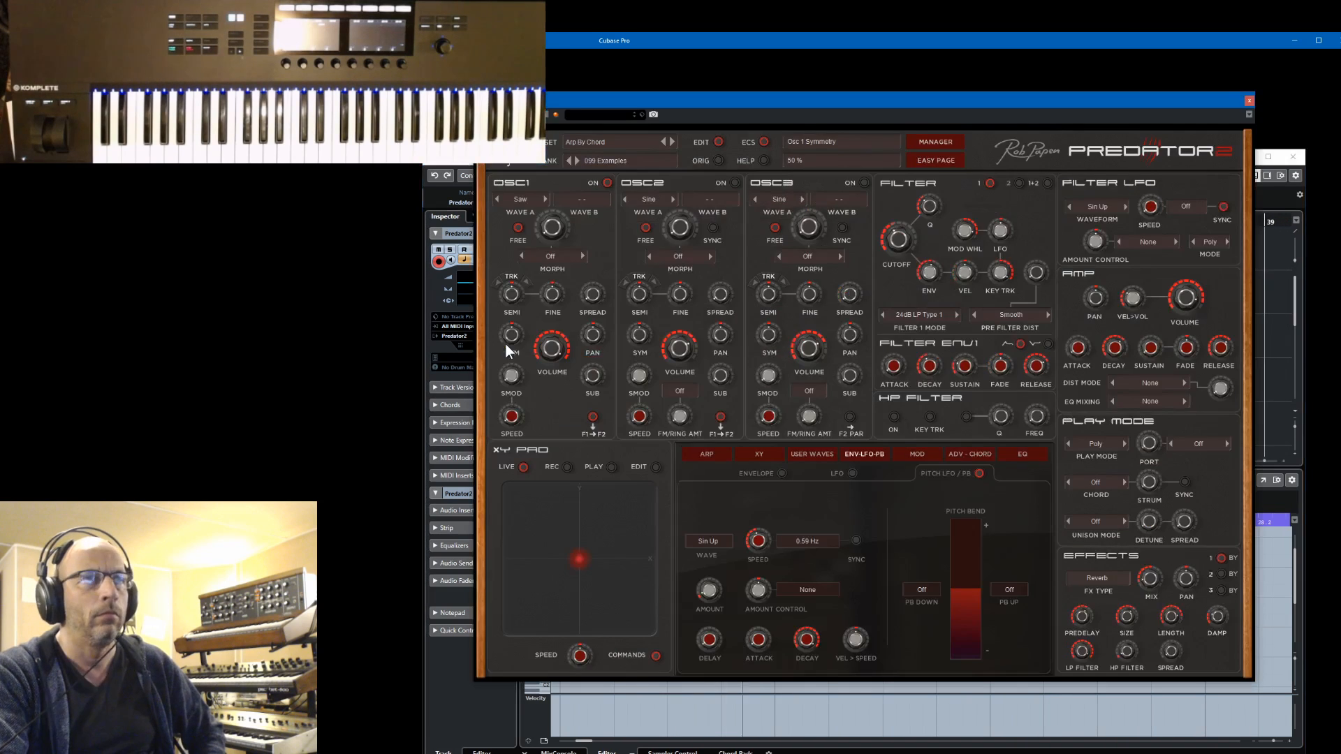
pyautogui.click(705, 457)
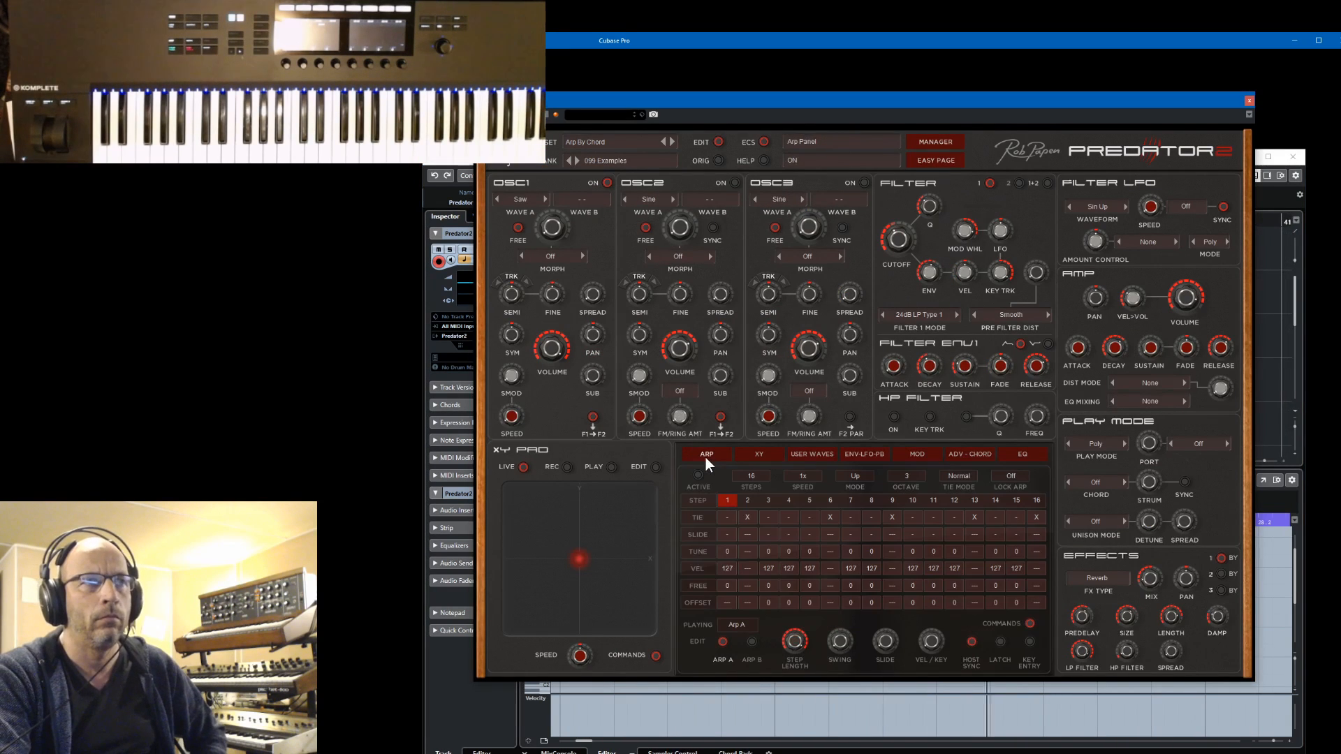
pyautogui.click(710, 458)
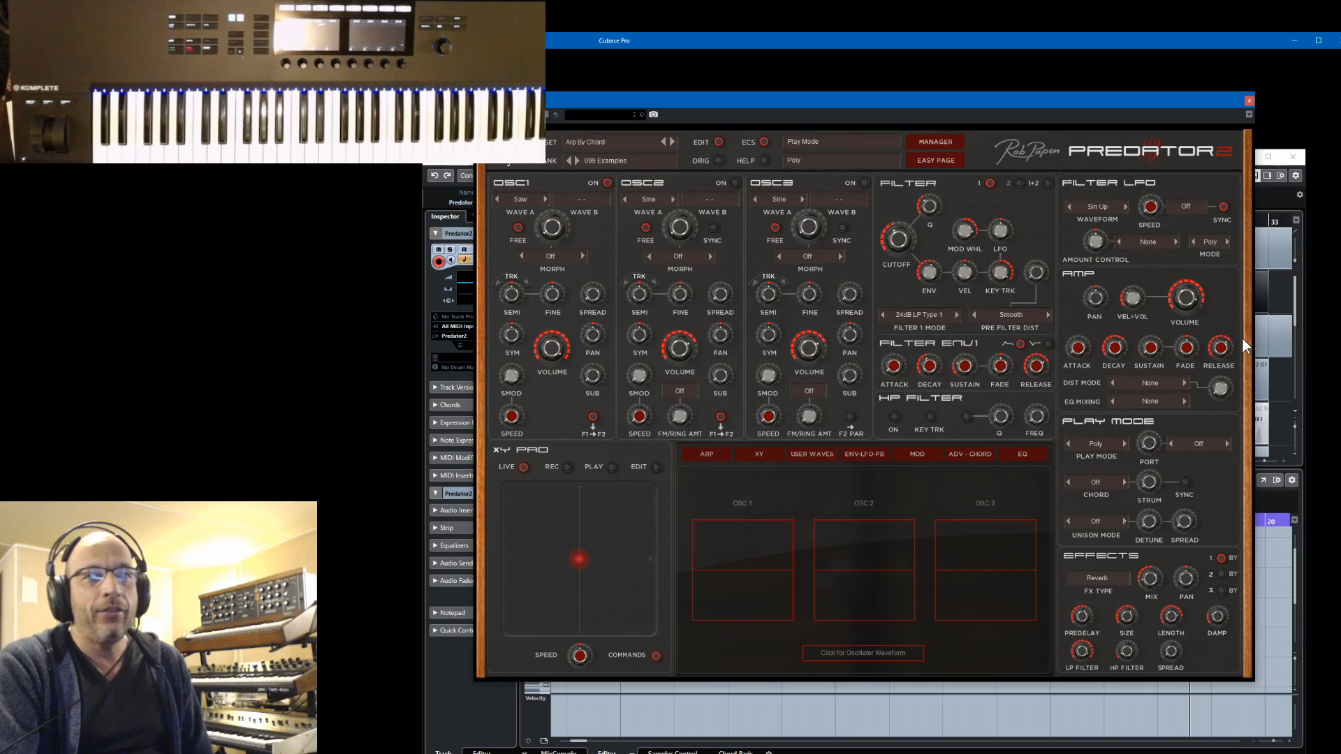
# Save the edited Predator2 preset under the new name Saw Meets RevMix
pyautogui.click(605, 143)
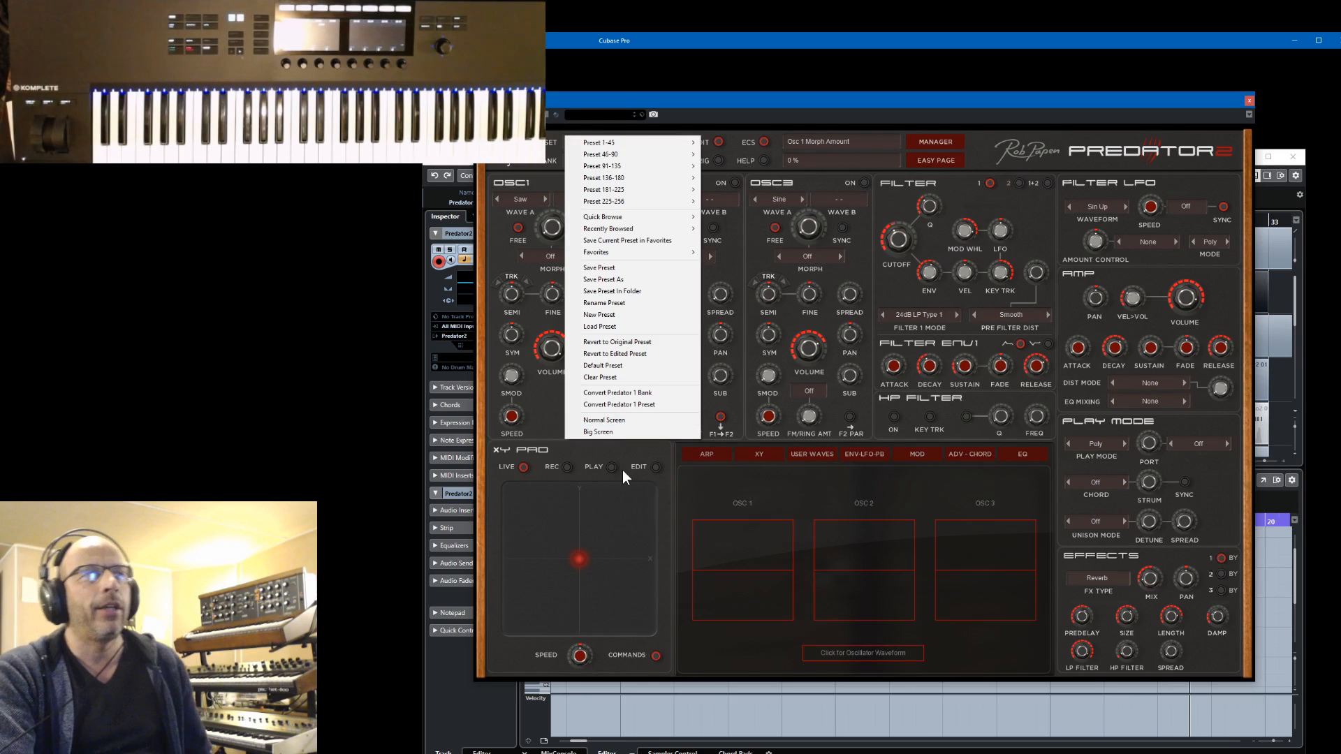
pyautogui.click(628, 281)
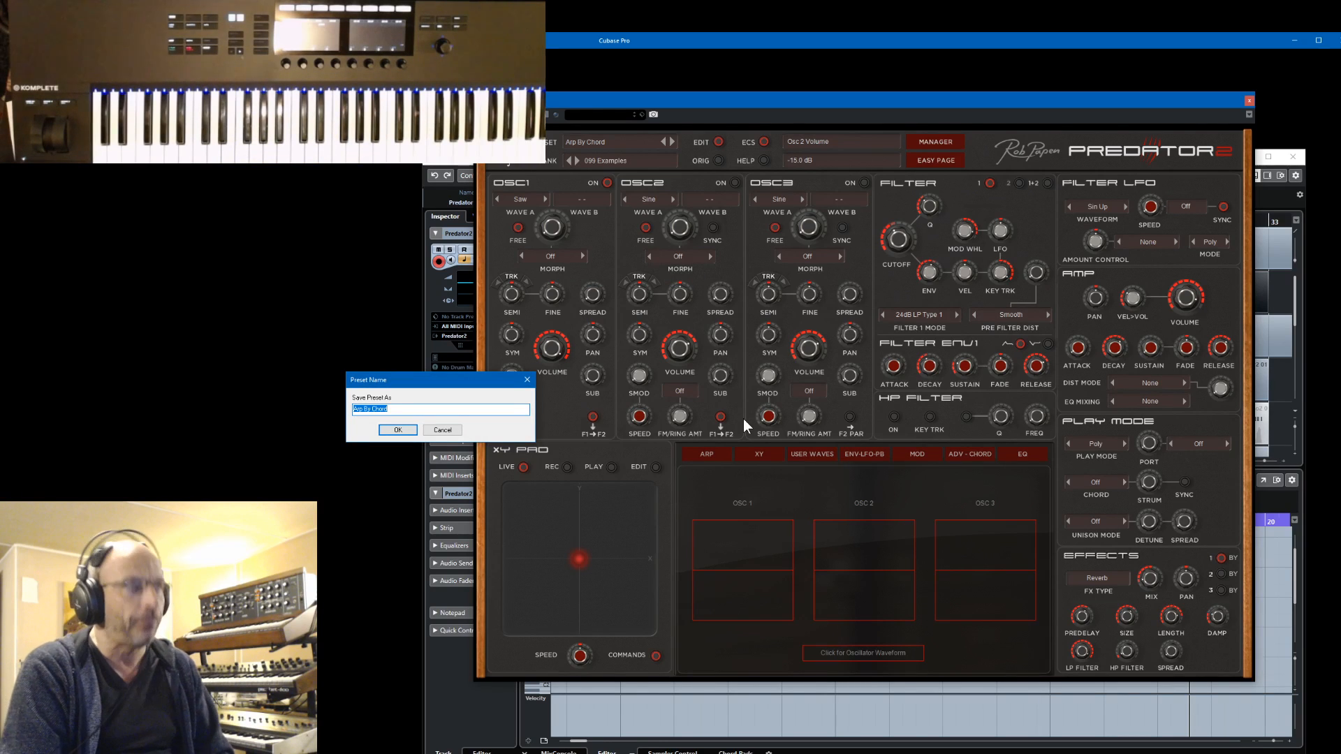
pyautogui.write('Saw')
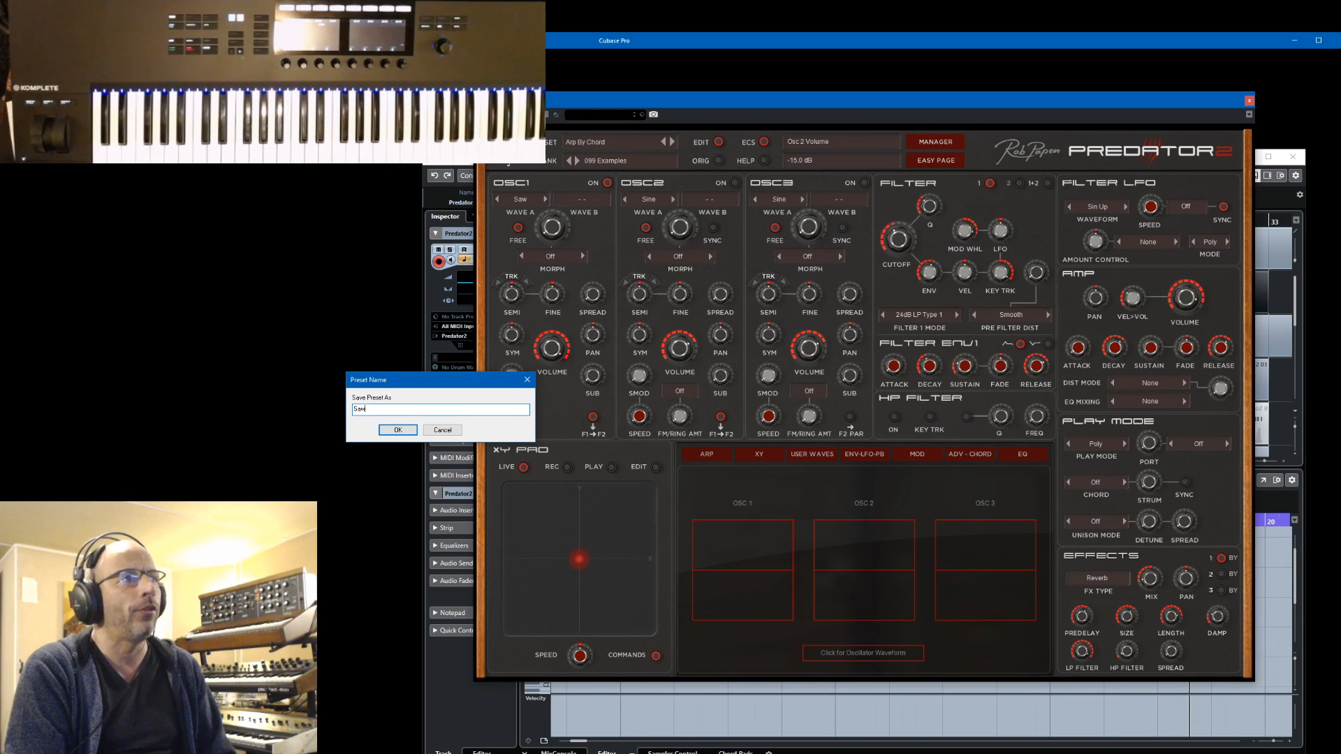
pyautogui.write(' Mo')
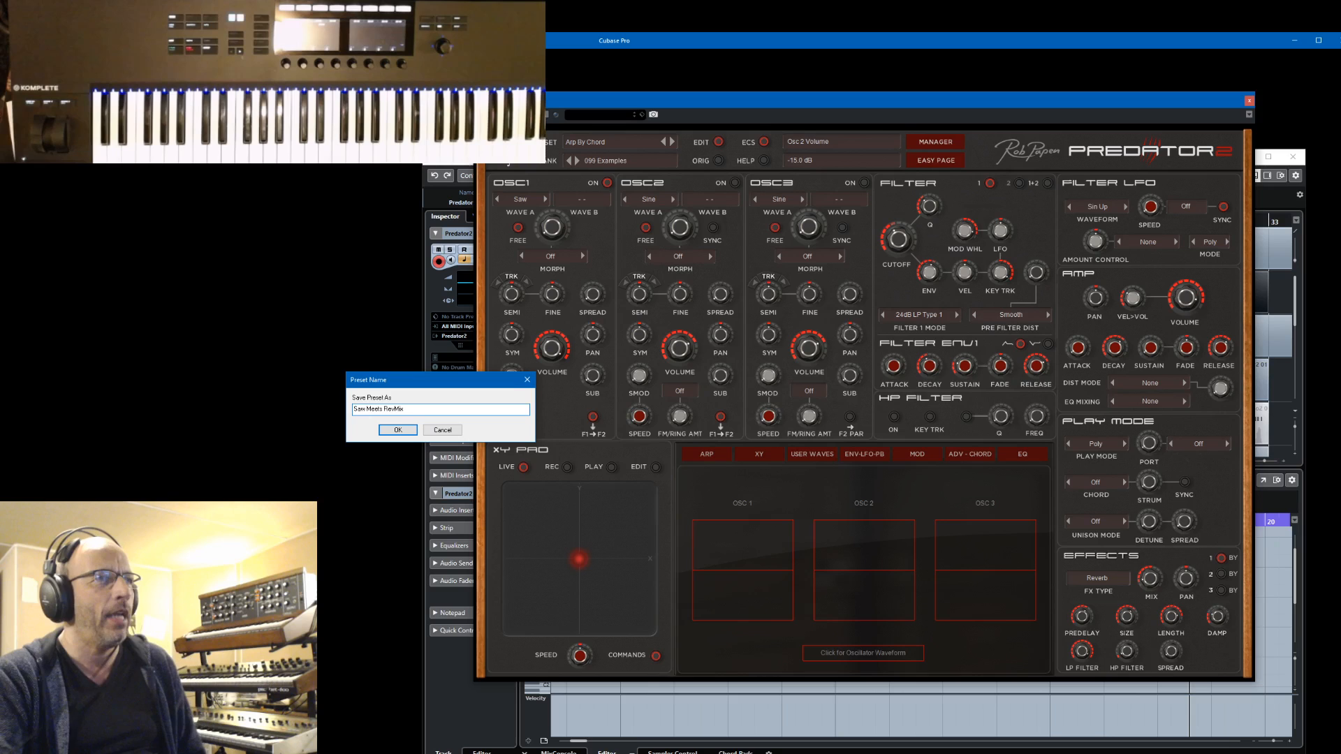
pyautogui.click(399, 431)
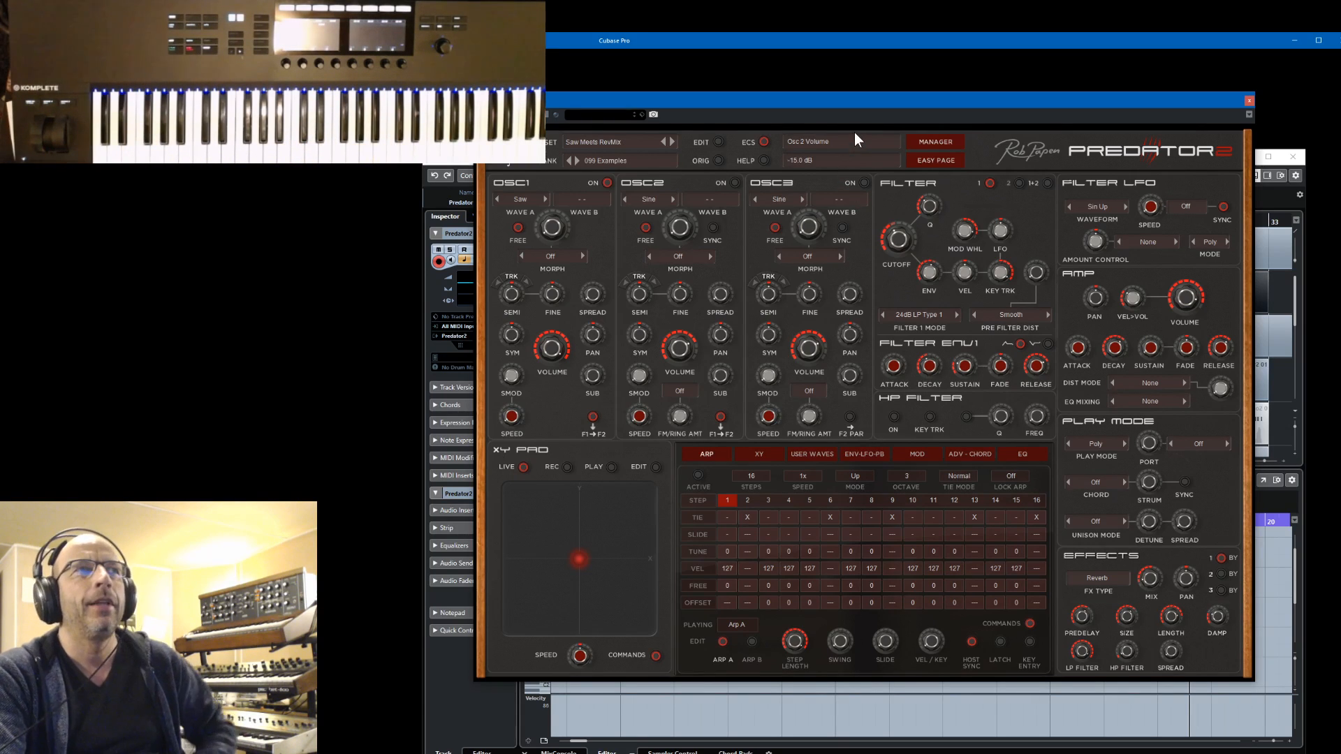
# Show Predator2's modulation matrix with the mod wheel routing and reopen the instrument window from the project
pyautogui.click(917, 453)
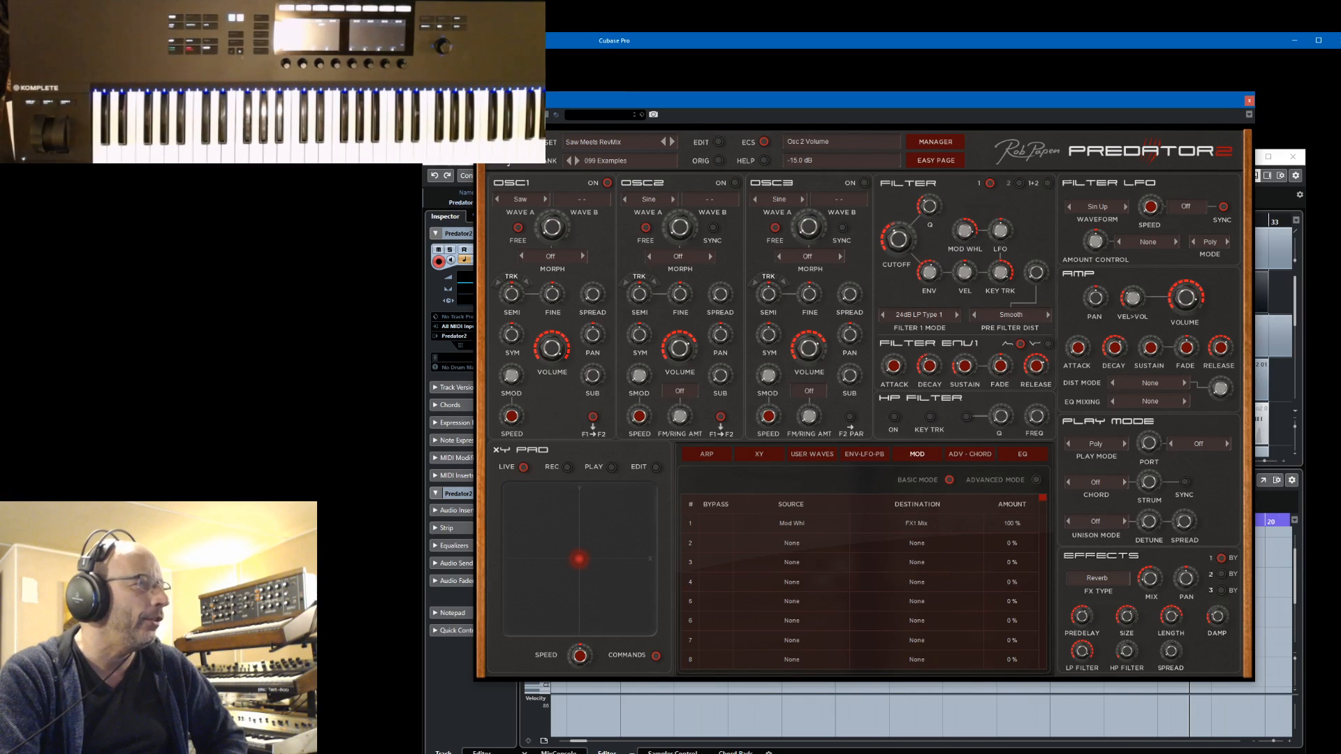
pyautogui.hotkey('alt', 'Tab')
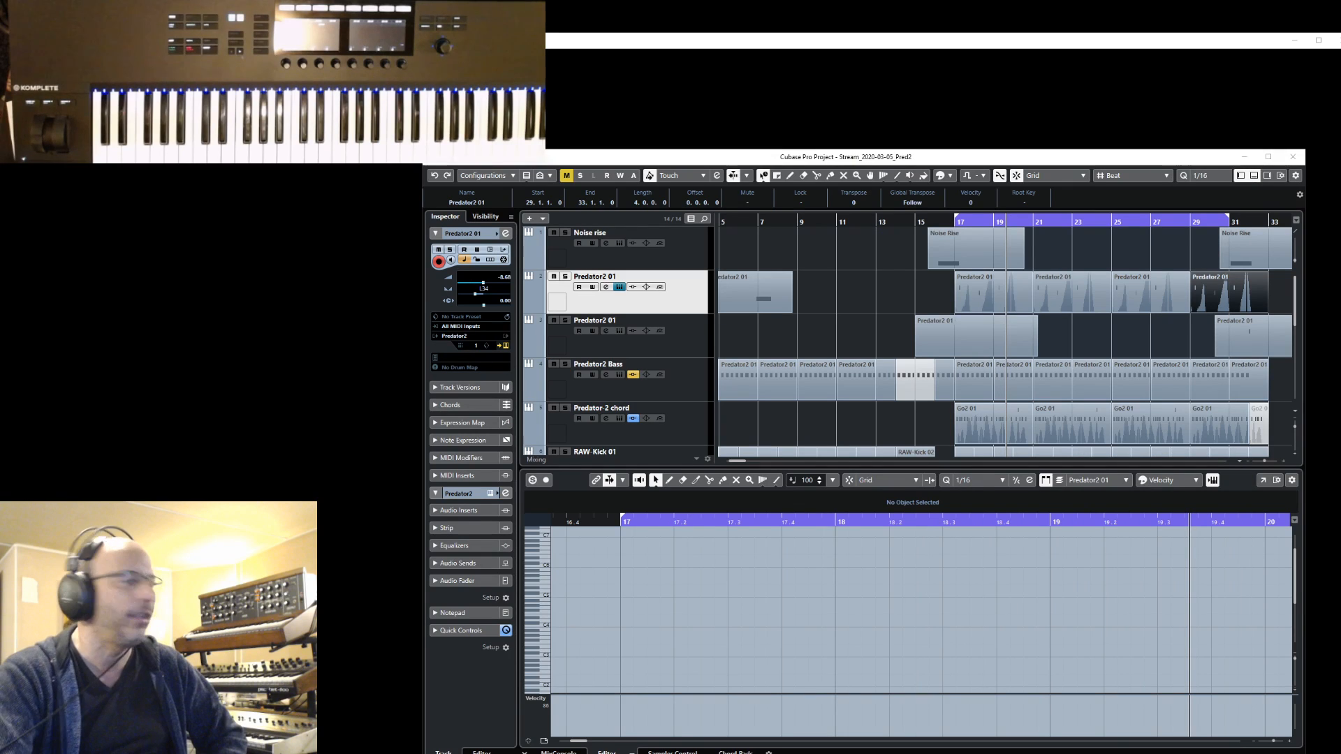
pyautogui.click(505, 346)
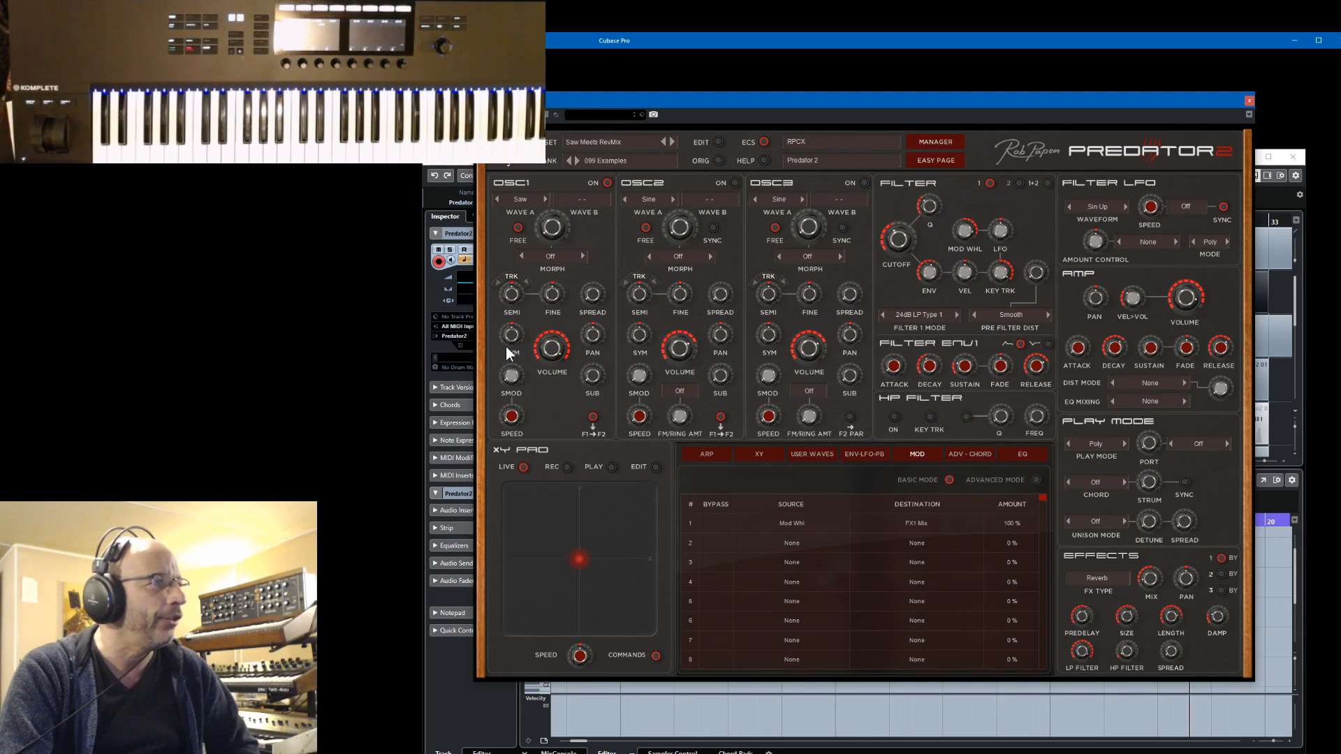
# Switch Predator2 to its arpeggiator page and reopen the instrument from the track below Noise rise
pyautogui.click(702, 456)
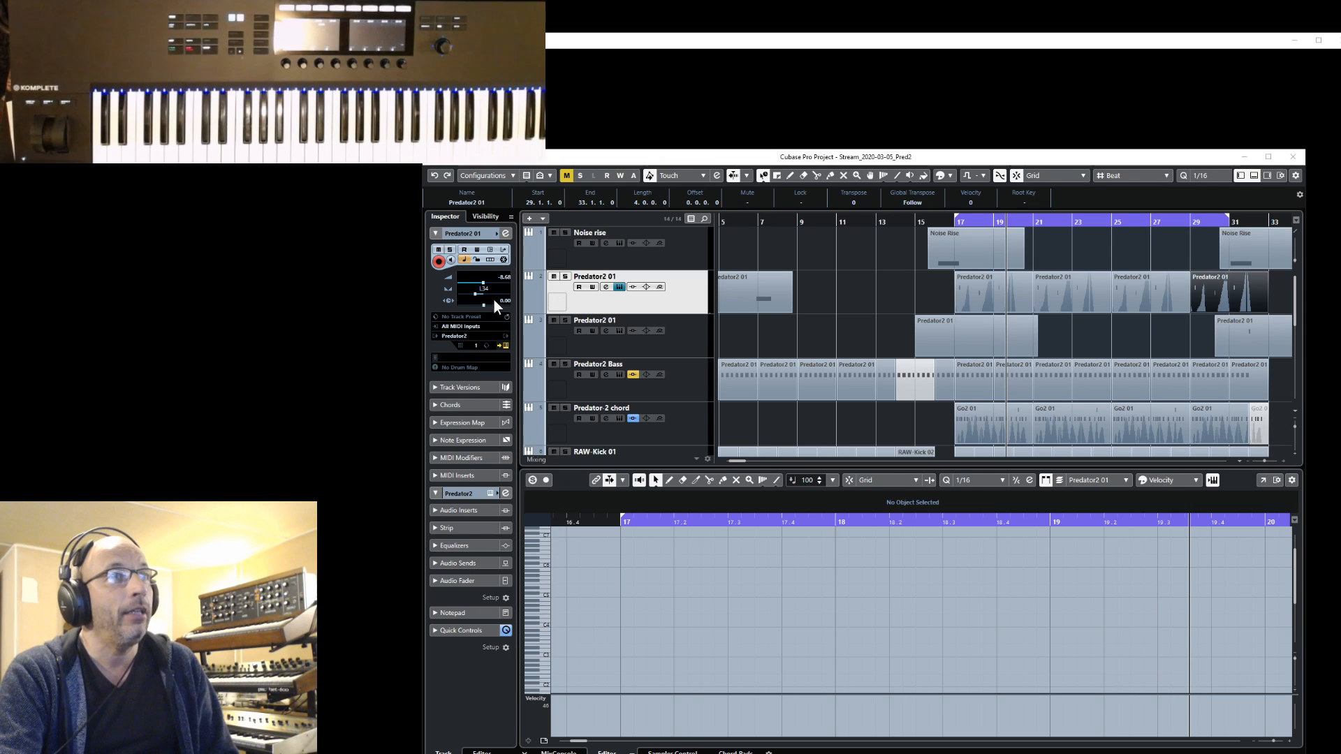
pyautogui.click(613, 286)
pyautogui.click(619, 287)
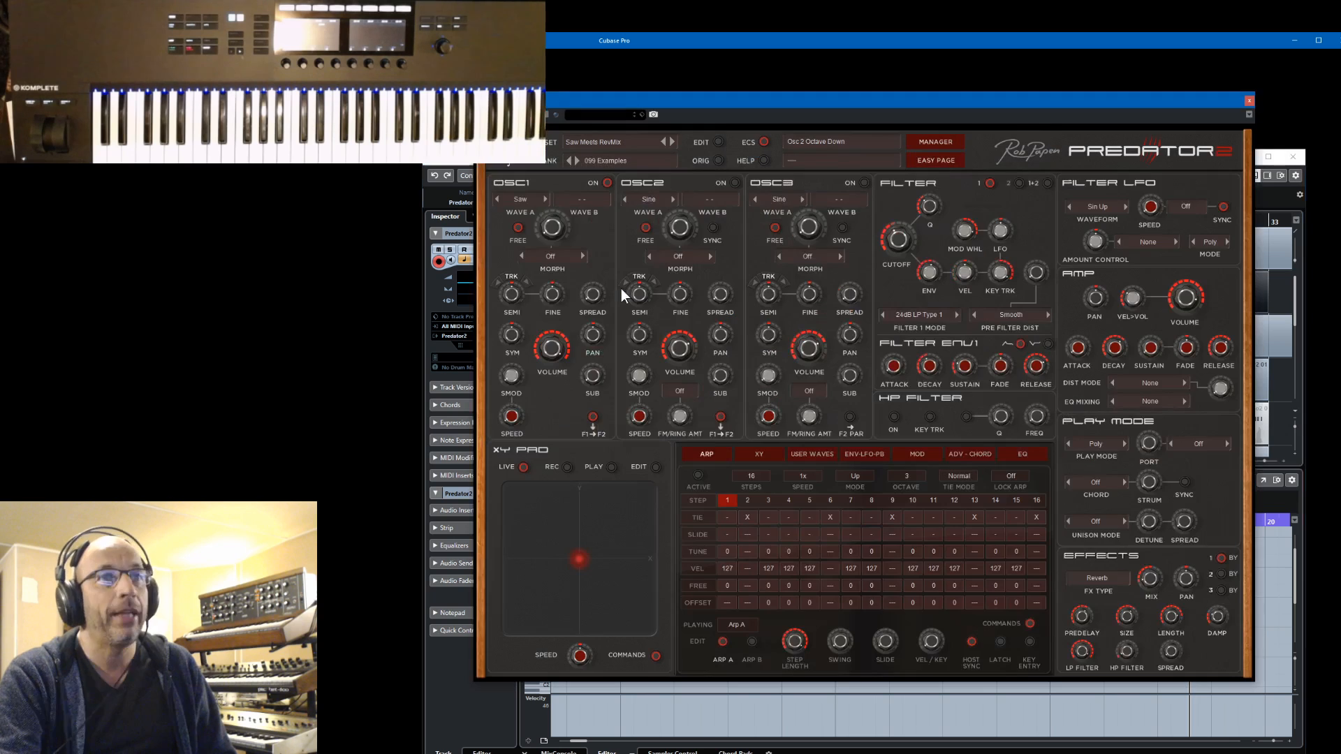